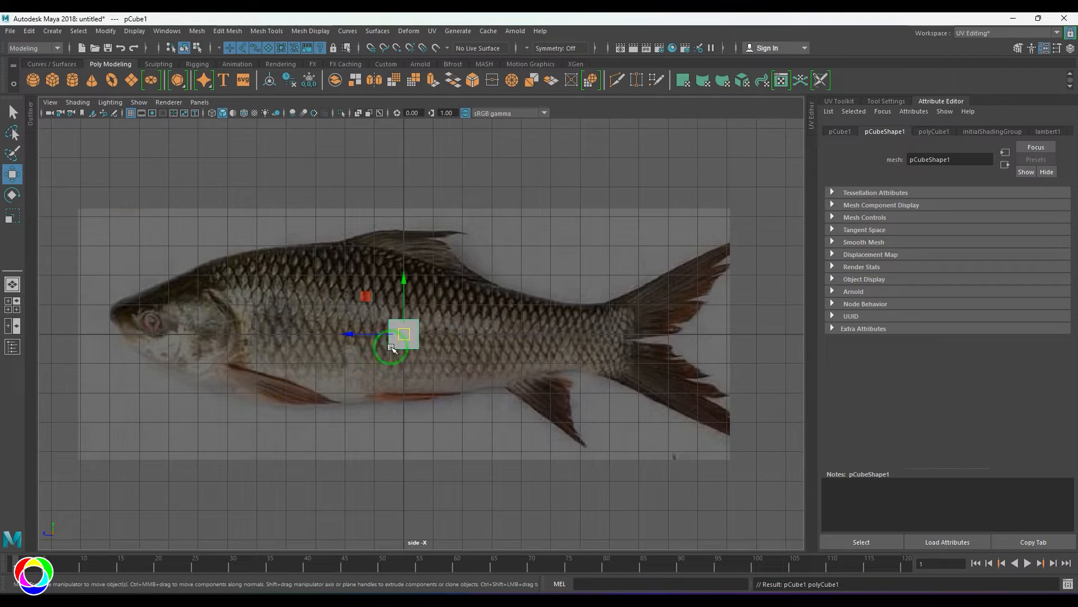
# Move the cube to the fish's snout and narrow its front vertices to match the mouth
pyautogui.moveTo(399, 331); pyautogui.dragTo(132, 320)
pyautogui.keyDown('alt'); pyautogui.moveTo(150, 337); pyautogui.dragTo(203, 335, button='middle'); pyautogui.keyUp('alt')
pyautogui.scroll(3, 210, 325)
pyautogui.moveTo(209, 325); pyautogui.dragTo(141, 314, button='right')
pyautogui.moveTo(115, 267); pyautogui.dragTo(159, 355)
pyautogui.press('r')
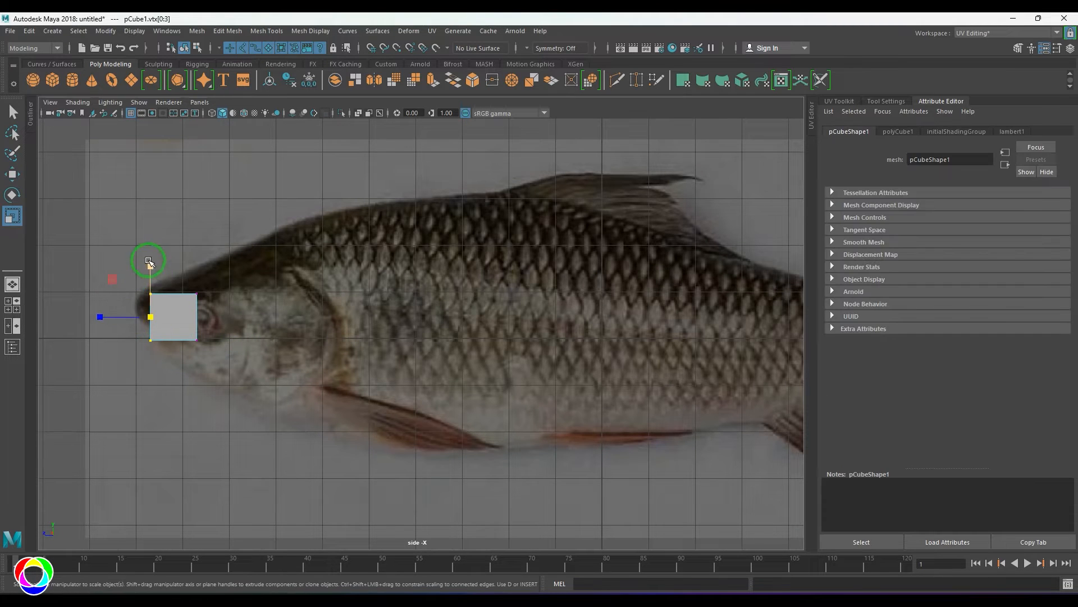
pyautogui.moveTo(150, 265); pyautogui.dragTo(150, 280)
pyautogui.press('w')
pyautogui.moveTo(131, 317); pyautogui.dragTo(126, 315)
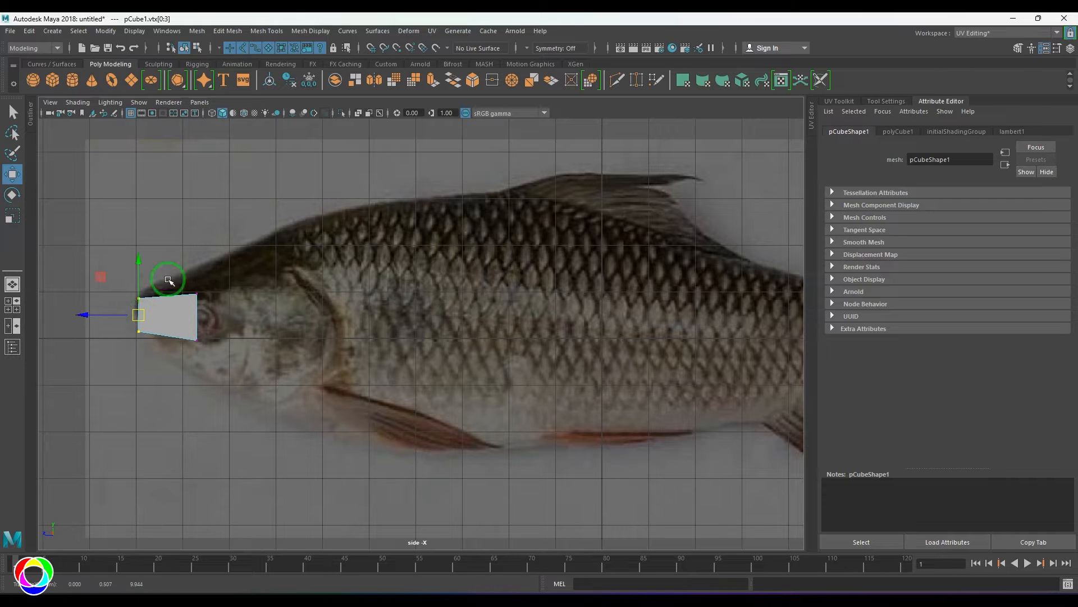
# Scale the cube's rear vertices taller and shift them down to match the head outline
pyautogui.moveTo(169, 280); pyautogui.dragTo(212, 351)
pyautogui.press('r')
pyautogui.moveTo(197, 265); pyautogui.dragTo(196, 224)
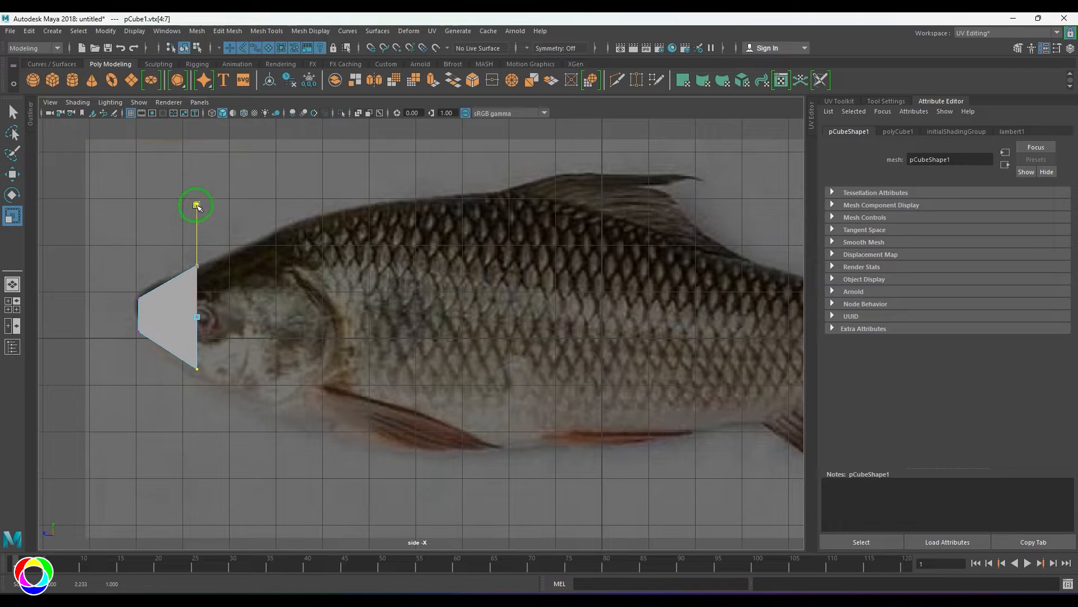
pyautogui.press('w')
pyautogui.moveTo(197, 265); pyautogui.dragTo(197, 273)
pyautogui.press('r')
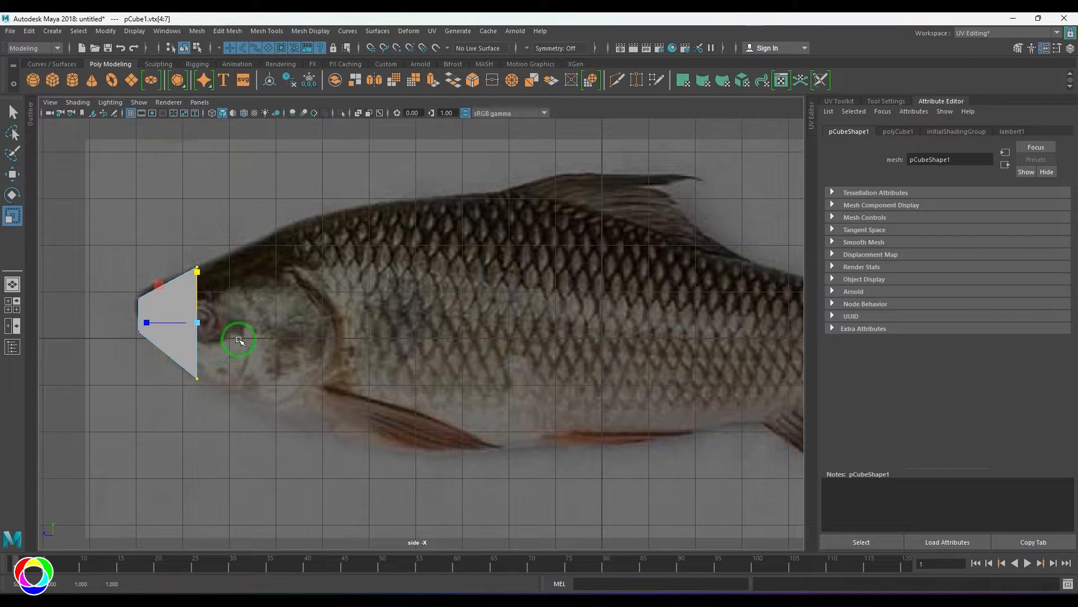
# Extrude the cube's rear face one segment along the head, scale it taller and lower its bottom vertices to the outline
pyautogui.scroll(-3, 494, 354)
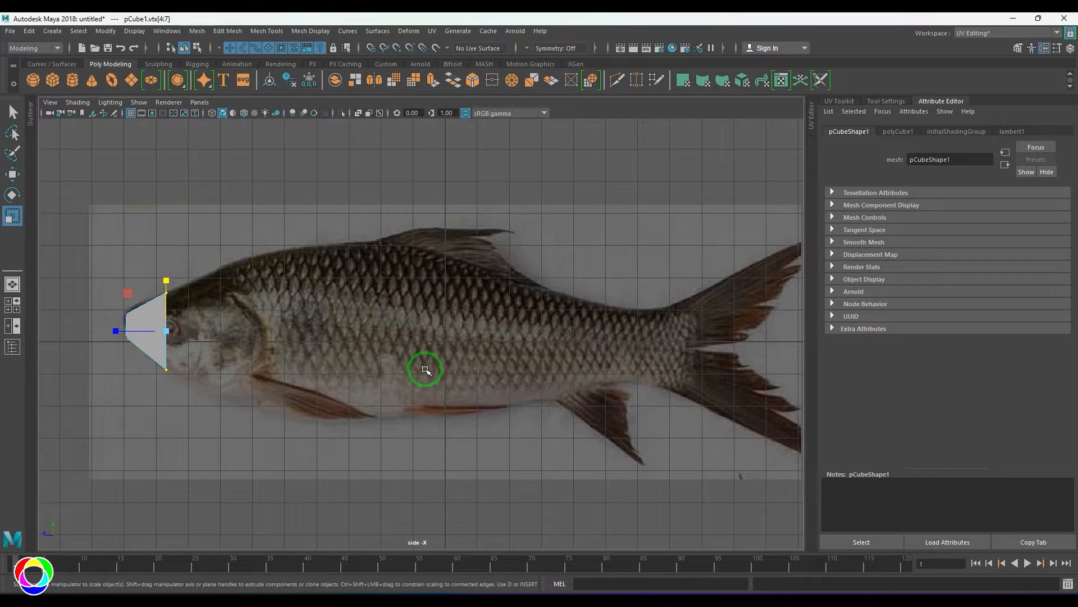
pyautogui.scroll(5, 292, 378)
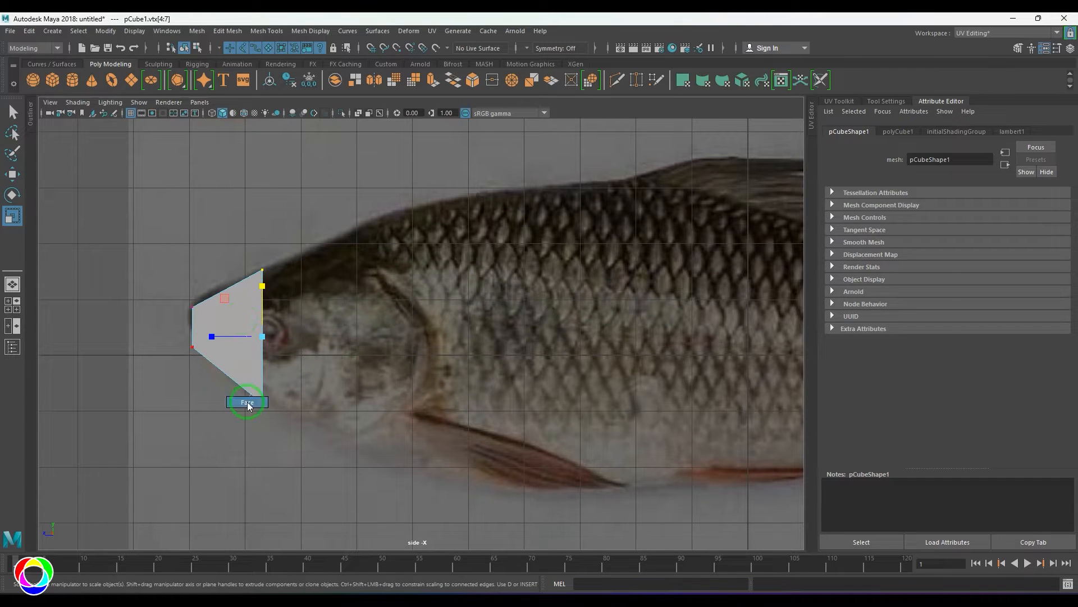
pyautogui.moveTo(248, 404); pyautogui.dragTo(247, 403, button='right')
pyautogui.keyDown('shift'); pyautogui.moveTo(233, 342); pyautogui.dragTo(284, 332); pyautogui.keyUp('shift')
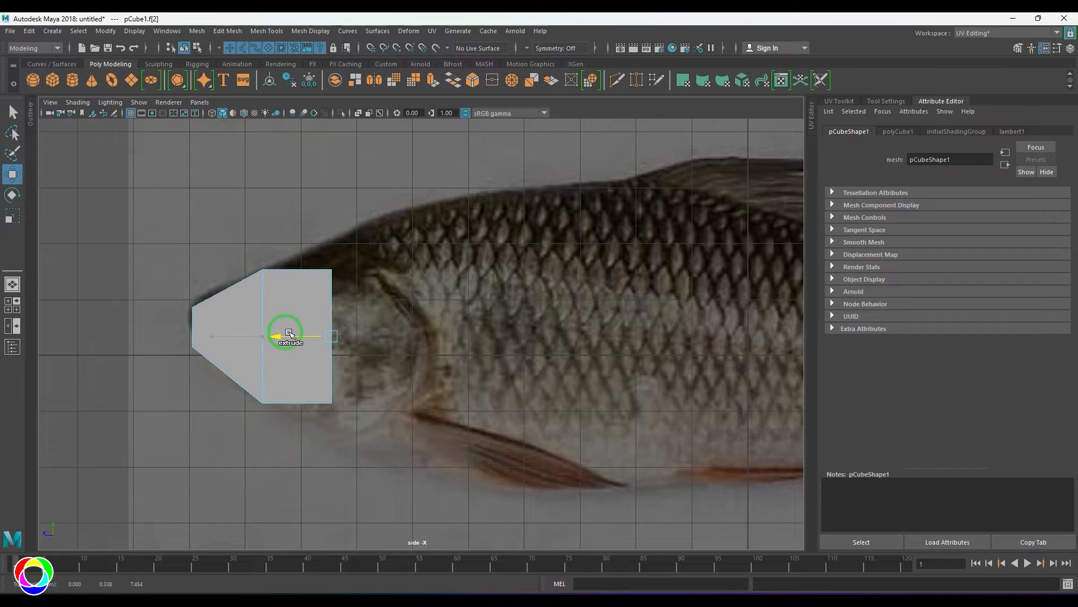
pyautogui.moveTo(328, 288); pyautogui.dragTo(329, 268)
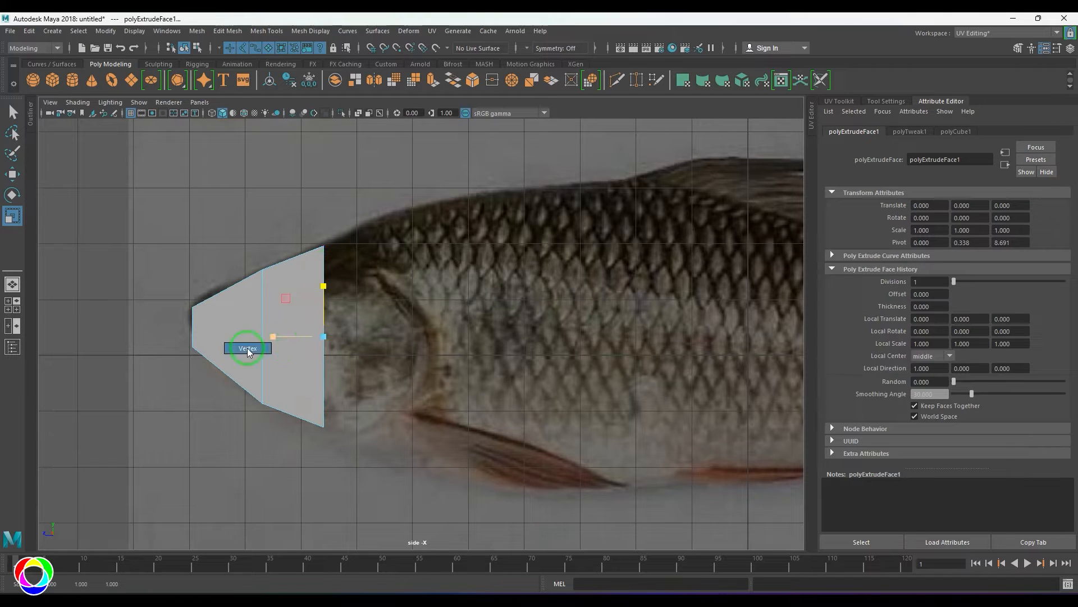
pyautogui.moveTo(248, 349); pyautogui.dragTo(247, 348, button='right')
pyautogui.moveTo(312, 419); pyautogui.dragTo(332, 440)
pyautogui.press('w')
pyautogui.moveTo(324, 388); pyautogui.dragTo(324, 400)
# Extrude the rear end face repeatedly along the reference until the segments reach the tail base
pyautogui.moveTo(295, 331); pyautogui.dragTo(295, 382, button='right')
pyautogui.moveTo(297, 220); pyautogui.dragTo(391, 540)
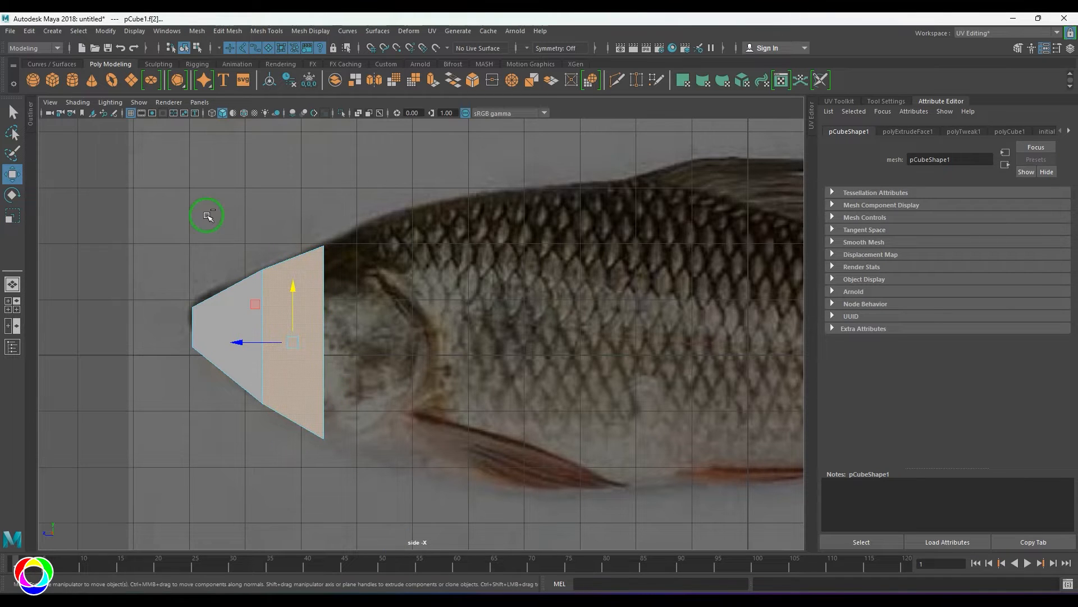
pyautogui.keyDown('ctrl'); pyautogui.moveTo(208, 216); pyautogui.dragTo(293, 477); pyautogui.keyUp('ctrl')
pyautogui.keyDown('alt'); pyautogui.moveTo(424, 376); pyautogui.dragTo(350, 378, button='middle'); pyautogui.keyUp('alt')
pyautogui.keyDown('shift'); pyautogui.moveTo(217, 349); pyautogui.dragTo(541, 345); pyautogui.keyUp('shift')
pyautogui.keyDown('alt'); pyautogui.moveTo(642, 398); pyautogui.dragTo(525, 369, button='right'); pyautogui.keyUp('alt')
pyautogui.keyDown('alt'); pyautogui.moveTo(525, 369); pyautogui.dragTo(387, 367, button='middle'); pyautogui.keyUp('alt')
pyautogui.keyDown('shift'); pyautogui.moveTo(370, 342); pyautogui.dragTo(666, 344); pyautogui.keyUp('shift')
# Move the upper vertices of the front body segments onto the fish's back outline
pyautogui.scroll(2, 475, 357)
pyautogui.keyDown('alt'); pyautogui.moveTo(362, 362); pyautogui.dragTo(538, 381, button='middle'); pyautogui.keyUp('alt')
pyautogui.moveTo(378, 332); pyautogui.dragTo(269, 330, button='right')
pyautogui.moveTo(344, 262); pyautogui.dragTo(441, 308)
pyautogui.moveTo(419, 290); pyautogui.dragTo(492, 304)
pyautogui.moveTo(479, 289); pyautogui.dragTo(534, 240)
pyautogui.moveTo(468, 231); pyautogui.dragTo(495, 261)
pyautogui.moveTo(482, 251); pyautogui.dragTo(481, 245)
pyautogui.moveTo(361, 241); pyautogui.dragTo(385, 284)
pyautogui.moveTo(369, 272); pyautogui.dragTo(367, 268)
# Move the upper vertices behind the dorsal fin onto the back outline as far as the tail base
pyautogui.keyDown('alt'); pyautogui.moveTo(537, 290); pyautogui.dragTo(417, 316, button='middle'); pyautogui.keyUp('alt')
pyautogui.moveTo(439, 291); pyautogui.dragTo(481, 332)
pyautogui.moveTo(462, 315); pyautogui.dragTo(532, 293)
pyautogui.keyDown('alt'); pyautogui.moveTo(630, 346); pyautogui.dragTo(480, 342, button='middle'); pyautogui.keyUp('alt')
pyautogui.moveTo(517, 296); pyautogui.dragTo(533, 339)
pyautogui.moveTo(577, 296); pyautogui.dragTo(590, 350)
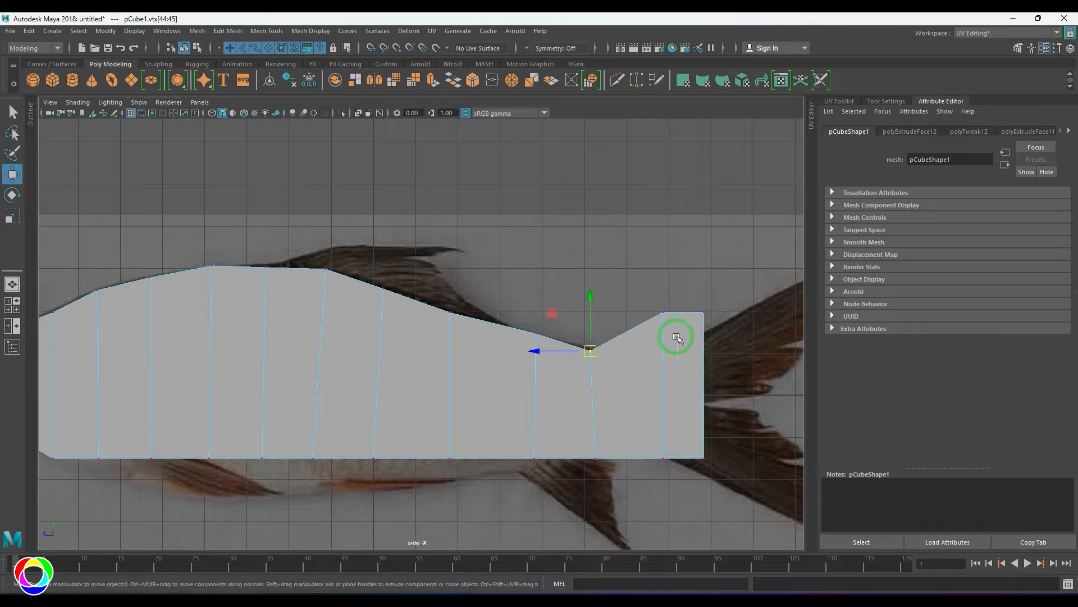
pyautogui.moveTo(677, 337); pyautogui.dragTo(678, 338)
pyautogui.moveTo(663, 313); pyautogui.dragTo(654, 354)
pyautogui.moveTo(690, 299); pyautogui.dragTo(708, 325)
pyautogui.moveTo(704, 314); pyautogui.dragTo(687, 360)
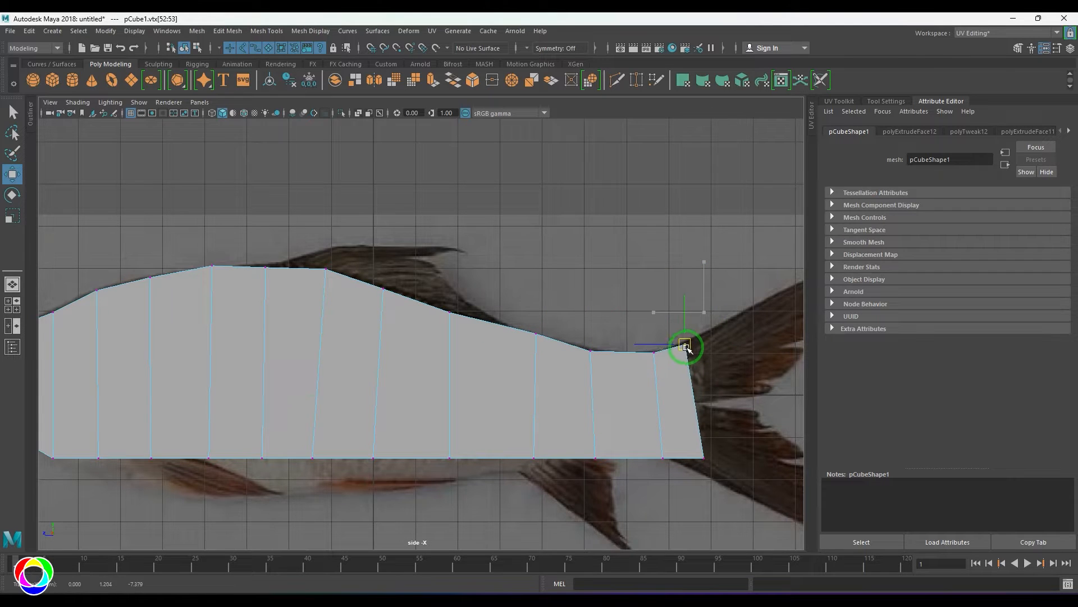
# Lower the bottom vertices behind the head to follow the front belly outline
pyautogui.keyDown('alt'); pyautogui.moveTo(275, 413); pyautogui.dragTo(573, 393, button='middle'); pyautogui.keyUp('alt')
pyautogui.scroll(1, 414, 410)
pyautogui.keyDown('alt'); pyautogui.moveTo(414, 409); pyautogui.dragTo(408, 366, button='middle'); pyautogui.keyUp('alt')
pyautogui.moveTo(375, 387); pyautogui.dragTo(388, 427)
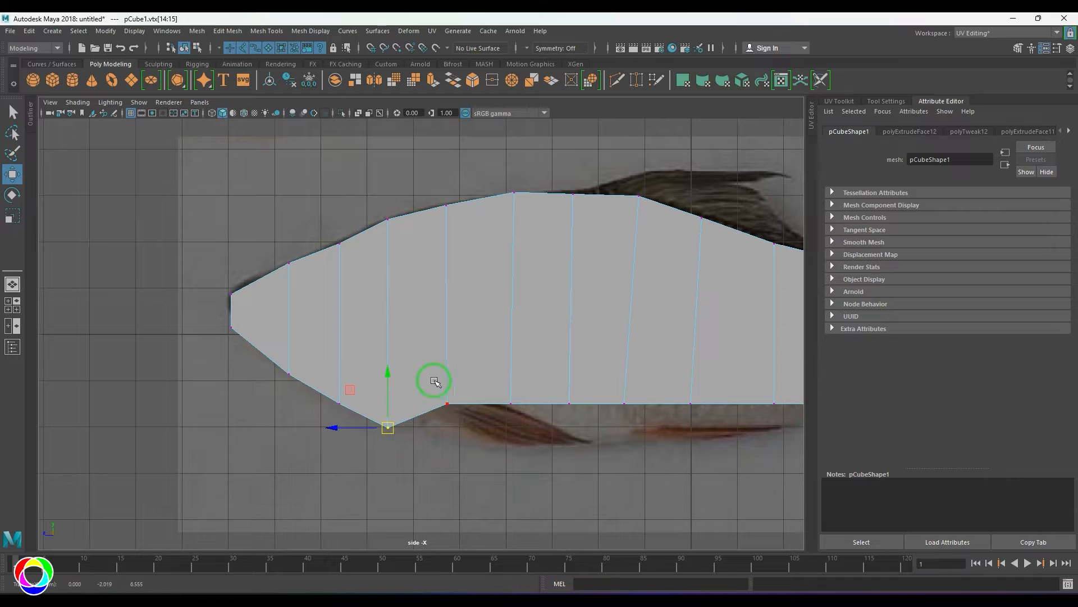
pyautogui.moveTo(436, 381); pyautogui.dragTo(460, 418)
pyautogui.moveTo(448, 387); pyautogui.dragTo(448, 422)
pyautogui.moveTo(495, 387); pyautogui.dragTo(525, 415)
pyautogui.moveTo(512, 402); pyautogui.dragTo(512, 434)
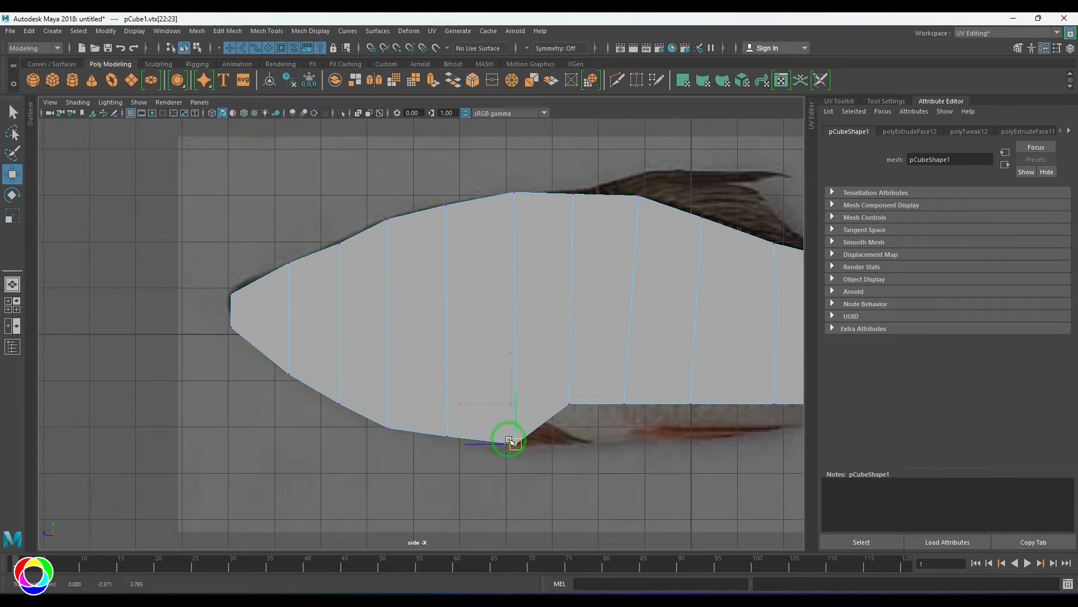
pyautogui.moveTo(571, 407); pyautogui.dragTo(576, 445)
# Move the bottom vertices of the middle body segments onto the belly outline
pyautogui.keyDown('alt'); pyautogui.moveTo(606, 416); pyautogui.dragTo(456, 418, button='middle'); pyautogui.keyUp('alt')
pyautogui.scroll(1, 456, 418)
pyautogui.moveTo(455, 371); pyautogui.dragTo(490, 431)
pyautogui.moveTo(481, 413); pyautogui.dragTo(490, 448)
pyautogui.keyDown('alt'); pyautogui.moveTo(535, 430); pyautogui.dragTo(390, 416, button='middle'); pyautogui.keyUp('alt')
pyautogui.moveTo(389, 417); pyautogui.dragTo(426, 387)
pyautogui.moveTo(410, 398); pyautogui.dragTo(334, 445)
pyautogui.moveTo(342, 432); pyautogui.dragTo(342, 439)
pyautogui.moveTo(450, 374); pyautogui.dragTo(501, 419)
pyautogui.click(481, 377)
pyautogui.hotkey('ctrl', 'z')
# Fit the bottom vertices of the rear segments to the underside outline up to the tail base
pyautogui.moveTo(561, 363); pyautogui.dragTo(628, 424)
pyautogui.moveTo(601, 400); pyautogui.dragTo(603, 407)
pyautogui.keyDown('alt'); pyautogui.moveTo(605, 407); pyautogui.dragTo(444, 387, button='middle'); pyautogui.keyUp('alt')
pyautogui.moveTo(458, 411); pyautogui.dragTo(546, 423)
pyautogui.moveTo(541, 403); pyautogui.dragTo(569, 412)
pyautogui.scroll(-4, 483, 421)
pyautogui.keyDown('alt'); pyautogui.moveTo(281, 384); pyautogui.dragTo(380, 400, button='middle'); pyautogui.keyUp('alt')
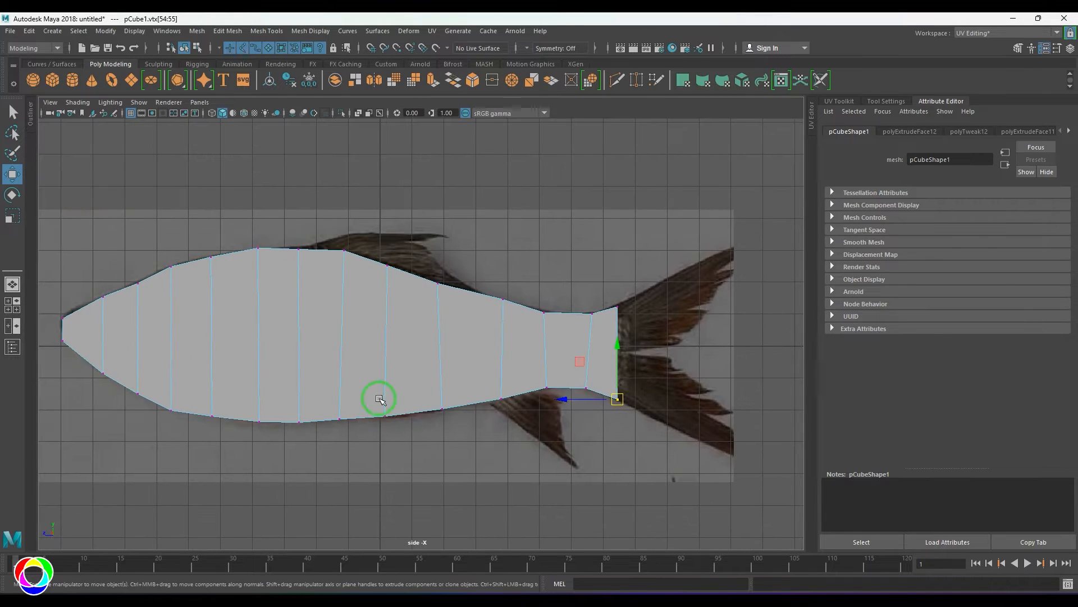
# Refine the upper vertices in front of the dorsal fin and above the head to smooth the back contour
pyautogui.moveTo(393, 268); pyautogui.dragTo(396, 267)
pyautogui.moveTo(292, 227); pyautogui.dragTo(310, 258)
pyautogui.moveTo(308, 253); pyautogui.dragTo(309, 250)
pyautogui.keyDown('alt'); pyautogui.moveTo(309, 251); pyautogui.dragTo(389, 256, button='middle'); pyautogui.keyUp('alt')
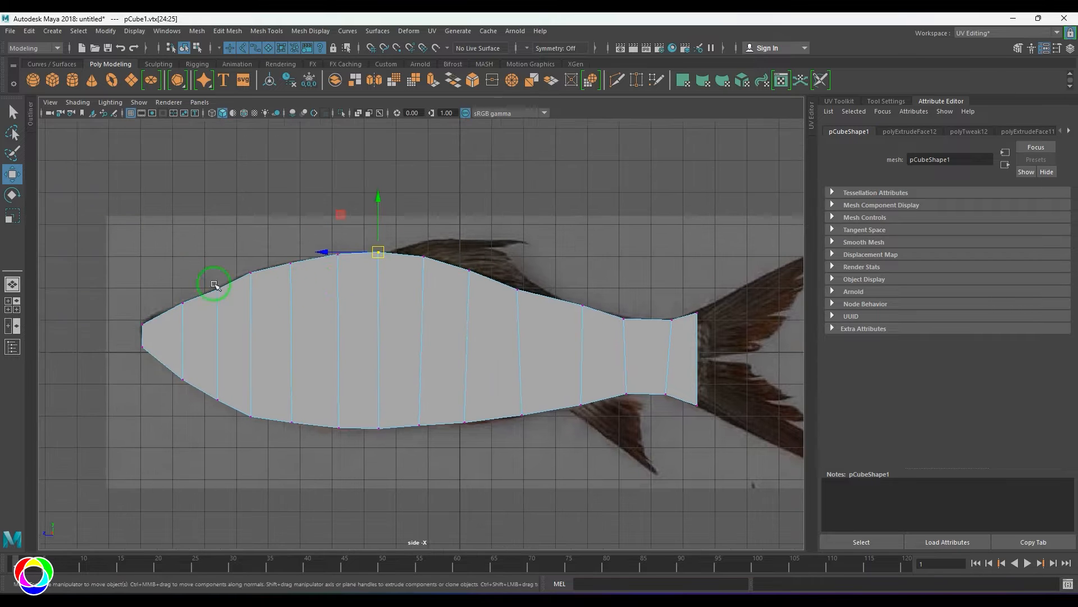
pyautogui.scroll(3, 194, 289)
pyautogui.moveTo(181, 287); pyautogui.dragTo(153, 260)
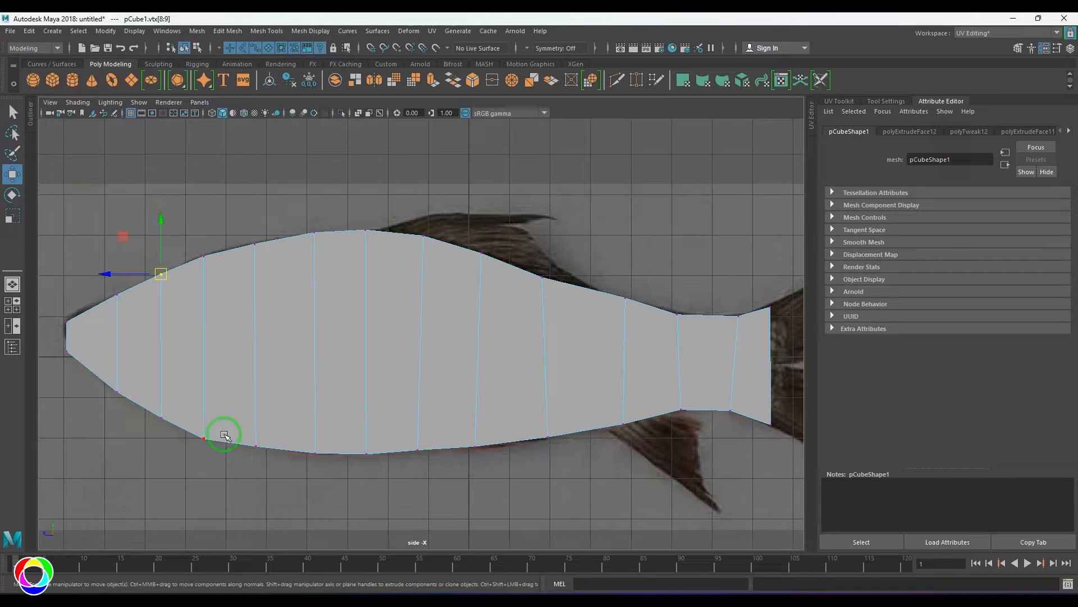
# Nudge the bottom vertices below and behind the head to smooth the front belly curve
pyautogui.moveTo(229, 431); pyautogui.dragTo(271, 457)
pyautogui.moveTo(257, 446); pyautogui.dragTo(257, 446)
pyautogui.moveTo(180, 424); pyautogui.dragTo(232, 445)
pyautogui.moveTo(204, 438); pyautogui.dragTo(205, 435)
# Adjust the upper vertices behind the dorsal fin to follow the sloping back outline
pyautogui.keyDown('alt'); pyautogui.moveTo(508, 394); pyautogui.dragTo(372, 409, button='middle'); pyautogui.keyUp('alt')
pyautogui.moveTo(464, 288); pyautogui.dragTo(507, 336)
pyautogui.moveTo(491, 312); pyautogui.dragTo(494, 317)
pyautogui.click(373, 263)
pyautogui.click(395, 280)
pyautogui.hotkey('ctrl', 'z')
pyautogui.hotkey('ctrl', 'z')
pyautogui.moveTo(387, 258); pyautogui.dragTo(416, 298)
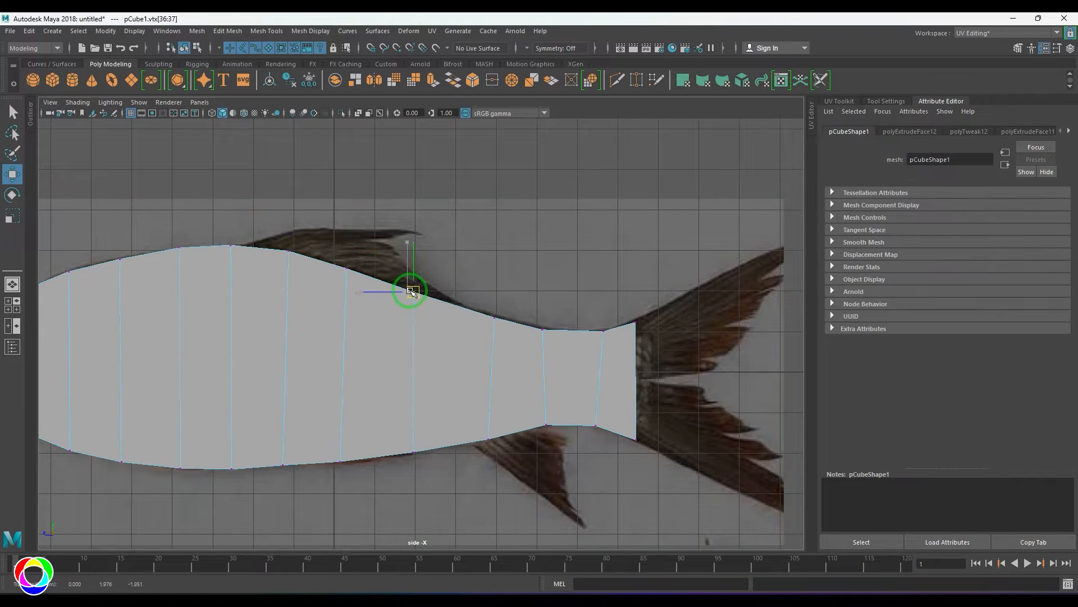
# Refine the upper and lower vertices around the narrow tail base to match the reference
pyautogui.moveTo(520, 311); pyautogui.dragTo(550, 342)
pyautogui.moveTo(473, 297); pyautogui.dragTo(490, 321)
pyautogui.moveTo(583, 316); pyautogui.dragTo(595, 336)
pyautogui.moveTo(580, 412); pyautogui.dragTo(603, 443)
pyautogui.moveTo(592, 419); pyautogui.dragTo(591, 416)
pyautogui.scroll(-3, 589, 416)
pyautogui.keyDown('alt'); pyautogui.moveTo(218, 391); pyautogui.dragTo(293, 393); pyautogui.keyUp('alt')
pyautogui.keyDown('alt'); pyautogui.moveTo(294, 392); pyautogui.dragTo(337, 414, button='middle'); pyautogui.keyUp('alt')
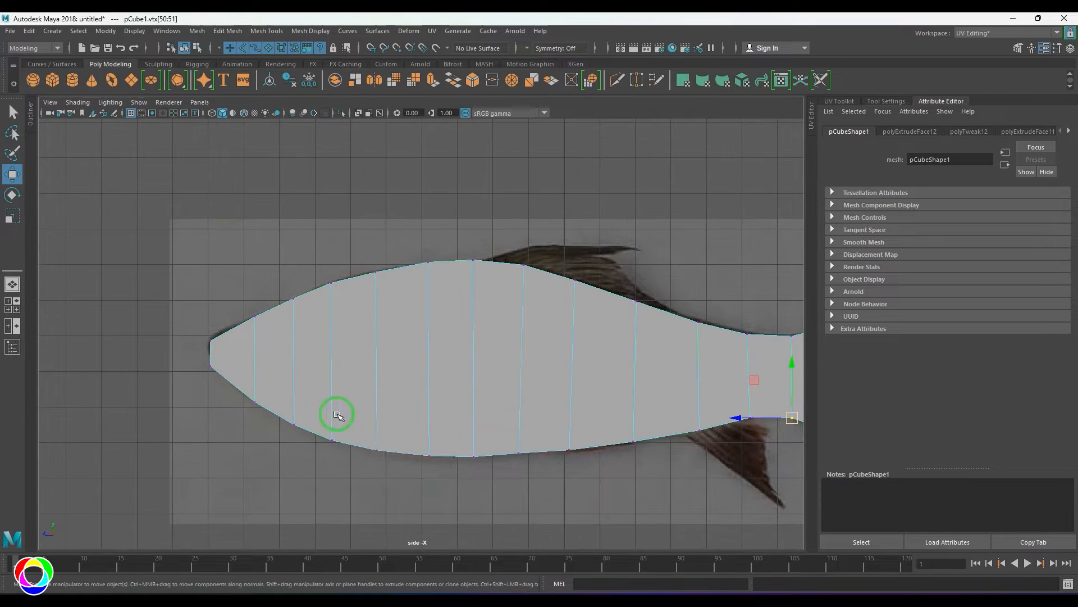
# In the perspective view, insert a centred edge loop lengthwise around the body with Multi-Cut
pyautogui.moveTo(337, 414); pyautogui.dragTo(387, 375, button='right')
pyautogui.press('space')
pyautogui.press('space')
pyautogui.keyDown('alt'); pyautogui.moveTo(464, 341); pyautogui.dragTo(511, 272); pyautogui.keyUp('alt')
pyautogui.scroll(5, 515, 407)
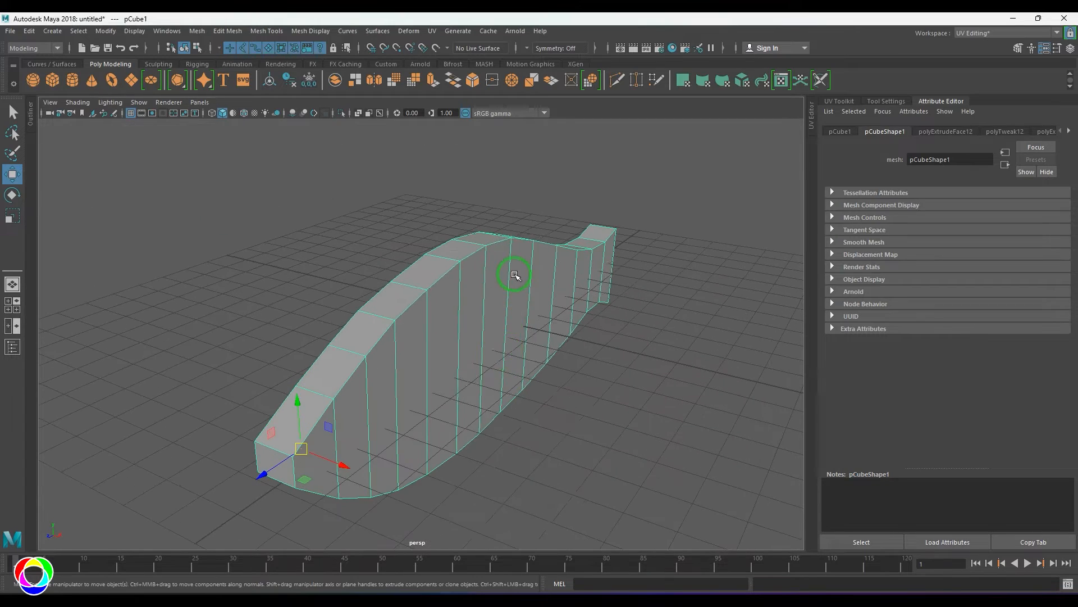
pyautogui.keyDown('shift'); pyautogui.moveTo(508, 295); pyautogui.dragTo(489, 291, button='right'); pyautogui.keyUp('shift')
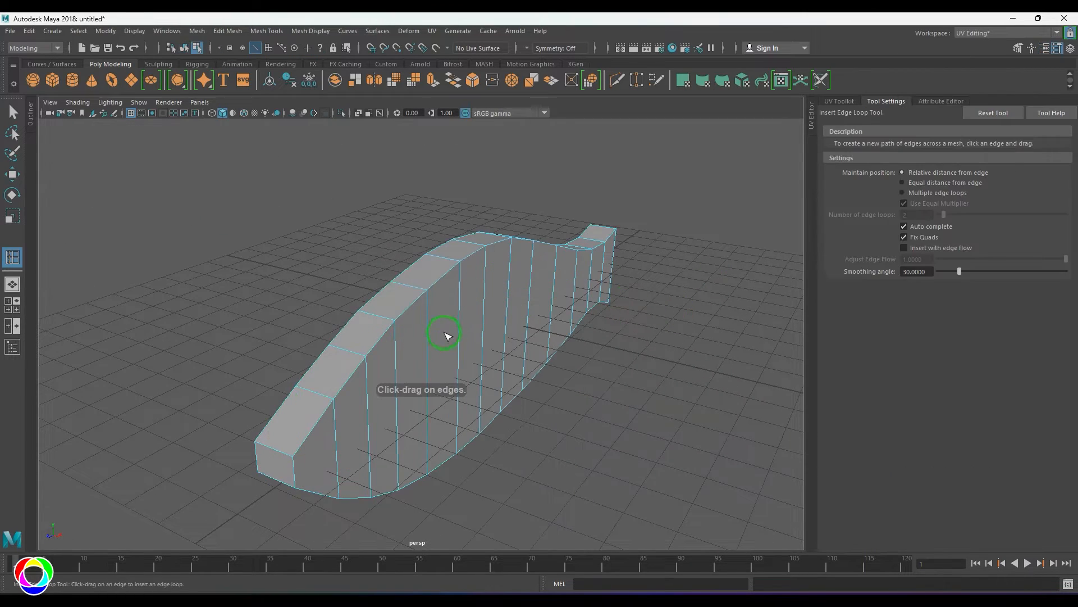
pyautogui.press('w')
pyautogui.keyDown('shift'); pyautogui.moveTo(501, 239); pyautogui.dragTo(417, 247, button='right'); pyautogui.keyUp('shift')
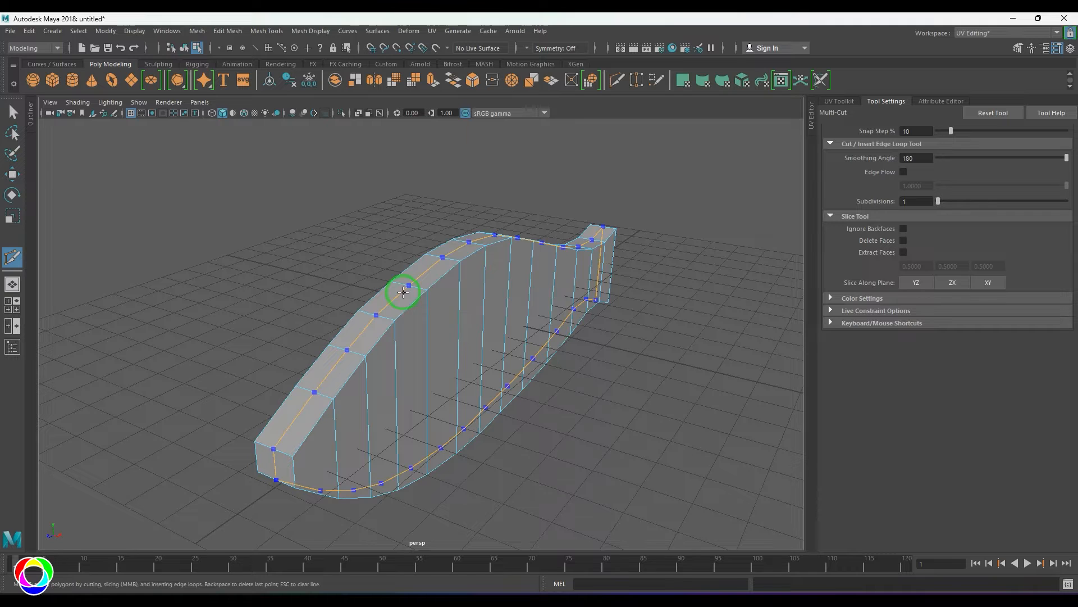
pyautogui.keyDown('ctrl'); pyautogui.middleClick(403, 292); pyautogui.keyUp('ctrl')
# In the top view, select the faces on one side of the centre line and delete that half
pyautogui.press('space')
pyautogui.moveTo(475, 359); pyautogui.dragTo(473, 332)
pyautogui.scroll(-2, 472, 365)
pyautogui.press('w')
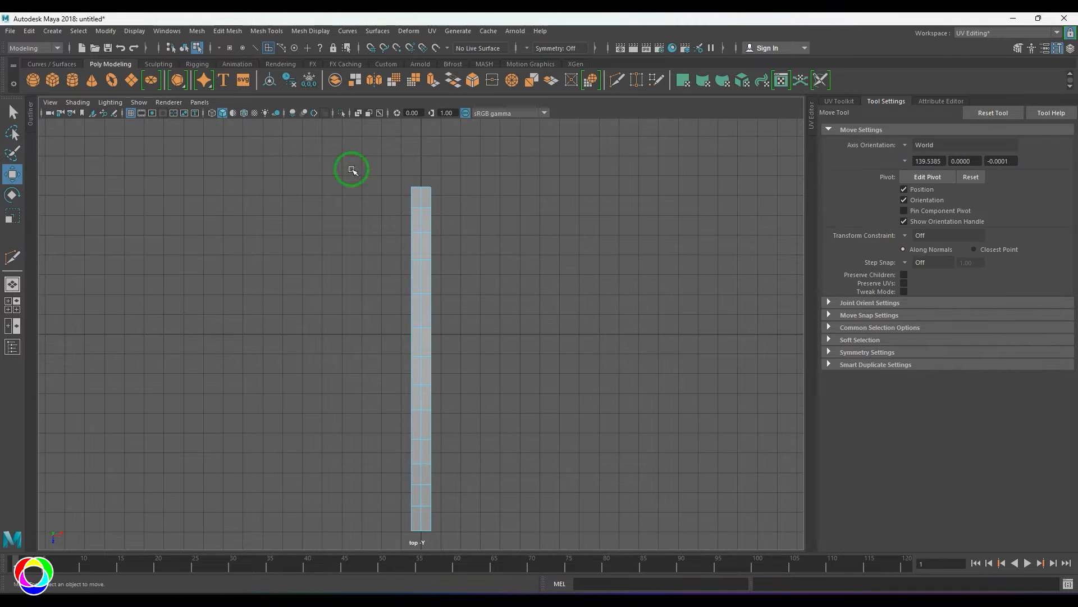
pyautogui.moveTo(350, 153); pyautogui.dragTo(416, 538)
pyautogui.press('Delete')
# In the side view, select the whole strip of side faces from snout to tail and scale it down vertically
pyautogui.press('space')
pyautogui.moveTo(471, 380); pyautogui.dragTo(482, 368)
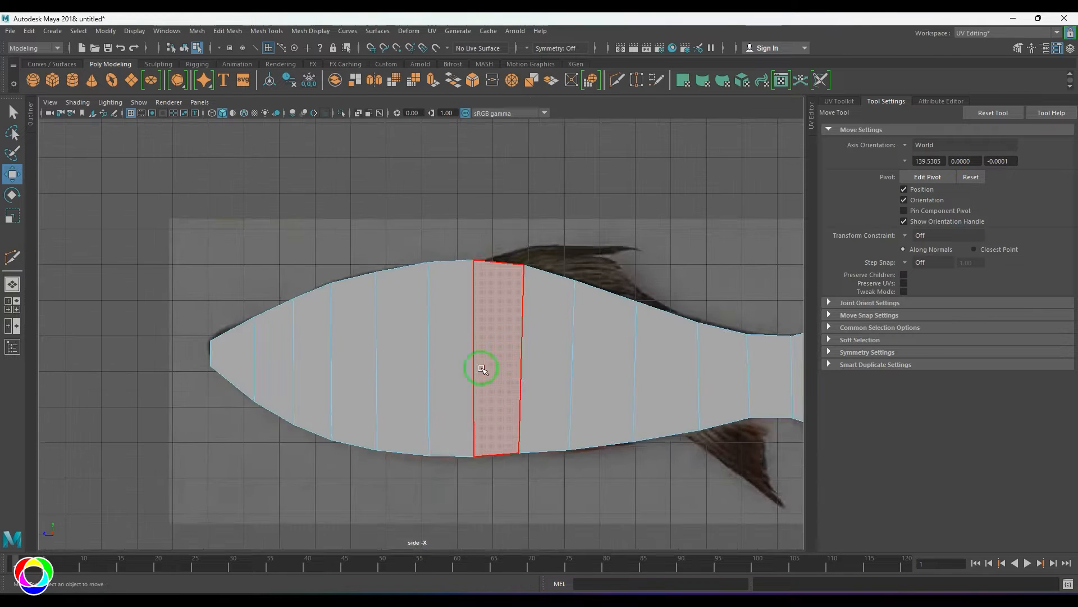
pyautogui.scroll(1, 394, 380)
pyautogui.click(213, 365)
pyautogui.scroll(-1, 505, 374)
pyautogui.scroll(1, 753, 373)
pyautogui.keyDown('alt'); pyautogui.moveTo(769, 368); pyautogui.dragTo(716, 362, button='middle'); pyautogui.keyUp('alt')
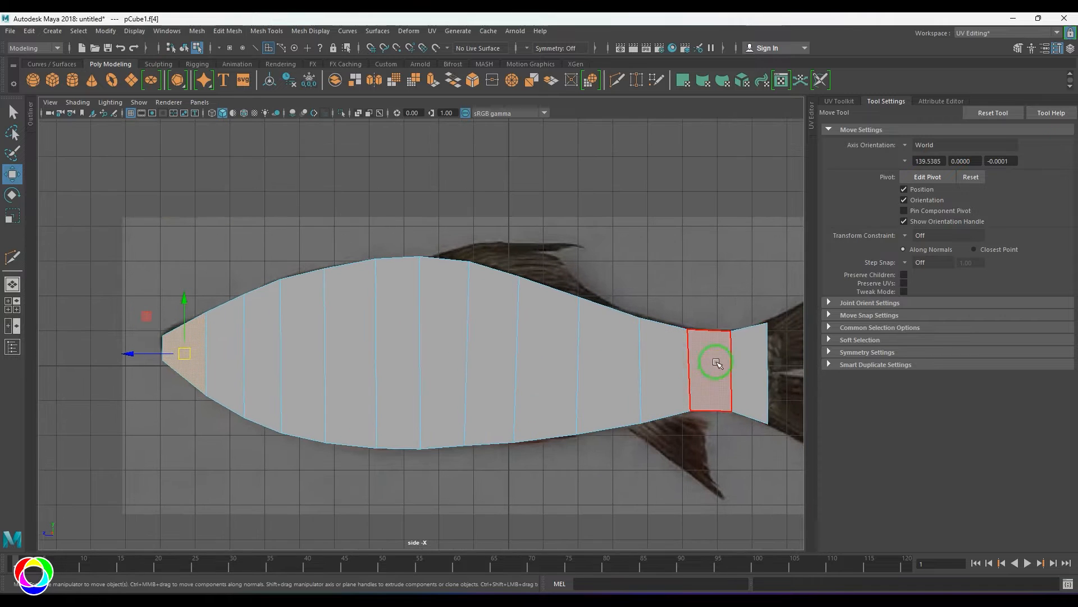
pyautogui.keyDown('shift'); pyautogui.doubleClick(744, 365); pyautogui.keyUp('shift')
pyautogui.press('r')
pyautogui.moveTo(463, 302); pyautogui.dragTo(466, 307)
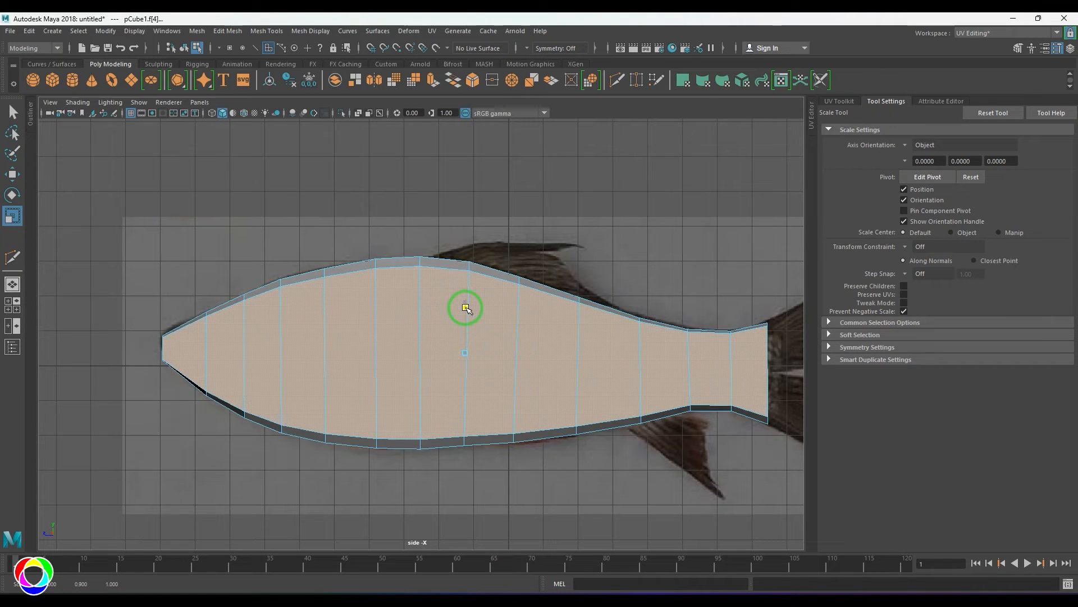
pyautogui.keyDown('alt'); pyautogui.moveTo(421, 354); pyautogui.dragTo(507, 357); pyautogui.keyUp('alt')
# Insert a centred horizontal edge loop along the body's side from snout to tail with Multi-Cut
pyautogui.press('space')
pyautogui.keyDown('alt'); pyautogui.moveTo(507, 357); pyautogui.dragTo(485, 339, button='middle'); pyautogui.keyUp('alt')
pyautogui.press('F8')
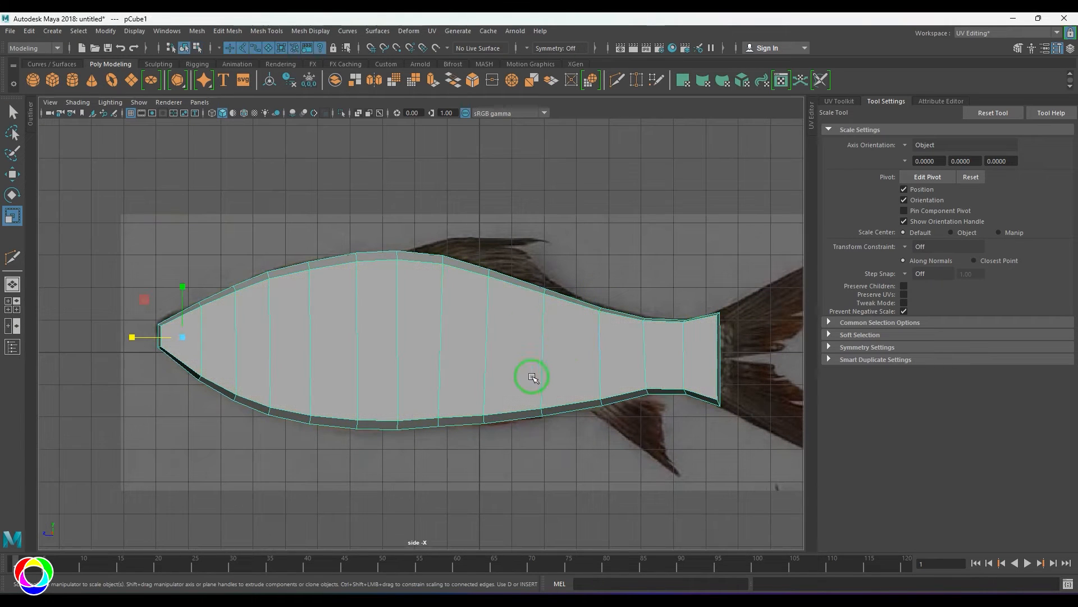
pyautogui.moveTo(531, 374); pyautogui.dragTo(535, 342, button='right')
pyautogui.keyDown('shift'); pyautogui.moveTo(489, 293); pyautogui.dragTo(489, 275, button='right'); pyautogui.keyUp('shift')
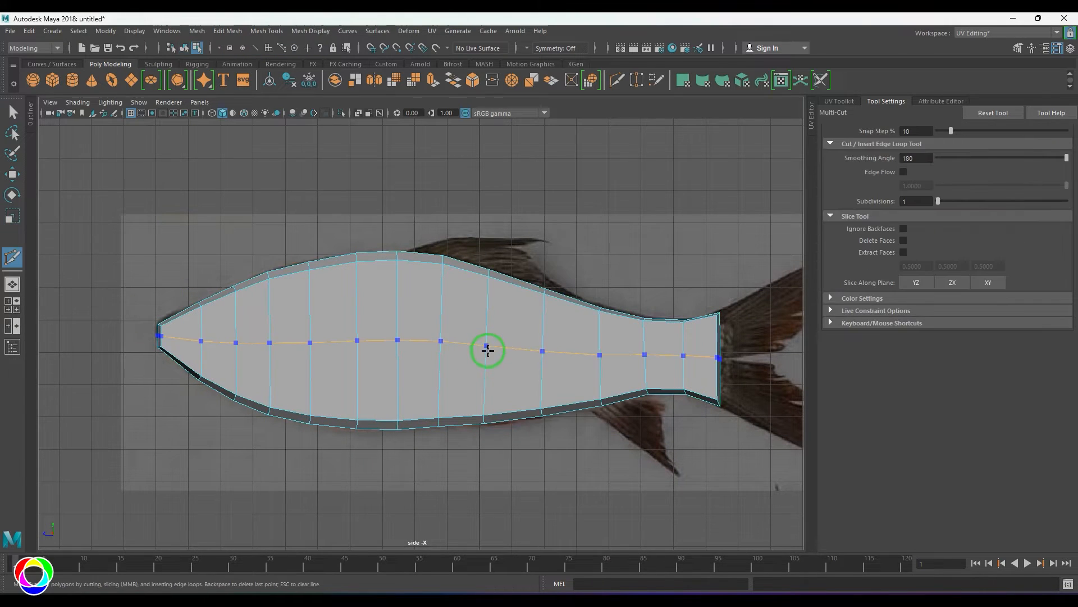
pyautogui.keyDown('ctrl'); pyautogui.middleClick(488, 350); pyautogui.keyUp('ctrl')
# Adjust the new loop's vertices at the snout tip and on the head
pyautogui.keyDown('alt'); pyautogui.moveTo(398, 366); pyautogui.dragTo(648, 335, button='middle'); pyautogui.keyUp('alt')
pyautogui.scroll(4, 647, 335)
pyautogui.press('w')
pyautogui.moveTo(414, 267); pyautogui.dragTo(382, 266, button='right')
pyautogui.moveTo(392, 269)
pyautogui.mouseDown()
pyautogui.moveTo(424, 289)
pyautogui.moveTo(400, 280)
pyautogui.mouseUp()
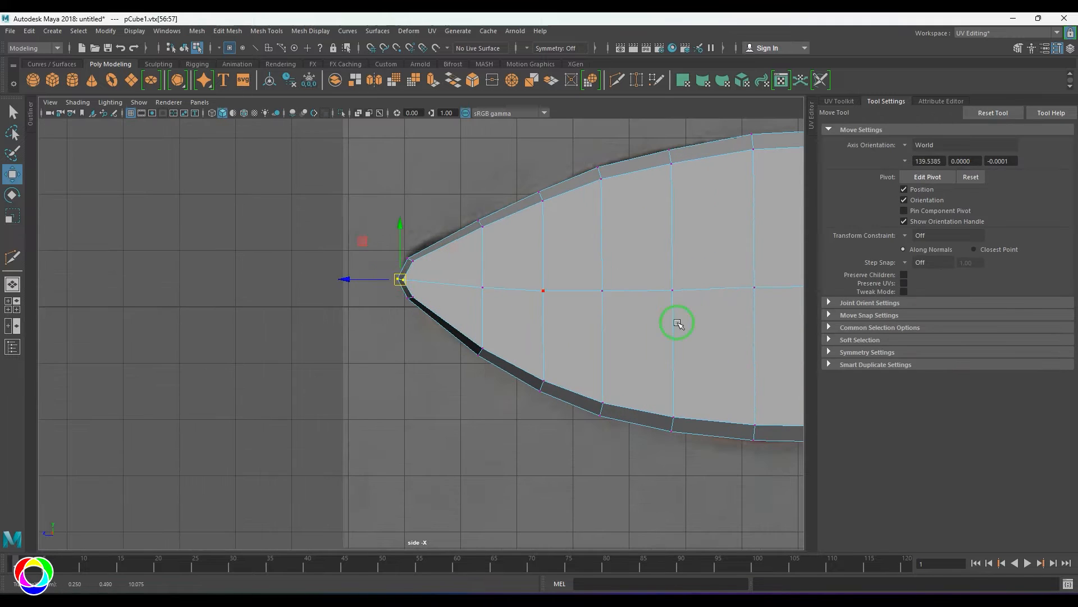
pyautogui.scroll(-5, 678, 325)
pyautogui.scroll(5, 614, 305)
pyautogui.moveTo(553, 293); pyautogui.dragTo(578, 316)
pyautogui.moveTo(560, 243); pyautogui.dragTo(569, 265)
pyautogui.keyDown('alt'); pyautogui.moveTo(342, 342); pyautogui.dragTo(450, 337, button='middle'); pyautogui.keyUp('alt')
# Select the horizontal middle edge loop along the body's side and pull it outward in the top view
pyautogui.moveTo(409, 330); pyautogui.dragTo(405, 297, button='right')
pyautogui.press('space')
pyautogui.press('space')
pyautogui.keyDown('alt'); pyautogui.moveTo(478, 321); pyautogui.dragTo(400, 329); pyautogui.keyUp('alt')
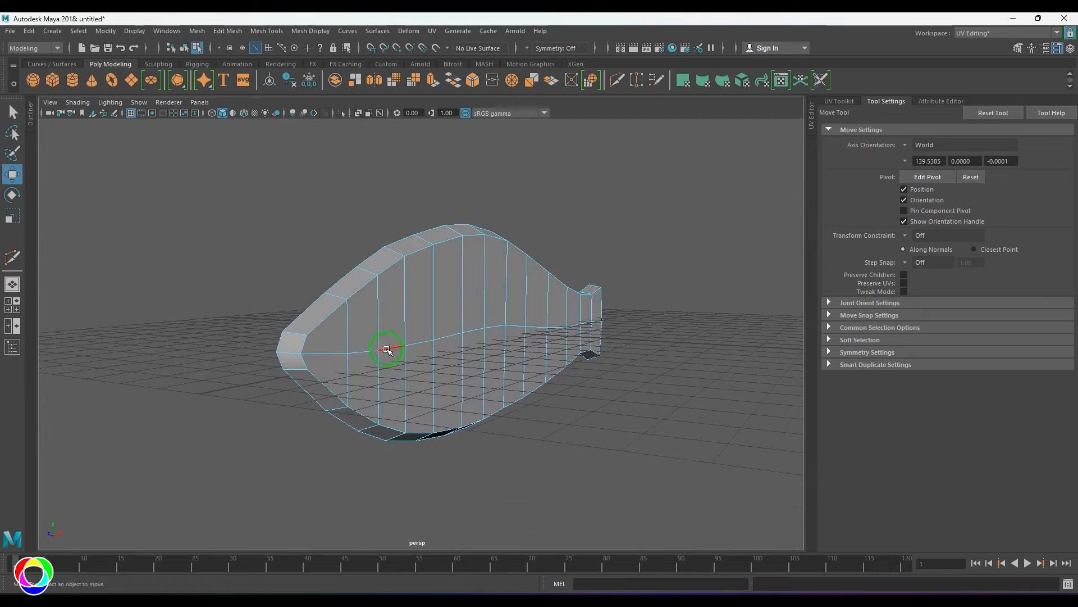
pyautogui.click(389, 352)
pyautogui.keyDown('alt'); pyautogui.moveTo(608, 343); pyautogui.dragTo(541, 347); pyautogui.keyUp('alt')
pyautogui.keyDown('alt'); pyautogui.moveTo(605, 329); pyautogui.dragTo(450, 359); pyautogui.keyUp('alt')
pyautogui.scroll(4, 458, 330)
pyautogui.keyDown('alt'); pyautogui.moveTo(567, 349); pyautogui.dragTo(663, 320, button='middle'); pyautogui.keyUp('alt')
pyautogui.hotkey('ctrl', 'z')
pyautogui.keyDown('shift'); pyautogui.doubleClick(585, 274); pyautogui.keyUp('shift')
pyautogui.scroll(-4, 502, 342)
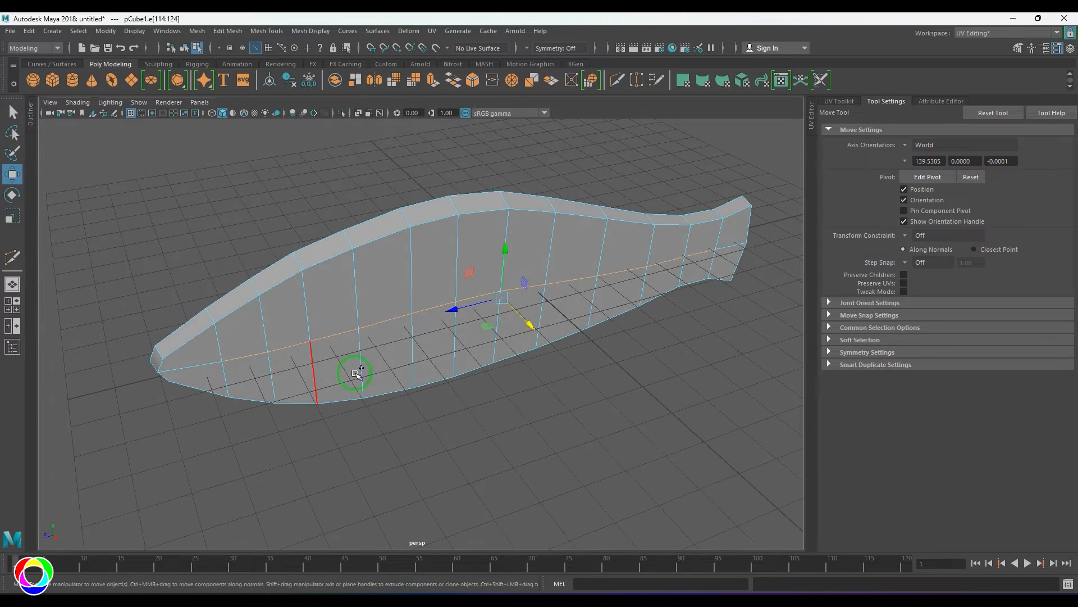
pyautogui.press('space')
pyautogui.moveTo(499, 337); pyautogui.dragTo(508, 317)
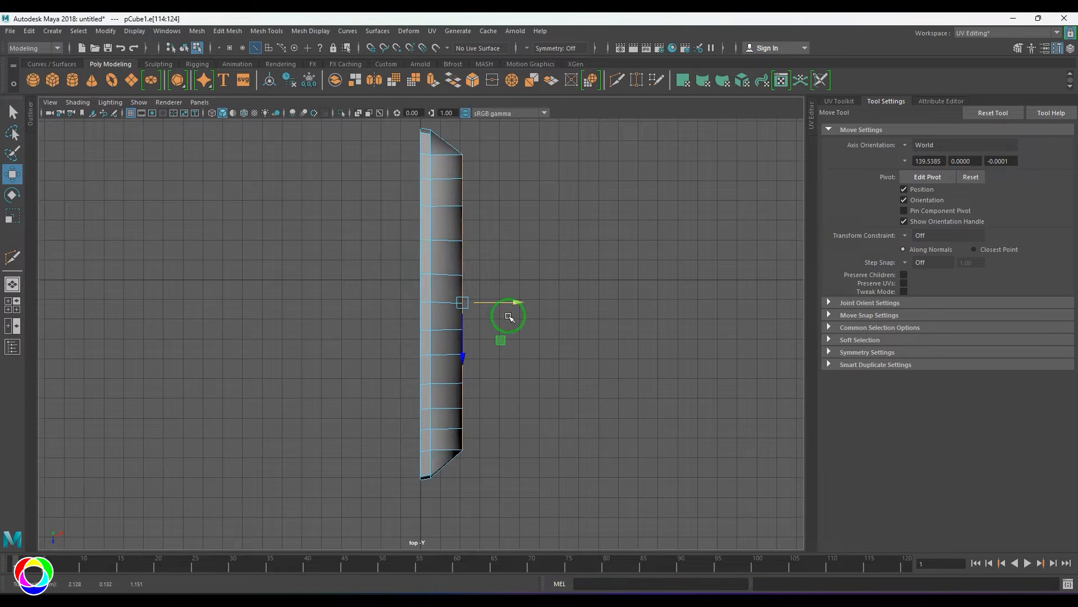
# In the top view, move the side loop's vertices on the front half inward so the body tapers in a curve toward the snout
pyautogui.scroll(4, 489, 329)
pyautogui.press('F9')
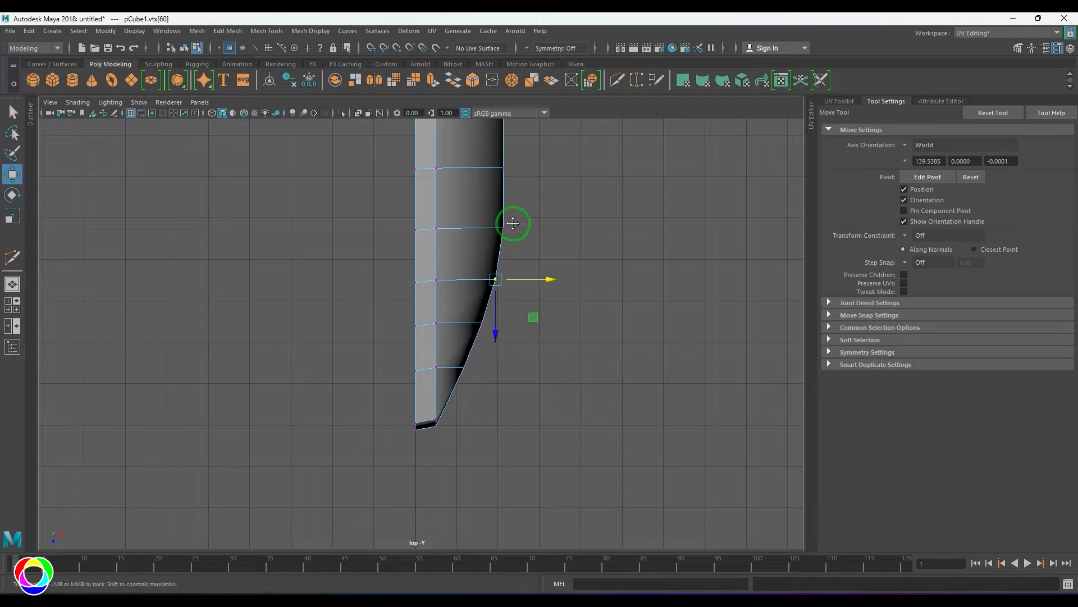
pyautogui.keyDown('alt'); pyautogui.moveTo(513, 223); pyautogui.dragTo(498, 361, button='middle'); pyautogui.keyUp('alt')
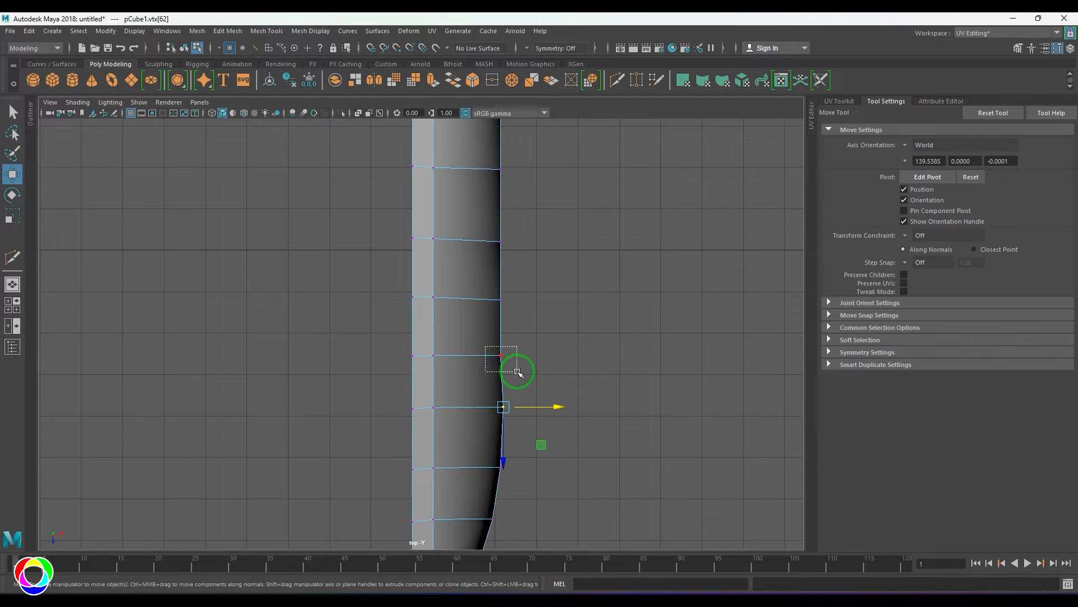
pyautogui.moveTo(507, 243); pyautogui.dragTo(508, 244)
pyautogui.moveTo(518, 243); pyautogui.dragTo(510, 243)
# Move the side loop's vertices on the rear half progressively inward to narrow the body toward the tail
pyautogui.keyDown('alt'); pyautogui.moveTo(516, 210); pyautogui.dragTo(510, 385, button='middle'); pyautogui.keyUp('alt')
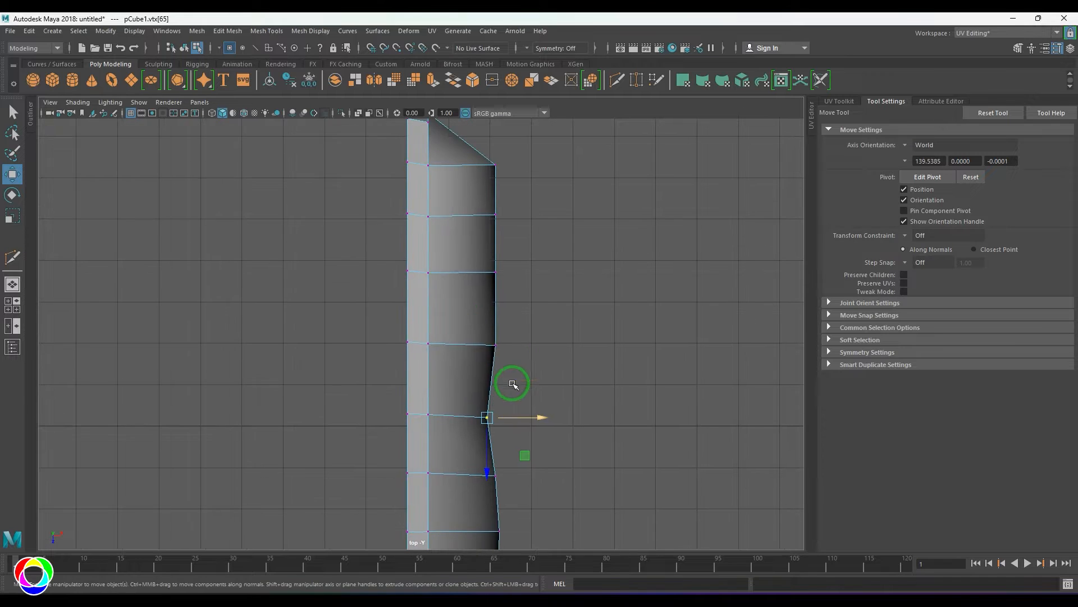
pyautogui.moveTo(484, 336); pyautogui.dragTo(504, 350)
pyautogui.moveTo(532, 347); pyautogui.dragTo(530, 349)
pyautogui.moveTo(486, 262); pyautogui.dragTo(508, 283)
pyautogui.moveTo(529, 274); pyautogui.dragTo(496, 277)
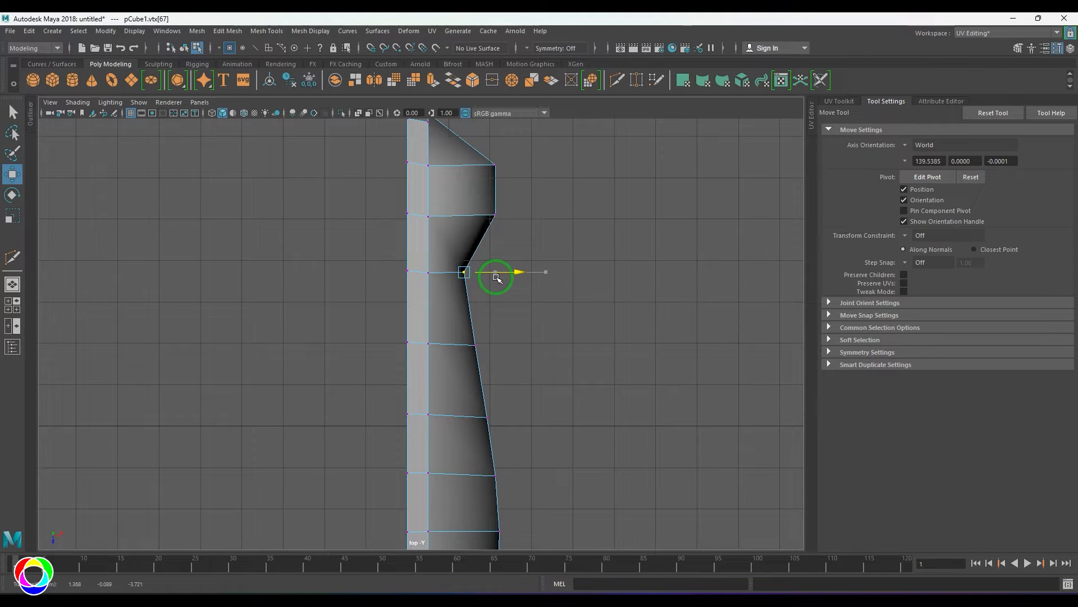
pyautogui.moveTo(485, 203)
pyautogui.mouseDown()
pyautogui.moveTo(507, 223)
pyautogui.moveTo(491, 218)
pyautogui.mouseUp()
pyautogui.moveTo(484, 152); pyautogui.dragTo(507, 173)
pyautogui.moveTo(532, 164); pyautogui.dragTo(478, 170)
# Try to bevel the horizontal middle edge loop along the body's side
pyautogui.scroll(-2, 481, 235)
pyautogui.keyDown('alt'); pyautogui.moveTo(479, 280); pyautogui.dragTo(467, 332); pyautogui.keyUp('alt')
pyautogui.press('space')
pyautogui.press('space')
pyautogui.scroll(-4, 477, 318)
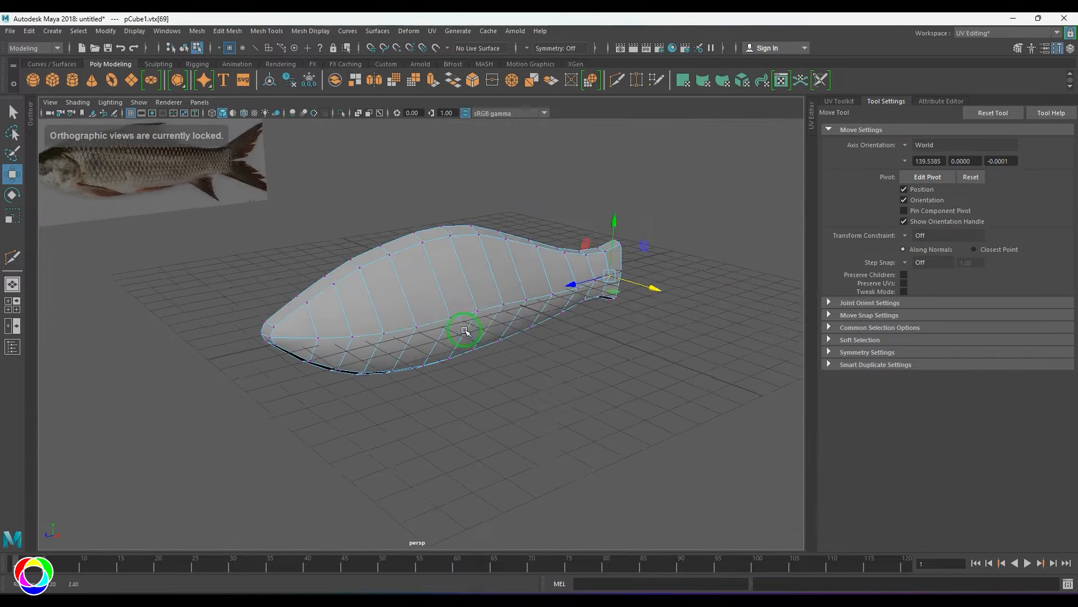
pyautogui.moveTo(466, 332); pyautogui.dragTo(465, 300, button='right')
pyautogui.doubleClick(460, 309)
pyautogui.keyDown('alt'); pyautogui.moveTo(462, 424); pyautogui.dragTo(469, 395); pyautogui.keyUp('alt')
pyautogui.hotkey('ctrl', 'b')
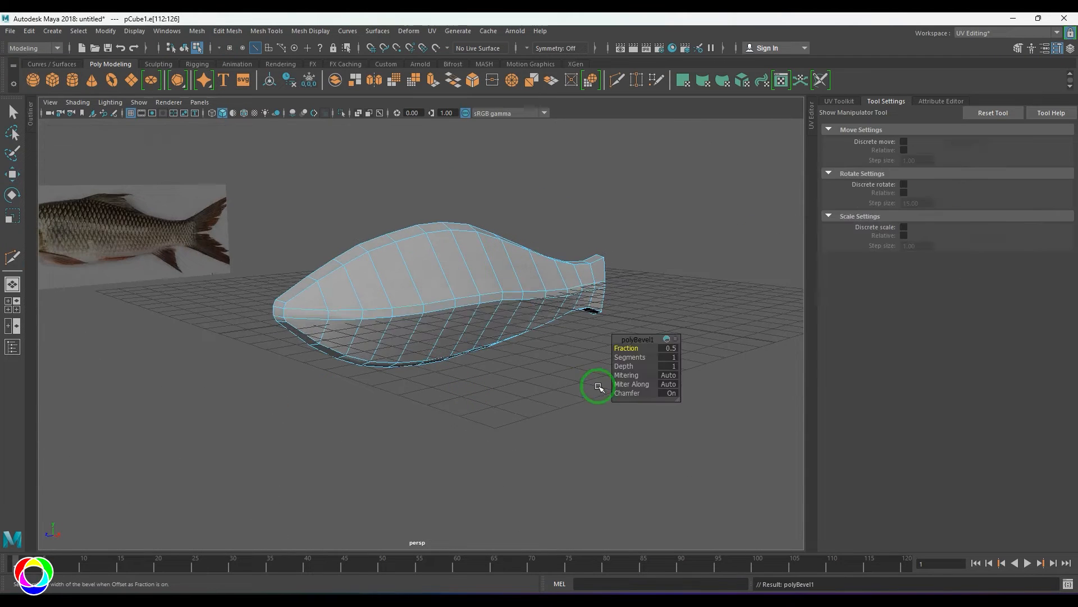
# Add an edge loop along the upper side of the body and move it outward to round the cross-section
pyautogui.keyDown('alt'); pyautogui.moveTo(600, 385); pyautogui.dragTo(628, 265); pyautogui.keyUp('alt')
pyautogui.keyDown('shift'); pyautogui.moveTo(627, 265); pyautogui.dragTo(625, 356, button='right'); pyautogui.keyUp('shift')
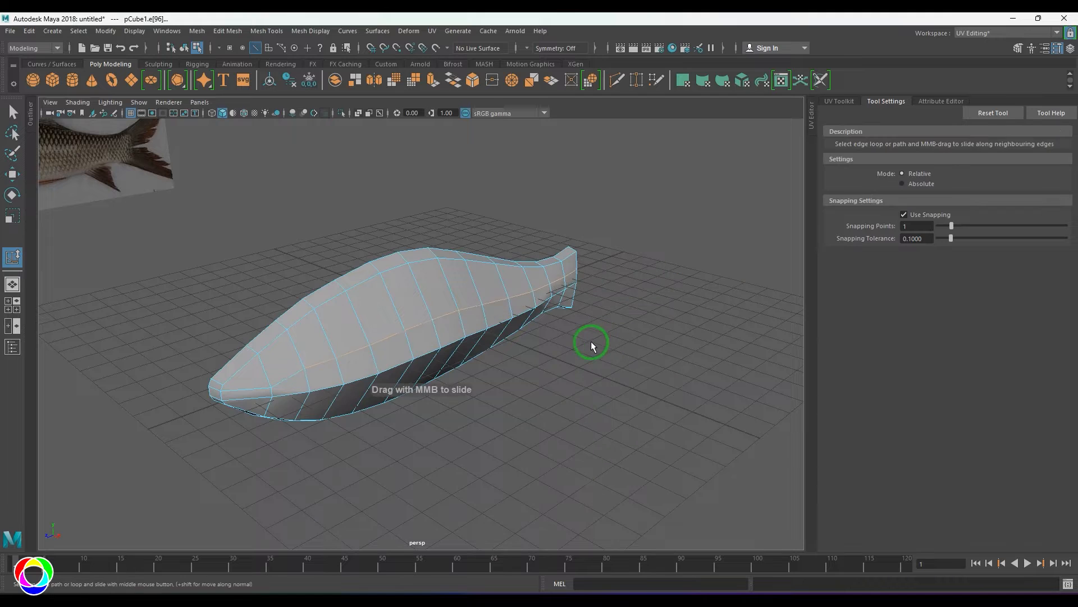
pyautogui.keyDown('alt'); pyautogui.moveTo(575, 348); pyautogui.dragTo(534, 337); pyautogui.keyUp('alt')
pyautogui.press('w')
pyautogui.hotkey('ctrl', 'z')
pyautogui.keyDown('alt'); pyautogui.moveTo(536, 285); pyautogui.dragTo(538, 235); pyautogui.keyUp('alt')
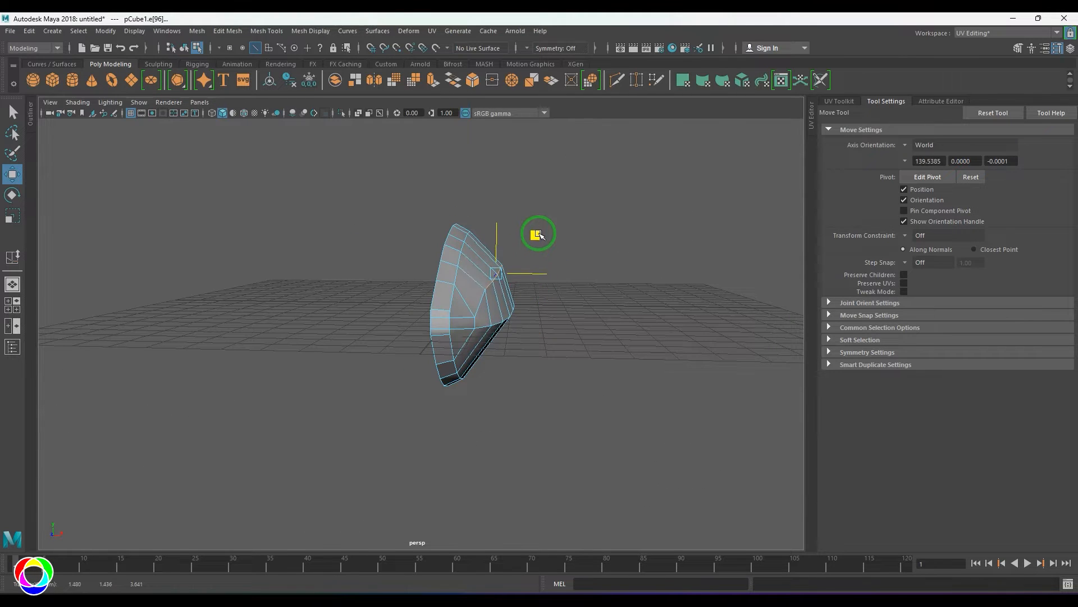
# Adjust the edge loops bordering the back and the belly, using Slide Edge on the back loop
pyautogui.click(461, 259)
pyautogui.keyDown('alt'); pyautogui.moveTo(585, 306); pyautogui.dragTo(402, 300); pyautogui.keyUp('alt')
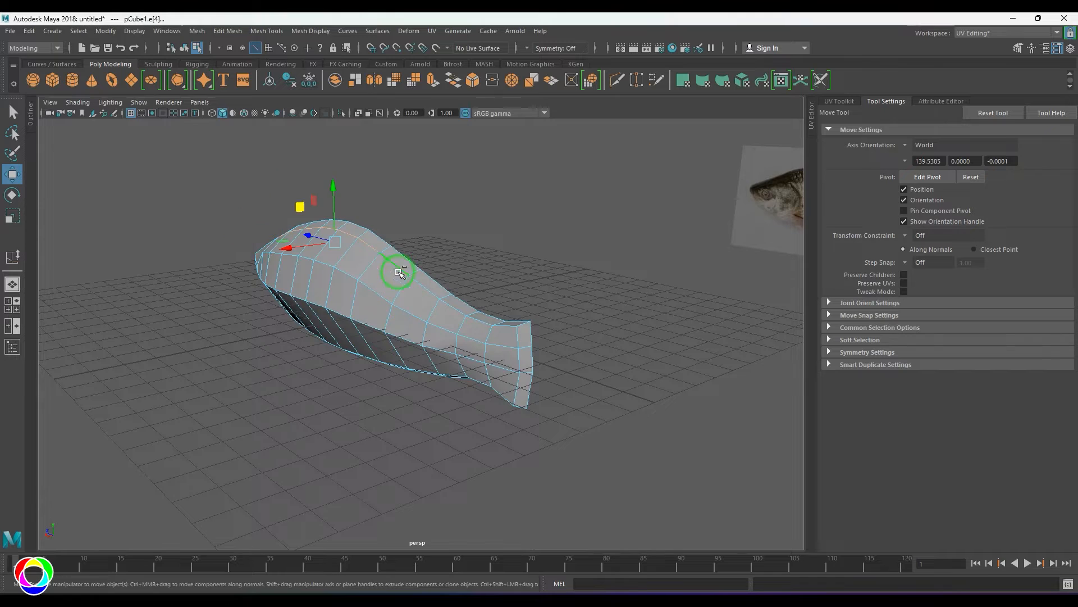
pyautogui.keyDown('alt'); pyautogui.moveTo(573, 359); pyautogui.dragTo(481, 356); pyautogui.keyUp('alt')
pyautogui.scroll(4, 481, 356)
pyautogui.keyDown('shift'); pyautogui.moveTo(519, 184); pyautogui.dragTo(505, 271, button='right'); pyautogui.keyUp('shift')
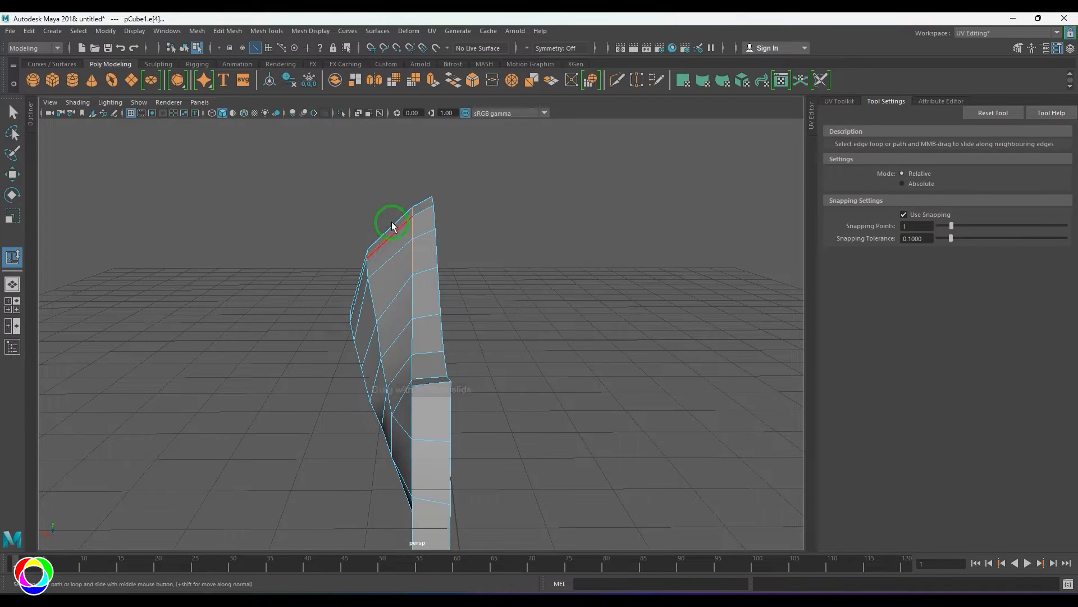
pyautogui.press('w')
pyautogui.keyDown('alt'); pyautogui.moveTo(357, 192); pyautogui.dragTo(342, 349); pyautogui.keyUp('alt')
pyautogui.scroll(-4, 499, 324)
pyautogui.click(341, 349)
pyautogui.keyDown('alt'); pyautogui.moveTo(527, 415); pyautogui.dragTo(472, 413); pyautogui.keyUp('alt')
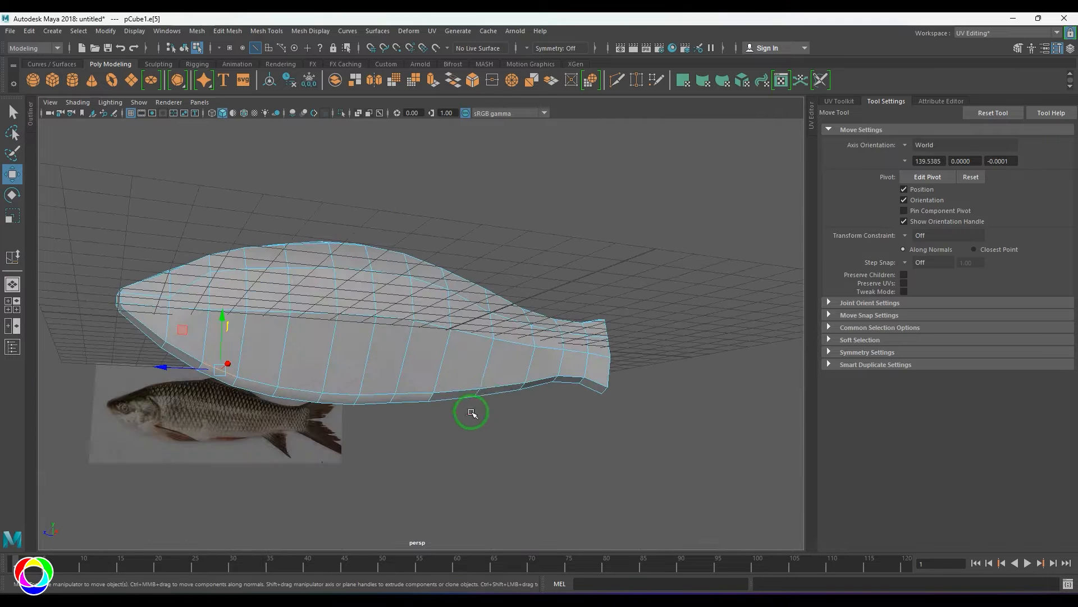
pyautogui.click(580, 436)
pyautogui.moveTo(580, 436)
pyautogui.keyDown('alt'); pyautogui.mouseDown()
pyautogui.moveTo(592, 437)
pyautogui.moveTo(569, 438)
pyautogui.mouseUp(); pyautogui.keyUp('alt')
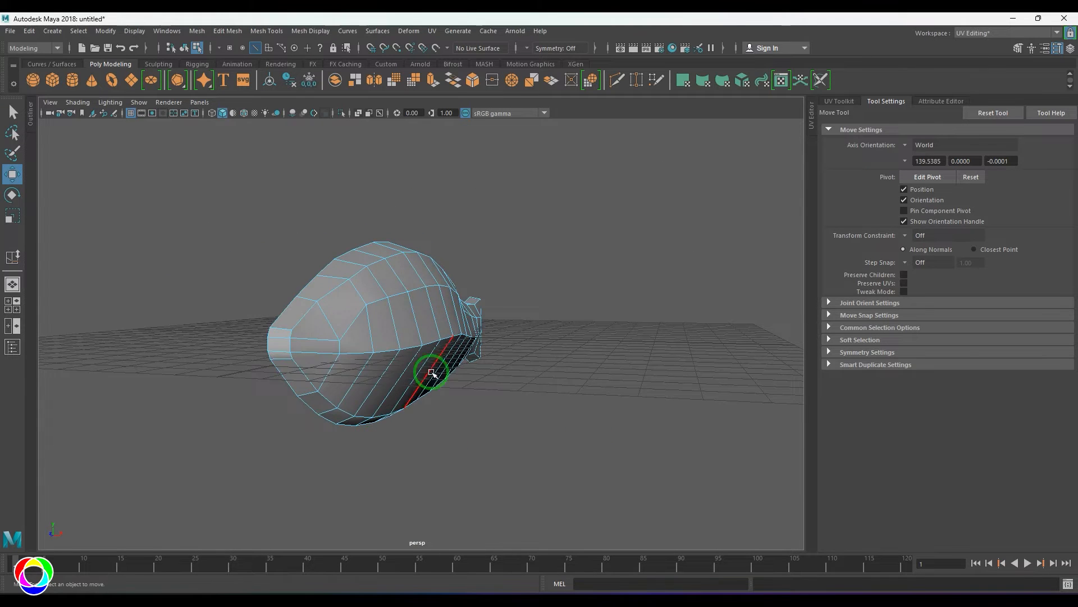
# Split the edge ring on the body's lower side to add an edge loop, and move that loop outward
pyautogui.keyDown('alt'); pyautogui.moveTo(433, 373); pyautogui.dragTo(385, 413); pyautogui.keyUp('alt')
pyautogui.moveTo(384, 413); pyautogui.dragTo(380, 370, button='right')
pyautogui.click(377, 371)
pyautogui.keyDown('shift'); pyautogui.moveTo(511, 257); pyautogui.dragTo(451, 284, button='right'); pyautogui.keyUp('shift')
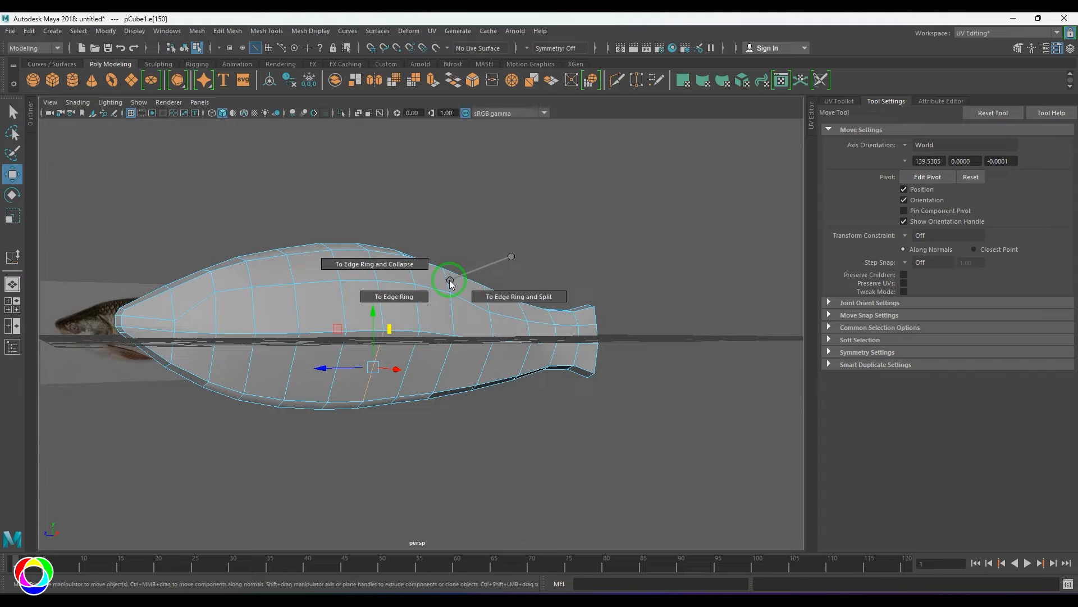
pyautogui.keyDown('shift'); pyautogui.moveTo(549, 314); pyautogui.dragTo(550, 314, button='right'); pyautogui.keyUp('shift')
pyautogui.keyDown('alt'); pyautogui.moveTo(561, 313); pyautogui.dragTo(372, 454); pyautogui.keyUp('alt')
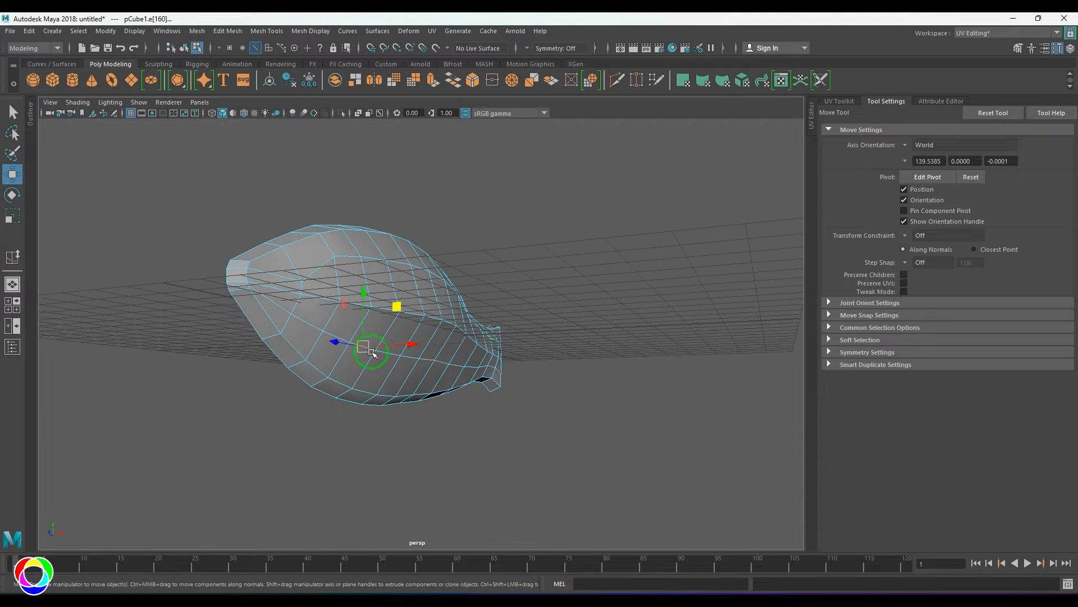
pyautogui.keyDown('alt'); pyautogui.moveTo(517, 419); pyautogui.dragTo(479, 399); pyautogui.keyUp('alt')
pyautogui.keyDown('alt'); pyautogui.moveTo(497, 348); pyautogui.dragTo(344, 343); pyautogui.keyUp('alt')
# Move individual vertices on the upper and lower sides of the tail and head to round the body's cross-section
pyautogui.press('F9')
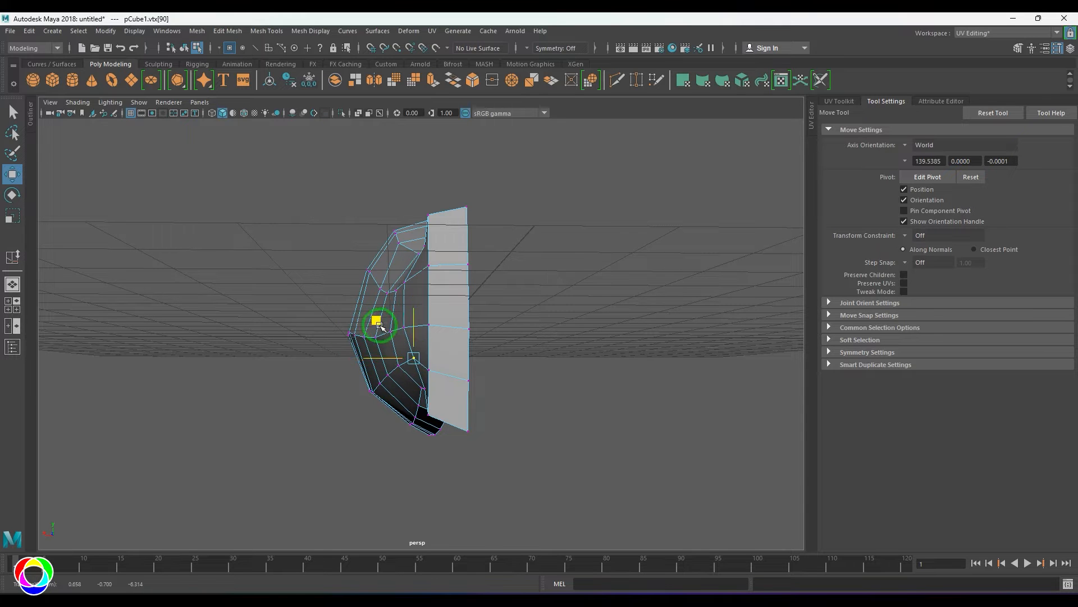
pyautogui.keyDown('alt'); pyautogui.moveTo(380, 325); pyautogui.dragTo(410, 303); pyautogui.keyUp('alt')
pyautogui.moveTo(448, 202); pyautogui.dragTo(458, 209)
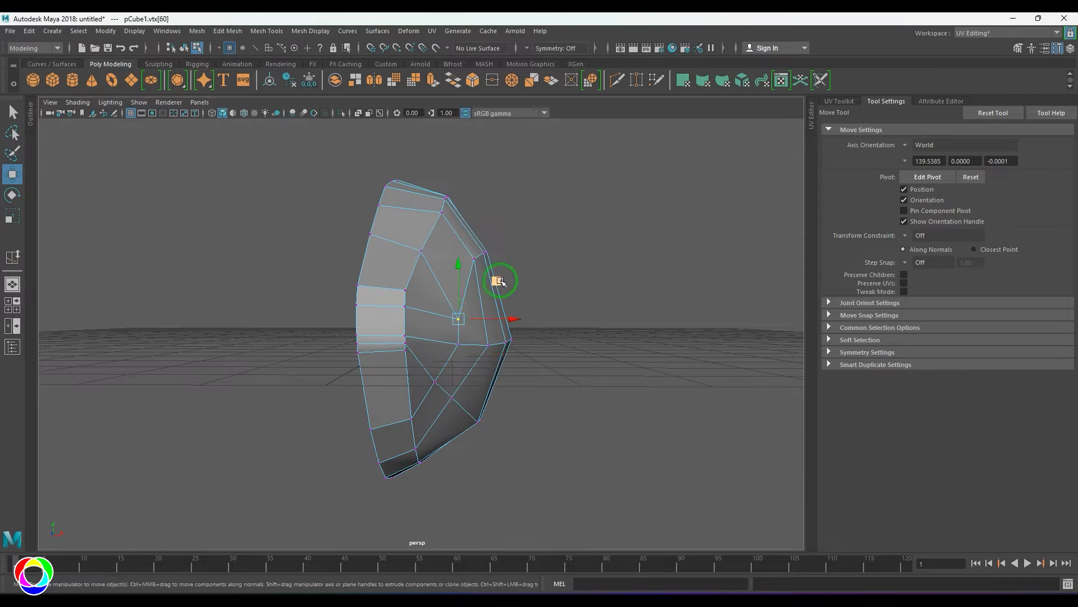
pyautogui.moveTo(502, 281); pyautogui.dragTo(493, 252)
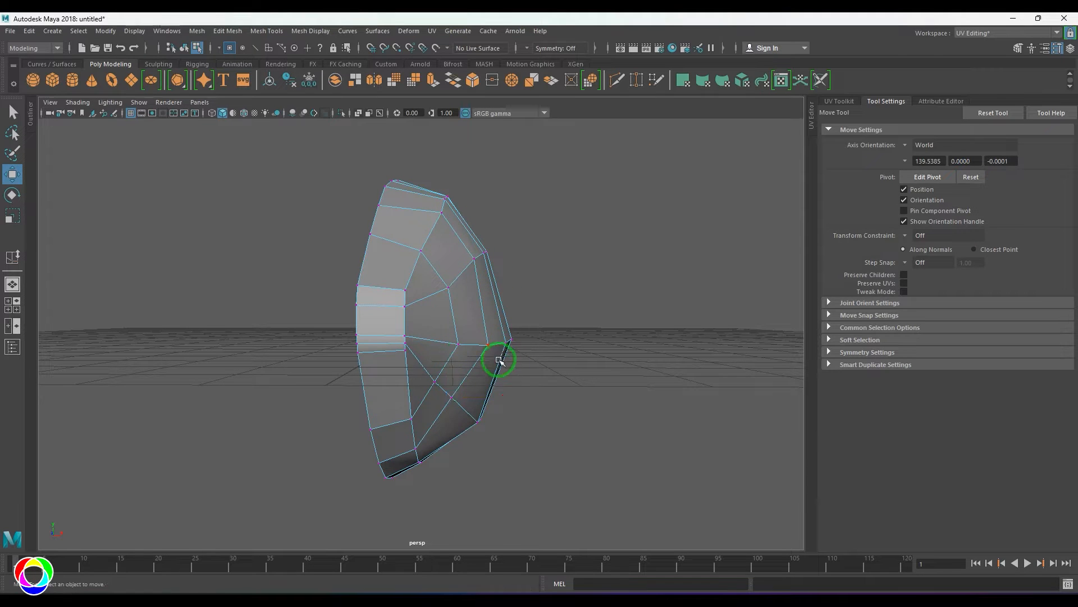
pyautogui.moveTo(499, 360); pyautogui.dragTo(500, 375)
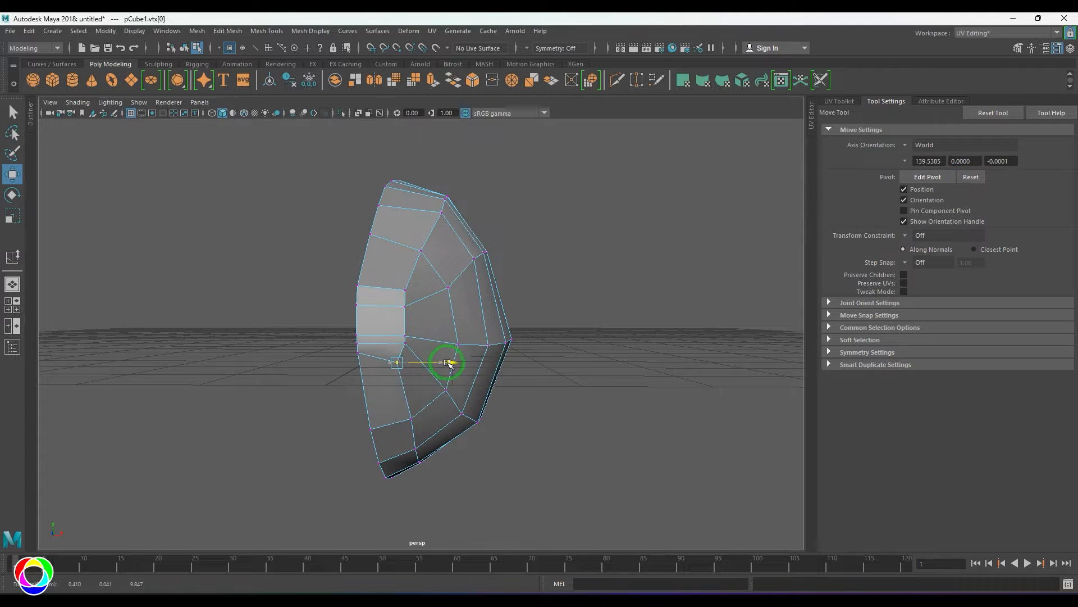
# Reposition the lower vertices of the snout tip, checking their placement in the side view
pyautogui.click(405, 343)
pyautogui.moveTo(448, 362); pyautogui.dragTo(390, 388)
pyautogui.scroll(-2, 457, 392)
pyautogui.press('space')
pyautogui.keyDown('alt'); pyautogui.moveTo(496, 449); pyautogui.dragTo(492, 297, button='middle'); pyautogui.keyUp('alt')
pyautogui.scroll(5, 480, 314)
pyautogui.moveTo(400, 309); pyautogui.dragTo(382, 347)
pyautogui.press('space')
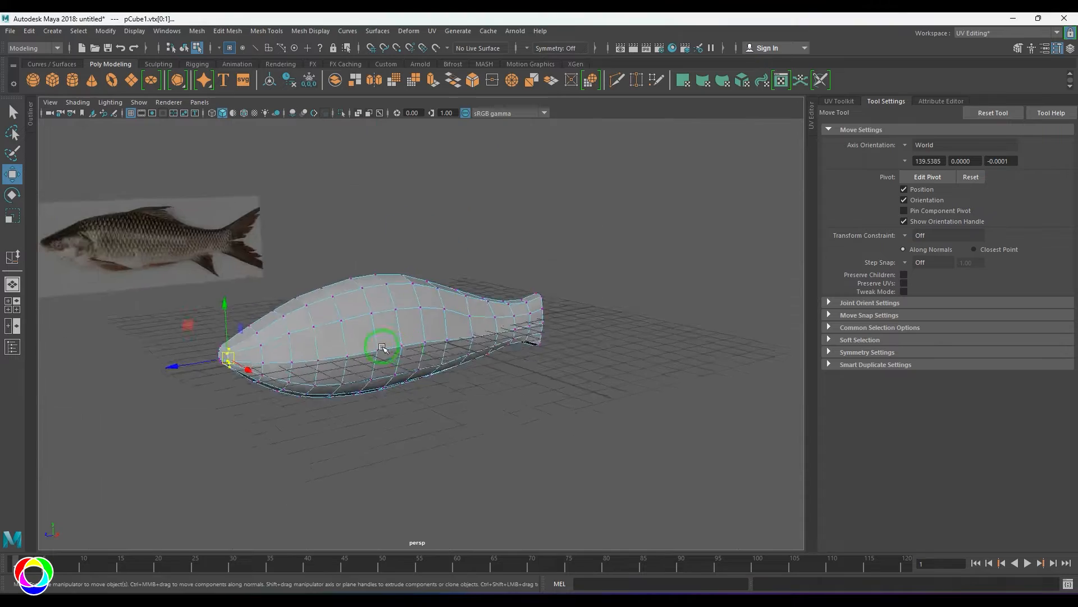
# Harden all edges of the fish body mesh and hide the grid in the perspective view
pyautogui.moveTo(450, 342); pyautogui.dragTo(506, 309, button='right')
pyautogui.scroll(3, 533, 348)
pyautogui.keyDown('alt'); pyautogui.moveTo(618, 368); pyautogui.dragTo(447, 368); pyautogui.keyUp('alt')
pyautogui.keyDown('shift'); pyautogui.moveTo(569, 386); pyautogui.dragTo(625, 403, button='right'); pyautogui.keyUp('shift')
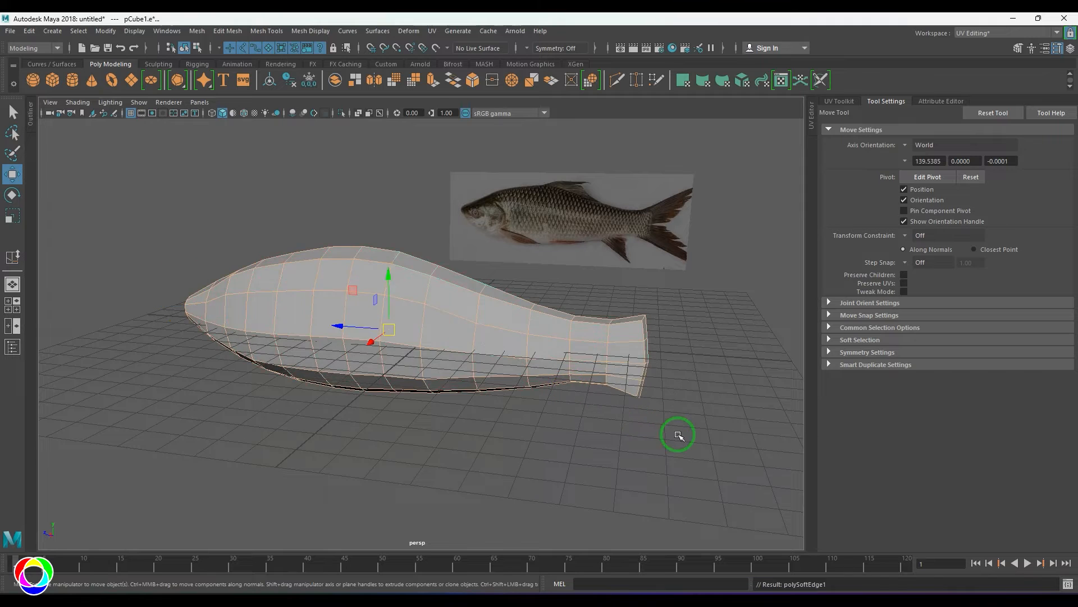
pyautogui.click(678, 436)
pyautogui.click(131, 114)
pyautogui.keyDown('alt'); pyautogui.moveTo(406, 314); pyautogui.dragTo(352, 335); pyautogui.keyUp('alt')
# Reset the Duplicate Special options and create a mirrored copy of the body half as an instance
pyautogui.click(441, 347)
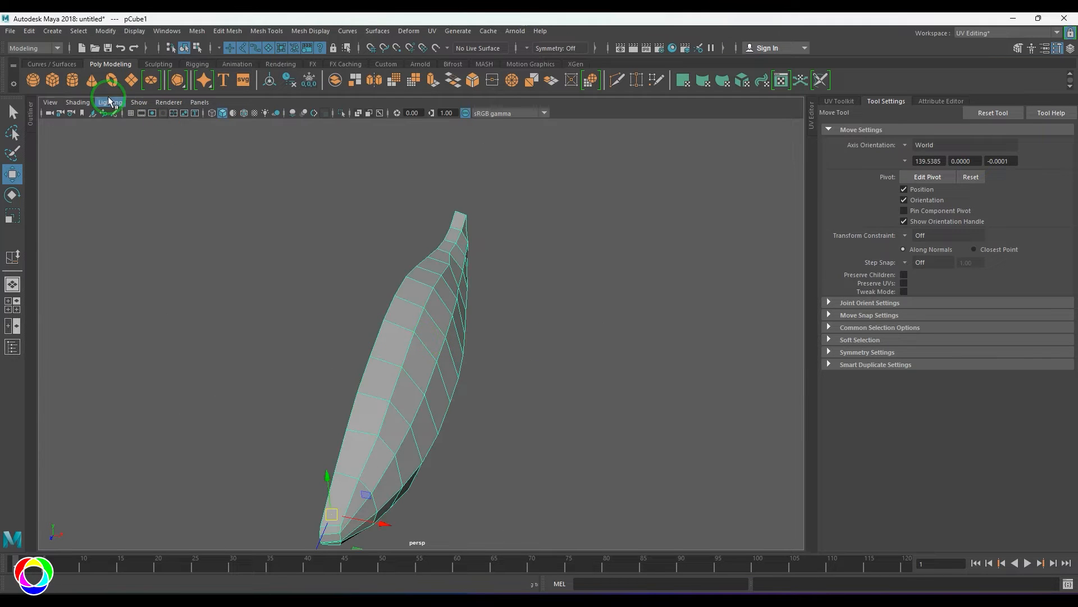
pyautogui.click(29, 31)
pyautogui.click(184, 205)
pyautogui.keyDown('alt'); pyautogui.moveTo(512, 403); pyautogui.dragTo(523, 439); pyautogui.keyUp('alt')
pyautogui.click(704, 134)
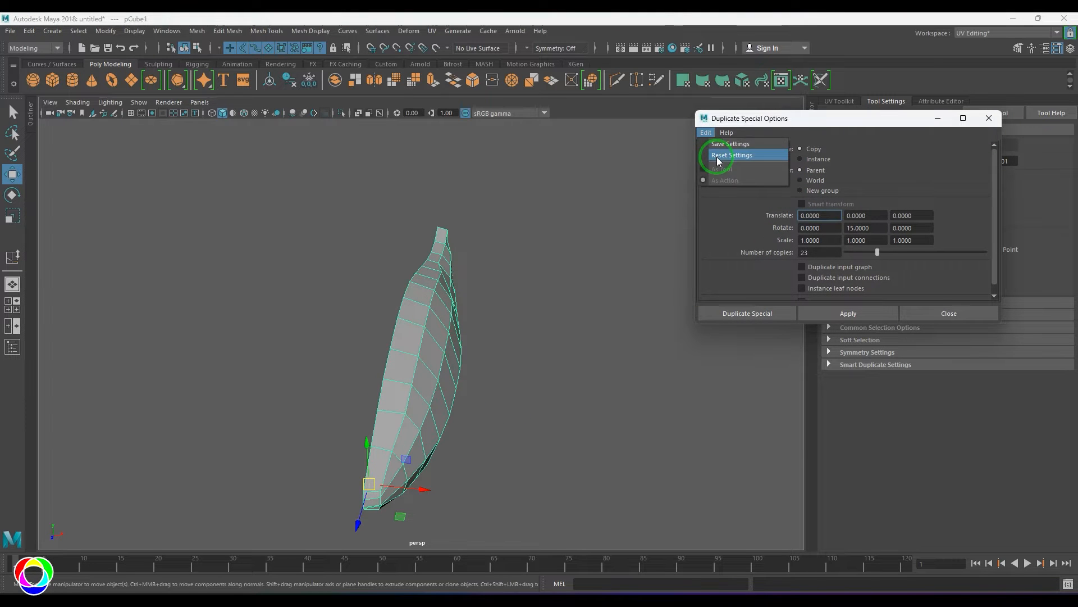
pyautogui.click(719, 155)
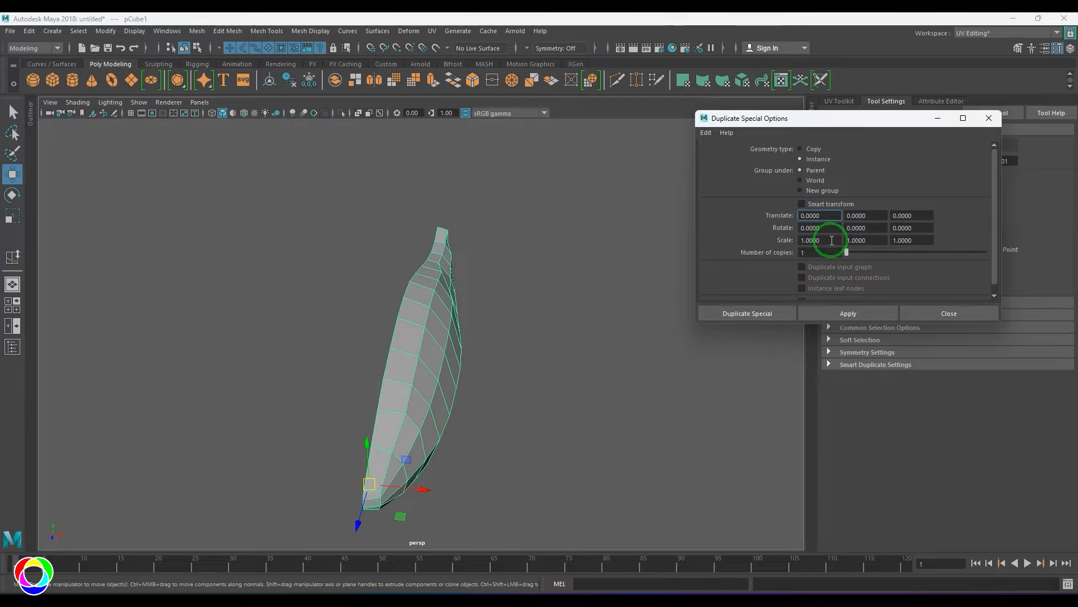
pyautogui.click(771, 313)
# Turn on wireframe-on-shaded display, and show the side view in wireframe over the reference fish's head
pyautogui.keyDown('alt'); pyautogui.moveTo(571, 443); pyautogui.dragTo(431, 437); pyautogui.keyUp('alt')
pyautogui.click(245, 116)
pyautogui.moveTo(439, 320)
pyautogui.keyDown('alt'); pyautogui.mouseDown()
pyautogui.moveTo(534, 308)
pyautogui.moveTo(436, 303)
pyautogui.moveTo(426, 318)
pyautogui.moveTo(353, 343)
pyautogui.mouseUp(); pyautogui.keyUp('alt')
pyautogui.press('space')
pyautogui.keyDown('alt'); pyautogui.moveTo(353, 343); pyautogui.dragTo(545, 370, button='middle'); pyautogui.keyUp('alt')
pyautogui.scroll(3, 424, 369)
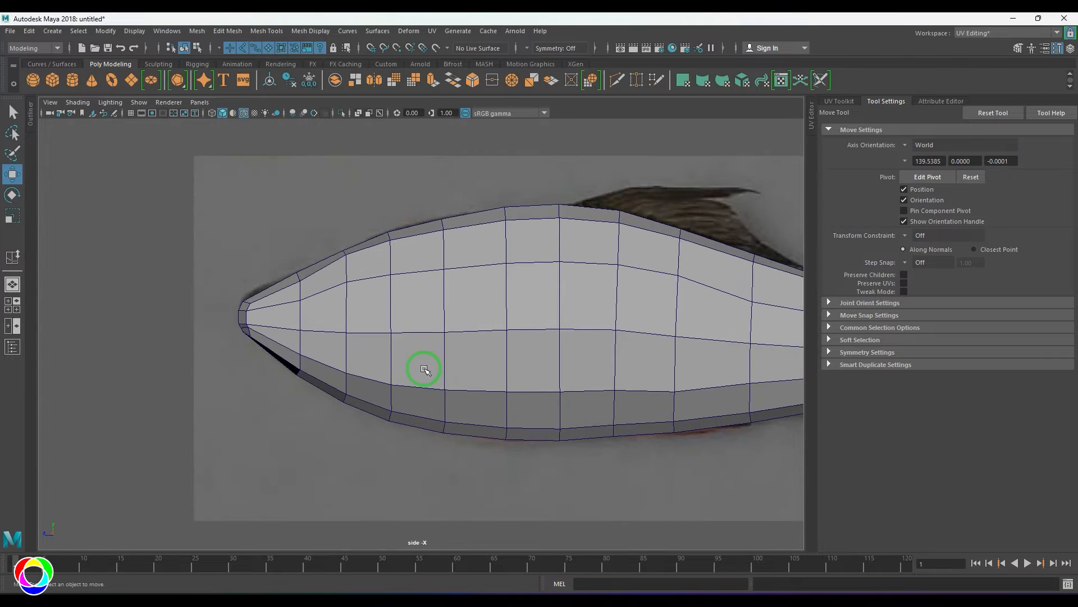
pyautogui.press('4')
pyautogui.scroll(2, 368, 397)
pyautogui.keyDown('alt'); pyautogui.moveTo(225, 346); pyautogui.dragTo(336, 357, button='middle'); pyautogui.keyUp('alt')
pyautogui.scroll(2, 336, 358)
pyautogui.scroll(2, 337, 358)
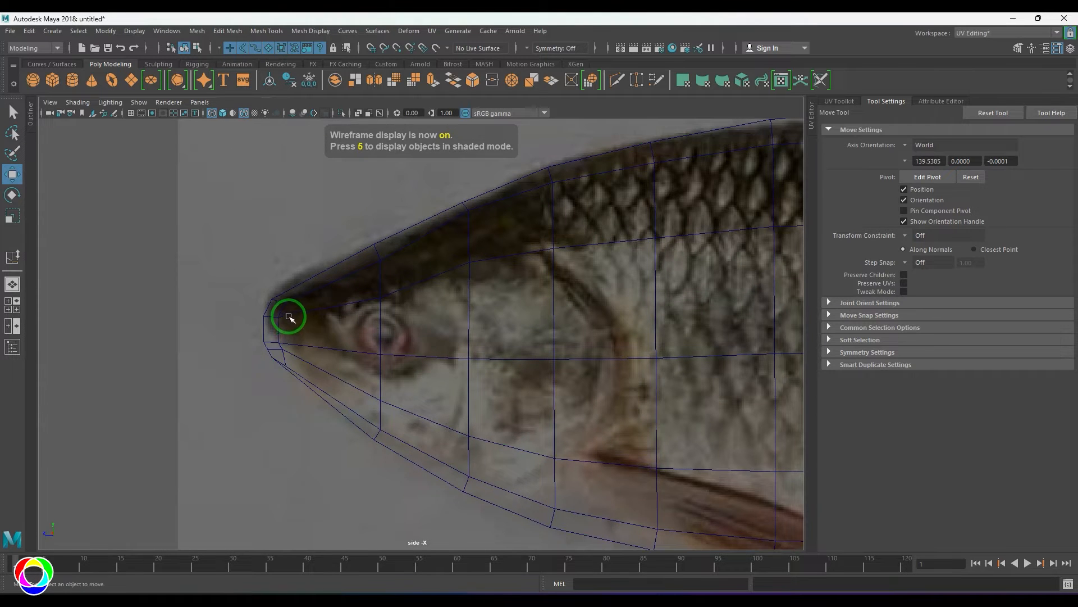
pyautogui.click(289, 315)
pyautogui.moveTo(293, 303); pyautogui.dragTo(254, 303, button='right')
pyautogui.hotkey('ctrl', 'z')
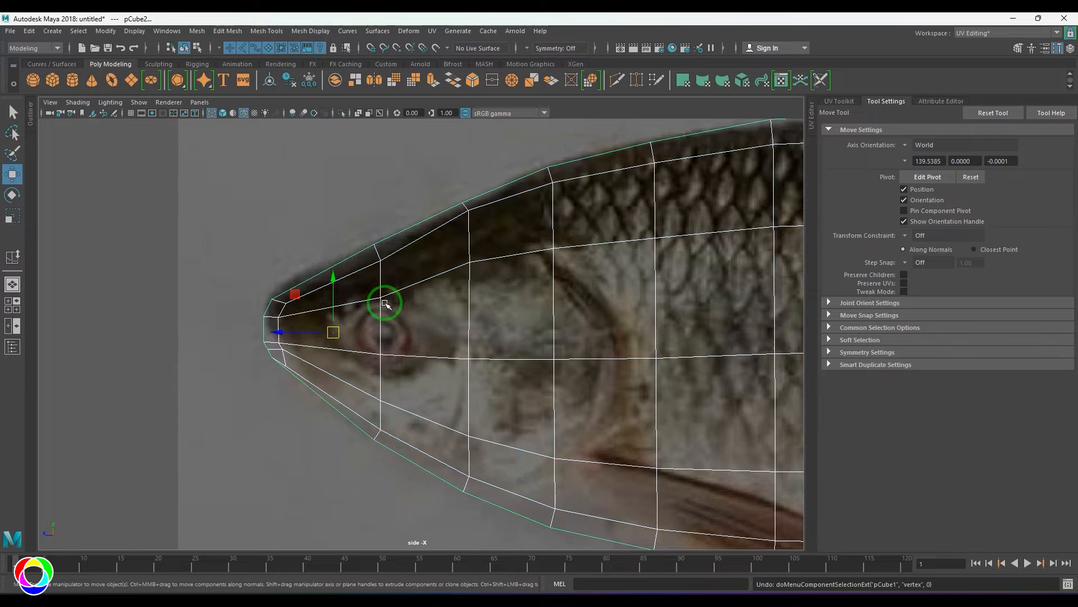
# Move the snout tip's vertices in the side view to follow the reference's upper lip and mouth outline
pyautogui.click(385, 299)
pyautogui.moveTo(385, 296); pyautogui.dragTo(313, 294, button='right')
pyautogui.moveTo(263, 290); pyautogui.dragTo(289, 300)
pyautogui.moveTo(240, 313); pyautogui.dragTo(251, 313)
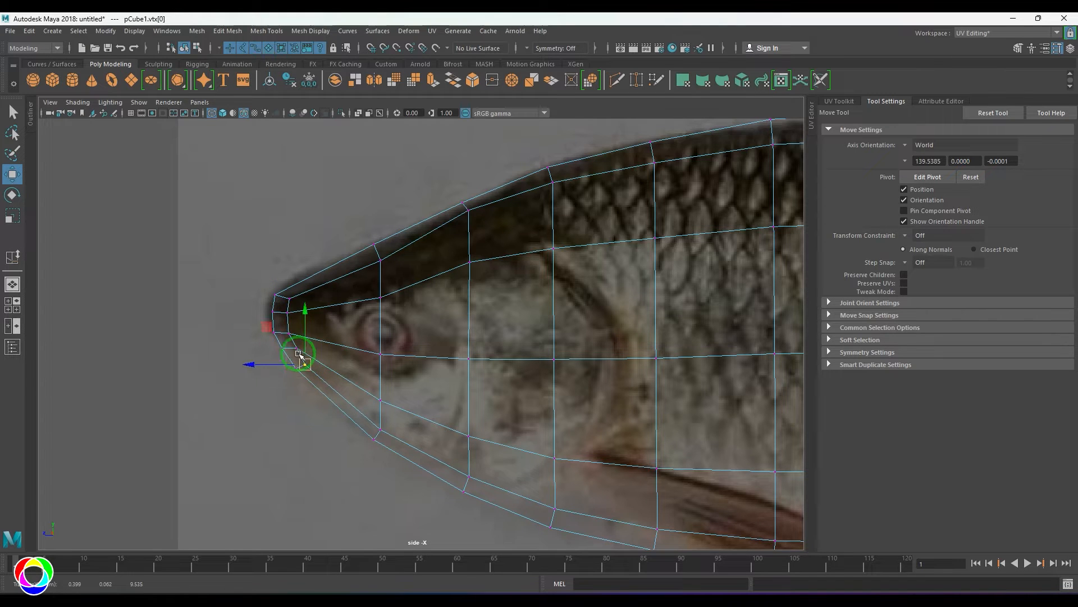
pyautogui.scroll(3, 282, 362)
pyautogui.moveTo(291, 351); pyautogui.dragTo(244, 359)
pyautogui.moveTo(242, 354); pyautogui.dragTo(235, 358)
pyautogui.click(250, 347)
pyautogui.click(248, 289)
pyautogui.scroll(-3, 332, 313)
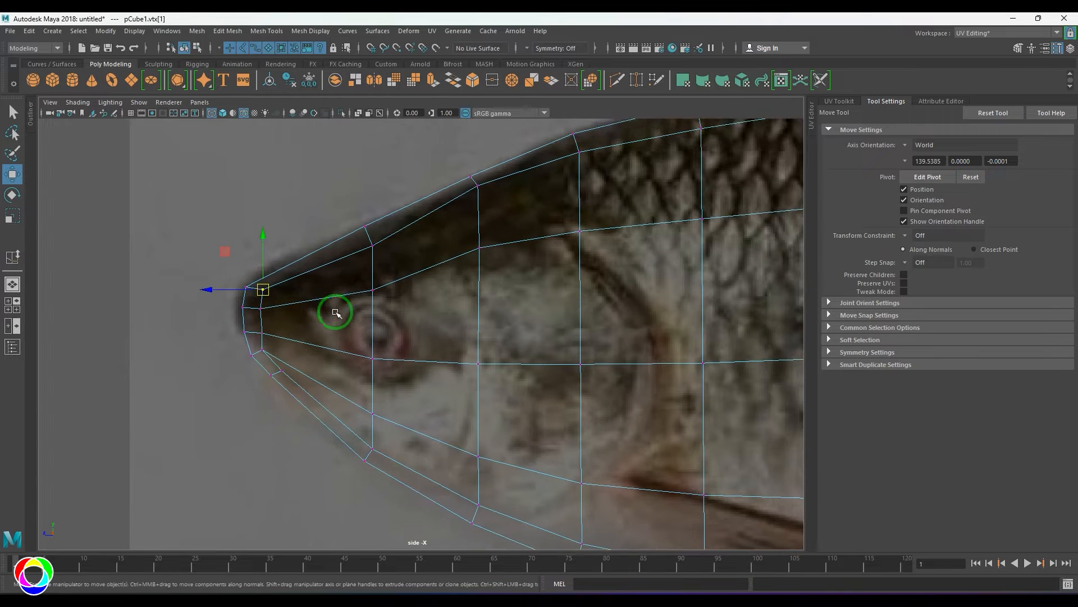
# Move the two lower vertex pairs of the snout back along the reference's lower jaw and adjust the vertices at the mouth
pyautogui.scroll(3, 354, 366)
pyautogui.moveTo(288, 344); pyautogui.dragTo(322, 382)
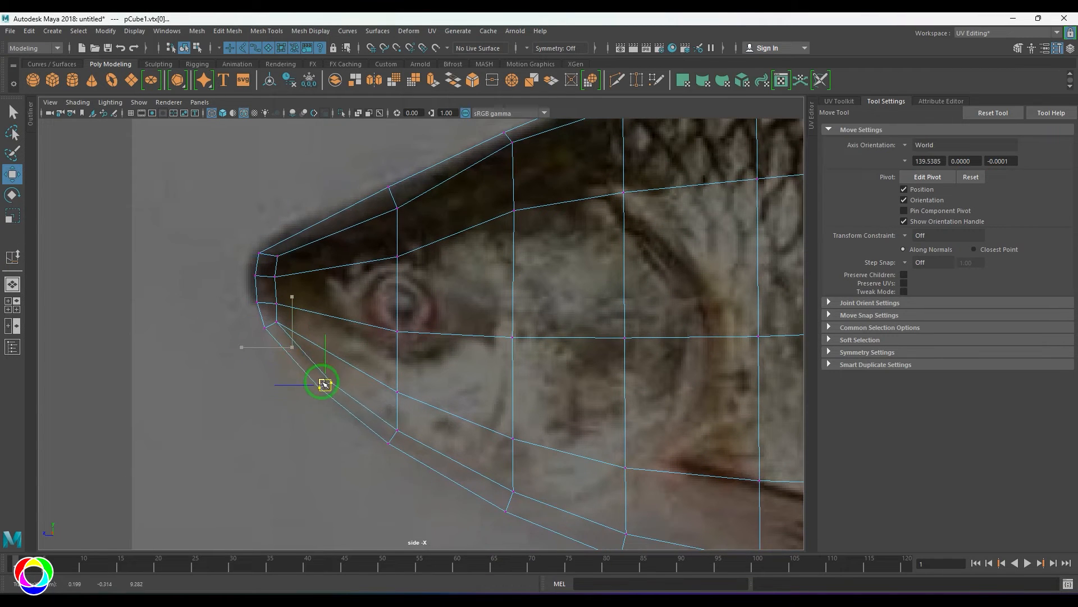
pyautogui.moveTo(254, 318); pyautogui.dragTo(334, 394)
pyautogui.moveTo(325, 386); pyautogui.dragTo(332, 393)
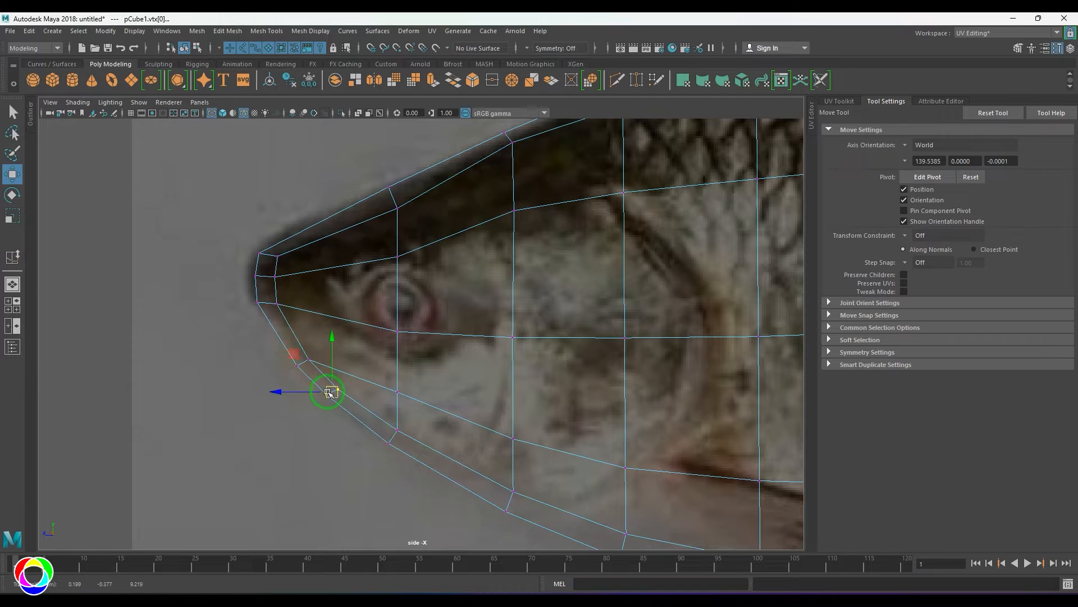
pyautogui.click(270, 344)
pyautogui.hotkey('ctrl', 'z')
pyautogui.moveTo(288, 354); pyautogui.dragTo(306, 368)
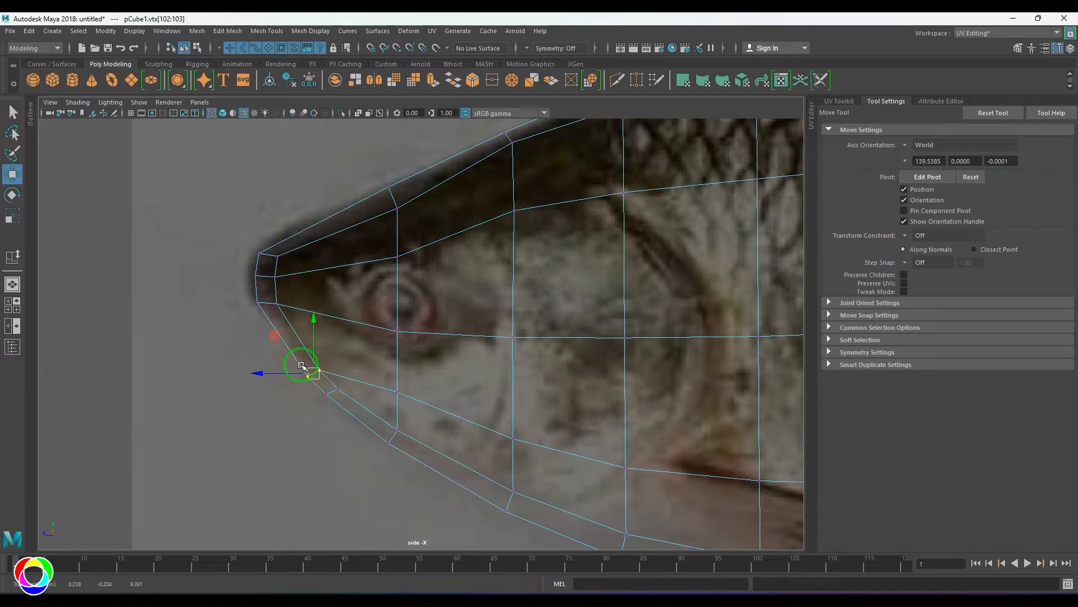
pyautogui.keyDown('alt'); pyautogui.moveTo(361, 354); pyautogui.dragTo(354, 360, button='middle'); pyautogui.keyUp('alt')
pyautogui.moveTo(262, 310); pyautogui.dragTo(266, 316)
pyautogui.scroll(-6, 431, 349)
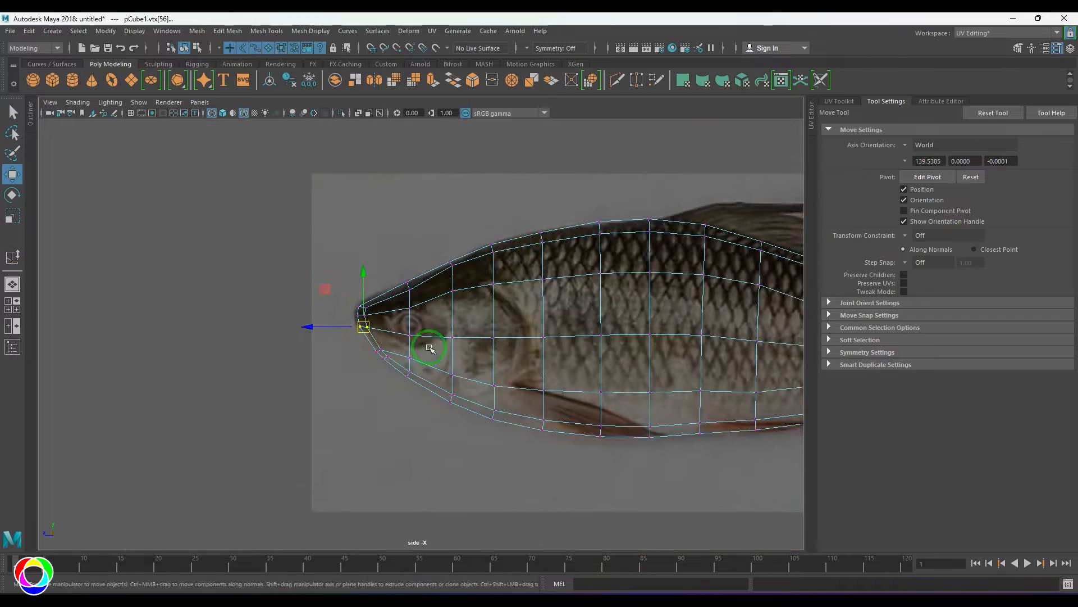
# Bevel the vertical edge loop running through the eye and slide the resulting loops along the head to frame the eye
pyautogui.scroll(-2, 233, 329)
pyautogui.keyDown('alt'); pyautogui.moveTo(431, 349); pyautogui.dragTo(174, 335, button='middle'); pyautogui.keyUp('alt')
pyautogui.scroll(2, 306, 372)
pyautogui.scroll(3, 306, 372)
pyautogui.keyDown('alt'); pyautogui.moveTo(217, 369); pyautogui.dragTo(433, 398, button='middle'); pyautogui.keyUp('alt')
pyautogui.scroll(4, 411, 386)
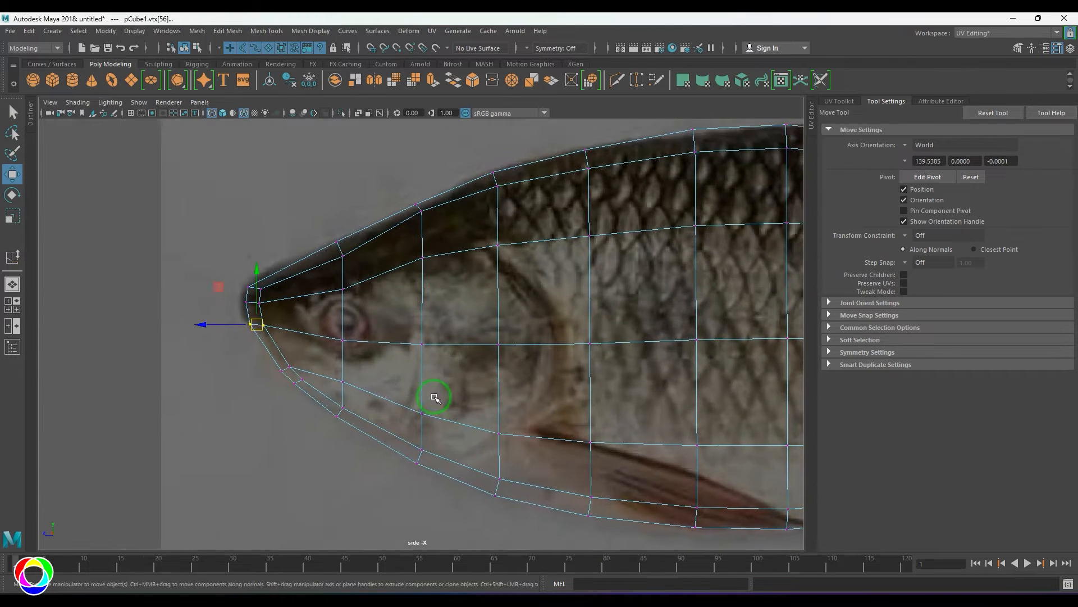
pyautogui.scroll(3, 433, 397)
pyautogui.doubleClick(317, 301)
pyautogui.moveTo(313, 314); pyautogui.dragTo(380, 381, button='right')
pyautogui.hotkey('ctrl', 'b')
pyautogui.doubleClick(271, 307)
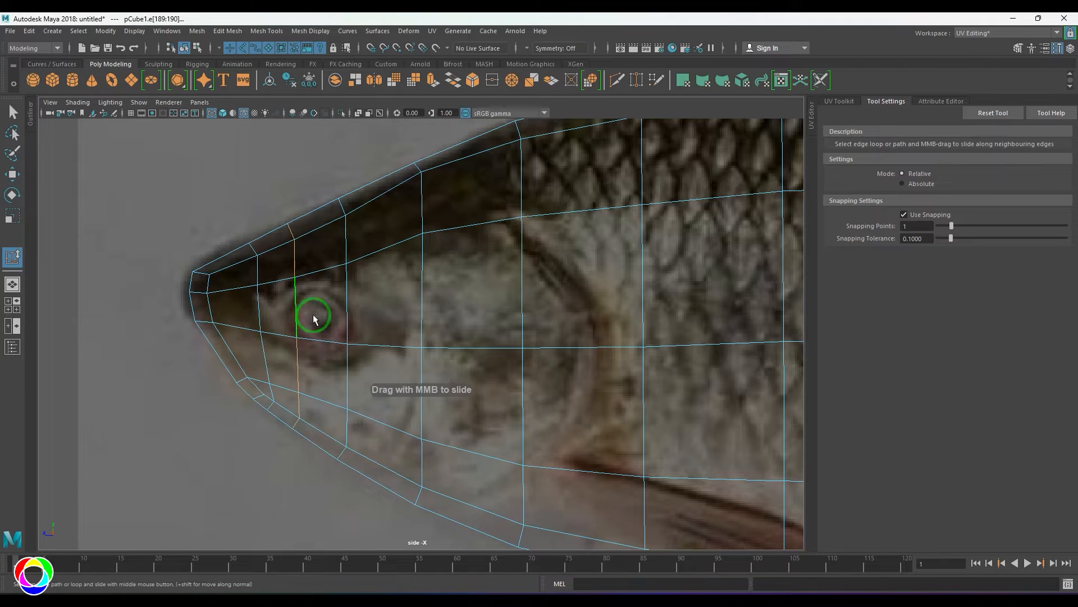
pyautogui.moveTo(388, 327); pyautogui.dragTo(393, 328, button='middle')
# Bevel the middle, upper and lower lengthwise edge loops of the body side with a fraction of 0.5
pyautogui.doubleClick(388, 345)
pyautogui.keyDown('shift'); pyautogui.moveTo(355, 373); pyautogui.dragTo(522, 412, button='right'); pyautogui.keyUp('shift')
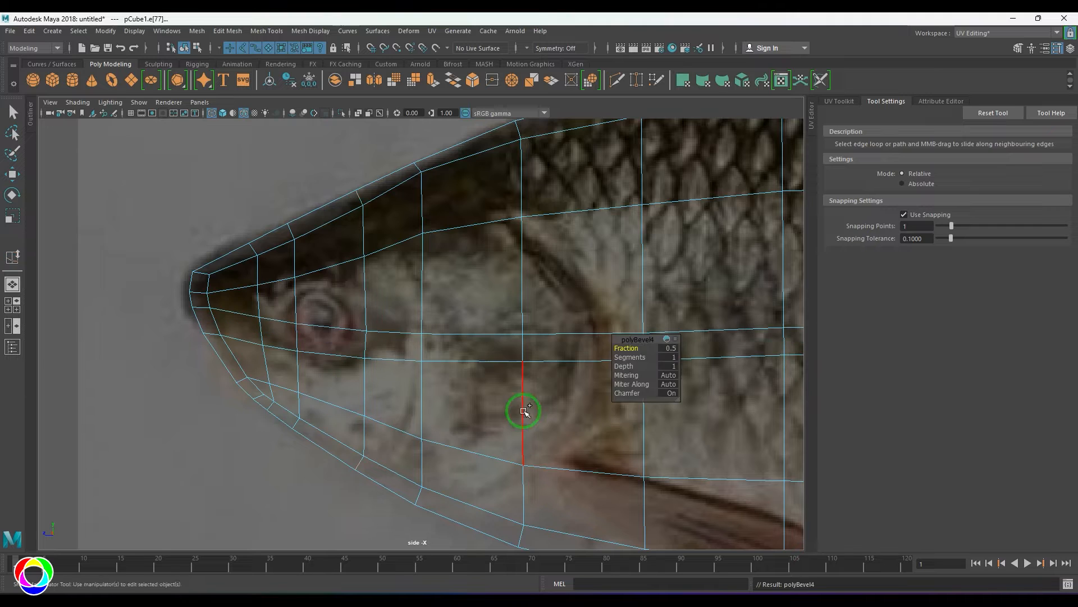
pyautogui.doubleClick(400, 246)
pyautogui.keyDown('shift'); pyautogui.moveTo(355, 327); pyautogui.dragTo(512, 355, button='right'); pyautogui.keyUp('shift')
pyautogui.scroll(-5, 410, 433)
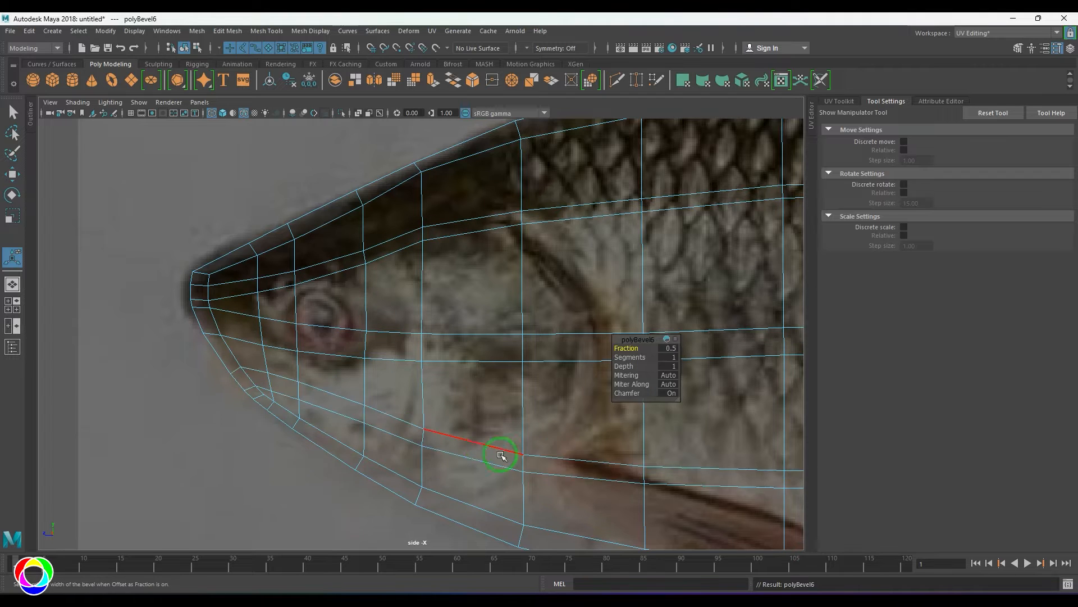
pyautogui.scroll(-2, 453, 408)
# Slide the doubled lengthwise edge loops across the body side in the perspective view to even out their spacing
pyautogui.press('5')
pyautogui.moveTo(476, 409)
pyautogui.keyDown('alt'); pyautogui.mouseDown()
pyautogui.moveTo(458, 333)
pyautogui.moveTo(476, 342)
pyautogui.moveTo(297, 422)
pyautogui.mouseUp(); pyautogui.keyUp('alt')
pyautogui.press('q')
pyautogui.keyDown('alt'); pyautogui.moveTo(197, 365); pyautogui.dragTo(561, 371); pyautogui.keyUp('alt')
pyautogui.keyDown('shift'); pyautogui.moveTo(616, 279); pyautogui.dragTo(614, 373, button='right'); pyautogui.keyUp('shift')
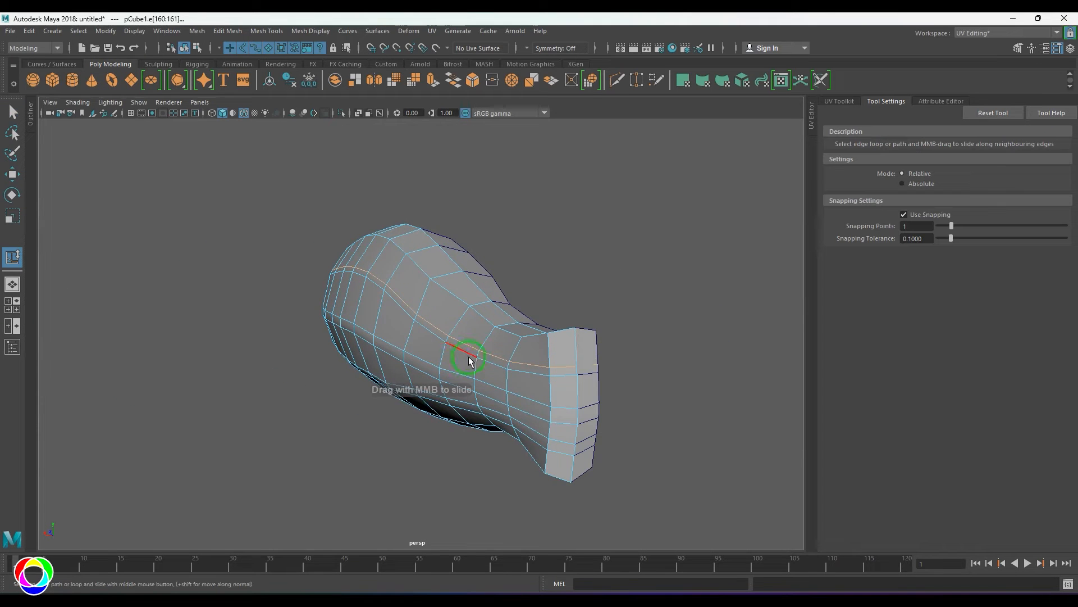
pyautogui.keyDown('alt'); pyautogui.moveTo(442, 357); pyautogui.dragTo(450, 397, button='right'); pyautogui.keyUp('alt')
pyautogui.keyDown('alt'); pyautogui.moveTo(588, 433); pyautogui.dragTo(149, 386); pyautogui.keyUp('alt')
pyautogui.moveTo(402, 368); pyautogui.dragTo(423, 373, button='middle')
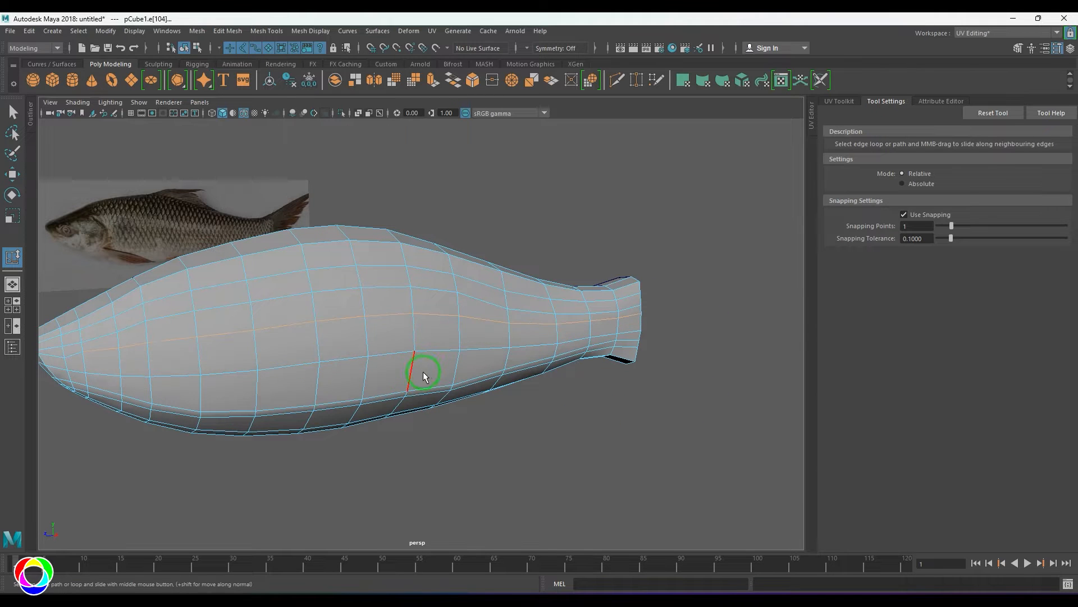
pyautogui.keyDown('alt'); pyautogui.moveTo(421, 378); pyautogui.dragTo(507, 398); pyautogui.keyUp('alt')
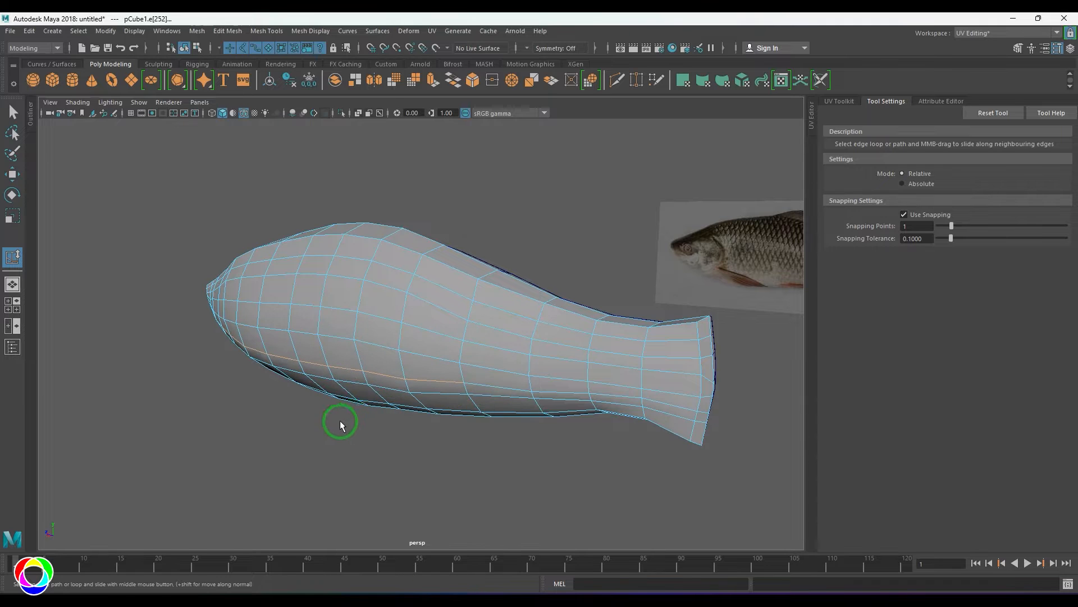
pyautogui.keyDown('alt'); pyautogui.moveTo(341, 421); pyautogui.dragTo(339, 384); pyautogui.keyUp('alt')
pyautogui.moveTo(449, 407); pyautogui.dragTo(483, 446, button='middle')
pyautogui.keyDown('alt'); pyautogui.moveTo(482, 446); pyautogui.dragTo(389, 417); pyautogui.keyUp('alt')
# Split the edge ring beside the body's centreline to insert another lengthwise loop next to the mirror seam
pyautogui.moveTo(389, 417); pyautogui.dragTo(484, 348, button='right')
pyautogui.keyDown('alt'); pyautogui.moveTo(483, 348); pyautogui.dragTo(465, 391); pyautogui.keyUp('alt')
pyautogui.press('space')
pyautogui.press('space')
pyautogui.press('space')
pyautogui.click(412, 340)
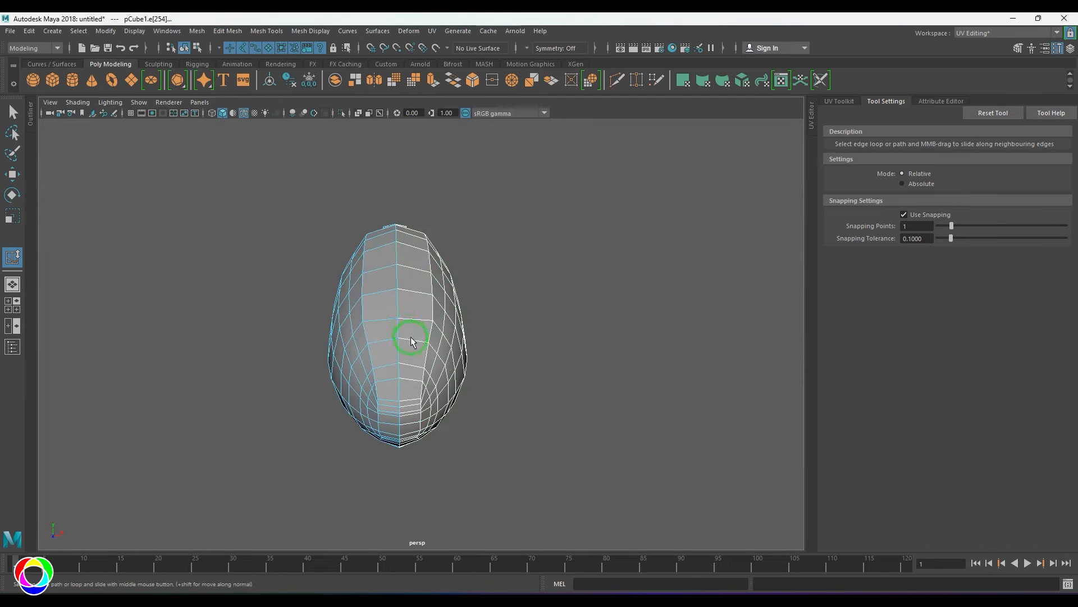
pyautogui.hotkey('ctrl', 'z')
pyautogui.keyDown('ctrl'); pyautogui.moveTo(501, 270); pyautogui.dragTo(438, 343, button='right'); pyautogui.keyUp('ctrl')
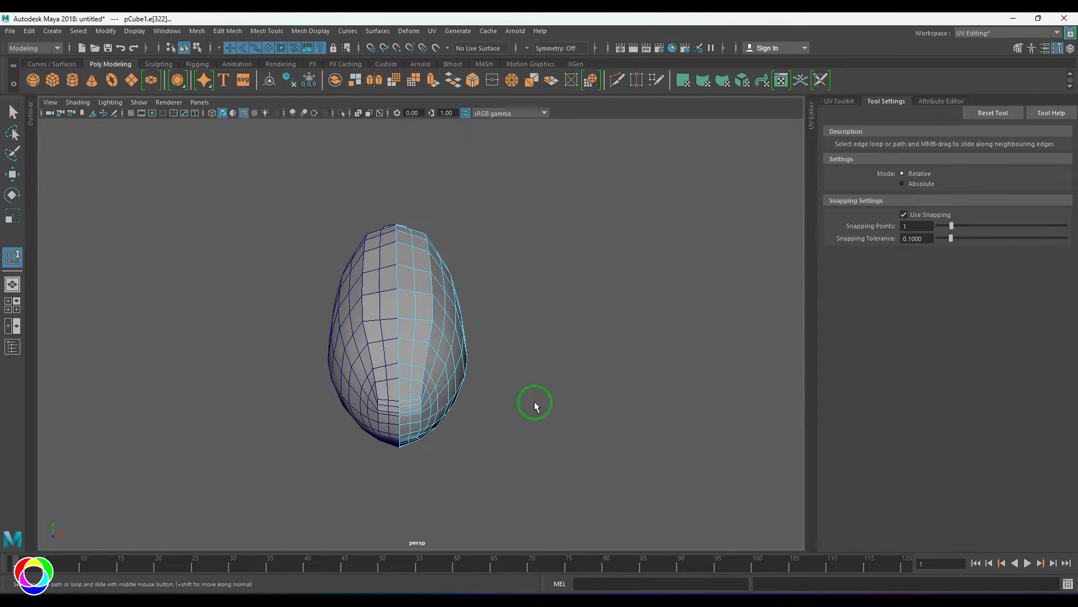
# Start the Sculpt tool on the body half and adjust its brush size to about 1.43
pyautogui.keyDown('alt'); pyautogui.moveTo(535, 402); pyautogui.dragTo(448, 298); pyautogui.keyUp('alt')
pyautogui.keyDown('shift'); pyautogui.moveTo(487, 261); pyautogui.dragTo(460, 245, button='right'); pyautogui.keyUp('shift')
pyautogui.keyDown('alt'); pyautogui.moveTo(463, 246); pyautogui.dragTo(472, 274); pyautogui.keyUp('alt')
pyautogui.press('b')
pyautogui.moveTo(537, 277)
pyautogui.mouseDown()
pyautogui.moveTo(172, 291)
pyautogui.moveTo(182, 278)
pyautogui.mouseUp()
# Set the sculpting shelf to show text labels beside its icons and save all shelves
pyautogui.click(157, 69)
pyautogui.click(13, 83)
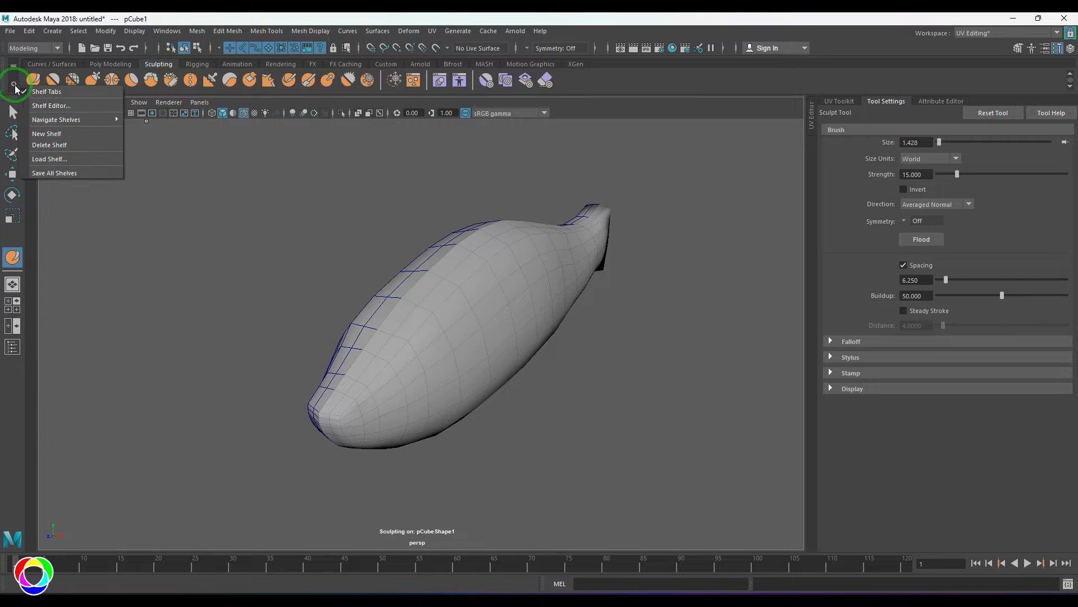
pyautogui.click(68, 106)
pyautogui.click(382, 188)
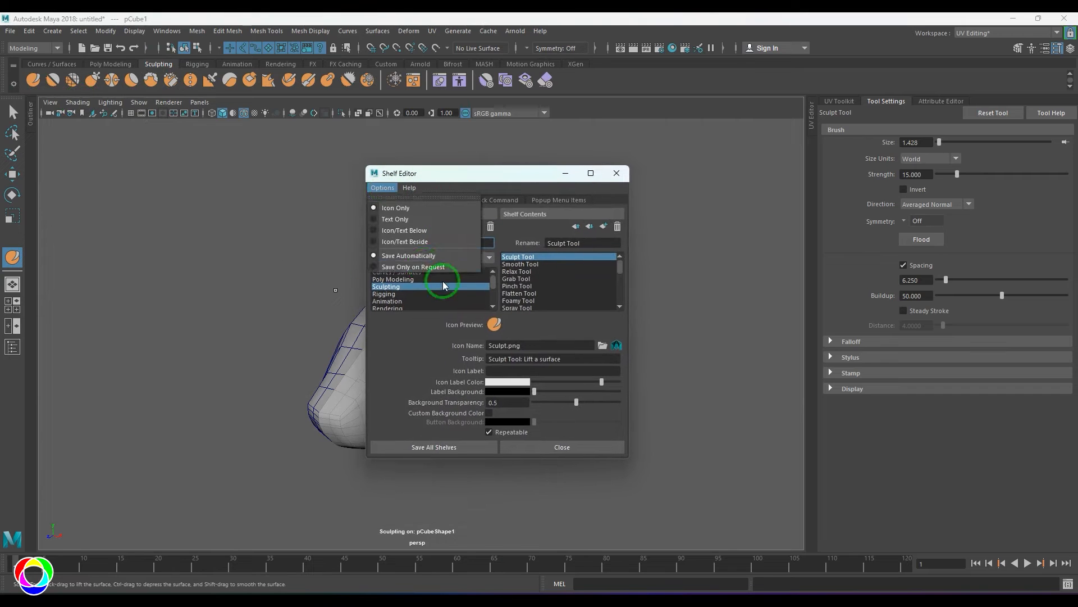
pyautogui.click(427, 231)
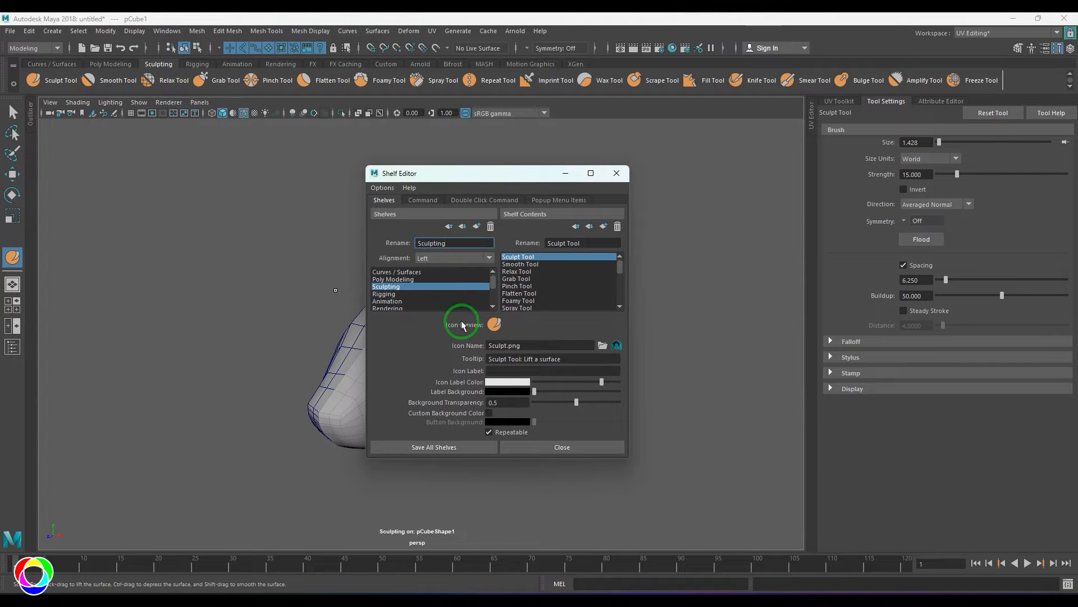
pyautogui.click(422, 444)
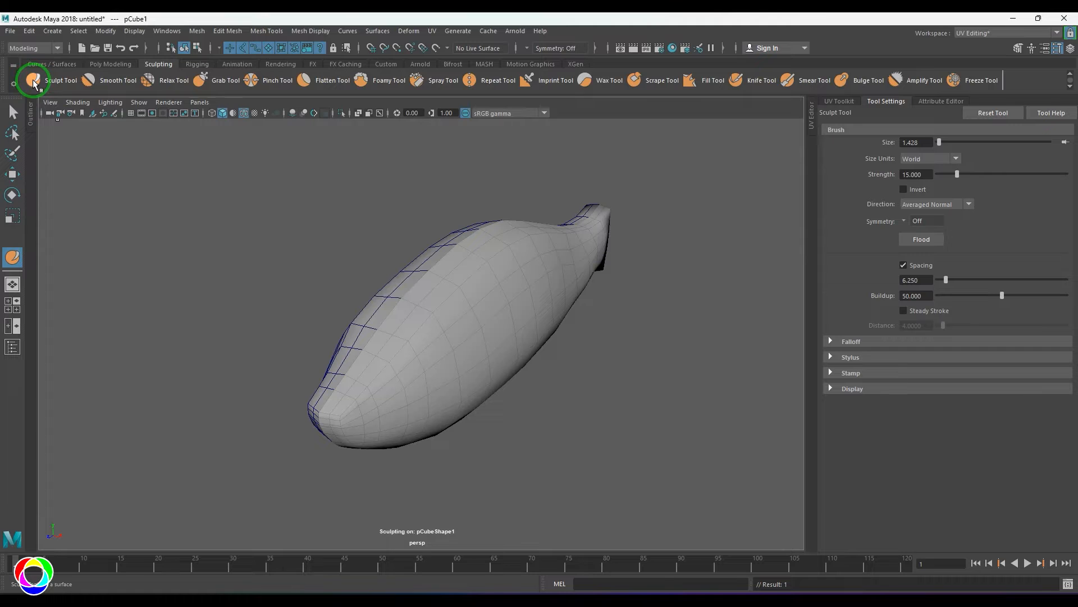
# Smooth the edge flow over the body half with the Relax tool, from head to tail
pyautogui.click(148, 80)
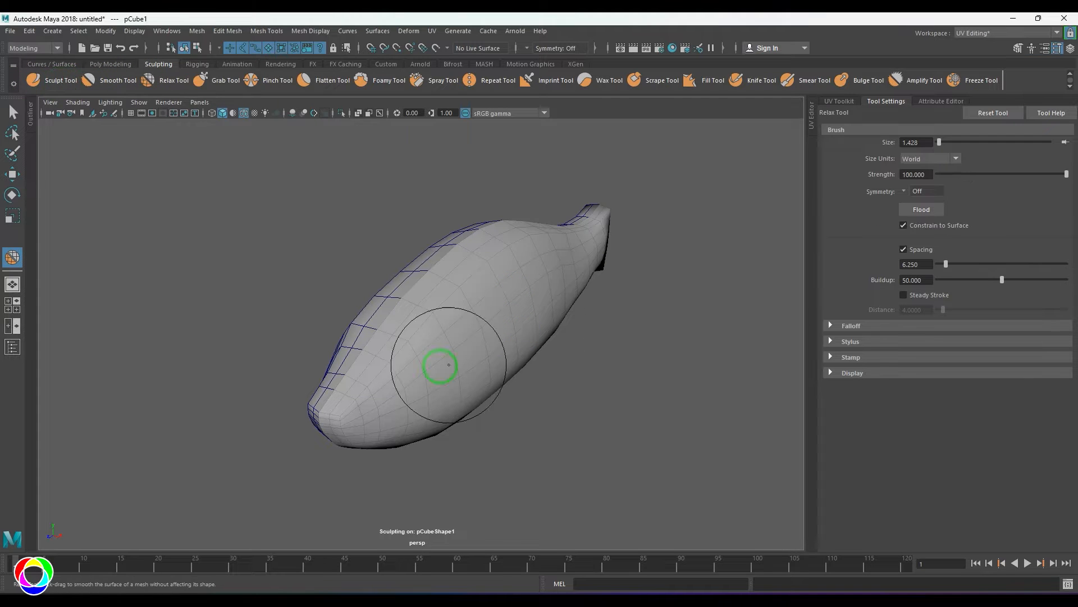
pyautogui.keyDown('alt'); pyautogui.moveTo(478, 282); pyautogui.dragTo(465, 306); pyautogui.keyUp('alt')
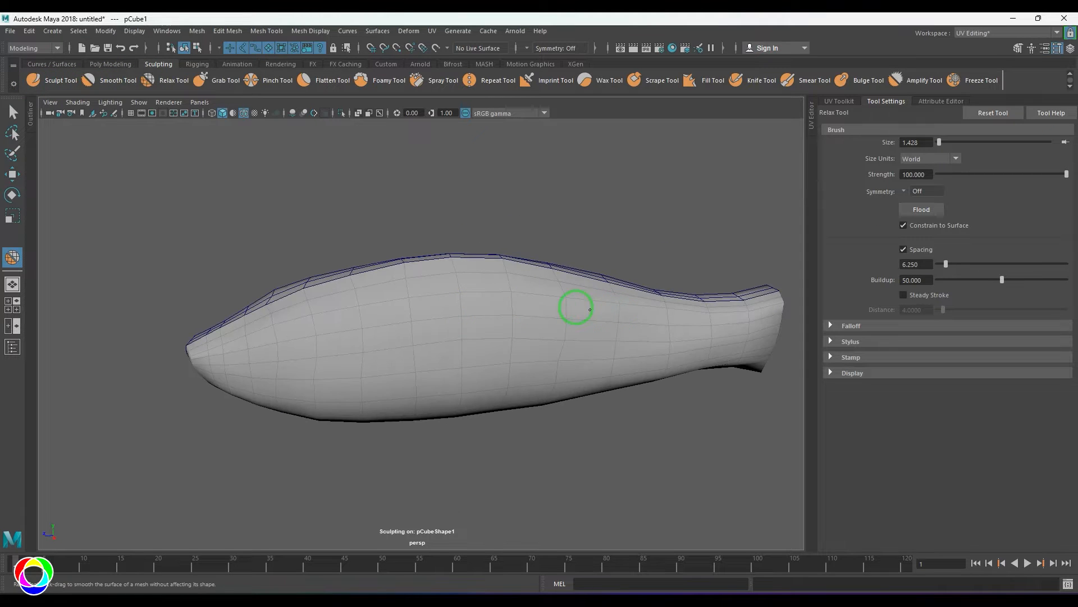
pyautogui.keyDown('alt'); pyautogui.moveTo(576, 330); pyautogui.dragTo(528, 330); pyautogui.keyUp('alt')
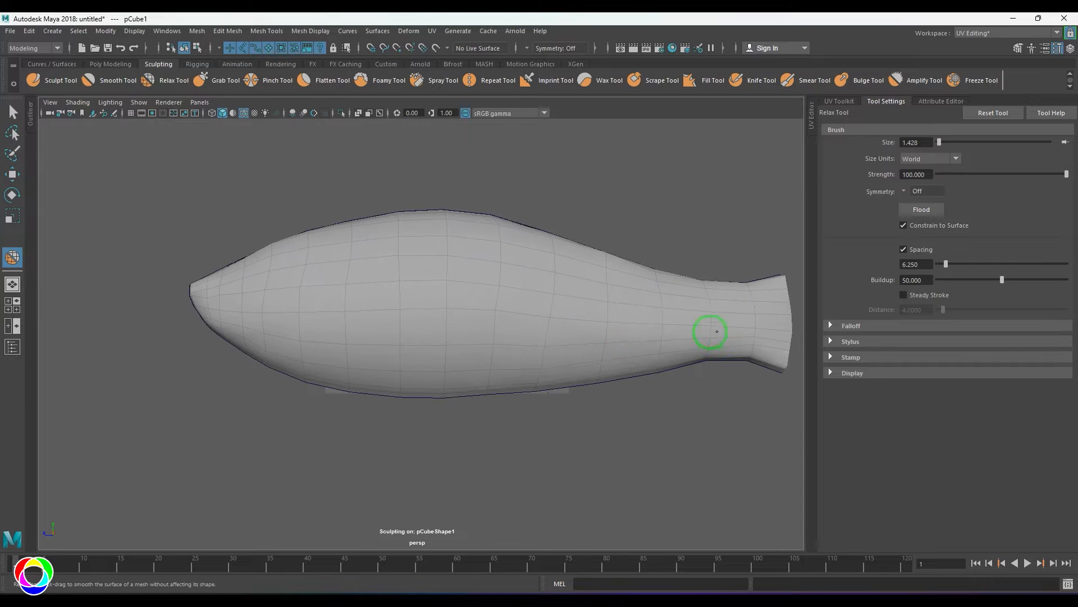
pyautogui.keyDown('alt'); pyautogui.moveTo(244, 307); pyautogui.dragTo(287, 341); pyautogui.keyUp('alt')
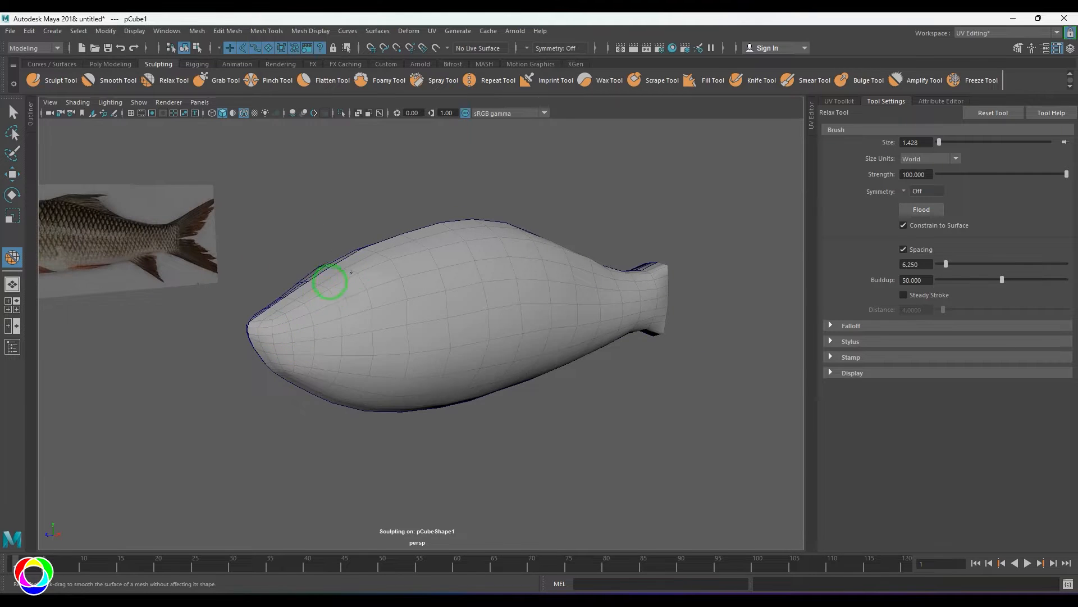
pyautogui.keyDown('alt'); pyautogui.moveTo(396, 279); pyautogui.dragTo(452, 325); pyautogui.keyUp('alt')
pyautogui.moveTo(529, 342)
pyautogui.keyDown('alt'); pyautogui.mouseDown()
pyautogui.moveTo(489, 337)
pyautogui.moveTo(595, 352)
pyautogui.moveTo(544, 321)
pyautogui.moveTo(596, 287)
pyautogui.mouseUp(); pyautogui.keyUp('alt')
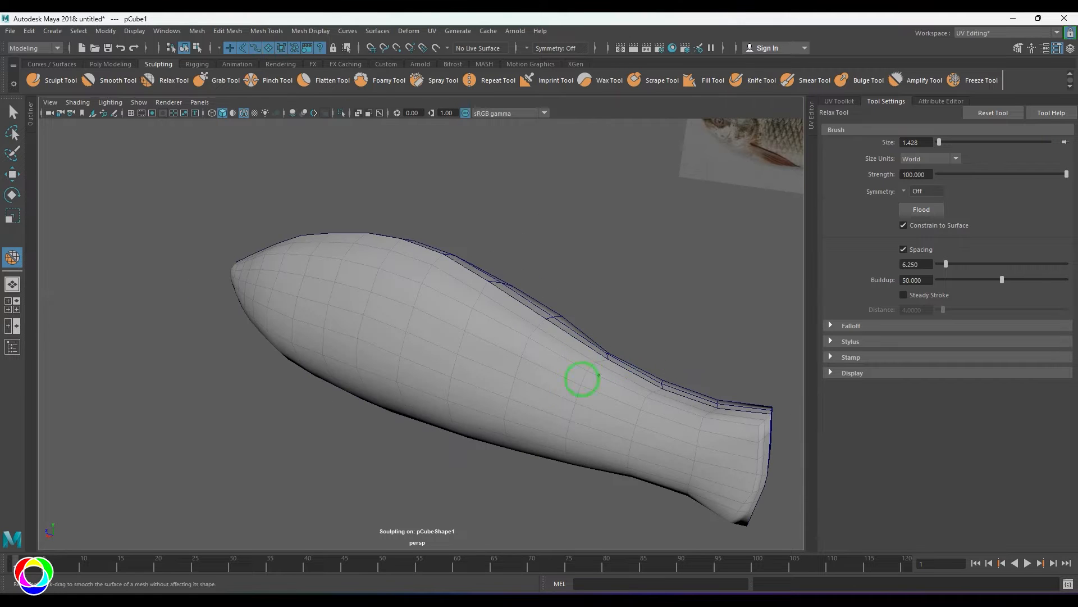
pyautogui.moveTo(597, 440)
pyautogui.keyDown('alt'); pyautogui.mouseDown()
pyautogui.moveTo(585, 457)
pyautogui.moveTo(583, 392)
pyautogui.moveTo(402, 385)
pyautogui.moveTo(359, 339)
pyautogui.mouseUp(); pyautogui.keyUp('alt')
# Move the rear back-seam vertices in the side view onto their vertical edge loops, following the reference's back outline
pyautogui.press('w')
pyautogui.moveTo(404, 308); pyautogui.dragTo(368, 292, button='right')
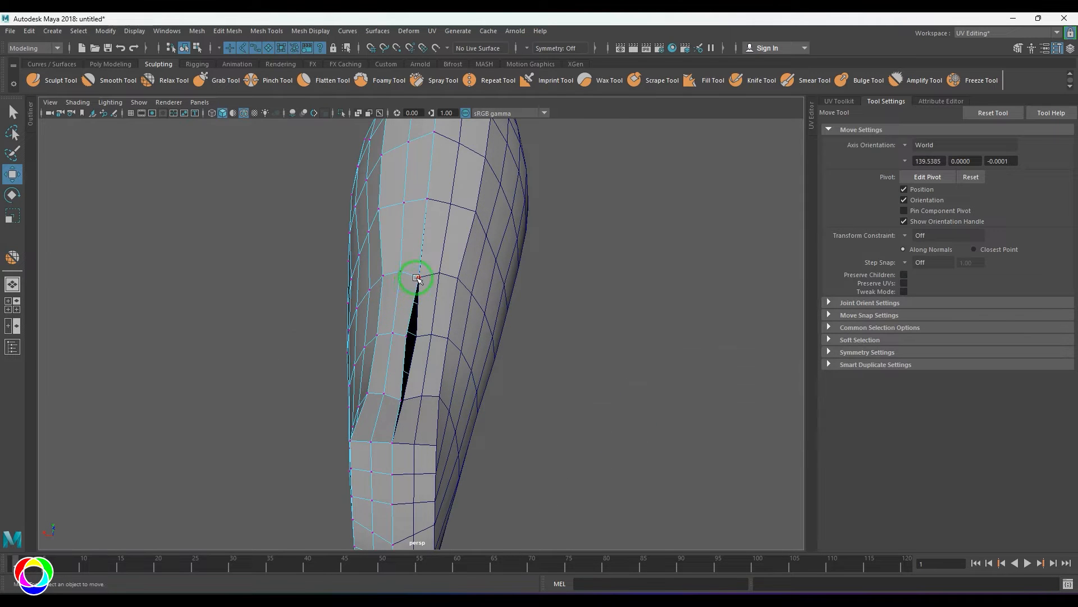
pyautogui.click(418, 281)
pyautogui.press('space')
pyautogui.press('space')
pyautogui.press('f')
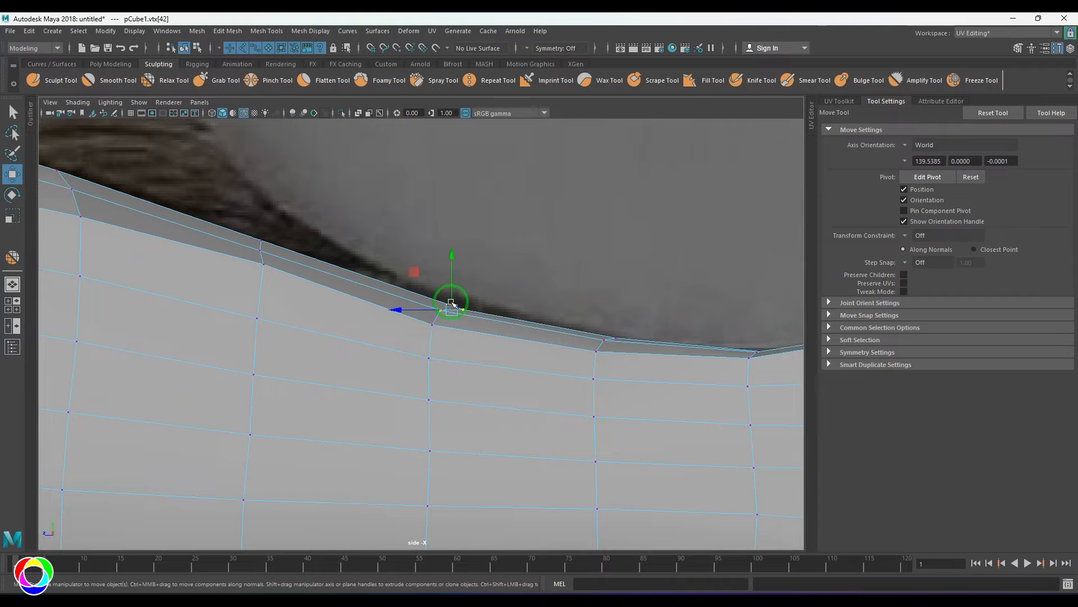
pyautogui.moveTo(451, 304); pyautogui.dragTo(433, 297)
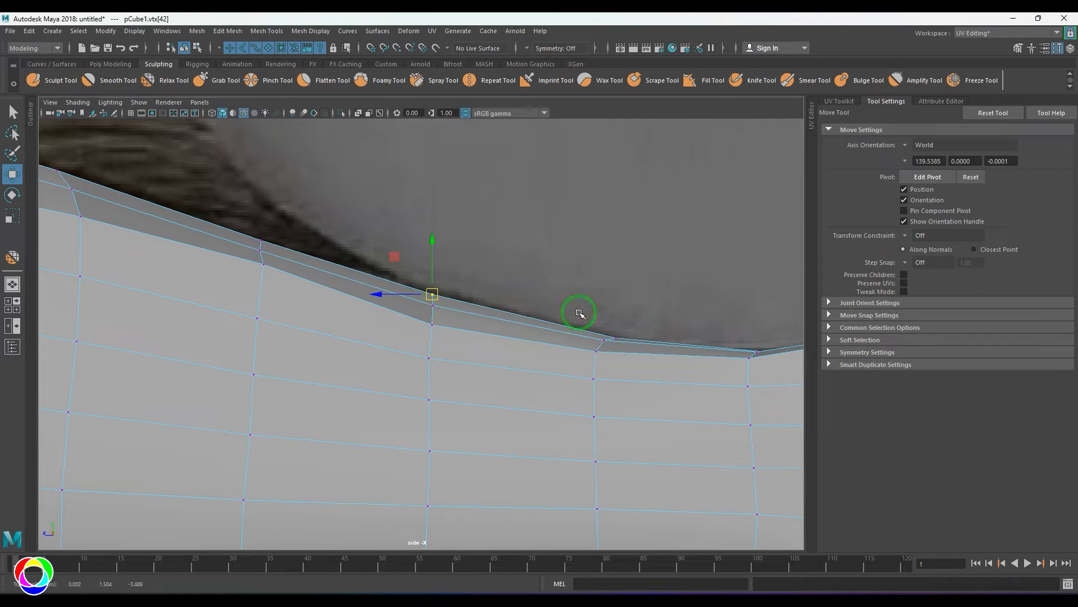
pyautogui.click(605, 339)
pyautogui.press('f')
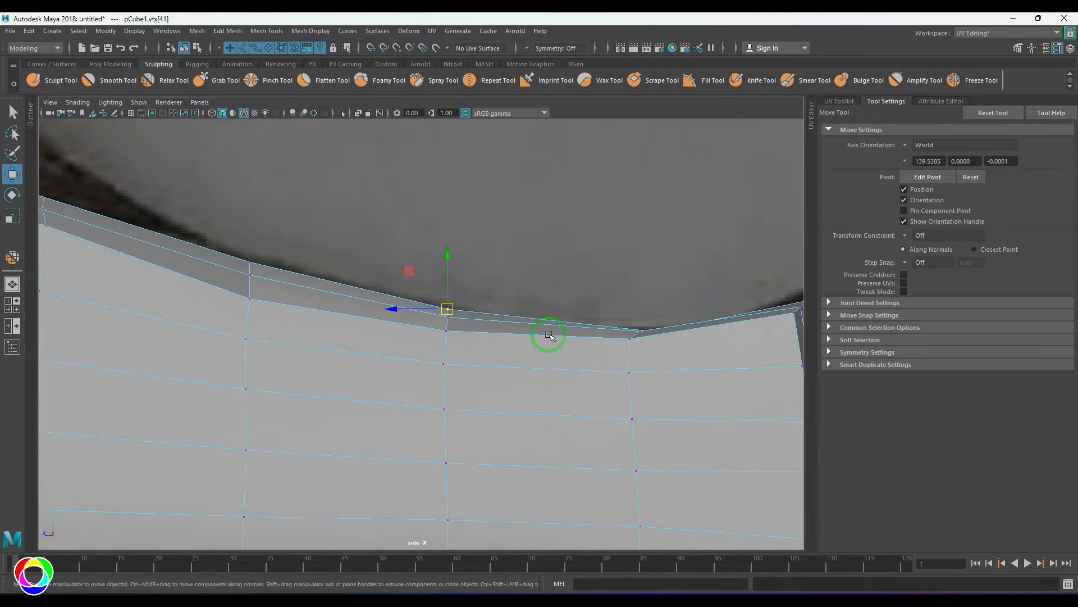
pyautogui.scroll(1, 548, 335)
pyautogui.click(663, 332)
pyautogui.moveTo(663, 331); pyautogui.dragTo(649, 333)
pyautogui.press('4')
pyautogui.click(652, 339)
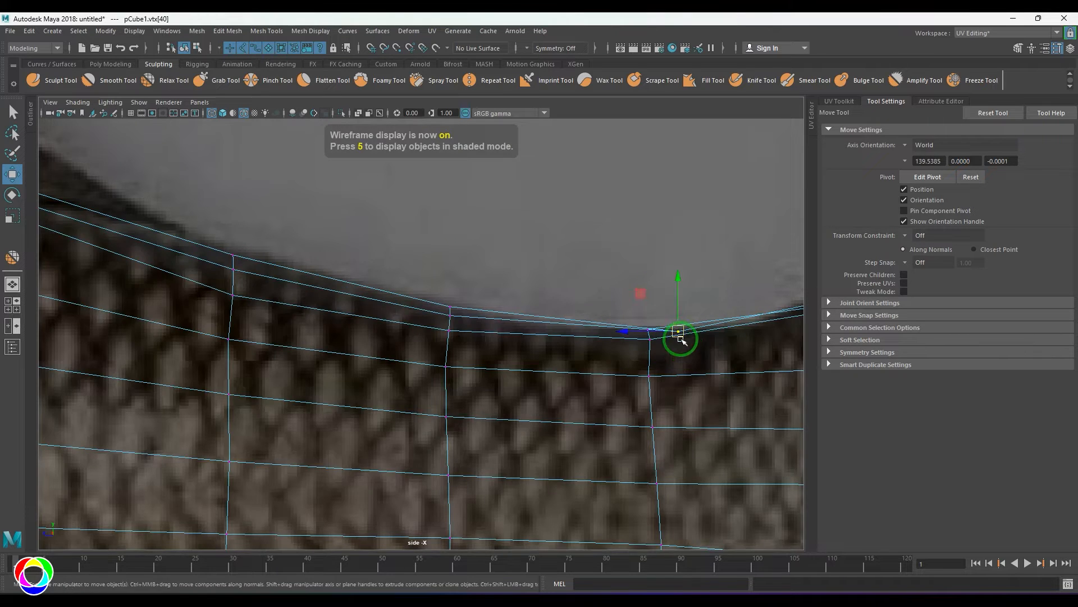
pyautogui.press('5')
# Move the displaced belly-seam vertices near the tail in the side view back in line with their vertical edge loops
pyautogui.scroll(-4, 646, 337)
pyautogui.scroll(6, 652, 362)
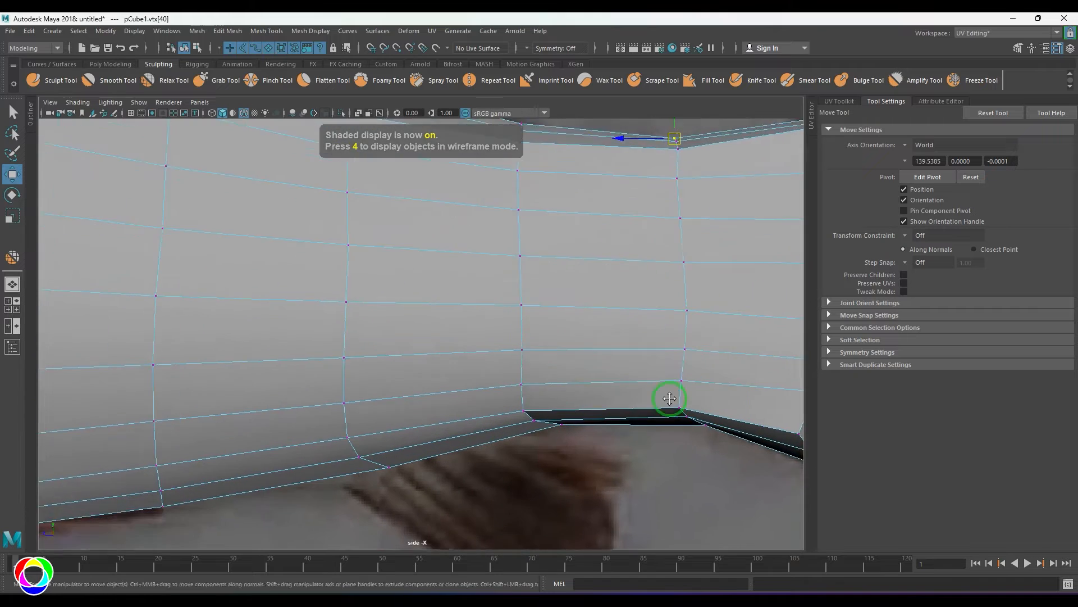
pyautogui.click(633, 360)
pyautogui.click(677, 382)
pyautogui.moveTo(676, 382); pyautogui.dragTo(633, 370)
pyautogui.click(427, 376)
pyautogui.moveTo(425, 376)
pyautogui.mouseDown()
pyautogui.moveTo(414, 368)
pyautogui.moveTo(432, 382)
pyautogui.moveTo(416, 375)
pyautogui.mouseUp()
pyautogui.click(467, 380)
pyautogui.keyDown('alt'); pyautogui.moveTo(158, 448); pyautogui.dragTo(463, 391, button='middle'); pyautogui.keyUp('alt')
pyautogui.click(481, 372)
pyautogui.moveTo(483, 372); pyautogui.dragTo(463, 386)
pyautogui.click(521, 387)
# Align the back-seam vertex behind the dorsal fin's front with its vertical edge loop and the reference outline
pyautogui.keyDown('alt'); pyautogui.moveTo(516, 401); pyautogui.dragTo(408, 323, button='right'); pyautogui.keyUp('alt')
pyautogui.keyDown('alt'); pyautogui.moveTo(409, 323); pyautogui.dragTo(635, 385, button='middle'); pyautogui.keyUp('alt')
pyautogui.keyDown('alt'); pyautogui.moveTo(635, 385); pyautogui.dragTo(518, 234, button='right'); pyautogui.keyUp('alt')
pyautogui.keyDown('alt'); pyautogui.moveTo(518, 234); pyautogui.dragTo(528, 284, button='middle'); pyautogui.keyUp('alt')
pyautogui.moveTo(547, 215); pyautogui.dragTo(558, 209)
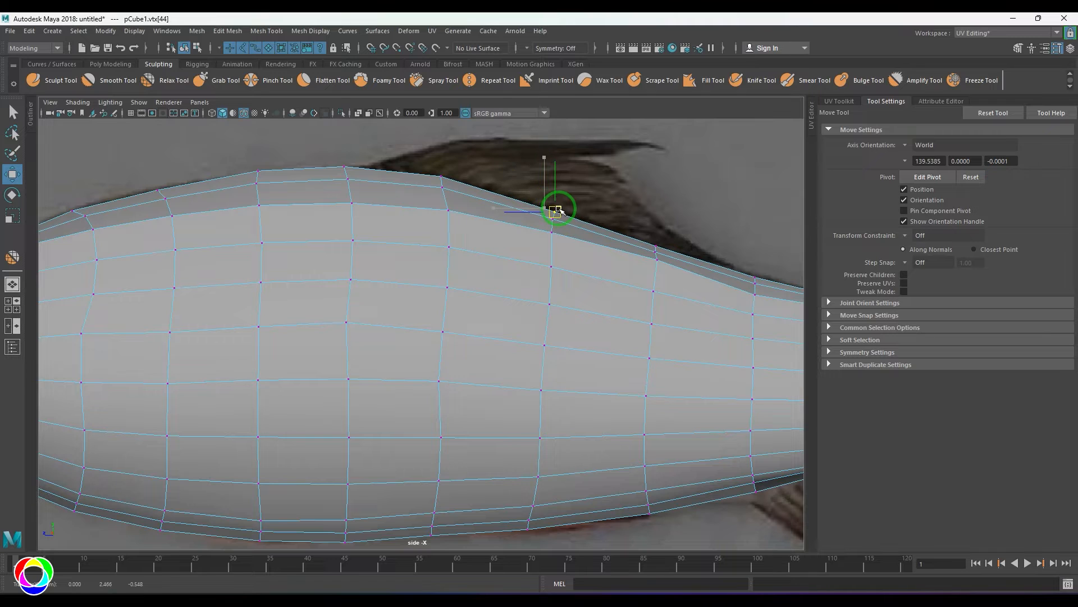
# Grid-snap the rear back-seam vertices sideways onto the centreline to close the gap between the two body halves
pyautogui.press('F8')
pyautogui.press('space')
pyautogui.press('space')
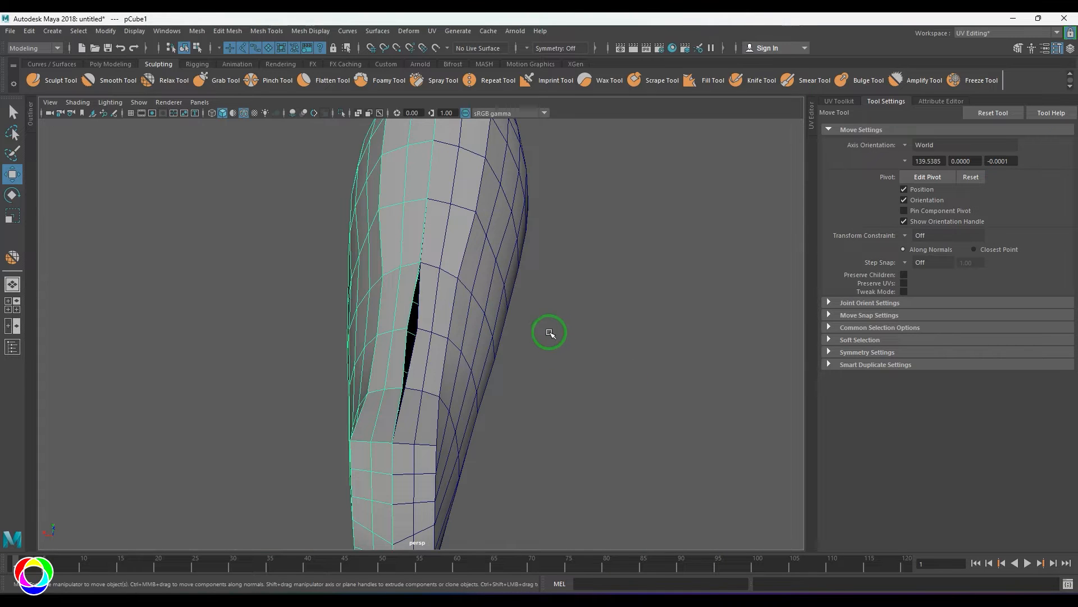
pyautogui.keyDown('alt'); pyautogui.moveTo(550, 333); pyautogui.dragTo(477, 350); pyautogui.keyUp('alt')
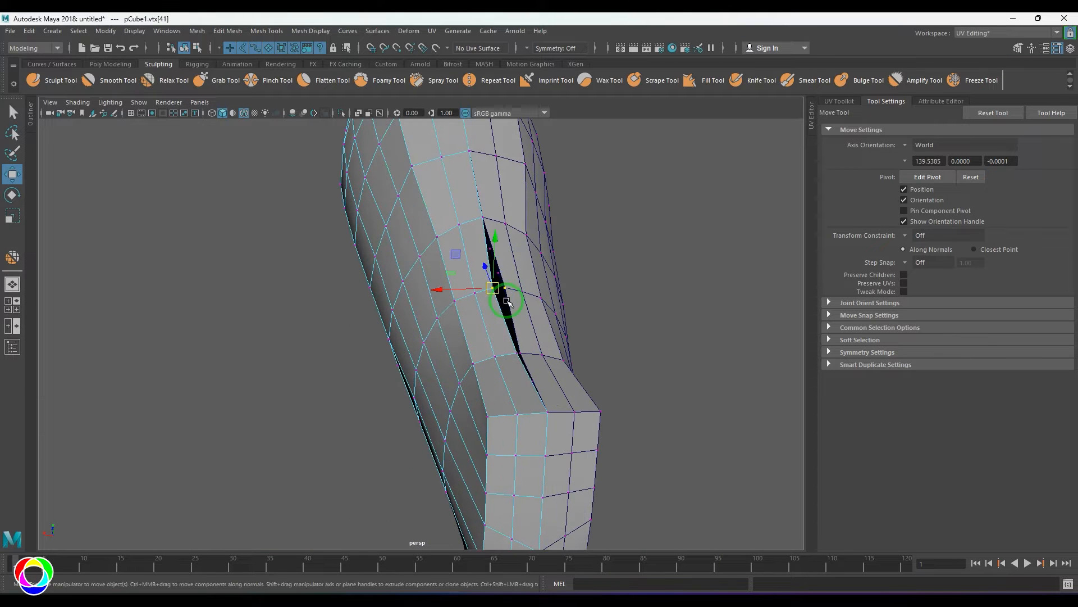
pyautogui.press('x')
pyautogui.moveTo(467, 289); pyautogui.dragTo(473, 290)
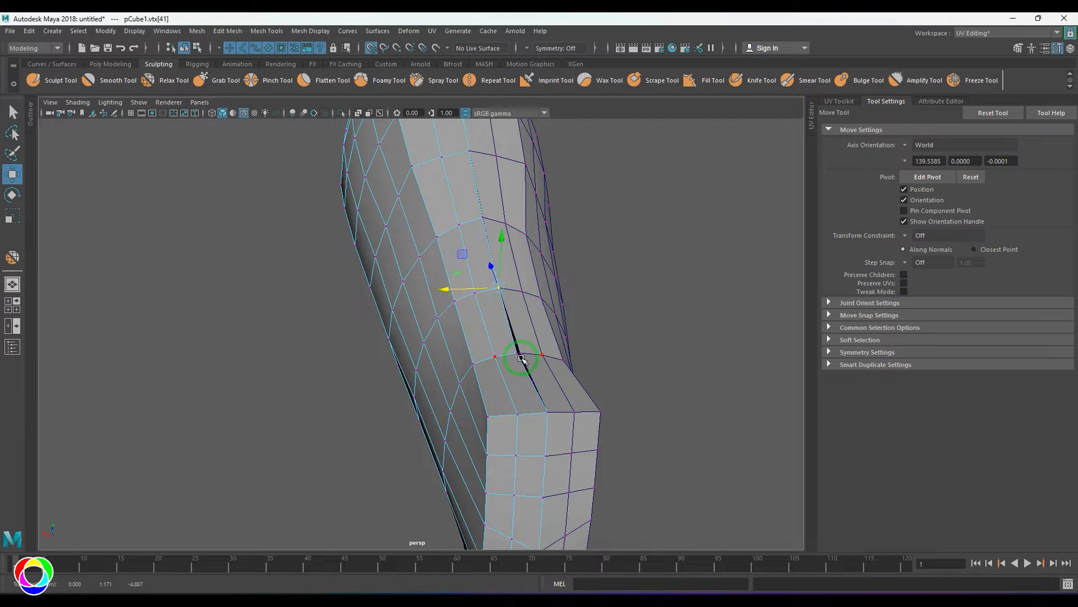
pyautogui.moveTo(524, 360); pyautogui.dragTo(511, 344)
pyautogui.press('x')
pyautogui.moveTo(492, 353); pyautogui.dragTo(496, 351)
pyautogui.press('F8')
pyautogui.scroll(-5, 614, 328)
pyautogui.keyDown('alt'); pyautogui.moveTo(614, 328); pyautogui.dragTo(454, 344); pyautogui.keyUp('alt')
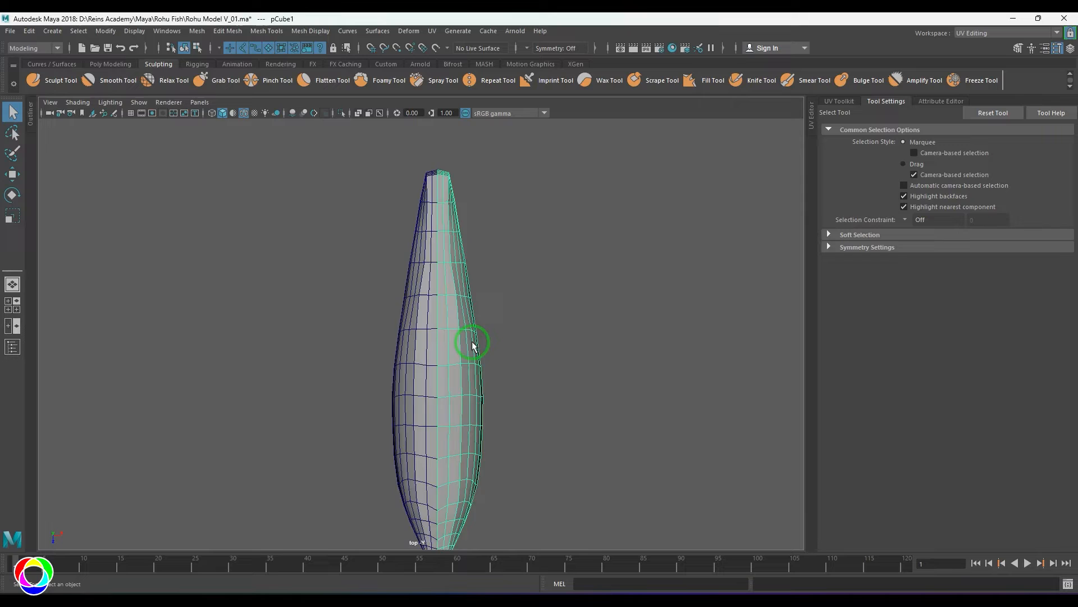
# Move the outer tail-end vertices towards the centreline in the top view to make the tail tip thinner
pyautogui.scroll(5, 474, 342)
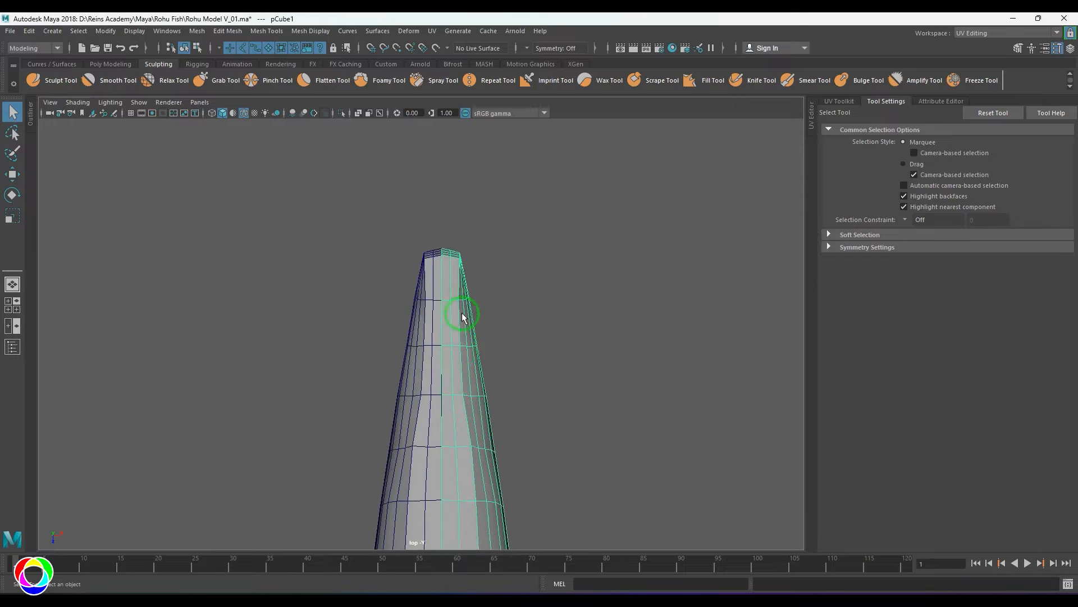
pyautogui.scroll(2, 432, 349)
pyautogui.press('w')
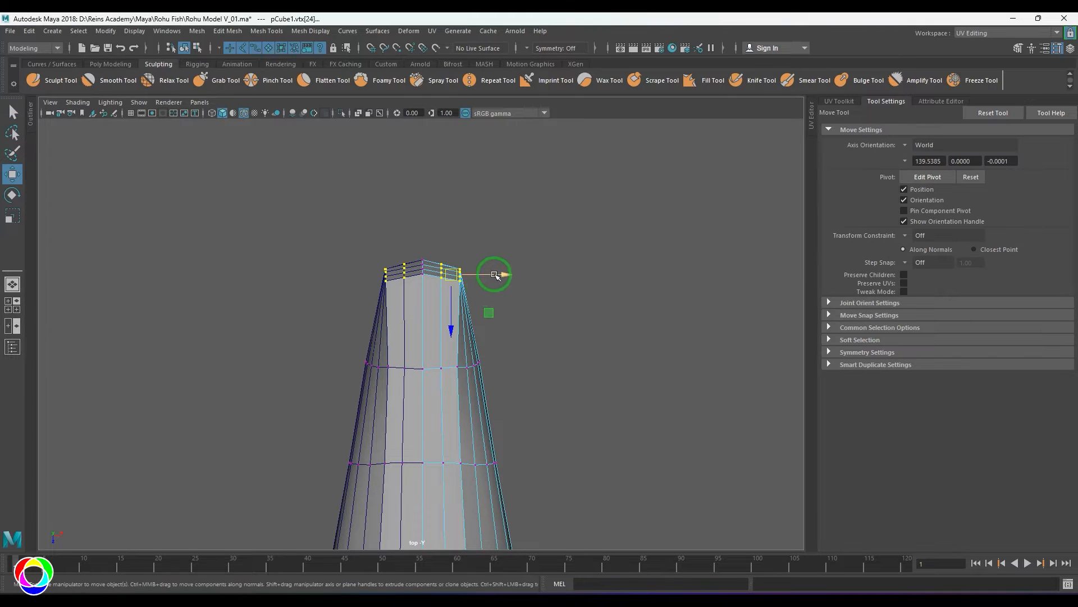
pyautogui.moveTo(491, 275); pyautogui.dragTo(446, 248)
pyautogui.moveTo(452, 273)
pyautogui.mouseDown()
pyautogui.moveTo(441, 269)
pyautogui.moveTo(448, 284)
pyautogui.moveTo(465, 274)
pyautogui.mouseUp()
pyautogui.scroll(5, 453, 298)
pyautogui.keyDown('alt'); pyautogui.moveTo(453, 236); pyautogui.dragTo(441, 334, button='middle'); pyautogui.keyUp('alt')
pyautogui.scroll(2, 441, 334)
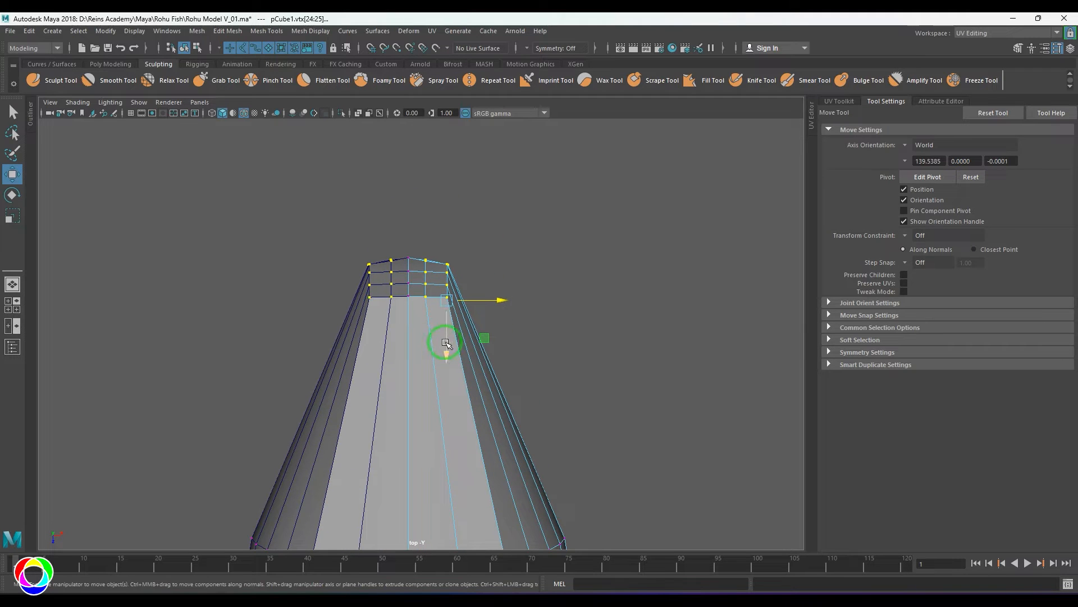
# Shift the tail-end vertices beside the centreline lengthwise in the top view to shape the tail's rear edge
pyautogui.moveTo(427, 311); pyautogui.dragTo(425, 304)
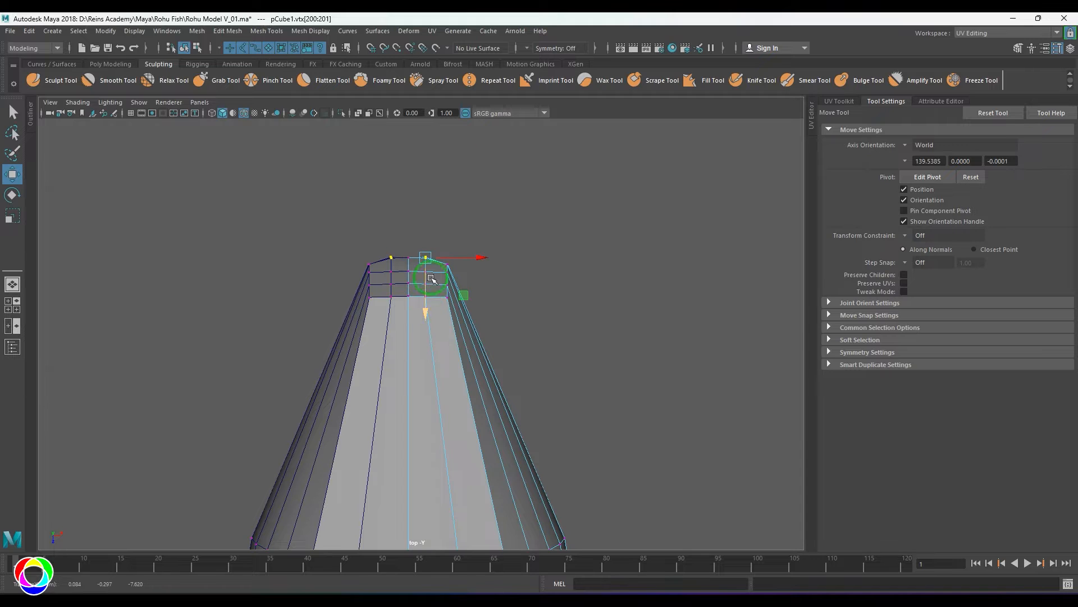
pyautogui.moveTo(439, 227); pyautogui.dragTo(458, 266)
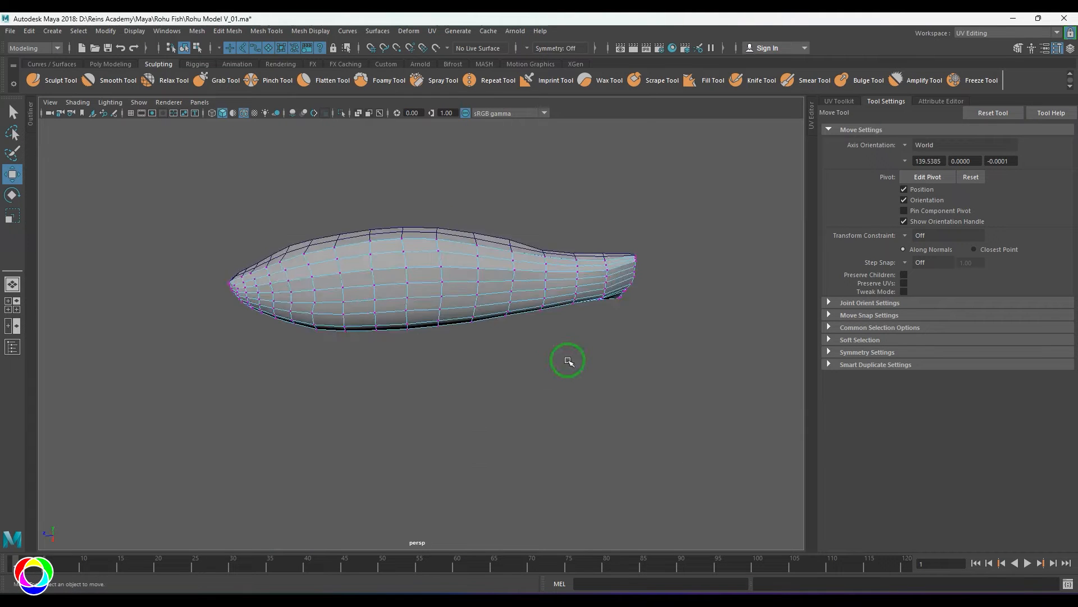
# Move the lower tail-end vertices in towards the centreline to narrow and taper the bottom of the tail's end face
pyautogui.keyDown('alt'); pyautogui.moveTo(569, 361); pyautogui.dragTo(510, 243); pyautogui.keyUp('alt')
pyautogui.scroll(4, 429, 322)
pyautogui.keyDown('alt'); pyautogui.moveTo(511, 244); pyautogui.dragTo(438, 360, button='middle'); pyautogui.keyUp('alt')
pyautogui.scroll(5, 454, 369)
pyautogui.scroll(3, 453, 370)
pyautogui.click(446, 343)
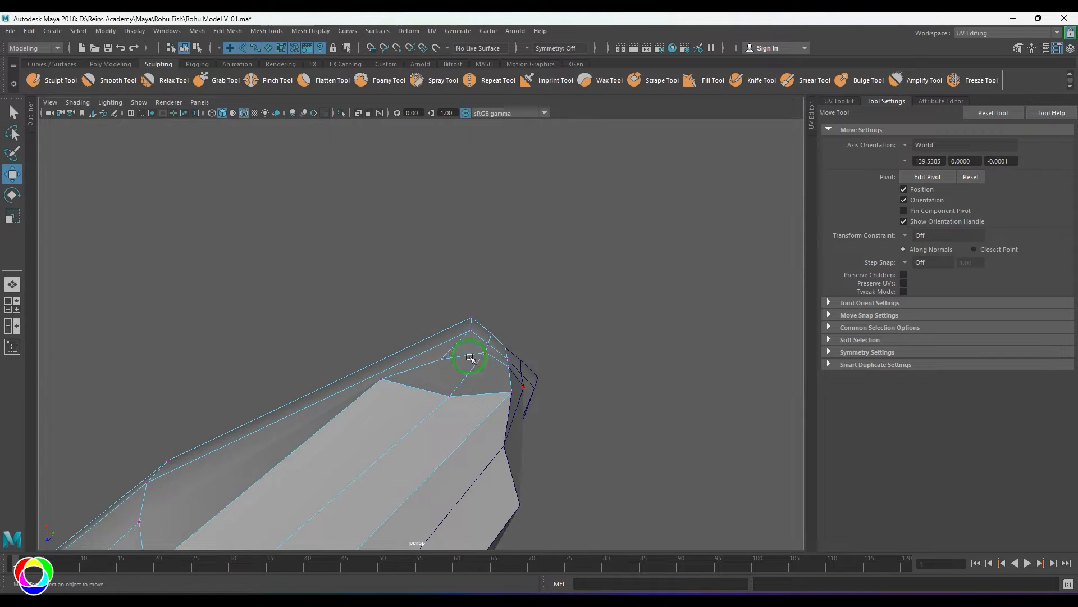
pyautogui.click(442, 360)
pyautogui.moveTo(418, 392); pyautogui.dragTo(434, 374)
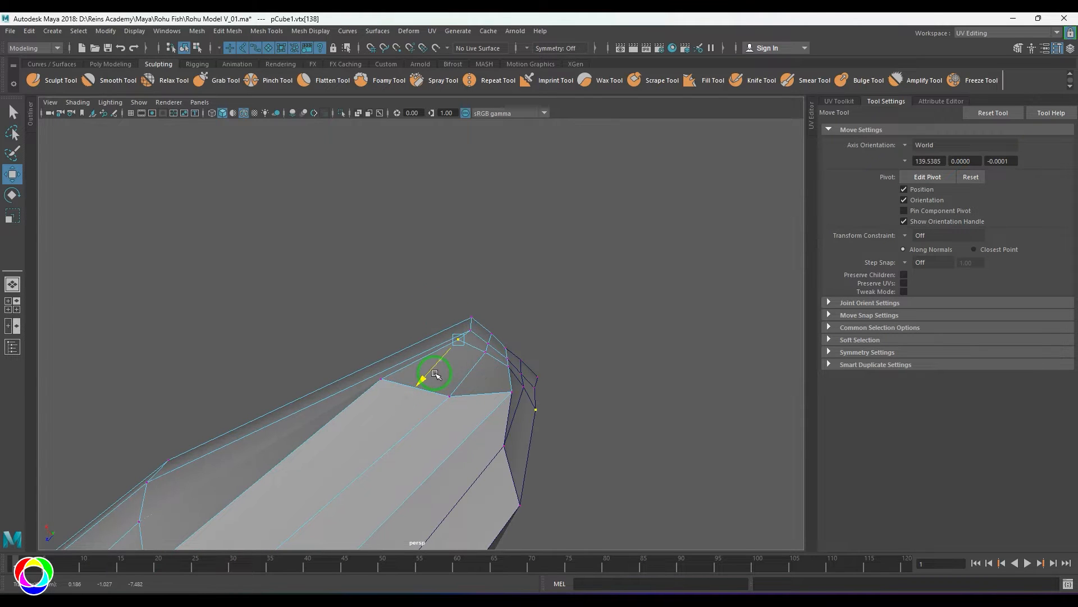
pyautogui.click(383, 380)
pyautogui.moveTo(371, 375); pyautogui.dragTo(434, 364, button='middle')
pyautogui.moveTo(415, 306); pyautogui.dragTo(447, 334)
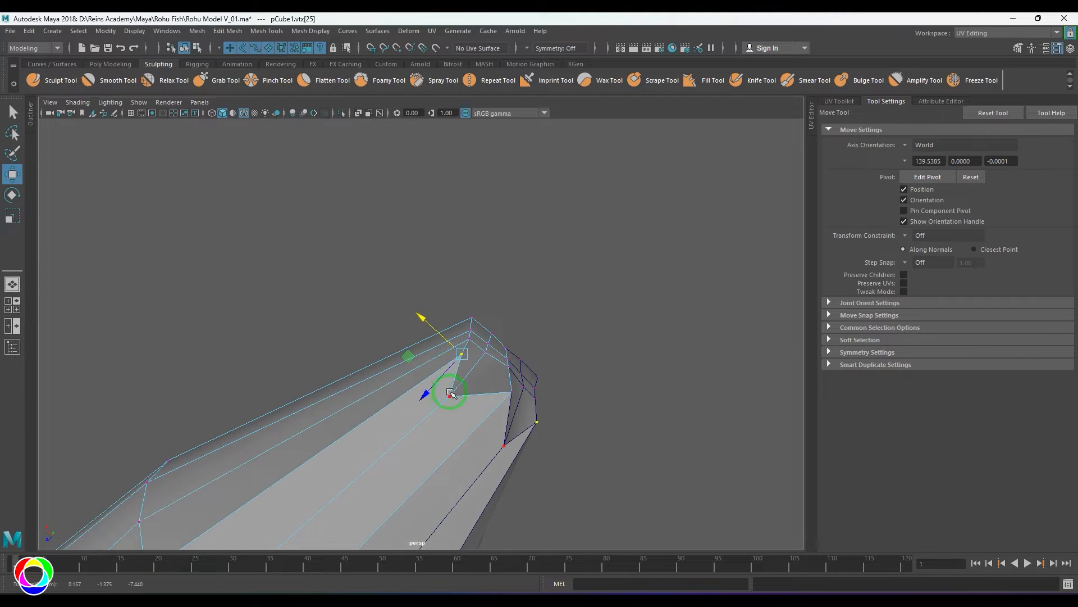
pyautogui.click(450, 396)
pyautogui.moveTo(438, 414); pyautogui.dragTo(461, 388)
# Adjust the vertices down the tail's end face from behind, stepping from one vertex to the one below
pyautogui.scroll(-4, 468, 390)
pyautogui.keyDown('alt'); pyautogui.moveTo(461, 387); pyautogui.dragTo(497, 400, button='right'); pyautogui.keyUp('alt')
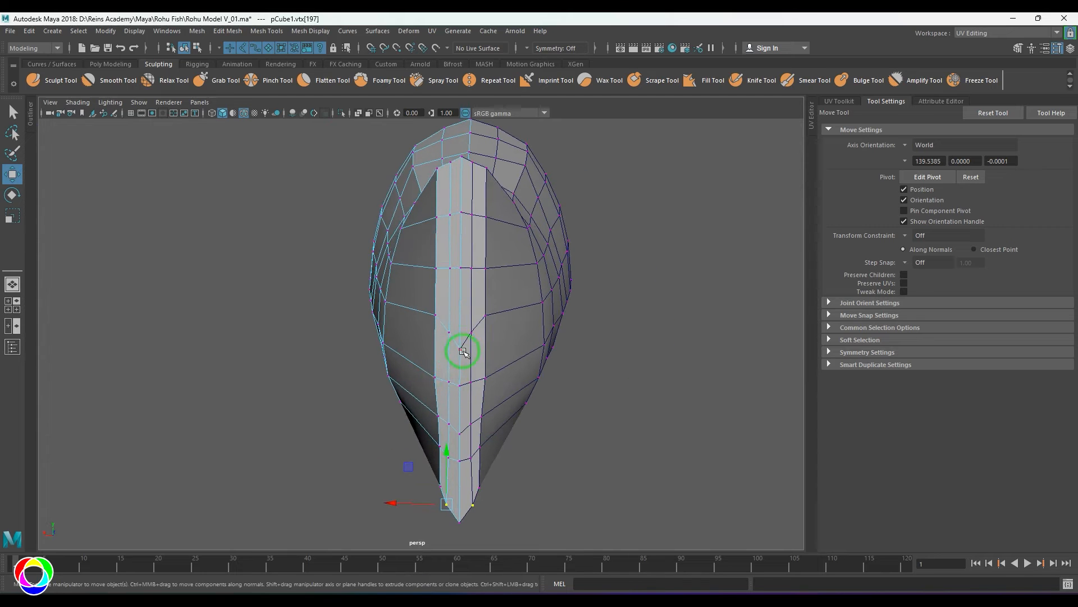
pyautogui.moveTo(464, 289); pyautogui.dragTo(459, 279)
pyautogui.press('Down')
pyautogui.moveTo(459, 362); pyautogui.dragTo(458, 404)
pyautogui.press('Down')
pyautogui.press('Down')
pyautogui.press('Down')
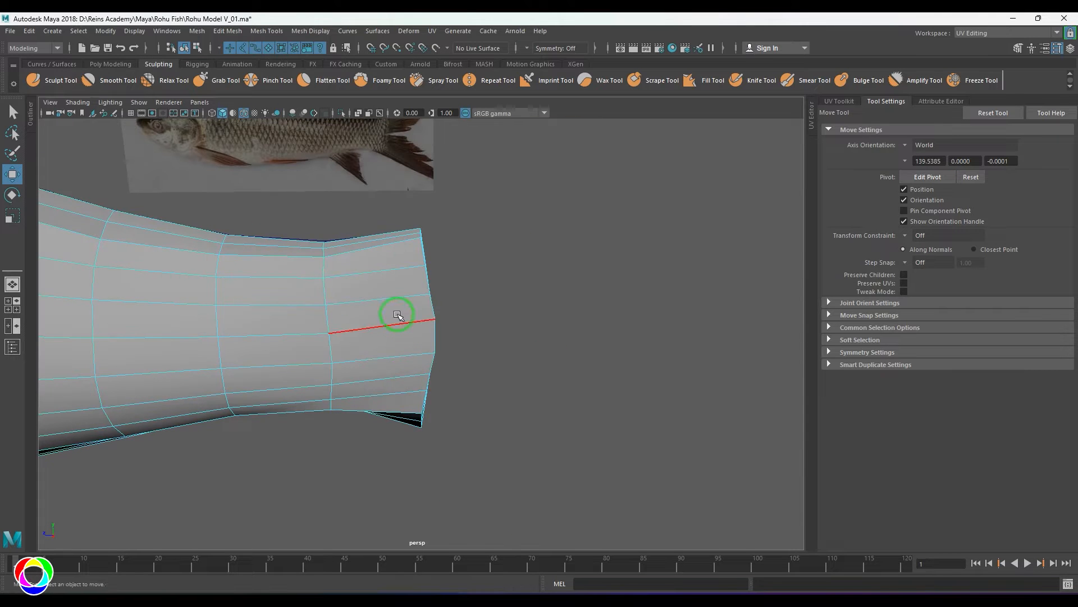
# Insert an edge loop halfway along the last tail segment by splitting its lengthwise edge ring
pyautogui.click(396, 315)
pyautogui.keyDown('ctrl'); pyautogui.moveTo(528, 255); pyautogui.dragTo(525, 316, button='right'); pyautogui.keyUp('ctrl')
pyautogui.keyDown('alt'); pyautogui.moveTo(503, 387); pyautogui.dragTo(429, 386); pyautogui.keyUp('alt')
pyautogui.keyDown('alt'); pyautogui.moveTo(429, 386); pyautogui.dragTo(500, 376, button='right'); pyautogui.keyUp('alt')
# Move the upper corner vertex of the tail's end face inwards and down and reposition its neighbour to round the top
pyautogui.press('F9')
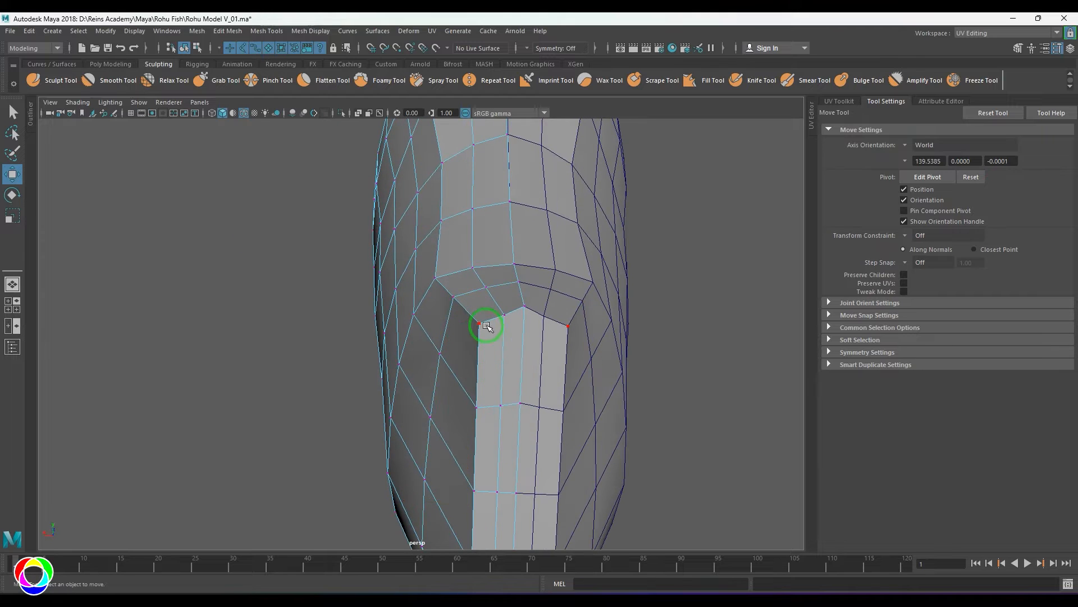
pyautogui.click(481, 324)
pyautogui.moveTo(445, 289); pyautogui.dragTo(447, 303)
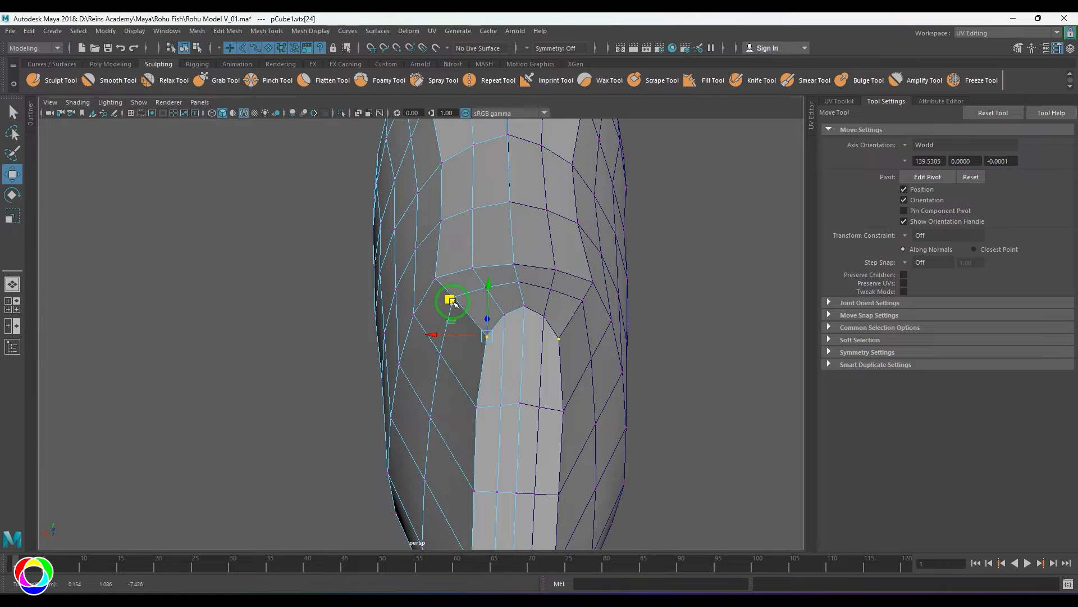
pyautogui.press('Up')
pyautogui.moveTo(414, 260)
pyautogui.mouseDown()
pyautogui.moveTo(421, 277)
pyautogui.moveTo(397, 236)
pyautogui.moveTo(406, 248)
pyautogui.mouseUp()
pyautogui.keyDown('alt'); pyautogui.moveTo(547, 362); pyautogui.dragTo(498, 378, button='right'); pyautogui.keyUp('alt')
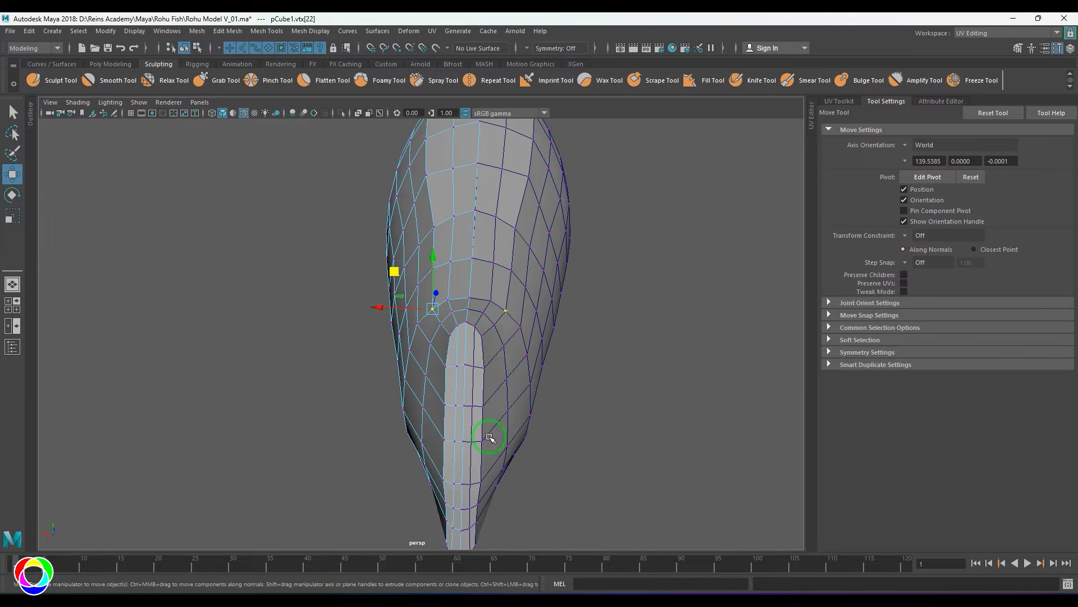
# Reposition the side vertices around the lower end of the tail to round its underside and even out the edge flow
pyautogui.keyDown('alt'); pyautogui.moveTo(491, 438); pyautogui.dragTo(475, 315, button='middle'); pyautogui.keyUp('alt')
pyautogui.keyDown('alt'); pyautogui.moveTo(424, 469); pyautogui.dragTo(486, 467, button='right'); pyautogui.keyUp('alt')
pyautogui.moveTo(422, 401); pyautogui.dragTo(455, 450)
pyautogui.press('Up')
pyautogui.click(433, 442)
pyautogui.click(445, 422)
pyautogui.moveTo(402, 406); pyautogui.dragTo(367, 373)
pyautogui.click(414, 436)
pyautogui.click(396, 413)
# Move the underside vertices ahead of the tail outwards to give the lower body a fuller shape
pyautogui.keyDown('alt'); pyautogui.moveTo(492, 464); pyautogui.dragTo(432, 434); pyautogui.keyUp('alt')
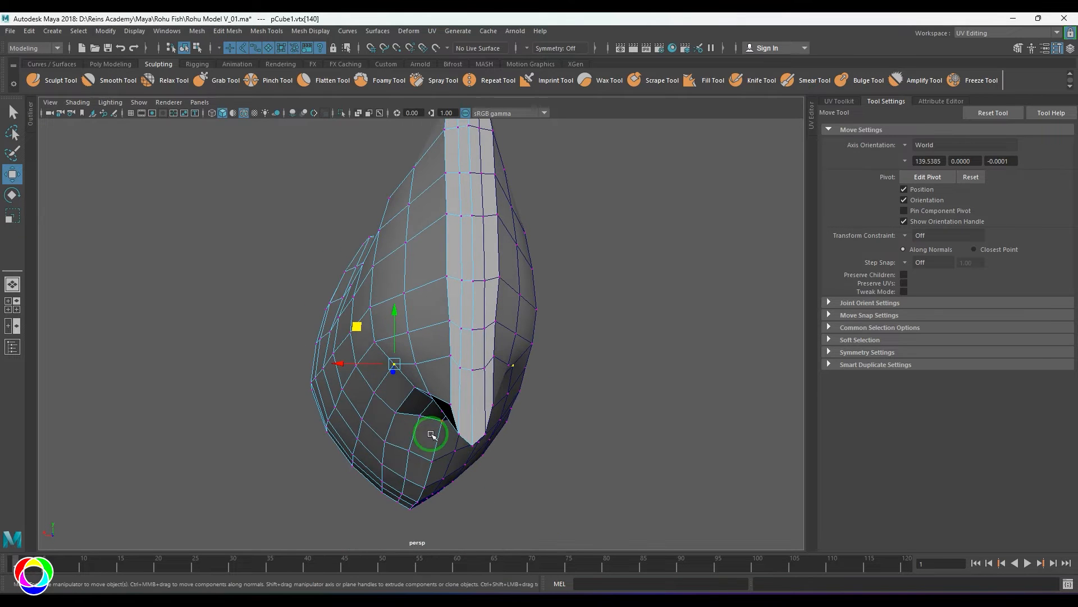
pyautogui.click(397, 407)
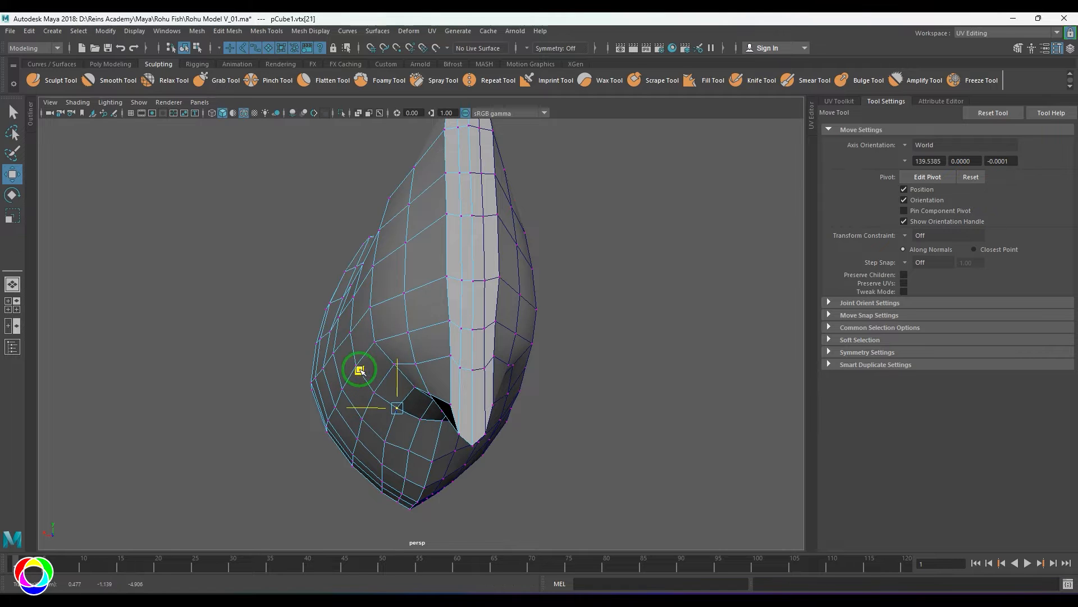
pyautogui.click(409, 451)
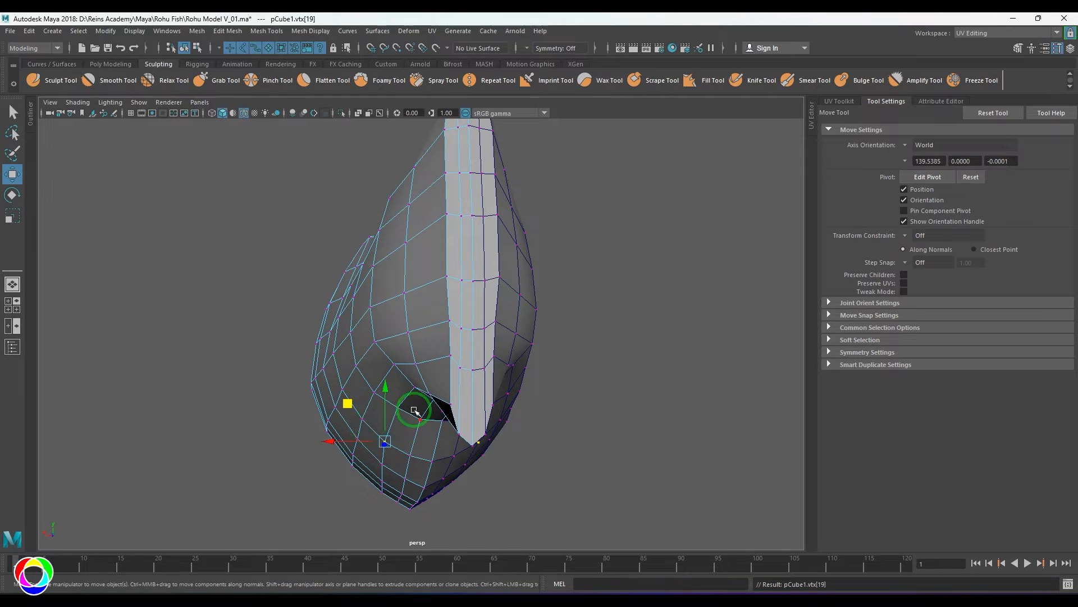
# Select only the tail's end faces in the side view and extrude them a short distance rearwards
pyautogui.keyDown('alt'); pyautogui.moveTo(414, 410); pyautogui.dragTo(447, 414); pyautogui.keyUp('alt')
pyautogui.click(483, 354)
pyautogui.keyDown('alt'); pyautogui.moveTo(483, 354); pyautogui.dragTo(482, 351); pyautogui.keyUp('alt')
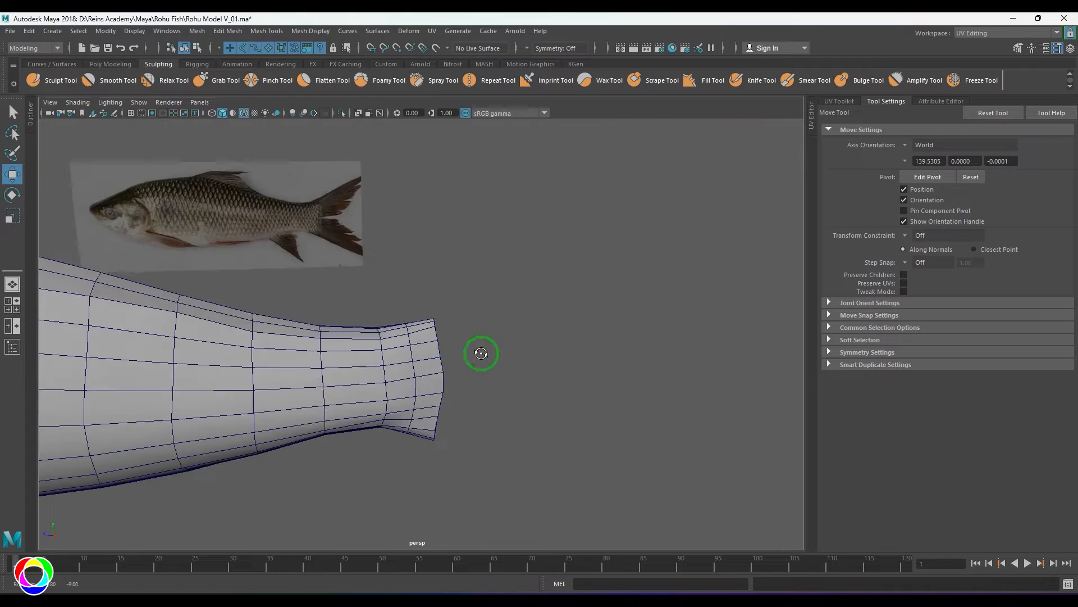
pyautogui.press('space')
pyautogui.keyDown('alt'); pyautogui.moveTo(493, 344); pyautogui.dragTo(412, 327, button='middle'); pyautogui.keyUp('alt')
pyautogui.keyDown('alt'); pyautogui.moveTo(411, 327); pyautogui.dragTo(395, 427, button='right'); pyautogui.keyUp('alt')
pyautogui.moveTo(403, 268); pyautogui.dragTo(461, 491)
pyautogui.keyDown('ctrl'); pyautogui.moveTo(335, 273); pyautogui.dragTo(410, 487); pyautogui.keyUp('ctrl')
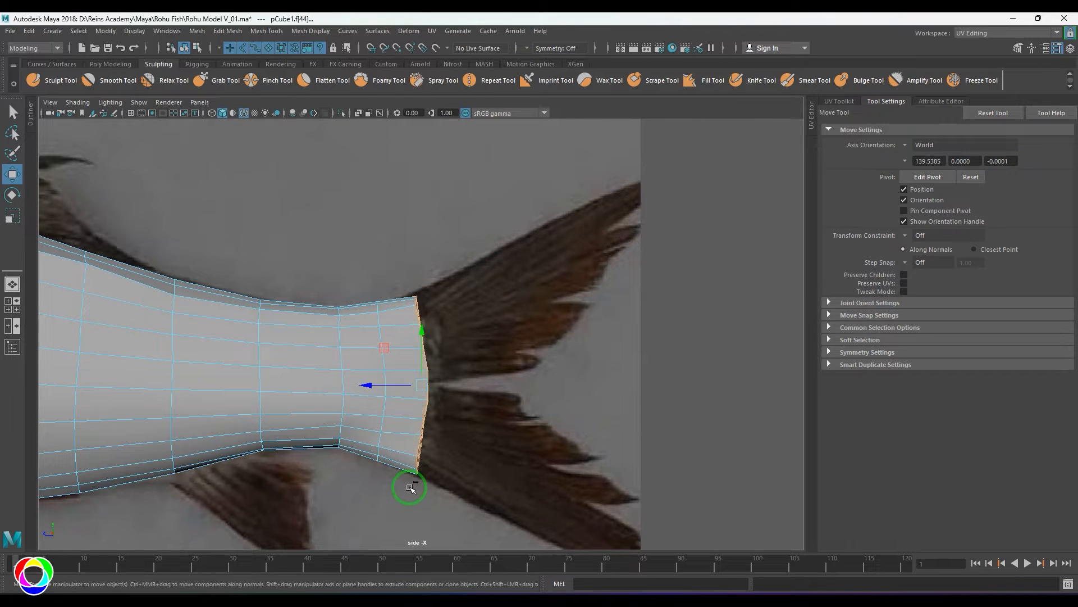
pyautogui.keyDown('shift'); pyautogui.moveTo(385, 388); pyautogui.dragTo(399, 387); pyautogui.keyUp('shift')
pyautogui.scroll(2, 432, 328)
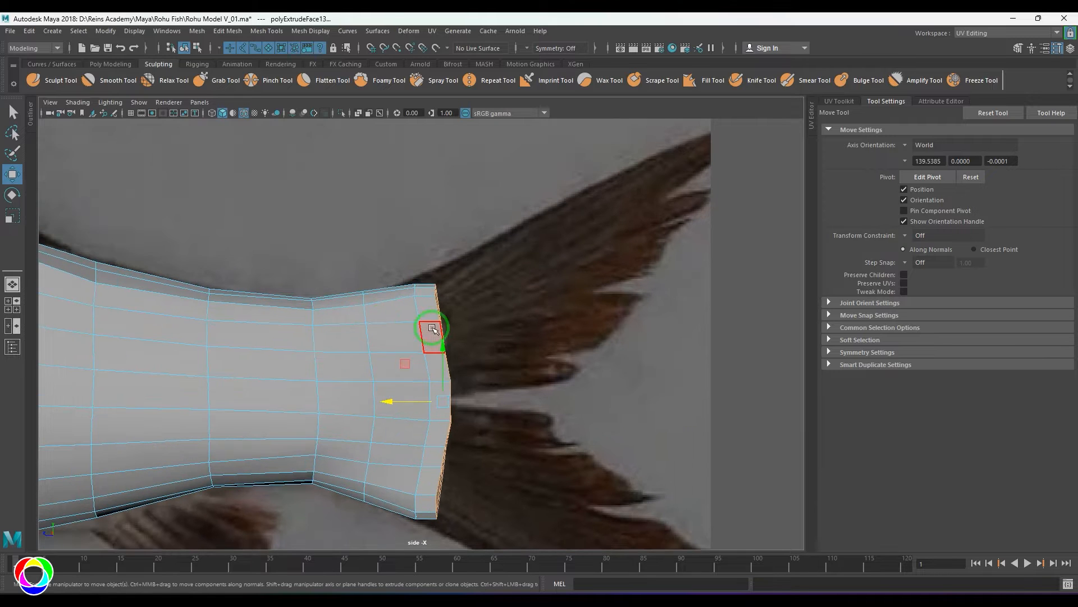
# Move the extruded tail-end vertices in the side view to form a smooth curved edge along the reference tail fin's base
pyautogui.moveTo(425, 279); pyautogui.dragTo(436, 282)
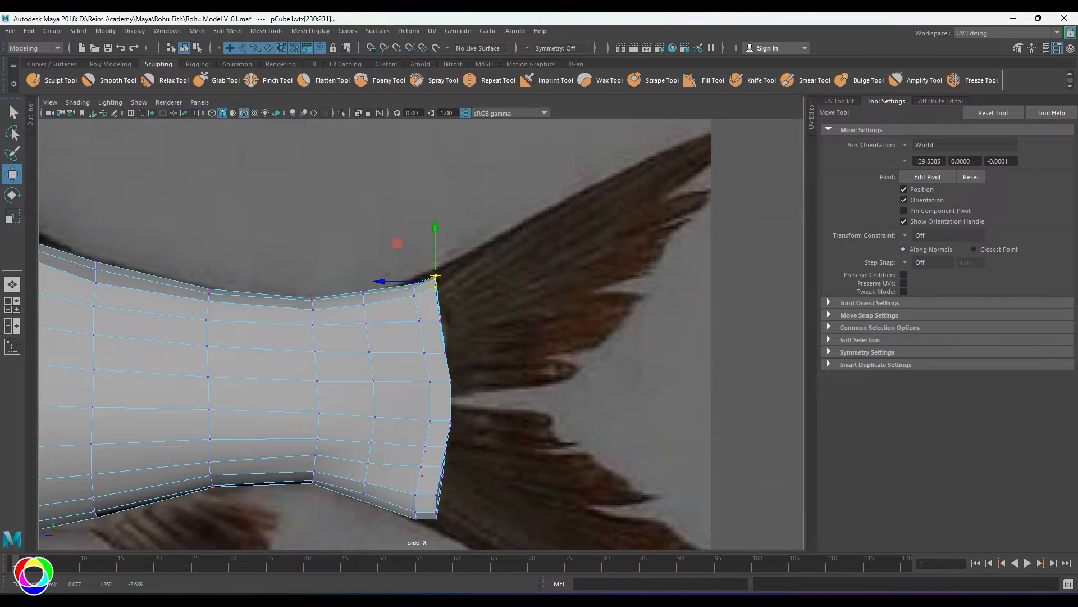
pyautogui.scroll(2, 436, 281)
pyautogui.click(506, 200)
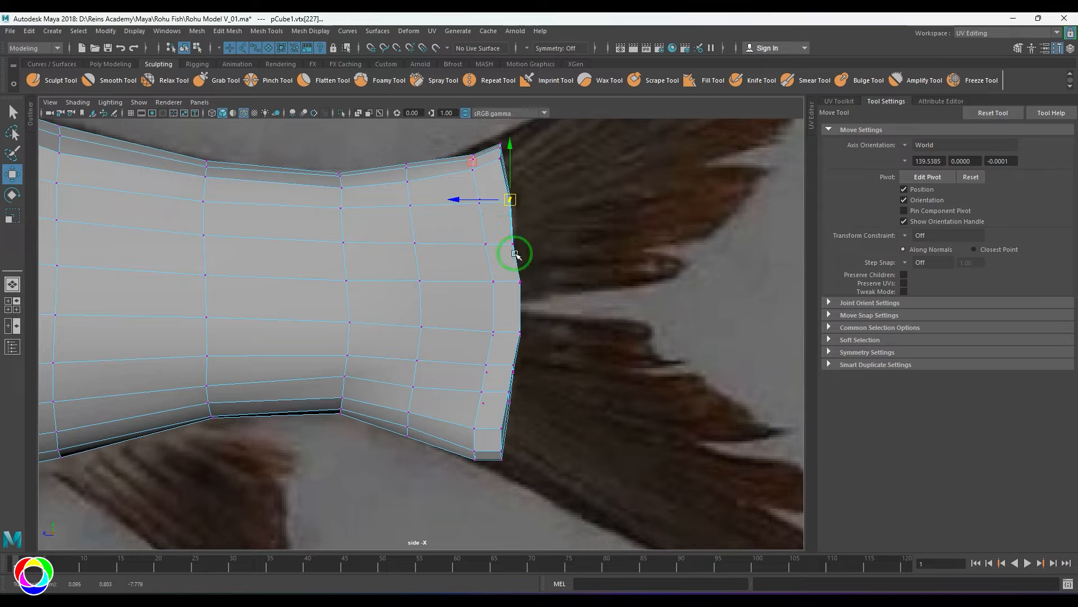
pyautogui.moveTo(504, 232); pyautogui.dragTo(530, 260)
pyautogui.moveTo(517, 246); pyautogui.dragTo(521, 245)
pyautogui.moveTo(502, 351); pyautogui.dragTo(525, 376)
pyautogui.moveTo(515, 370); pyautogui.dragTo(519, 410)
pyautogui.moveTo(508, 398); pyautogui.dragTo(511, 399)
pyautogui.moveTo(495, 421); pyautogui.dragTo(508, 434)
pyautogui.moveTo(500, 428); pyautogui.dragTo(507, 456)
pyautogui.moveTo(502, 451); pyautogui.dragTo(503, 450)
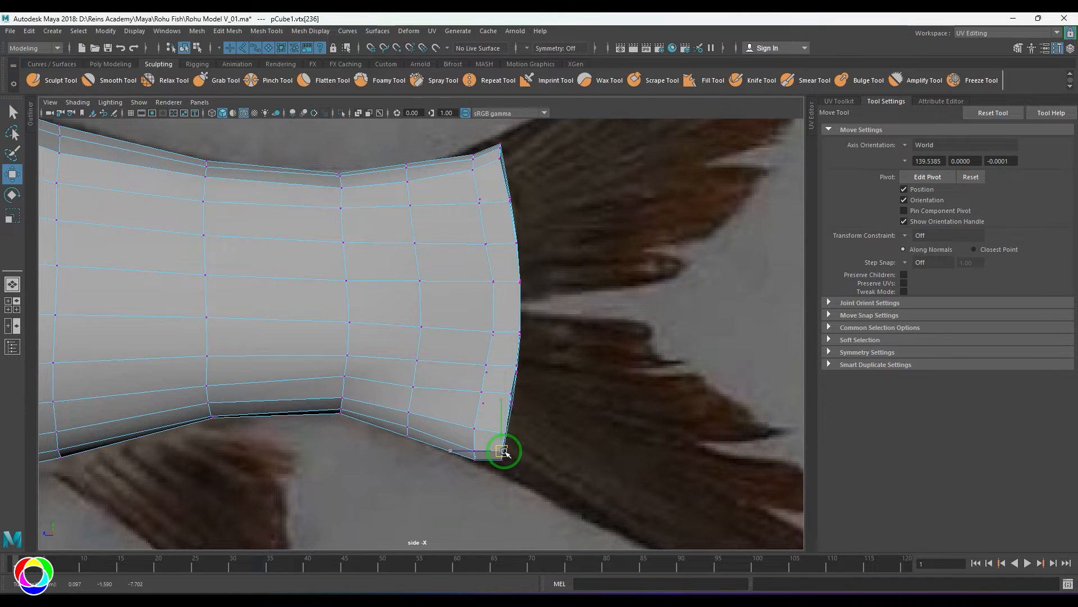
# Extrude the upper tail-end faces up and rearwards, then rotate and scale them to form the reference's upper tail-fin lobe
pyautogui.press('space')
pyautogui.moveTo(539, 388); pyautogui.dragTo(464, 360)
pyautogui.press('space')
pyautogui.keyDown('alt'); pyautogui.moveTo(504, 276); pyautogui.dragTo(460, 361, button='middle'); pyautogui.keyUp('alt')
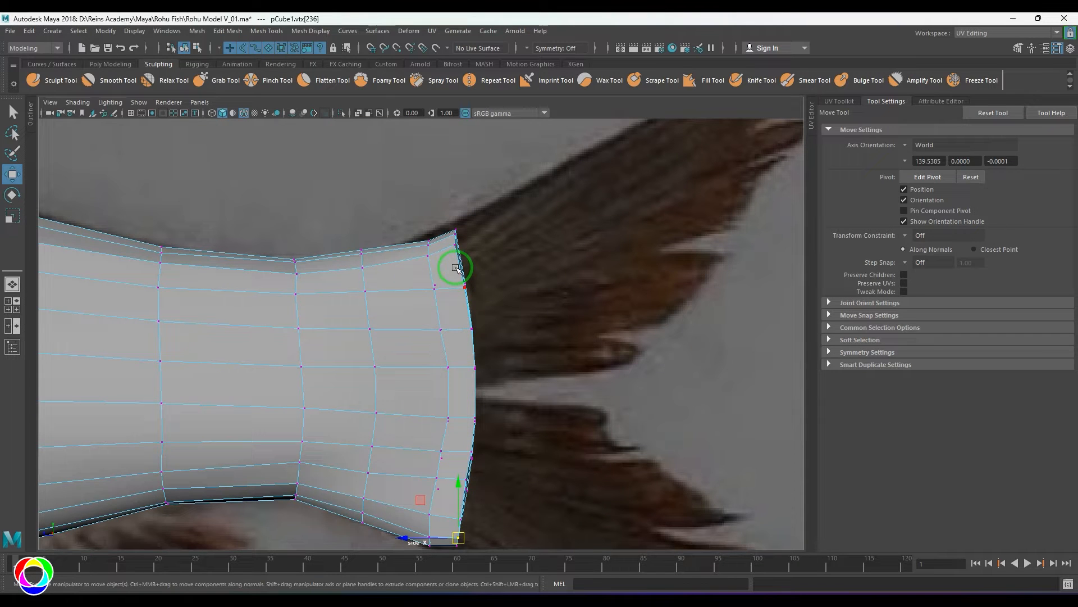
pyautogui.keyDown('alt'); pyautogui.moveTo(495, 423); pyautogui.dragTo(421, 402, button='middle'); pyautogui.keyUp('alt')
pyautogui.scroll(-3, 424, 392)
pyautogui.keyDown('shift'); pyautogui.moveTo(390, 338); pyautogui.dragTo(539, 161); pyautogui.keyUp('shift')
pyautogui.press('e')
pyautogui.moveTo(490, 233); pyautogui.dragTo(481, 269)
pyautogui.press('w')
pyautogui.press('r')
pyautogui.moveTo(525, 217); pyautogui.dragTo(525, 206)
# Shift the lower tail-end vertices in the side view, lowering the bottom corner to the reference and raising the rows towards the fork
pyautogui.keyDown('alt'); pyautogui.moveTo(438, 432); pyautogui.dragTo(433, 268, button='middle'); pyautogui.keyUp('alt')
pyautogui.scroll(1, 433, 268)
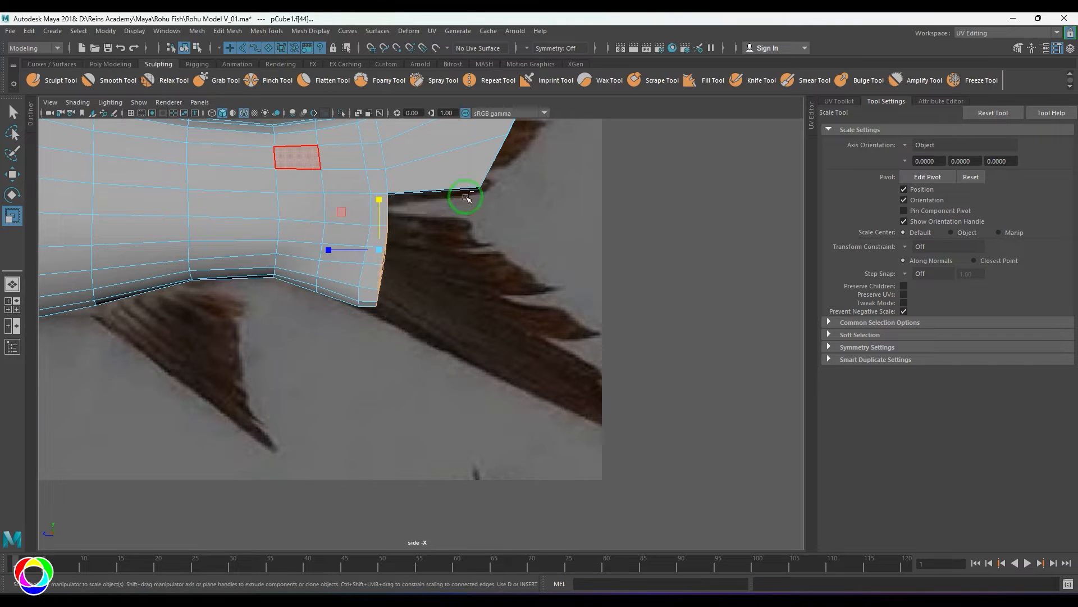
pyautogui.keyDown('ctrl'); pyautogui.moveTo(466, 196); pyautogui.dragTo(465, 199); pyautogui.keyUp('ctrl')
pyautogui.keyDown('alt'); pyautogui.moveTo(427, 321); pyautogui.dragTo(388, 313, button='middle'); pyautogui.keyUp('alt')
pyautogui.scroll(1, 365, 312)
pyautogui.press('w')
pyautogui.moveTo(332, 256); pyautogui.dragTo(332, 259)
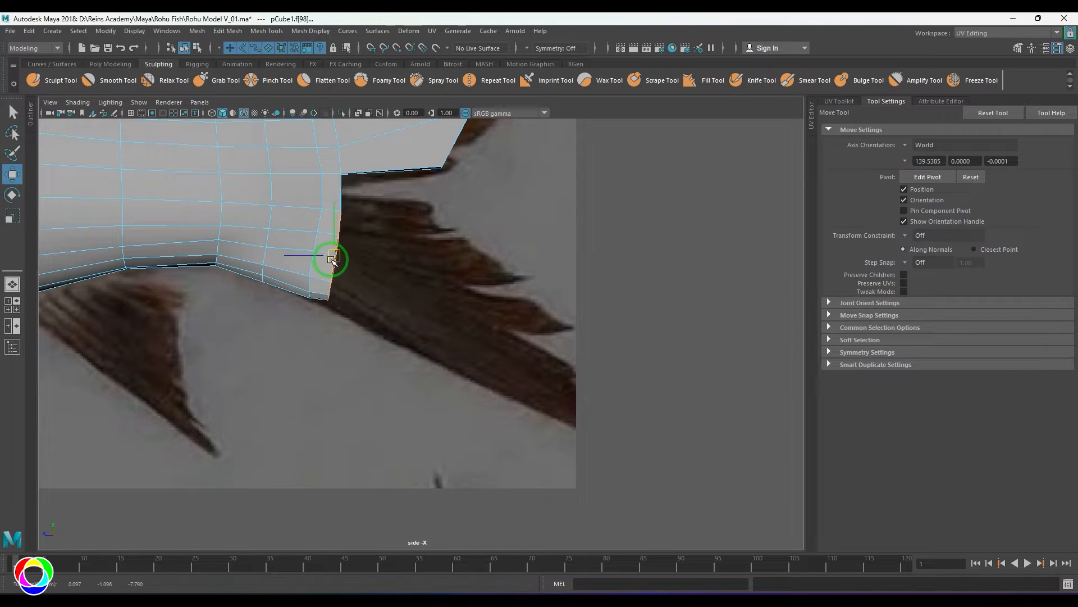
pyautogui.moveTo(338, 209); pyautogui.dragTo(337, 210)
pyautogui.moveTo(340, 181); pyautogui.dragTo(342, 167)
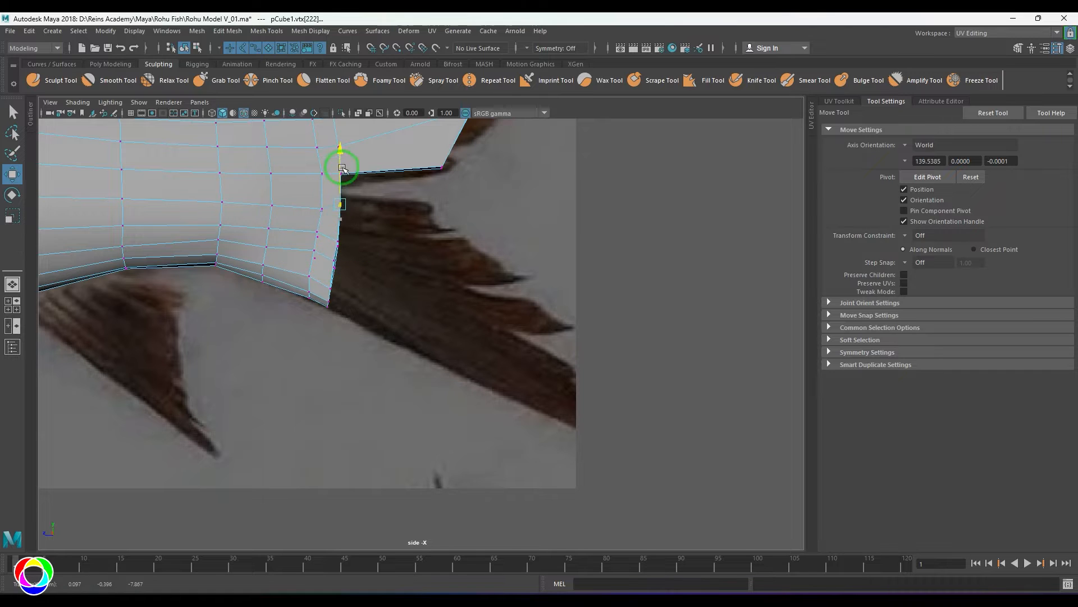
pyautogui.moveTo(327, 217); pyautogui.dragTo(322, 161)
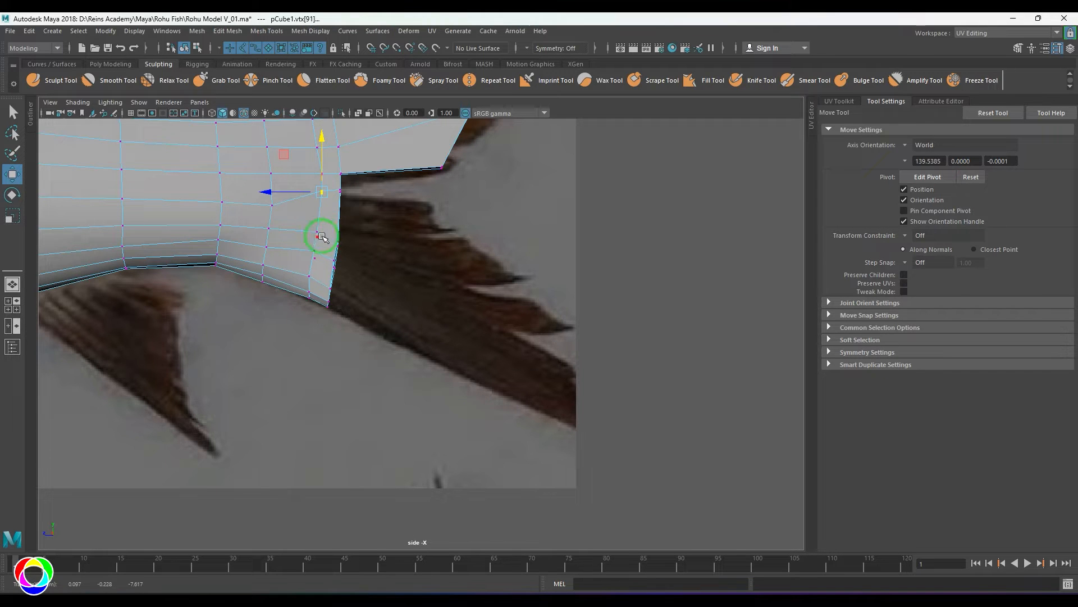
pyautogui.moveTo(317, 211); pyautogui.dragTo(338, 198)
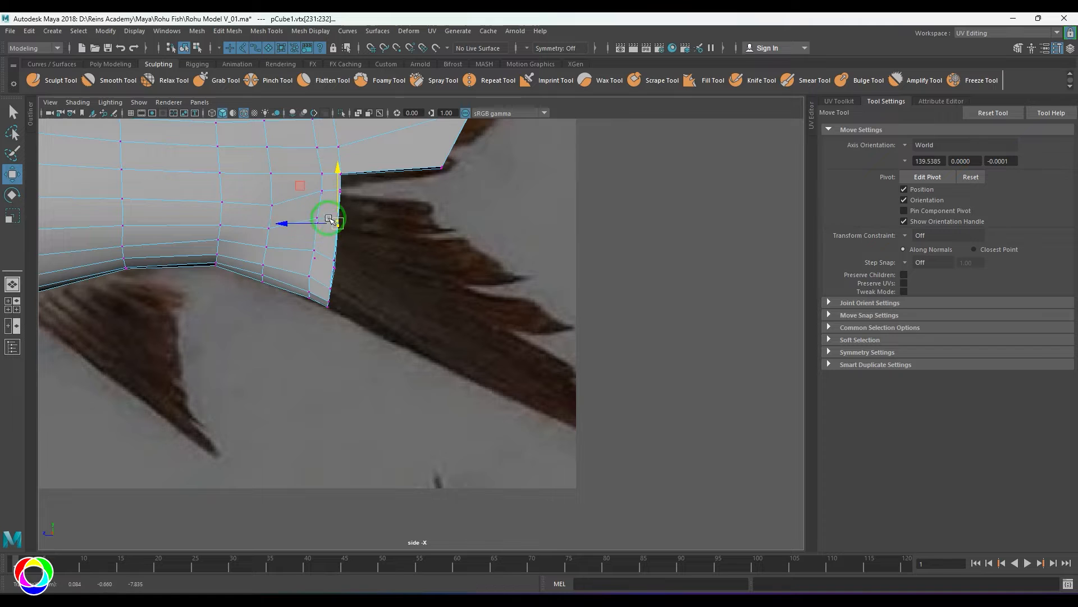
# Extrude the lower tail-end faces rearwards, scale them taller and rotate them to the slant of the lower tail-fin lobe
pyautogui.moveTo(328, 217); pyautogui.dragTo(370, 330, button='right')
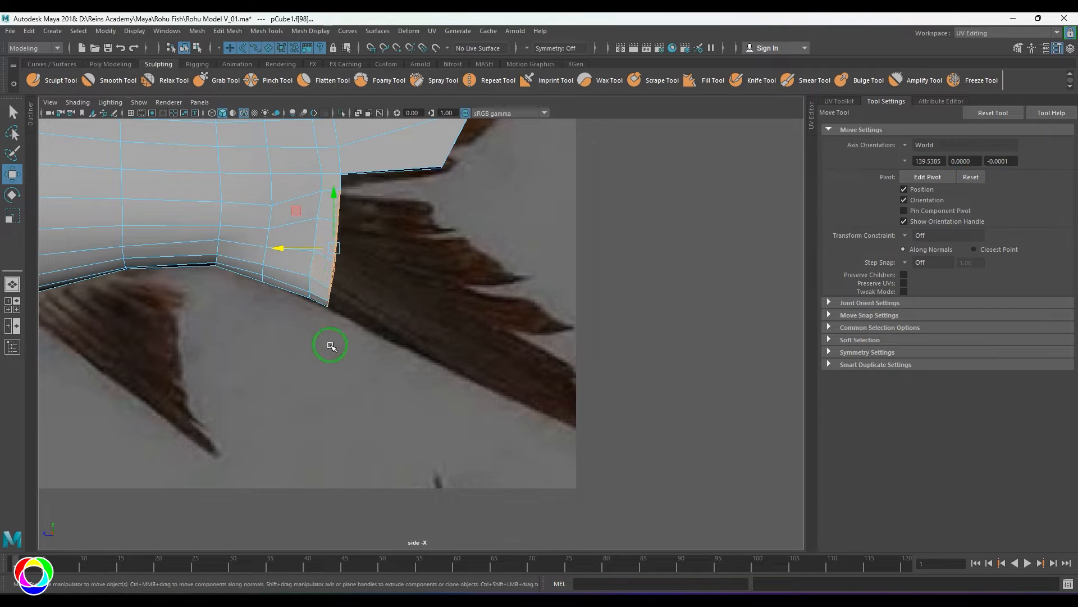
pyautogui.keyDown('shift'); pyautogui.moveTo(306, 256); pyautogui.dragTo(452, 305); pyautogui.keyUp('shift')
pyautogui.keyDown('alt'); pyautogui.moveTo(453, 305); pyautogui.dragTo(365, 277, button='right'); pyautogui.keyUp('alt')
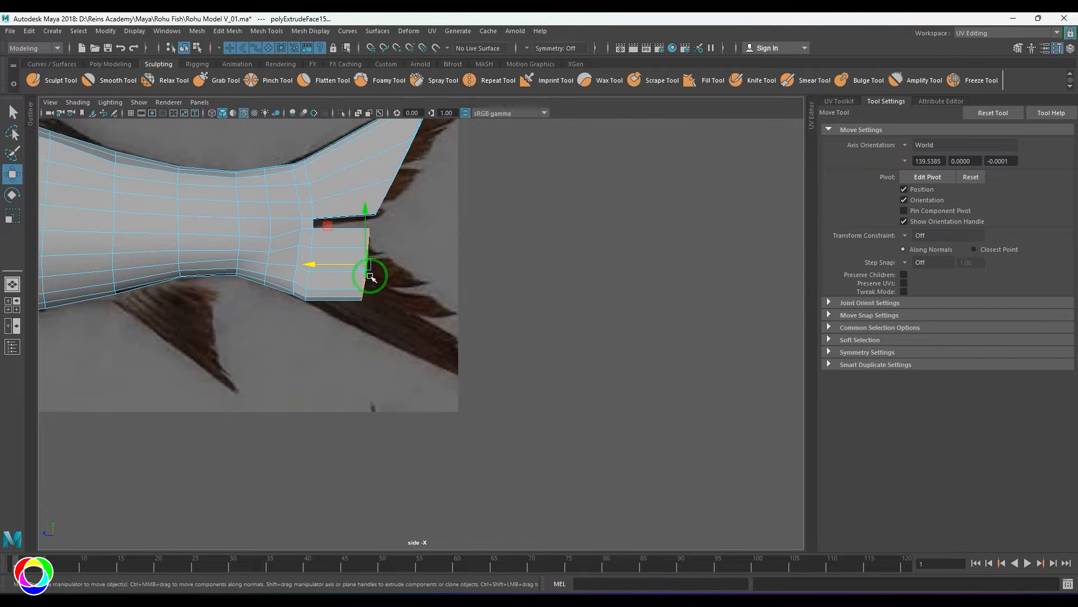
pyautogui.press('r')
pyautogui.moveTo(366, 213); pyautogui.dragTo(364, 164)
pyautogui.press('e')
pyautogui.moveTo(411, 243); pyautogui.dragTo(386, 195)
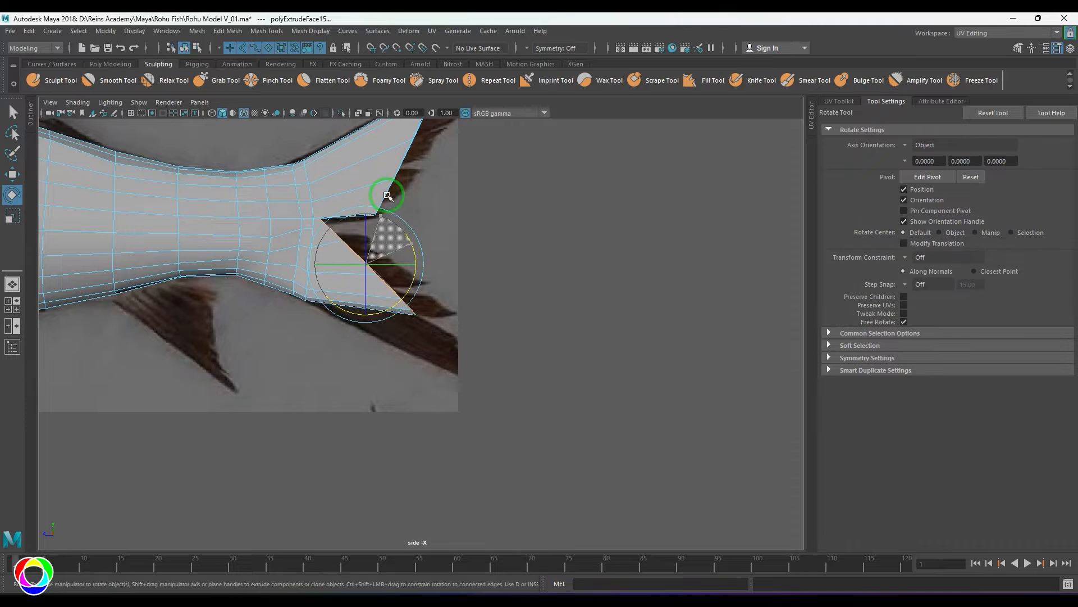
# Move the lower lobe's end faces down and rearwards and rotate them to line up with the reference tail fin
pyautogui.press('w')
pyautogui.moveTo(362, 256); pyautogui.dragTo(406, 317)
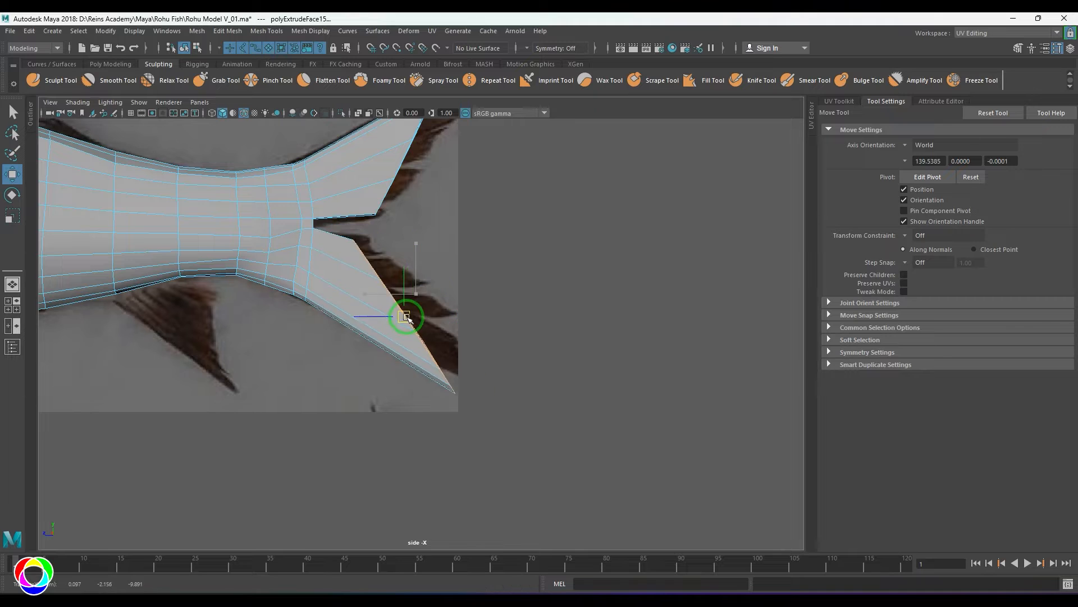
pyautogui.press('e')
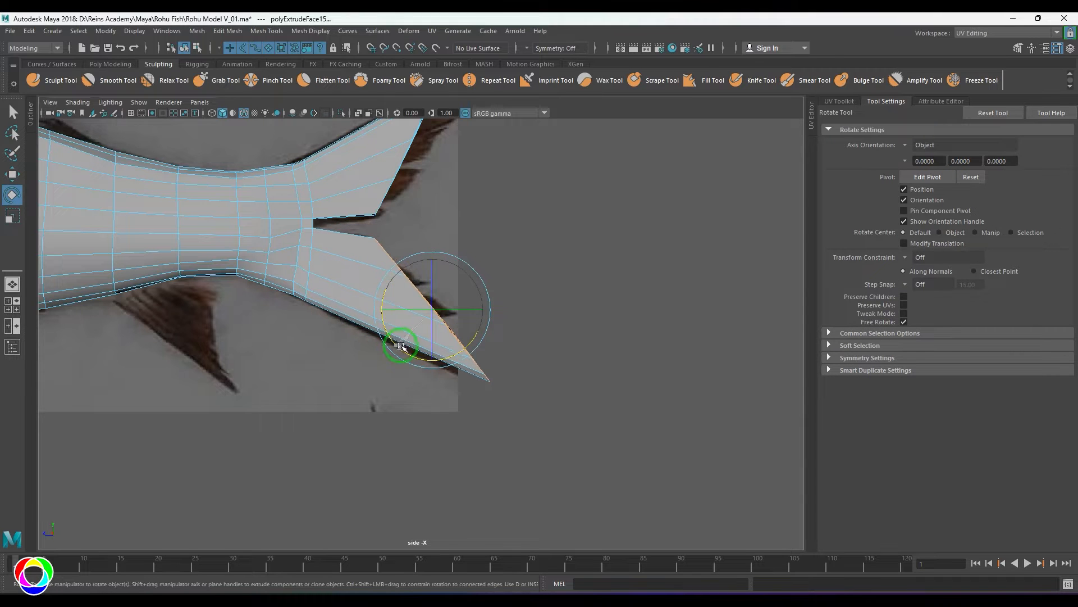
pyautogui.press('w')
pyautogui.press('r')
pyautogui.scroll(1, 396, 275)
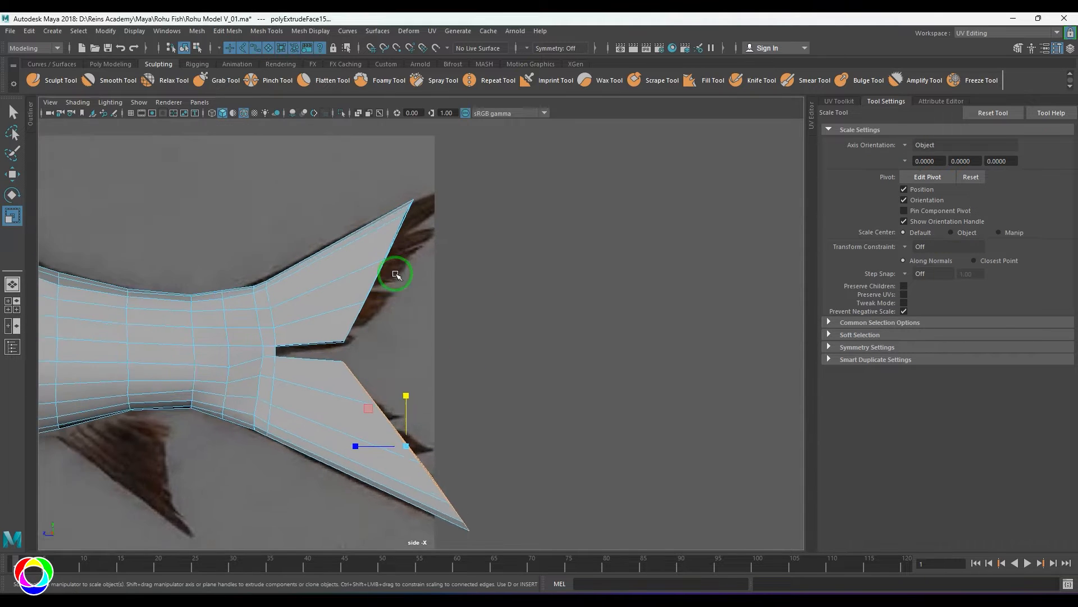
# Move the upper lobe's tip vertices rearwards in the side view to extend the point beyond the reference fin
pyautogui.scroll(2, 396, 274)
pyautogui.moveTo(378, 240); pyautogui.dragTo(344, 238, button='right')
pyautogui.moveTo(352, 191); pyautogui.dragTo(425, 244)
pyautogui.press('w')
pyautogui.moveTo(405, 226); pyautogui.dragTo(463, 221)
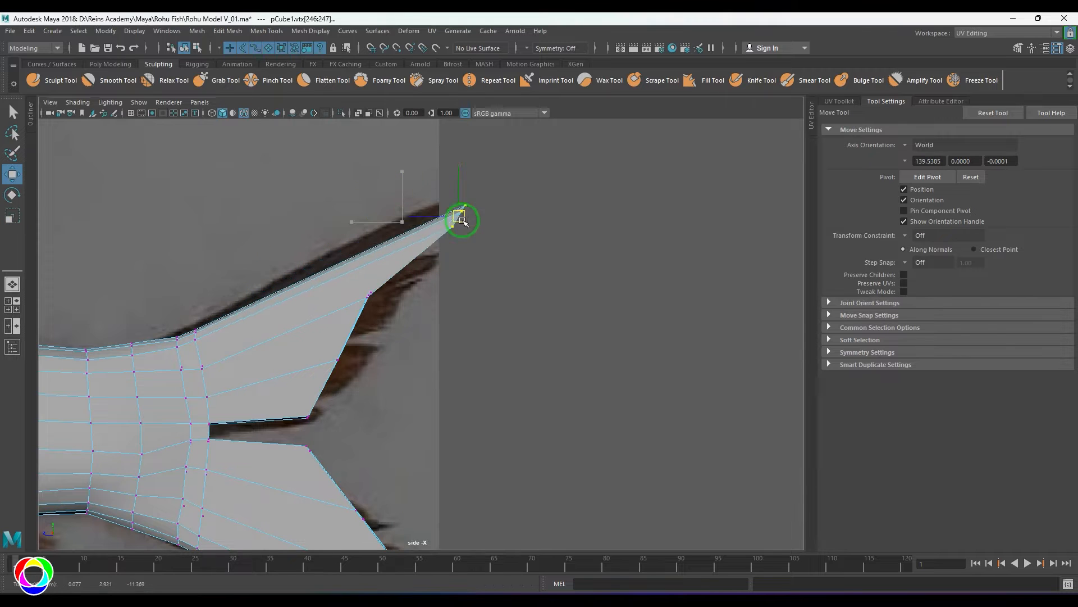
# Shift the trailing-edge vertices of the upper and lower lobes in the side view to follow the reference tail fin
pyautogui.moveTo(310, 348); pyautogui.dragTo(355, 378)
pyautogui.moveTo(338, 360); pyautogui.dragTo(363, 366)
pyautogui.keyDown('alt'); pyautogui.moveTo(366, 441); pyautogui.dragTo(376, 315, button='middle'); pyautogui.keyUp('alt')
pyautogui.scroll(-2, 373, 323)
pyautogui.moveTo(347, 359); pyautogui.dragTo(414, 401)
pyautogui.keyDown('alt'); pyautogui.moveTo(401, 401); pyautogui.dragTo(406, 342, button='middle'); pyautogui.keyUp('alt')
pyautogui.moveTo(423, 360)
pyautogui.mouseDown()
pyautogui.moveTo(460, 394)
pyautogui.moveTo(403, 370)
pyautogui.moveTo(508, 409)
pyautogui.moveTo(395, 381)
pyautogui.moveTo(493, 352)
pyautogui.moveTo(495, 368)
pyautogui.moveTo(465, 392)
pyautogui.moveTo(348, 379)
pyautogui.moveTo(400, 392)
pyautogui.moveTo(401, 359)
pyautogui.mouseUp()
# Move the outer trailing-edge edges of the upper tail-fin lobe towards the centreline in perspective to thin its rear edge
pyautogui.press('space')
pyautogui.press('space')
pyautogui.scroll(-3, 440, 378)
pyautogui.press('space')
pyautogui.keyDown('alt'); pyautogui.moveTo(420, 393); pyautogui.dragTo(433, 543, button='middle'); pyautogui.keyUp('alt')
pyautogui.scroll(-8, 431, 477)
pyautogui.press('space')
pyautogui.moveTo(428, 390); pyautogui.dragTo(353, 408)
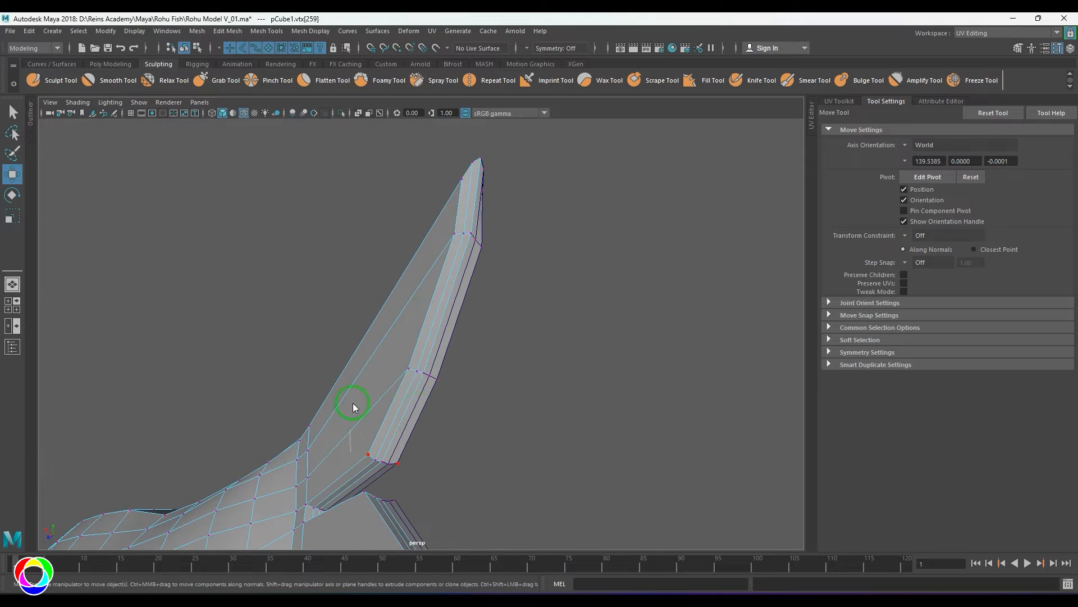
pyautogui.click(404, 396)
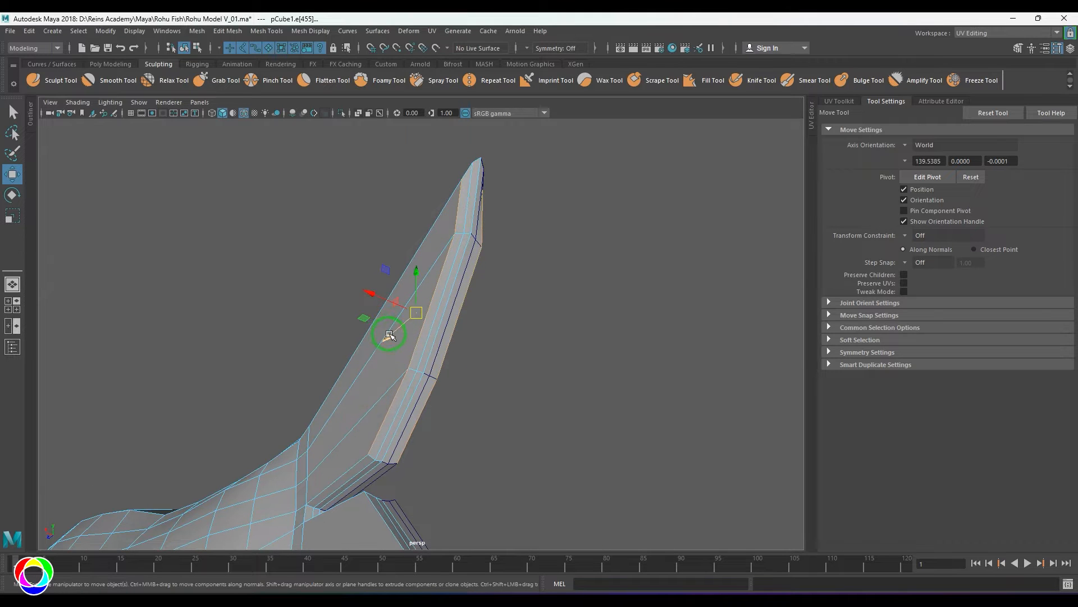
pyautogui.moveTo(390, 335); pyautogui.dragTo(384, 343, button='middle')
pyautogui.click(398, 386)
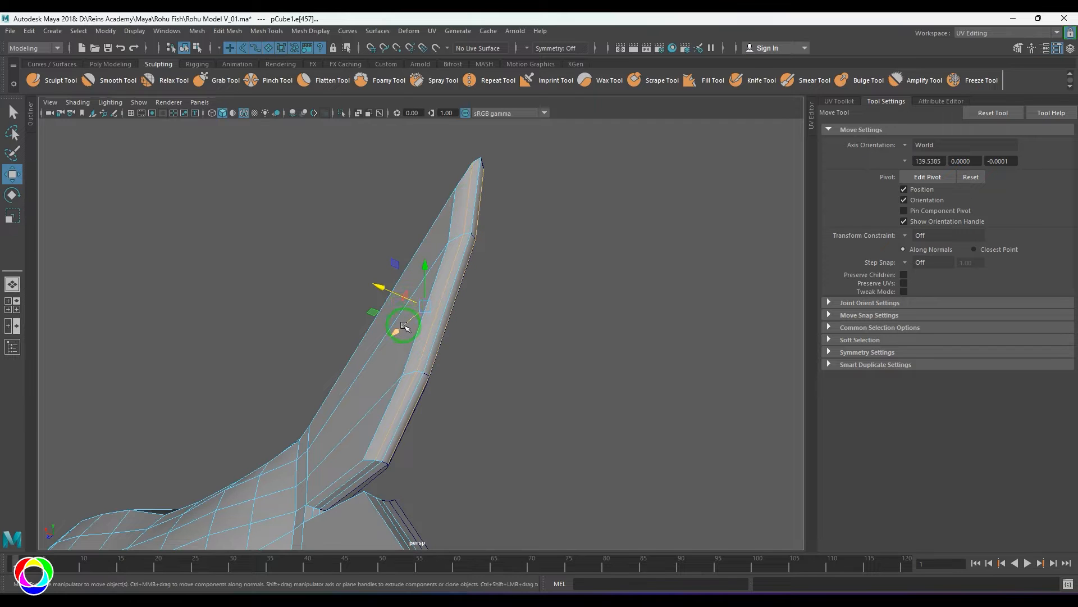
pyautogui.moveTo(405, 326); pyautogui.dragTo(405, 319, button='middle')
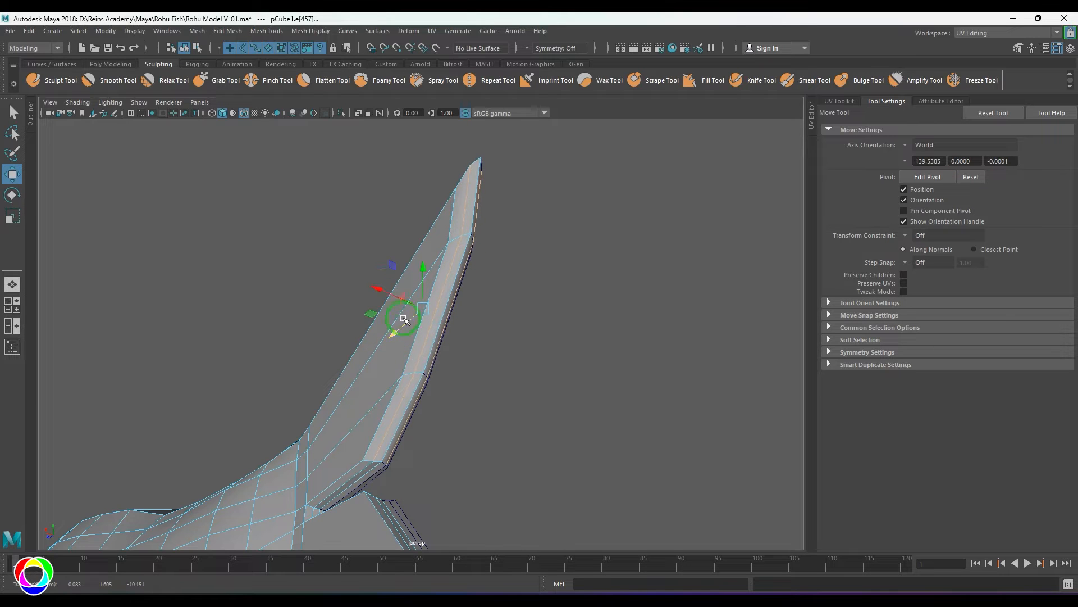
# Move the outer trailing-edge edges of the lower tail-fin lobe towards the centreline in perspective to thin its rear edge
pyautogui.click(451, 226)
pyautogui.moveTo(368, 298); pyautogui.dragTo(395, 380)
pyautogui.click(348, 361)
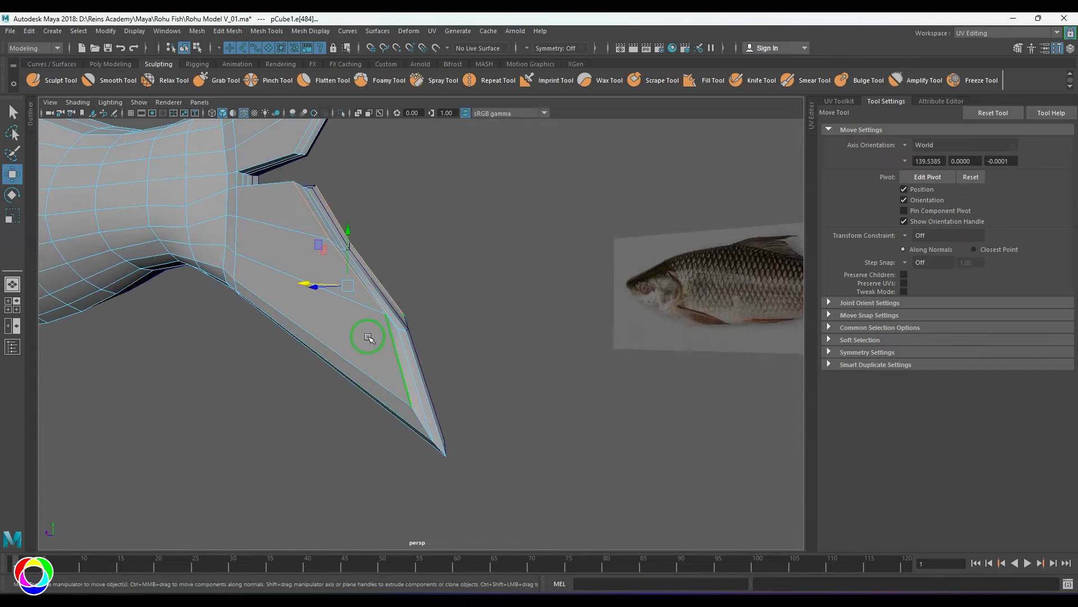
pyautogui.keyDown('alt'); pyautogui.moveTo(368, 337); pyautogui.dragTo(489, 368); pyautogui.keyUp('alt')
pyautogui.moveTo(375, 309); pyautogui.dragTo(393, 275)
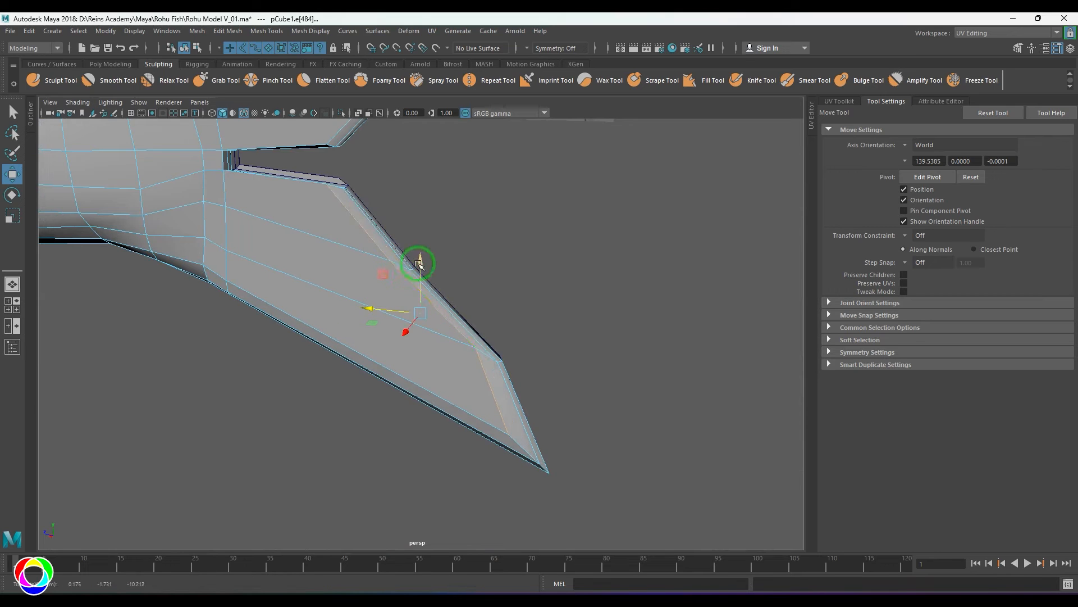
pyautogui.click(357, 193)
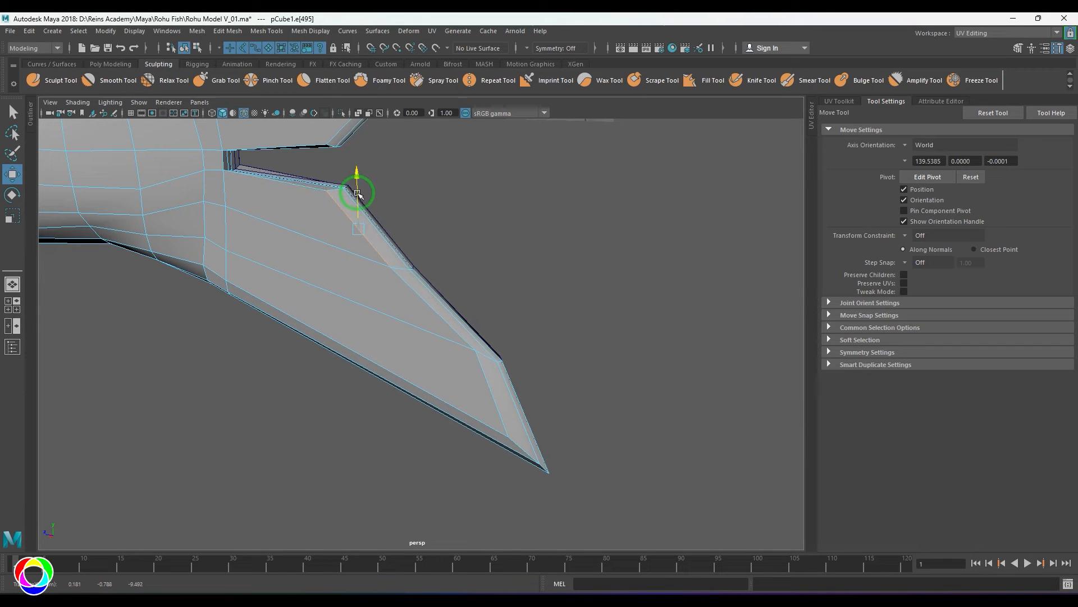
# Adjust the outer vertex at the lower lobe's trailing corner in perspective to refine the thin rear edge
pyautogui.keyDown('alt'); pyautogui.moveTo(359, 240); pyautogui.dragTo(385, 315); pyautogui.keyUp('alt')
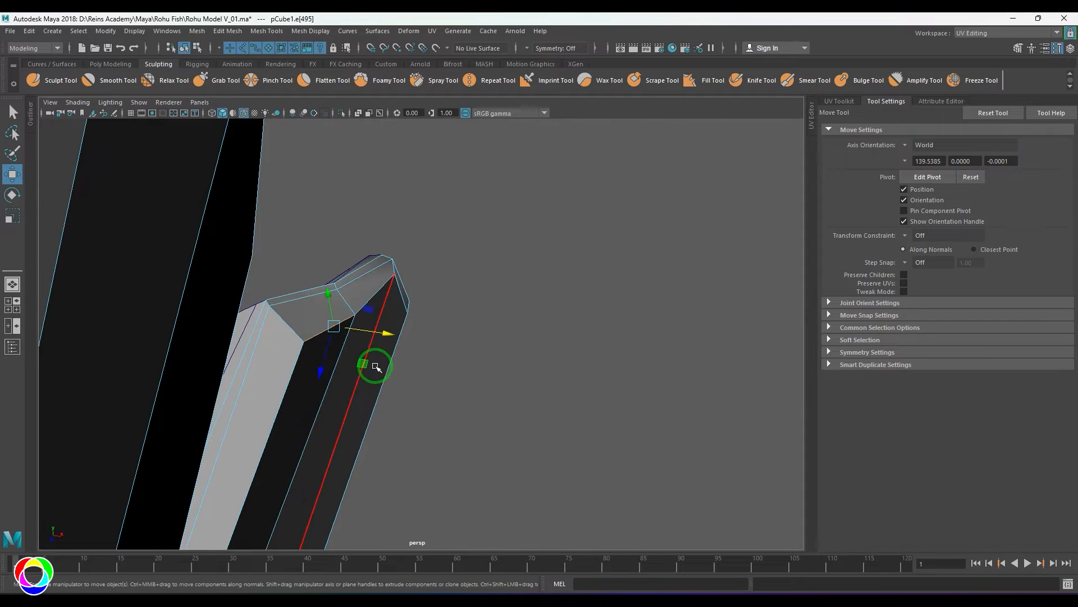
pyautogui.moveTo(375, 367); pyautogui.dragTo(302, 279)
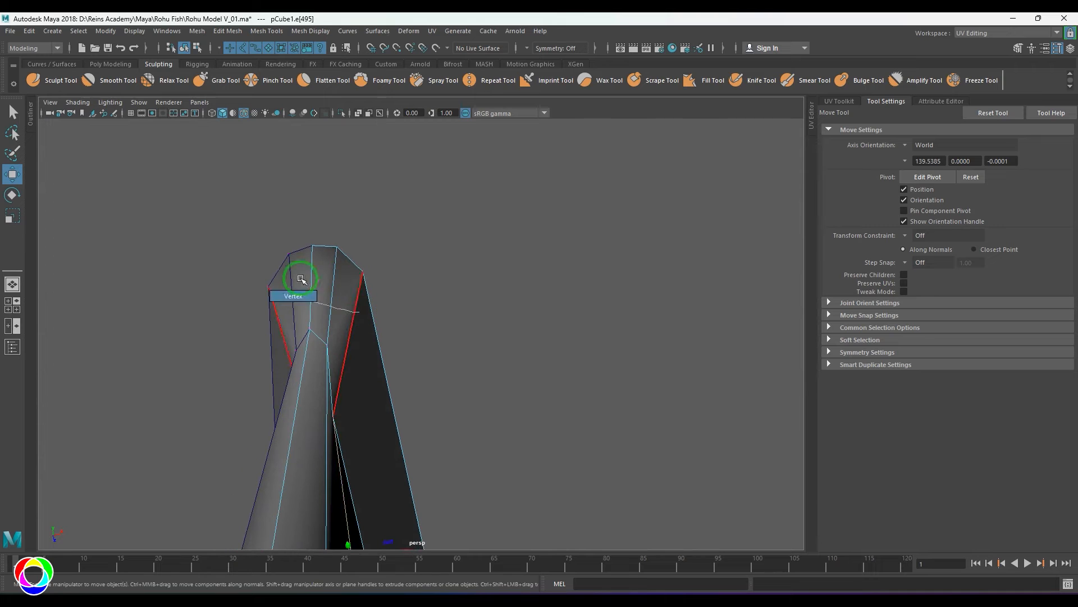
pyautogui.keyDown('alt'); pyautogui.moveTo(368, 300); pyautogui.dragTo(517, 196); pyautogui.keyUp('alt')
pyautogui.click(470, 255)
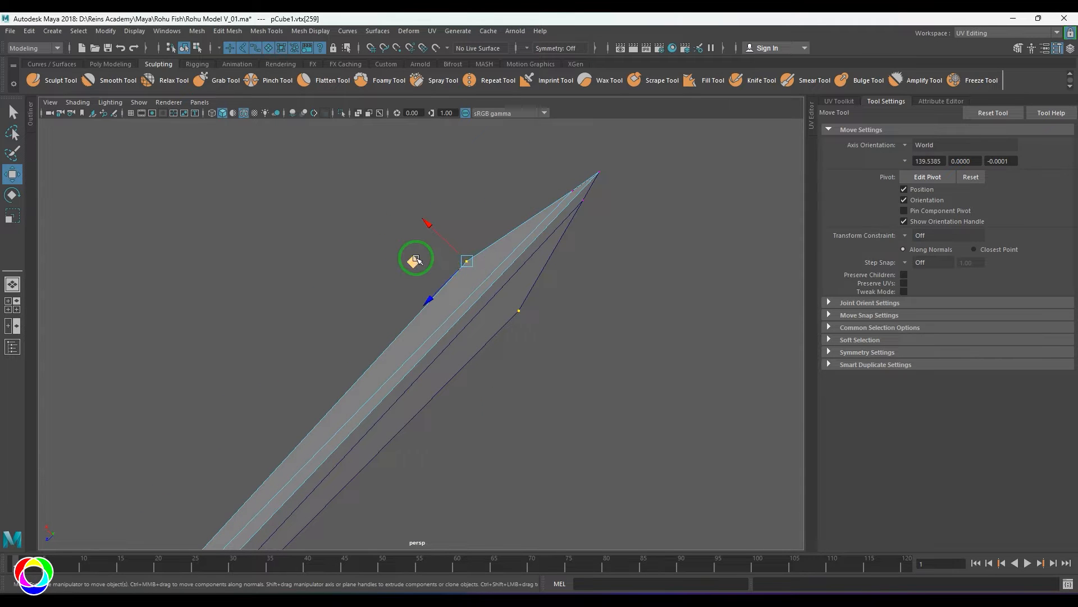
pyautogui.keyDown('alt'); pyautogui.moveTo(414, 261); pyautogui.dragTo(518, 361); pyautogui.keyUp('alt')
# Split the edge rings running along both tail-fin lobes to add a crosswise edge loop midway along each lobe
pyautogui.press('space')
pyautogui.press('space')
pyautogui.scroll(-3, 527, 344)
pyautogui.keyDown('alt'); pyautogui.moveTo(462, 343); pyautogui.dragTo(528, 368, button='middle'); pyautogui.keyUp('alt')
pyautogui.scroll(3, 508, 375)
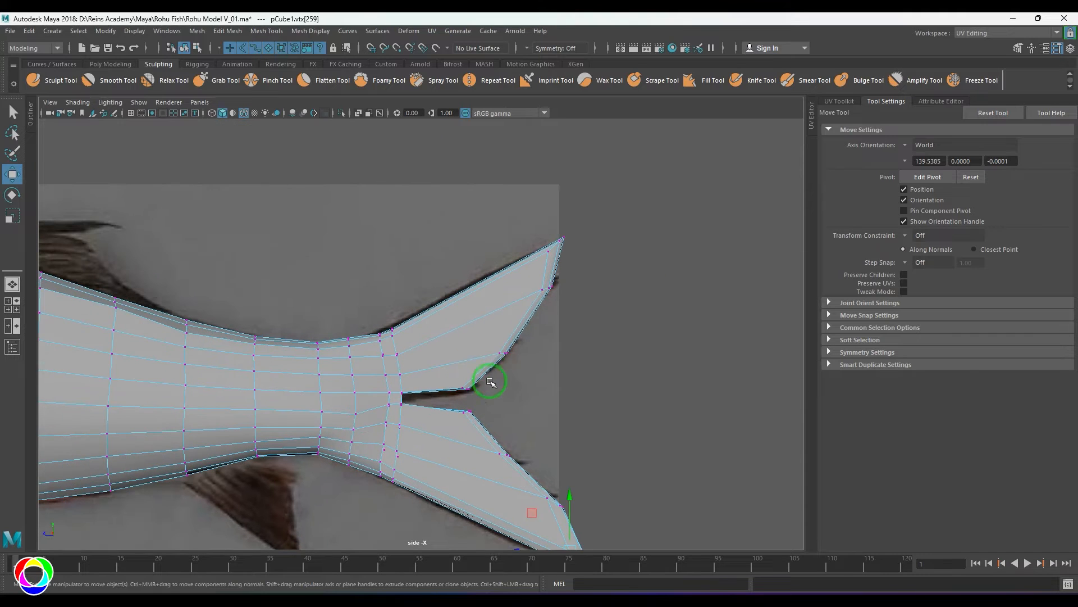
pyautogui.press('4')
pyautogui.press('5')
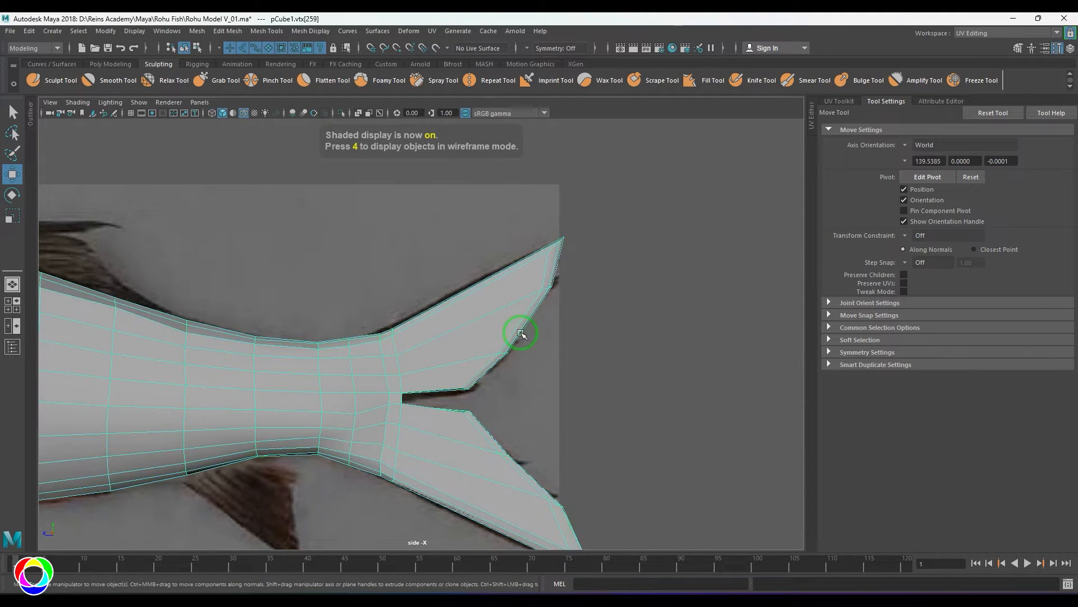
pyautogui.scroll(2, 515, 341)
pyautogui.keyDown('alt'); pyautogui.moveTo(455, 414); pyautogui.dragTo(462, 310, button='middle'); pyautogui.keyUp('alt')
pyautogui.keyDown('shift'); pyautogui.rightClick(487, 223); pyautogui.keyUp('shift')
pyautogui.press('F10')
pyautogui.click(533, 192)
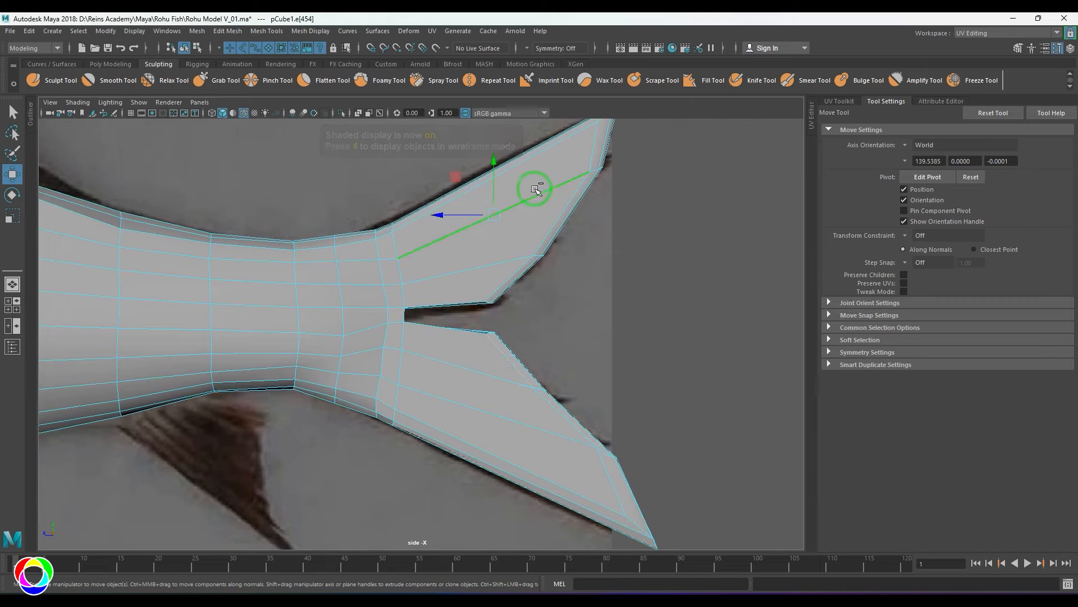
pyautogui.keyDown('ctrl'); pyautogui.moveTo(535, 185); pyautogui.dragTo(487, 344, button='right'); pyautogui.keyUp('ctrl')
pyautogui.click(481, 384)
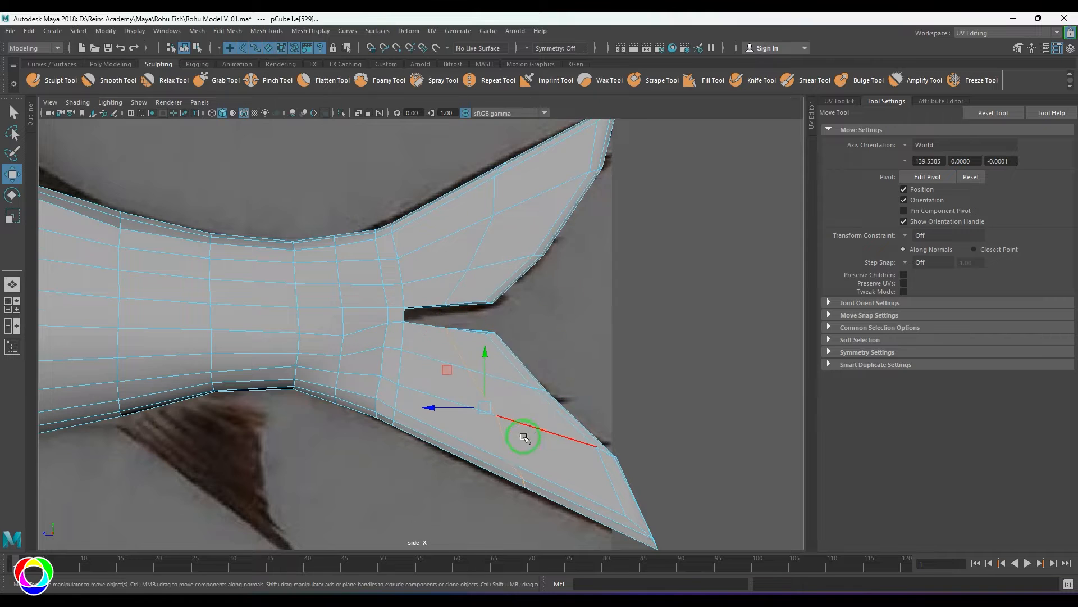
# Move the upper lobe's new loop vertices in the side view to follow the reference outline and the notch edge
pyautogui.keyDown('alt'); pyautogui.moveTo(514, 200); pyautogui.dragTo(506, 282, button='middle'); pyautogui.keyUp('alt')
pyautogui.scroll(1, 505, 282)
pyautogui.press('F9')
pyautogui.scroll(3, 488, 228)
pyautogui.moveTo(514, 174); pyautogui.dragTo(525, 203)
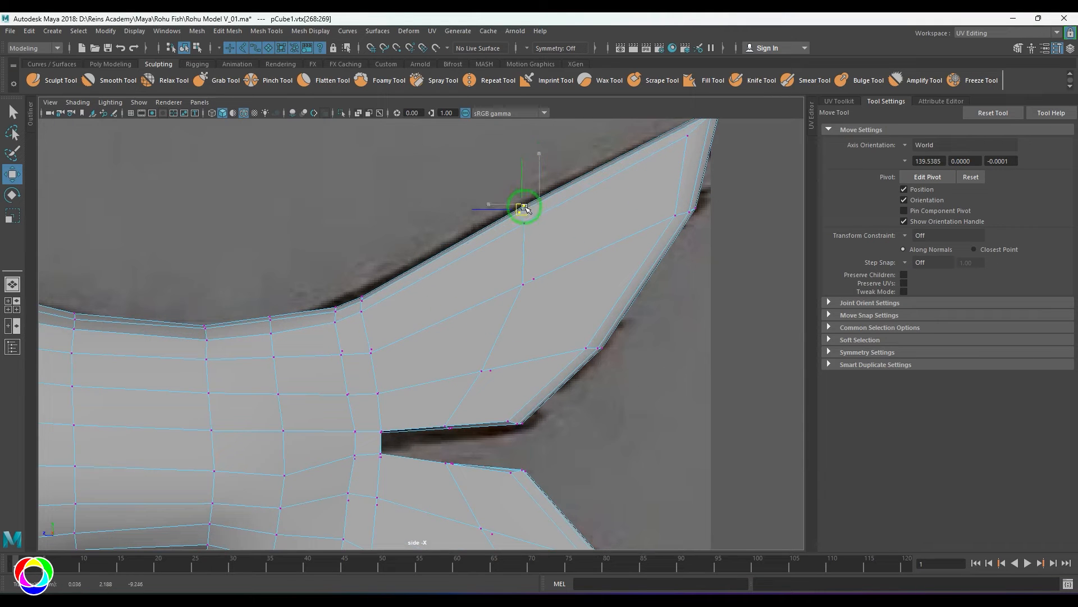
pyautogui.keyDown('alt'); pyautogui.moveTo(517, 210); pyautogui.dragTo(585, 271, button='middle'); pyautogui.keyUp('alt')
pyautogui.keyDown('alt'); pyautogui.moveTo(596, 317); pyautogui.dragTo(631, 185, button='middle'); pyautogui.keyUp('alt')
pyautogui.scroll(5, 539, 331)
pyautogui.moveTo(440, 397)
pyautogui.mouseDown()
pyautogui.moveTo(431, 401)
pyautogui.moveTo(428, 384)
pyautogui.mouseUp()
pyautogui.moveTo(431, 400); pyautogui.dragTo(426, 404)
pyautogui.keyDown('alt'); pyautogui.moveTo(451, 419); pyautogui.dragTo(493, 246, button='middle'); pyautogui.keyUp('alt')
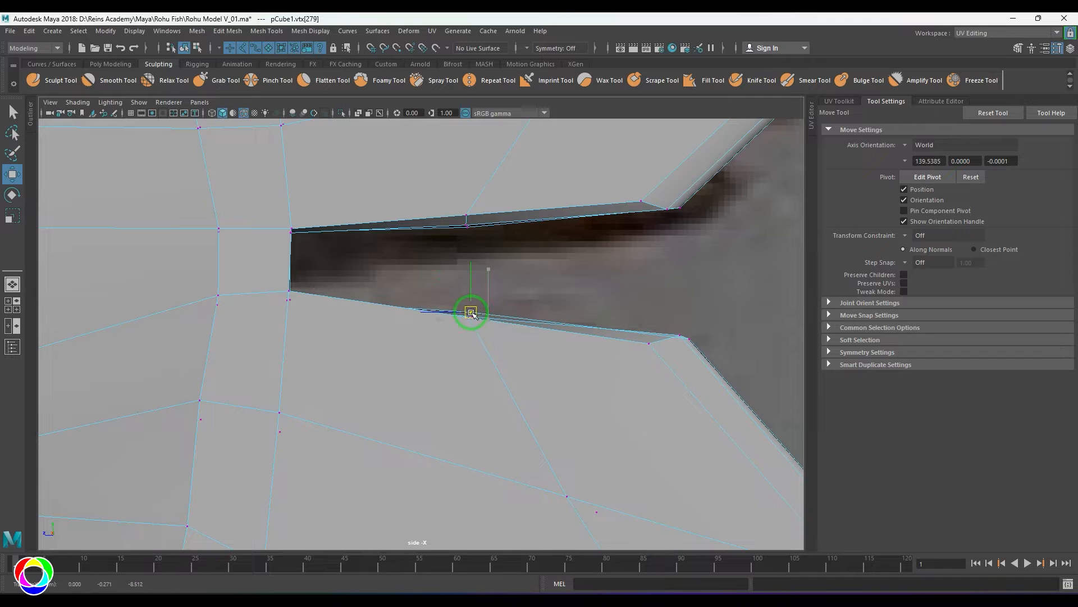
# Adjust the new loop's vertices on the lower lobe's notch edge in the side view
pyautogui.moveTo(484, 324); pyautogui.dragTo(471, 305)
pyautogui.scroll(5, 474, 308)
pyautogui.click(514, 306)
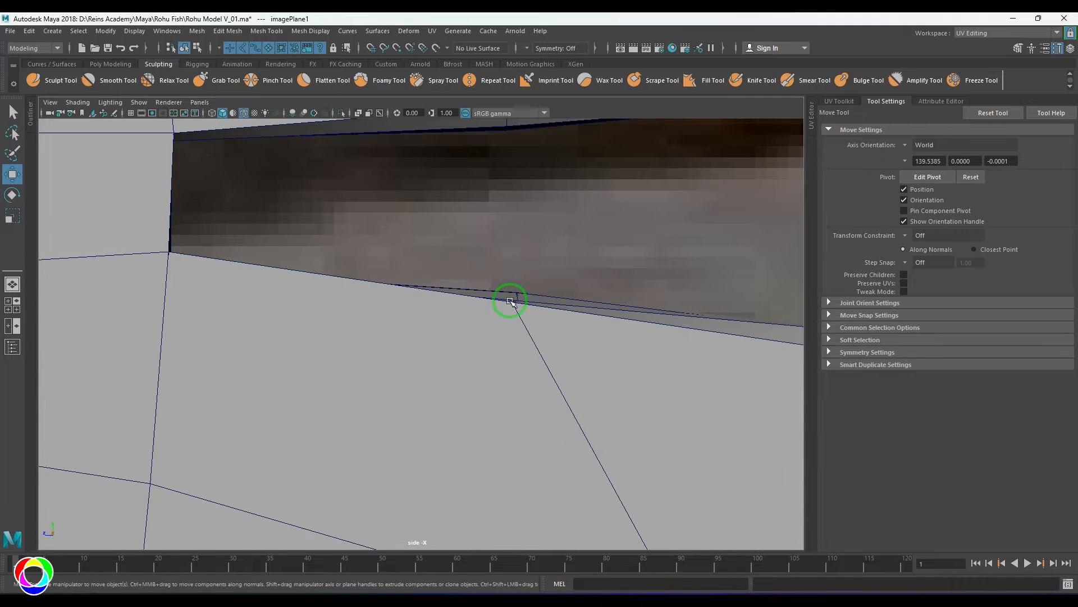
pyautogui.press('F8')
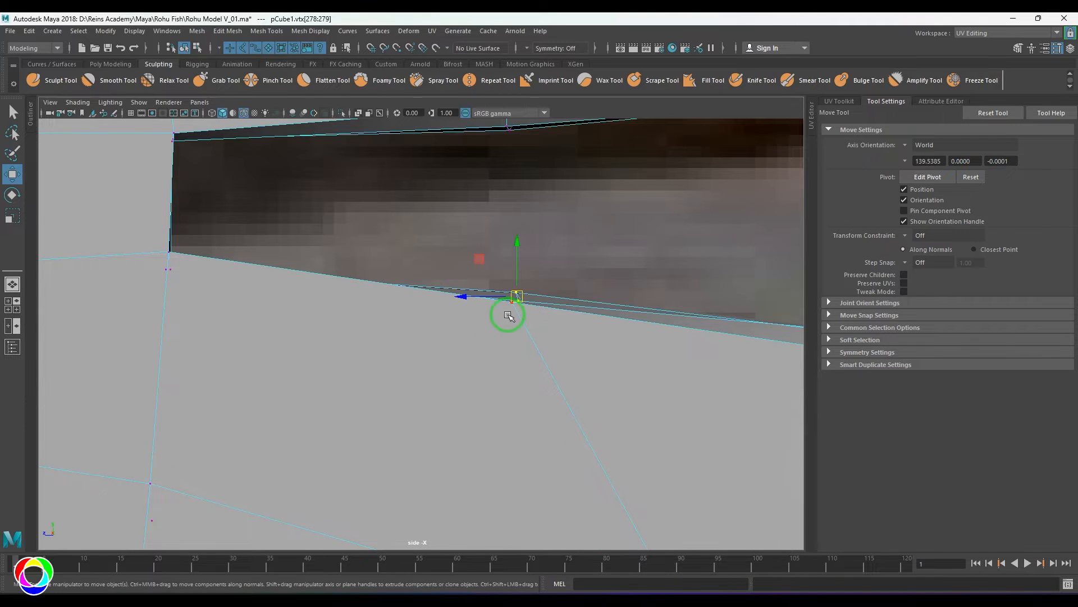
pyautogui.press('q')
pyautogui.press('w')
pyautogui.moveTo(511, 303)
pyautogui.mouseDown()
pyautogui.moveTo(516, 317)
pyautogui.moveTo(512, 295)
pyautogui.mouseUp()
pyautogui.click(518, 293)
pyautogui.click(519, 308)
pyautogui.press('4')
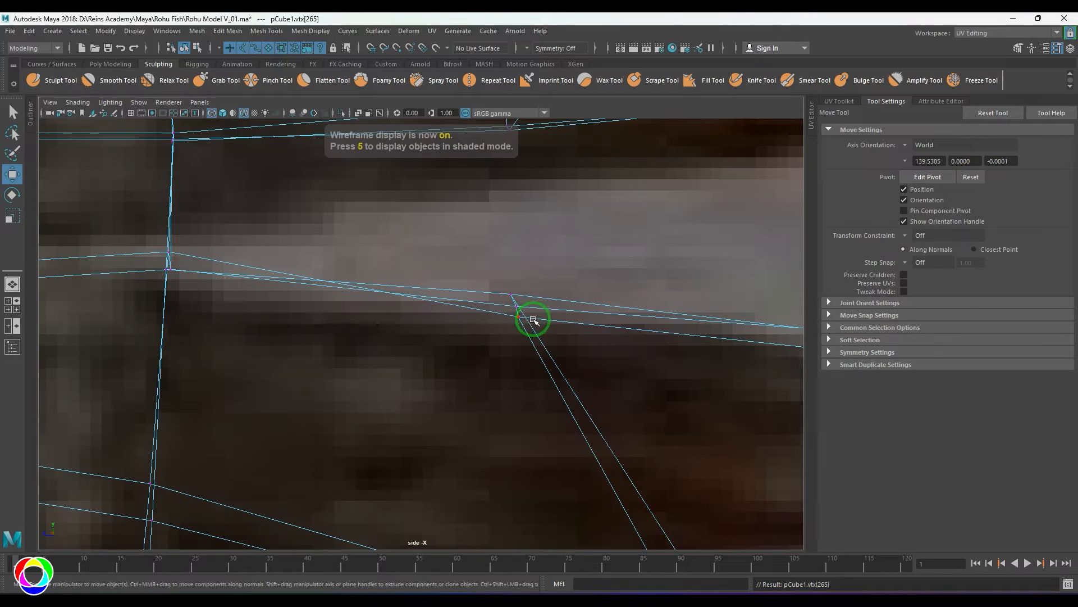
# Shift the lower lobe's new loop vertices and its trailing-corner vertices in the side view to match the reference fin
pyautogui.scroll(-4, 529, 316)
pyautogui.press('5')
pyautogui.scroll(-3, 440, 344)
pyautogui.scroll(2, 503, 380)
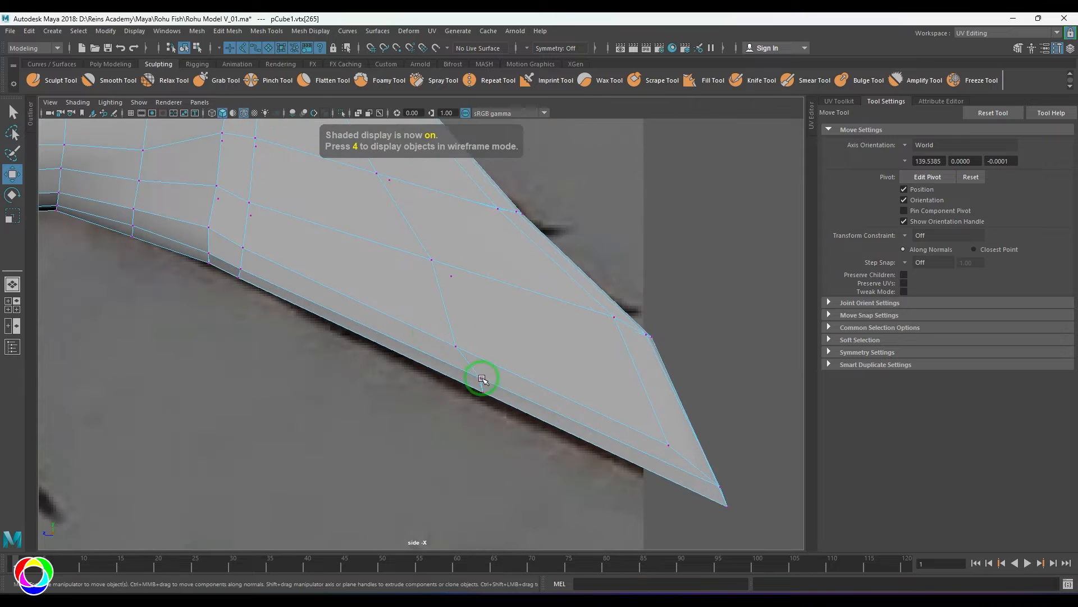
pyautogui.moveTo(499, 423); pyautogui.dragTo(465, 373)
pyautogui.moveTo(482, 384); pyautogui.dragTo(462, 382)
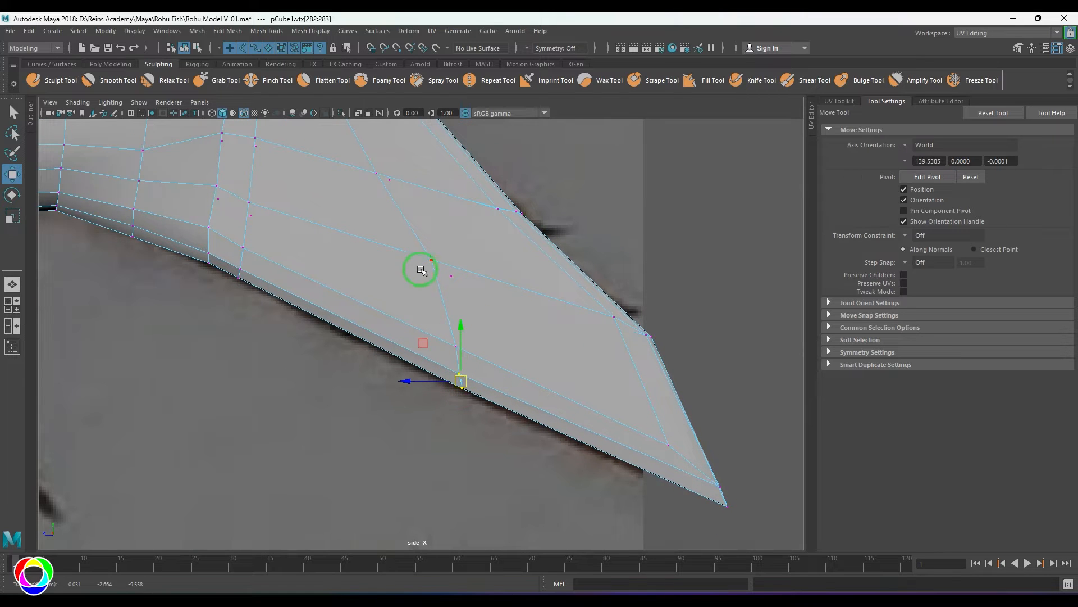
pyautogui.click(433, 254)
pyautogui.hotkey('ctrl', 'z')
pyautogui.click(433, 264)
pyautogui.moveTo(431, 259); pyautogui.dragTo(422, 259)
pyautogui.scroll(1, 646, 337)
pyautogui.keyDown('alt'); pyautogui.moveTo(660, 342); pyautogui.dragTo(614, 339, button='middle'); pyautogui.keyUp('alt')
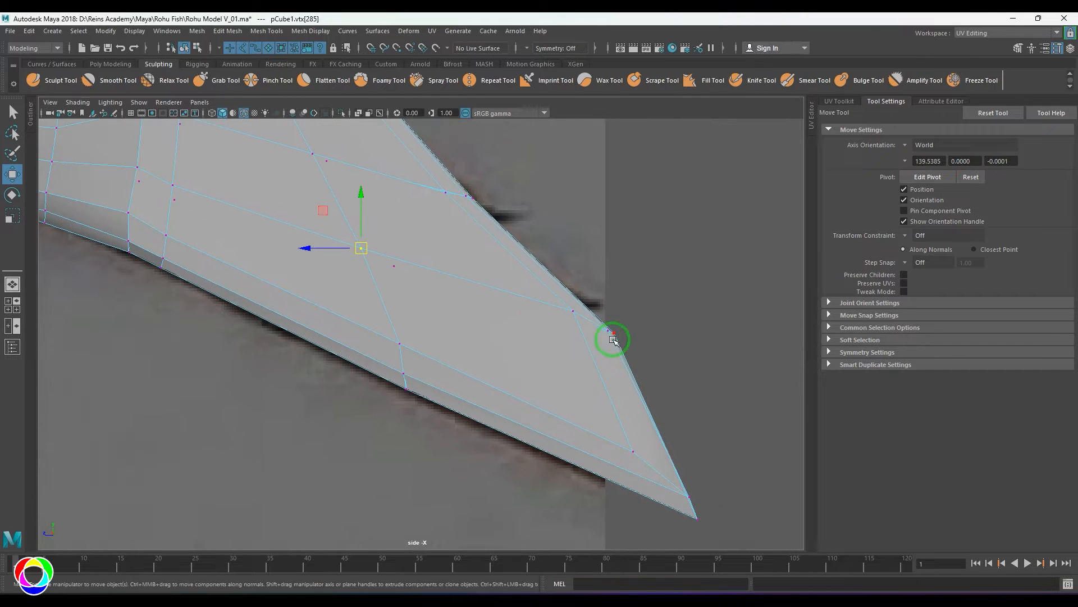
pyautogui.click(613, 337)
pyautogui.moveTo(614, 334); pyautogui.dragTo(602, 310)
# Examine the forked tail fin in the perspective and side views, focusing on the notch between the lobes
pyautogui.scroll(-5, 506, 290)
pyautogui.keyDown('alt'); pyautogui.moveTo(500, 288); pyautogui.dragTo(579, 364, button='middle'); pyautogui.keyUp('alt')
pyautogui.scroll(5, 513, 339)
pyautogui.press('space')
pyautogui.press('space')
pyautogui.keyDown('alt'); pyautogui.moveTo(506, 313); pyautogui.dragTo(572, 294); pyautogui.keyUp('alt')
pyautogui.press('space')
pyautogui.press('space')
pyautogui.press('space')
pyautogui.moveTo(517, 341); pyautogui.dragTo(495, 332)
pyautogui.keyDown('alt'); pyautogui.moveTo(495, 332); pyautogui.dragTo(500, 303, button='middle'); pyautogui.keyUp('alt')
pyautogui.press('space')
pyautogui.moveTo(501, 303); pyautogui.dragTo(530, 308)
pyautogui.keyDown('alt'); pyautogui.moveTo(500, 337); pyautogui.dragTo(448, 395, button='middle'); pyautogui.keyUp('alt')
pyautogui.scroll(5, 438, 396)
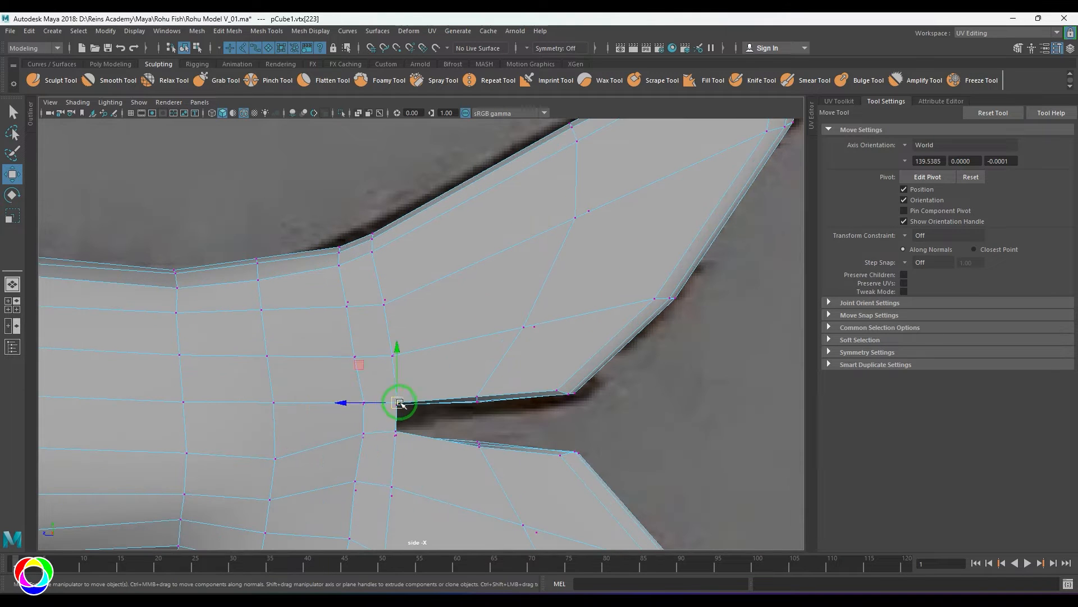
# Raise the outer vertices along the upper lobe's notch edge in the side view to slope the rim of the notch
pyautogui.moveTo(399, 402); pyautogui.dragTo(396, 398)
pyautogui.click(477, 398)
pyautogui.moveTo(477, 398); pyautogui.dragTo(480, 385)
pyautogui.click(556, 390)
pyautogui.moveTo(557, 391)
pyautogui.mouseDown()
pyautogui.moveTo(557, 374)
pyautogui.moveTo(571, 383)
pyautogui.mouseUp()
pyautogui.press('Right')
pyautogui.click(571, 396)
pyautogui.click(479, 403)
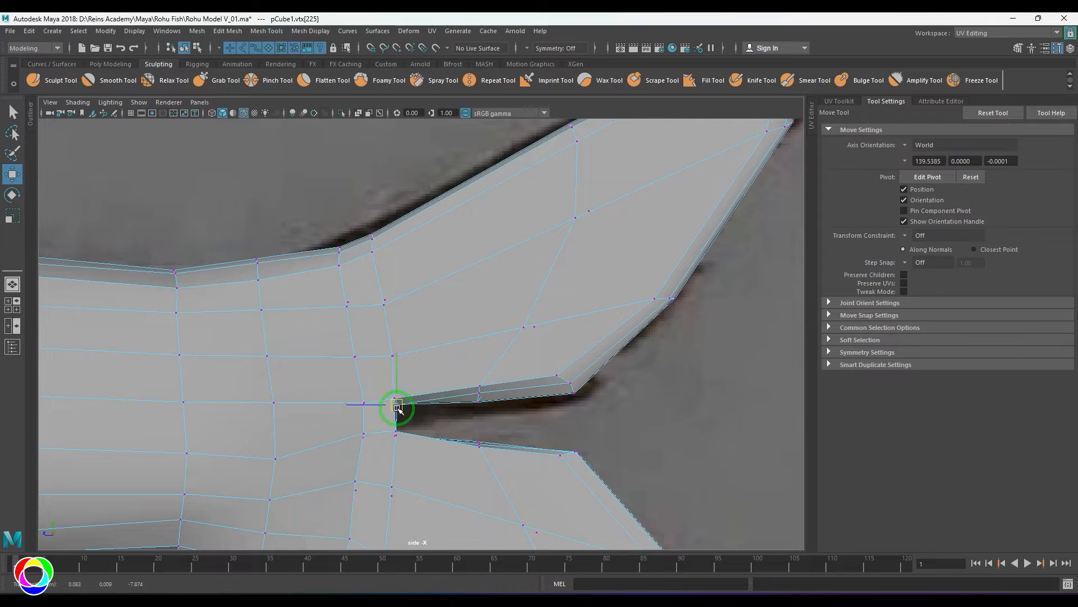
# Shift the vertices at the inner end of the tail-fin notch in the side view to shape its rim
pyautogui.press('4')
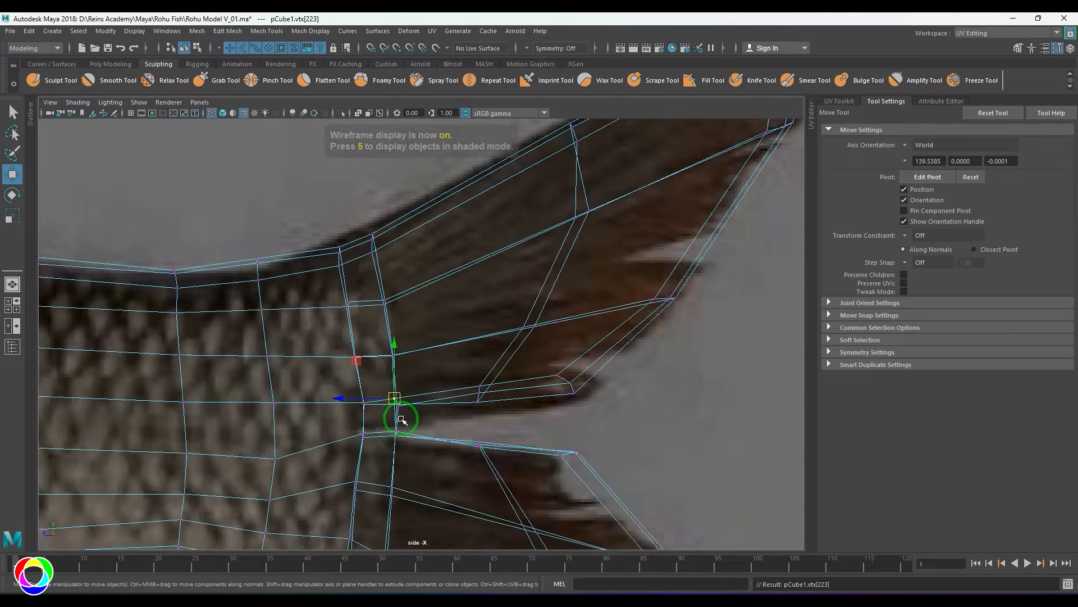
pyautogui.scroll(6, 400, 414)
pyautogui.click(392, 341)
pyautogui.moveTo(395, 342); pyautogui.dragTo(407, 358)
pyautogui.scroll(1, 409, 359)
pyautogui.keyDown('alt'); pyautogui.moveTo(408, 359); pyautogui.dragTo(419, 293, button='middle'); pyautogui.keyUp('alt')
pyautogui.moveTo(397, 369)
pyautogui.mouseDown()
pyautogui.moveTo(421, 350)
pyautogui.moveTo(390, 369)
pyautogui.moveTo(409, 355)
pyautogui.mouseUp()
pyautogui.click(406, 375)
pyautogui.click(402, 369)
pyautogui.click(401, 364)
pyautogui.press('5')
pyautogui.click(410, 350)
pyautogui.click(411, 350)
pyautogui.click(649, 396)
# Bevel the middle crosswise edge loop of the upper and lower tail-fin lobes in perspective
pyautogui.scroll(-5, 618, 388)
pyautogui.keyDown('alt'); pyautogui.moveTo(538, 507); pyautogui.dragTo(483, 359, button='middle'); pyautogui.keyUp('alt')
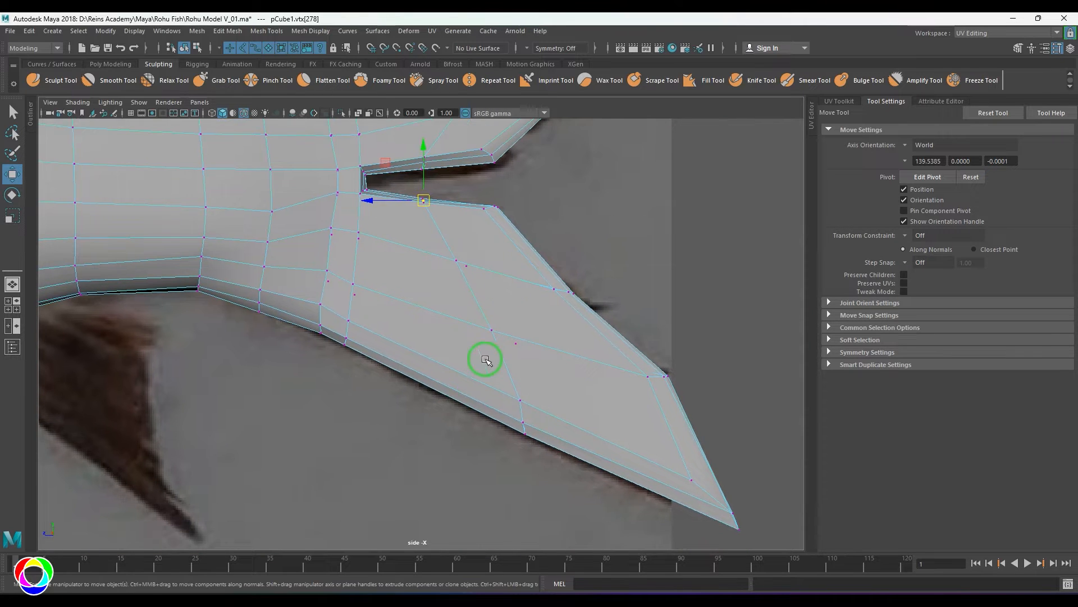
pyautogui.moveTo(483, 359); pyautogui.dragTo(508, 343, button='right')
pyautogui.press('space')
pyautogui.moveTo(508, 363); pyautogui.dragTo(490, 302)
pyautogui.keyDown('alt'); pyautogui.moveTo(489, 302); pyautogui.dragTo(478, 354, button='middle'); pyautogui.keyUp('alt')
pyautogui.moveTo(478, 354); pyautogui.dragTo(465, 298, button='right')
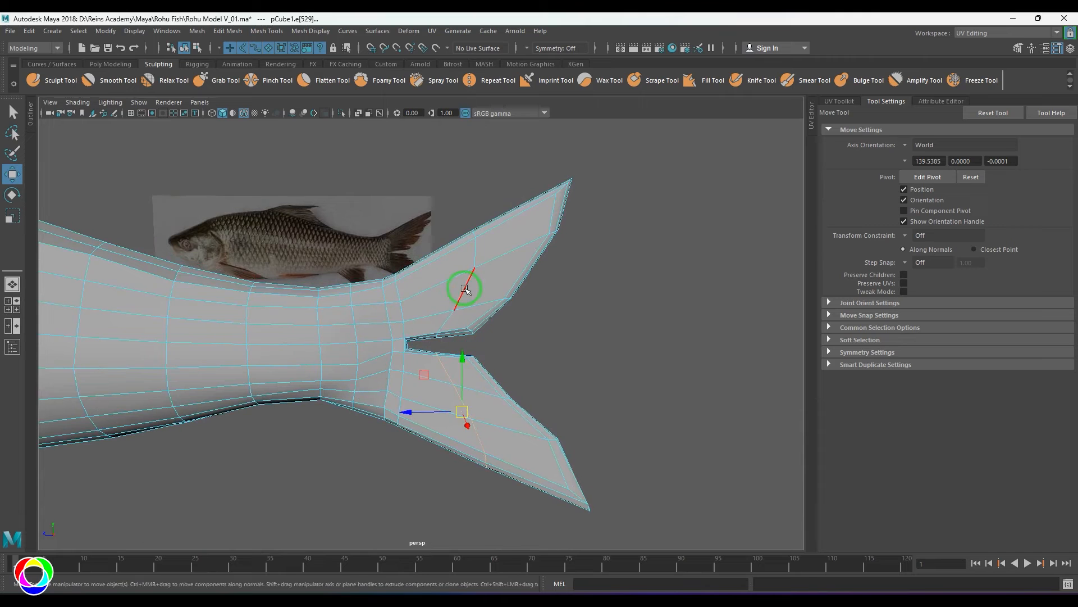
pyautogui.hotkey('ctrl', 'b')
pyautogui.doubleClick(446, 375)
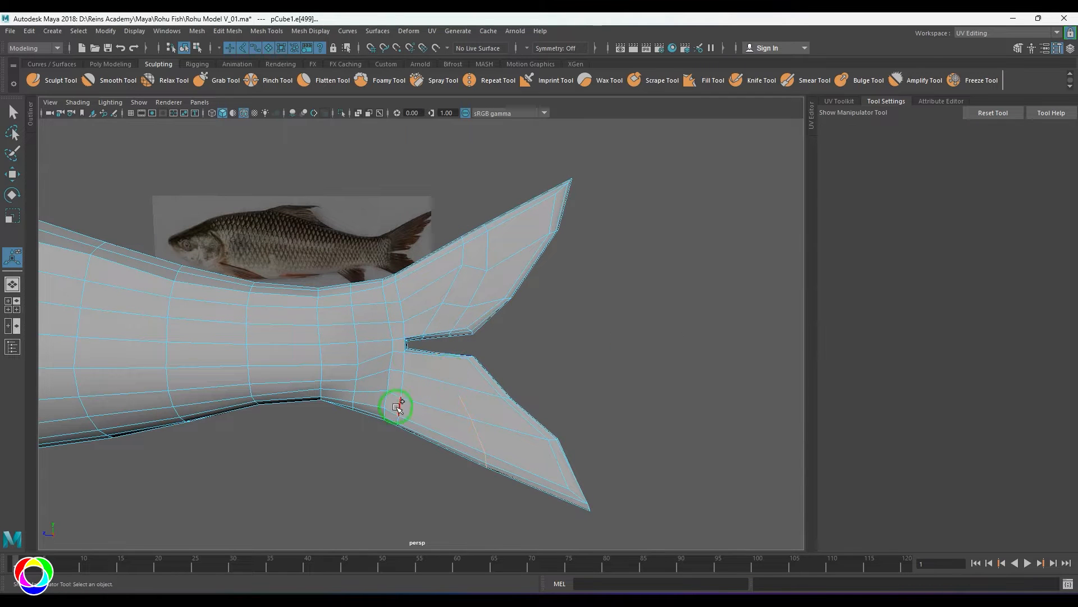
pyautogui.hotkey('ctrl', 'b')
# Reposition the upper lobe's bevelled loop vertices in the side view to space the two loops across the lobe
pyautogui.press('space')
pyautogui.moveTo(496, 364); pyautogui.dragTo(551, 362)
pyautogui.keyDown('alt'); pyautogui.moveTo(489, 272); pyautogui.dragTo(485, 531, button='middle'); pyautogui.keyUp('alt')
pyautogui.press('q')
pyautogui.moveTo(484, 335); pyautogui.dragTo(444, 332, button='right')
pyautogui.moveTo(441, 195); pyautogui.dragTo(399, 276)
pyautogui.press('w')
pyautogui.moveTo(493, 193); pyautogui.dragTo(528, 229)
pyautogui.moveTo(518, 221); pyautogui.dragTo(541, 199)
pyautogui.moveTo(452, 269); pyautogui.dragTo(427, 309)
pyautogui.moveTo(498, 270); pyautogui.dragTo(540, 276)
pyautogui.keyDown('alt'); pyautogui.moveTo(470, 361); pyautogui.dragTo(514, 283, button='middle'); pyautogui.keyUp('alt')
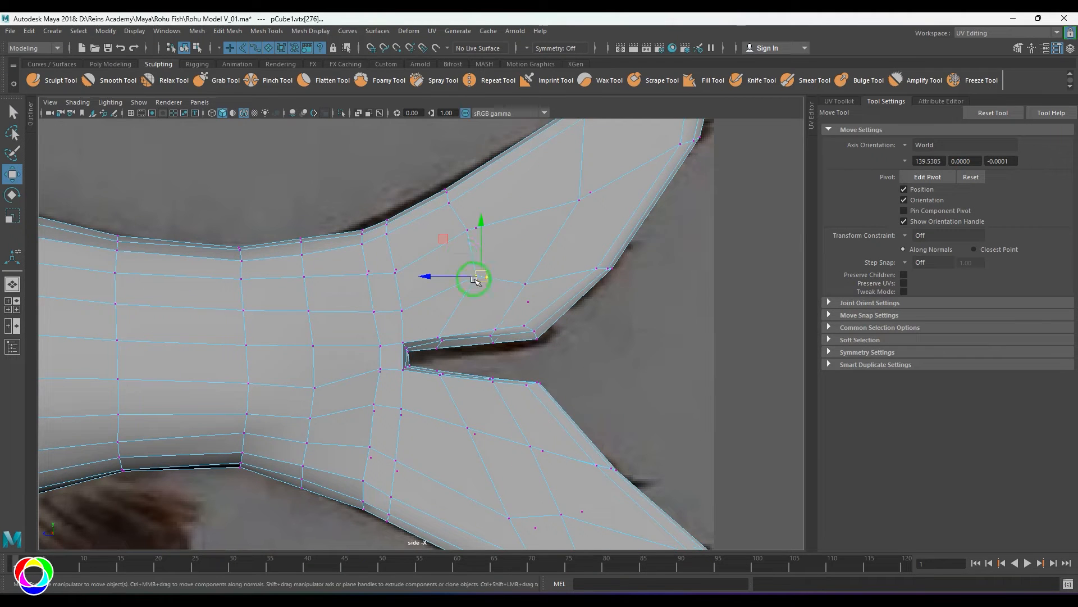
pyautogui.moveTo(475, 279); pyautogui.dragTo(464, 298)
pyautogui.moveTo(515, 275); pyautogui.dragTo(535, 293)
pyautogui.moveTo(526, 285); pyautogui.dragTo(528, 279)
# Move the lower lobe's inner loop vertices forward in the side view to spread the bevelled loops apart
pyautogui.keyDown('alt'); pyautogui.moveTo(533, 343); pyautogui.dragTo(577, 213, button='middle'); pyautogui.keyUp('alt')
pyautogui.moveTo(496, 288); pyautogui.dragTo(528, 312)
pyautogui.moveTo(509, 302); pyautogui.dragTo(502, 300)
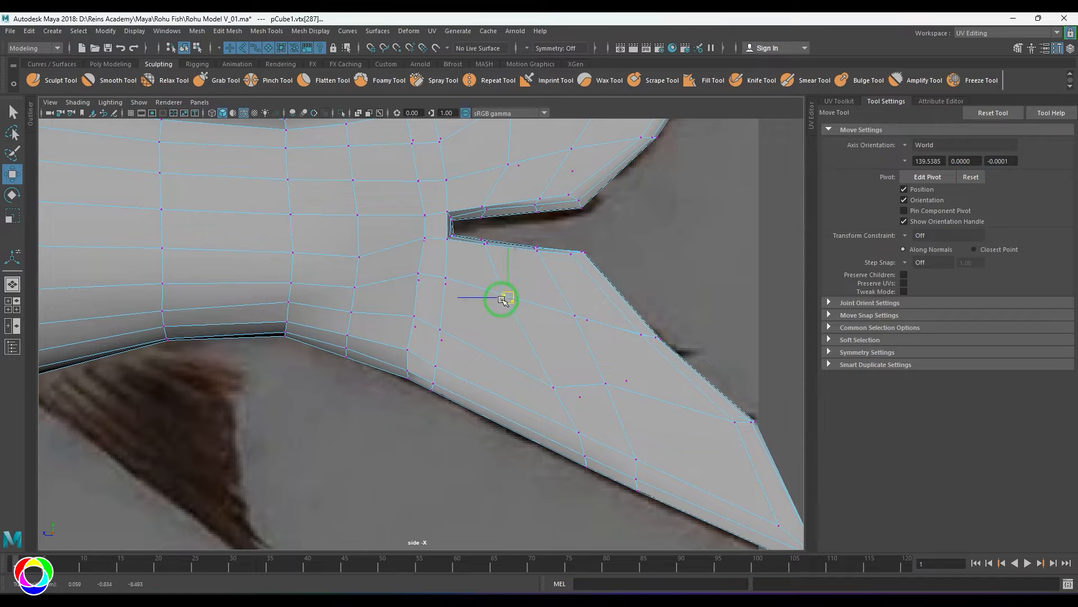
pyautogui.moveTo(540, 366); pyautogui.dragTo(508, 359)
pyautogui.moveTo(555, 415); pyautogui.dragTo(598, 480)
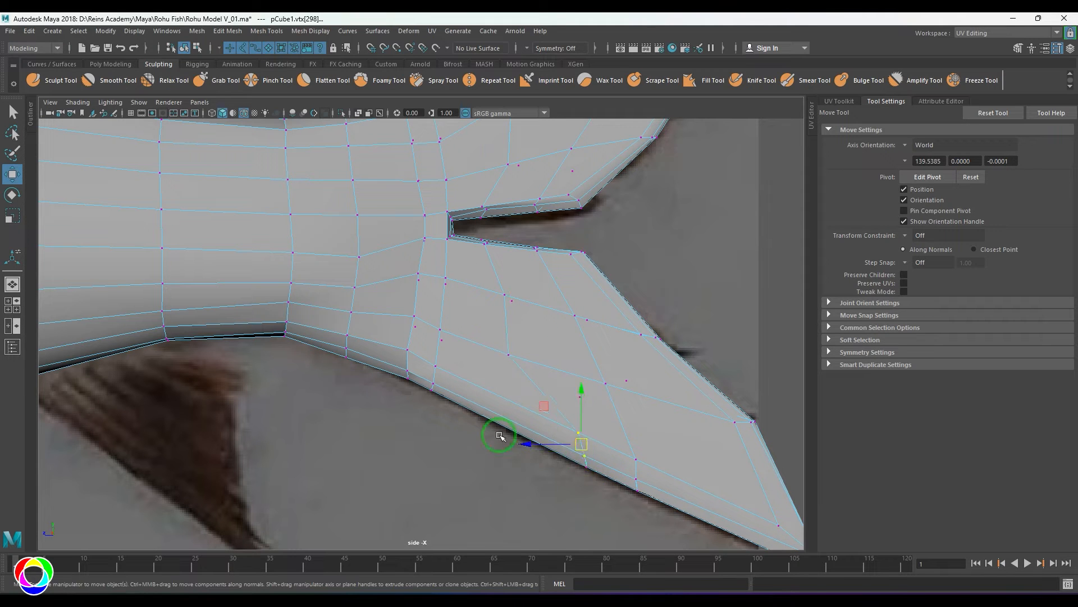
pyautogui.moveTo(563, 447); pyautogui.dragTo(603, 478)
pyautogui.moveTo(586, 460)
pyautogui.mouseDown()
pyautogui.moveTo(513, 427)
pyautogui.moveTo(593, 443)
pyautogui.mouseUp()
pyautogui.moveTo(579, 433); pyautogui.dragTo(508, 395)
pyautogui.scroll(-3, 583, 412)
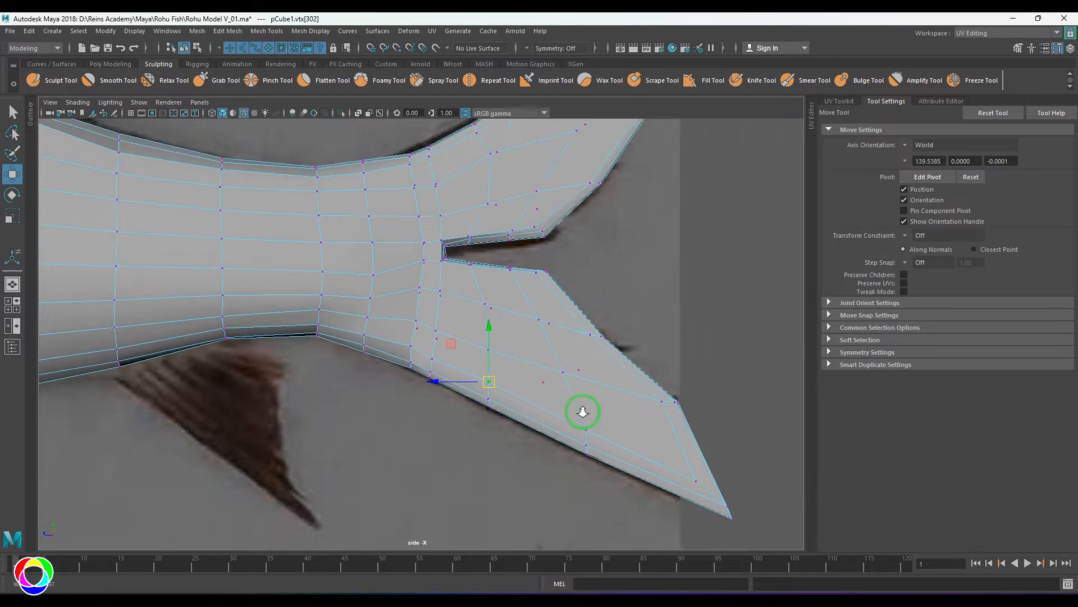
pyautogui.scroll(-1, 583, 412)
# Align the inner loop's middle vertices on the upper lobe in the side view and check the shape in perspective
pyautogui.keyDown('alt'); pyautogui.moveTo(600, 377); pyautogui.dragTo(582, 464, button='middle'); pyautogui.keyUp('alt')
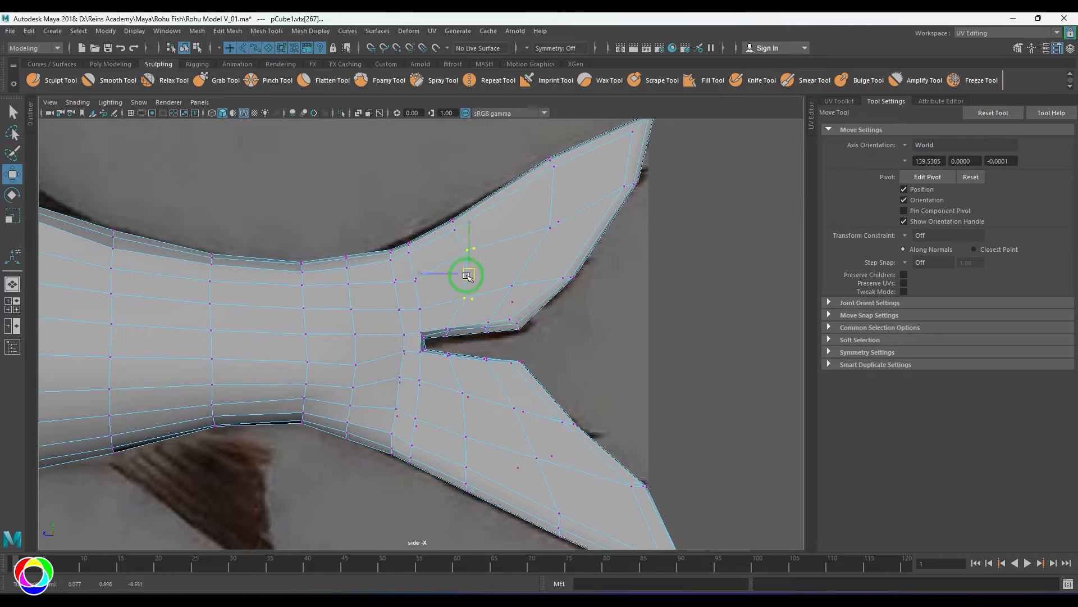
pyautogui.moveTo(526, 154); pyautogui.dragTo(565, 129, button='right')
pyautogui.keyDown('alt'); pyautogui.moveTo(525, 385); pyautogui.dragTo(555, 388, button='middle'); pyautogui.keyUp('alt')
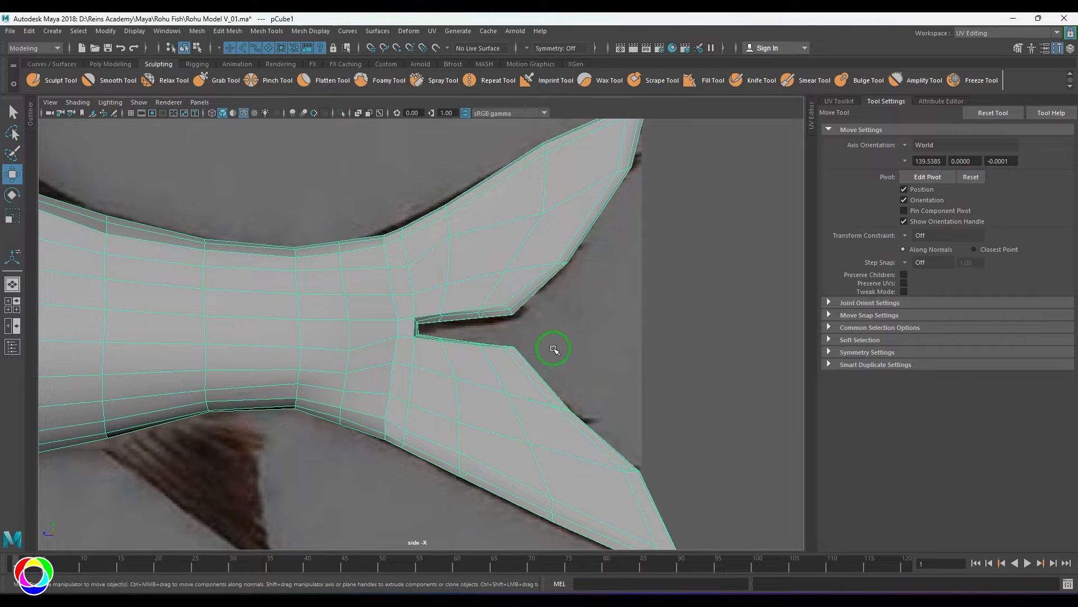
pyautogui.keyDown('alt'); pyautogui.moveTo(553, 348); pyautogui.dragTo(554, 384, button='middle'); pyautogui.keyUp('alt')
pyautogui.moveTo(542, 346); pyautogui.dragTo(498, 343, button='right')
pyautogui.press('q')
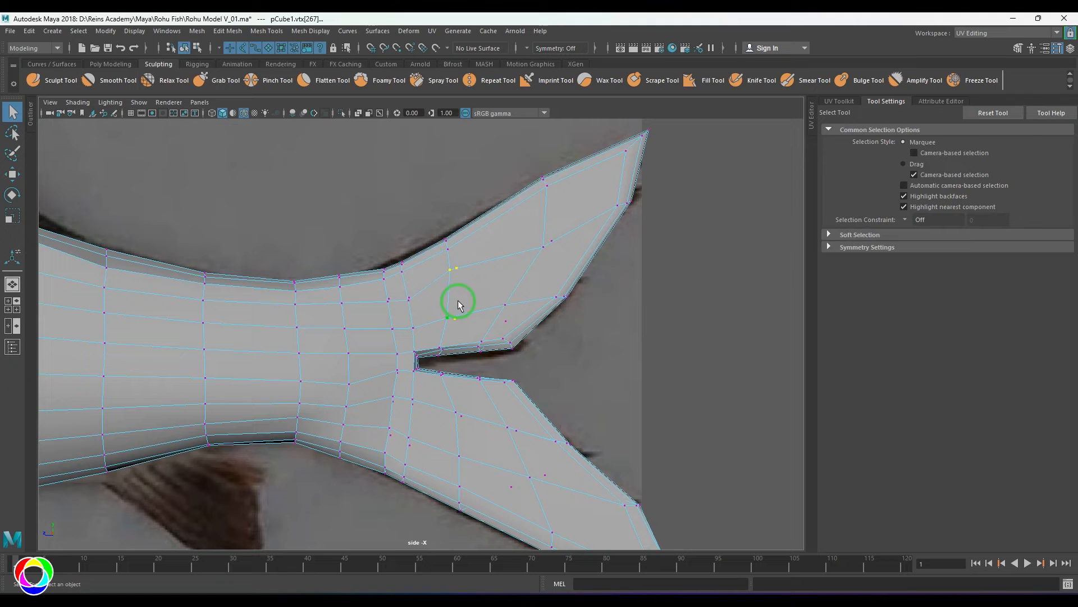
pyautogui.click(449, 274)
pyautogui.press('w')
pyautogui.press('space')
pyautogui.moveTo(468, 325); pyautogui.dragTo(470, 310)
pyautogui.keyDown('alt'); pyautogui.moveTo(471, 313); pyautogui.dragTo(491, 305); pyautogui.keyUp('alt')
# Insert an edge loop between the two existing crosswise loops on each tail-fin lobe
pyautogui.press('space')
pyautogui.keyDown('shift'); pyautogui.moveTo(531, 233); pyautogui.dragTo(485, 230, button='right'); pyautogui.keyUp('shift')
pyautogui.click(476, 418)
pyautogui.press('w')
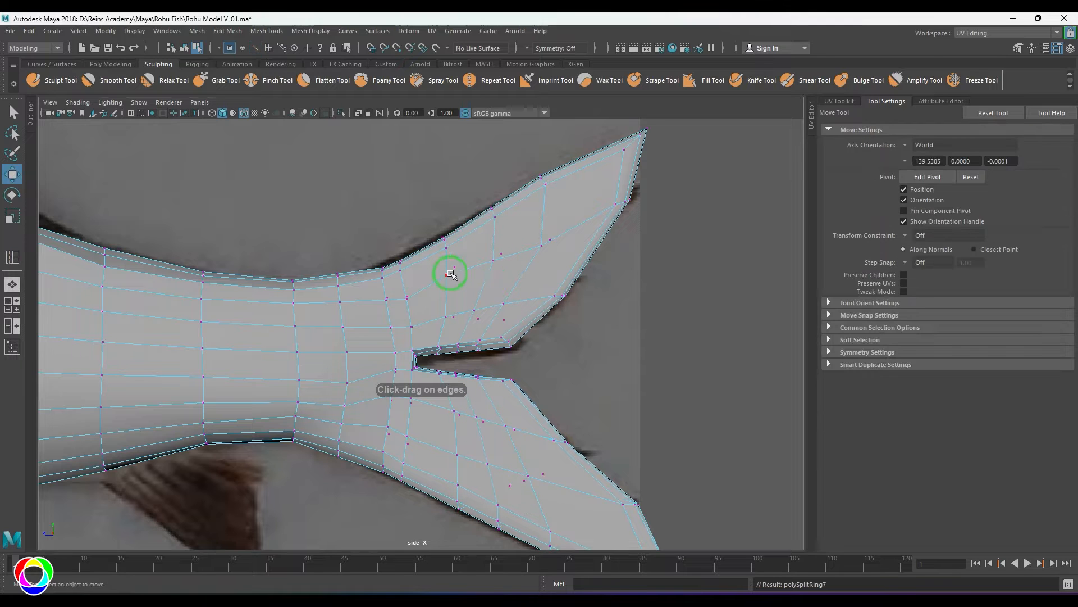
# Insert another edge loop on each lobe between the outermost crosswise loop and the fin tip
pyautogui.keyDown('alt'); pyautogui.moveTo(494, 256); pyautogui.dragTo(460, 283, button='middle'); pyautogui.keyUp('alt')
pyautogui.moveTo(505, 284); pyautogui.dragTo(542, 244, button='right')
pyautogui.keyDown('shift'); pyautogui.moveTo(556, 215); pyautogui.dragTo(497, 231, button='right'); pyautogui.keyUp('shift')
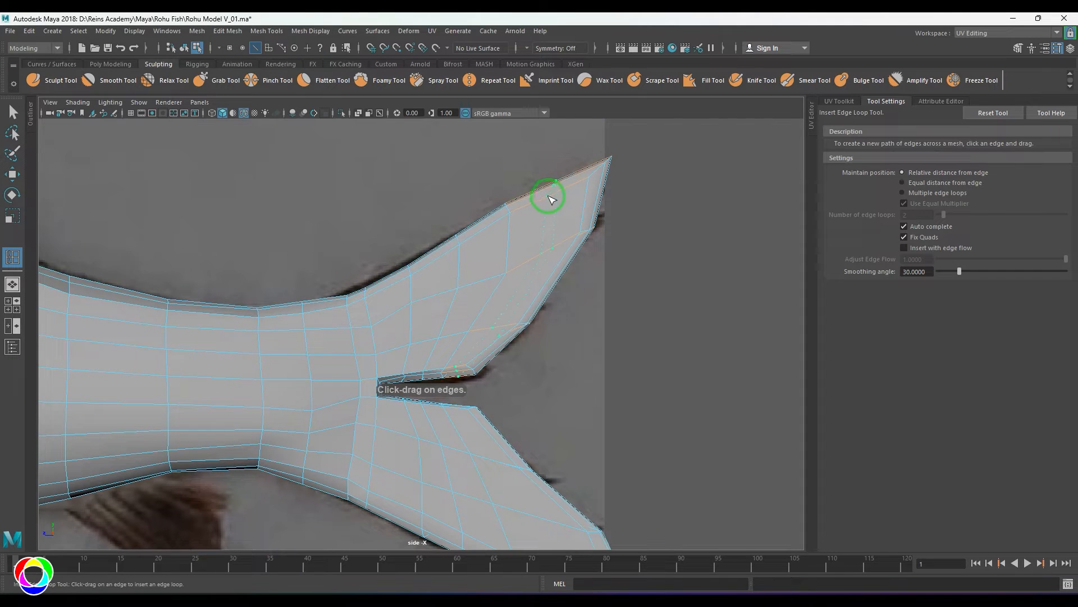
pyautogui.keyDown('alt'); pyautogui.moveTo(541, 488); pyautogui.dragTo(525, 326, button='middle'); pyautogui.keyUp('alt')
pyautogui.click(517, 360)
pyautogui.press('w')
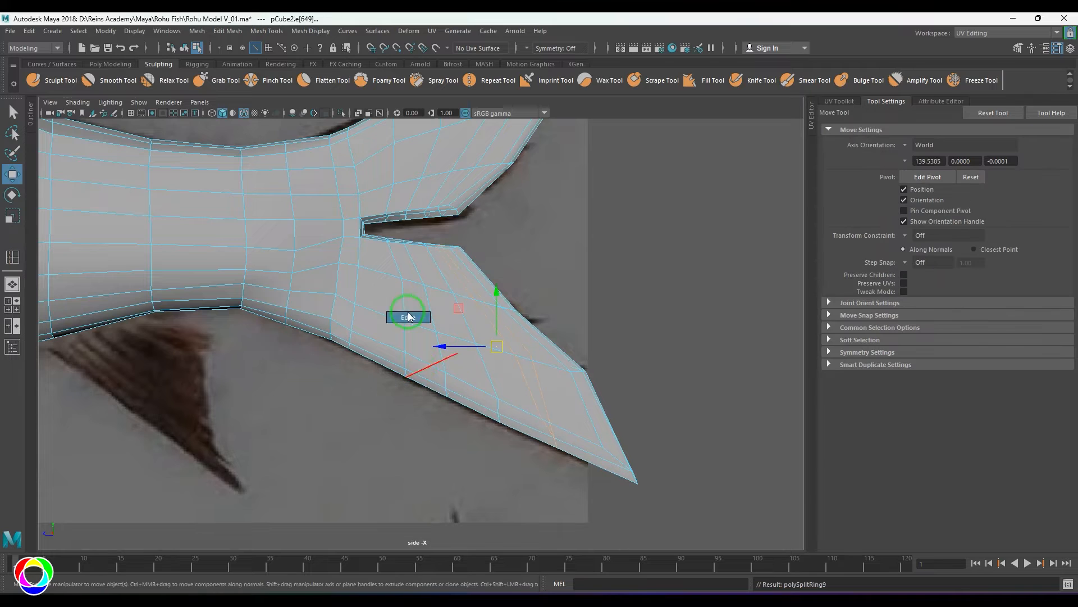
# Slide the crosswise edge loops on the lower tail lobe with the Slide Edge tool to even out their spacing
pyautogui.keyDown('shift'); pyautogui.moveTo(460, 281); pyautogui.dragTo(454, 371, button='right'); pyautogui.keyUp('shift')
pyautogui.moveTo(439, 349); pyautogui.dragTo(417, 345, button='middle')
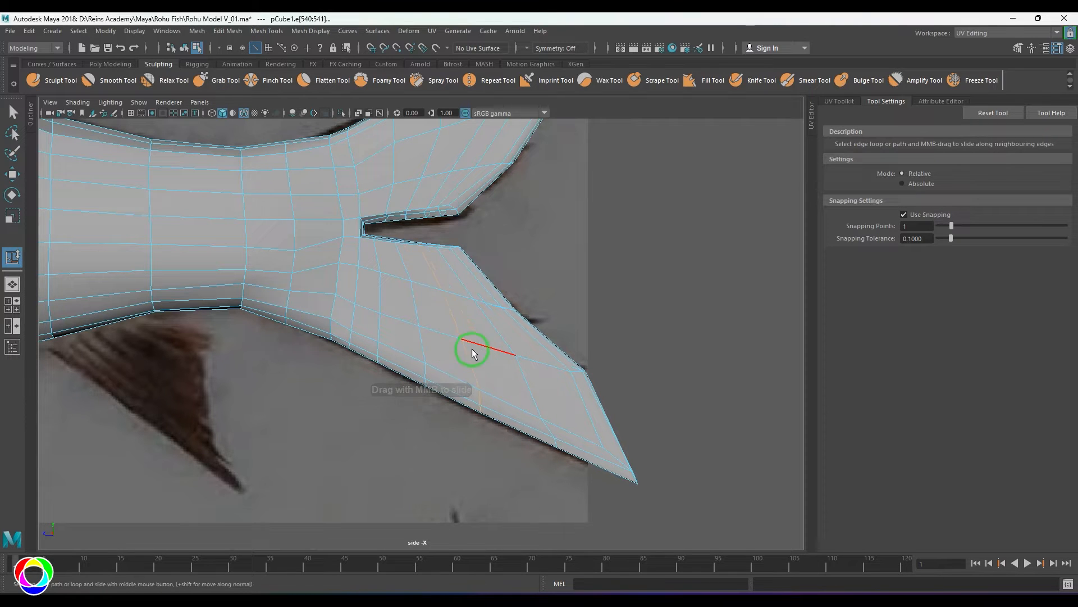
pyautogui.click(501, 334)
pyautogui.keyDown('alt'); pyautogui.moveTo(369, 269); pyautogui.dragTo(433, 378, button='middle'); pyautogui.keyUp('alt')
pyautogui.scroll(5, 433, 378)
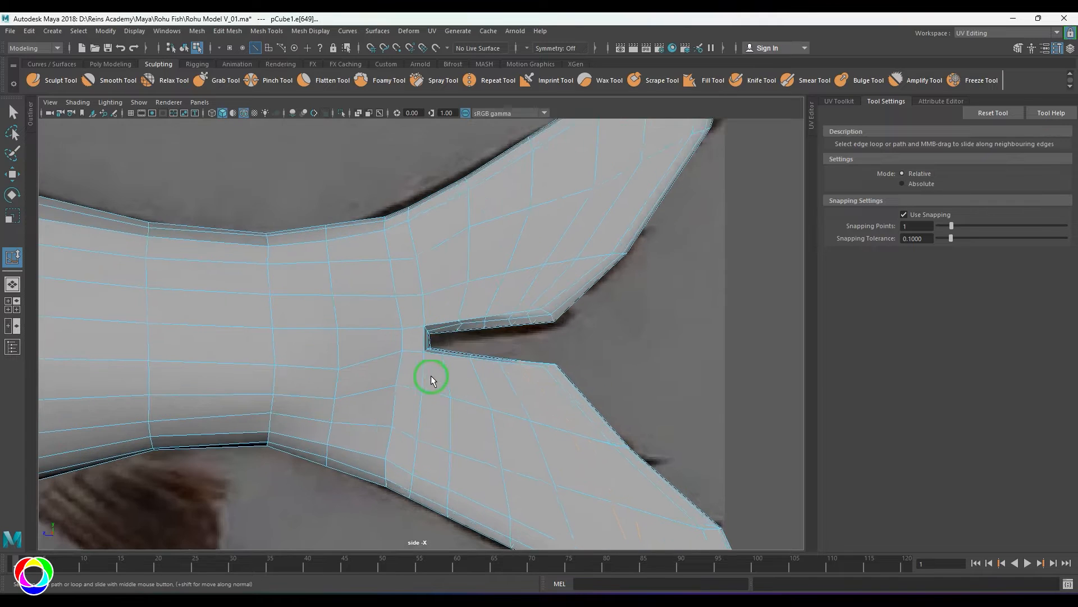
# Isolate the fish half in perspective and delete the faces closing the open inner side of the upper tail lobe
pyautogui.press('F8')
pyautogui.press('space')
pyautogui.keyDown('alt'); pyautogui.moveTo(448, 337); pyautogui.dragTo(403, 345); pyautogui.keyUp('alt')
pyautogui.hotkey('ctrl', '1')
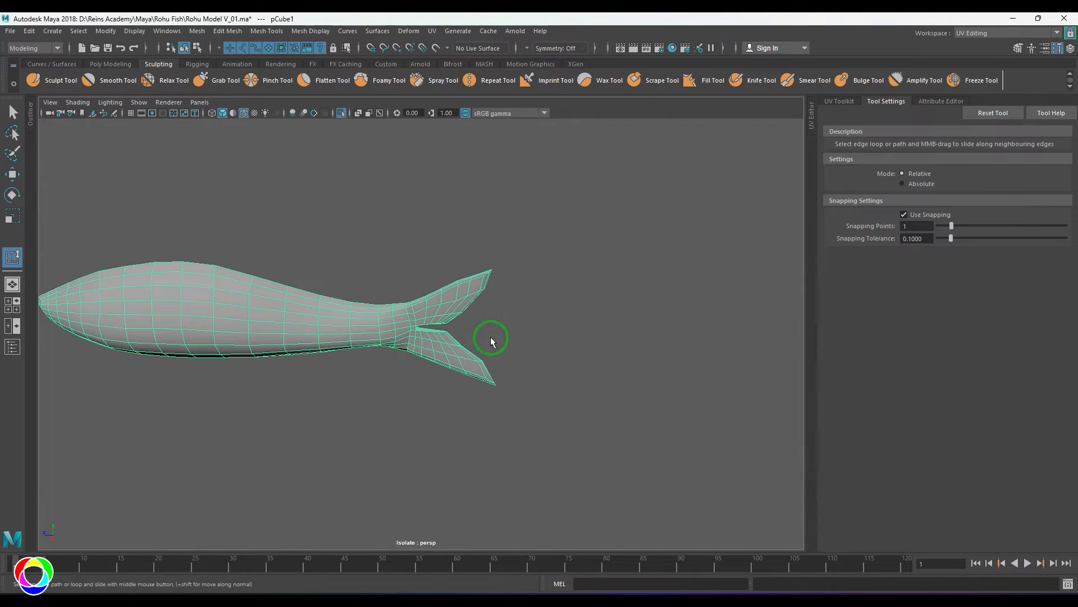
pyautogui.scroll(4, 477, 342)
pyautogui.keyDown('alt'); pyautogui.moveTo(491, 338); pyautogui.dragTo(391, 353); pyautogui.keyUp('alt')
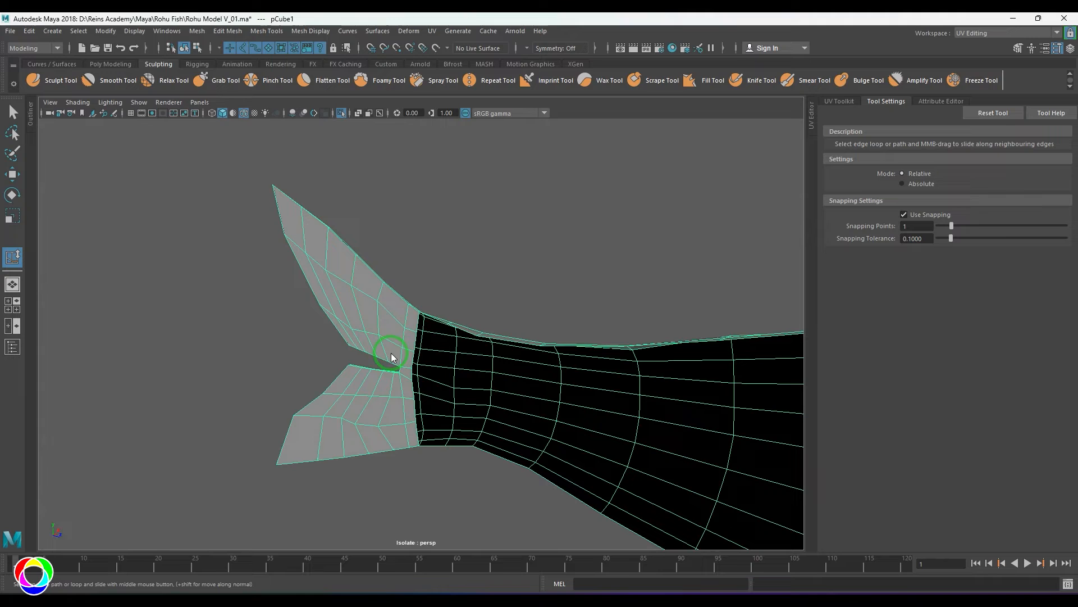
pyautogui.click(408, 324)
pyautogui.keyDown('shift'); pyautogui.doubleClick(297, 235); pyautogui.keyUp('shift')
pyautogui.press('Delete')
pyautogui.click(321, 298)
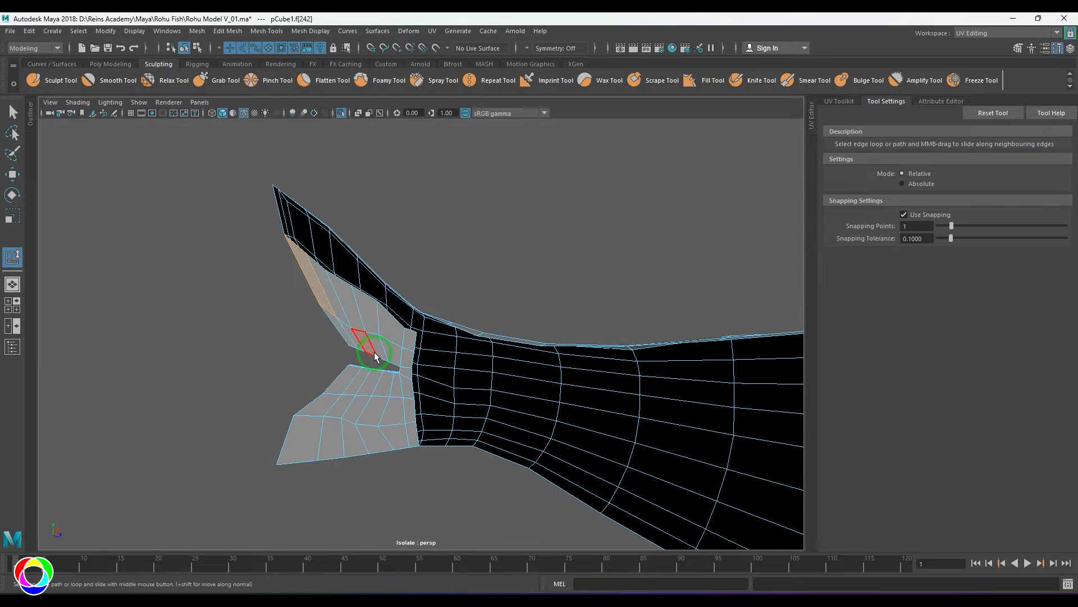
pyautogui.keyDown('shift'); pyautogui.doubleClick(386, 320); pyautogui.keyUp('shift')
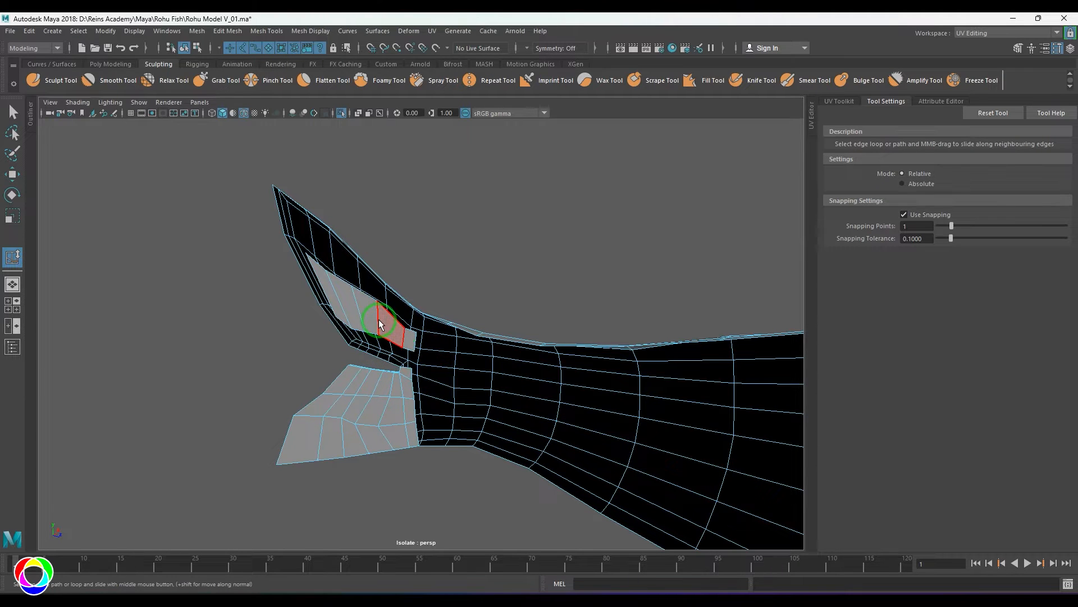
pyautogui.press('Delete')
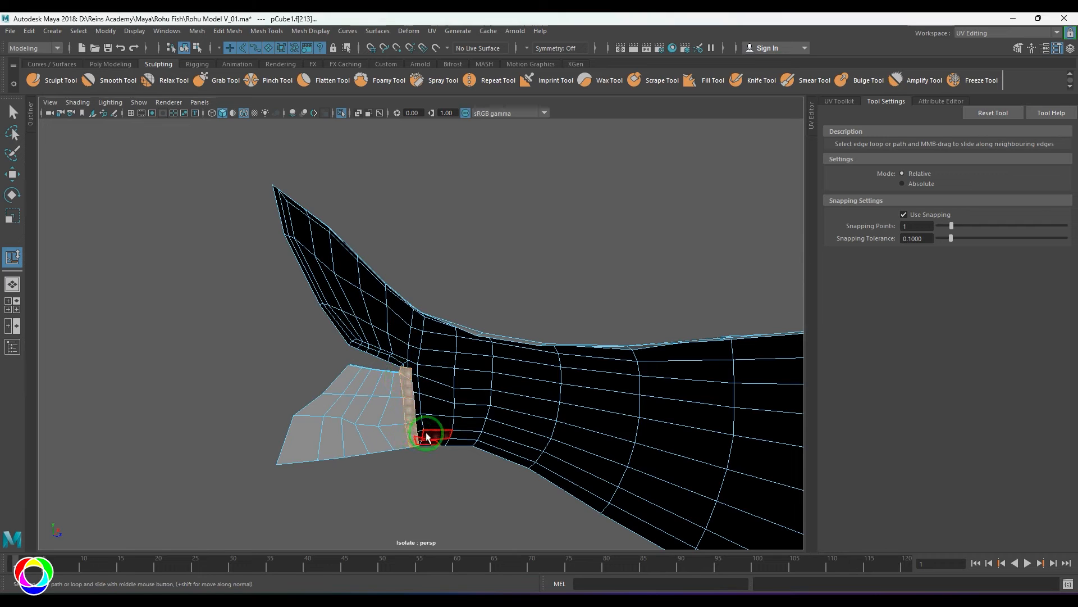
# Delete the inner-side faces of the lower tail lobe, end the isolation and return to the side view
pyautogui.click(396, 387)
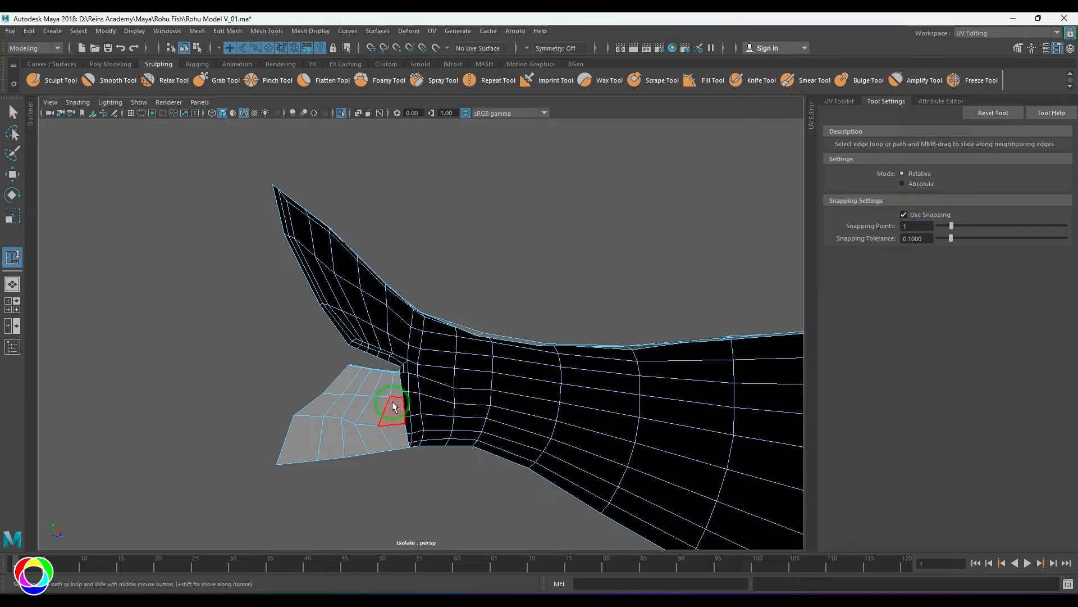
pyautogui.keyDown('shift'); pyautogui.doubleClick(313, 437); pyautogui.keyUp('shift')
pyautogui.press('Delete')
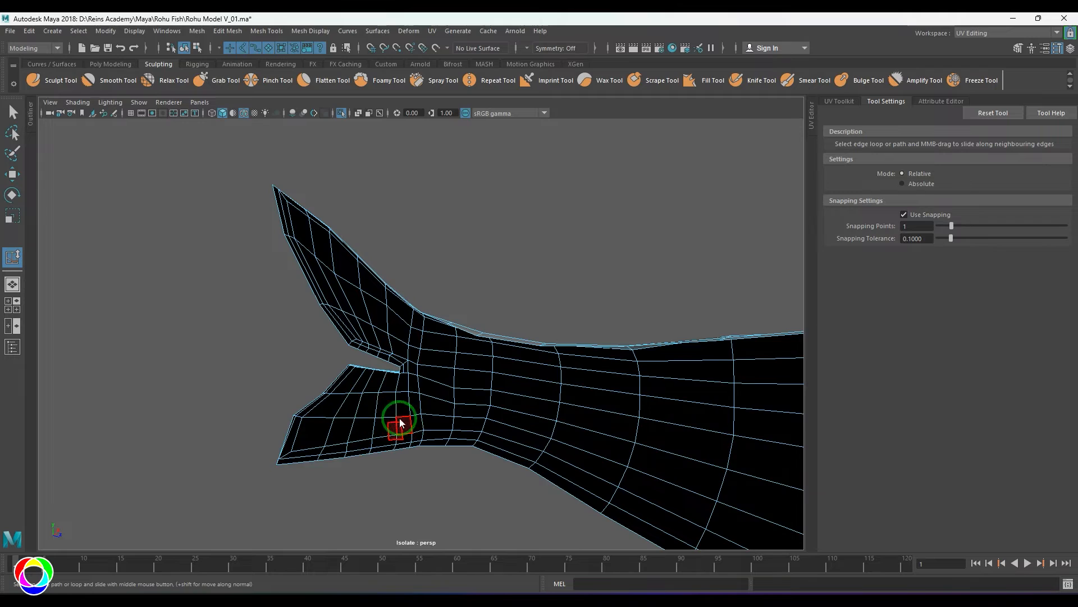
pyautogui.moveTo(399, 418); pyautogui.dragTo(432, 390, button='right')
pyautogui.keyDown('alt'); pyautogui.moveTo(432, 391); pyautogui.dragTo(494, 405); pyautogui.keyUp('alt')
pyautogui.moveTo(444, 416); pyautogui.dragTo(508, 368, button='right')
pyautogui.press('space')
pyautogui.moveTo(444, 444); pyautogui.dragTo(512, 376)
pyautogui.press('space')
pyautogui.hotkey('ctrl', '1')
pyautogui.press('space')
pyautogui.moveTo(463, 412); pyautogui.dragTo(510, 372)
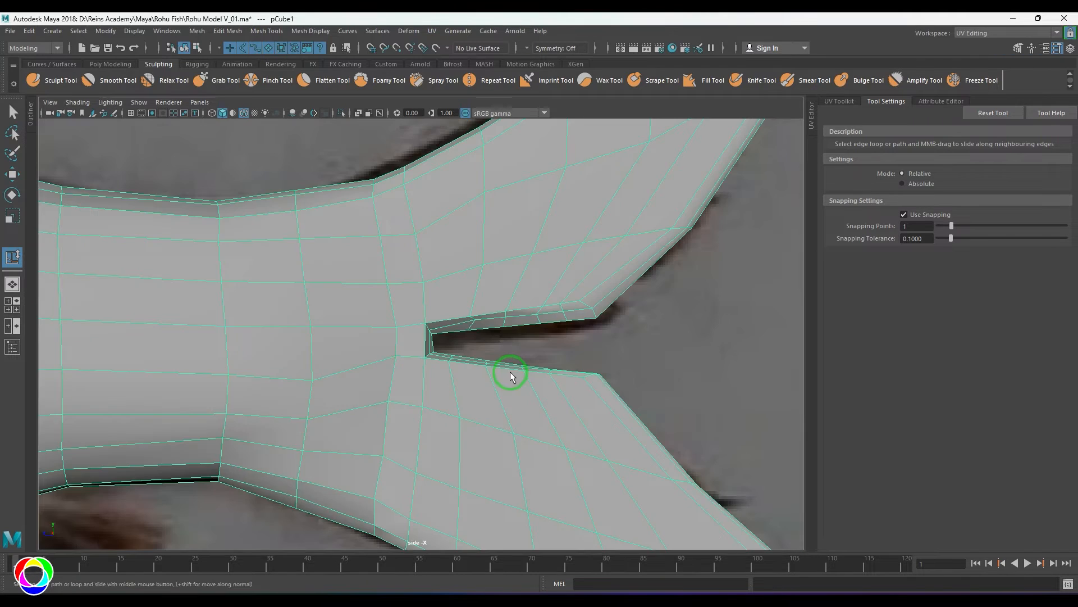
# Connect the vertical edges at the end of the tail notch and move the new middle vertices toward the body to form a point
pyautogui.scroll(2, 512, 373)
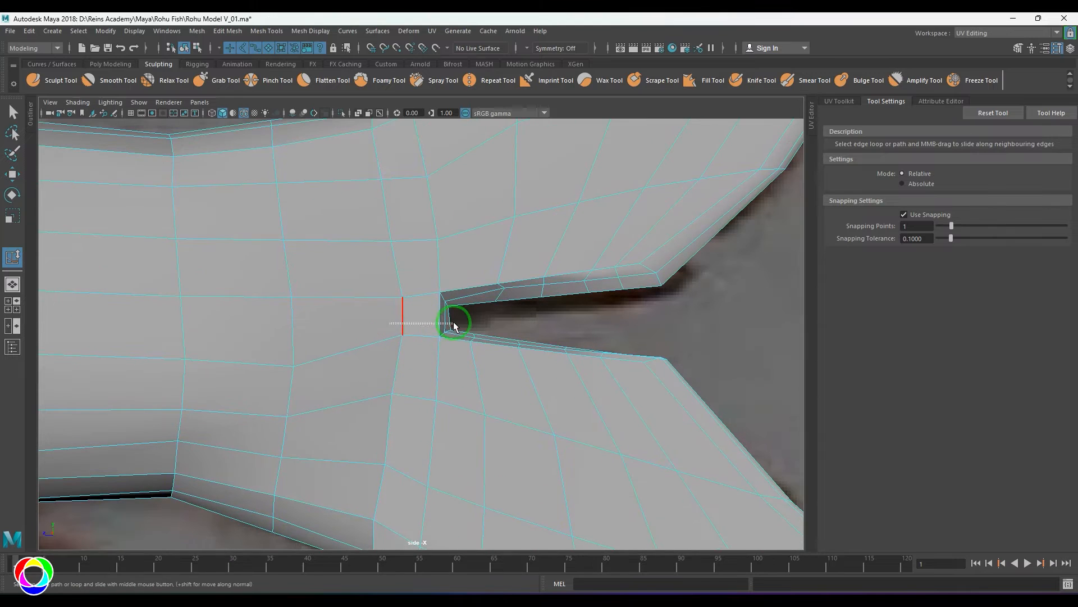
pyautogui.keyDown('shift'); pyautogui.rightClick(497, 317); pyautogui.keyUp('shift')
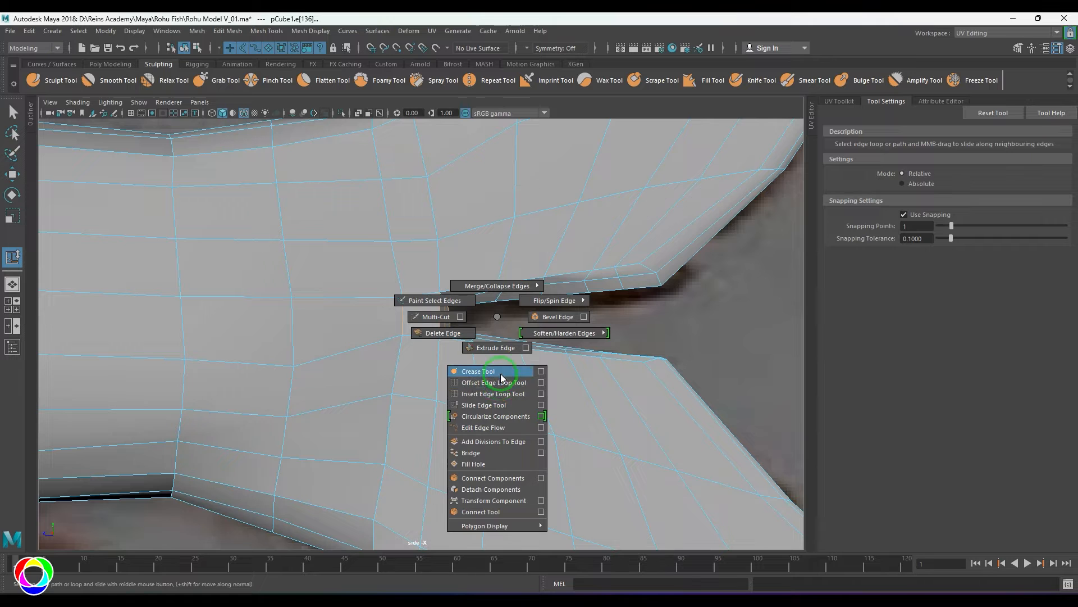
pyautogui.click(500, 478)
pyautogui.scroll(2, 417, 339)
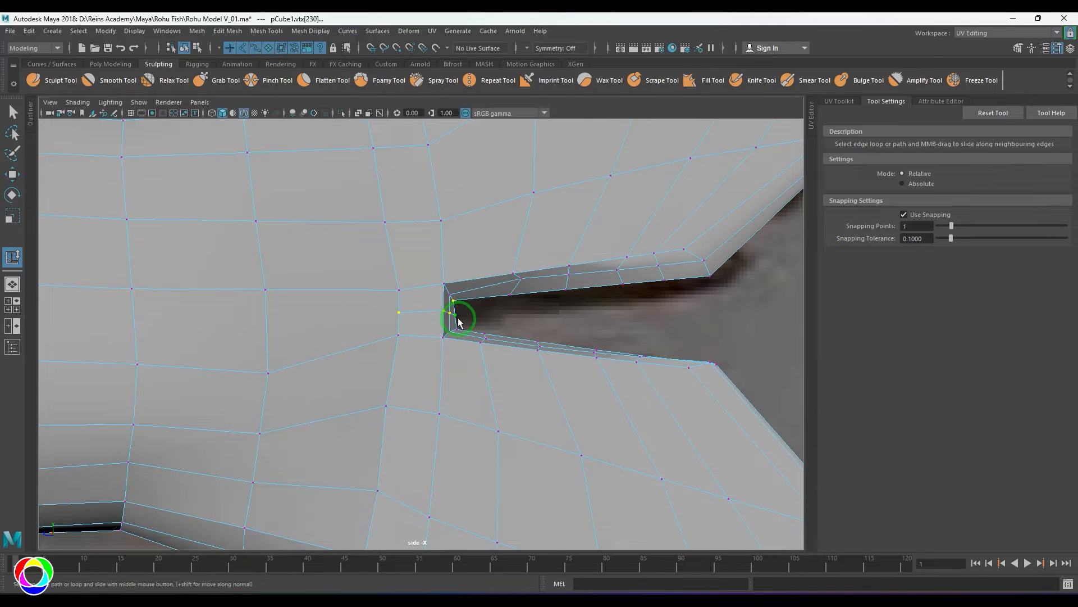
pyautogui.press('w')
pyautogui.moveTo(456, 313); pyautogui.dragTo(410, 313)
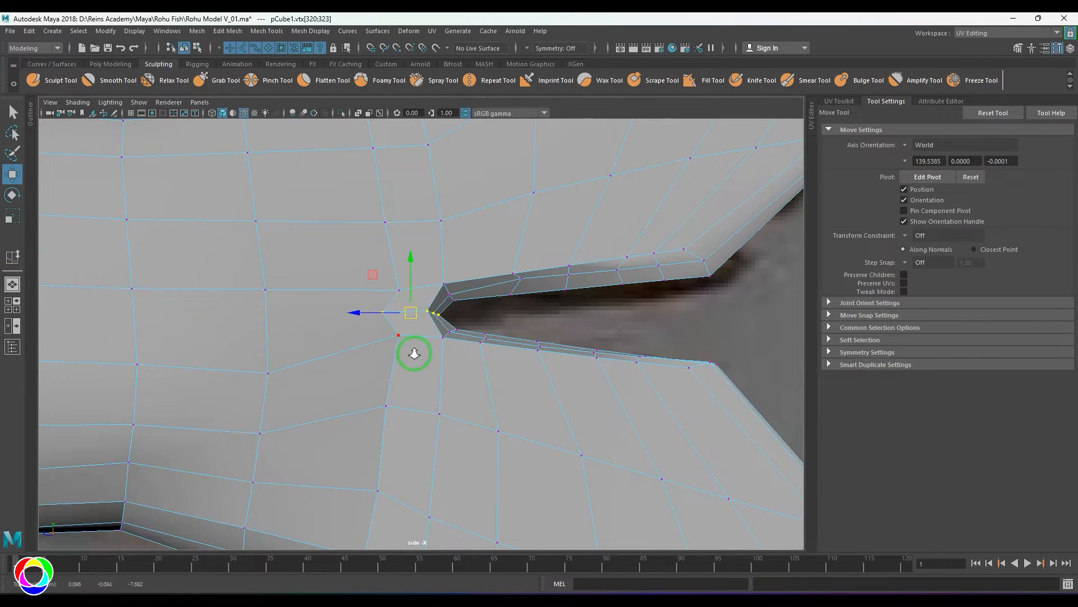
pyautogui.scroll(-5, 414, 354)
pyautogui.moveTo(415, 353); pyautogui.dragTo(467, 314, button='right')
pyautogui.click(689, 316)
pyautogui.moveTo(479, 336)
pyautogui.keyDown('alt'); pyautogui.mouseDown(button='middle')
pyautogui.moveTo(465, 339)
pyautogui.moveTo(479, 335)
pyautogui.moveTo(475, 343)
pyautogui.mouseUp(button='middle'); pyautogui.keyUp('alt')
pyautogui.scroll(1, 493, 338)
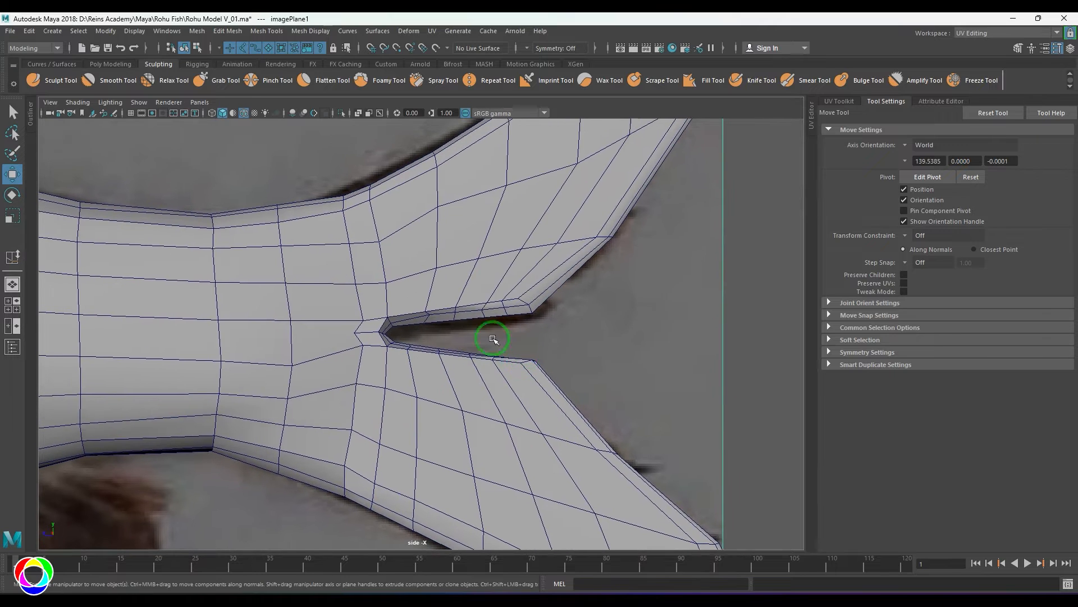
# Multi-Cut a new edge along the upper side of the notch, delete the leftover edge and pull the corner vertex inward
pyautogui.scroll(2, 493, 338)
pyautogui.moveTo(559, 271)
pyautogui.keyDown('shift'); pyautogui.mouseDown(button='right')
pyautogui.moveTo(498, 270)
pyautogui.moveTo(557, 271)
pyautogui.moveTo(555, 252)
pyautogui.moveTo(591, 237)
pyautogui.moveTo(578, 279)
pyautogui.mouseUp(button='right'); pyautogui.keyUp('shift')
pyautogui.click(584, 253)
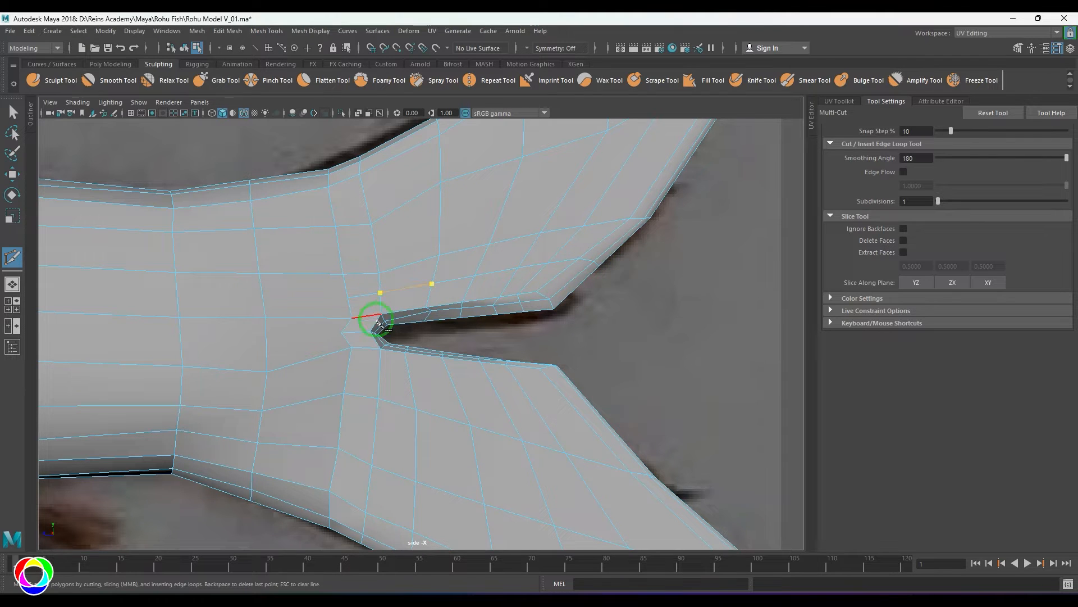
pyautogui.scroll(2, 345, 317)
pyautogui.click(363, 275)
pyautogui.press('w')
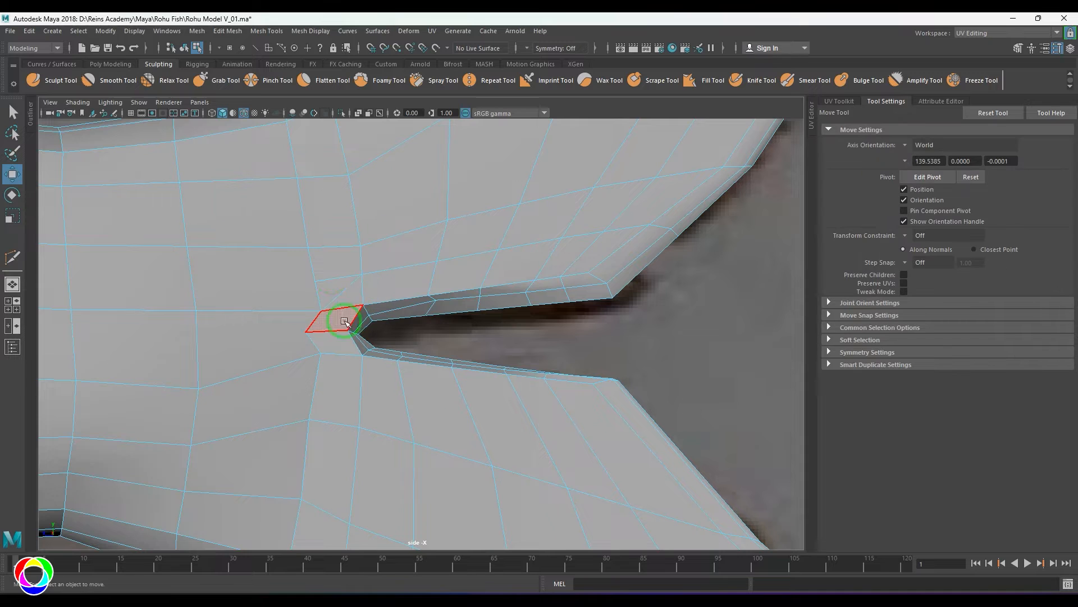
pyautogui.click(340, 277)
pyautogui.press('Delete')
pyautogui.click(343, 292)
pyautogui.keyDown('shift'); pyautogui.moveTo(388, 326); pyautogui.dragTo(404, 320, button='right'); pyautogui.keyUp('shift')
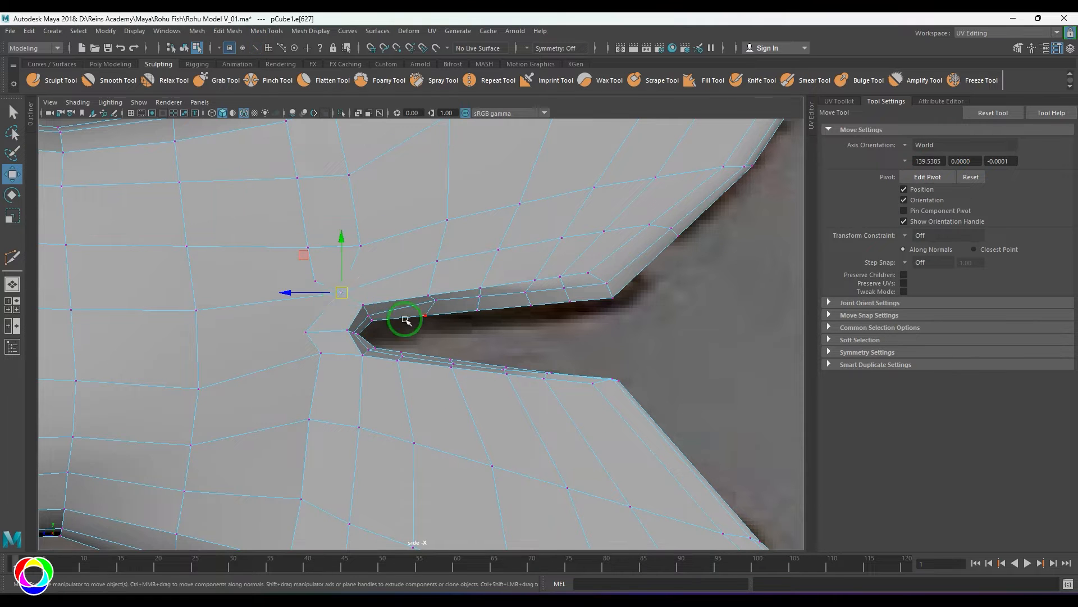
pyautogui.moveTo(341, 292); pyautogui.dragTo(333, 298)
# Multi-Cut an edge along the lower side of the notch and move the corner vertex down and back from the notch
pyautogui.keyDown('alt'); pyautogui.moveTo(375, 332); pyautogui.dragTo(373, 287, button='middle'); pyautogui.keyUp('alt')
pyautogui.moveTo(553, 409); pyautogui.dragTo(572, 394, button='right')
pyautogui.keyDown('alt'); pyautogui.moveTo(568, 394); pyautogui.dragTo(534, 370, button='middle'); pyautogui.keyUp('alt')
pyautogui.moveTo(317, 344); pyautogui.dragTo(315, 322, button='right')
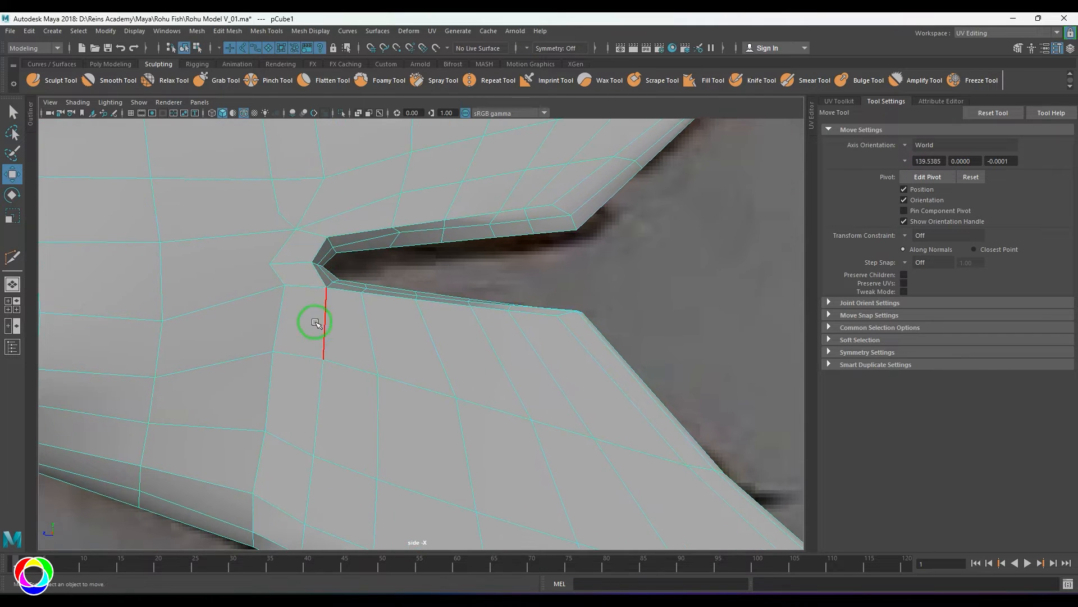
pyautogui.keyDown('shift'); pyautogui.moveTo(562, 331); pyautogui.dragTo(462, 333, button='right'); pyautogui.keyUp('shift')
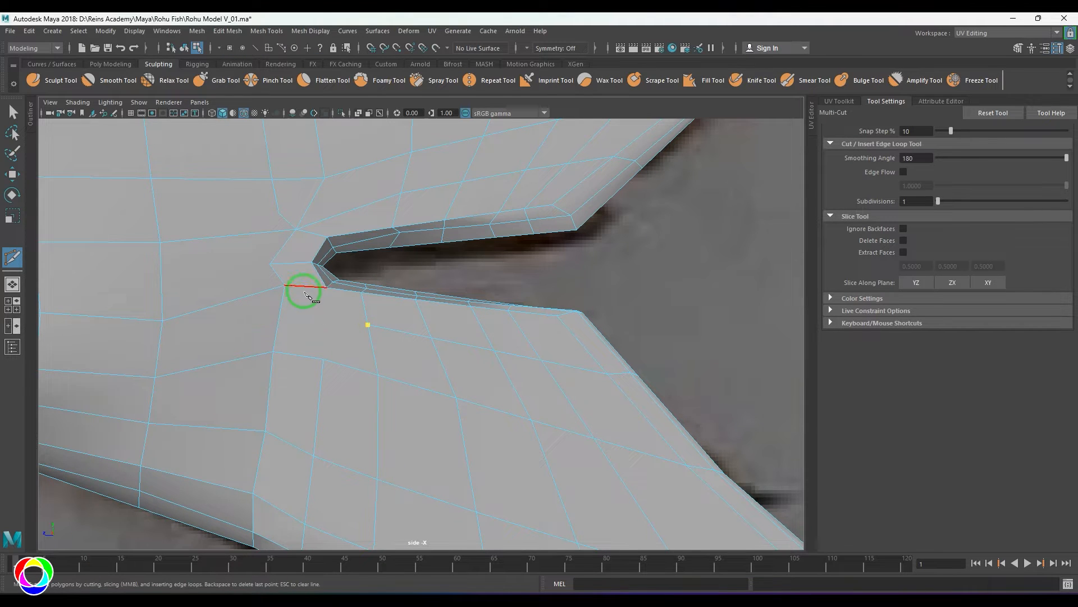
pyautogui.press('w')
pyautogui.moveTo(287, 285); pyautogui.dragTo(315, 316)
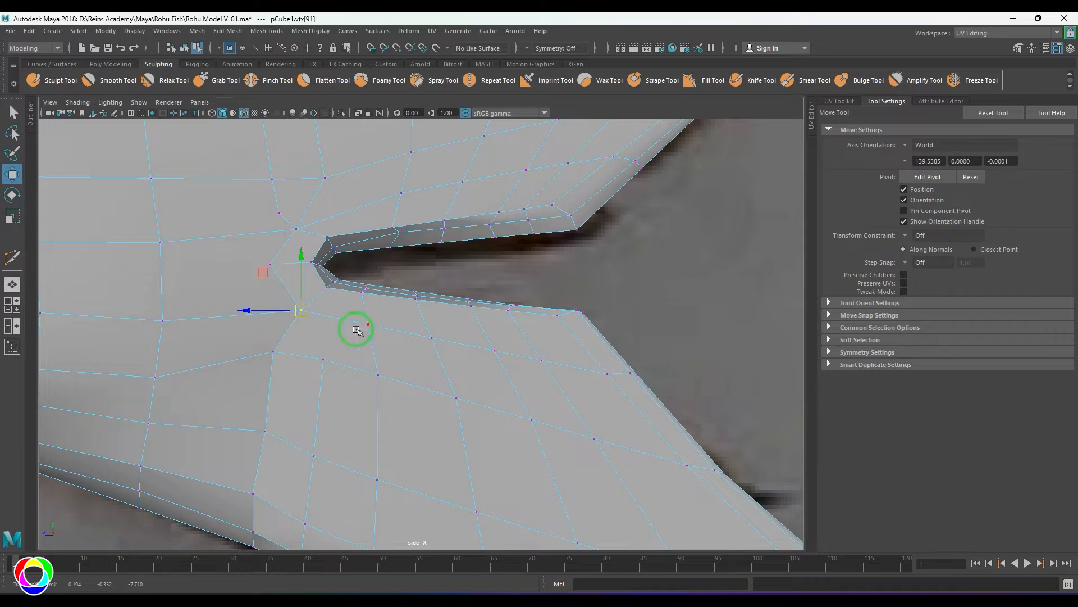
pyautogui.scroll(-3, 440, 320)
pyautogui.keyDown('alt'); pyautogui.moveTo(430, 221); pyautogui.dragTo(446, 254, button='middle'); pyautogui.keyUp('alt')
# Delete the short edges linking the notch corners to the crosswise loops above and below
pyautogui.moveTo(337, 329); pyautogui.dragTo(339, 304, button='right')
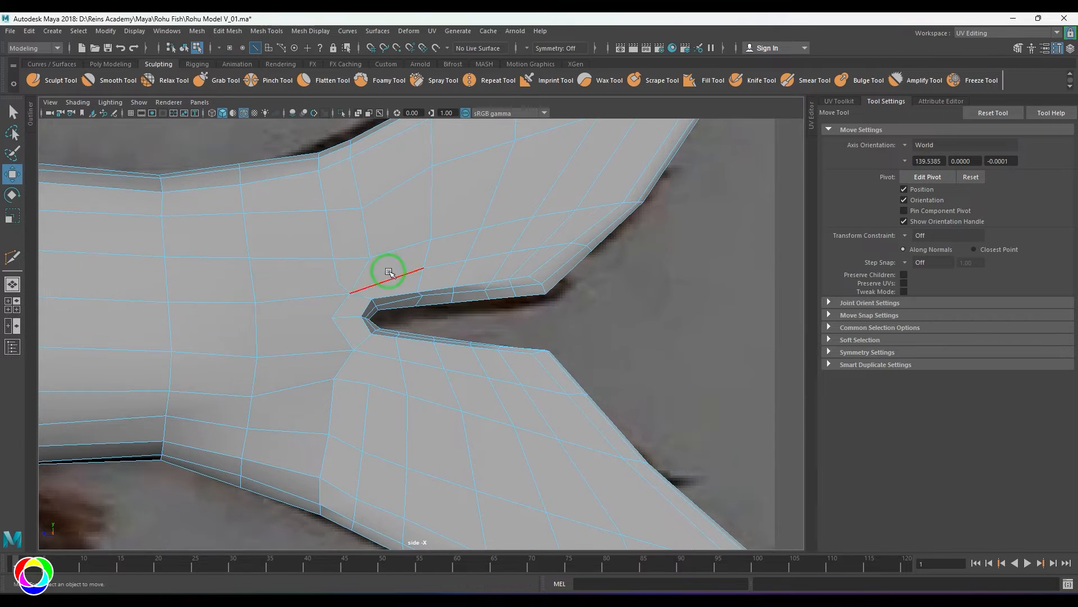
pyautogui.click(361, 277)
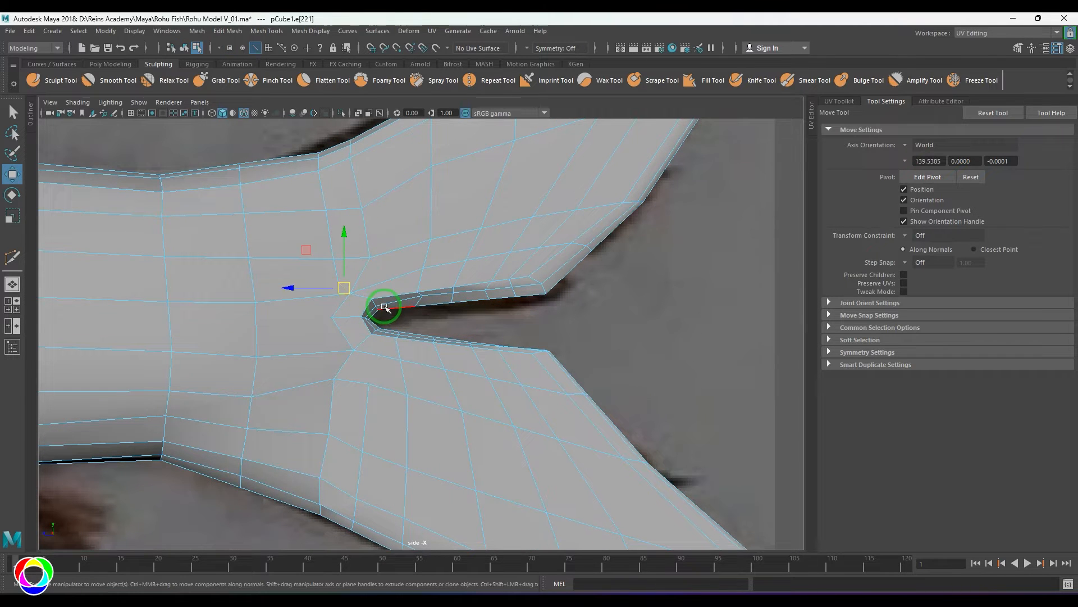
pyautogui.keyDown('shift'); pyautogui.click(349, 362); pyautogui.keyUp('shift')
pyautogui.press('Delete')
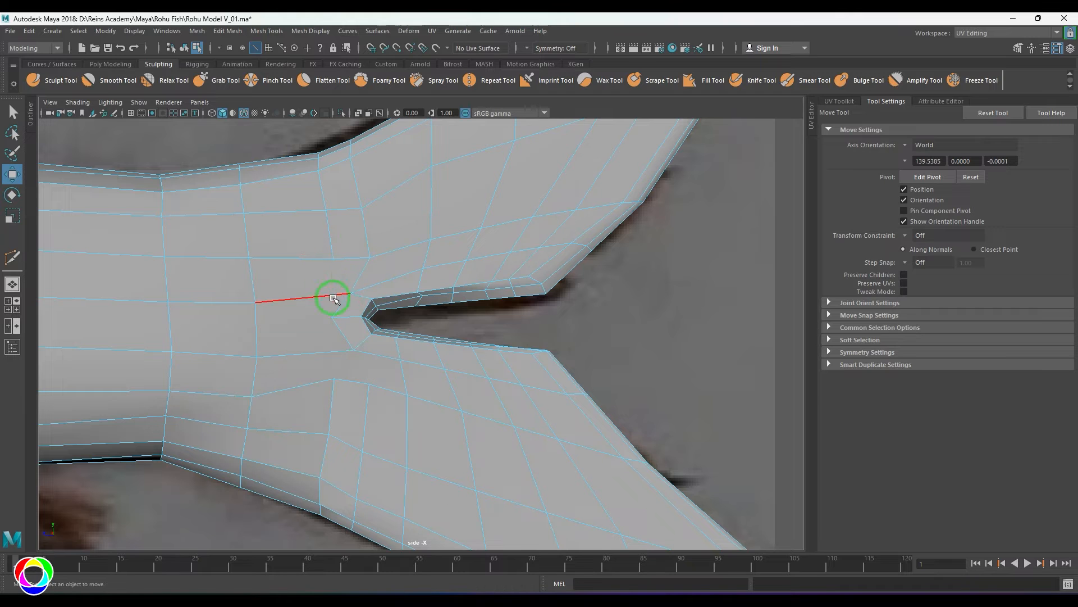
pyautogui.doubleClick(328, 233)
pyautogui.moveTo(356, 307); pyautogui.dragTo(387, 284, button='right')
pyautogui.scroll(2, 423, 323)
pyautogui.keyDown('alt'); pyautogui.moveTo(401, 358); pyautogui.dragTo(414, 335, button='middle'); pyautogui.keyUp('alt')
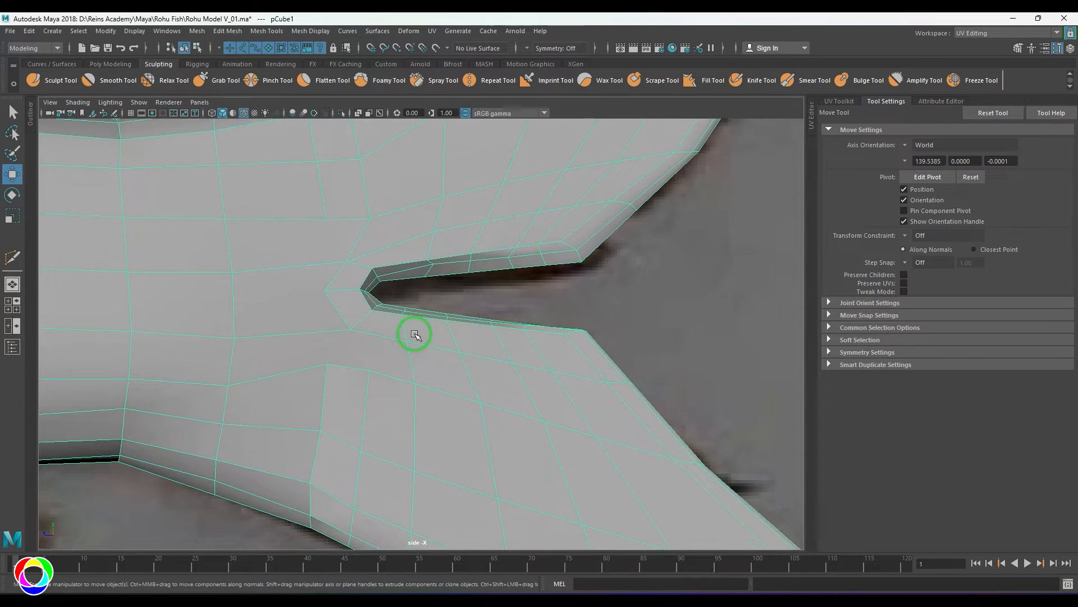
# Slide the crosswise edges above and below the notch at the tail base toward the fin with the Slide Edge tool
pyautogui.keyDown('alt'); pyautogui.moveTo(396, 261); pyautogui.dragTo(412, 361, button='middle'); pyautogui.keyUp('alt')
pyautogui.scroll(-3, 392, 350)
pyautogui.scroll(2, 387, 376)
pyautogui.moveTo(387, 378); pyautogui.dragTo(386, 344, button='right')
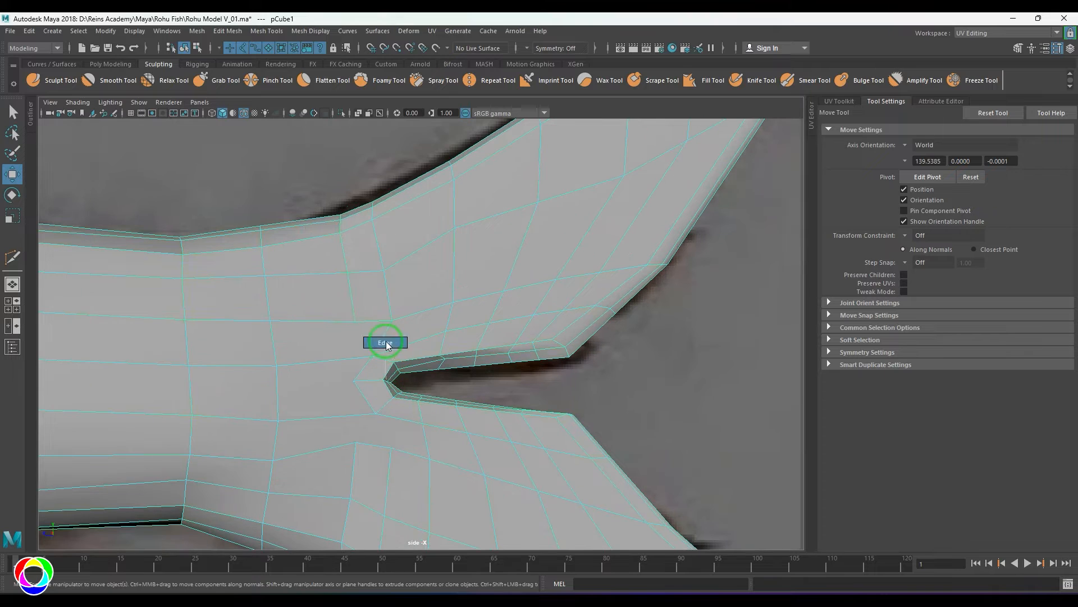
pyautogui.keyDown('alt'); pyautogui.moveTo(401, 441); pyautogui.dragTo(417, 353, button='middle'); pyautogui.keyUp('alt')
pyautogui.click(369, 231)
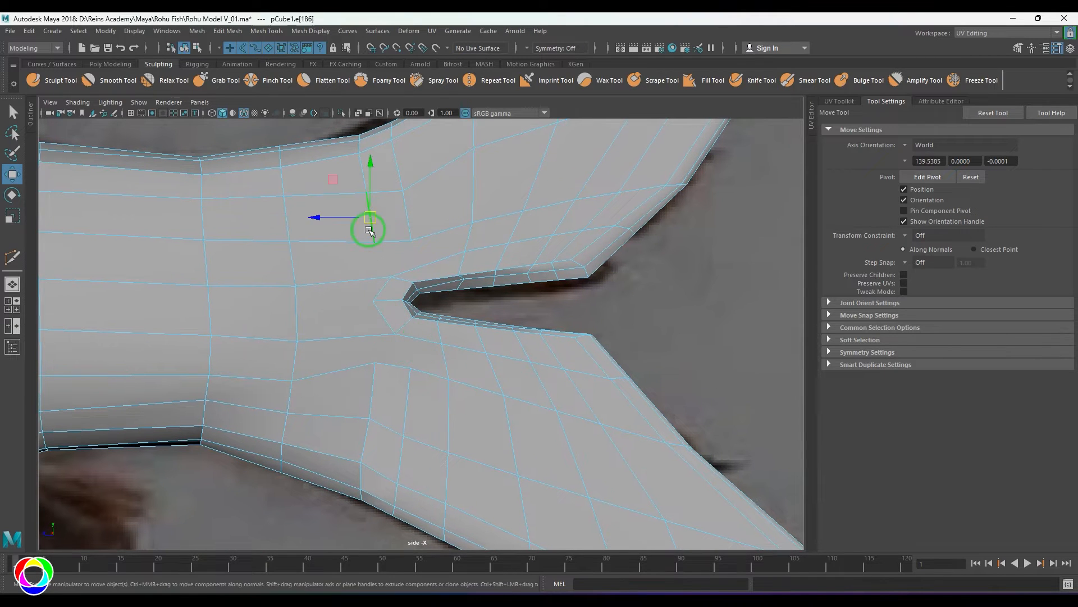
pyautogui.keyDown('shift'); pyautogui.moveTo(410, 396); pyautogui.dragTo(486, 325, button='right'); pyautogui.keyUp('shift')
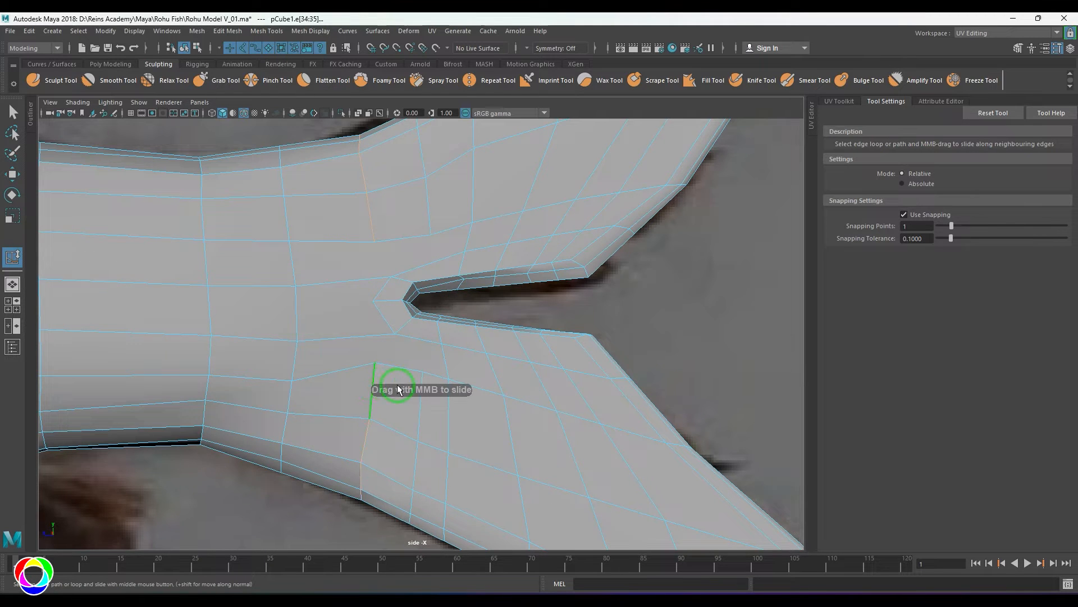
pyautogui.scroll(-5, 398, 389)
pyautogui.scroll(6, 419, 383)
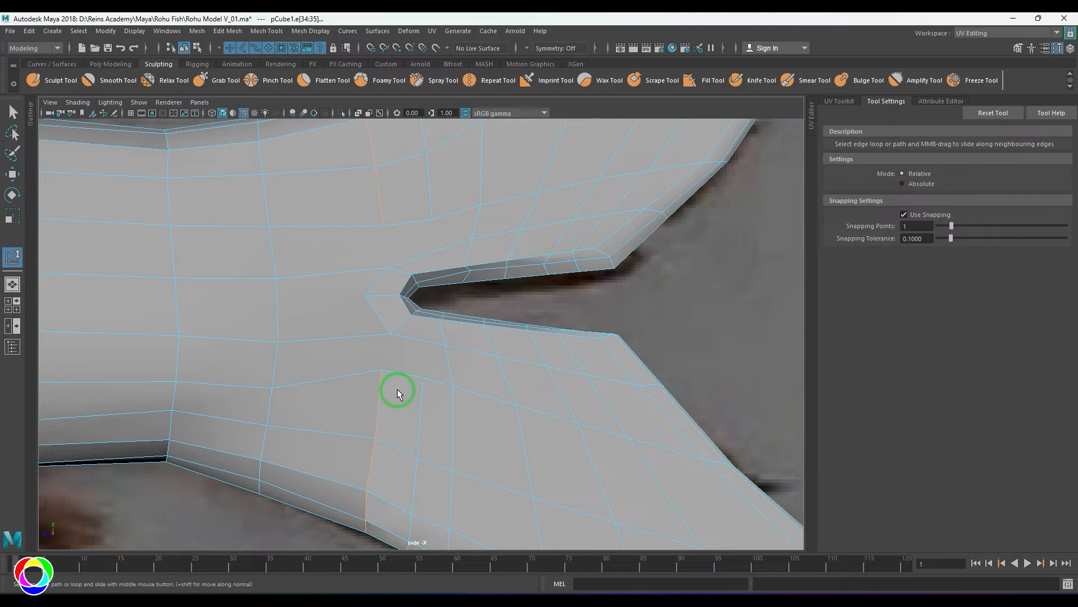
pyautogui.scroll(-2, 374, 291)
# Multi-Cut a new crosswise edge line through the upper and lower parts of the tail base, just ahead of the slid edges
pyautogui.keyDown('shift'); pyautogui.moveTo(394, 210); pyautogui.dragTo(335, 218, button='right'); pyautogui.keyUp('shift')
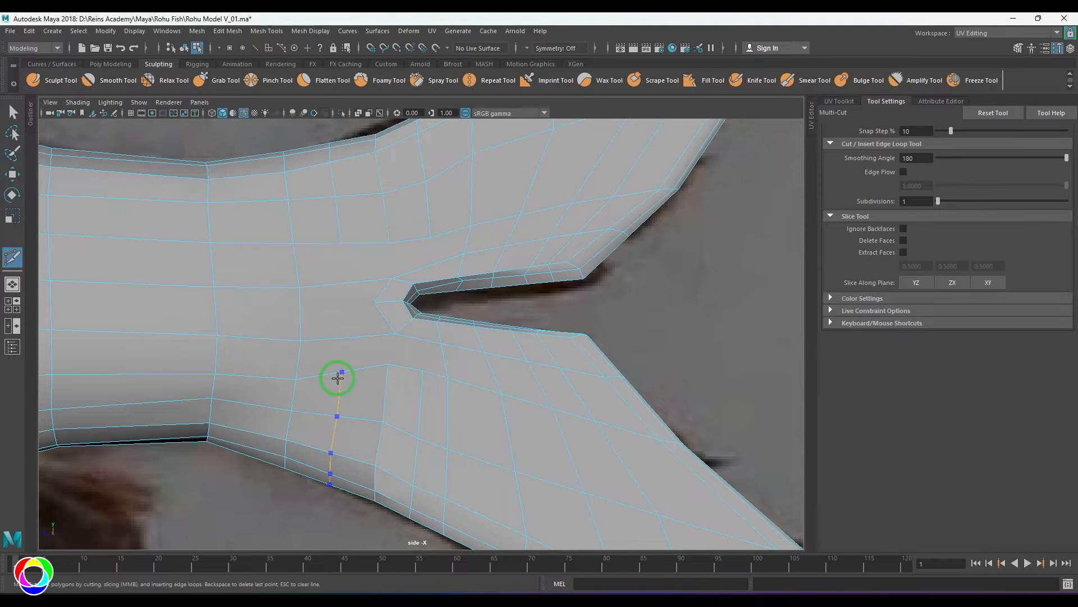
pyautogui.keyDown('alt'); pyautogui.moveTo(384, 323); pyautogui.dragTo(381, 353, button='middle'); pyautogui.keyUp('alt')
pyautogui.scroll(1, 380, 354)
pyautogui.press('w')
pyautogui.moveTo(382, 353); pyautogui.dragTo(436, 299, button='right')
pyautogui.keyDown('alt'); pyautogui.moveTo(480, 333); pyautogui.dragTo(479, 308, button='middle'); pyautogui.keyUp('alt')
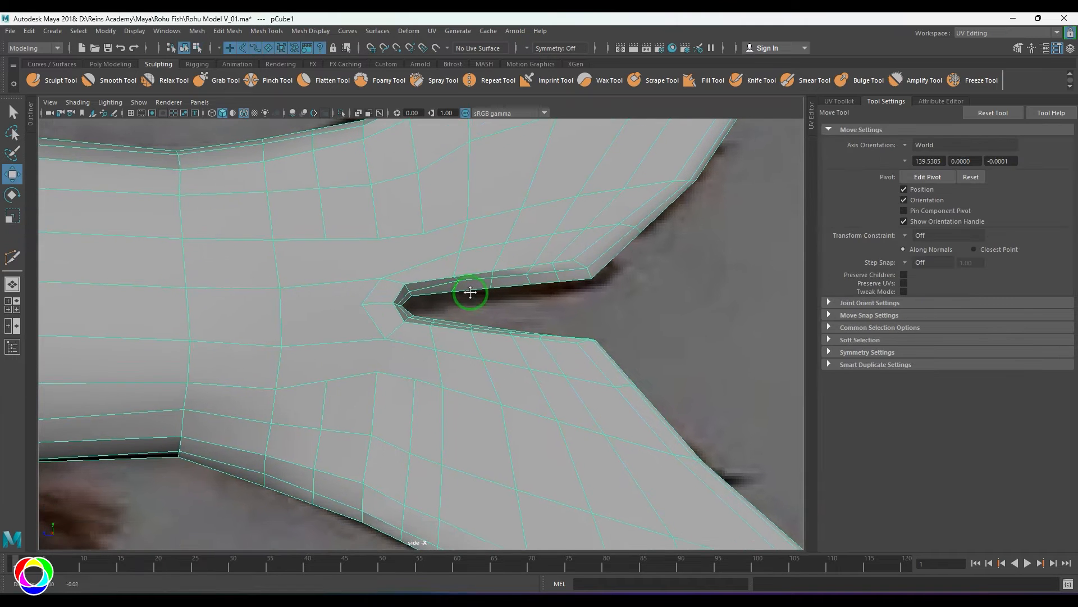
# Multi-Cut connecting edges across the middle of the tail base to join the open crosswise lines with each other and the notch corners
pyautogui.scroll(3, 417, 306)
pyautogui.keyDown('shift'); pyautogui.moveTo(433, 241); pyautogui.dragTo(379, 241, button='right'); pyautogui.keyUp('shift')
pyautogui.keyDown('alt'); pyautogui.moveTo(391, 271); pyautogui.dragTo(389, 305, button='middle'); pyautogui.keyUp('alt')
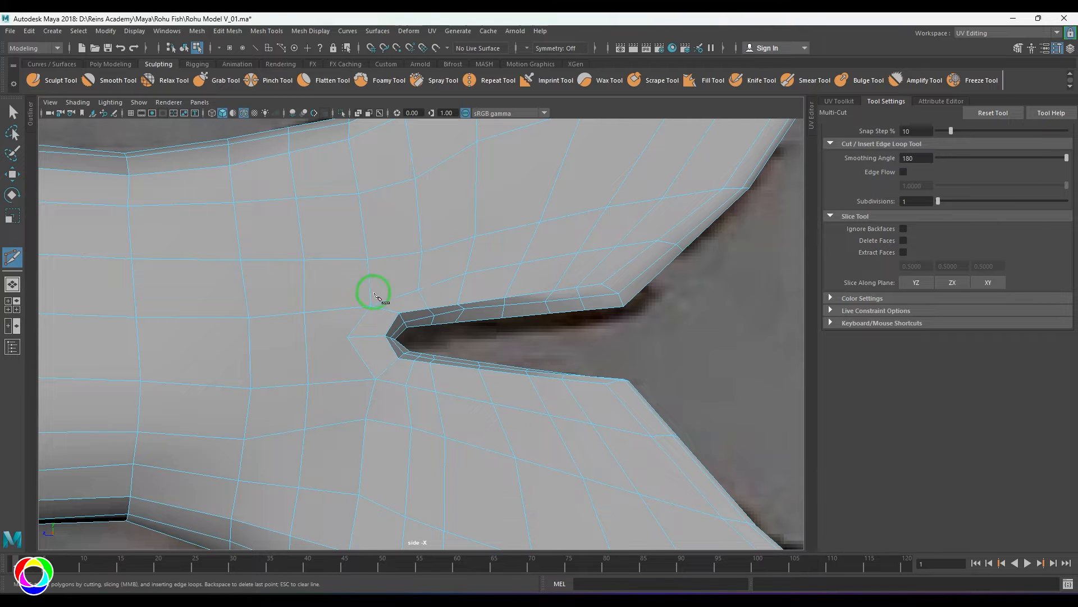
# Adjust the vertices at the inner point of the tail notch in the side view
pyautogui.press('w')
pyautogui.scroll(2, 448, 321)
pyautogui.click(374, 337)
pyautogui.moveTo(374, 336)
pyautogui.mouseDown()
pyautogui.moveTo(357, 340)
pyautogui.moveTo(375, 340)
pyautogui.mouseUp()
pyautogui.click(381, 341)
pyautogui.click(387, 341)
# Move the vertices along the upper lobe's notch edge and rear edge to even the border strip's width
pyautogui.click(431, 299)
pyautogui.moveTo(430, 301); pyautogui.dragTo(664, 255)
pyautogui.click(477, 301)
pyautogui.click(470, 294)
pyautogui.click(533, 285)
pyautogui.click(596, 276)
pyautogui.click(585, 291)
pyautogui.click(630, 285)
pyautogui.click(660, 267)
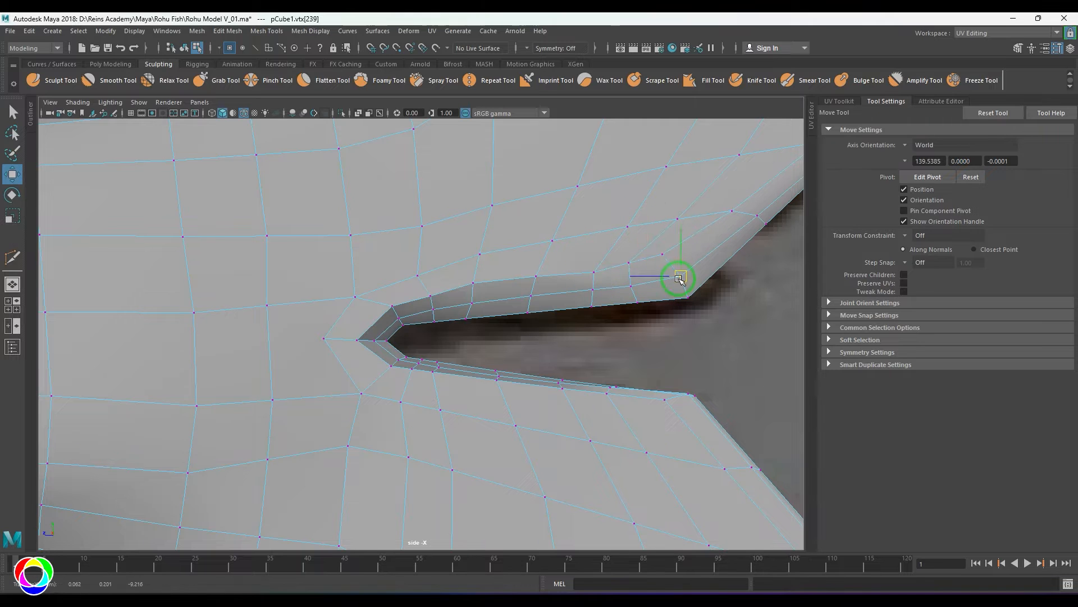
pyautogui.click(765, 224)
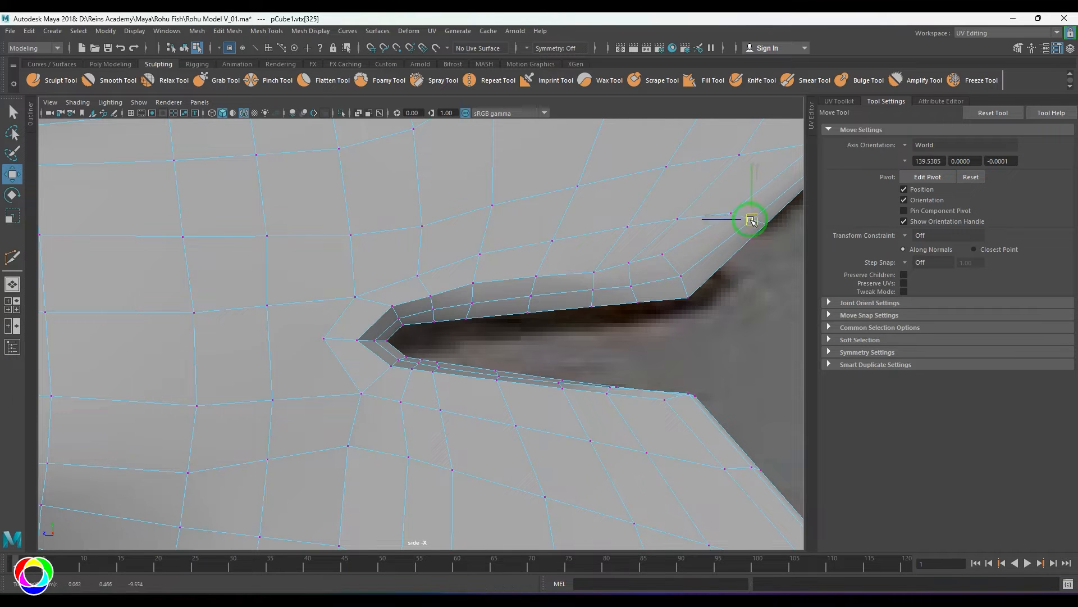
pyautogui.moveTo(764, 226); pyautogui.dragTo(759, 233)
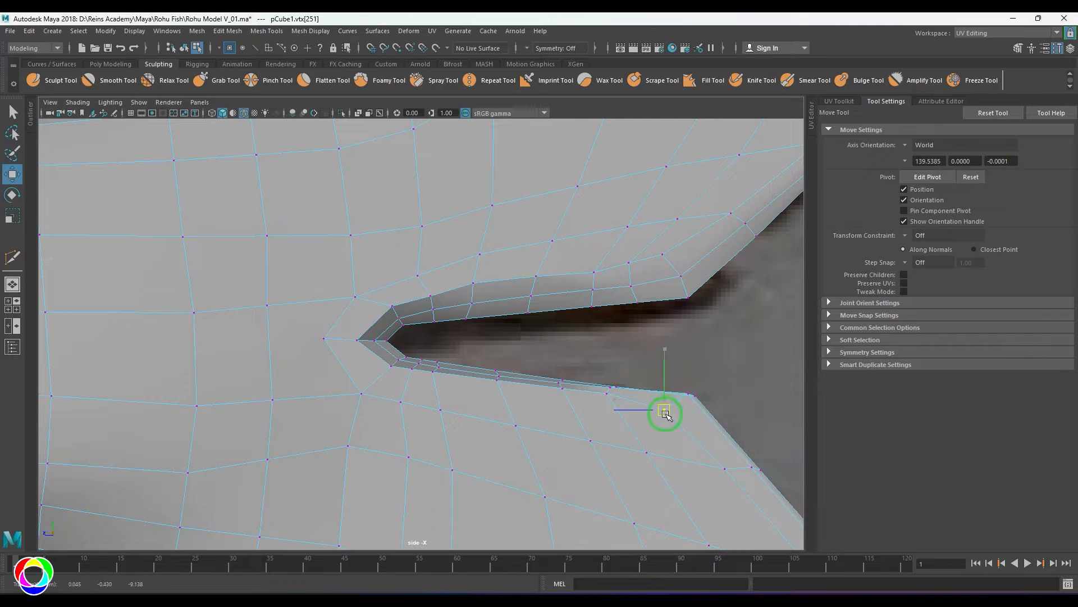
# Move the vertices along the lower tail lobe's notch edge, out to its rear corner, to even the border strip's width
pyautogui.click(693, 396)
pyautogui.moveTo(693, 397); pyautogui.dragTo(690, 405)
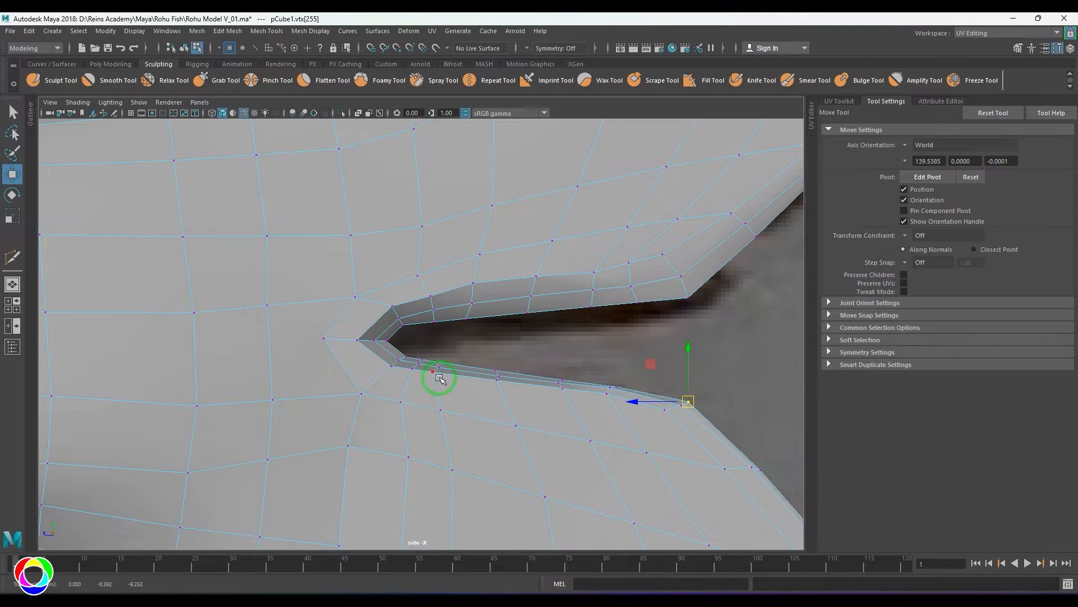
pyautogui.scroll(3, 440, 378)
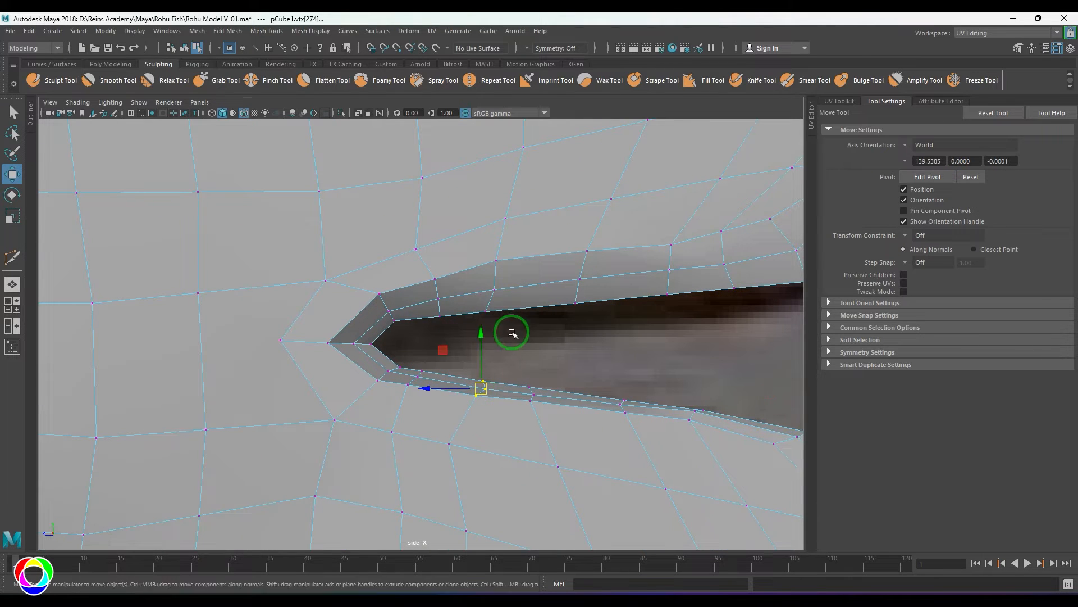
pyautogui.click(449, 444)
pyautogui.click(485, 388)
pyautogui.moveTo(477, 397); pyautogui.dragTo(536, 404)
pyautogui.click(533, 395)
pyautogui.click(531, 402)
pyautogui.click(534, 394)
pyautogui.click(626, 415)
pyautogui.moveTo(627, 416); pyautogui.dragTo(628, 427)
pyautogui.click(622, 406)
pyautogui.moveTo(622, 406); pyautogui.dragTo(626, 414)
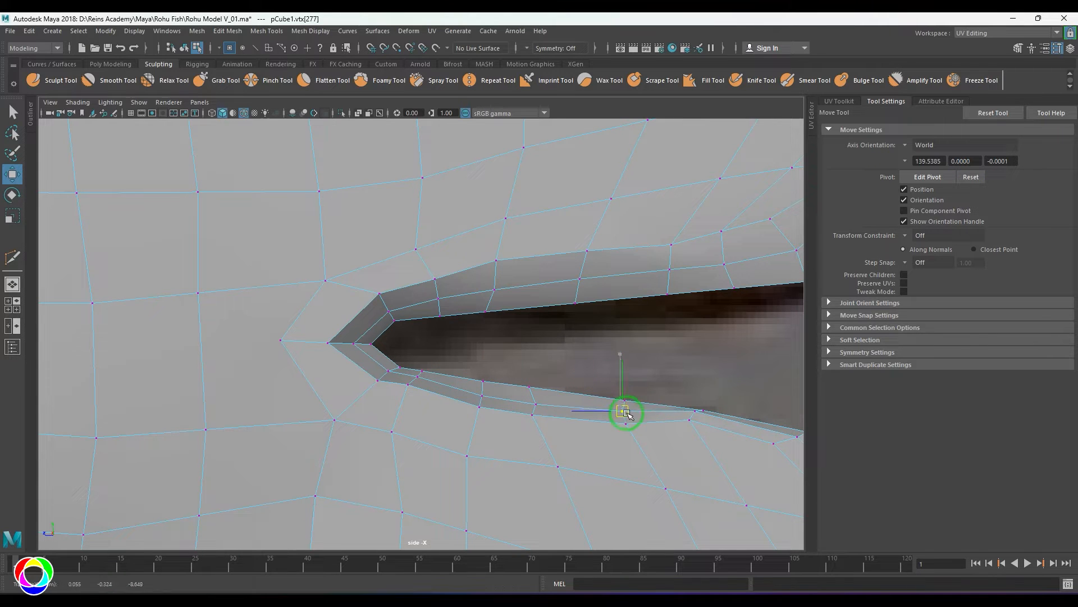
pyautogui.click(695, 413)
pyautogui.click(694, 422)
pyautogui.moveTo(694, 421); pyautogui.dragTo(702, 435)
pyautogui.click(695, 414)
pyautogui.click(798, 436)
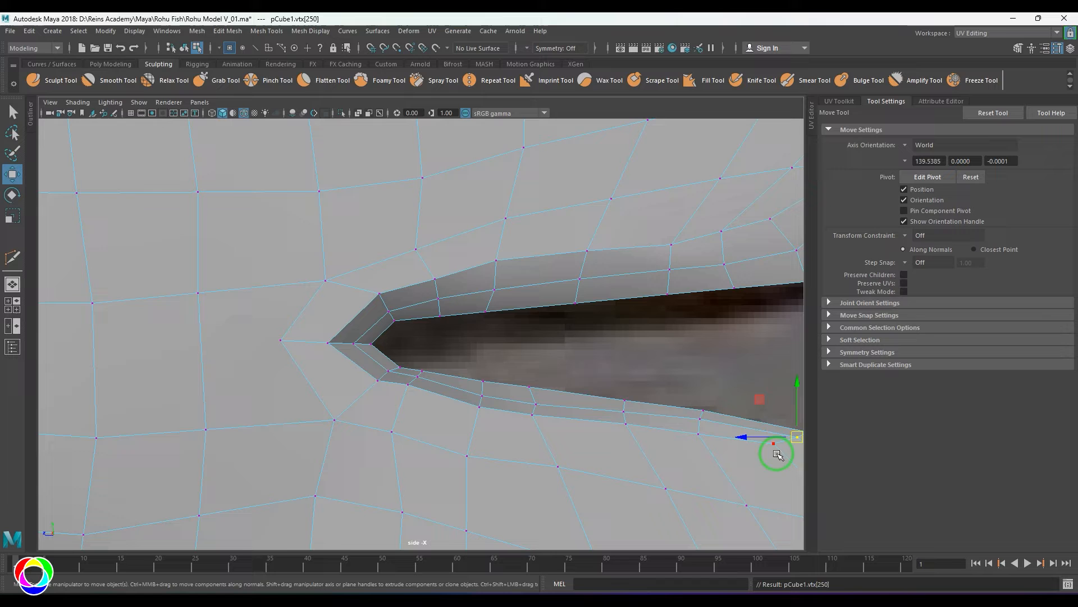
# Adjust the vertices at the inner end of the notch's lower edge to widen the strip around the corner
pyautogui.moveTo(410, 388); pyautogui.dragTo(417, 400)
pyautogui.click(418, 377)
pyautogui.moveTo(417, 377); pyautogui.dragTo(362, 386)
pyautogui.press('Left')
pyautogui.click(378, 380)
pyautogui.press('Right')
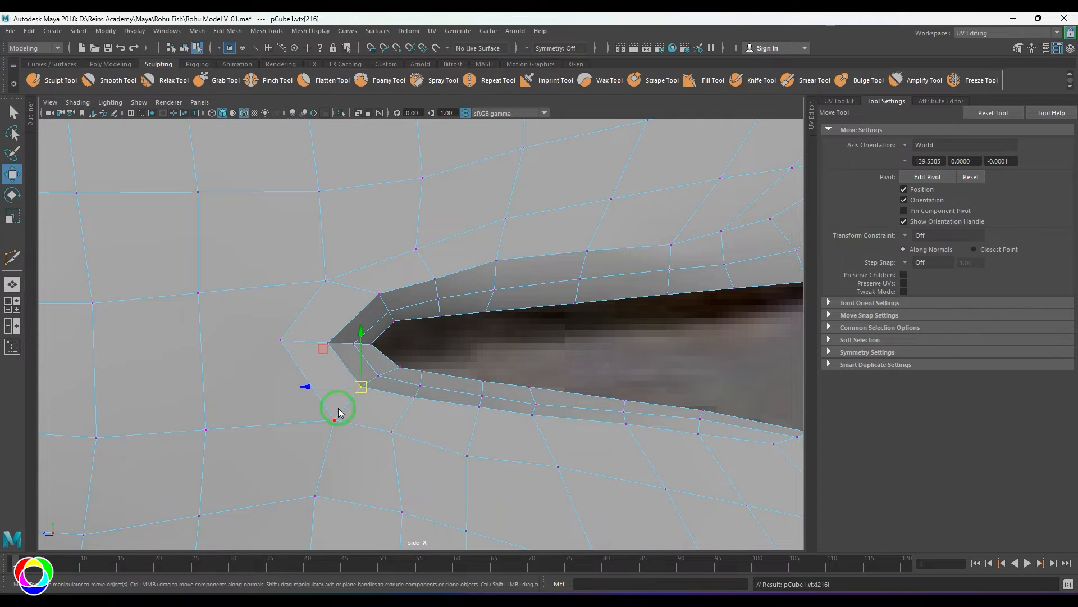
pyautogui.press('F8')
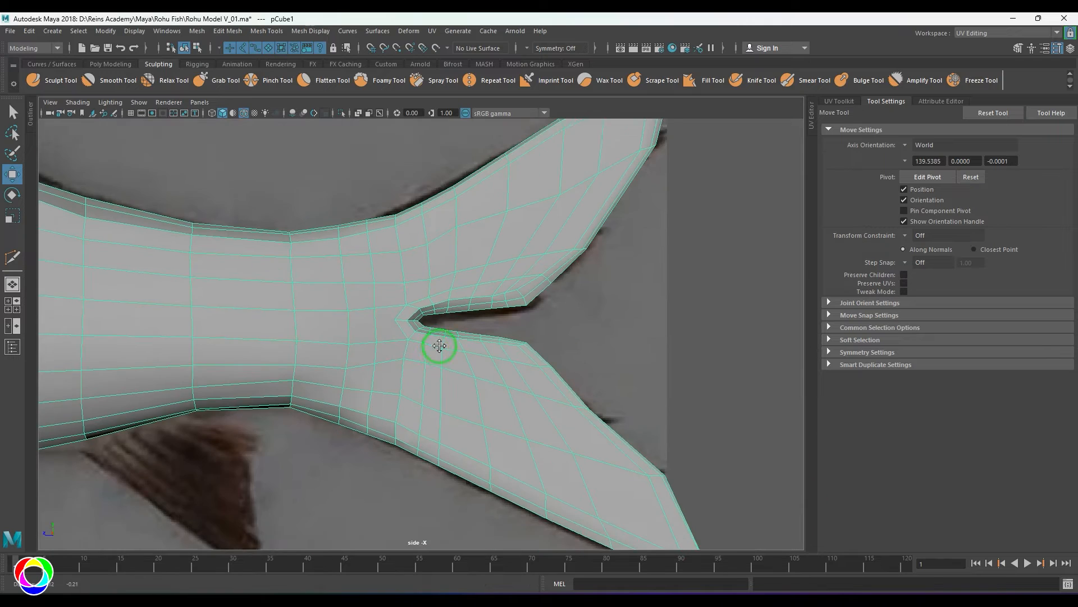
# Replace the two diagonal edges ahead of the tail notch with a single Multi-Cut edge to the notch's front vertex
pyautogui.scroll(3, 416, 337)
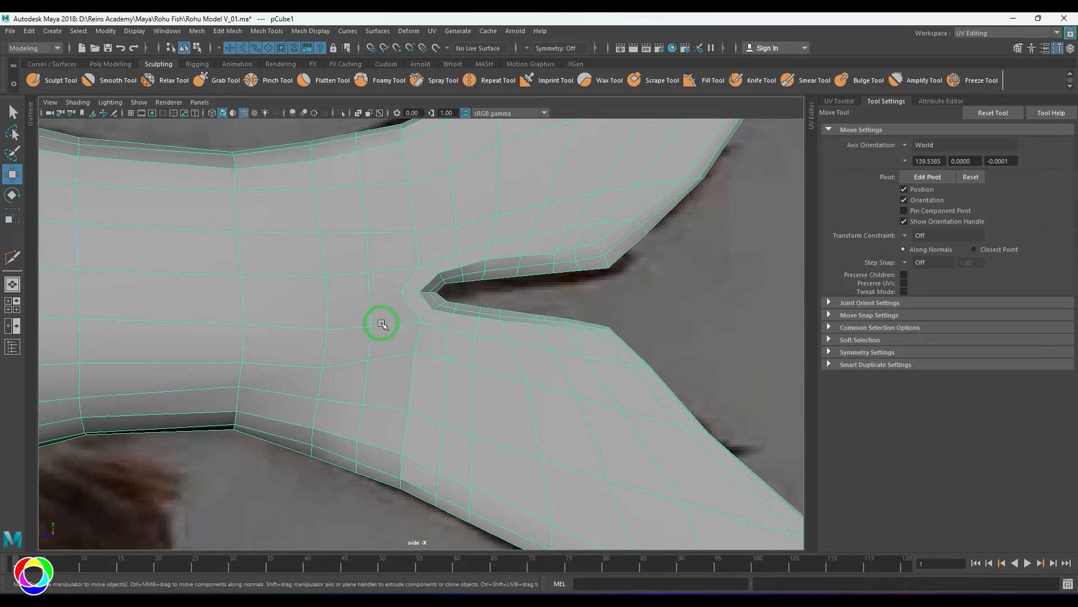
pyautogui.scroll(2, 382, 324)
pyautogui.press('F10')
pyautogui.click(358, 291)
pyautogui.press('g')
pyautogui.click(388, 272)
pyautogui.press('Delete')
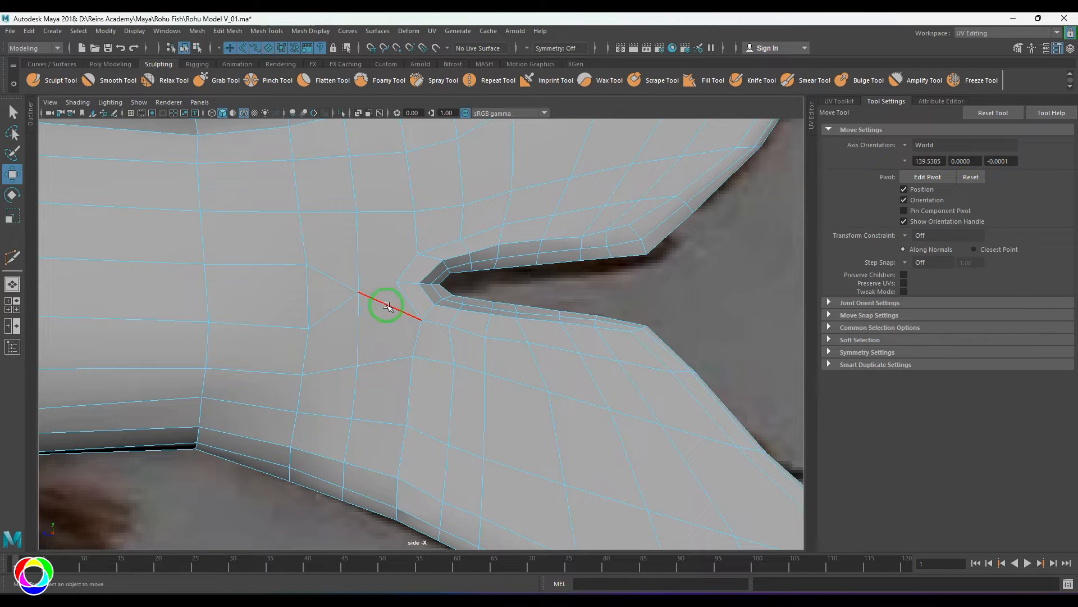
pyautogui.keyDown('shift'); pyautogui.moveTo(412, 288); pyautogui.dragTo(362, 269, button='right'); pyautogui.keyUp('shift')
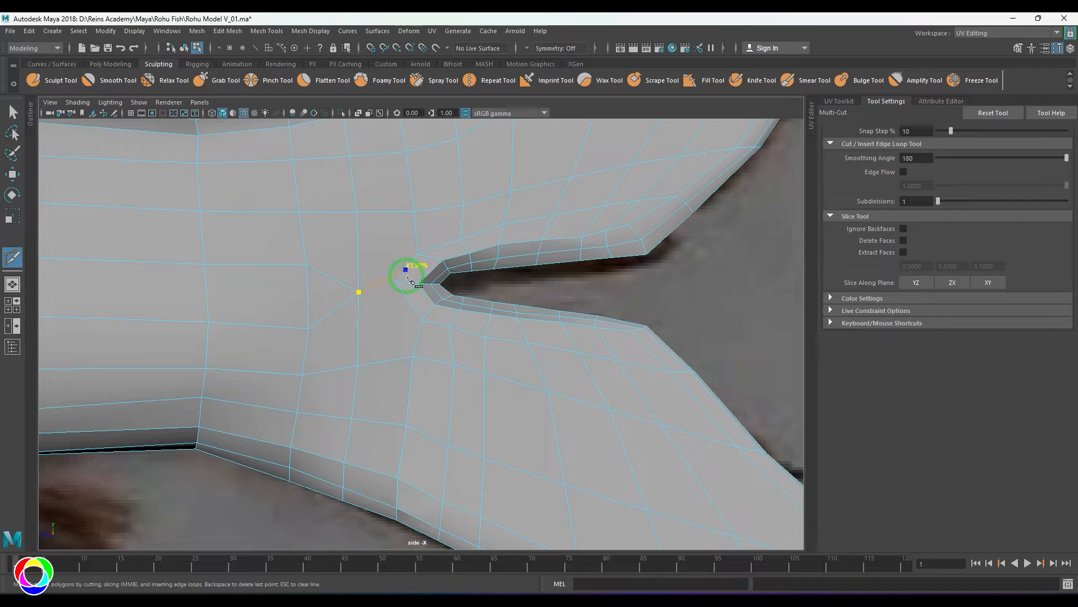
pyautogui.scroll(-3, 447, 324)
pyautogui.keyDown('alt'); pyautogui.moveTo(410, 319); pyautogui.dragTo(409, 337, button='middle'); pyautogui.keyUp('alt')
pyautogui.scroll(2, 404, 332)
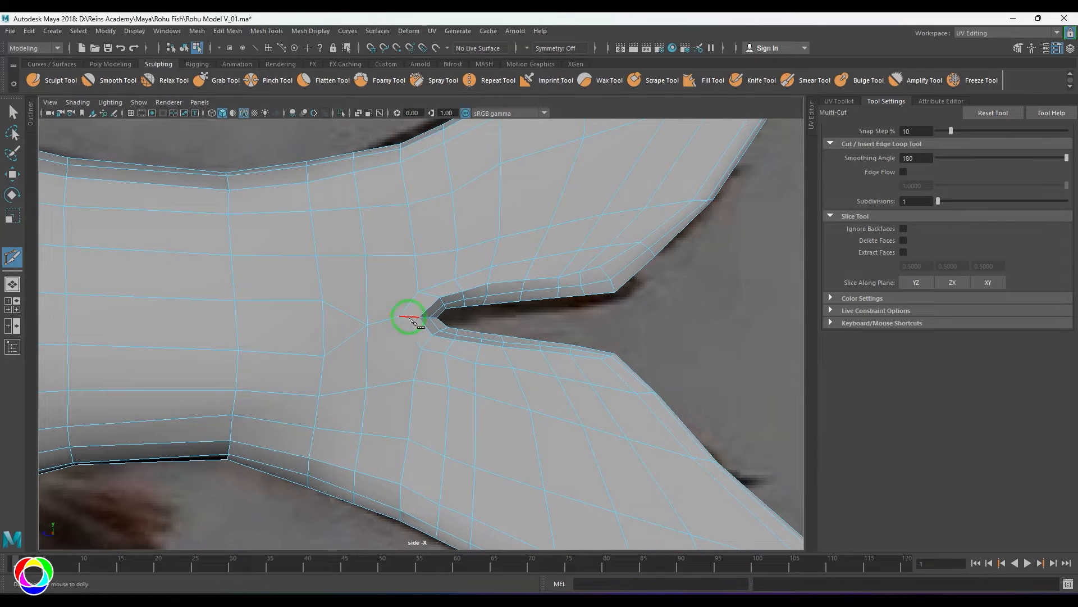
# Examine the fish mesh in perspective and the edge flow around the tail in the side view
pyautogui.scroll(-5, 409, 365)
pyautogui.press('w')
pyautogui.press('F8')
pyautogui.click(549, 332)
pyautogui.press('space')
pyautogui.moveTo(551, 333); pyautogui.dragTo(548, 319)
pyautogui.keyDown('alt'); pyautogui.moveTo(537, 323); pyautogui.dragTo(500, 341); pyautogui.keyUp('alt')
pyautogui.scroll(4, 570, 383)
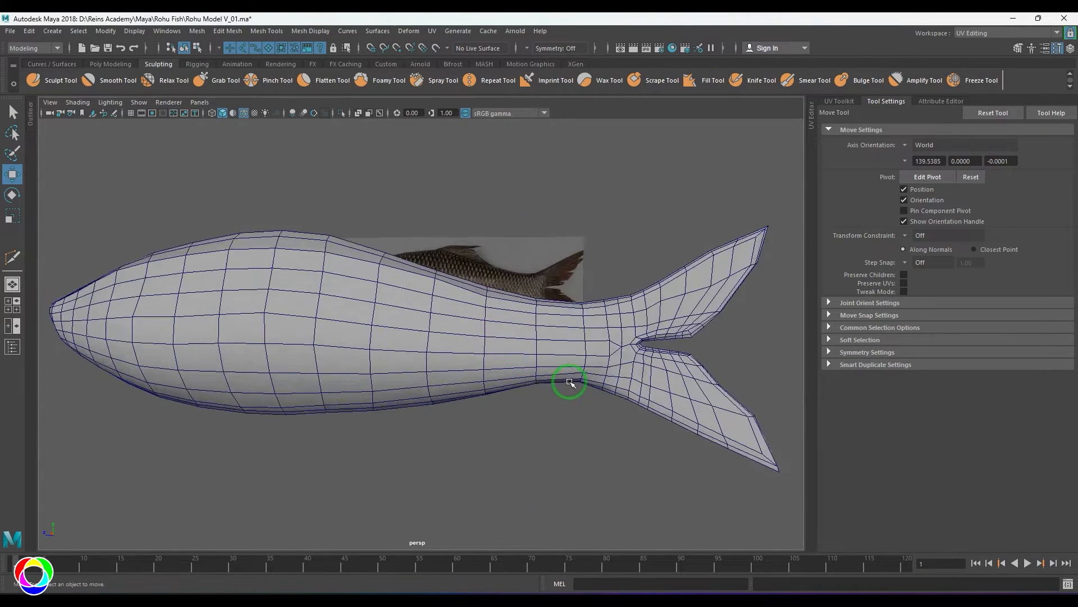
pyautogui.keyDown('alt'); pyautogui.moveTo(571, 381); pyautogui.dragTo(553, 358); pyautogui.keyUp('alt')
pyautogui.press('space')
pyautogui.scroll(5, 554, 358)
pyautogui.scroll(8, 478, 349)
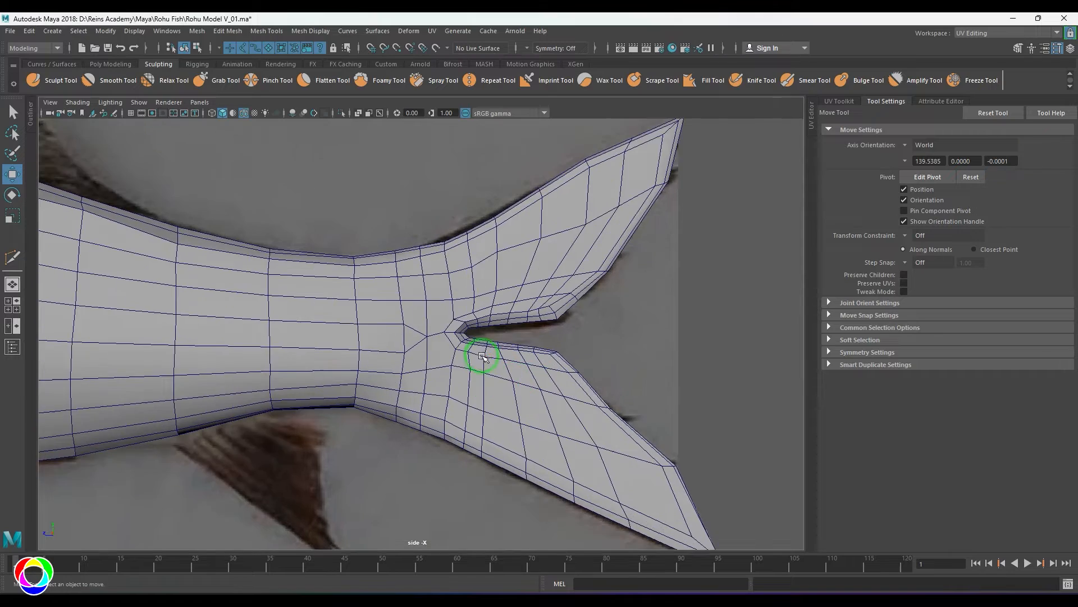
pyautogui.scroll(-6, 479, 349)
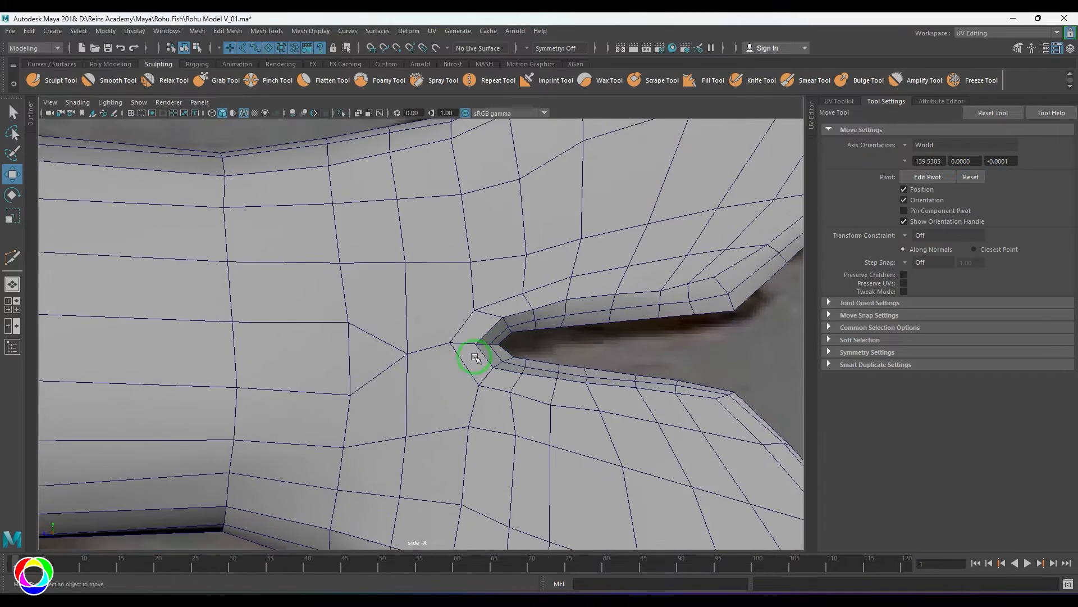
pyautogui.keyDown('alt'); pyautogui.moveTo(356, 330); pyautogui.dragTo(571, 328, button='middle'); pyautogui.keyUp('alt')
pyautogui.scroll(-3, 572, 330)
pyautogui.keyDown('alt'); pyautogui.moveTo(442, 336); pyautogui.dragTo(488, 294, button='middle'); pyautogui.keyUp('alt')
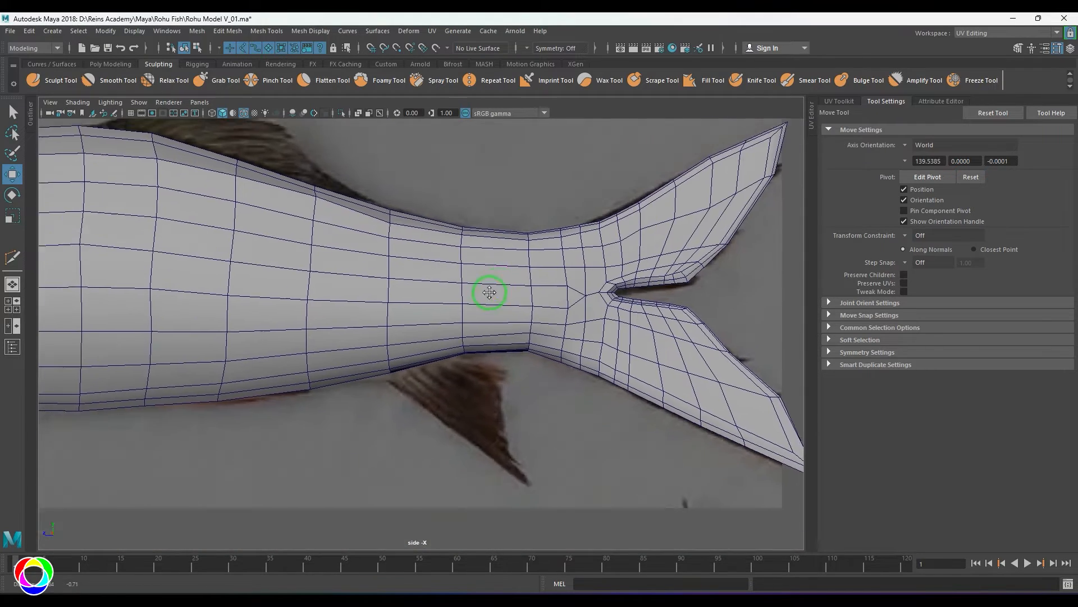
# Insert crosswise edge loops midway through the two body segments above and just ahead of the anal fin
pyautogui.scroll(3, 457, 333)
pyautogui.click(431, 362)
pyautogui.moveTo(422, 352); pyautogui.dragTo(425, 316, button='right')
pyautogui.click(432, 315)
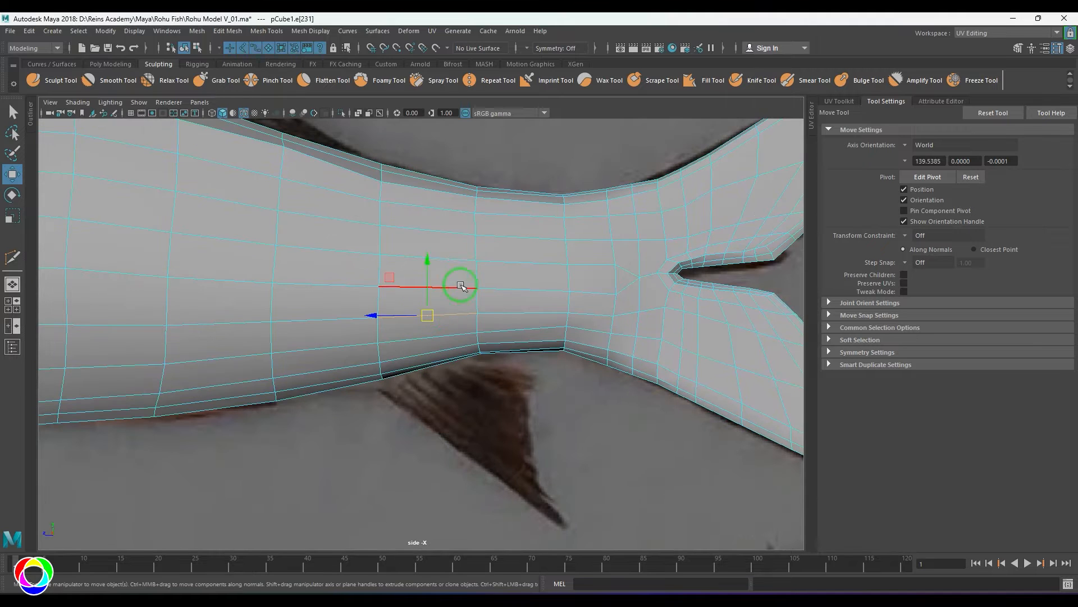
pyautogui.keyDown('ctrl'); pyautogui.moveTo(465, 257); pyautogui.dragTo(371, 331, button='right'); pyautogui.keyUp('ctrl')
pyautogui.scroll(2, 525, 399)
pyautogui.keyDown('alt'); pyautogui.moveTo(340, 410); pyautogui.dragTo(388, 359, button='middle'); pyautogui.keyUp('alt')
pyautogui.click(373, 340)
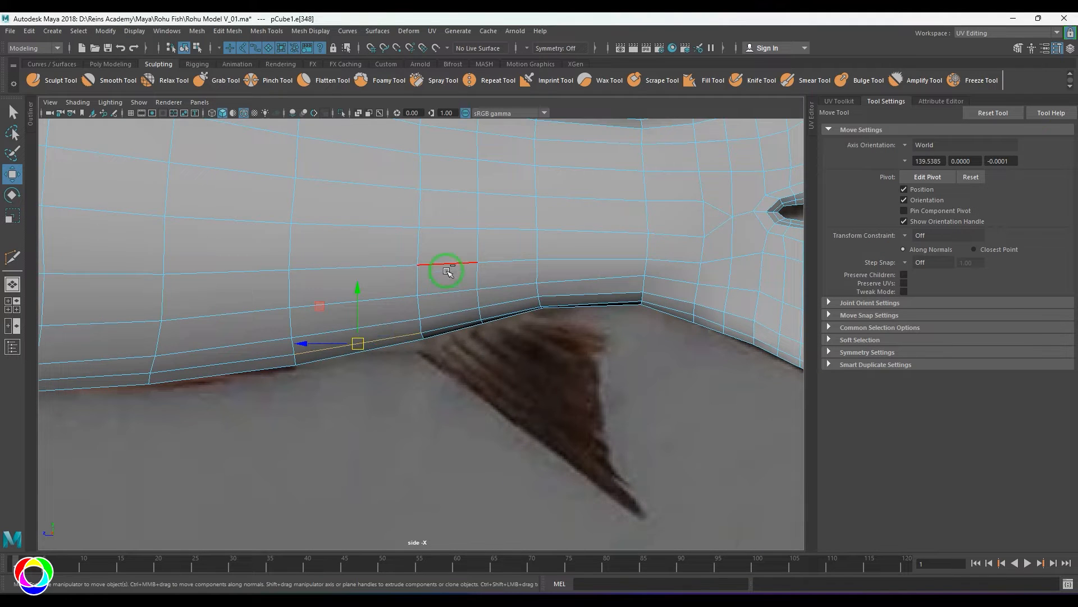
pyautogui.keyDown('ctrl'); pyautogui.moveTo(444, 268); pyautogui.dragTo(360, 336, button='right'); pyautogui.keyUp('ctrl')
# Insert a crosswise edge loop midway through the segment just ahead of the narrowest part of the tail base
pyautogui.scroll(1, 510, 369)
pyautogui.keyDown('alt'); pyautogui.moveTo(520, 366); pyautogui.dragTo(457, 382, button='middle'); pyautogui.keyUp('alt')
pyautogui.scroll(-1, 522, 369)
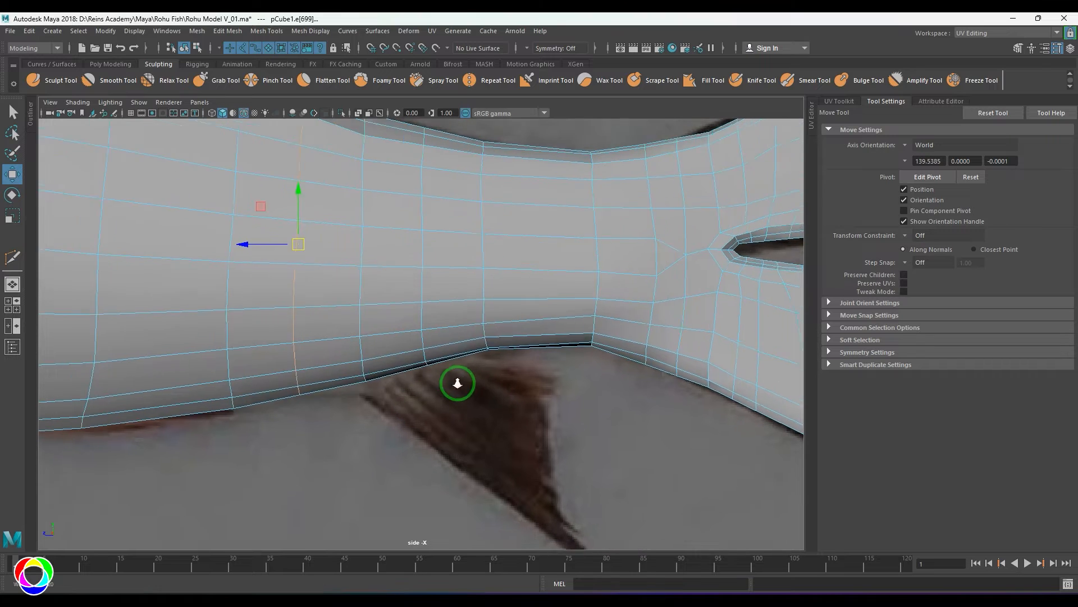
pyautogui.scroll(-1, 456, 383)
pyautogui.click(541, 319)
pyautogui.keyDown('ctrl'); pyautogui.moveTo(573, 238); pyautogui.dragTo(530, 306, button='right'); pyautogui.keyUp('ctrl')
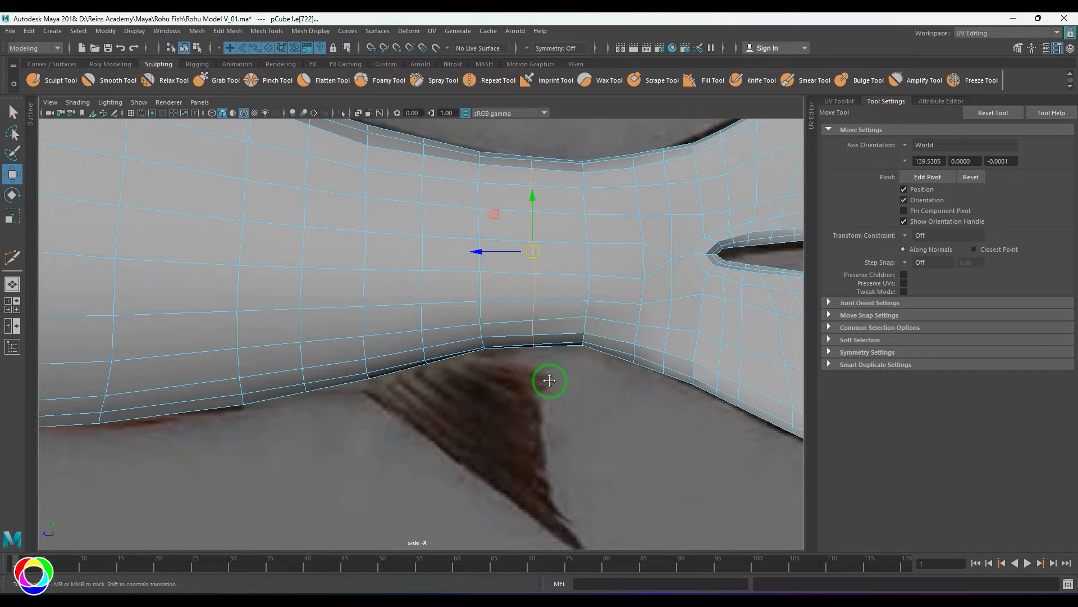
pyautogui.scroll(1, 528, 382)
pyautogui.scroll(-4, 508, 381)
pyautogui.scroll(-4, 462, 345)
pyautogui.scroll(4, 430, 364)
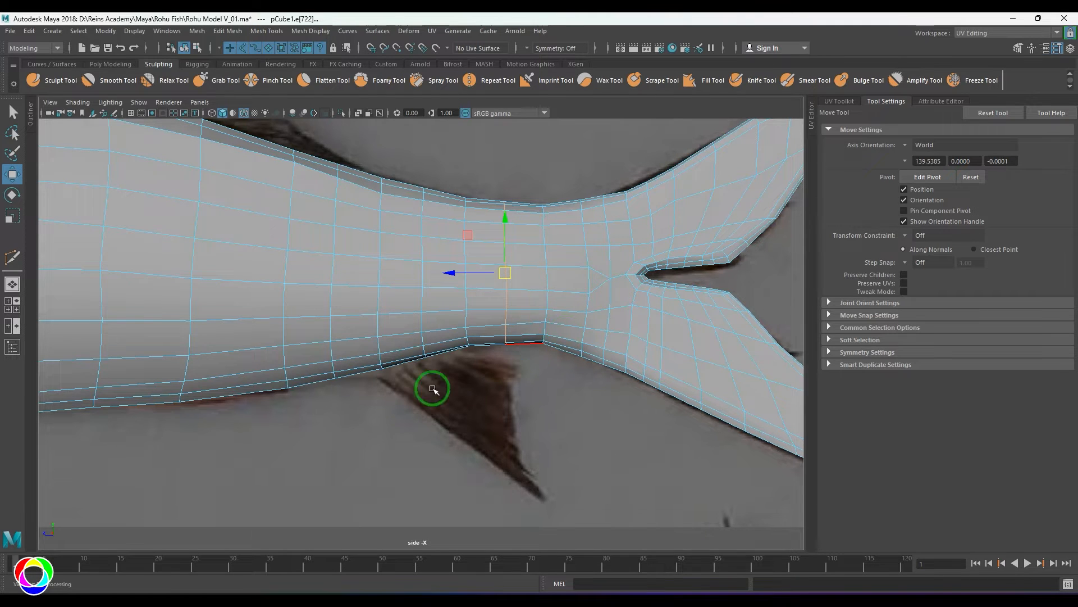
# Extrude the two belly-edge faces at the anal fin's base downward and backward over the reference fin
pyautogui.scroll(5, 428, 385)
pyautogui.click(390, 293)
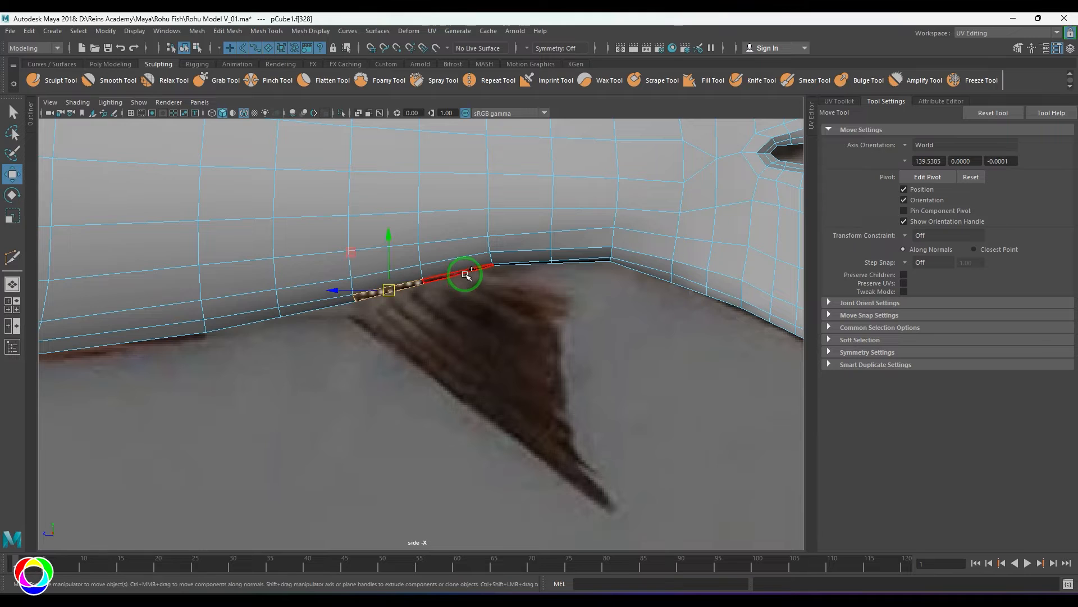
pyautogui.keyDown('shift'); pyautogui.click(463, 273); pyautogui.keyUp('shift')
pyautogui.press('space')
pyautogui.moveTo(458, 318); pyautogui.dragTo(460, 291)
pyautogui.keyDown('alt'); pyautogui.moveTo(460, 291); pyautogui.dragTo(480, 355); pyautogui.keyUp('alt')
pyautogui.press('space')
pyautogui.keyDown('alt'); pyautogui.moveTo(470, 370); pyautogui.dragTo(448, 367, button='middle'); pyautogui.keyUp('alt')
pyautogui.keyDown('shift'); pyautogui.moveTo(403, 280); pyautogui.dragTo(464, 340); pyautogui.keyUp('shift')
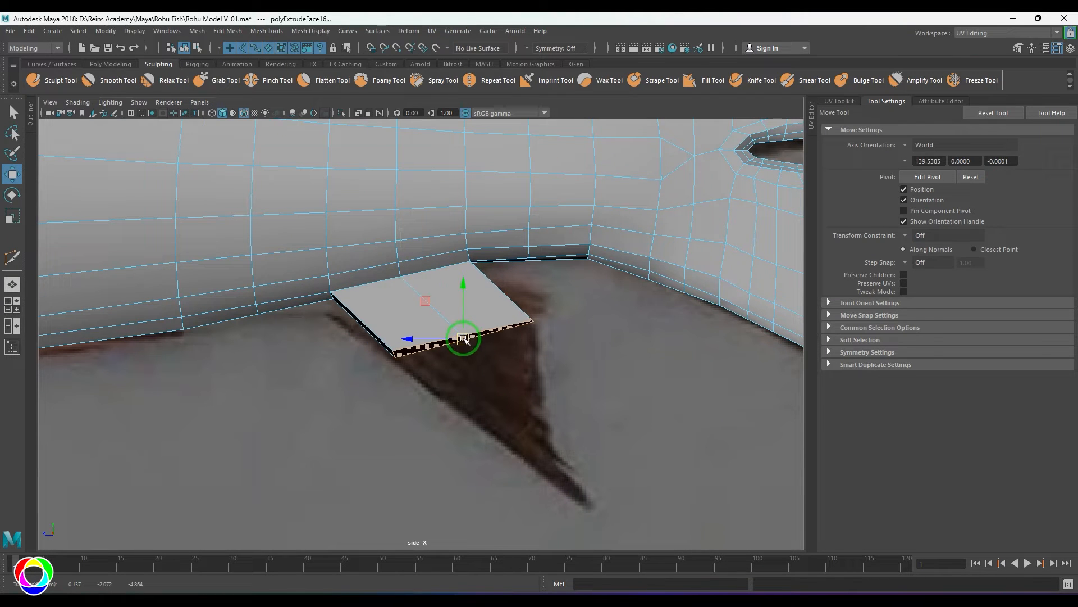
# Move the extruded fin's end vertices to match the reference anal fin's rear edge and pointed tip
pyautogui.moveTo(404, 308); pyautogui.dragTo(400, 307, button='right')
pyautogui.moveTo(544, 306)
pyautogui.mouseDown()
pyautogui.moveTo(525, 334)
pyautogui.moveTo(536, 298)
pyautogui.mouseUp()
pyautogui.moveTo(451, 324); pyautogui.dragTo(537, 381)
pyautogui.moveTo(379, 336); pyautogui.dragTo(404, 371)
pyautogui.moveTo(398, 357); pyautogui.dragTo(583, 504)
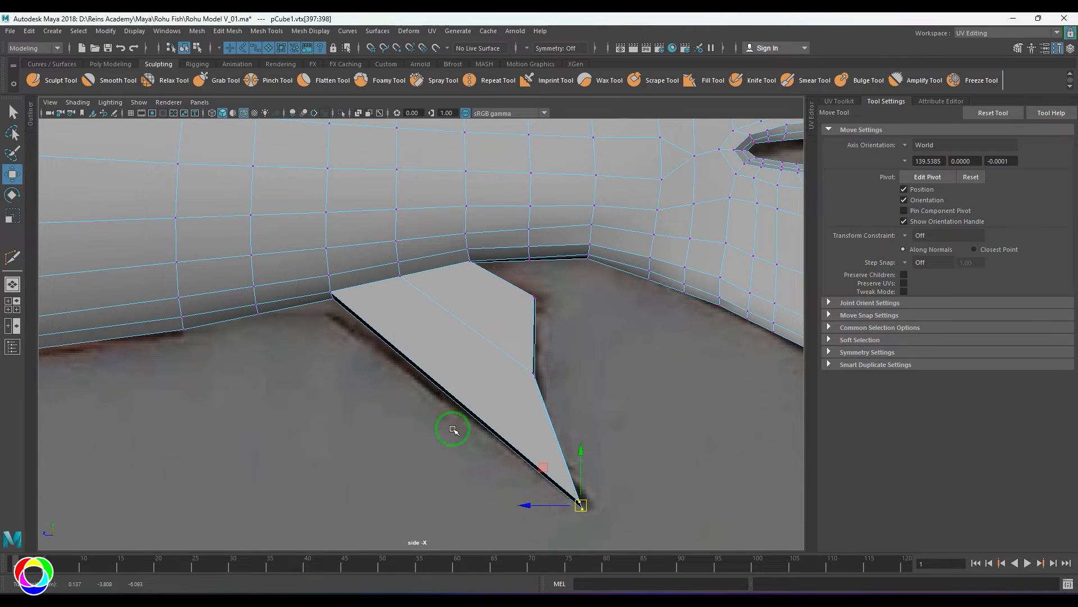
# Examine the anal fin's thickness and rear rim edges in the perspective view
pyautogui.press('space')
pyautogui.moveTo(449, 419); pyautogui.dragTo(515, 407)
pyautogui.scroll(5, 477, 460)
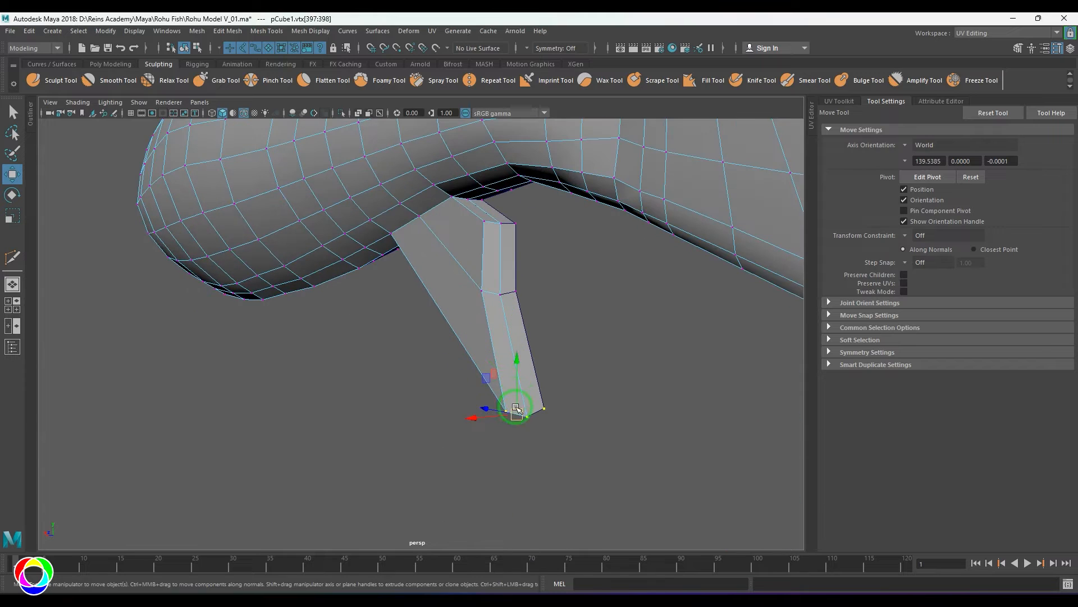
pyautogui.moveTo(515, 407); pyautogui.dragTo(511, 365, button='right')
pyautogui.click(485, 272)
pyautogui.keyDown('shift'); pyautogui.click(505, 387); pyautogui.keyUp('shift')
pyautogui.moveTo(490, 390)
pyautogui.keyDown('alt'); pyautogui.mouseDown()
pyautogui.moveTo(465, 401)
pyautogui.moveTo(467, 388)
pyautogui.moveTo(487, 385)
pyautogui.mouseUp(); pyautogui.keyUp('alt')
pyautogui.press('space')
pyautogui.press('space')
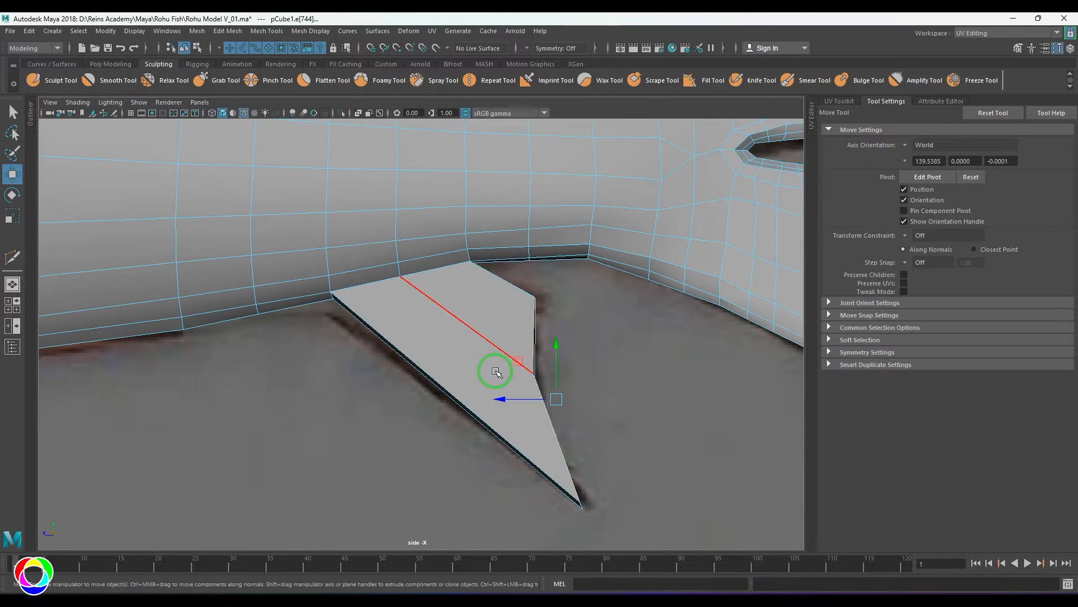
# Insert an edge loop across the middle of the anal fin and move its outer edges inward to thin the fin
pyautogui.scroll(2, 496, 371)
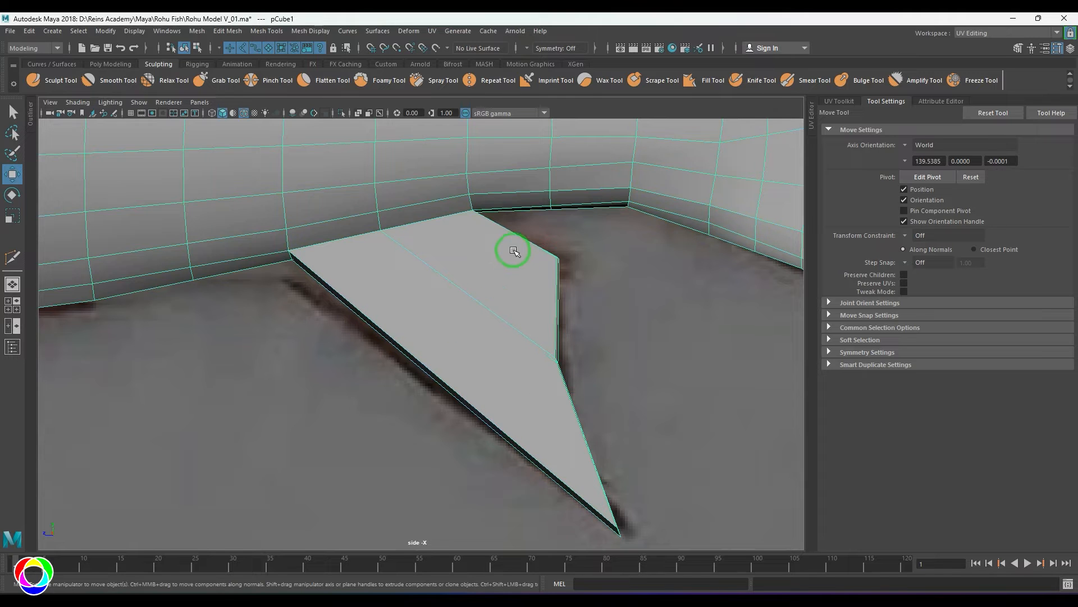
pyautogui.keyDown('shift'); pyautogui.moveTo(513, 250); pyautogui.dragTo(438, 269, button='right'); pyautogui.keyUp('shift')
pyautogui.moveTo(472, 296); pyautogui.dragTo(450, 323)
pyautogui.press('space')
pyautogui.press('space')
pyautogui.scroll(5, 453, 326)
pyautogui.press('w')
pyautogui.moveTo(530, 312); pyautogui.dragTo(548, 263, button='right')
pyautogui.click(547, 261)
pyautogui.keyDown('shift'); pyautogui.click(505, 351); pyautogui.keyUp('shift')
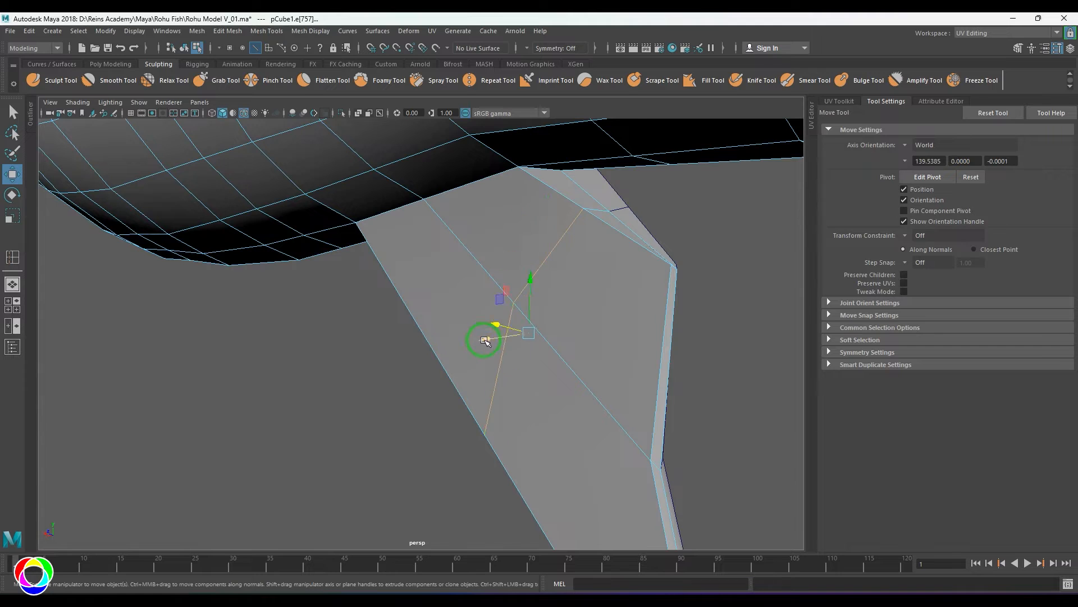
pyautogui.moveTo(484, 339); pyautogui.dragTo(502, 337)
pyautogui.moveTo(569, 301); pyautogui.dragTo(531, 299, button='right')
pyautogui.click(573, 213)
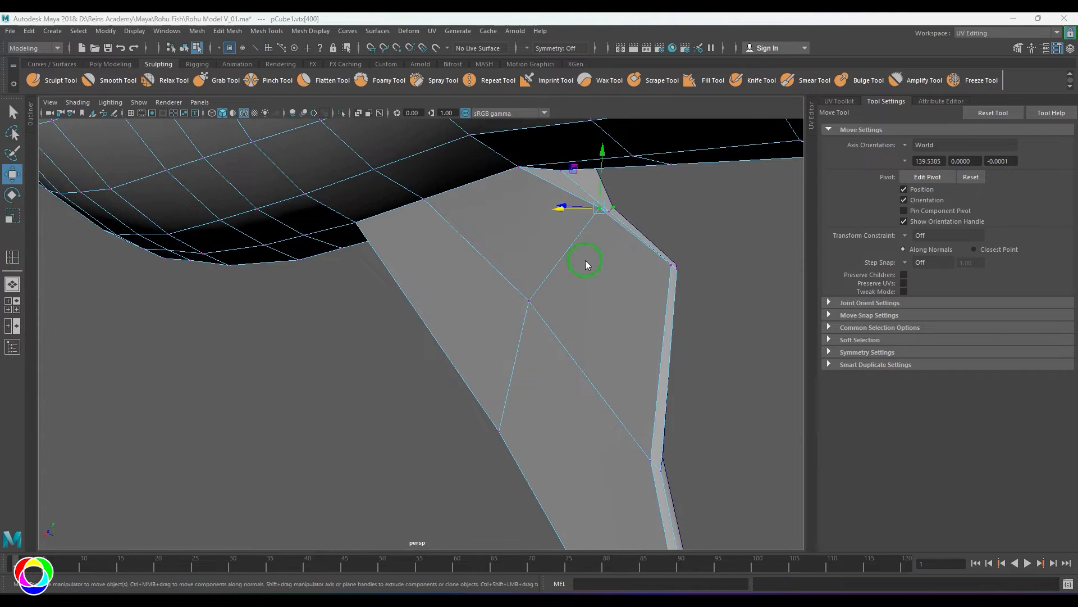
# Move the fin's outer-face vertices in from the rear edge and tip to form a border strip, and adjust the front edge
pyautogui.press('space')
pyautogui.press('space')
pyautogui.moveTo(511, 235); pyautogui.dragTo(548, 268)
pyautogui.click(560, 261)
pyautogui.click(561, 366)
pyautogui.moveTo(561, 367); pyautogui.dragTo(555, 371)
pyautogui.click(620, 522)
pyautogui.moveTo(622, 528); pyautogui.dragTo(611, 520)
pyautogui.click(496, 416)
pyautogui.moveTo(447, 382); pyautogui.dragTo(455, 389)
pyautogui.click(462, 287)
pyautogui.press('Up')
pyautogui.moveTo(478, 310); pyautogui.dragTo(502, 289, button='right')
pyautogui.press('space')
pyautogui.press('space')
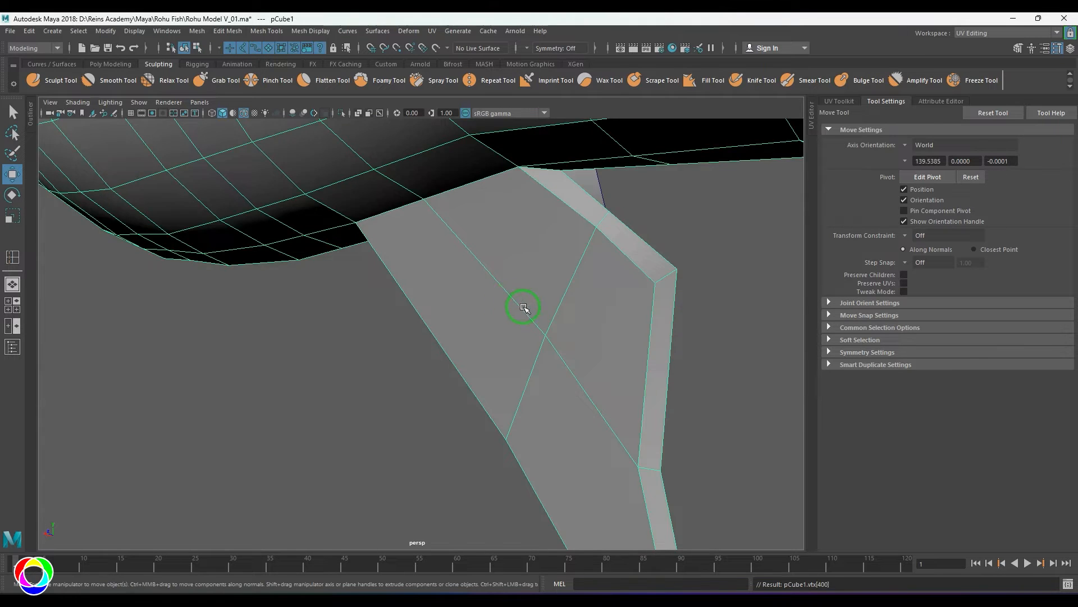
# Isolate the fish and delete the four faces on the anal fin's inner side at the mirror plane
pyautogui.scroll(-5, 523, 307)
pyautogui.keyDown('alt'); pyautogui.moveTo(523, 307); pyautogui.dragTo(408, 303); pyautogui.keyUp('alt')
pyautogui.hotkey('ctrl', '1')
pyautogui.moveTo(413, 283); pyautogui.dragTo(417, 309, button='right')
pyautogui.click(429, 296)
pyautogui.keyDown('shift'); pyautogui.click(379, 264); pyautogui.keyUp('shift')
pyautogui.keyDown('shift'); pyautogui.click(346, 299); pyautogui.keyUp('shift')
pyautogui.keyDown('shift'); pyautogui.click(353, 351); pyautogui.keyUp('shift')
pyautogui.press('Delete')
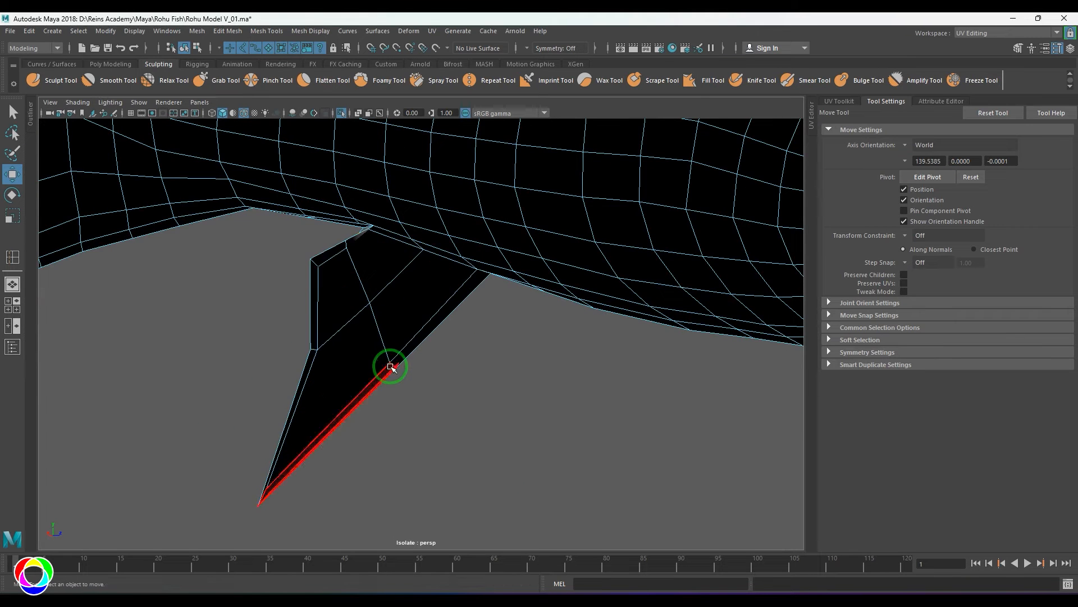
# Bevel the edge loop crossing the anal fin to split it into two loops
pyautogui.press('space')
pyautogui.press('space')
pyautogui.moveTo(504, 308); pyautogui.dragTo(506, 285, button='right')
pyautogui.moveTo(497, 332); pyautogui.dragTo(474, 335, button='right')
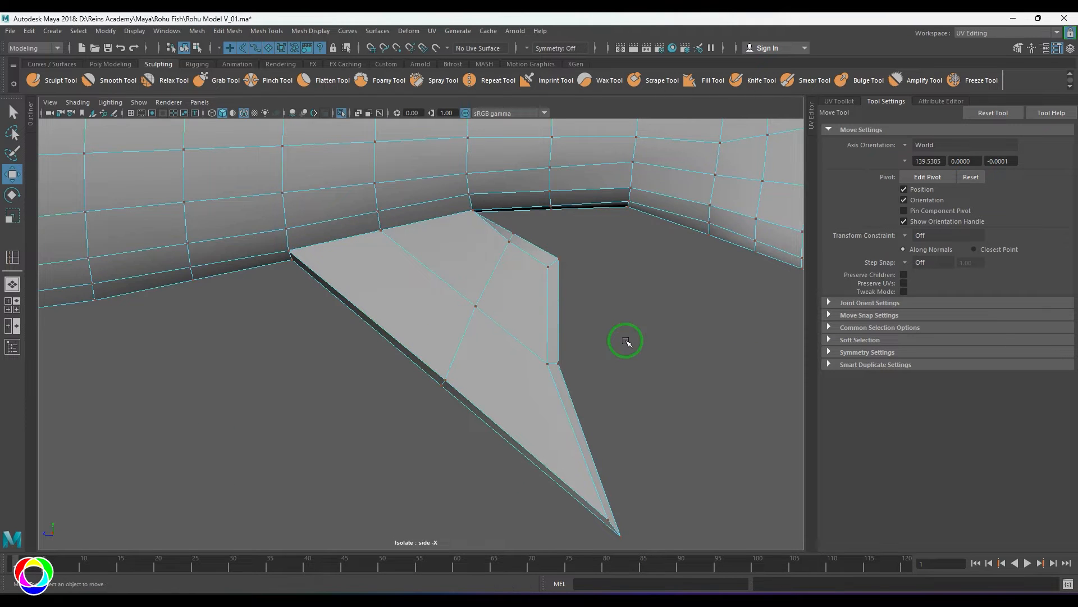
pyautogui.moveTo(581, 328); pyautogui.dragTo(579, 306, button='right')
pyautogui.doubleClick(488, 284)
pyautogui.hotkey('ctrl', 'b')
pyautogui.press('q')
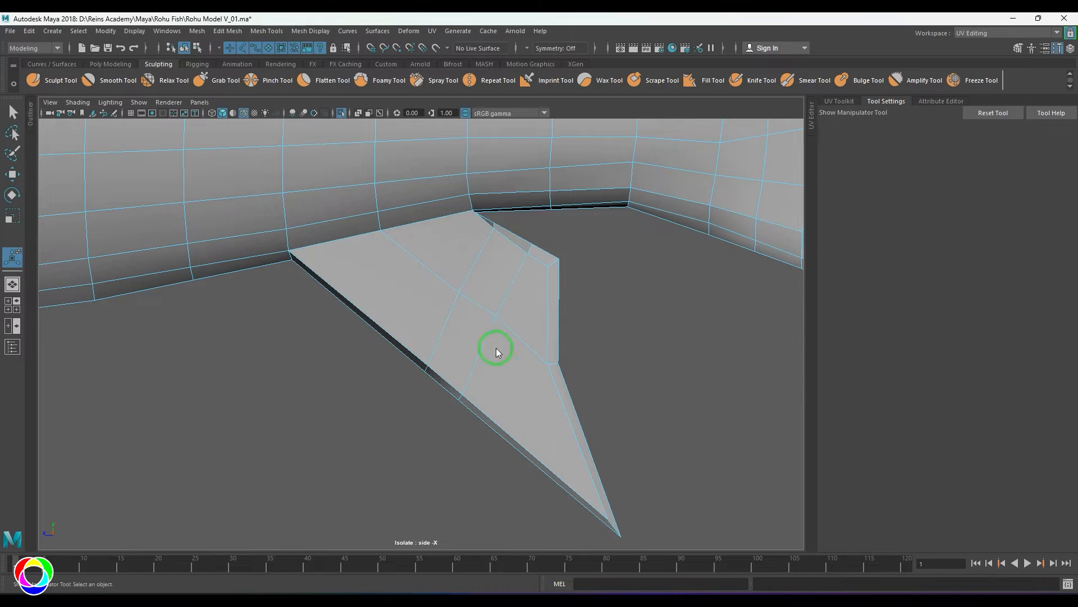
# Move the middle and front-edge vertices of the fin's rear crosswise loop toward the fin tip
pyautogui.moveTo(497, 349); pyautogui.dragTo(473, 348, button='right')
pyautogui.scroll(2, 505, 354)
pyautogui.keyDown('alt'); pyautogui.moveTo(526, 367); pyautogui.dragTo(513, 311, button='middle'); pyautogui.keyUp('alt')
pyautogui.press('w')
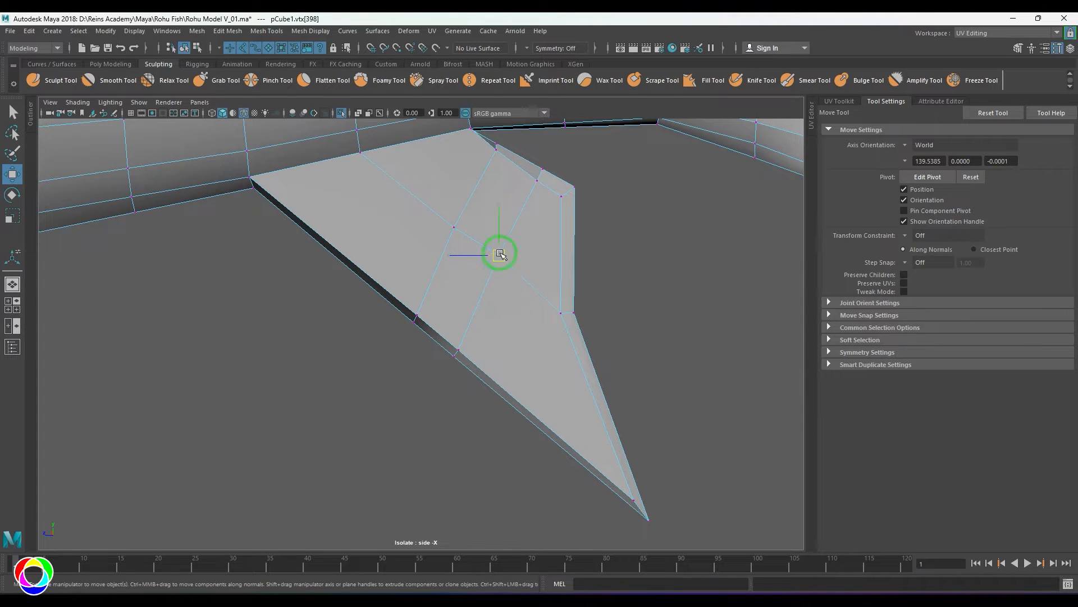
pyautogui.moveTo(500, 253); pyautogui.dragTo(526, 280)
pyautogui.moveTo(450, 328); pyautogui.dragTo(470, 371)
pyautogui.moveTo(459, 359); pyautogui.dragTo(522, 403)
pyautogui.moveTo(529, 421); pyautogui.dragTo(528, 421)
pyautogui.keyDown('alt'); pyautogui.moveTo(472, 311); pyautogui.dragTo(470, 368, button='middle'); pyautogui.keyUp('alt')
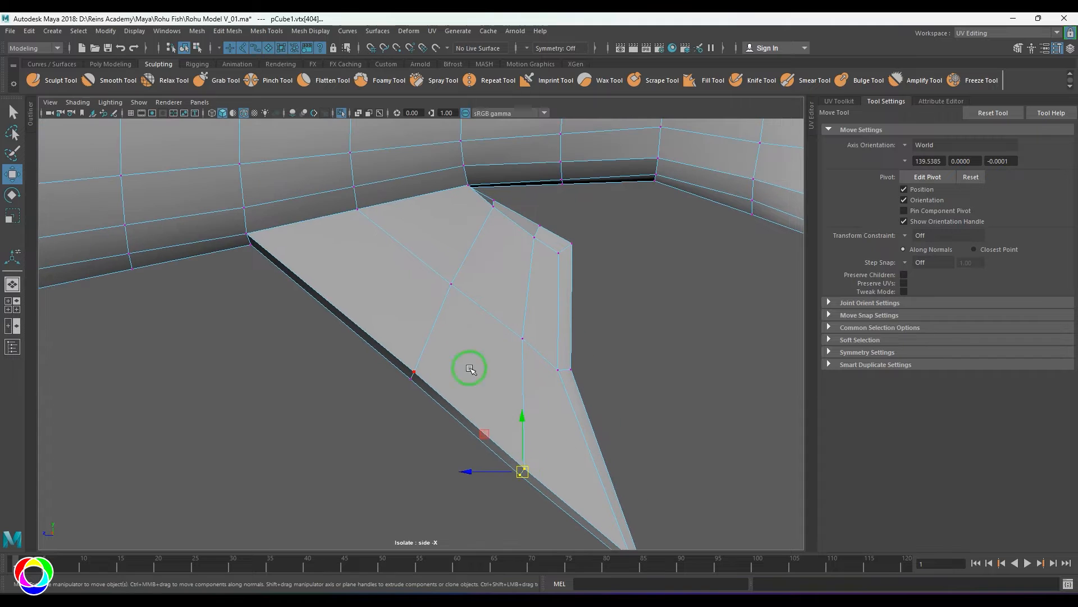
# Bevel the remaining forward crosswise loop on the anal fin into two loops
pyautogui.moveTo(428, 309); pyautogui.dragTo(429, 308, button='right')
pyautogui.doubleClick(423, 351)
pyautogui.hotkey('ctrl', 'b')
pyautogui.moveTo(428, 357); pyautogui.dragTo(416, 359, button='right')
pyautogui.press('q')
# Bevel the anal fin's foremost crosswise loop and move the forward copy's front-edge and middle vertices toward the fin base
pyautogui.moveTo(413, 374); pyautogui.dragTo(458, 408)
pyautogui.press('w')
pyautogui.moveTo(479, 307); pyautogui.dragTo(478, 306)
pyautogui.moveTo(371, 342); pyautogui.dragTo(458, 409)
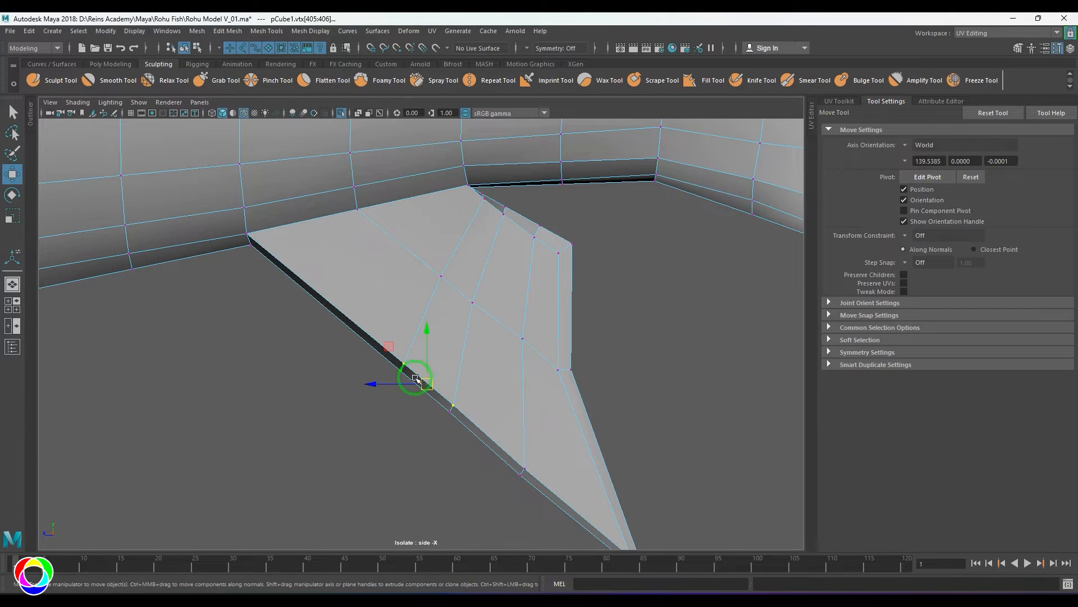
pyautogui.moveTo(415, 381); pyautogui.dragTo(366, 335)
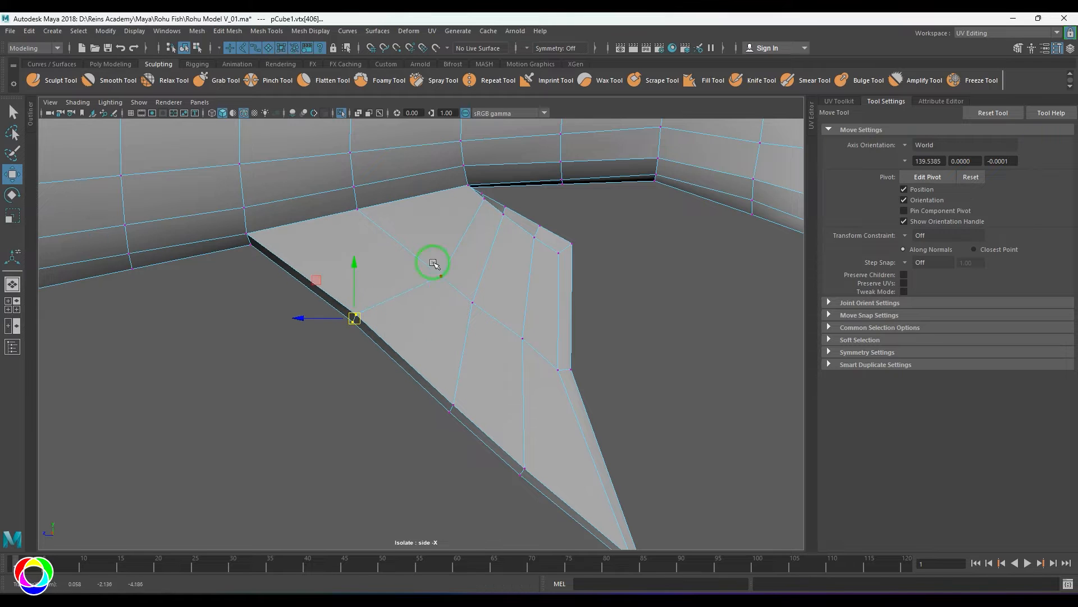
pyautogui.click(417, 256)
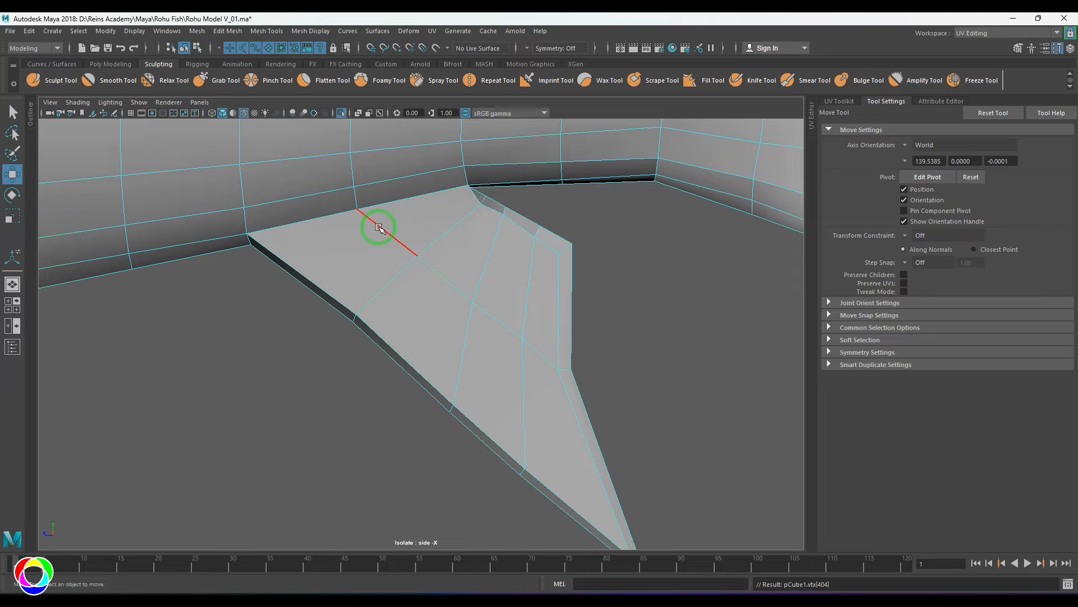
# Insert a crosswise edge loop beside the anal fin's base, then adjust its front vertex and shift the base's rear corner forward
pyautogui.moveTo(379, 227); pyautogui.dragTo(348, 254, button='right')
pyautogui.scroll(2, 296, 289)
pyautogui.click(278, 261)
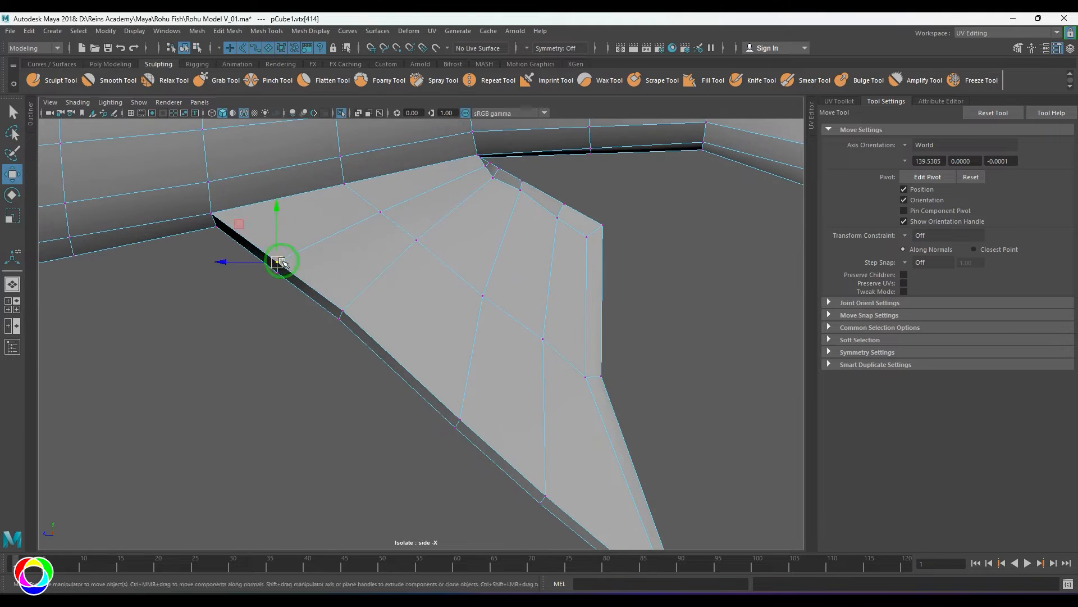
pyautogui.moveTo(281, 261); pyautogui.dragTo(300, 259)
pyautogui.click(487, 166)
pyautogui.click(478, 156)
pyautogui.moveTo(487, 167); pyautogui.dragTo(465, 155)
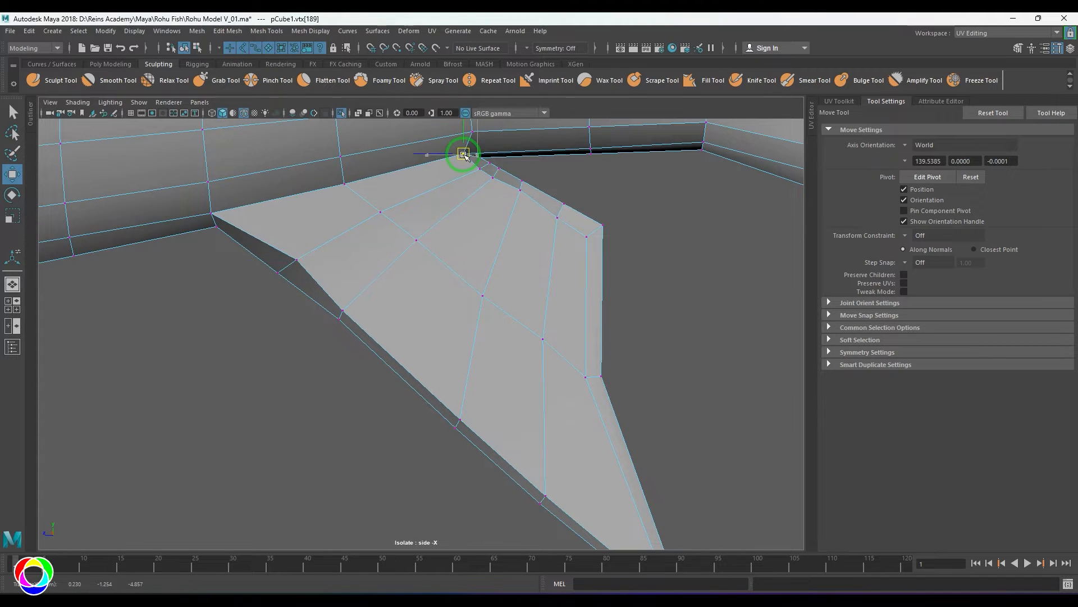
# Leave component editing on the fish and end its isolation in the view
pyautogui.click(475, 199)
pyautogui.scroll(-6, 477, 334)
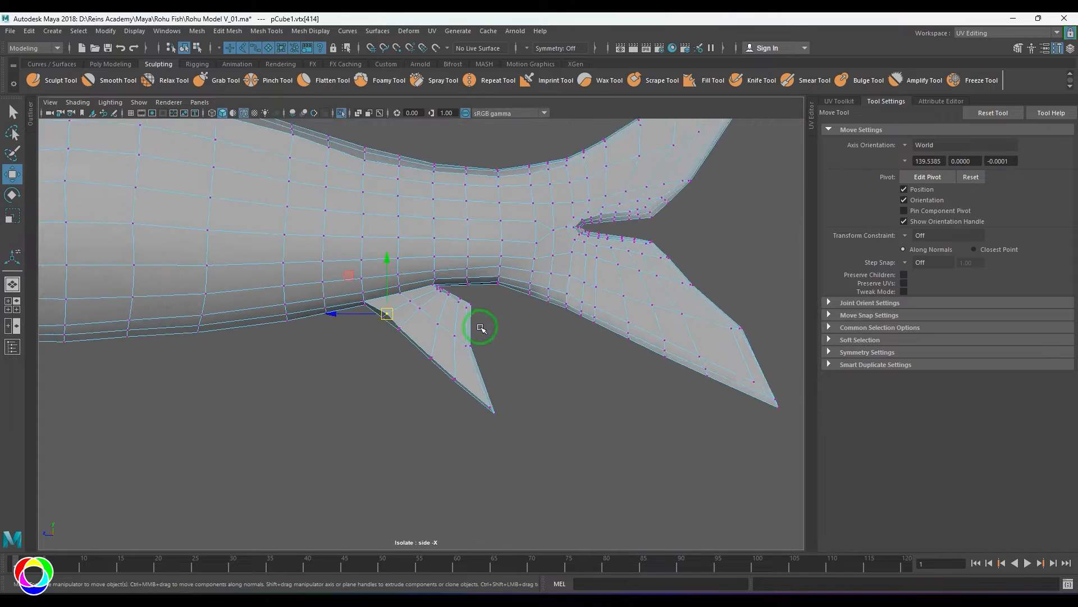
pyautogui.scroll(2, 481, 330)
pyautogui.click(407, 287)
pyautogui.press('t')
pyautogui.keyDown('alt'); pyautogui.moveTo(465, 330); pyautogui.dragTo(508, 419, button='middle'); pyautogui.keyUp('alt')
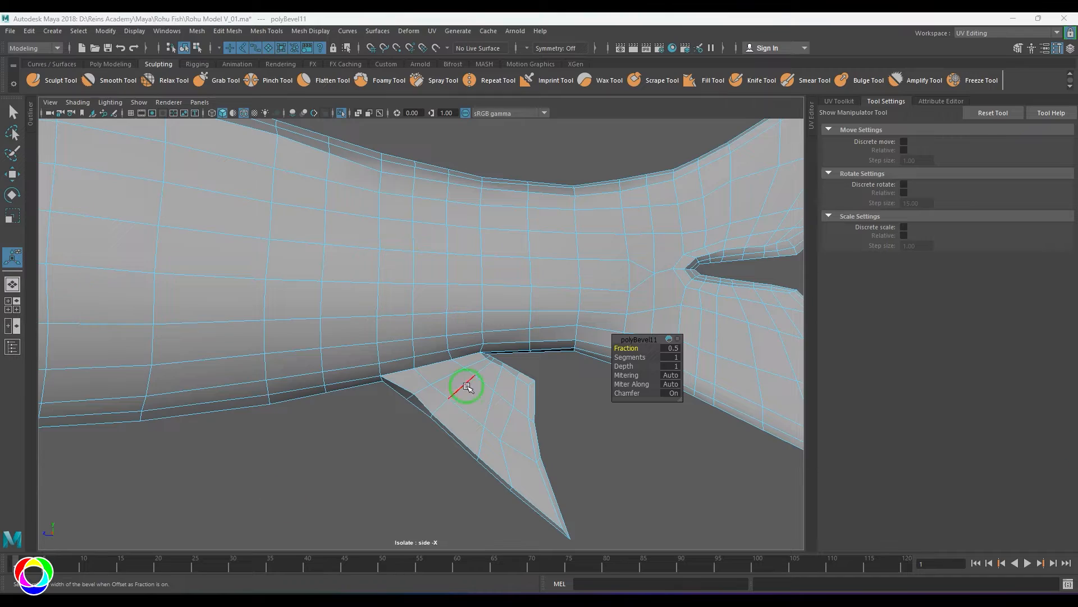
pyautogui.keyDown('alt'); pyautogui.moveTo(467, 387); pyautogui.dragTo(670, 328); pyautogui.keyUp('alt')
pyautogui.press('q')
pyautogui.moveTo(495, 330); pyautogui.dragTo(515, 310, button='right')
pyautogui.hotkey('ctrl', '1')
# Move three vertices at the rear of the anal fin's base inward to the mirror plane to taper the junction
pyautogui.keyDown('alt'); pyautogui.moveTo(516, 311); pyautogui.dragTo(470, 330); pyautogui.keyUp('alt')
pyautogui.keyDown('alt'); pyautogui.moveTo(470, 329); pyautogui.dragTo(442, 372, button='middle'); pyautogui.keyUp('alt')
pyautogui.scroll(4, 443, 373)
pyautogui.moveTo(442, 373)
pyautogui.keyDown('alt'); pyautogui.mouseDown()
pyautogui.moveTo(488, 376)
pyautogui.moveTo(443, 388)
pyautogui.mouseUp(); pyautogui.keyUp('alt')
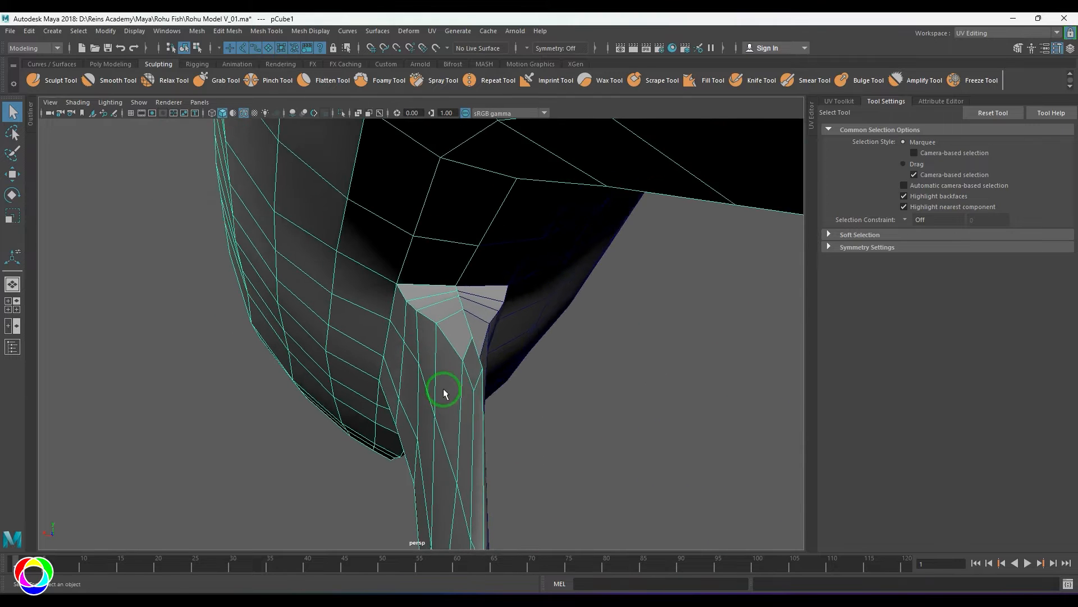
pyautogui.scroll(3, 443, 389)
pyautogui.moveTo(498, 367); pyautogui.dragTo(472, 364, button='right')
pyautogui.press('w')
pyautogui.moveTo(402, 318); pyautogui.dragTo(427, 319)
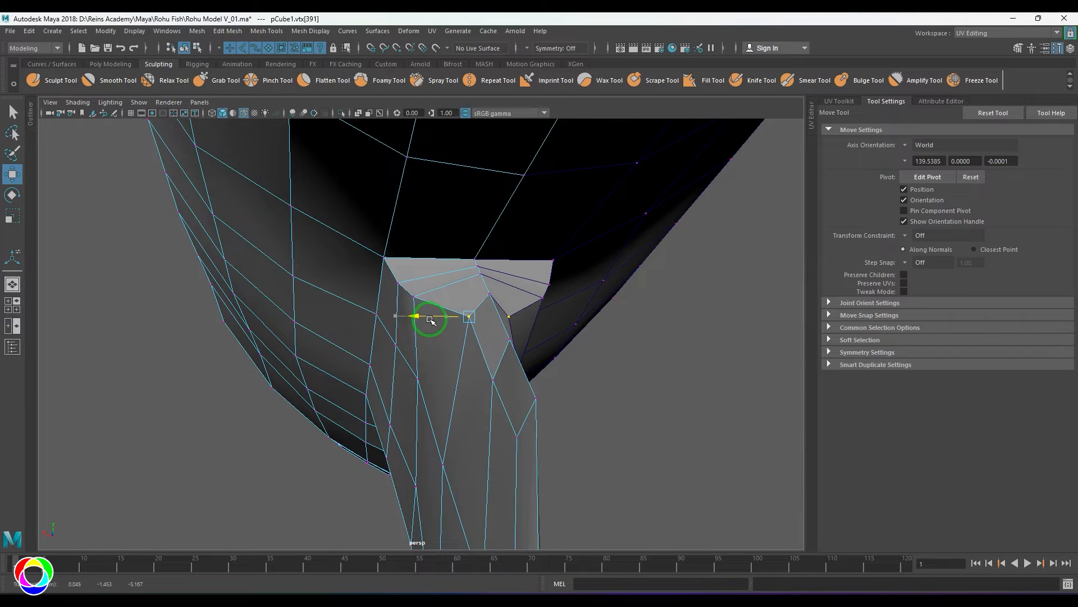
pyautogui.click(413, 298)
pyautogui.moveTo(373, 298); pyautogui.dragTo(420, 299)
pyautogui.click(399, 284)
pyautogui.moveTo(343, 282); pyautogui.dragTo(388, 289)
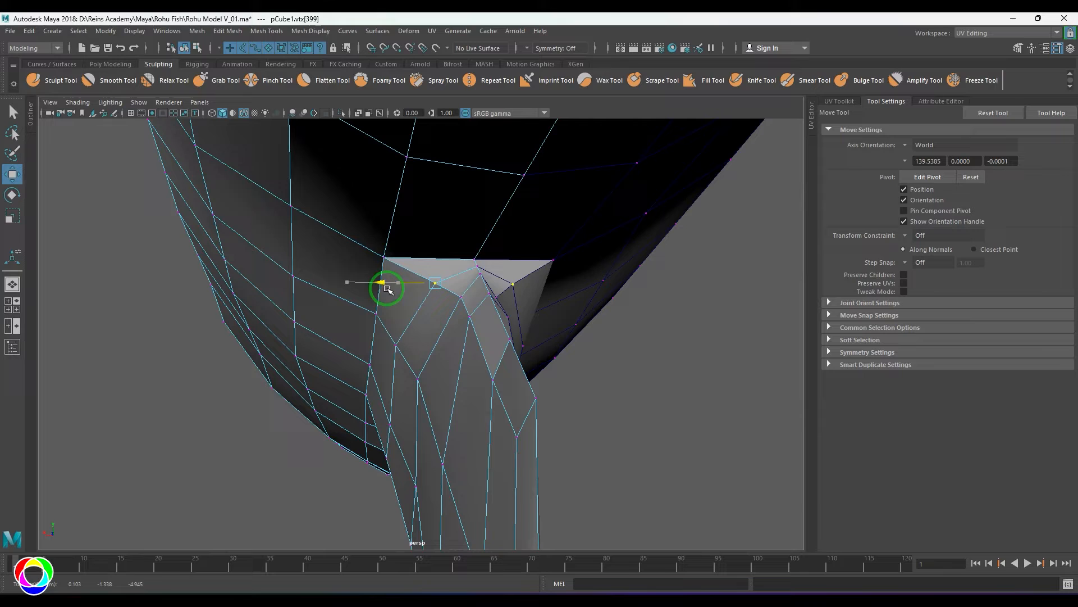
pyautogui.click(403, 349)
pyautogui.moveTo(369, 347); pyautogui.dragTo(406, 385)
pyautogui.hotkey('ctrl', 'z')
# Reposition the vertices along the side and front of the anal fin's base to smooth its junction with the body
pyautogui.keyDown('alt'); pyautogui.moveTo(406, 385); pyautogui.dragTo(442, 409); pyautogui.keyUp('alt')
pyautogui.click(417, 348)
pyautogui.keyDown('alt'); pyautogui.moveTo(420, 351); pyautogui.dragTo(446, 377); pyautogui.keyUp('alt')
pyautogui.keyDown('alt'); pyautogui.moveTo(442, 401); pyautogui.dragTo(381, 356); pyautogui.keyUp('alt')
pyautogui.moveTo(439, 309); pyautogui.dragTo(583, 365)
pyautogui.click(439, 374)
pyautogui.click(449, 350)
pyautogui.click(444, 355)
pyautogui.click(450, 373)
pyautogui.click(385, 291)
pyautogui.keyDown('alt'); pyautogui.moveTo(385, 291); pyautogui.dragTo(402, 306); pyautogui.keyUp('alt')
pyautogui.moveTo(378, 265); pyautogui.dragTo(444, 379)
pyautogui.click(440, 313)
pyautogui.keyDown('alt'); pyautogui.moveTo(440, 313); pyautogui.dragTo(418, 400); pyautogui.keyUp('alt')
pyautogui.press('F8')
pyautogui.keyDown('alt'); pyautogui.moveTo(419, 400); pyautogui.dragTo(409, 372, button='right'); pyautogui.keyUp('alt')
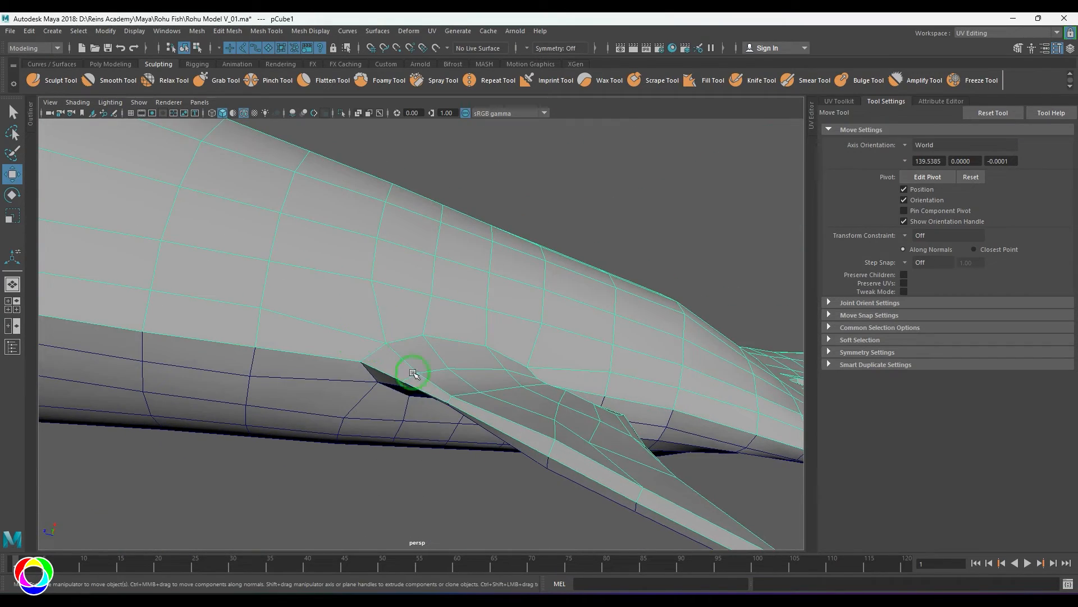
# Cut new edges on the body around the anal fin's base with Multi-Cut and adjust the vertex just ahead of the fin
pyautogui.keyDown('shift'); pyautogui.moveTo(385, 296); pyautogui.dragTo(320, 359, button='right'); pyautogui.keyUp('shift')
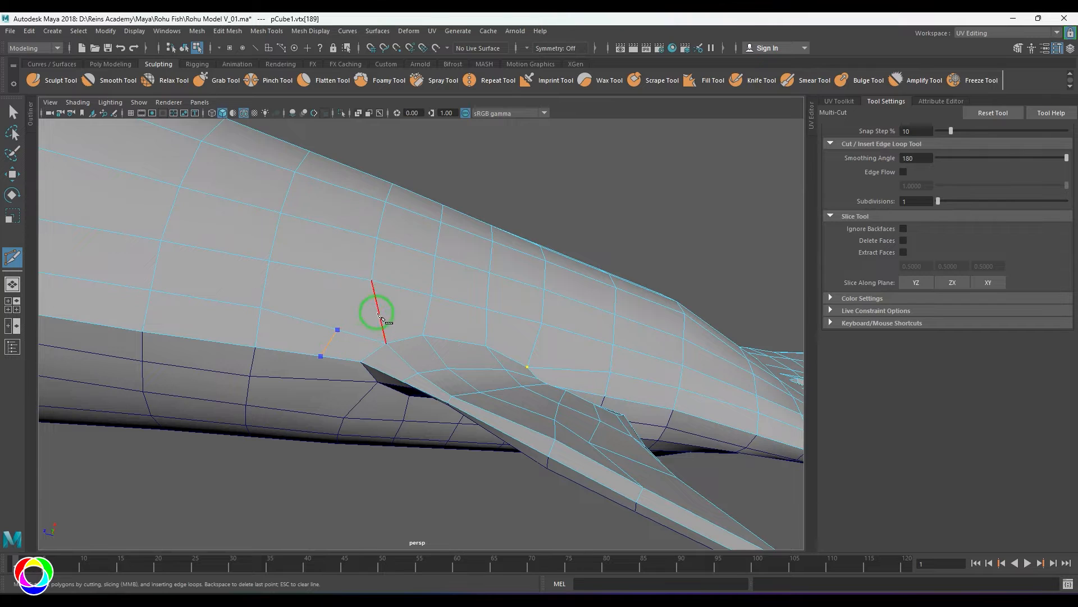
pyautogui.keyDown('alt'); pyautogui.moveTo(428, 316); pyautogui.dragTo(489, 301); pyautogui.keyUp('alt')
pyautogui.press('w')
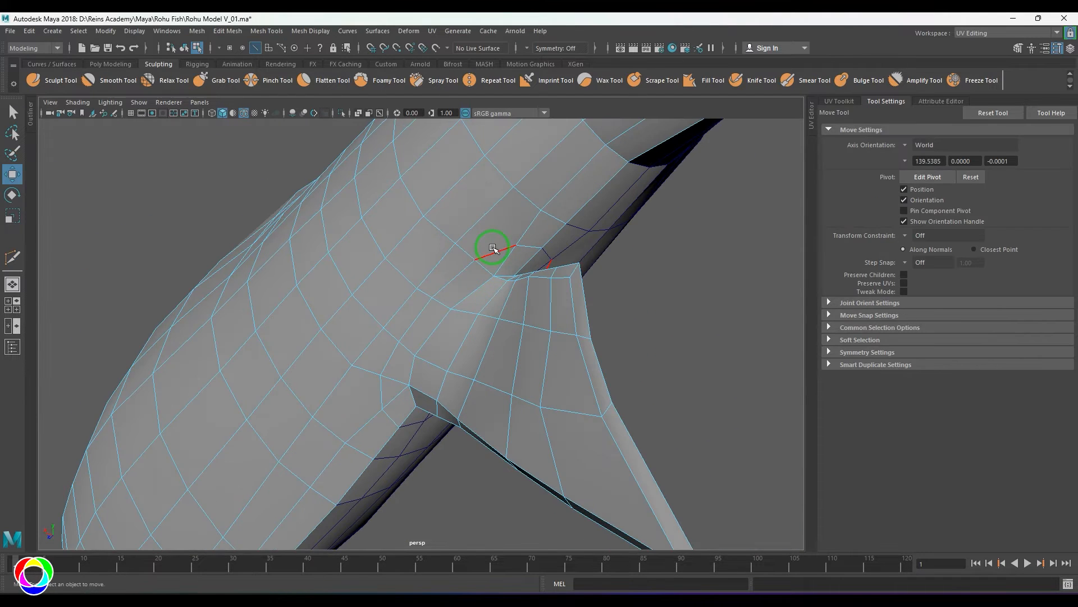
pyautogui.keyDown('alt'); pyautogui.moveTo(424, 382); pyautogui.dragTo(352, 370); pyautogui.keyUp('alt')
pyautogui.moveTo(376, 355); pyautogui.dragTo(334, 355, button='right')
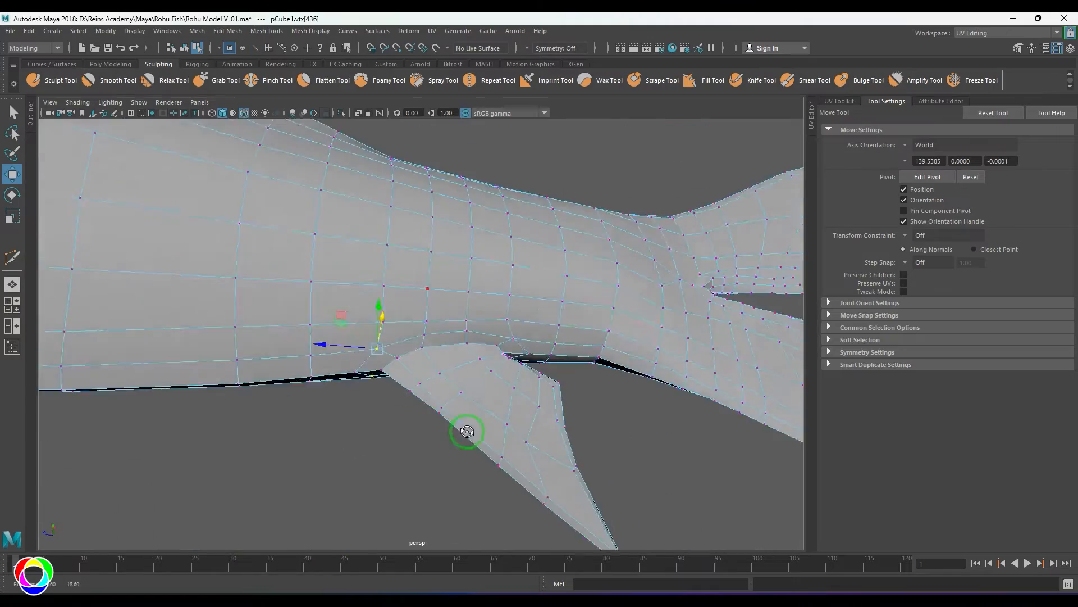
pyautogui.keyDown('alt'); pyautogui.moveTo(470, 431); pyautogui.dragTo(504, 378); pyautogui.keyUp('alt')
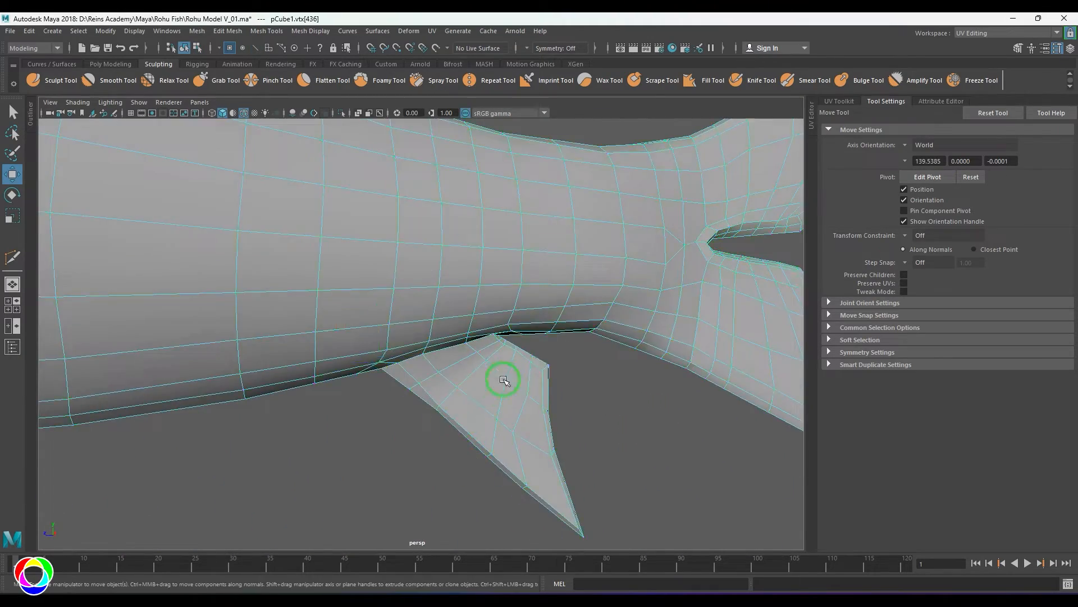
# Examine the fish in smooth preview and compare the anal fin with the side reference image in wireframe and shaded display
pyautogui.moveTo(503, 378); pyautogui.dragTo(533, 356, button='right')
pyautogui.keyDown('alt'); pyautogui.moveTo(503, 387); pyautogui.dragTo(528, 401); pyautogui.keyUp('alt')
pyautogui.press('3')
pyautogui.click(445, 412)
pyautogui.scroll(-5, 449, 412)
pyautogui.click(476, 365)
pyautogui.press('1')
pyautogui.press('space')
pyautogui.keyDown('alt'); pyautogui.moveTo(528, 401); pyautogui.dragTo(521, 407, button='middle'); pyautogui.keyUp('alt')
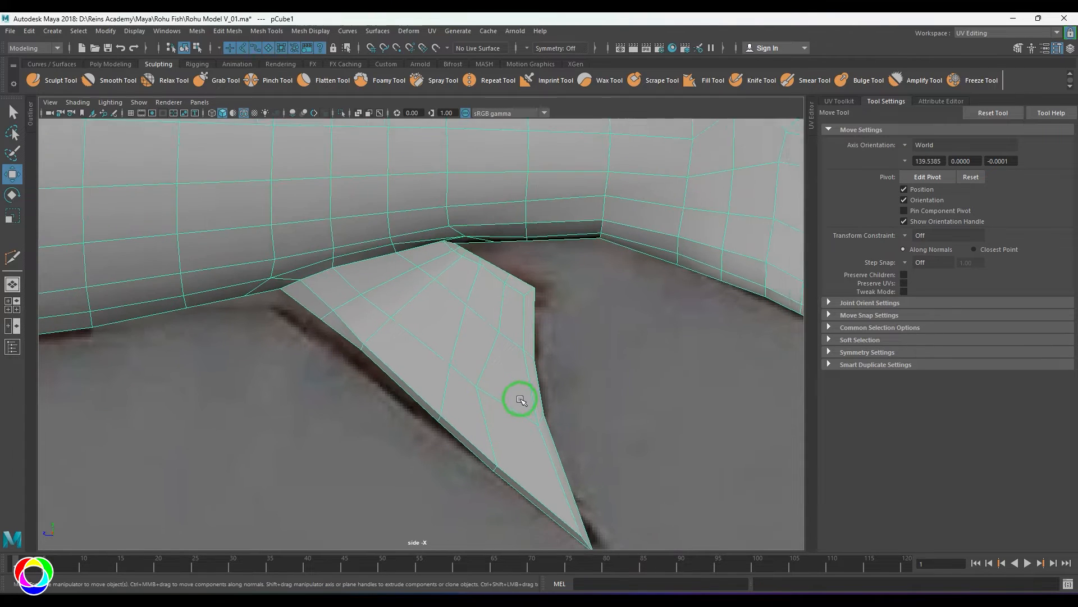
pyautogui.press('4')
pyautogui.press('6')
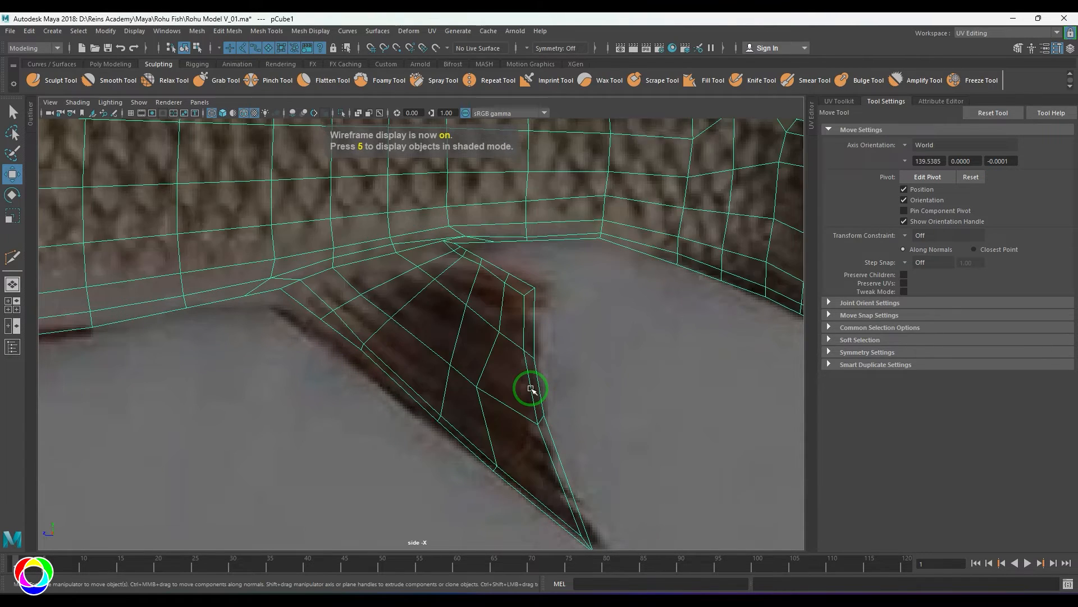
pyautogui.press('5')
pyautogui.scroll(-10, 531, 388)
pyautogui.scroll(3, 529, 392)
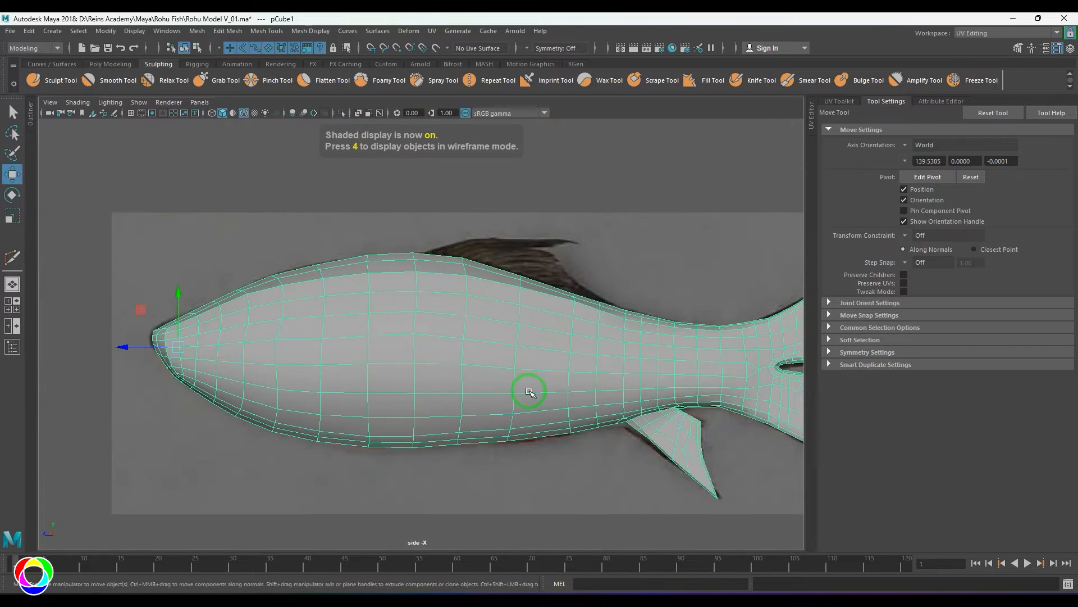
# Select the strip of faces along the top of the back beneath the reference's dorsal fin, on both mirrored sides
pyautogui.press('4')
pyautogui.scroll(2, 528, 388)
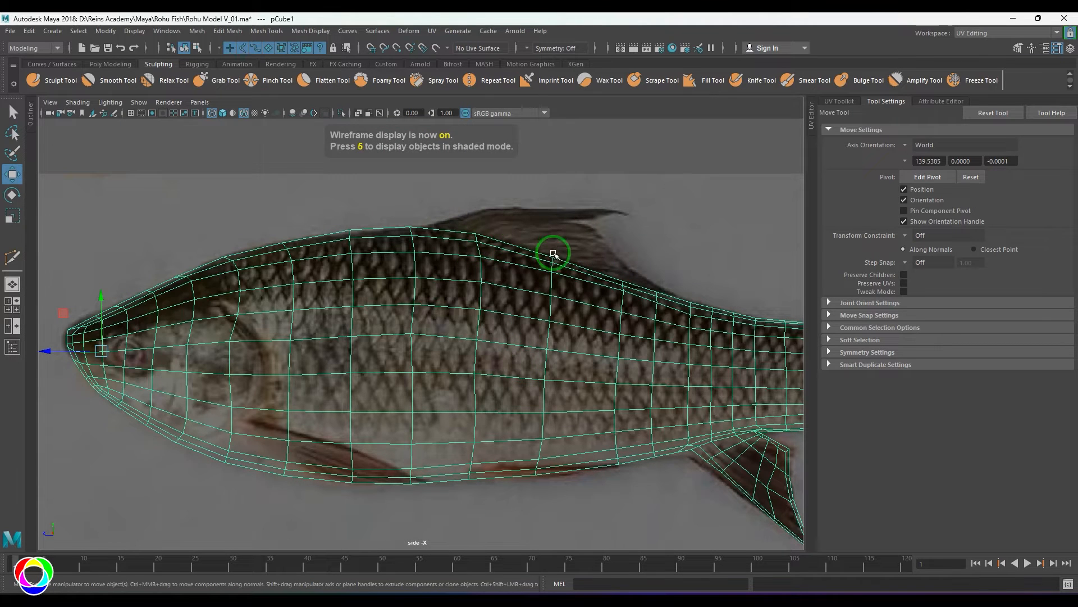
pyautogui.keyDown('alt'); pyautogui.moveTo(553, 254); pyautogui.dragTo(461, 240, button='middle'); pyautogui.keyUp('alt')
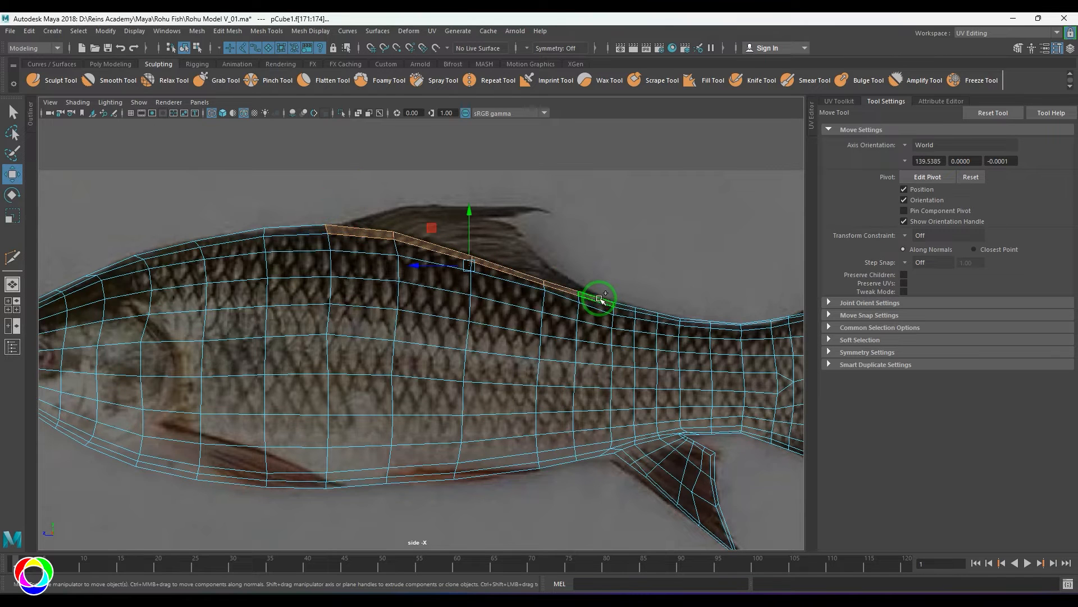
pyautogui.press('5')
pyautogui.press('space')
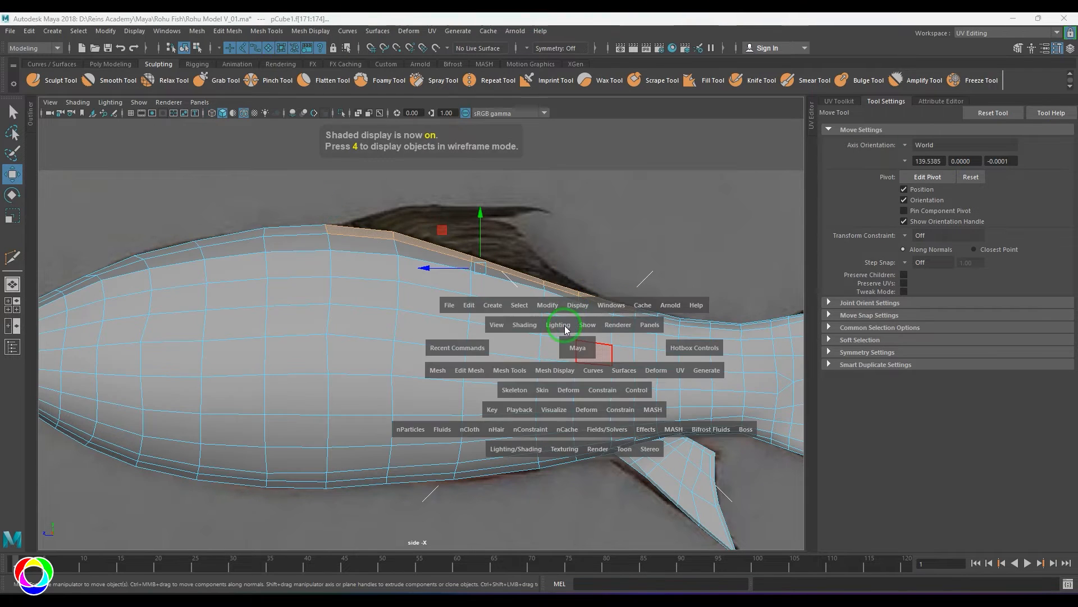
pyautogui.press('space')
pyautogui.moveTo(565, 344); pyautogui.dragTo(564, 309)
pyautogui.moveTo(557, 314)
pyautogui.keyDown('alt'); pyautogui.mouseDown()
pyautogui.moveTo(487, 337)
pyautogui.moveTo(485, 380)
pyautogui.moveTo(447, 368)
pyautogui.moveTo(534, 388)
pyautogui.moveTo(448, 356)
pyautogui.moveTo(454, 366)
pyautogui.mouseUp(); pyautogui.keyUp('alt')
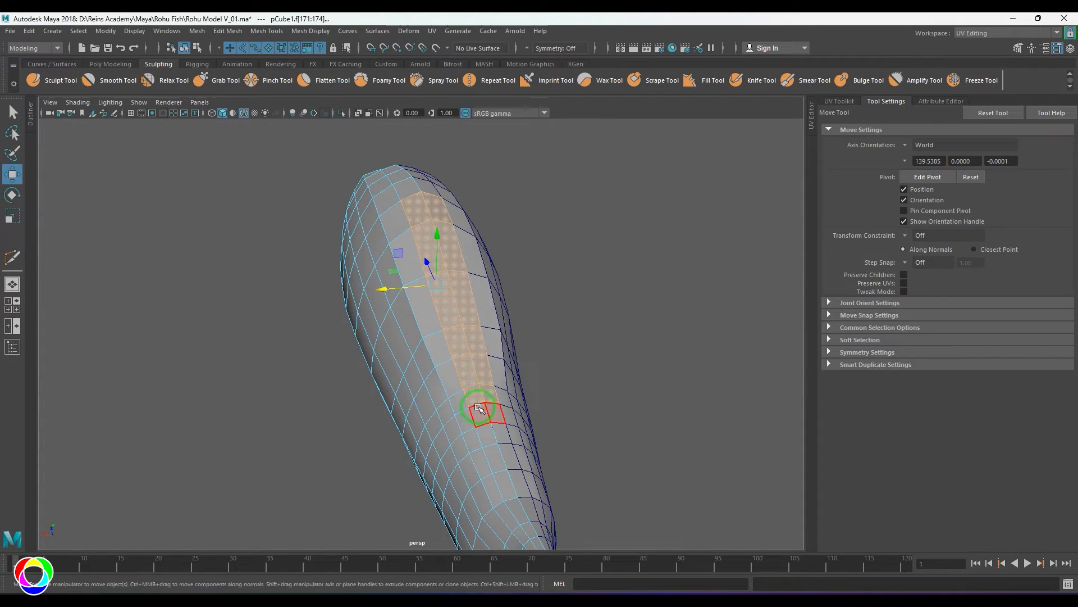
# Select the edge path bordering the dorsal face strip and slide it toward the mirror plane to narrow the strip
pyautogui.press('F10')
pyautogui.click(466, 396)
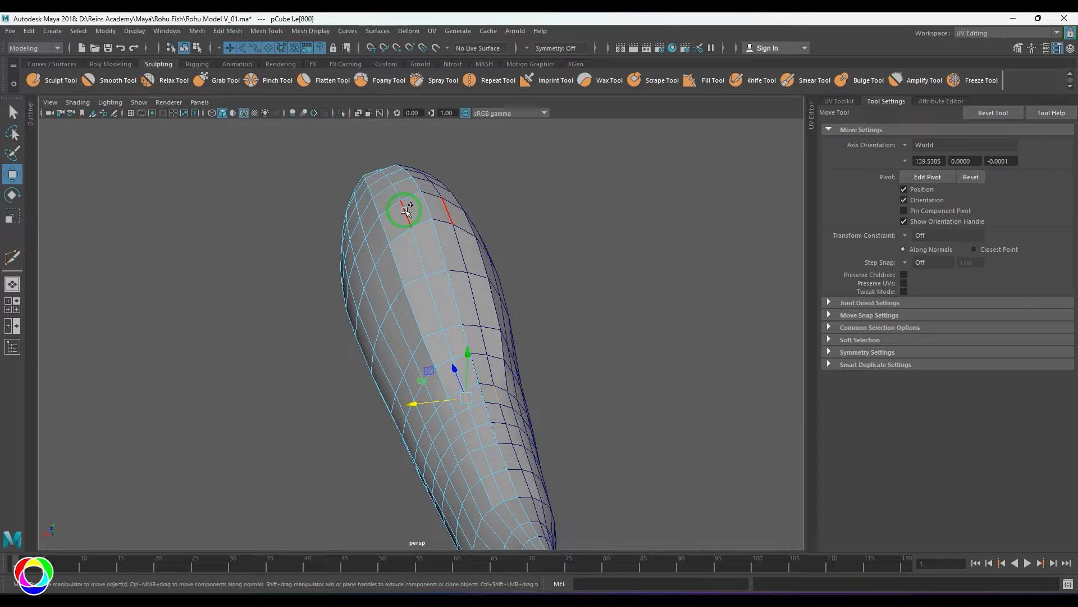
pyautogui.keyDown('shift'); pyautogui.moveTo(464, 216); pyautogui.dragTo(458, 315, button='right'); pyautogui.keyUp('shift')
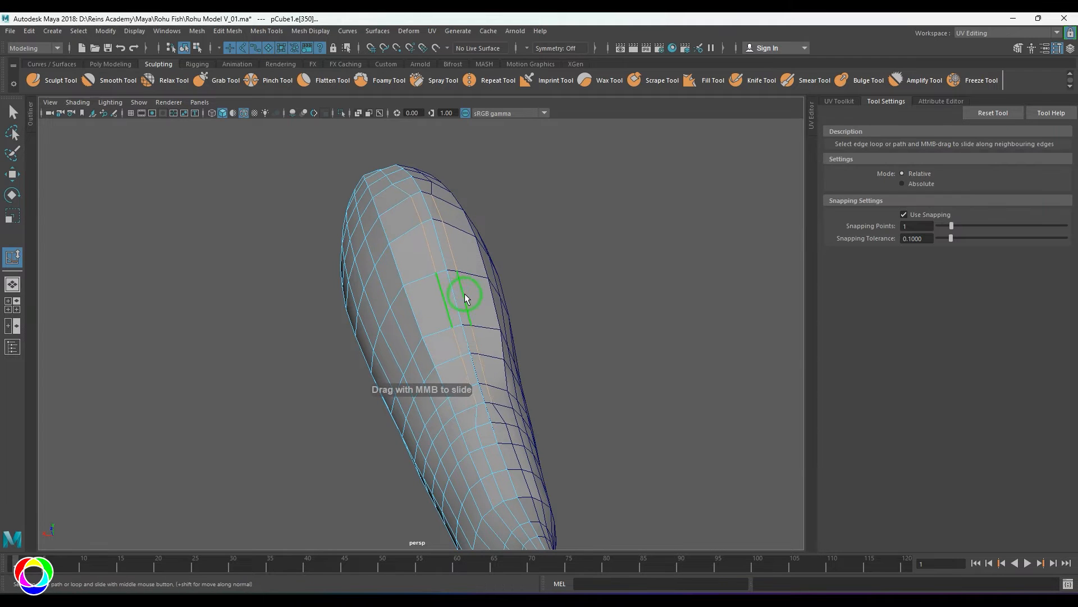
pyautogui.keyDown('alt'); pyautogui.moveTo(465, 295); pyautogui.dragTo(475, 345); pyautogui.keyUp('alt')
pyautogui.scroll(2, 446, 276)
pyautogui.press('w')
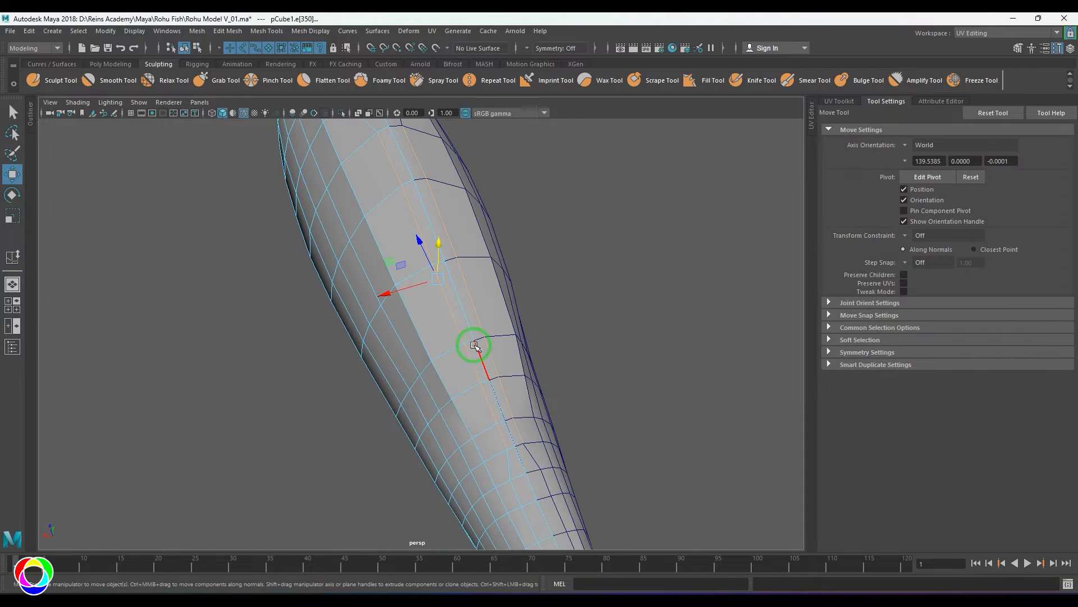
pyautogui.scroll(-3, 449, 386)
# Extrude the narrowed dorsal face strip upward from the back in the side view
pyautogui.press('space')
pyautogui.press('space')
pyautogui.scroll(-2, 450, 369)
pyautogui.keyDown('alt'); pyautogui.moveTo(482, 341); pyautogui.dragTo(455, 385, button='middle'); pyautogui.keyUp('alt')
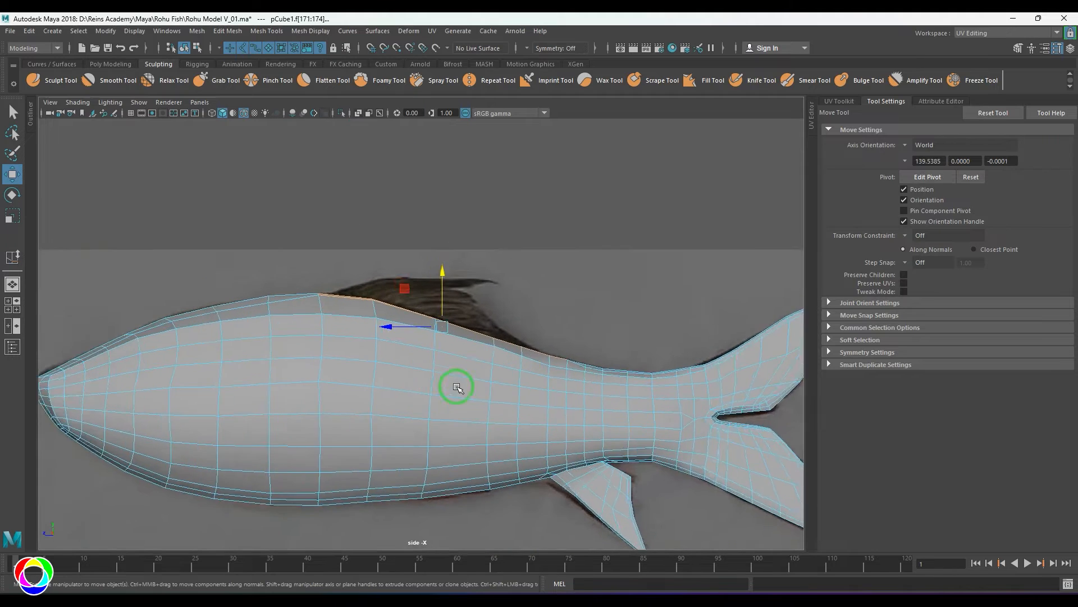
pyautogui.scroll(2, 455, 371)
pyautogui.keyDown('shift'); pyautogui.moveTo(456, 328); pyautogui.dragTo(457, 309); pyautogui.keyUp('shift')
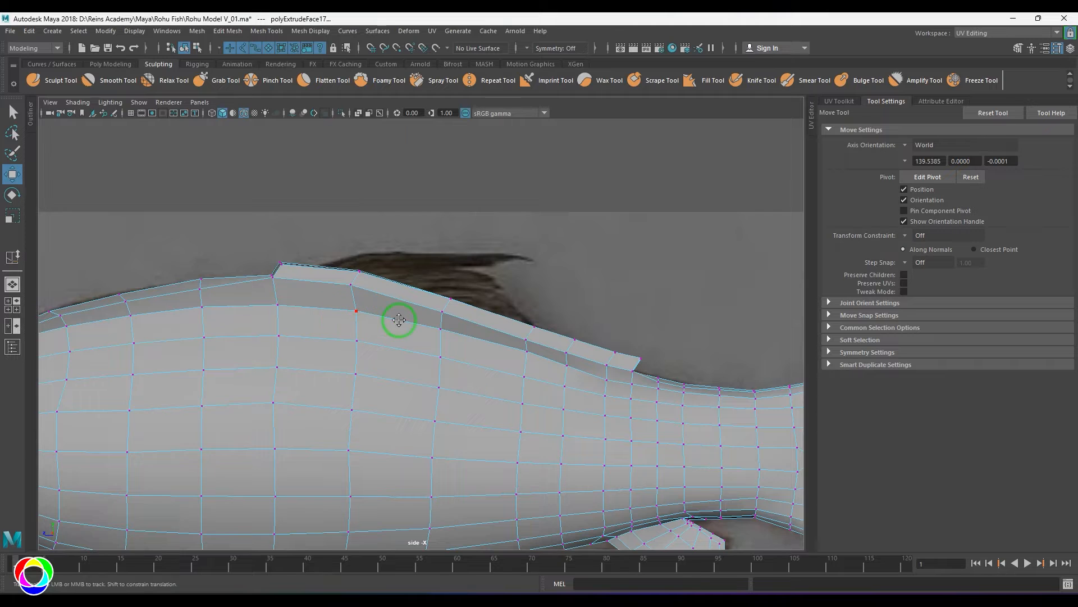
# Move the rear top vertices of the extruded dorsal strip to follow the trailing base of the reference's dorsal fin
pyautogui.keyDown('alt'); pyautogui.moveTo(399, 318); pyautogui.dragTo(390, 331, button='middle'); pyautogui.keyUp('alt')
pyautogui.scroll(1, 353, 309)
pyautogui.keyDown('alt'); pyautogui.moveTo(581, 354); pyautogui.dragTo(478, 276, button='middle'); pyautogui.keyUp('alt')
pyautogui.scroll(3, 568, 287)
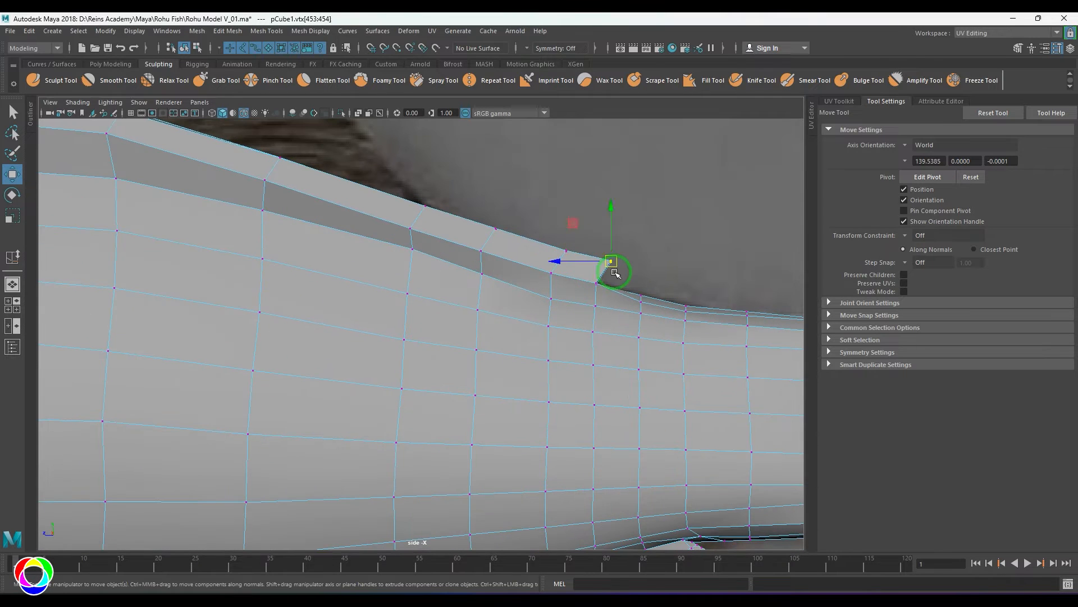
pyautogui.moveTo(616, 274); pyautogui.dragTo(586, 278)
pyautogui.moveTo(553, 233)
pyautogui.mouseDown()
pyautogui.moveTo(577, 262)
pyautogui.moveTo(556, 263)
pyautogui.mouseUp()
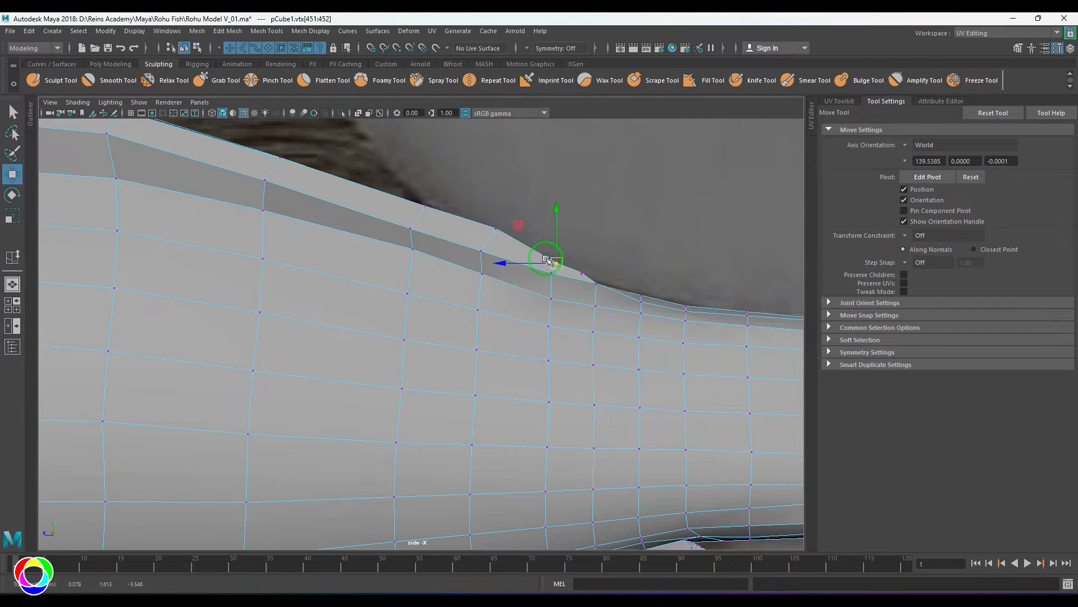
pyautogui.moveTo(480, 213); pyautogui.dragTo(507, 242)
pyautogui.moveTo(496, 229); pyautogui.dragTo(487, 242)
pyautogui.moveTo(398, 187); pyautogui.dragTo(427, 220)
# Pull the remaining top vertices of the dorsal strip outward to form the fin's trailing edge and pointed rear tip
pyautogui.keyDown('alt'); pyautogui.moveTo(426, 218); pyautogui.dragTo(449, 337, button='middle'); pyautogui.keyUp('alt')
pyautogui.moveTo(279, 258); pyautogui.dragTo(313, 289)
pyautogui.moveTo(302, 277); pyautogui.dragTo(415, 294)
pyautogui.keyDown('alt'); pyautogui.moveTo(252, 263); pyautogui.dragTo(349, 311, button='middle'); pyautogui.keyUp('alt')
pyautogui.moveTo(237, 279); pyautogui.dragTo(467, 298)
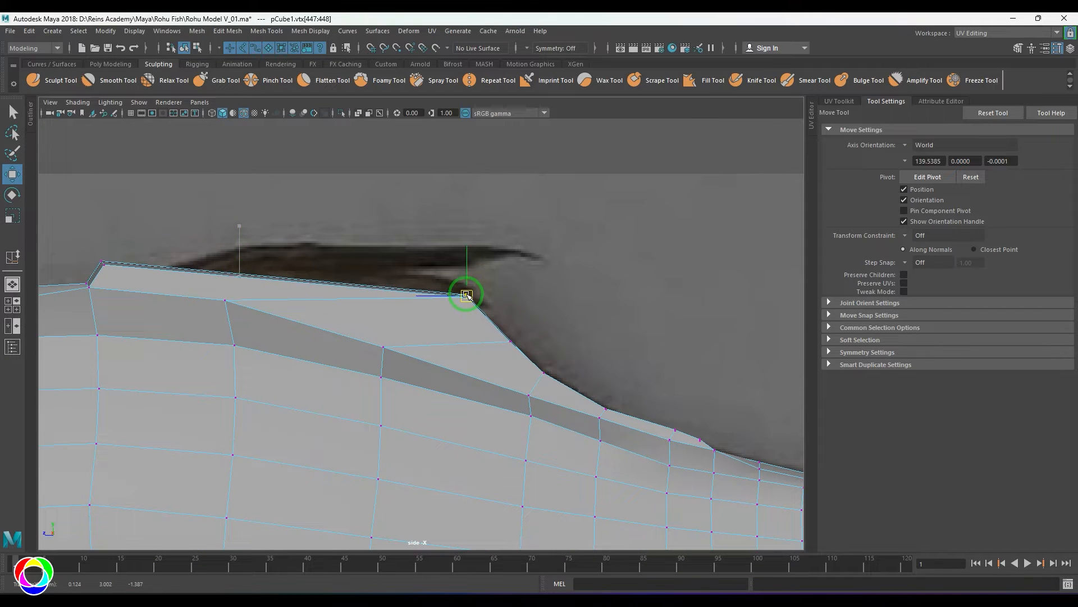
pyautogui.moveTo(87, 241); pyautogui.dragTo(112, 273)
pyautogui.moveTo(102, 262); pyautogui.dragTo(517, 251)
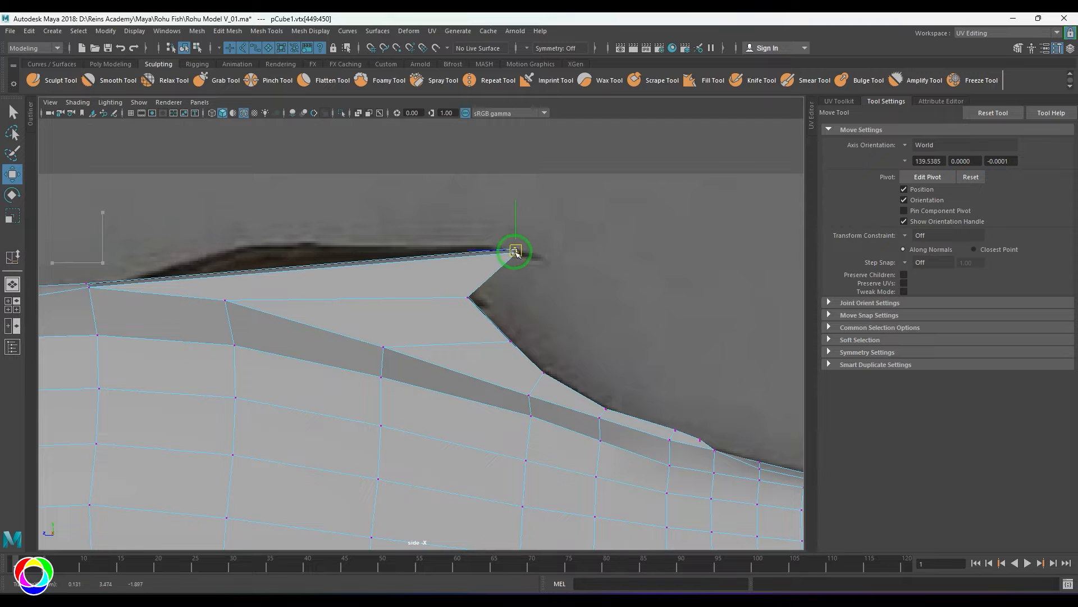
# Split the dorsal fin with a lengthwise edge loop and move its front vertices to match the reference's upper outline
pyautogui.keyDown('alt'); pyautogui.moveTo(390, 291); pyautogui.dragTo(378, 276, button='middle'); pyautogui.keyUp('alt')
pyautogui.press('F10')
pyautogui.click(376, 284)
pyautogui.keyDown('ctrl'); pyautogui.moveTo(468, 218); pyautogui.dragTo(401, 323, button='right'); pyautogui.keyUp('ctrl')
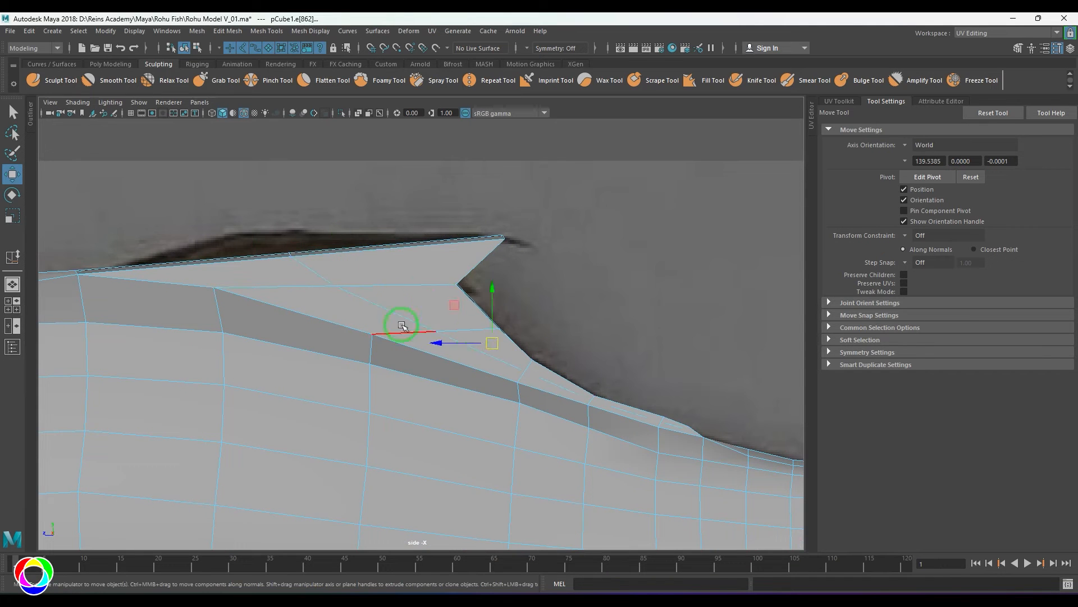
pyautogui.moveTo(321, 279); pyautogui.dragTo(323, 282)
pyautogui.moveTo(291, 255); pyautogui.dragTo(325, 276)
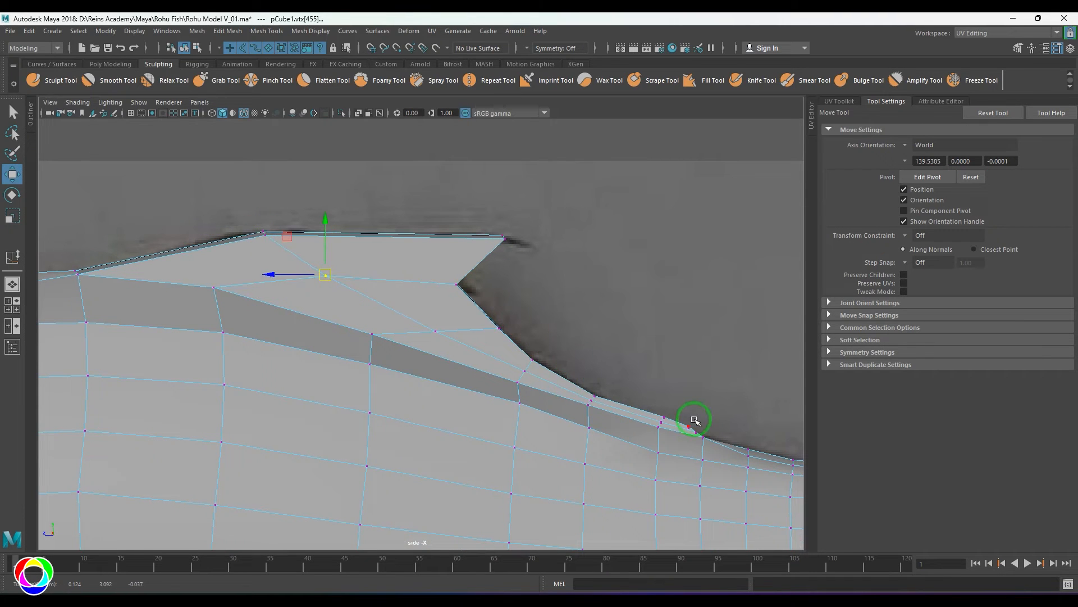
# Undo the edge loop added through the dorsal fin along with its vertex adjustments
pyautogui.keyDown('alt'); pyautogui.moveTo(696, 422); pyautogui.dragTo(681, 414, button='middle'); pyautogui.keyUp('alt')
pyautogui.scroll(1, 522, 379)
pyautogui.press('space')
pyautogui.press('space')
pyautogui.keyDown('alt'); pyautogui.moveTo(553, 382); pyautogui.dragTo(449, 397); pyautogui.keyUp('alt')
pyautogui.hotkey('ctrl', 'z')
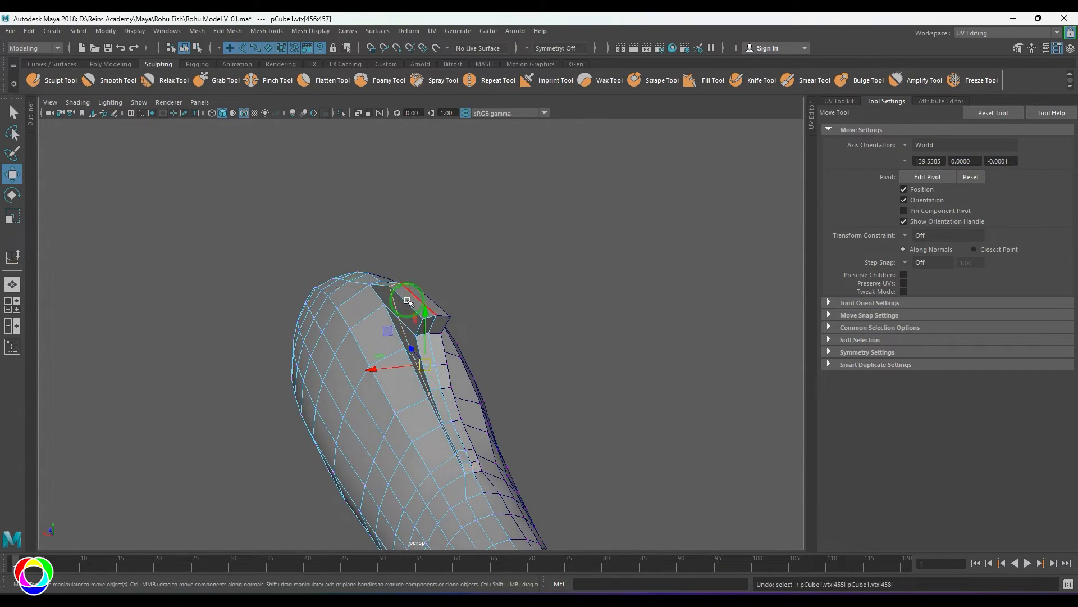
# Shift the dorsal fin's edges sideways toward the body's centerline in stages, dropping some edges from the selection before each further shift
pyautogui.keyDown('alt'); pyautogui.moveTo(408, 300); pyautogui.dragTo(410, 347); pyautogui.keyUp('alt')
pyautogui.click(469, 275)
pyautogui.click(414, 322)
pyautogui.keyDown('shift'); pyautogui.doubleClick(429, 357); pyautogui.keyUp('shift')
pyautogui.moveTo(347, 256); pyautogui.dragTo(359, 258)
pyautogui.keyDown('ctrl'); pyautogui.moveTo(399, 337); pyautogui.dragTo(530, 423); pyautogui.keyUp('ctrl')
pyautogui.moveTo(350, 234); pyautogui.dragTo(356, 218)
pyautogui.keyDown('ctrl'); pyautogui.moveTo(385, 252); pyautogui.dragTo(480, 268); pyautogui.keyUp('ctrl')
pyautogui.moveTo(347, 198); pyautogui.dragTo(353, 195)
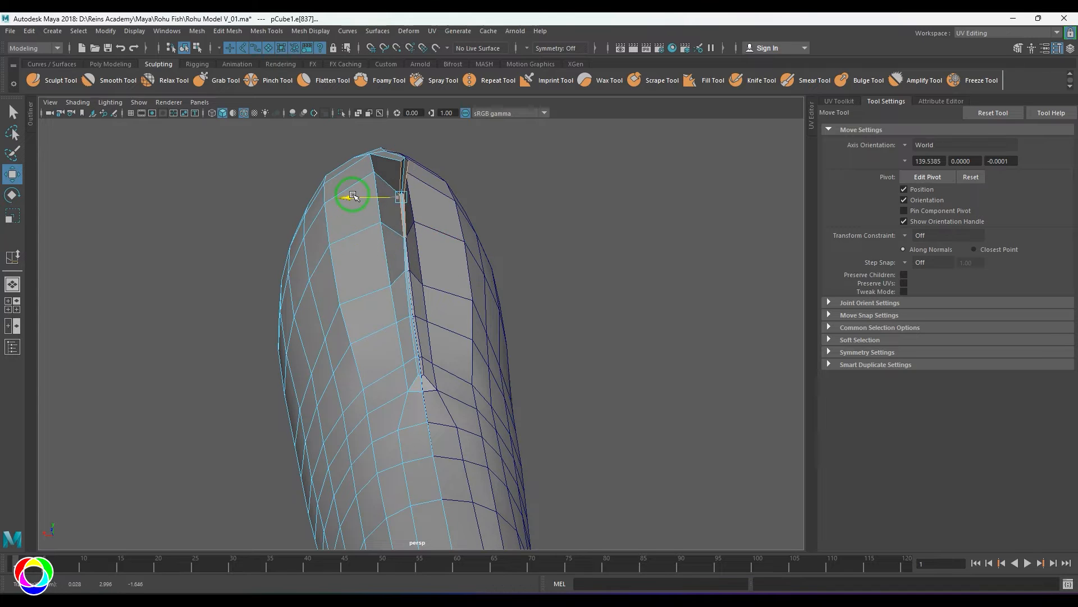
pyautogui.hotkey('ctrl', 'z')
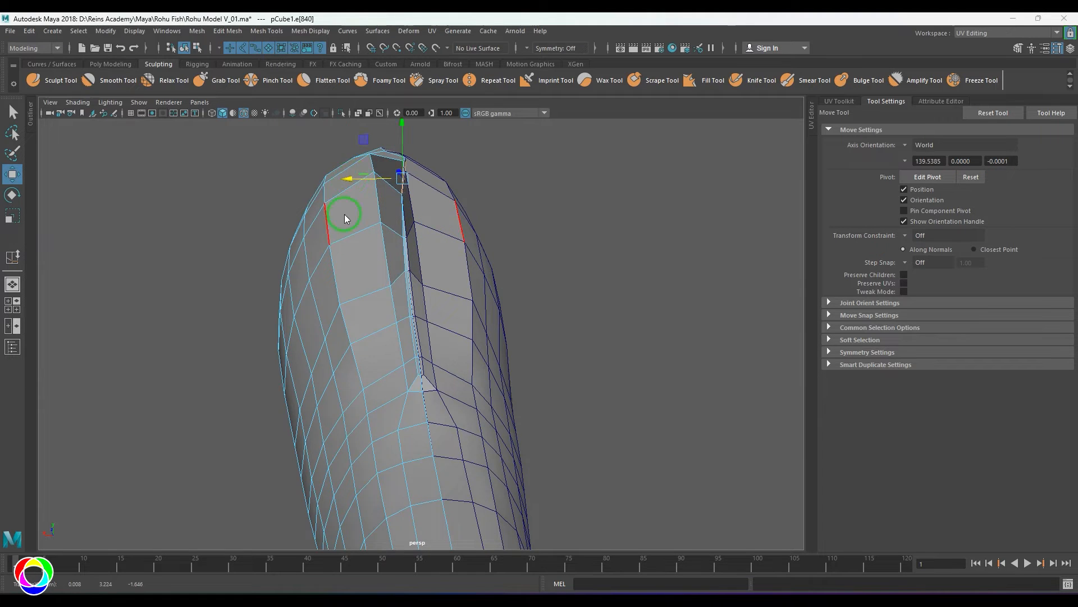
# In the side view, move the near-side fin vertices at the tip, the notch and just below it slightly inward from the outline
pyautogui.press('space')
pyautogui.press('space')
pyautogui.scroll(3, 488, 273)
pyautogui.moveTo(481, 225); pyautogui.dragTo(426, 204, button='right')
pyautogui.click(513, 193)
pyautogui.moveTo(513, 193); pyautogui.dragTo(483, 195)
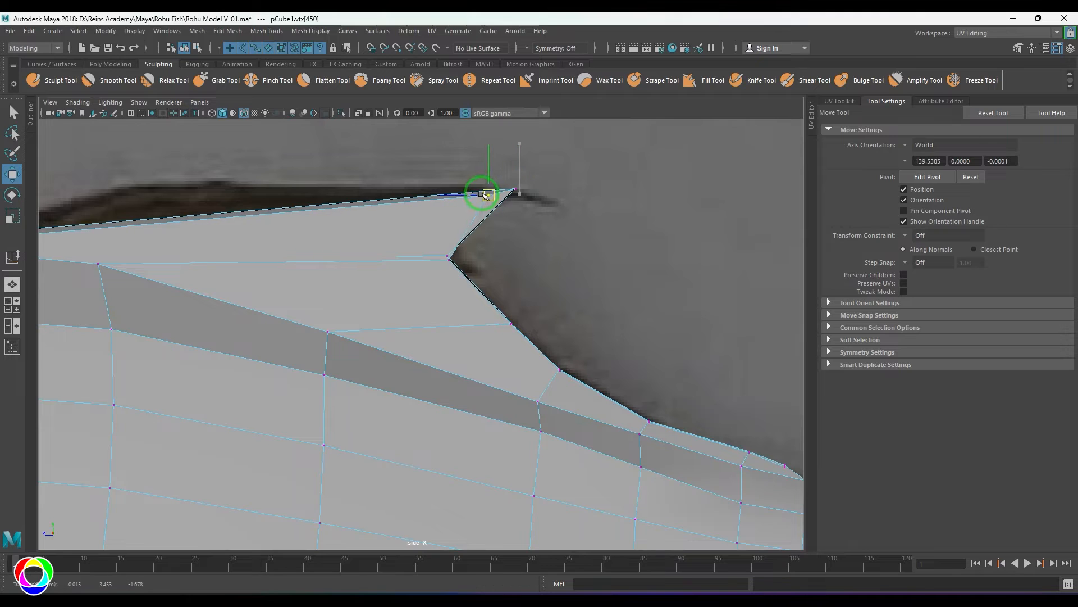
pyautogui.click(451, 264)
pyautogui.moveTo(450, 260); pyautogui.dragTo(433, 255)
pyautogui.click(499, 320)
pyautogui.moveTo(504, 320); pyautogui.dragTo(490, 325)
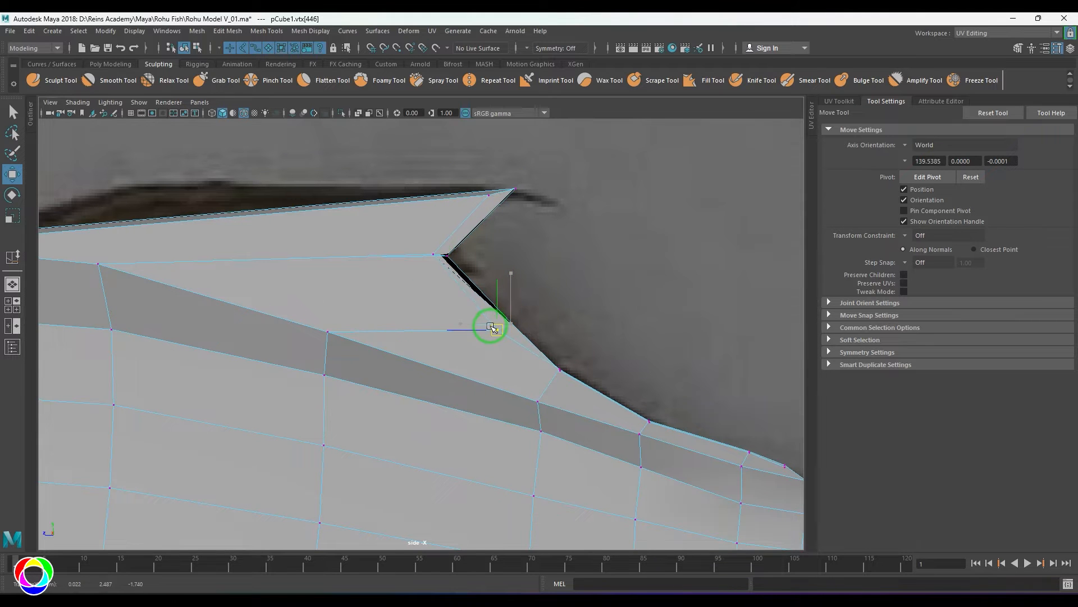
# Move the near-side vertices along the lower trailing edge of the dorsal fin slightly inside the outline, down to the back of the body
pyautogui.click(560, 371)
pyautogui.moveTo(559, 375); pyautogui.dragTo(552, 382)
pyautogui.click(538, 401)
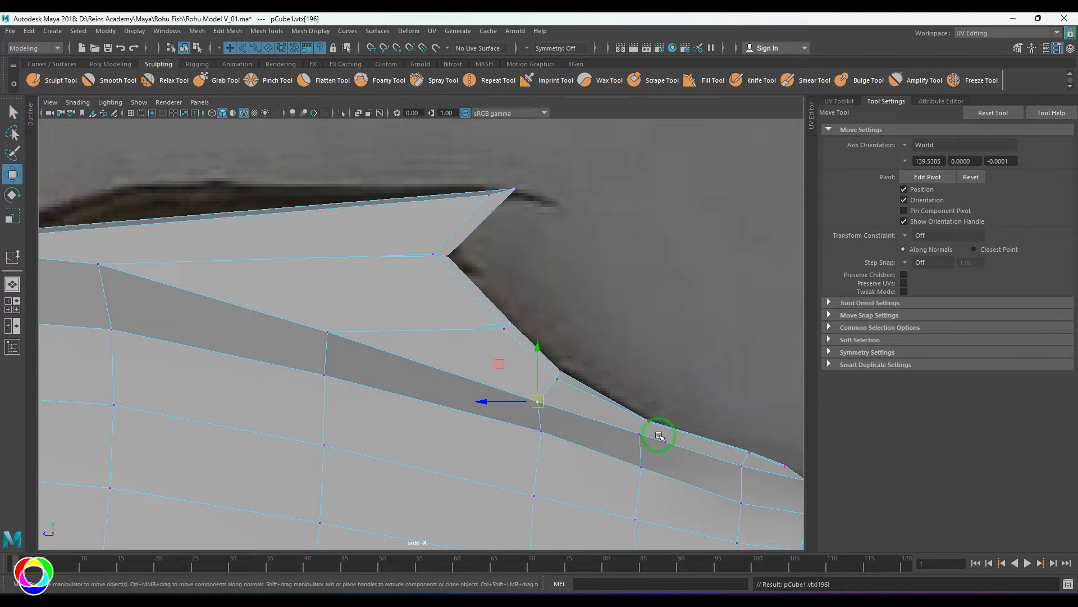
pyautogui.moveTo(656, 425); pyautogui.dragTo(652, 430)
pyautogui.click(753, 455)
pyautogui.moveTo(753, 455); pyautogui.dragTo(791, 474)
pyautogui.click(788, 469)
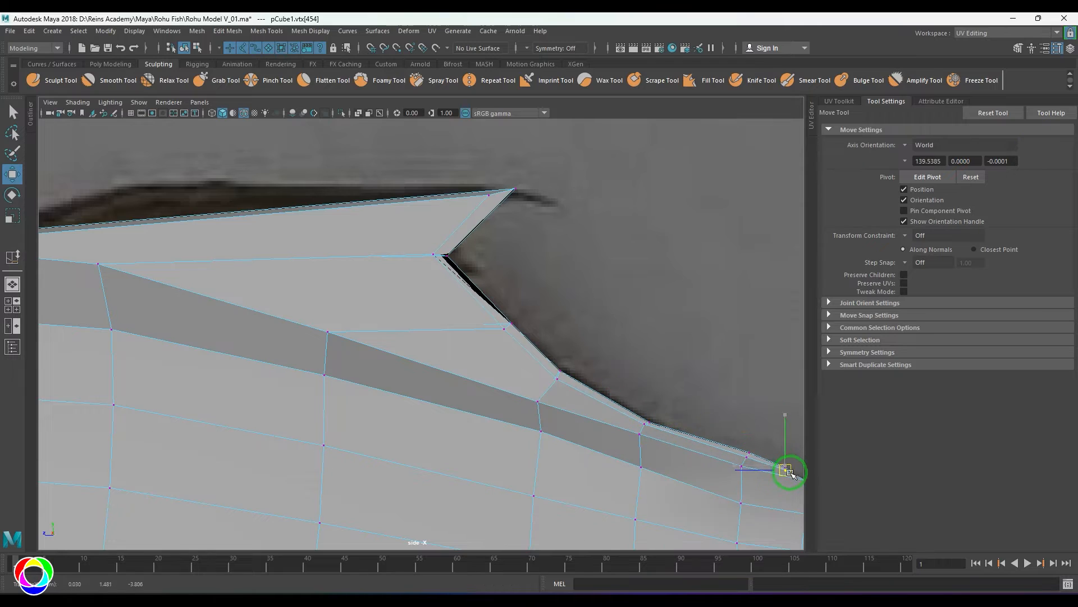
# Isolate the fish body mesh in the perspective view and face the inner side of the dorsal fin
pyautogui.press('space')
pyautogui.moveTo(677, 449); pyautogui.dragTo(583, 373)
pyautogui.keyDown('alt'); pyautogui.moveTo(488, 346); pyautogui.dragTo(448, 301); pyautogui.keyUp('alt')
pyautogui.hotkey('ctrl', '1')
pyautogui.scroll(-5, 440, 361)
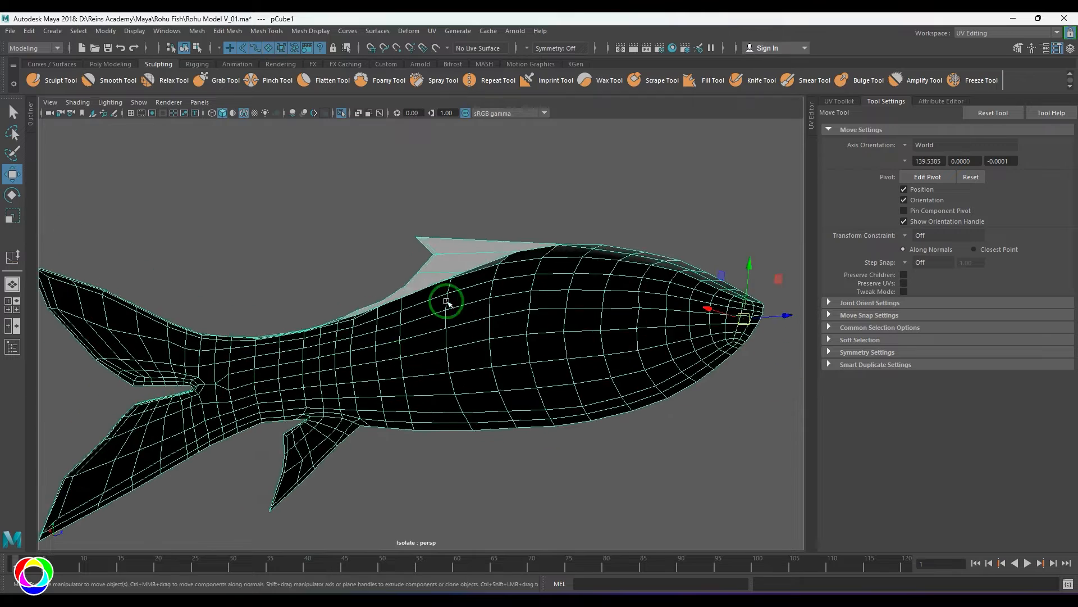
pyautogui.keyDown('alt'); pyautogui.moveTo(448, 301); pyautogui.dragTo(471, 354, button='middle'); pyautogui.keyUp('alt')
pyautogui.scroll(5, 471, 354)
# Delete the inner faces of the dorsal fin, from its upper front down to the narrow faces behind it
pyautogui.moveTo(475, 324); pyautogui.dragTo(472, 355, button='right')
pyautogui.click(508, 304)
pyautogui.keyDown('shift'); pyautogui.click(504, 336); pyautogui.keyUp('shift')
pyautogui.keyDown('shift'); pyautogui.click(438, 368); pyautogui.keyUp('shift')
pyautogui.keyDown('shift'); pyautogui.click(378, 400); pyautogui.keyUp('shift')
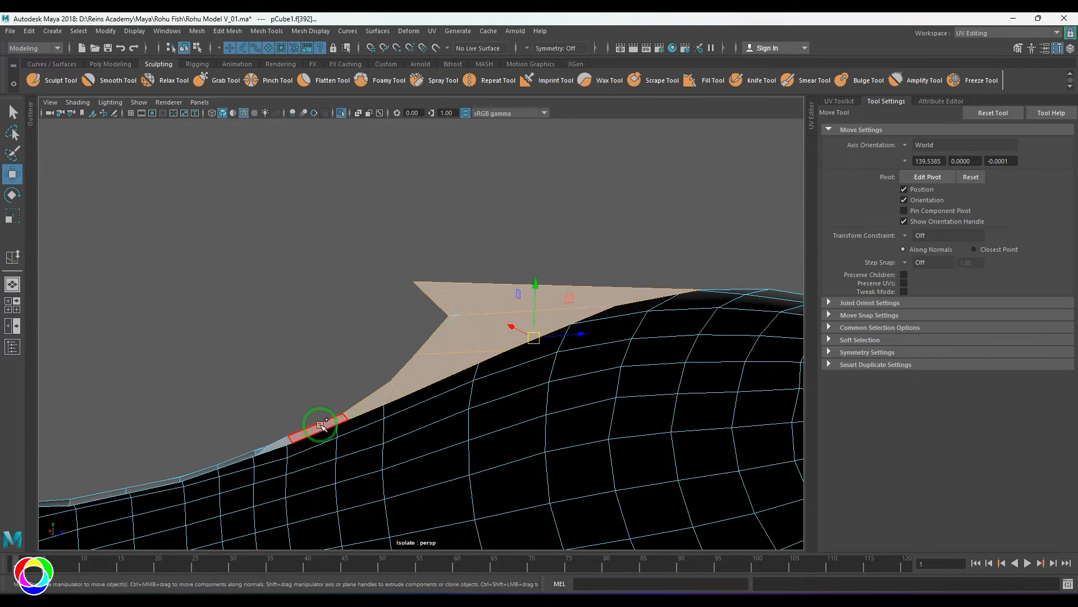
pyautogui.keyDown('shift'); pyautogui.click(319, 428); pyautogui.keyUp('shift')
pyautogui.keyDown('shift'); pyautogui.click(280, 444); pyautogui.keyUp('shift')
pyautogui.press('Delete')
# Return to object mode, end the isolation and show the dorsal fin in the side view
pyautogui.keyDown('alt'); pyautogui.moveTo(297, 382); pyautogui.dragTo(513, 378); pyautogui.keyUp('alt')
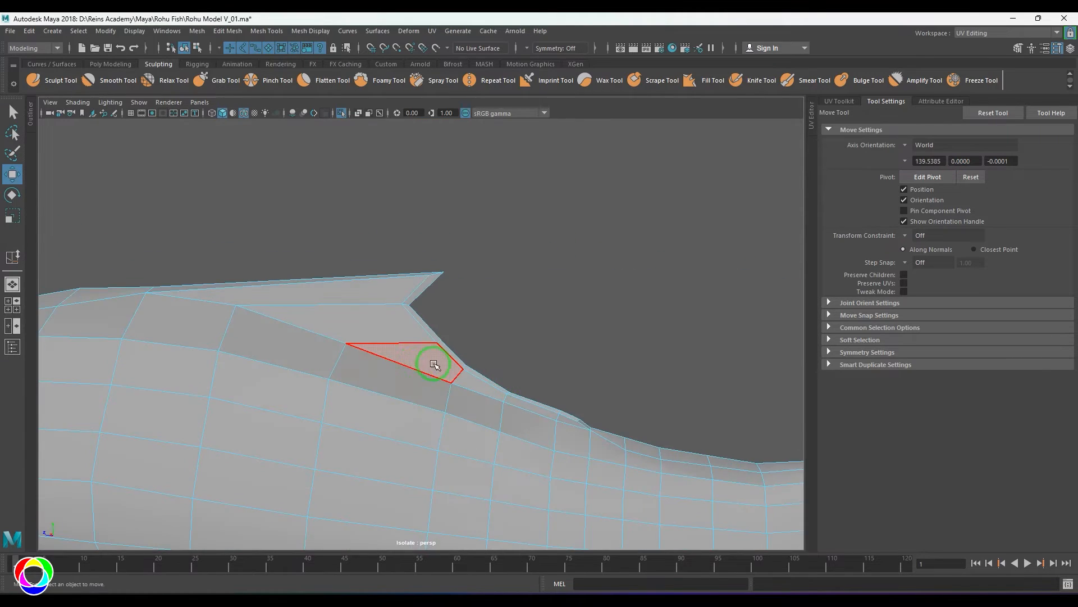
pyautogui.moveTo(436, 366)
pyautogui.keyDown('alt'); pyautogui.mouseDown()
pyautogui.moveTo(439, 380)
pyautogui.moveTo(429, 365)
pyautogui.mouseUp(); pyautogui.keyUp('alt')
pyautogui.scroll(5, 427, 370)
pyautogui.moveTo(410, 381); pyautogui.dragTo(449, 338, button='right')
pyautogui.hotkey('ctrl', '1')
pyautogui.press('space')
pyautogui.press('space')
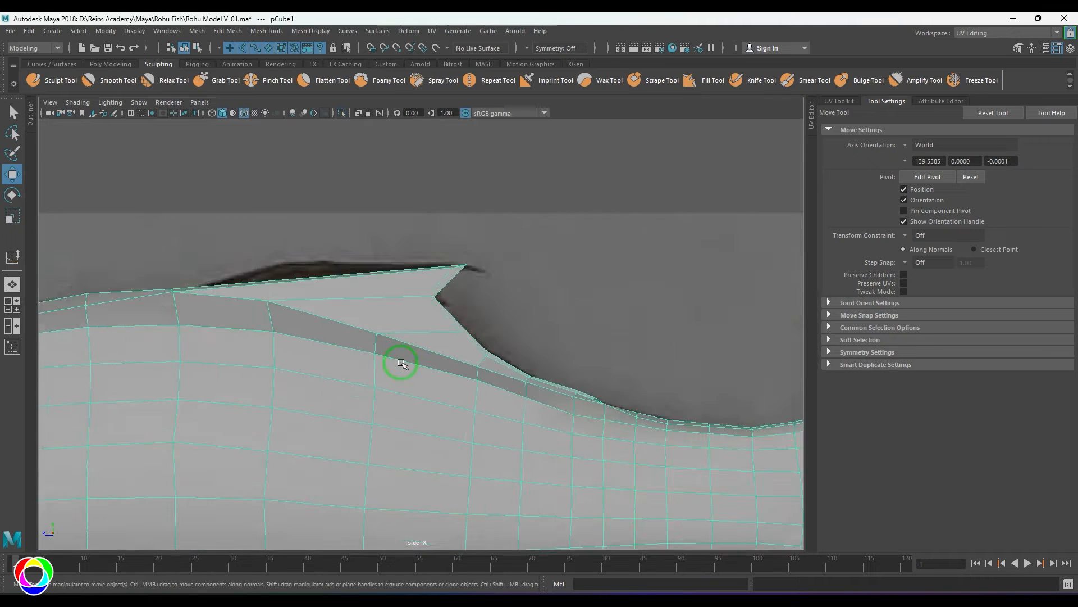
# Split the dorsal fin's edge ring with a new edge loop running diagonally from its upper edge to the rear base
pyautogui.press('4')
pyautogui.press('5')
pyautogui.scroll(3, 400, 371)
pyautogui.moveTo(400, 371); pyautogui.dragTo(397, 314, button='right')
pyautogui.click(388, 288)
pyautogui.keyDown('ctrl'); pyautogui.moveTo(492, 233); pyautogui.dragTo(298, 262, button='right'); pyautogui.keyUp('ctrl')
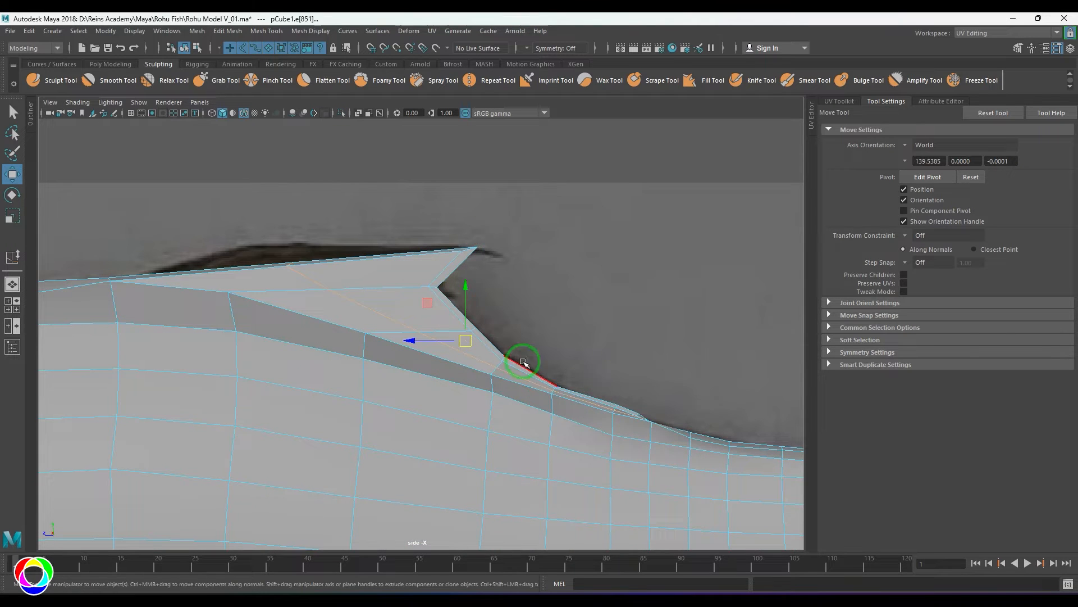
# Raise the new loop's top vertex to the fin outline in the reference image and shift its two lower vertices up and forward
pyautogui.moveTo(523, 366); pyautogui.dragTo(362, 308, button='right')
pyautogui.click(301, 265)
pyautogui.hotkey('ctrl', 'z')
pyautogui.click(298, 262)
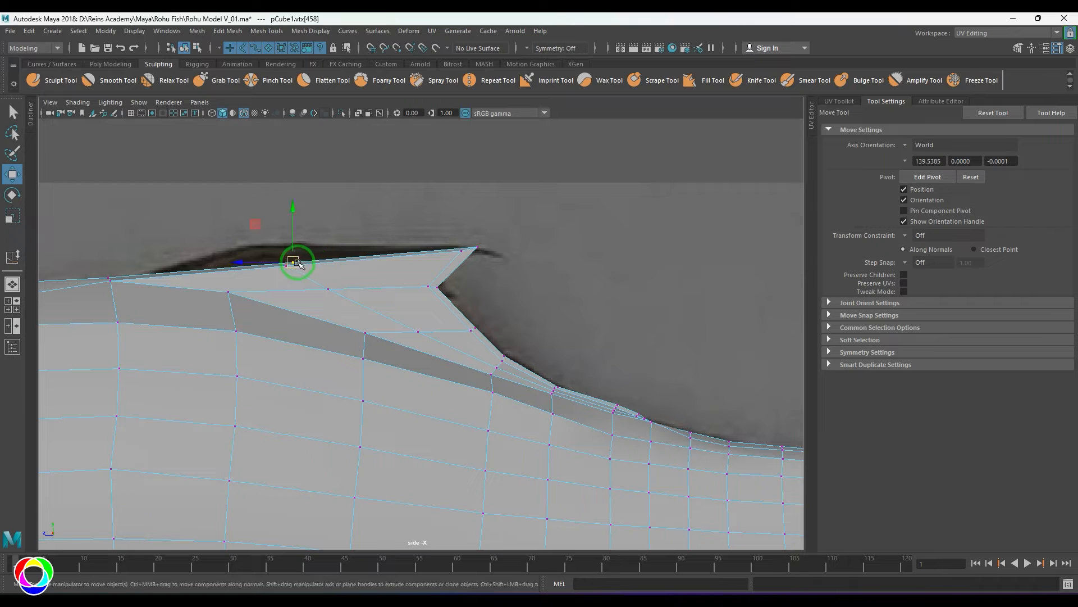
pyautogui.moveTo(294, 263); pyautogui.dragTo(274, 233)
pyautogui.moveTo(281, 263); pyautogui.dragTo(272, 251)
pyautogui.click(330, 292)
pyautogui.moveTo(329, 290); pyautogui.dragTo(320, 281)
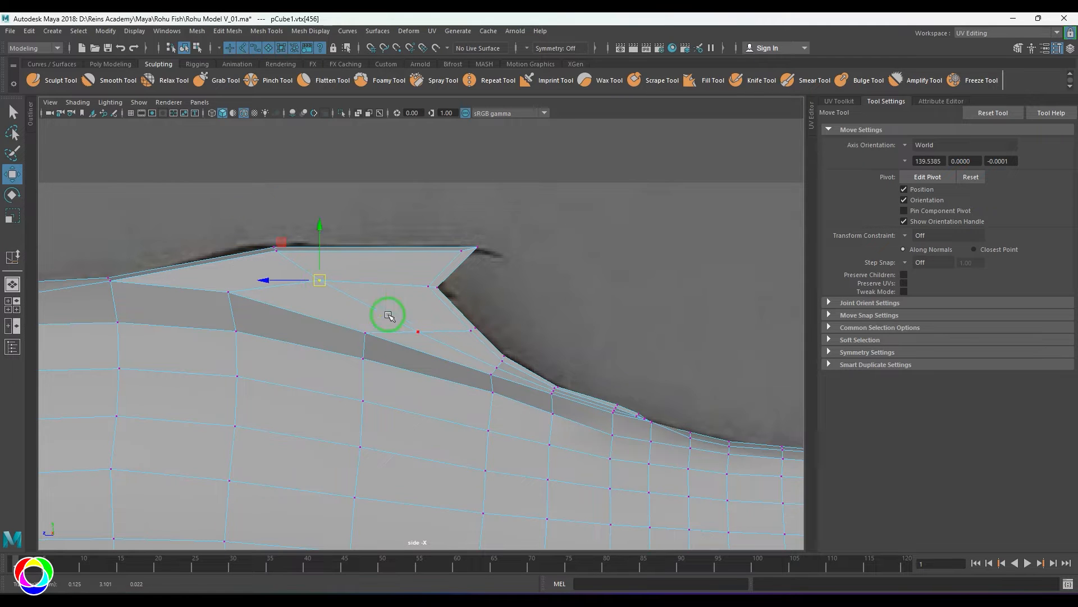
pyautogui.click(418, 332)
pyautogui.moveTo(418, 332); pyautogui.dragTo(410, 326)
# Turn off the viewport's color management and bevel the front part of the fin's diagonal edge loop at fraction 0.5 with one segment
pyautogui.keyDown('alt'); pyautogui.moveTo(429, 351); pyautogui.dragTo(449, 360, button='middle'); pyautogui.keyUp('alt')
pyautogui.scroll(1, 416, 357)
pyautogui.scroll(1, 466, 380)
pyautogui.moveTo(483, 394)
pyautogui.keyDown('alt'); pyautogui.mouseDown(button='middle')
pyautogui.moveTo(467, 380)
pyautogui.moveTo(479, 409)
pyautogui.mouseUp(button='middle'); pyautogui.keyUp('alt')
pyautogui.moveTo(261, 315); pyautogui.dragTo(306, 243, button='right')
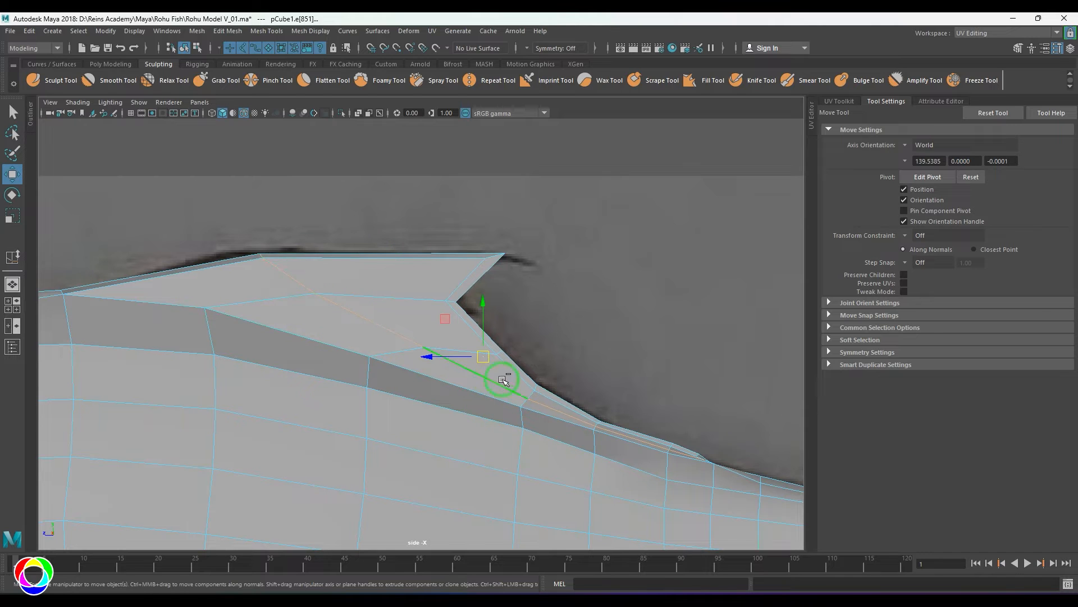
pyautogui.keyDown('ctrl'); pyautogui.moveTo(502, 380); pyautogui.dragTo(727, 477); pyautogui.keyUp('ctrl')
pyautogui.click(465, 113)
pyautogui.keyDown('alt'); pyautogui.moveTo(397, 298); pyautogui.dragTo(410, 257, button='middle'); pyautogui.keyUp('alt')
pyautogui.scroll(1, 410, 257)
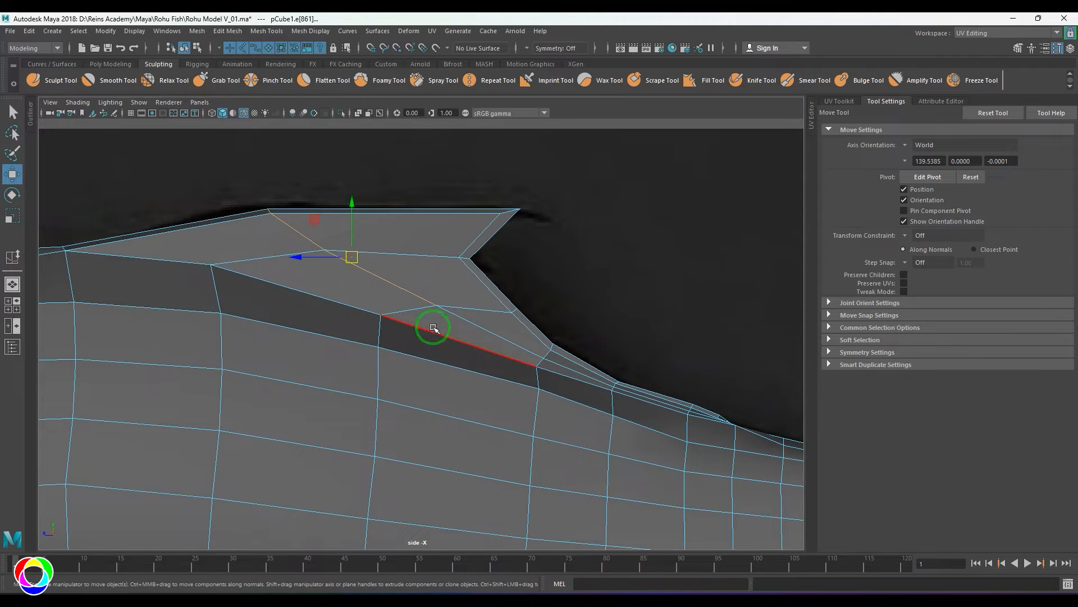
pyautogui.keyDown('alt'); pyautogui.moveTo(433, 327); pyautogui.dragTo(452, 338, button='middle'); pyautogui.keyUp('alt')
pyautogui.press('t')
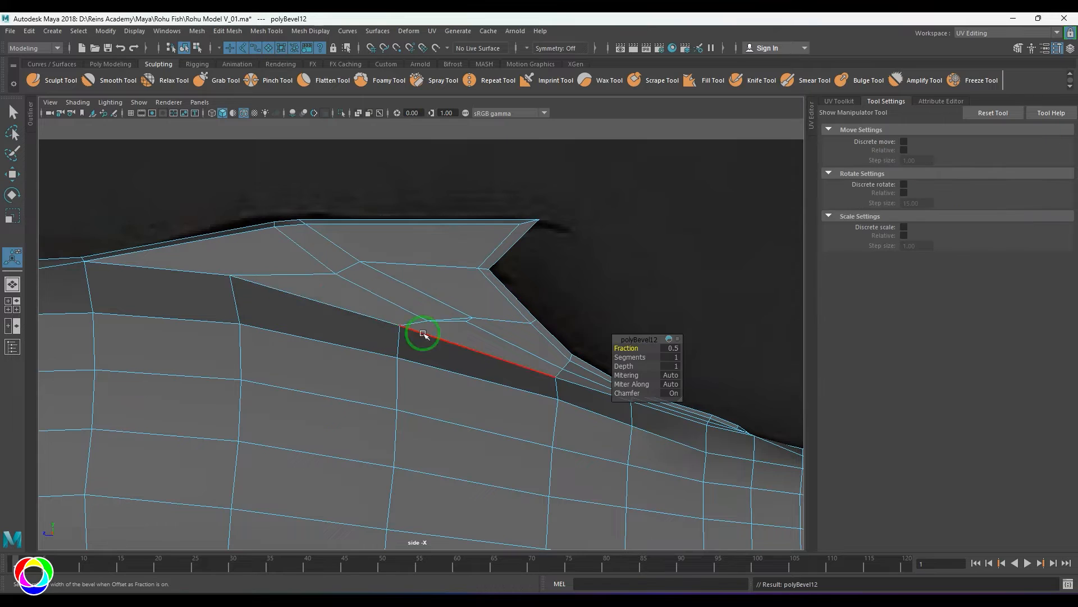
# Use Slide Edge to spread the two beveled edge lines apart, one toward the fin's front and the other toward its rear
pyautogui.scroll(1, 421, 331)
pyautogui.keyDown('shift'); pyautogui.moveTo(473, 335); pyautogui.dragTo(493, 312, button='right'); pyautogui.keyUp('shift')
pyautogui.moveTo(431, 271); pyautogui.dragTo(355, 254, button='middle')
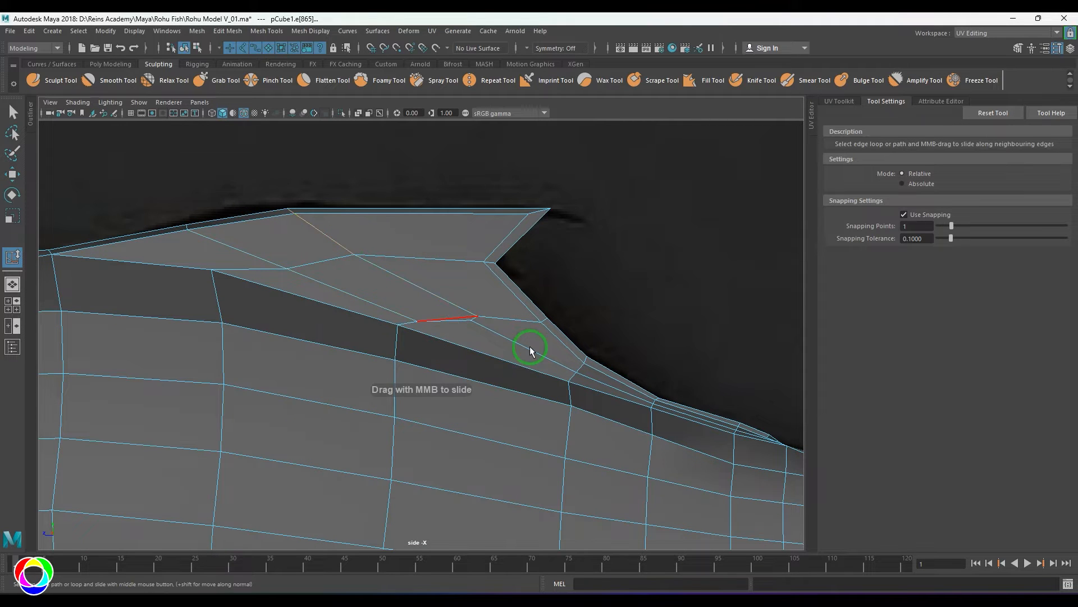
pyautogui.keyDown('shift'); pyautogui.moveTo(513, 257); pyautogui.dragTo(508, 346, button='right'); pyautogui.keyUp('shift')
pyautogui.moveTo(428, 306); pyautogui.dragTo(440, 297, button='middle')
pyautogui.keyDown('alt'); pyautogui.moveTo(443, 301); pyautogui.dragTo(427, 265, button='middle'); pyautogui.keyUp('alt')
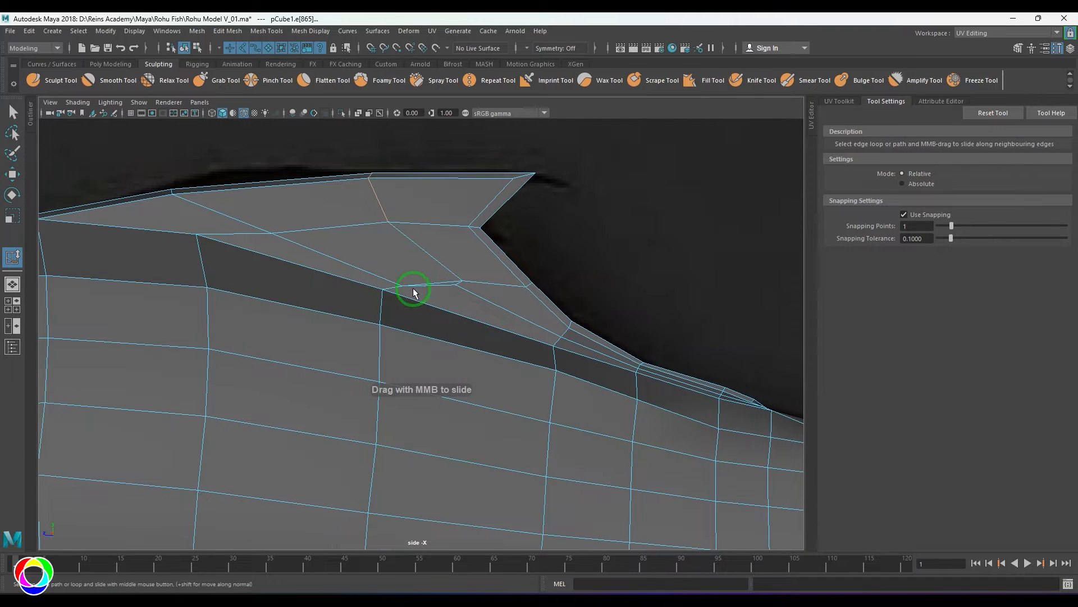
# Delete the leftover bevel edges where the two edge lines meet near the fin's rear base
pyautogui.keyDown('alt'); pyautogui.moveTo(471, 315); pyautogui.dragTo(456, 305, button='middle'); pyautogui.keyUp('alt')
pyautogui.scroll(1, 456, 305)
pyautogui.press('w')
pyautogui.click(468, 282)
pyautogui.press('Delete')
pyautogui.moveTo(468, 281); pyautogui.dragTo(489, 271, button='right')
pyautogui.click(412, 270)
pyautogui.press('Delete')
# Use Multi-Cut to connect the ends of both fin edge lines to the rear base corner
pyautogui.keyDown('shift'); pyautogui.moveTo(489, 234); pyautogui.dragTo(428, 233, button='right'); pyautogui.keyUp('shift')
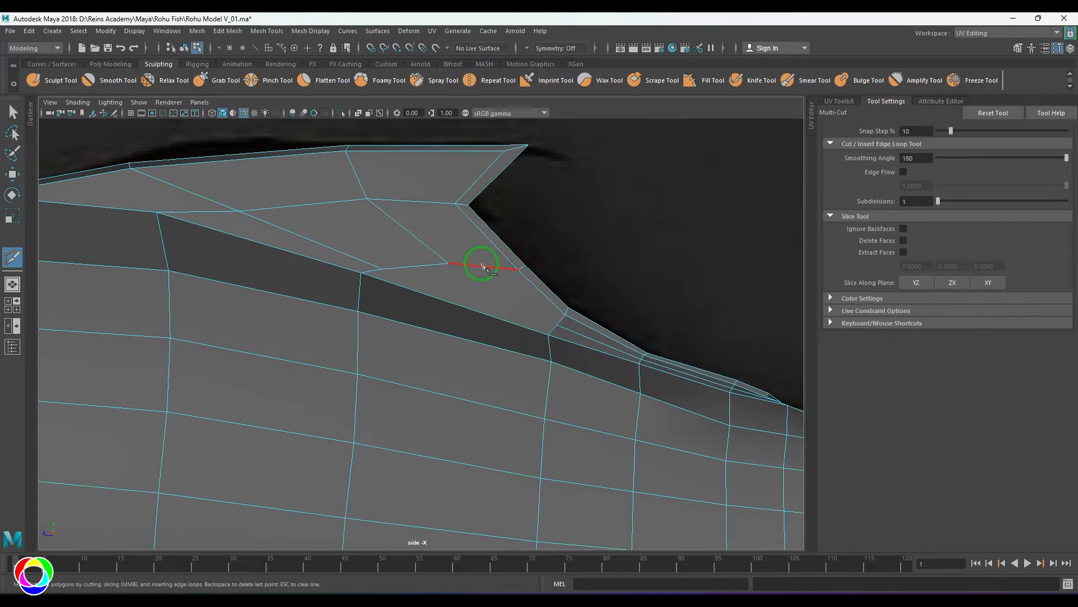
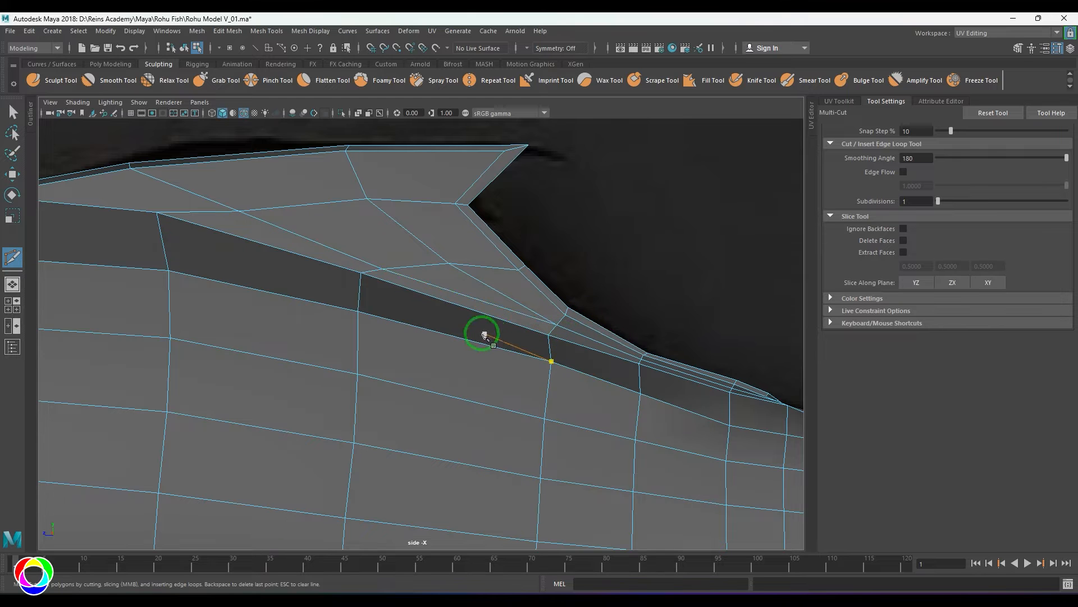
pyautogui.press('Escape')
pyautogui.scroll(-3, 381, 290)
pyautogui.keyDown('alt'); pyautogui.moveTo(414, 288); pyautogui.dragTo(412, 296, button='middle'); pyautogui.keyUp('alt')
# Slide the upper part of the fin's rear edge line toward the trailing edge
pyautogui.press('w')
pyautogui.doubleClick(377, 238)
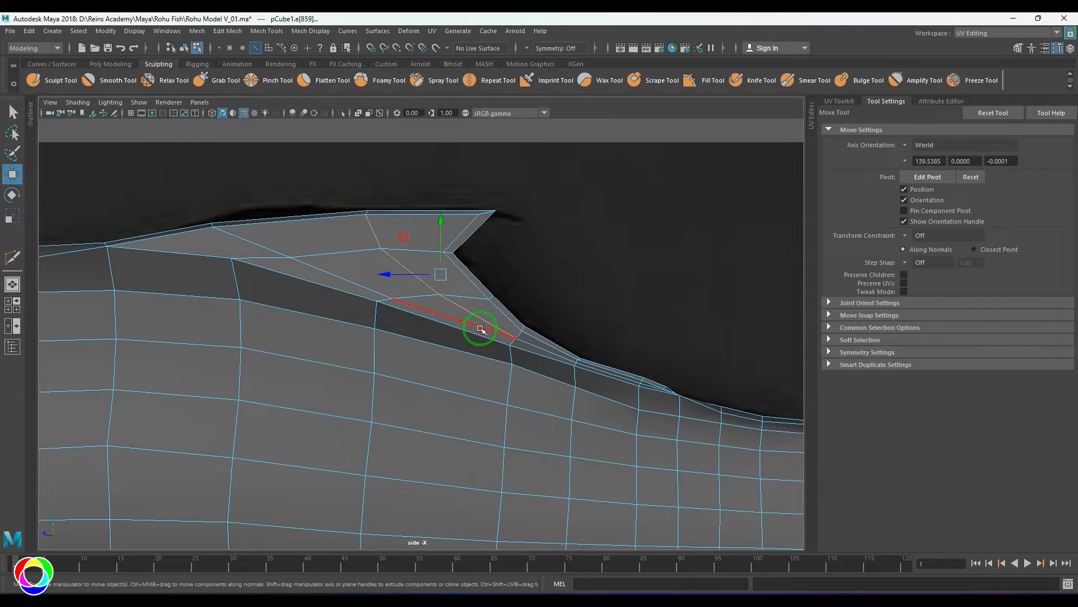
pyautogui.keyDown('shift'); pyautogui.moveTo(534, 229); pyautogui.dragTo(497, 292, button='right'); pyautogui.keyUp('shift')
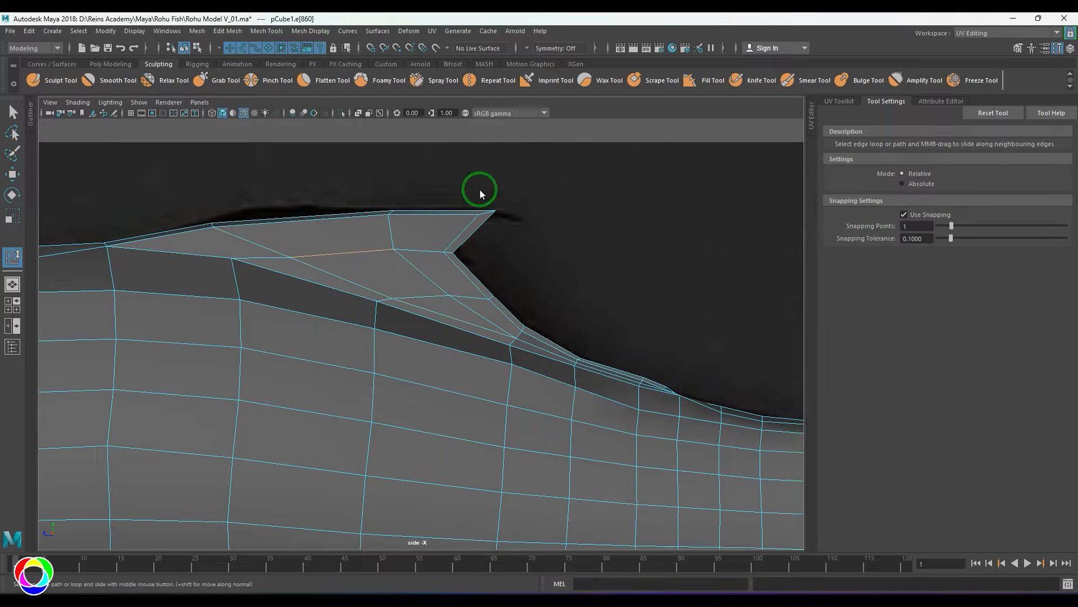
# Split the fin's middle edge ring with another edge line and fit the upper vertices to the fin outline in the reference image
pyautogui.keyDown('ctrl'); pyautogui.moveTo(480, 190); pyautogui.dragTo(523, 204, button='right'); pyautogui.keyUp('ctrl')
pyautogui.moveTo(240, 232); pyautogui.dragTo(229, 231, button='right')
pyautogui.press('w')
pyautogui.moveTo(285, 204)
pyautogui.mouseDown()
pyautogui.moveTo(312, 230)
pyautogui.moveTo(296, 209)
pyautogui.mouseUp()
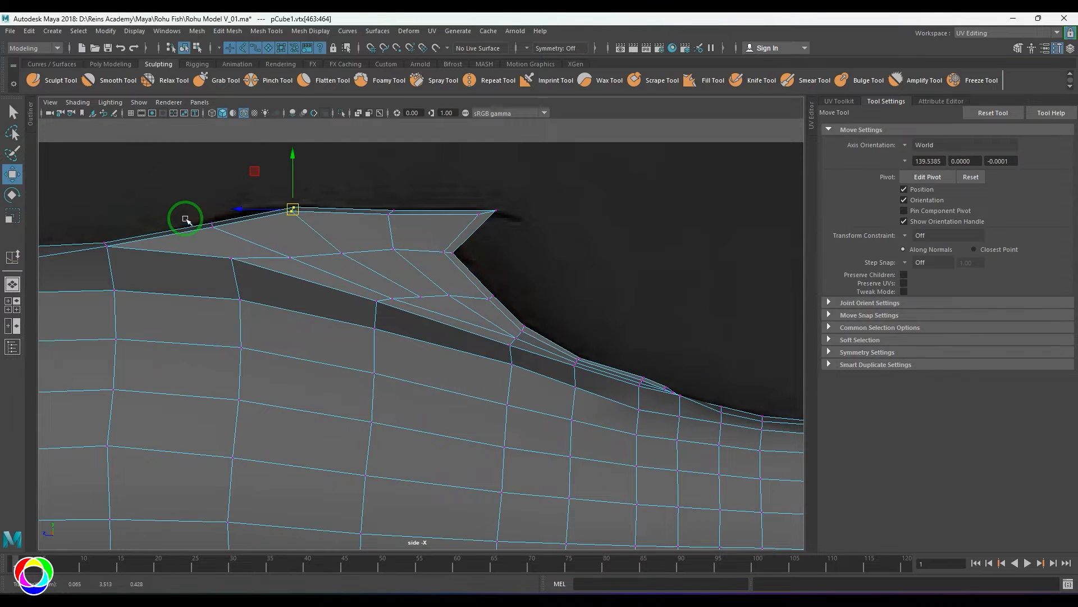
pyautogui.moveTo(191, 213); pyautogui.dragTo(222, 238)
pyautogui.moveTo(213, 226); pyautogui.dragTo(207, 223)
# Use Multi-Cut to cut an edge line along the body just below the dorsal fin's base, from the centerline ahead of it to behind it
pyautogui.press('space')
pyautogui.moveTo(419, 297); pyautogui.dragTo(419, 311)
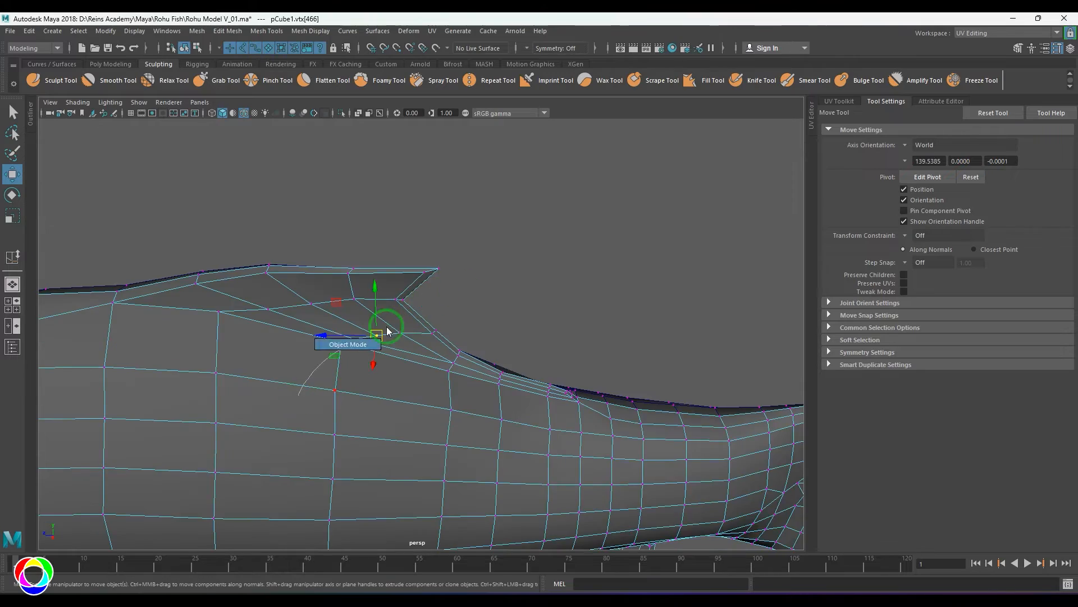
pyautogui.moveTo(387, 331); pyautogui.dragTo(386, 332, button='right')
pyautogui.moveTo(386, 332)
pyautogui.keyDown('alt'); pyautogui.mouseDown()
pyautogui.moveTo(524, 344)
pyautogui.moveTo(571, 320)
pyautogui.moveTo(525, 304)
pyautogui.moveTo(392, 330)
pyautogui.mouseUp(); pyautogui.keyUp('alt')
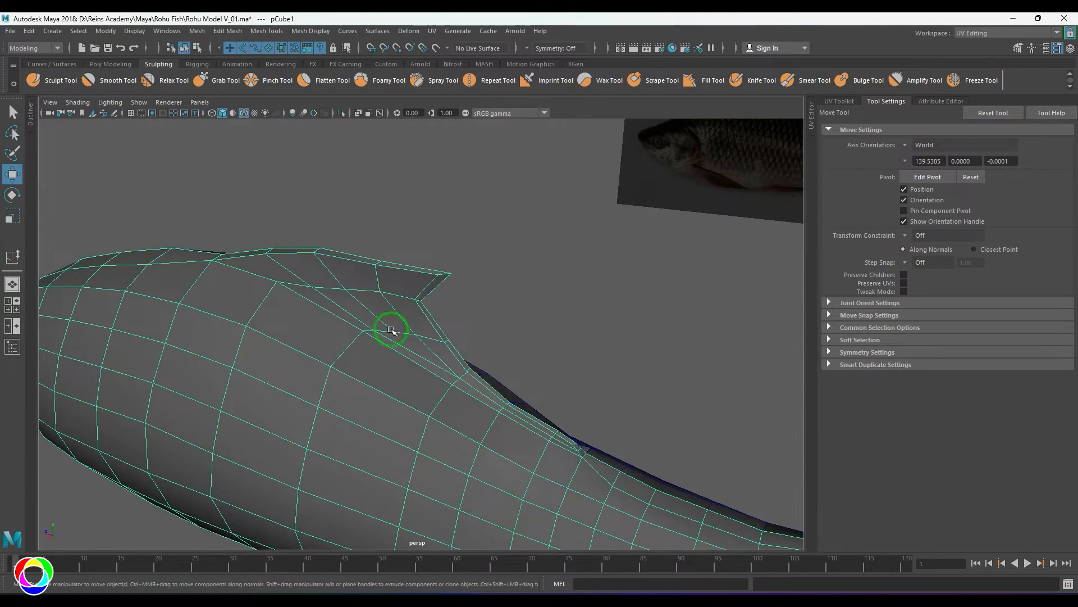
pyautogui.keyDown('alt'); pyautogui.moveTo(443, 367); pyautogui.dragTo(337, 354); pyautogui.keyUp('alt')
pyautogui.keyDown('shift'); pyautogui.moveTo(353, 292); pyautogui.dragTo(334, 291, button='right'); pyautogui.keyUp('shift')
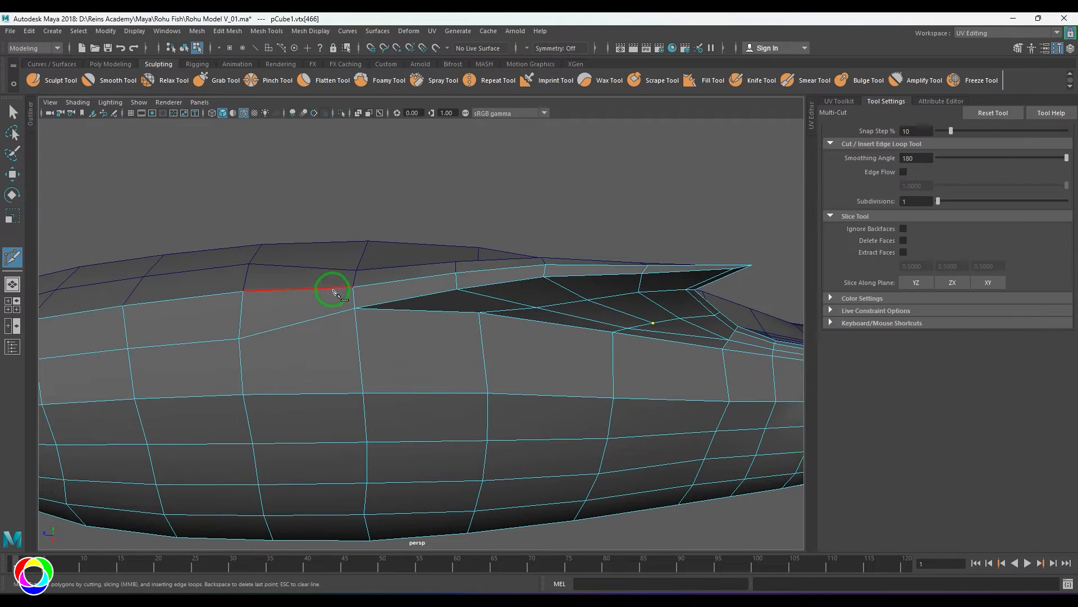
pyautogui.click(616, 344)
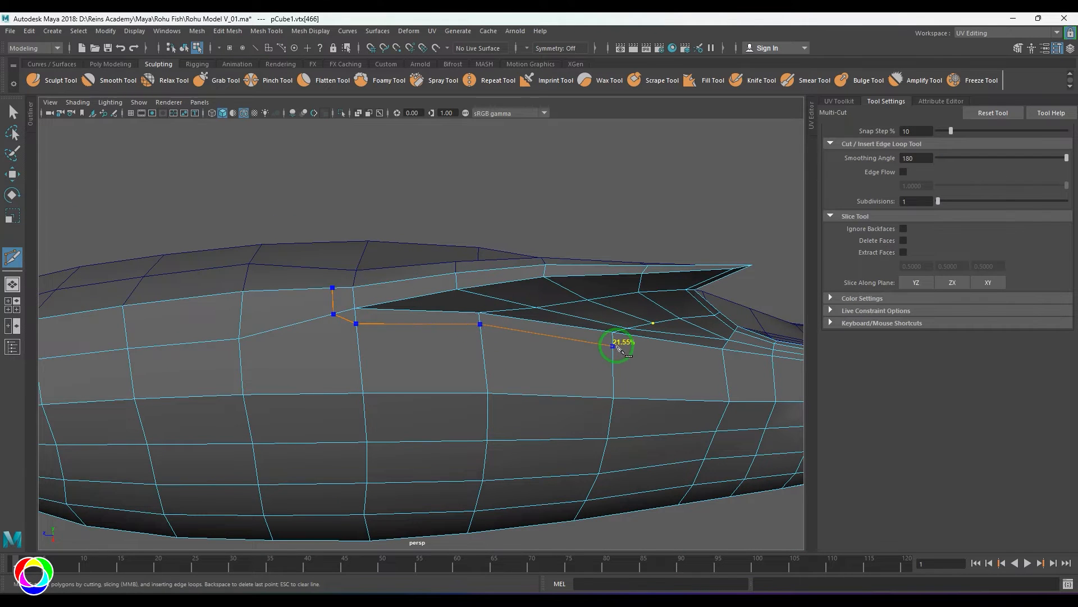
pyautogui.keyDown('alt'); pyautogui.moveTo(725, 421); pyautogui.dragTo(424, 418, button='middle'); pyautogui.keyUp('alt')
pyautogui.scroll(3, 424, 418)
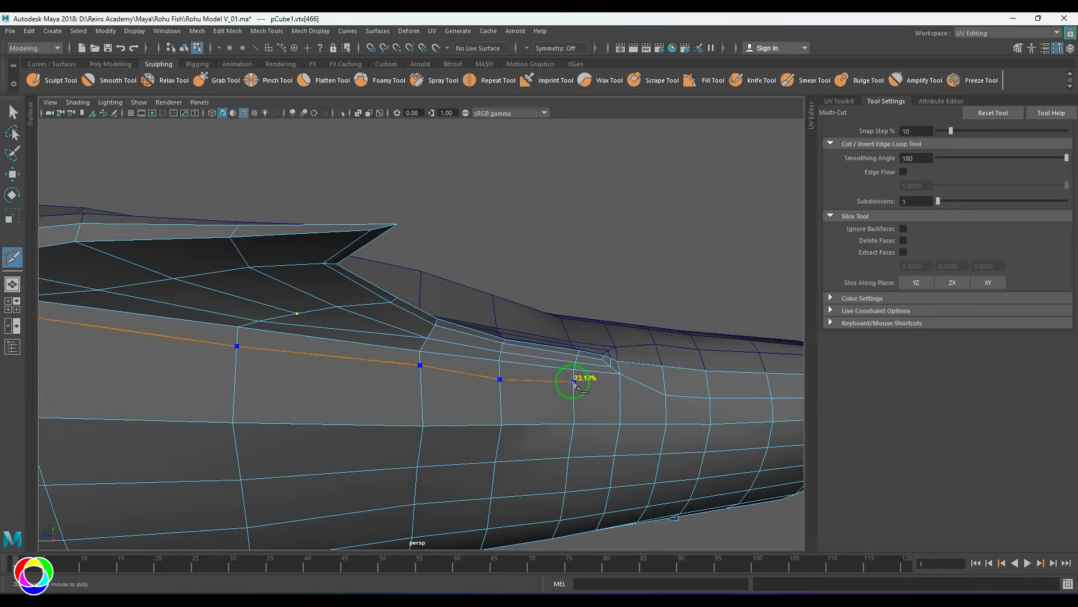
pyautogui.press('w')
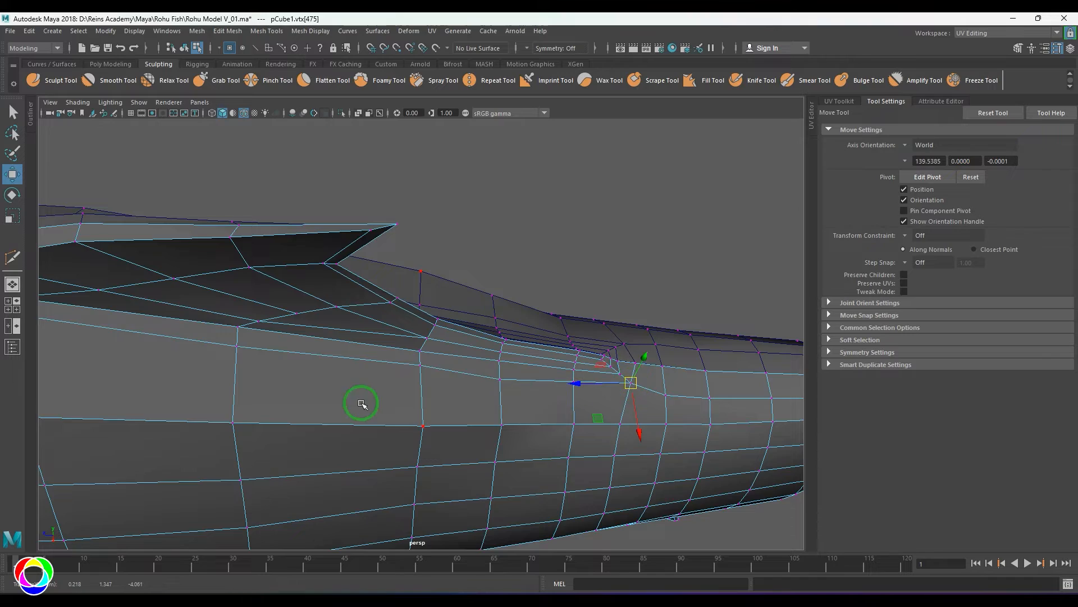
# Examine the dorsal fin and body in smooth mesh preview, and switch back to the unsmoothed display
pyautogui.scroll(-1, 361, 403)
pyautogui.keyDown('alt'); pyautogui.moveTo(361, 403); pyautogui.dragTo(419, 412, button='middle'); pyautogui.keyUp('alt')
pyautogui.press('F10')
pyautogui.moveTo(325, 394)
pyautogui.keyDown('alt'); pyautogui.mouseDown()
pyautogui.moveTo(265, 371)
pyautogui.moveTo(325, 404)
pyautogui.mouseUp(); pyautogui.keyUp('alt')
pyautogui.press('3')
pyautogui.click(479, 240)
pyautogui.scroll(-5, 472, 264)
pyautogui.keyDown('alt'); pyautogui.moveTo(472, 275); pyautogui.dragTo(428, 359); pyautogui.keyUp('alt')
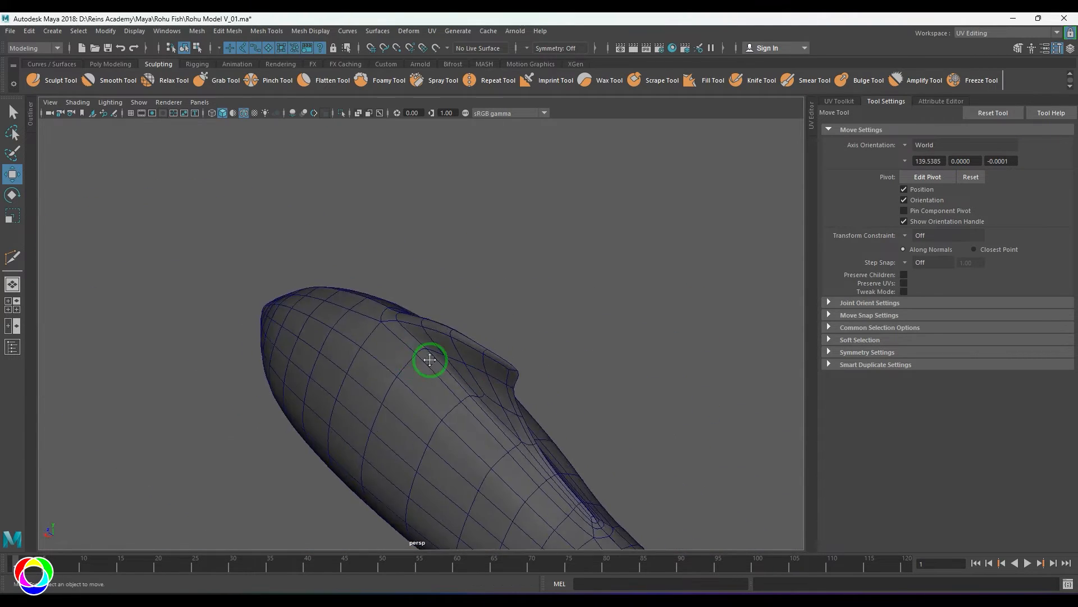
pyautogui.keyDown('alt'); pyautogui.moveTo(472, 472); pyautogui.dragTo(431, 382, button='middle'); pyautogui.keyUp('alt')
pyautogui.click(433, 405)
pyautogui.press('1')
# Slide the upper body edge loops down the side of the fish with Slide Edge to even out the spacing below the fin
pyautogui.keyDown('alt'); pyautogui.moveTo(435, 409); pyautogui.dragTo(494, 387); pyautogui.keyUp('alt')
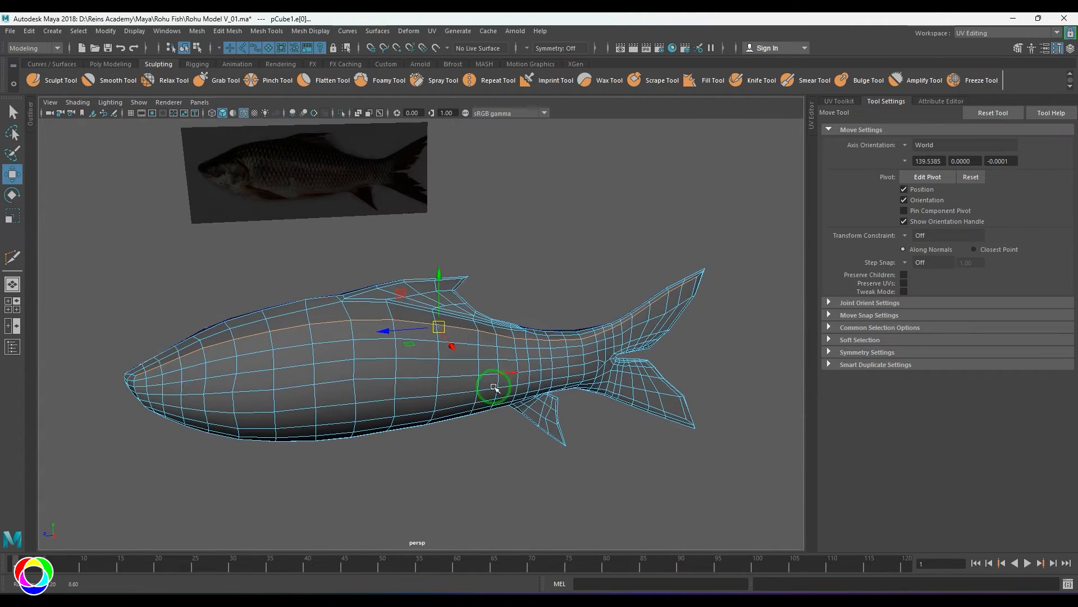
pyautogui.keyDown('alt'); pyautogui.moveTo(269, 429); pyautogui.dragTo(307, 401); pyautogui.keyUp('alt')
pyautogui.keyDown('alt'); pyautogui.moveTo(526, 340); pyautogui.dragTo(511, 464); pyautogui.keyUp('alt')
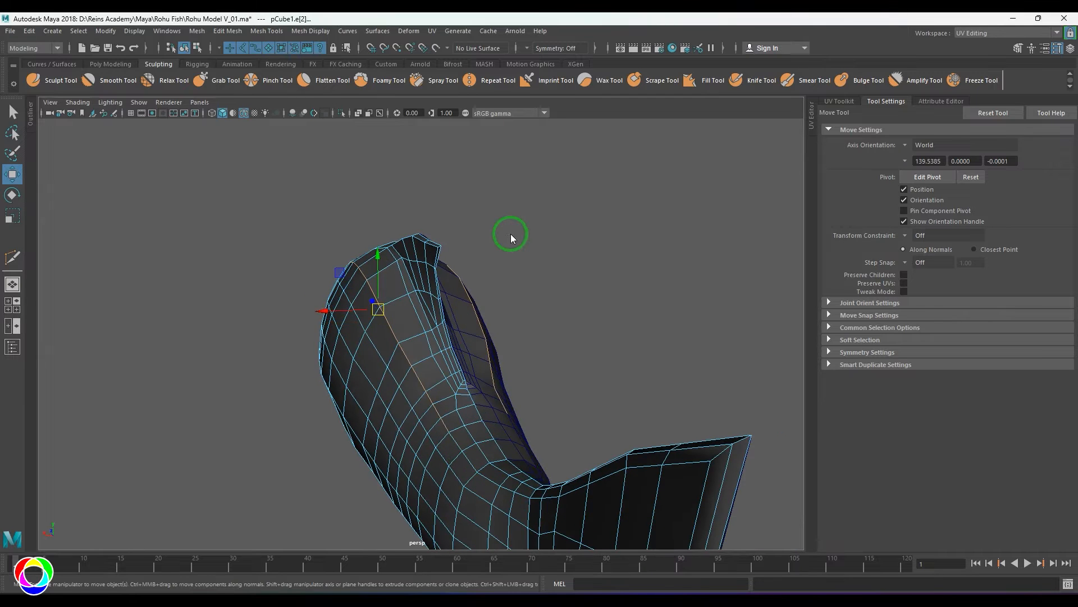
pyautogui.keyDown('shift'); pyautogui.moveTo(510, 234); pyautogui.dragTo(578, 323, button='right'); pyautogui.keyUp('shift')
pyautogui.keyDown('alt'); pyautogui.moveTo(446, 284); pyautogui.dragTo(365, 337); pyautogui.keyUp('alt')
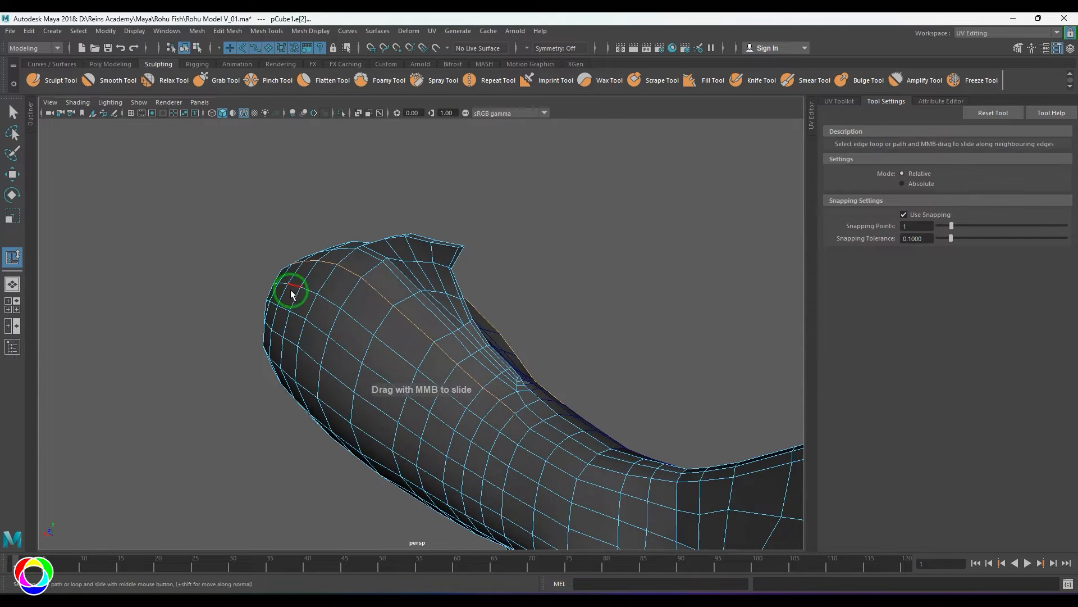
pyautogui.doubleClick(291, 290)
pyautogui.moveTo(316, 337); pyautogui.dragTo(318, 368, button='middle')
pyautogui.press('w')
pyautogui.moveTo(318, 367); pyautogui.dragTo(453, 290, button='right')
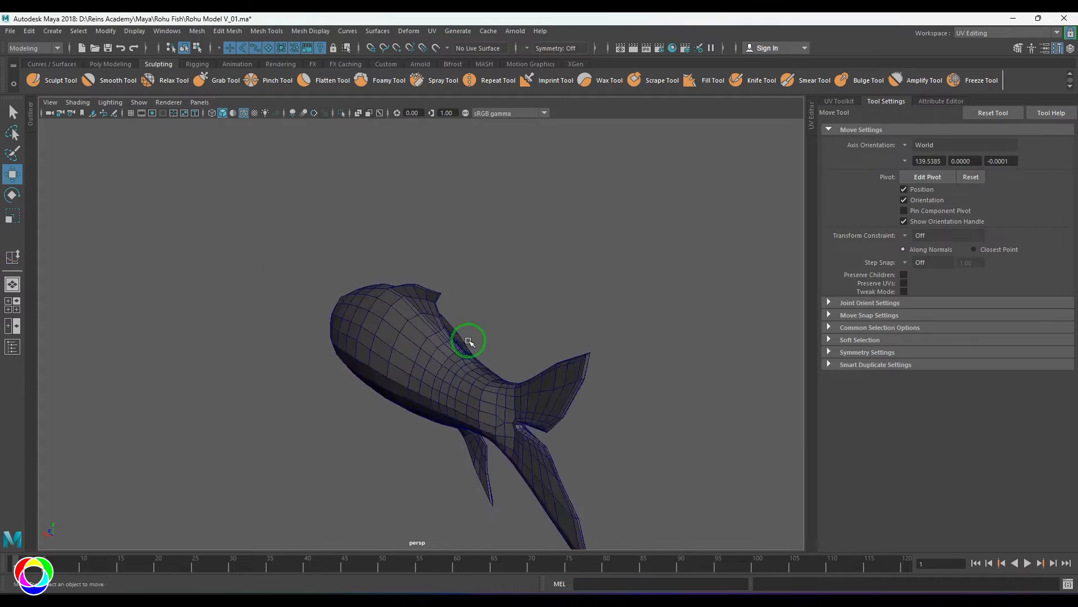
# Turn off the wireframe overlay, look over the shaded fish in perspective, and switch to the side view
pyautogui.keyDown('alt'); pyautogui.moveTo(469, 337); pyautogui.dragTo(312, 126); pyautogui.keyUp('alt')
pyautogui.click(235, 115)
pyautogui.moveTo(365, 337)
pyautogui.keyDown('alt'); pyautogui.mouseDown()
pyautogui.moveTo(517, 373)
pyautogui.moveTo(407, 369)
pyautogui.moveTo(615, 373)
pyautogui.moveTo(448, 366)
pyautogui.moveTo(508, 414)
pyautogui.moveTo(375, 381)
pyautogui.moveTo(551, 387)
pyautogui.moveTo(418, 391)
pyautogui.mouseUp(); pyautogui.keyUp('alt')
pyautogui.click(244, 113)
pyautogui.press('space')
pyautogui.press('space')
pyautogui.keyDown('alt'); pyautogui.moveTo(458, 400); pyautogui.dragTo(398, 393, button='right'); pyautogui.keyUp('alt')
pyautogui.click(244, 113)
pyautogui.scroll(2, 448, 301)
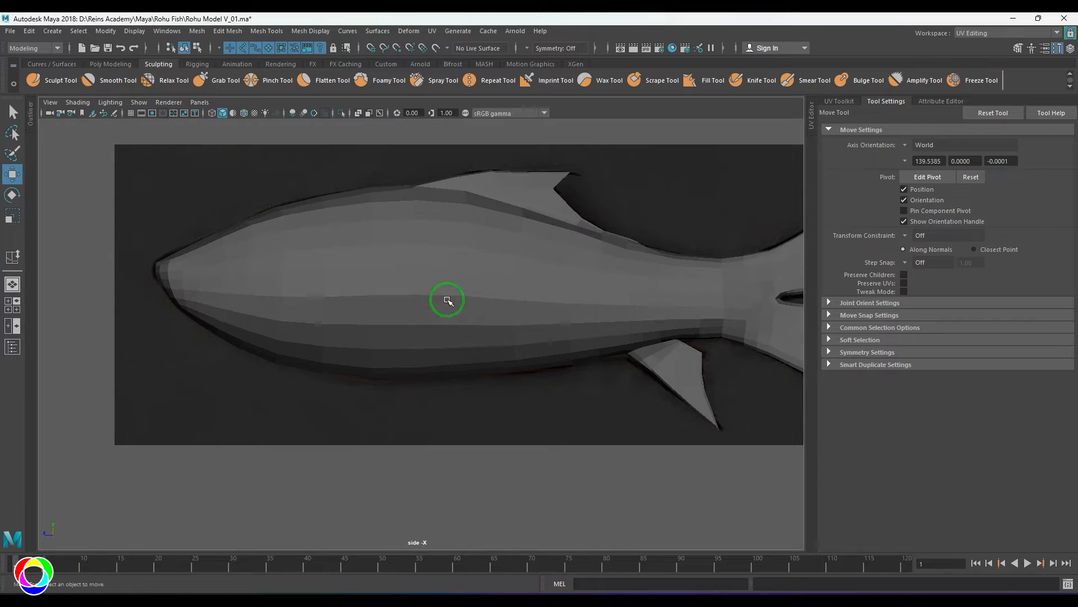
# Display the side view in wireframe over a brightened reference image, and select the fish body
pyautogui.press('5')
pyautogui.press('4')
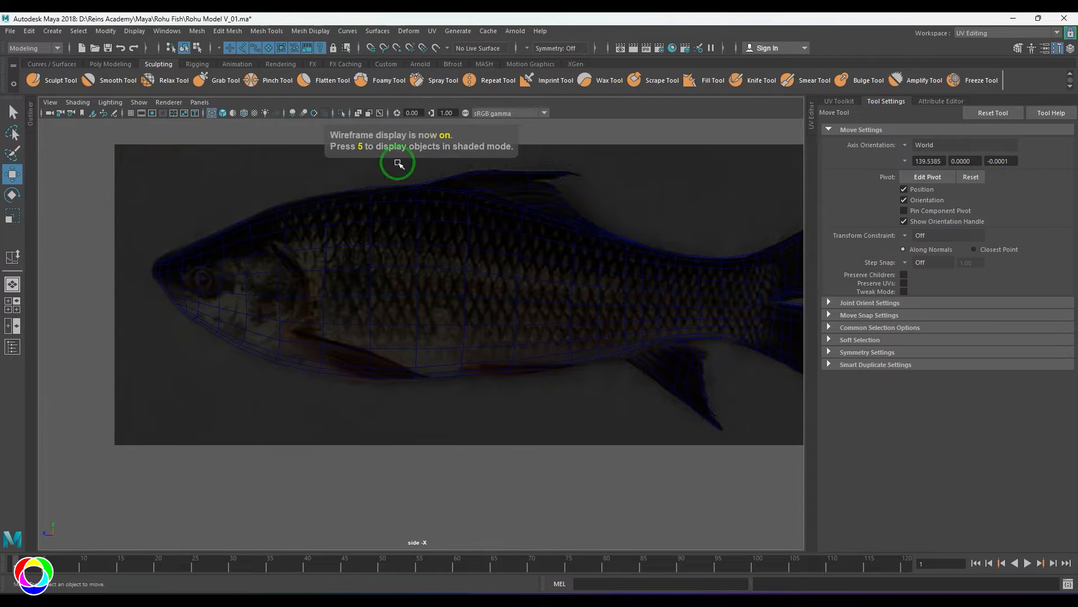
pyautogui.click(465, 113)
pyautogui.scroll(2, 272, 339)
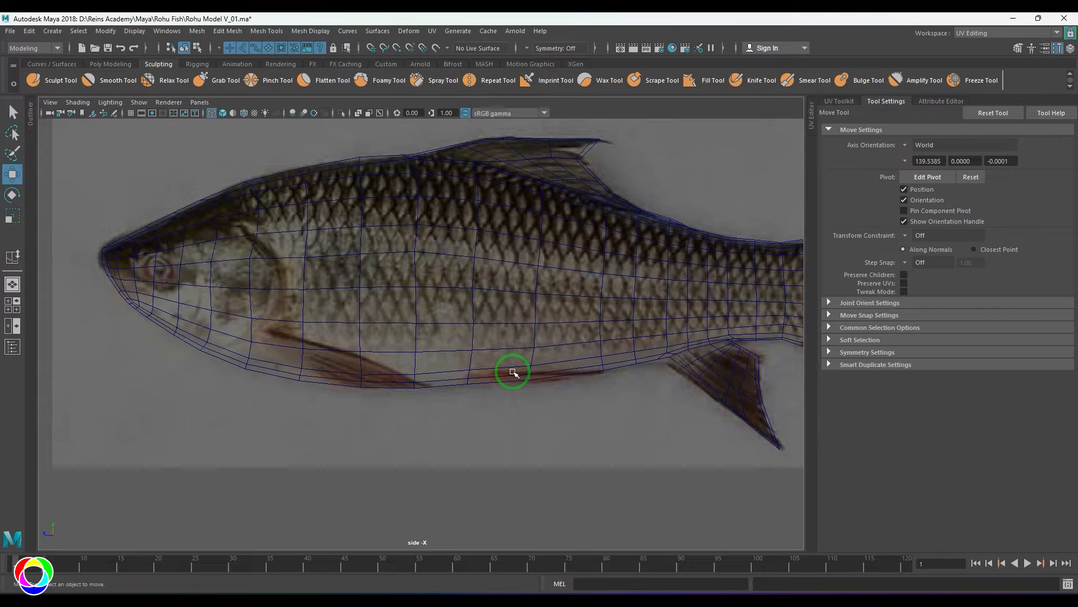
pyautogui.press('5')
pyautogui.click(241, 309)
pyautogui.press('4')
pyautogui.scroll(2, 268, 330)
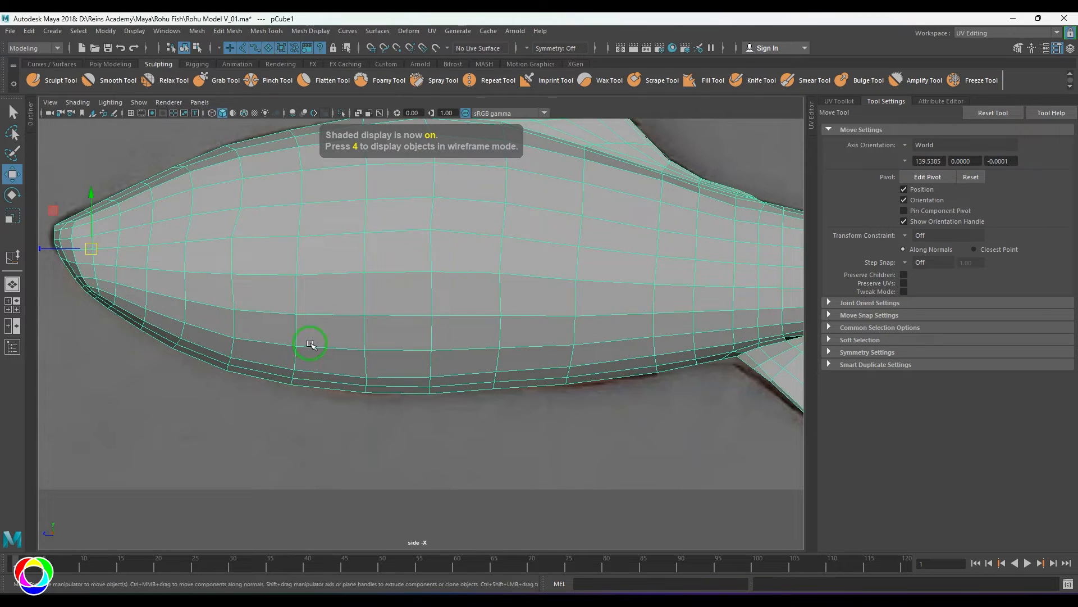
pyautogui.scroll(3, 259, 281)
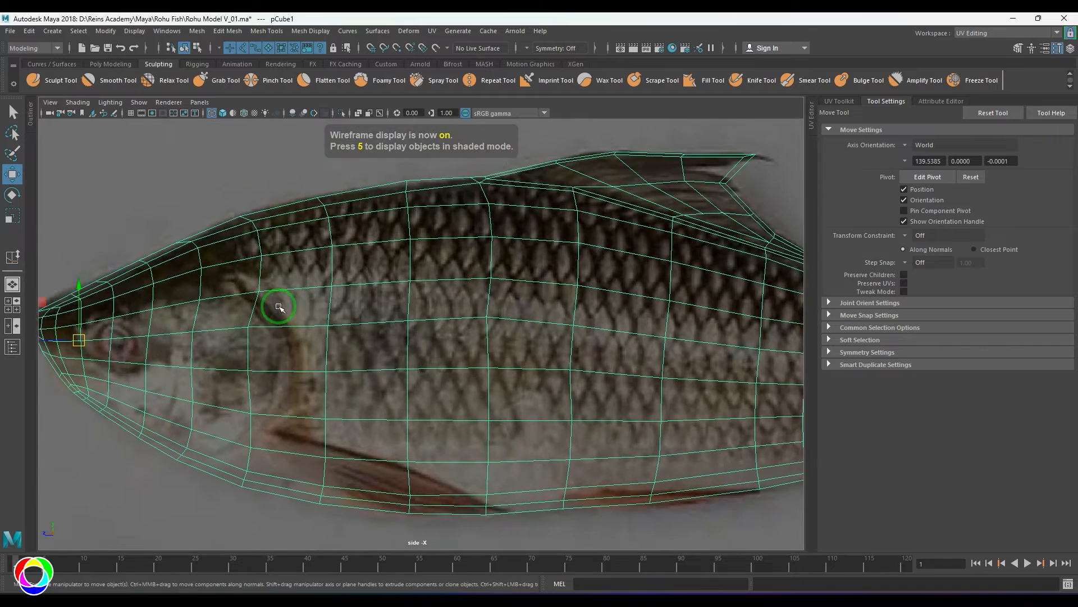
# Move the side vertices behind the head to follow the rear outline of the gill cover in the reference image
pyautogui.press('F9')
pyautogui.click(265, 268)
pyautogui.moveTo(268, 267); pyautogui.dragTo(244, 258)
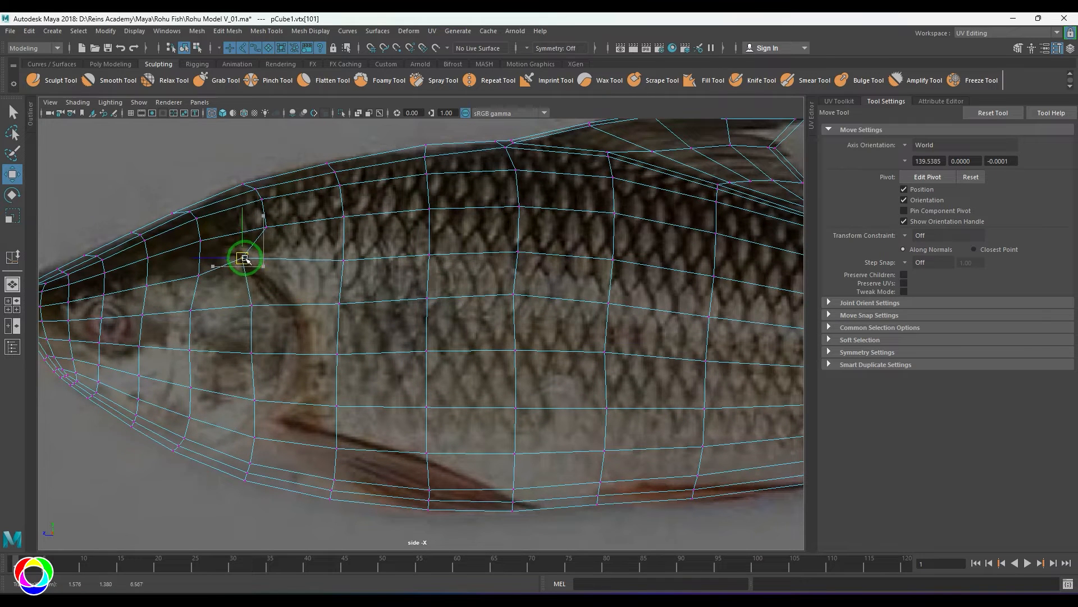
pyautogui.click(251, 305)
pyautogui.moveTo(251, 305); pyautogui.dragTo(287, 303)
pyautogui.click(252, 352)
pyautogui.moveTo(253, 351); pyautogui.dragTo(295, 351)
pyautogui.click(256, 400)
pyautogui.moveTo(255, 399); pyautogui.dragTo(286, 403)
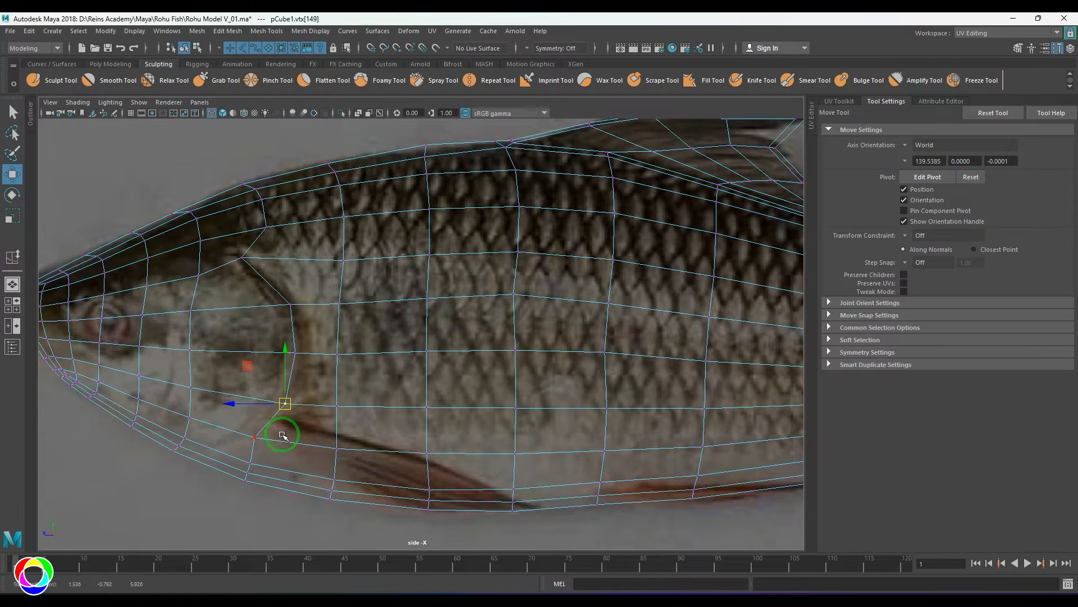
pyautogui.click(255, 437)
pyautogui.moveTo(256, 437); pyautogui.dragTo(249, 430)
pyautogui.moveTo(260, 456); pyautogui.dragTo(239, 469)
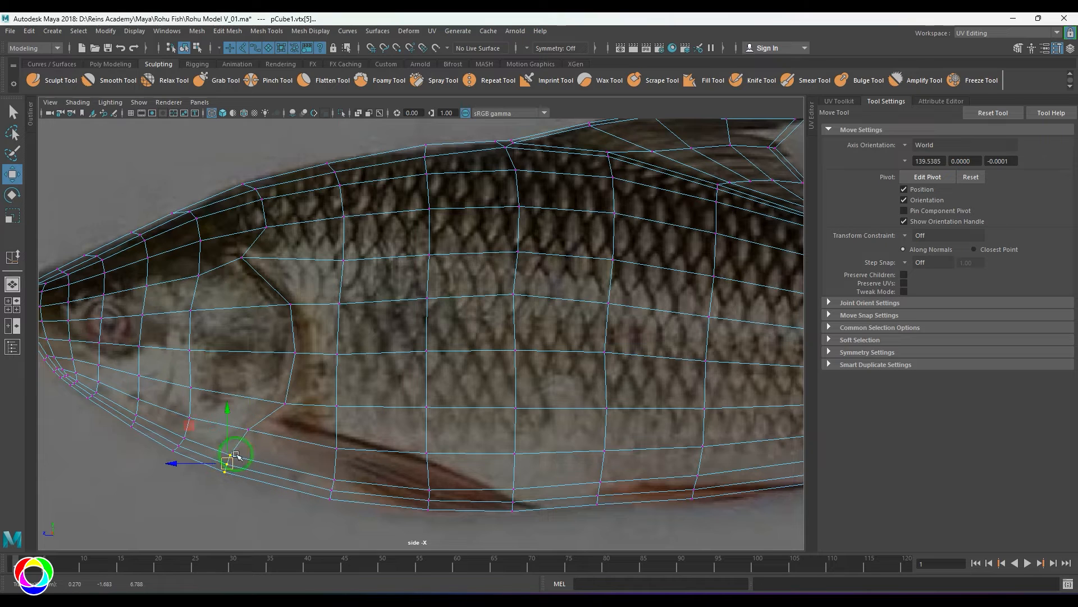
# Bevel the edges along the gill cover's rear outline with a fraction of 0.1
pyautogui.press('F10')
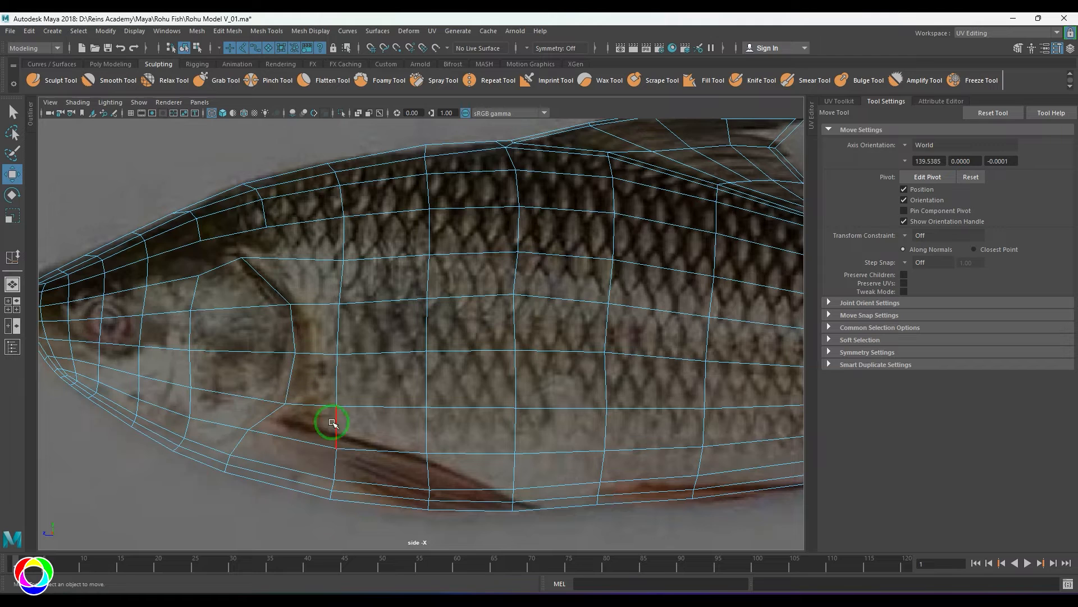
pyautogui.keyDown('alt'); pyautogui.moveTo(333, 422); pyautogui.dragTo(318, 390, button='middle'); pyautogui.keyUp('alt')
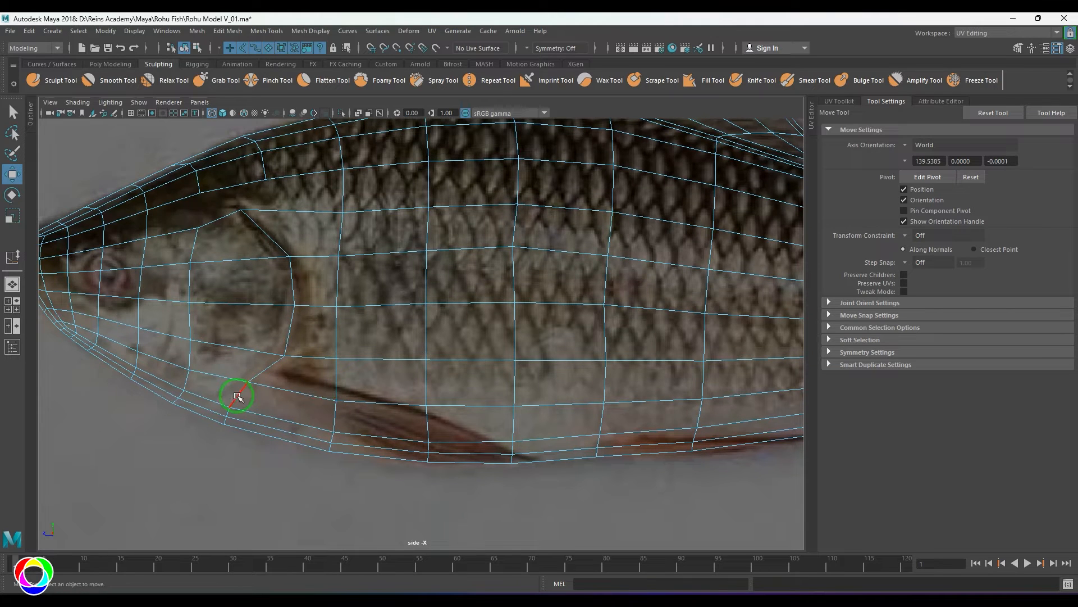
pyautogui.press('5')
pyautogui.press('space')
pyautogui.click(265, 318)
pyautogui.keyDown('alt'); pyautogui.moveTo(265, 319); pyautogui.dragTo(313, 349); pyautogui.keyUp('alt')
pyautogui.keyDown('alt'); pyautogui.moveTo(313, 349); pyautogui.dragTo(365, 365, button='right'); pyautogui.keyUp('alt')
pyautogui.keyDown('alt'); pyautogui.moveTo(365, 365); pyautogui.dragTo(515, 318, button='middle'); pyautogui.keyUp('alt')
pyautogui.moveTo(515, 318)
pyautogui.keyDown('alt'); pyautogui.mouseDown()
pyautogui.moveTo(627, 340)
pyautogui.moveTo(428, 332)
pyautogui.moveTo(359, 308)
pyautogui.moveTo(386, 330)
pyautogui.mouseUp(); pyautogui.keyUp('alt')
pyautogui.keyDown('alt'); pyautogui.moveTo(385, 329); pyautogui.dragTo(428, 309, button='right'); pyautogui.keyUp('alt')
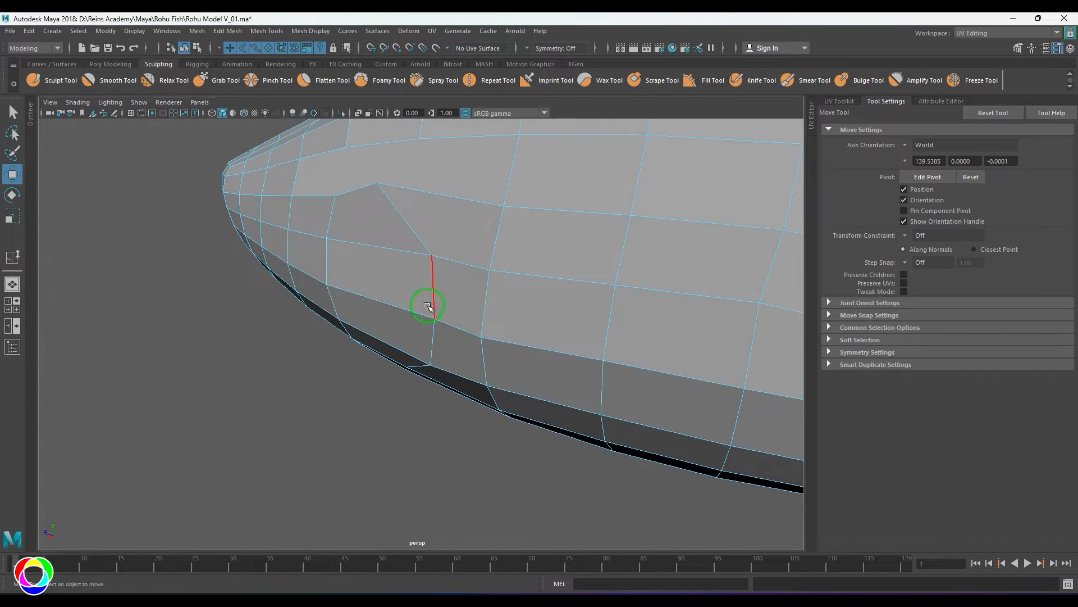
pyautogui.hotkey('ctrl', 'b')
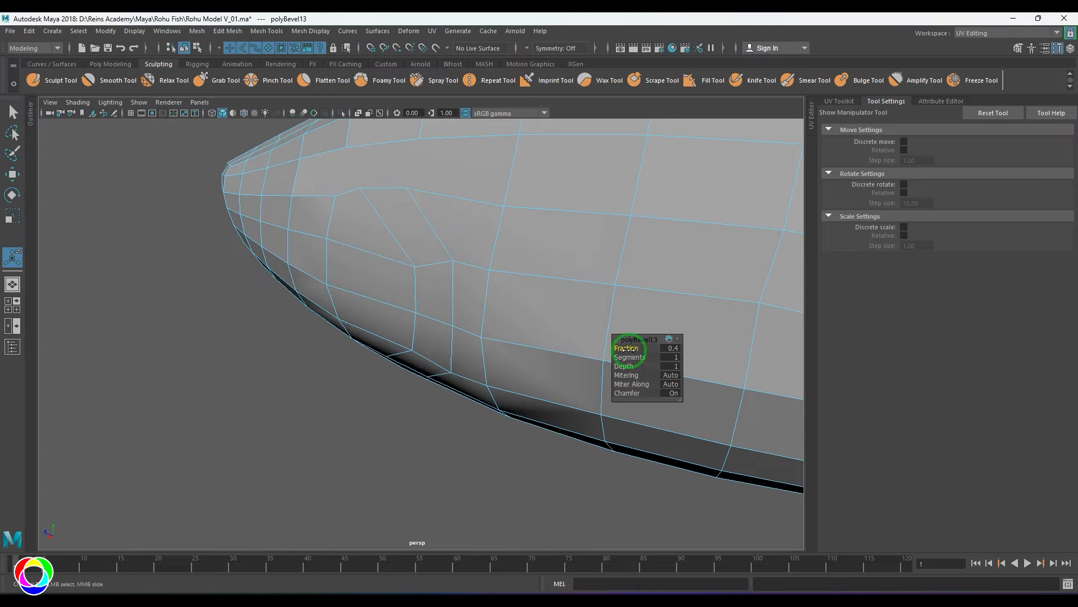
pyautogui.moveTo(360, 298)
pyautogui.keyDown('alt'); pyautogui.mouseDown()
pyautogui.moveTo(491, 328)
pyautogui.moveTo(496, 347)
pyautogui.moveTo(373, 312)
pyautogui.mouseUp(); pyautogui.keyUp('alt')
pyautogui.keyDown('alt'); pyautogui.moveTo(479, 330); pyautogui.dragTo(471, 324, button='middle'); pyautogui.keyUp('alt')
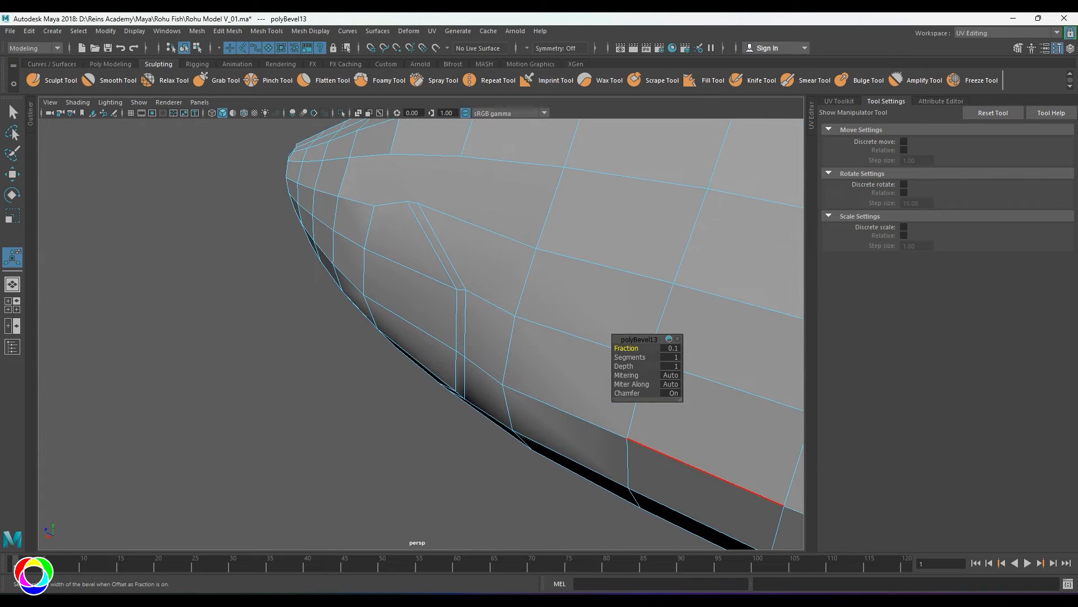
pyautogui.moveTo(497, 277); pyautogui.dragTo(495, 277)
pyautogui.click(493, 277)
pyautogui.press('space')
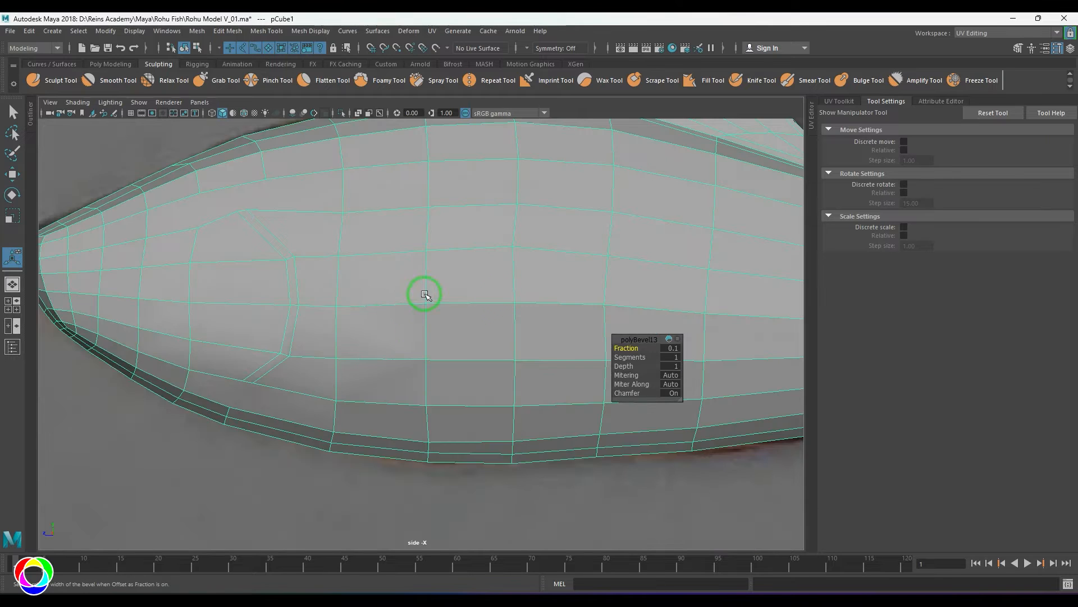
pyautogui.keyDown('alt'); pyautogui.moveTo(423, 294); pyautogui.dragTo(393, 309, button='middle'); pyautogui.keyUp('alt')
pyautogui.scroll(4, 402, 295)
pyautogui.press('w')
pyautogui.press('F9')
pyautogui.click(352, 175)
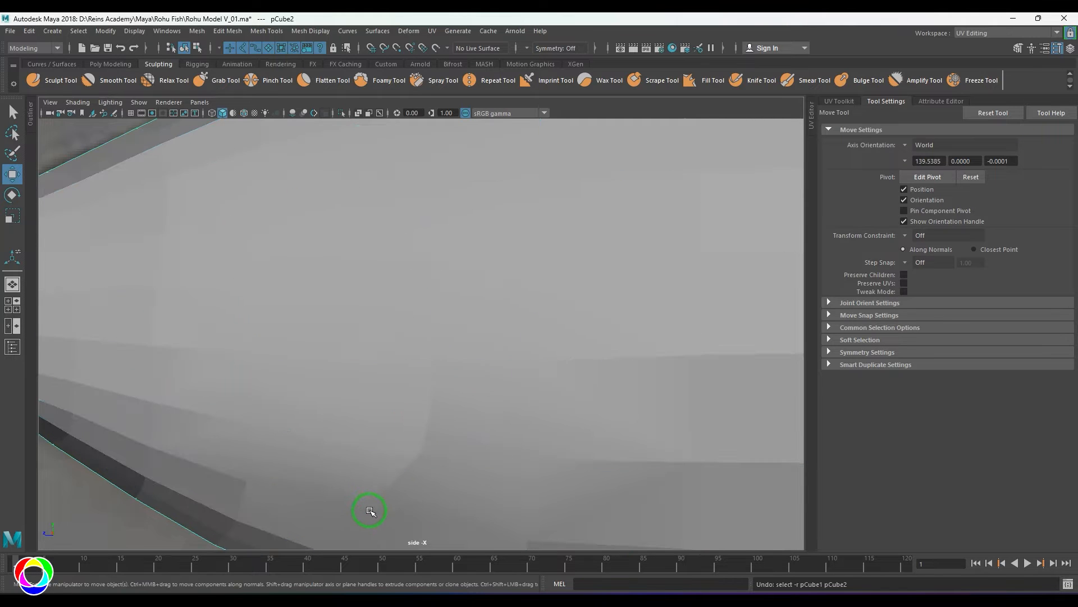
# Select the narrow strip of beveled faces along the gill cover's rear outline in the perspective view
pyautogui.press('space')
pyautogui.moveTo(410, 506); pyautogui.dragTo(423, 394)
pyautogui.press('F11')
pyautogui.click(426, 247)
pyautogui.keyDown('shift'); pyautogui.click(469, 319); pyautogui.keyUp('shift')
pyautogui.keyDown('shift'); pyautogui.click(461, 381); pyautogui.keyUp('shift')
pyautogui.click(423, 290)
pyautogui.moveTo(424, 290)
pyautogui.keyDown('alt'); pyautogui.mouseDown()
pyautogui.moveTo(463, 359)
pyautogui.moveTo(551, 404)
pyautogui.moveTo(493, 373)
pyautogui.moveTo(488, 312)
pyautogui.moveTo(402, 298)
pyautogui.moveTo(430, 289)
pyautogui.mouseUp(); pyautogui.keyUp('alt')
pyautogui.press('F8')
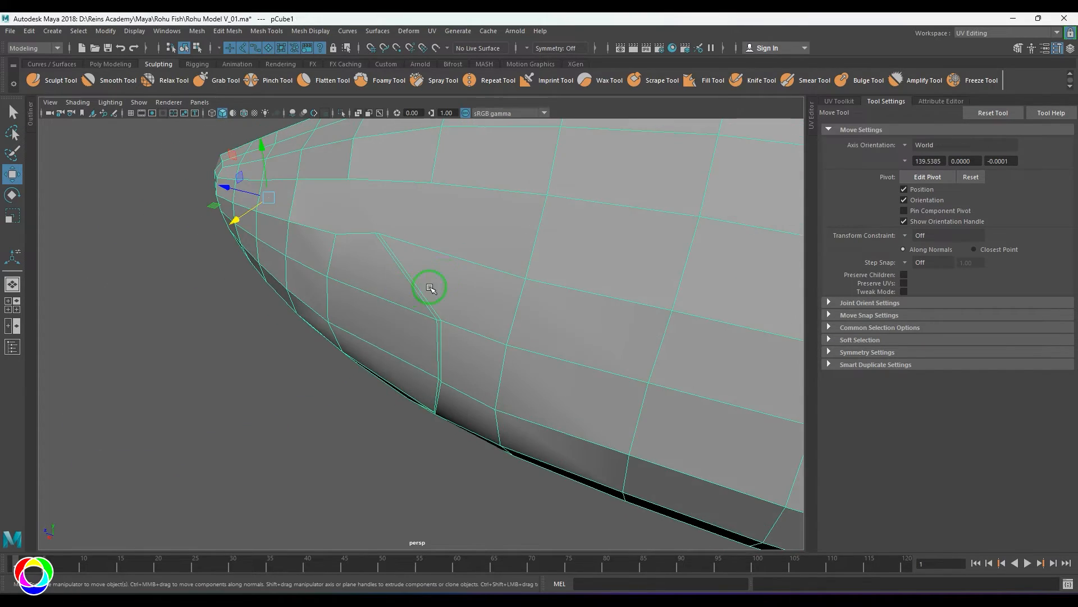
# Insert an edge line just behind the beveled gill strip with Multi-Cut, and move it to form a step behind the gill cover
pyautogui.keyDown('shift'); pyautogui.moveTo(457, 260); pyautogui.dragTo(407, 250, button='right'); pyautogui.keyUp('shift')
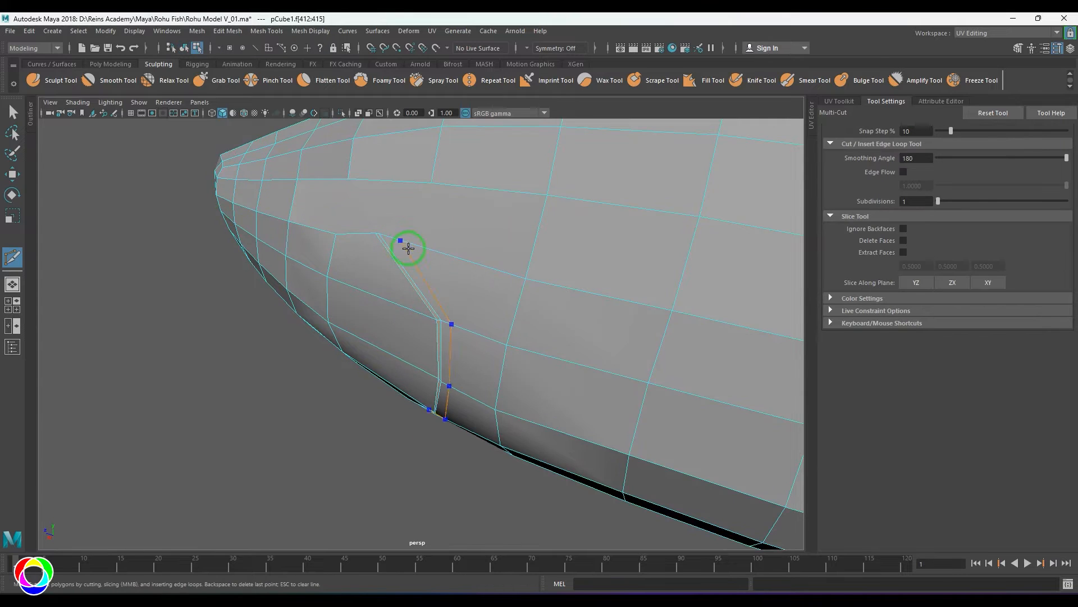
pyautogui.keyDown('ctrl'); pyautogui.click(408, 249); pyautogui.keyUp('ctrl')
pyautogui.press('w')
pyautogui.keyDown('alt'); pyautogui.moveTo(408, 249); pyautogui.dragTo(426, 388); pyautogui.keyUp('alt')
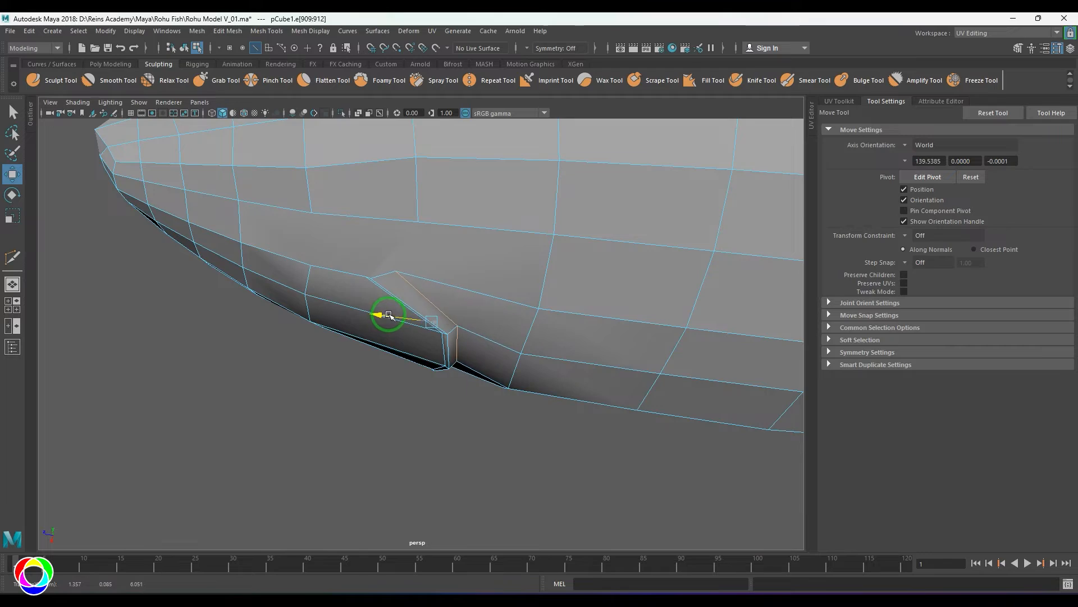
pyautogui.keyDown('alt'); pyautogui.moveTo(389, 315); pyautogui.dragTo(485, 373); pyautogui.keyUp('alt')
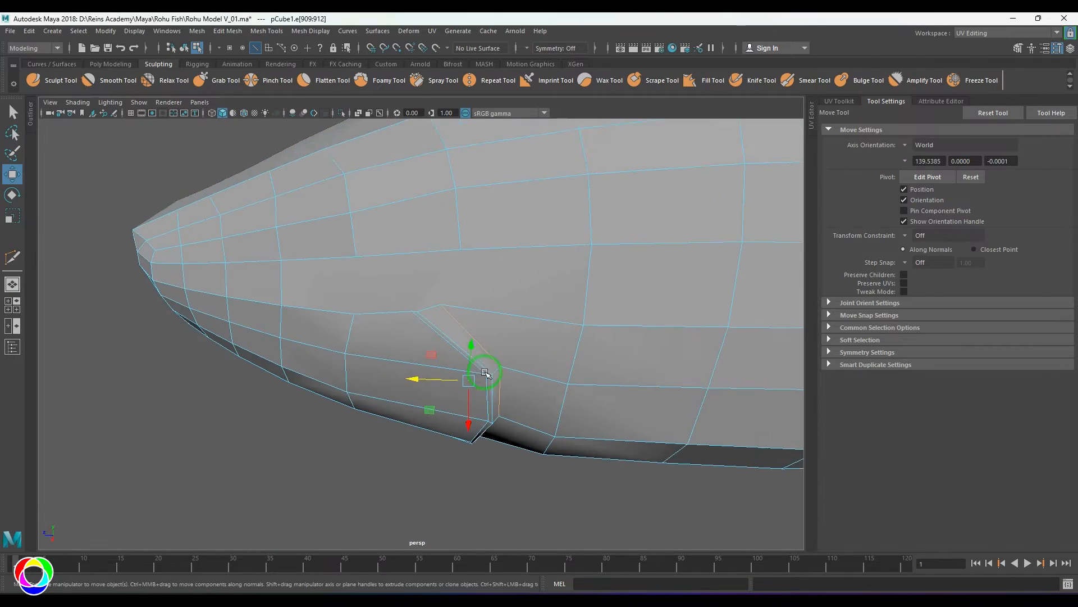
pyautogui.scroll(2, 485, 373)
pyautogui.keyDown('alt'); pyautogui.moveTo(389, 344); pyautogui.dragTo(471, 375); pyautogui.keyUp('alt')
pyautogui.keyDown('alt'); pyautogui.moveTo(393, 372); pyautogui.dragTo(436, 383); pyautogui.keyUp('alt')
# Delete the narrow strip of faces behind the gill cover's edge to open a gill slit
pyautogui.press('F11')
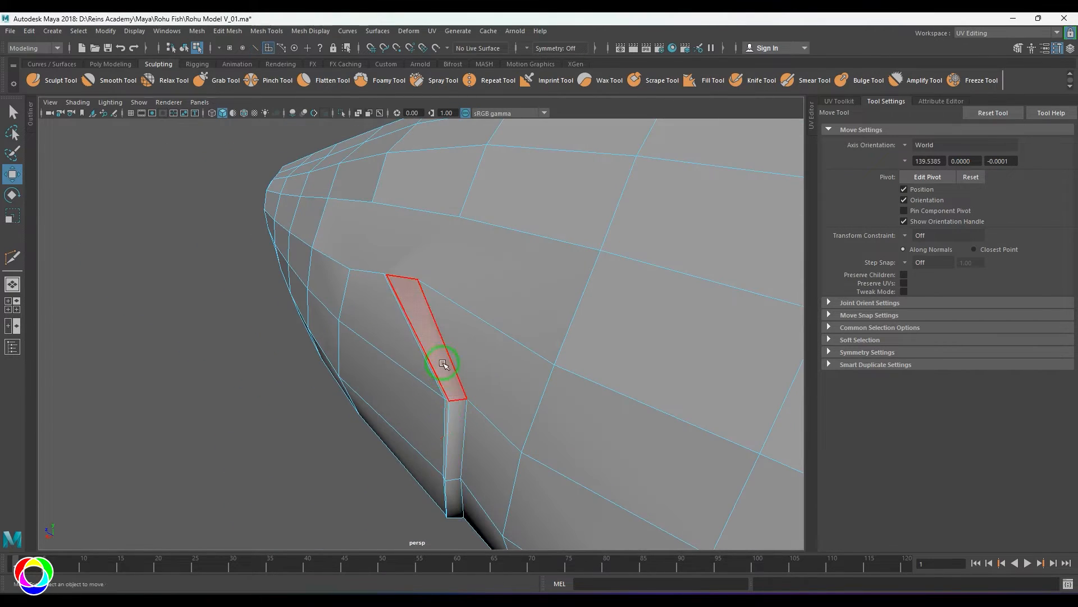
pyautogui.click(443, 364)
pyautogui.keyDown('shift'); pyautogui.click(457, 435); pyautogui.keyUp('shift')
pyautogui.press('Delete')
pyautogui.keyDown('alt'); pyautogui.moveTo(453, 483); pyautogui.dragTo(444, 428); pyautogui.keyUp('alt')
pyautogui.click(459, 421)
pyautogui.press('F10')
pyautogui.click(441, 289)
pyautogui.keyDown('shift'); pyautogui.doubleClick(459, 473); pyautogui.keyUp('shift')
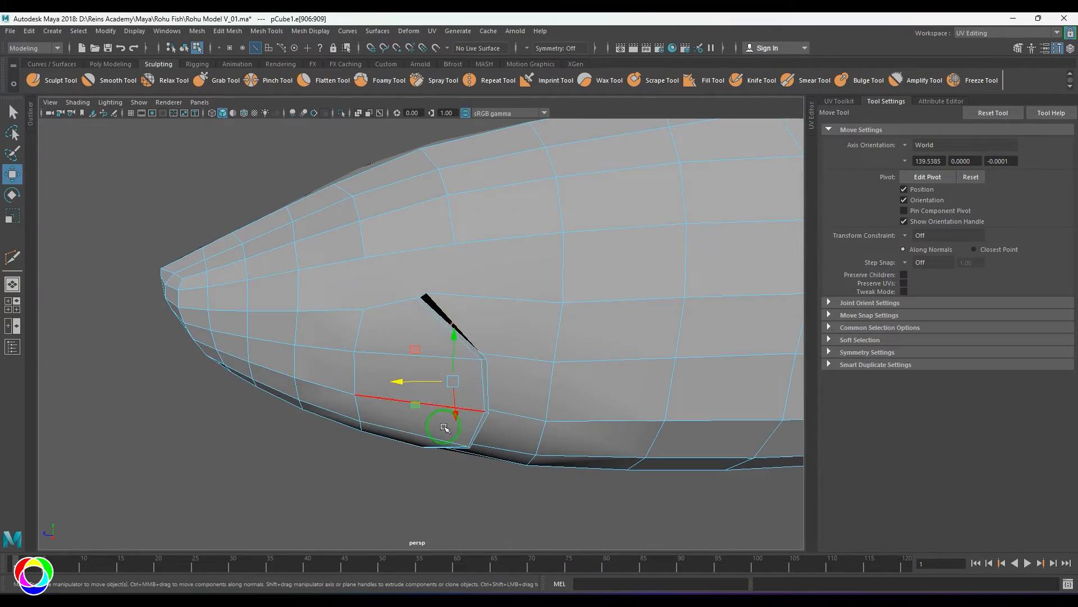
pyautogui.click(443, 323)
pyautogui.keyDown('alt'); pyautogui.moveTo(444, 322); pyautogui.dragTo(433, 476); pyautogui.keyUp('alt')
pyautogui.keyDown('shift'); pyautogui.click(452, 448); pyautogui.keyUp('shift')
pyautogui.press('e')
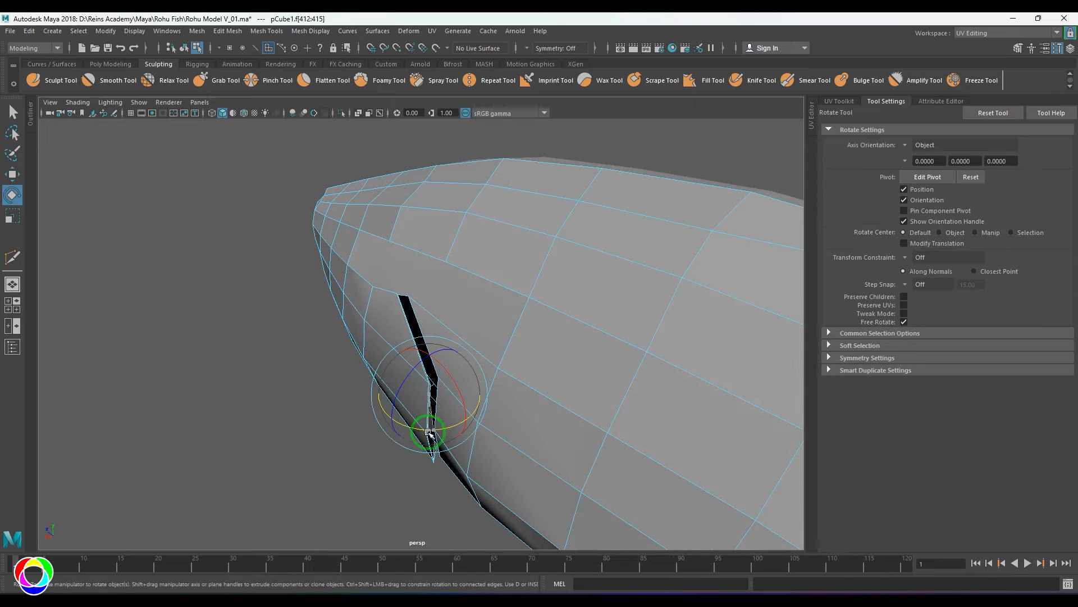
pyautogui.keyDown('alt'); pyautogui.moveTo(430, 433); pyautogui.dragTo(534, 351); pyautogui.keyUp('alt')
# Insert supporting edge lines along both sides of the gill slit with Multi-Cut
pyautogui.press('F8')
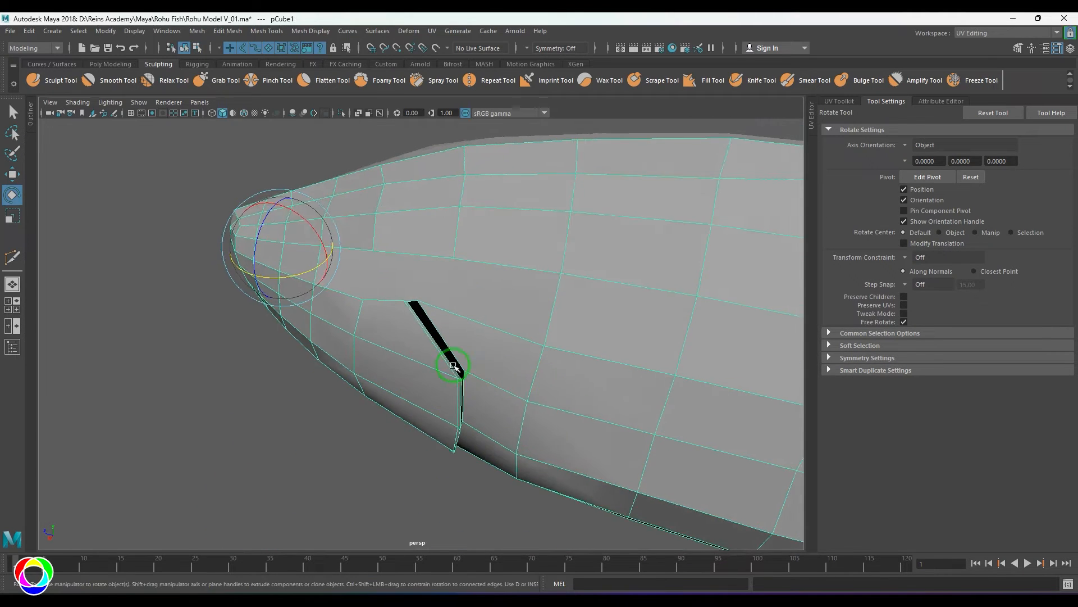
pyautogui.keyDown('alt'); pyautogui.moveTo(453, 365); pyautogui.dragTo(443, 313, button='right'); pyautogui.keyUp('alt')
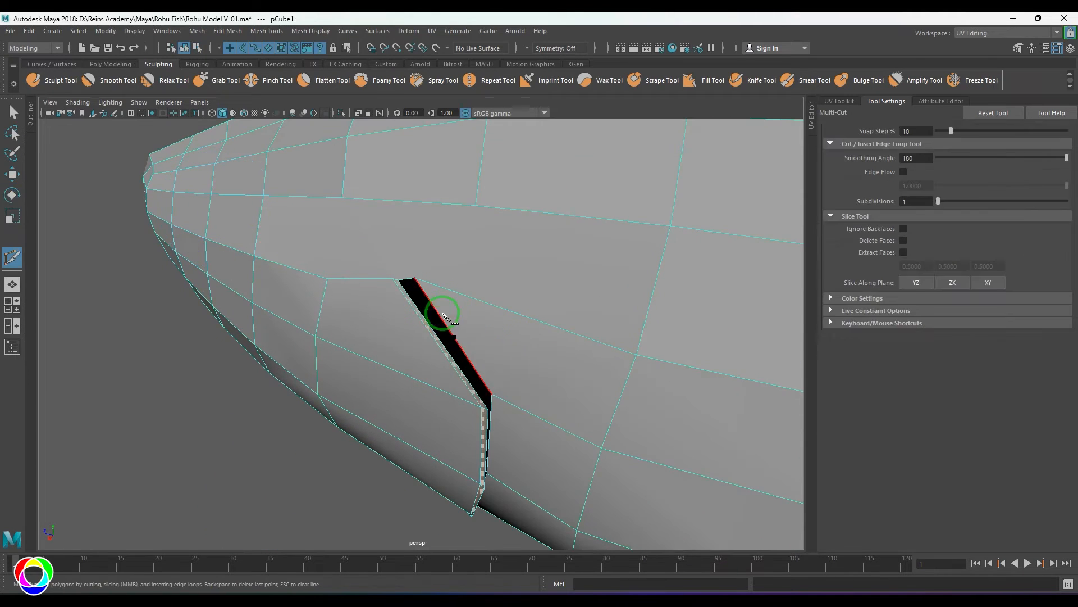
pyautogui.rightClick(428, 282)
pyautogui.keyDown('alt'); pyautogui.moveTo(428, 282); pyautogui.dragTo(440, 337); pyautogui.keyUp('alt')
pyautogui.keyDown('alt'); pyautogui.moveTo(440, 337); pyautogui.dragTo(430, 323, button='right'); pyautogui.keyUp('alt')
# Cut an edge from the gill slit's upper end to the nearest vertex on the body edge line above it
pyautogui.keyDown('alt'); pyautogui.moveTo(387, 267); pyautogui.dragTo(437, 396, button='middle'); pyautogui.keyUp('alt')
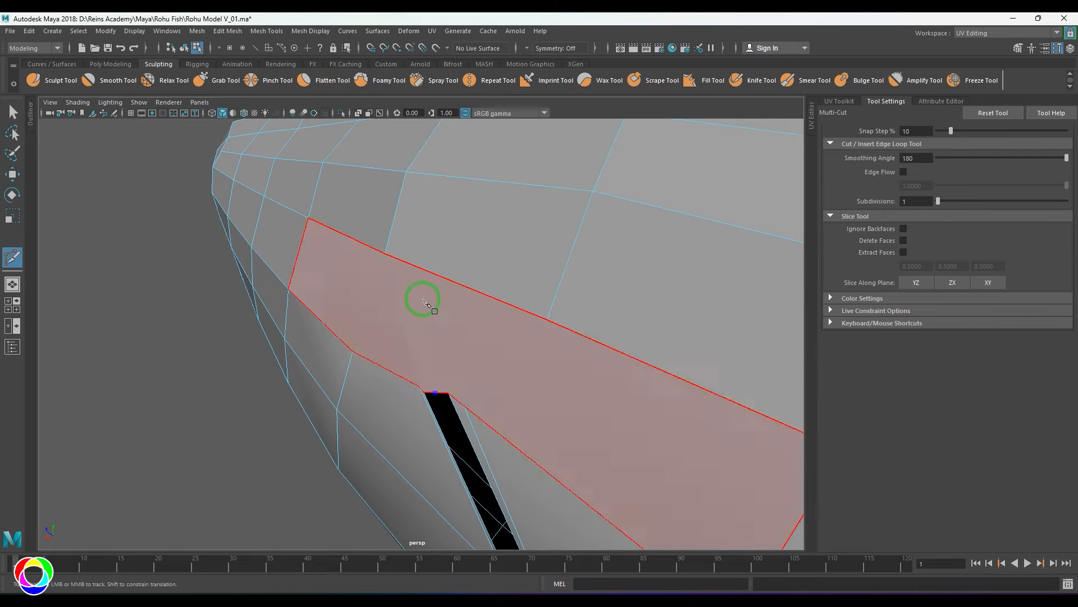
pyautogui.rightClick(317, 256)
pyautogui.click(465, 405)
pyautogui.moveTo(485, 403)
pyautogui.keyDown('alt'); pyautogui.mouseDown()
pyautogui.moveTo(438, 410)
pyautogui.moveTo(483, 405)
pyautogui.mouseUp(); pyautogui.keyUp('alt')
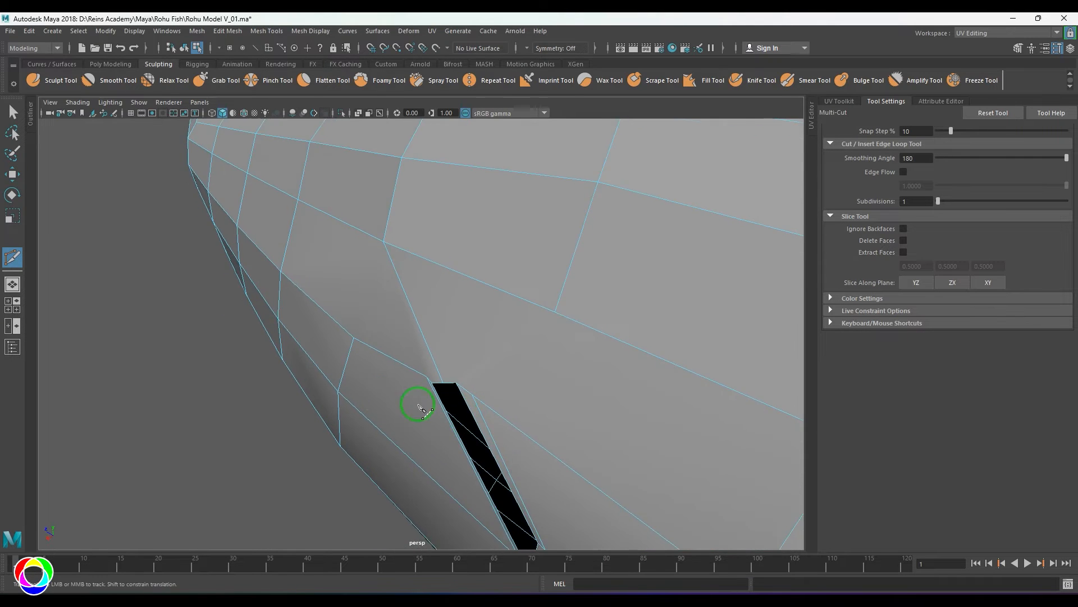
# Adjust the vertices at the gill slit's upper end and cut an edge around it to join the two supporting lines
pyautogui.keyDown('alt'); pyautogui.moveTo(420, 405); pyautogui.dragTo(433, 394, button='right'); pyautogui.keyUp('alt')
pyautogui.click(429, 395)
pyautogui.press('w')
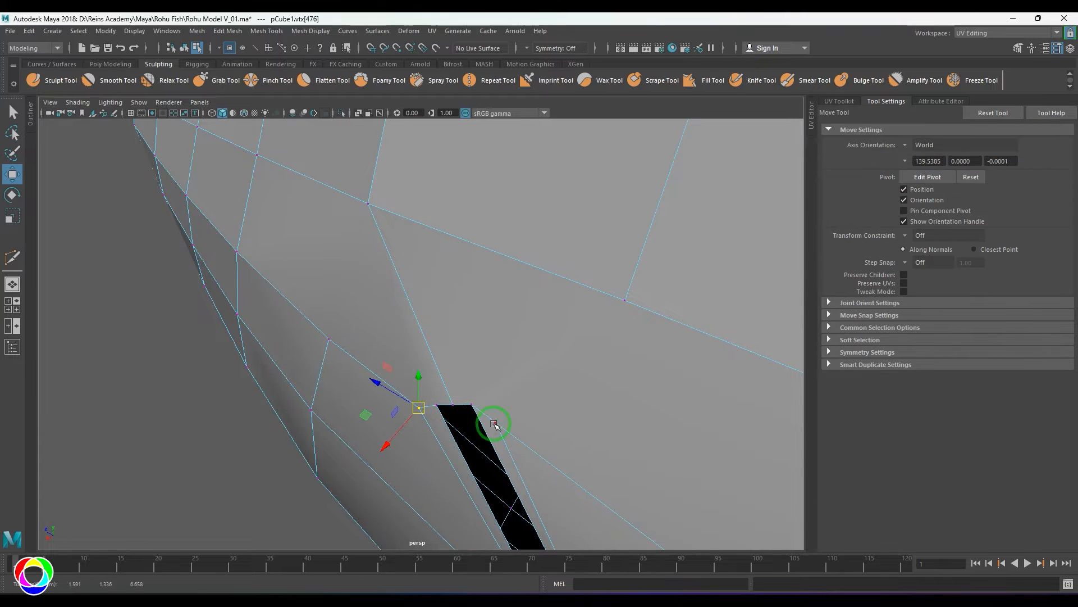
pyautogui.keyDown('shift'); pyautogui.moveTo(446, 332); pyautogui.dragTo(446, 365, button='right'); pyautogui.keyUp('shift')
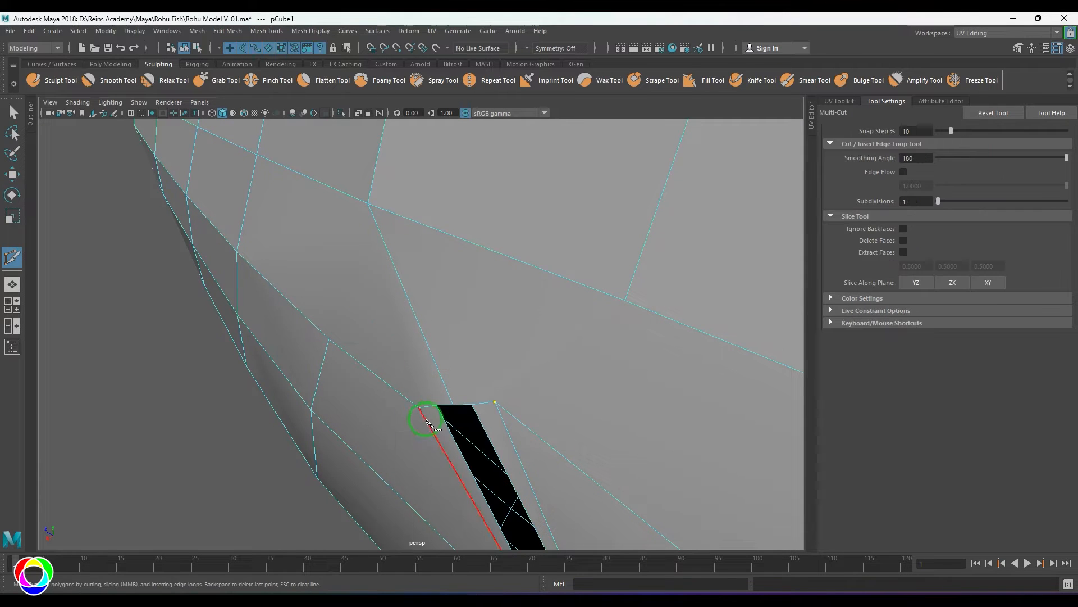
pyautogui.press('w')
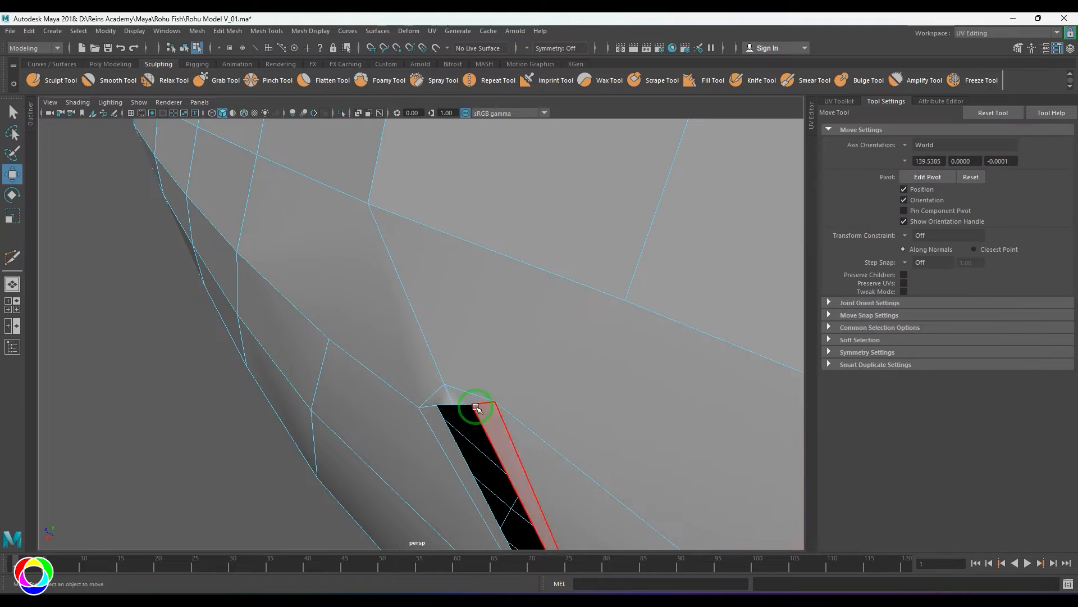
pyautogui.click(416, 408)
pyautogui.moveTo(420, 408); pyautogui.dragTo(460, 393)
# Cut an edge from the gill slit's lower end to the body vertex beneath it
pyautogui.scroll(-3, 438, 410)
pyautogui.scroll(-2, 504, 289)
pyautogui.scroll(3, 460, 392)
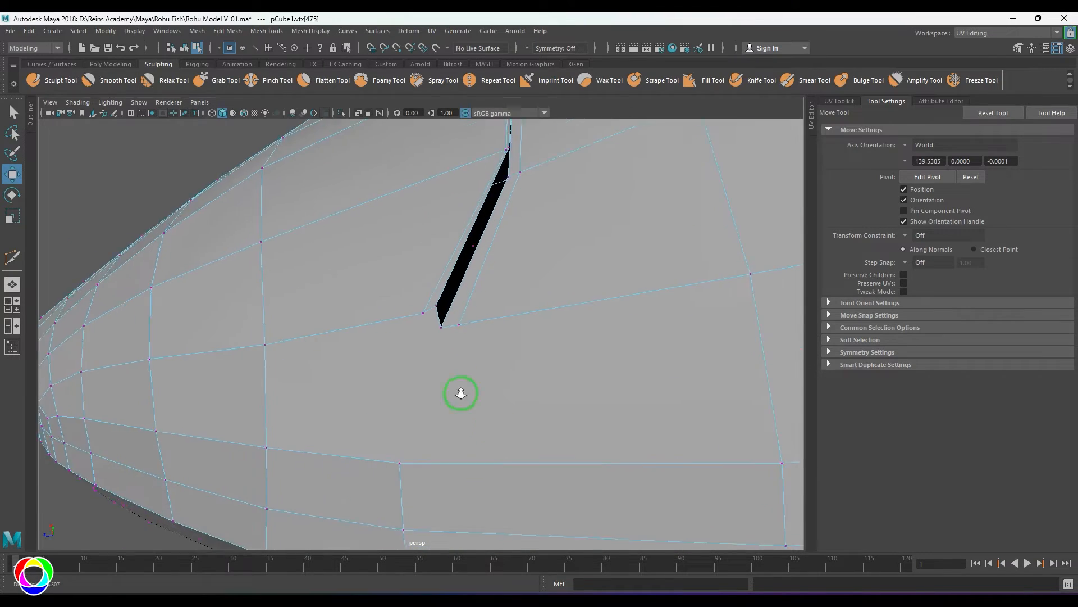
pyautogui.moveTo(460, 393); pyautogui.dragTo(524, 345, button='right')
pyautogui.keyDown('alt'); pyautogui.moveTo(523, 345); pyautogui.dragTo(463, 305); pyautogui.keyUp('alt')
pyautogui.keyDown('shift'); pyautogui.moveTo(463, 305); pyautogui.dragTo(403, 312, button='right'); pyautogui.keyUp('shift')
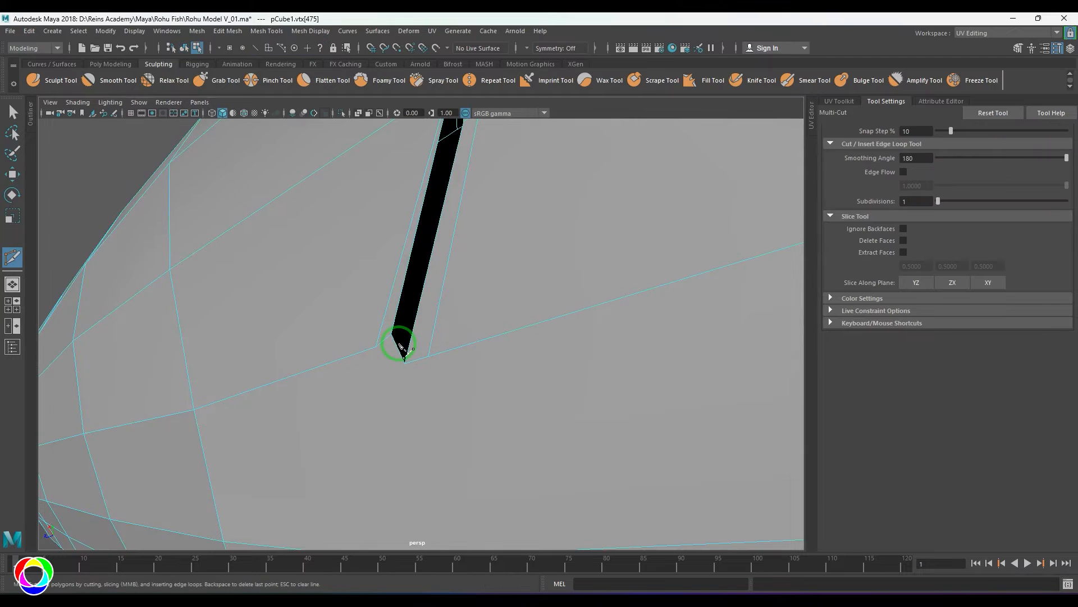
pyautogui.click(398, 345)
pyautogui.scroll(-3, 408, 368)
pyautogui.keyDown('alt'); pyautogui.moveTo(408, 367); pyautogui.dragTo(422, 416); pyautogui.keyUp('alt')
pyautogui.click(403, 455)
pyautogui.scroll(3, 400, 415)
# Reposition the vertices at the gill slit's lower end to square it off, and cut an edge around that end
pyautogui.press('w')
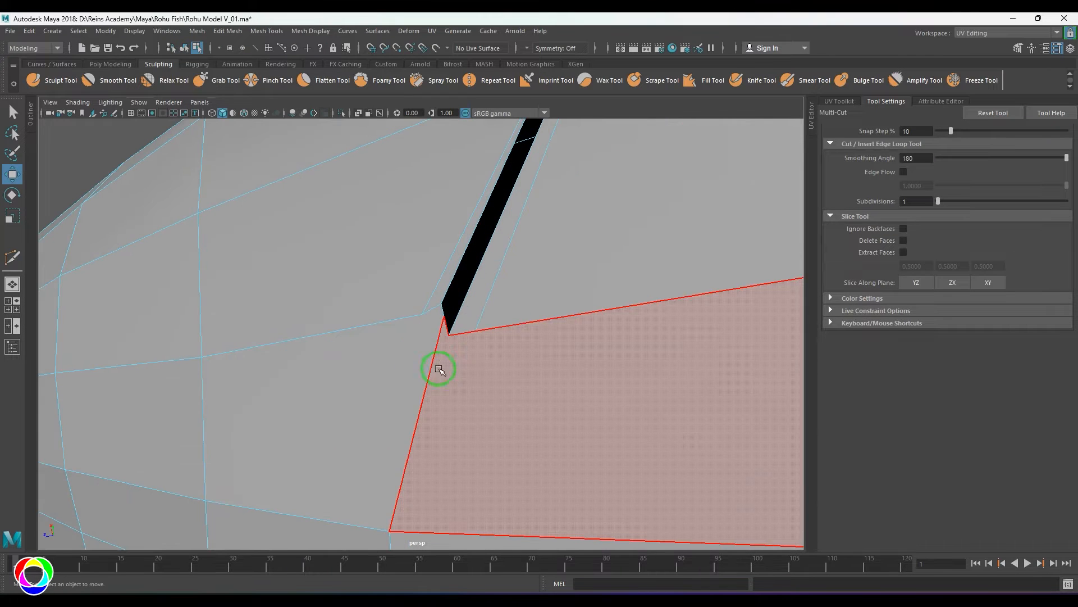
pyautogui.moveTo(438, 355); pyautogui.dragTo(442, 315, button='right')
pyautogui.click(443, 320)
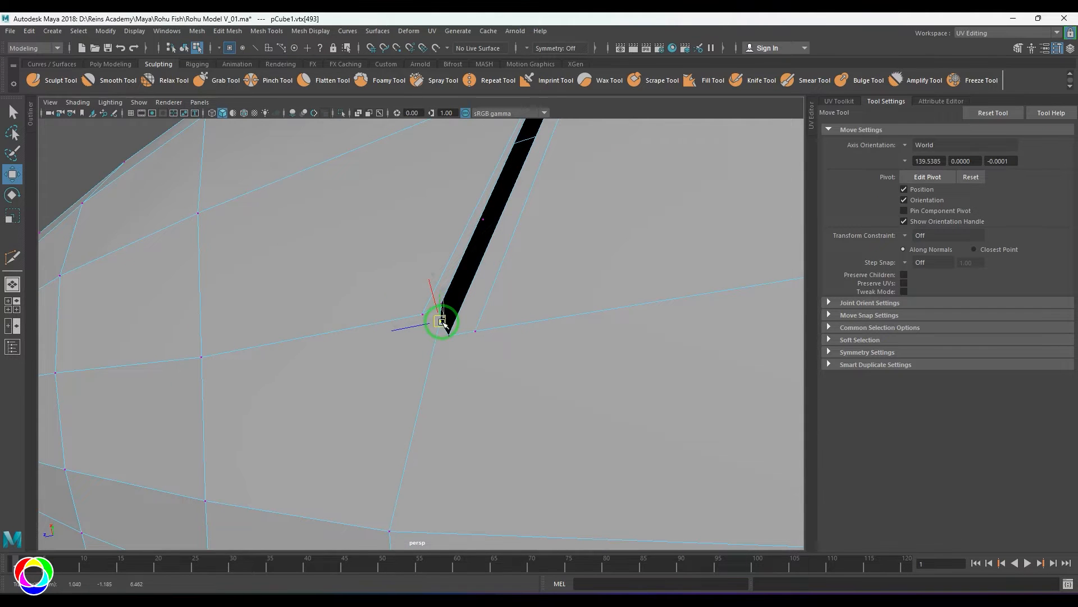
pyautogui.moveTo(448, 340); pyautogui.dragTo(458, 323)
pyautogui.moveTo(450, 368); pyautogui.dragTo(516, 334, button='right')
pyautogui.keyDown('shift'); pyautogui.moveTo(523, 288); pyautogui.dragTo(458, 303, button='right'); pyautogui.keyUp('shift')
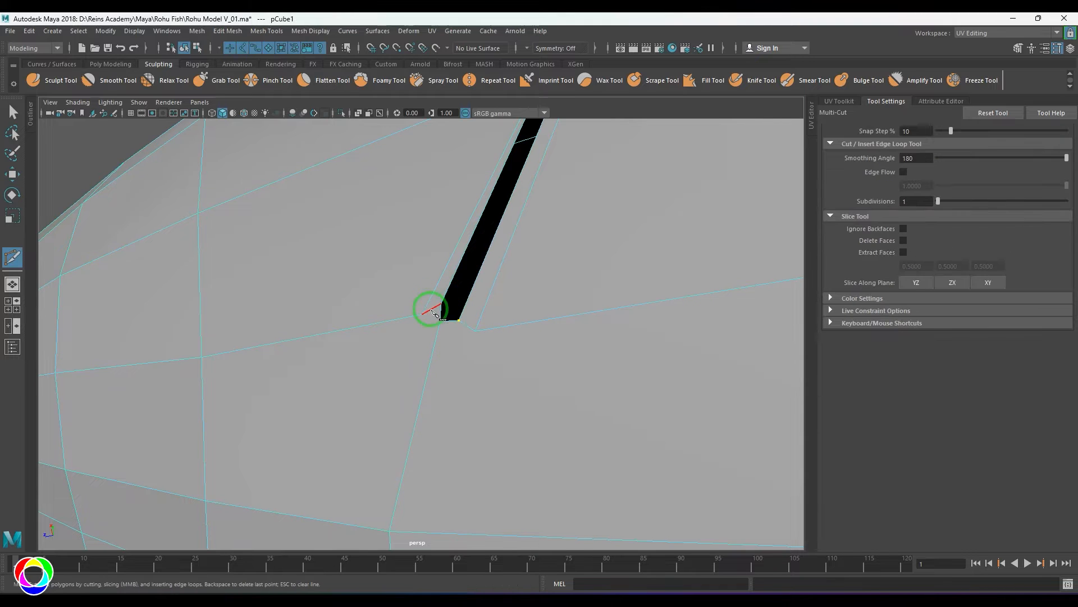
# Select the border edges of the gill slit and extrude them inward to give the opening thickness
pyautogui.scroll(-4, 489, 360)
pyautogui.keyDown('alt'); pyautogui.moveTo(489, 360); pyautogui.dragTo(423, 412); pyautogui.keyUp('alt')
pyautogui.press('w')
pyautogui.moveTo(421, 402); pyautogui.dragTo(413, 348, button='right')
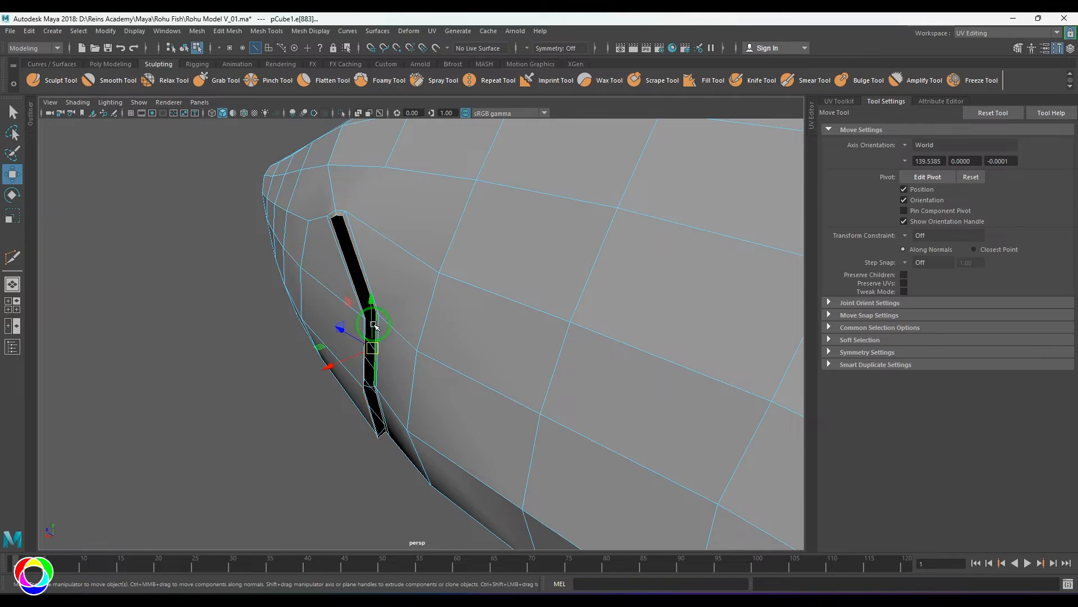
pyautogui.keyDown('alt'); pyautogui.moveTo(374, 324); pyautogui.dragTo(308, 235); pyautogui.keyUp('alt')
pyautogui.hotkey('ctrl', 'e')
pyautogui.keyDown('alt'); pyautogui.moveTo(332, 278); pyautogui.dragTo(394, 362); pyautogui.keyUp('alt')
pyautogui.press('w')
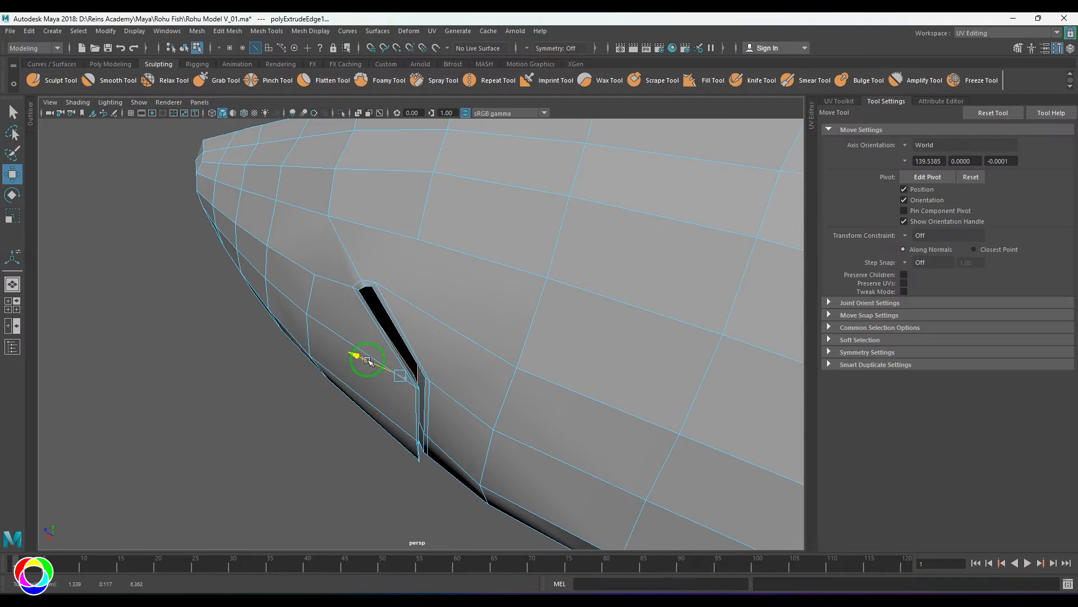
# Inspect the gill slit on the smoothed fish, and return to the unsmoothed mesh
pyautogui.press('F8')
pyautogui.press('3')
pyautogui.click(292, 422)
pyautogui.scroll(-5, 453, 301)
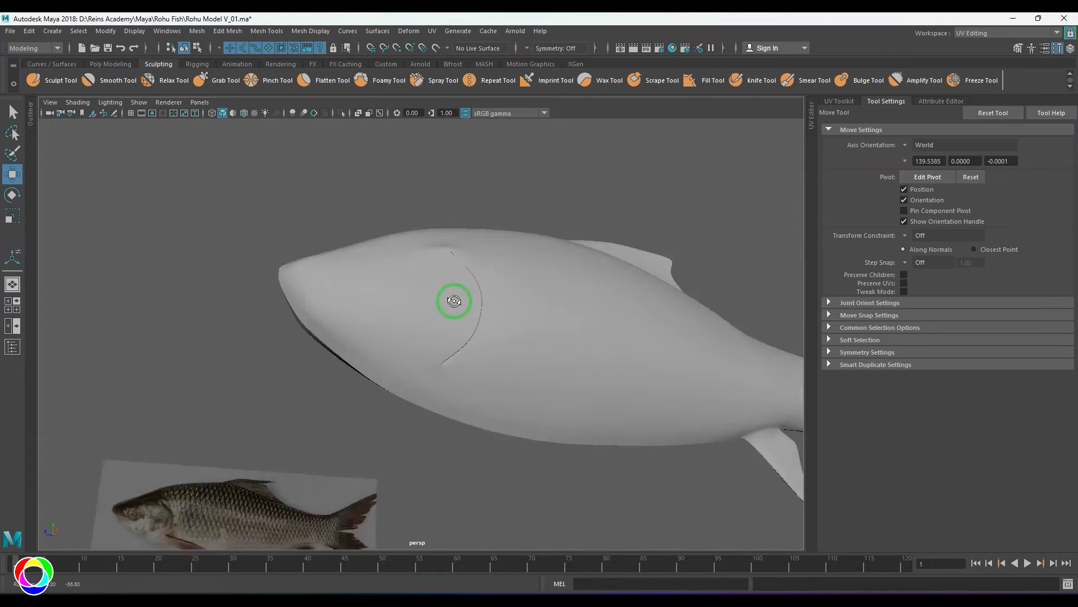
pyautogui.keyDown('alt'); pyautogui.moveTo(452, 301); pyautogui.dragTo(418, 303); pyautogui.keyUp('alt')
pyautogui.click(426, 333)
pyautogui.press('1')
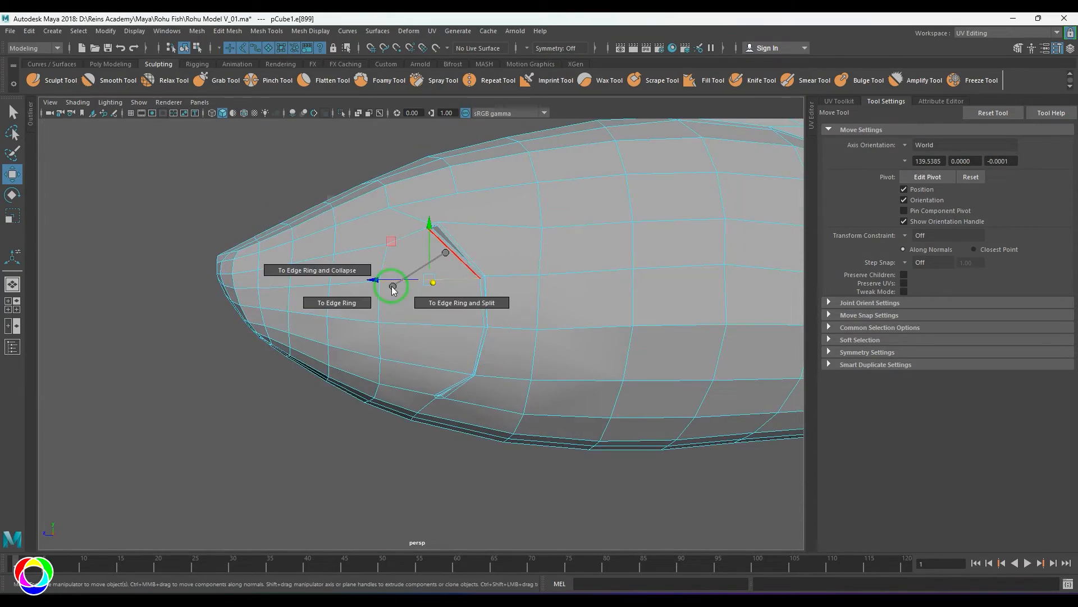
# Split the edge rings in front of and behind the gill slit to add a supporting edge line on each side
pyautogui.keyDown('alt'); pyautogui.moveTo(431, 354); pyautogui.dragTo(413, 273); pyautogui.keyUp('alt')
pyautogui.moveTo(470, 313)
pyautogui.keyDown('alt'); pyautogui.mouseDown()
pyautogui.moveTo(441, 336)
pyautogui.moveTo(414, 404)
pyautogui.moveTo(470, 279)
pyautogui.moveTo(339, 246)
pyautogui.moveTo(458, 378)
pyautogui.moveTo(475, 320)
pyautogui.mouseUp(); pyautogui.keyUp('alt')
pyautogui.keyDown('ctrl'); pyautogui.moveTo(511, 253); pyautogui.dragTo(562, 349, button='right'); pyautogui.keyUp('ctrl')
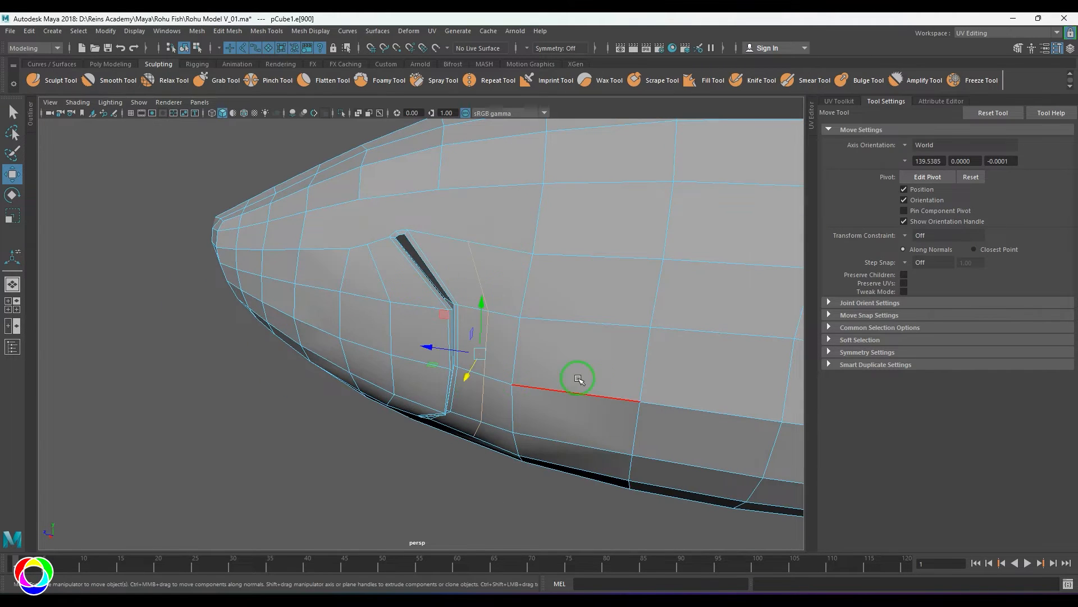
pyautogui.keyDown('alt'); pyautogui.moveTo(577, 378); pyautogui.dragTo(517, 275); pyautogui.keyUp('alt')
pyautogui.moveTo(477, 186); pyautogui.dragTo(475, 180)
pyautogui.keyDown('alt'); pyautogui.moveTo(474, 179); pyautogui.dragTo(470, 253); pyautogui.keyUp('alt')
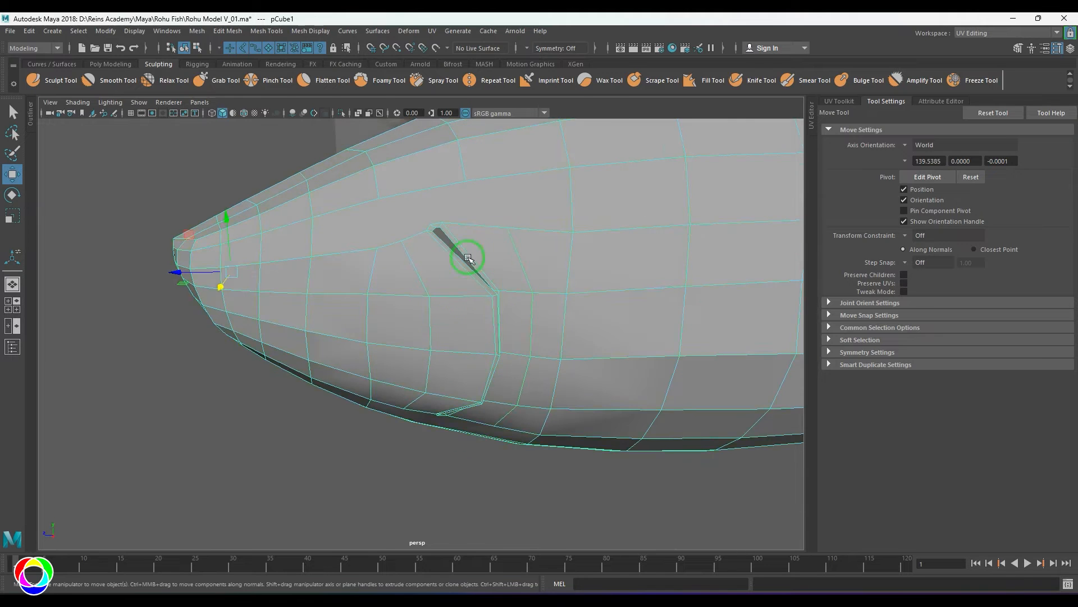
# Slide the body edge line above the gill slit backward so its end vertex sits closer to the slit's upper end
pyautogui.keyDown('shift'); pyautogui.moveTo(481, 205); pyautogui.dragTo(443, 242, button='right'); pyautogui.keyUp('shift')
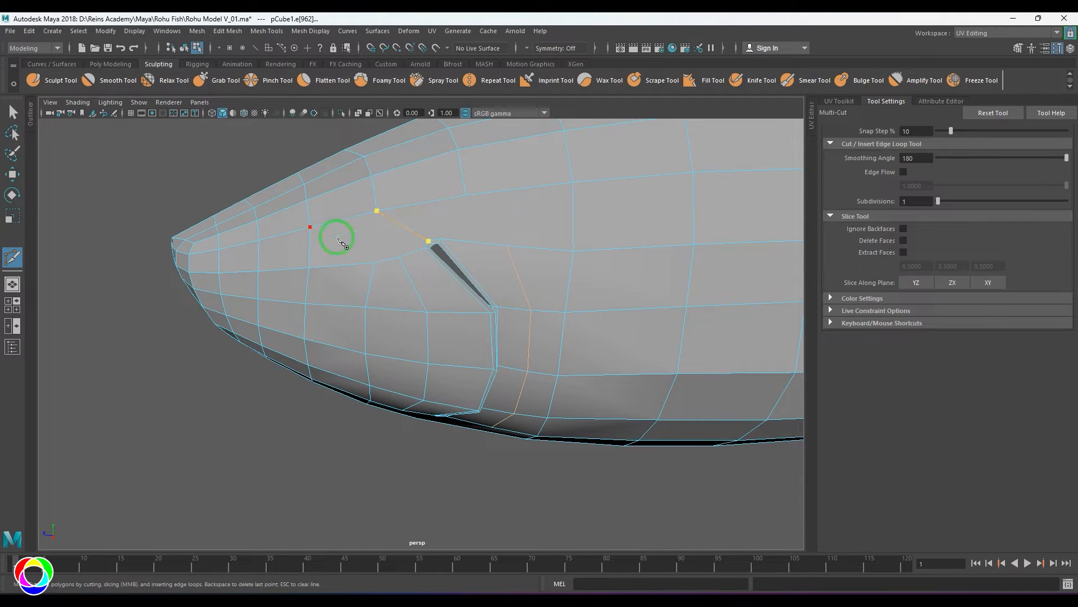
pyautogui.press('w')
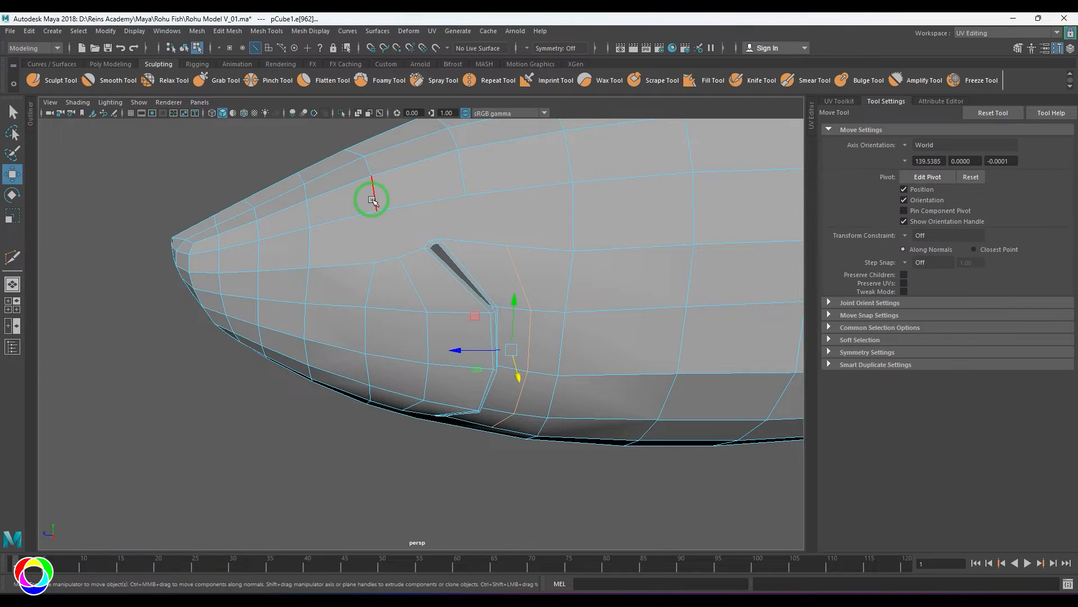
pyautogui.doubleClick(374, 196)
pyautogui.keyDown('shift'); pyautogui.moveTo(443, 187); pyautogui.dragTo(443, 188, button='right'); pyautogui.keyUp('shift')
# Cut edges around the slit's upper and lower ends, joining the front and rear supporting lines through the adjacent body vertices
pyautogui.keyDown('shift'); pyautogui.moveTo(440, 276); pyautogui.dragTo(423, 233, button='right'); pyautogui.keyUp('shift')
pyautogui.press('w')
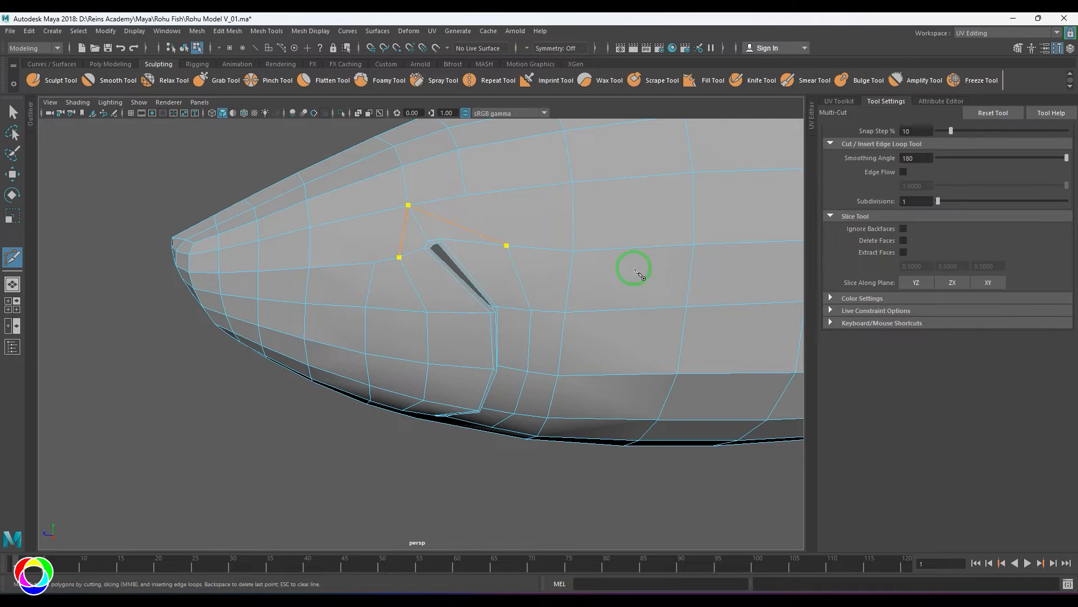
pyautogui.keyDown('alt'); pyautogui.moveTo(486, 341); pyautogui.dragTo(453, 274); pyautogui.keyUp('alt')
pyautogui.keyDown('alt'); pyautogui.moveTo(452, 275); pyautogui.dragTo(456, 351, button='right'); pyautogui.keyUp('alt')
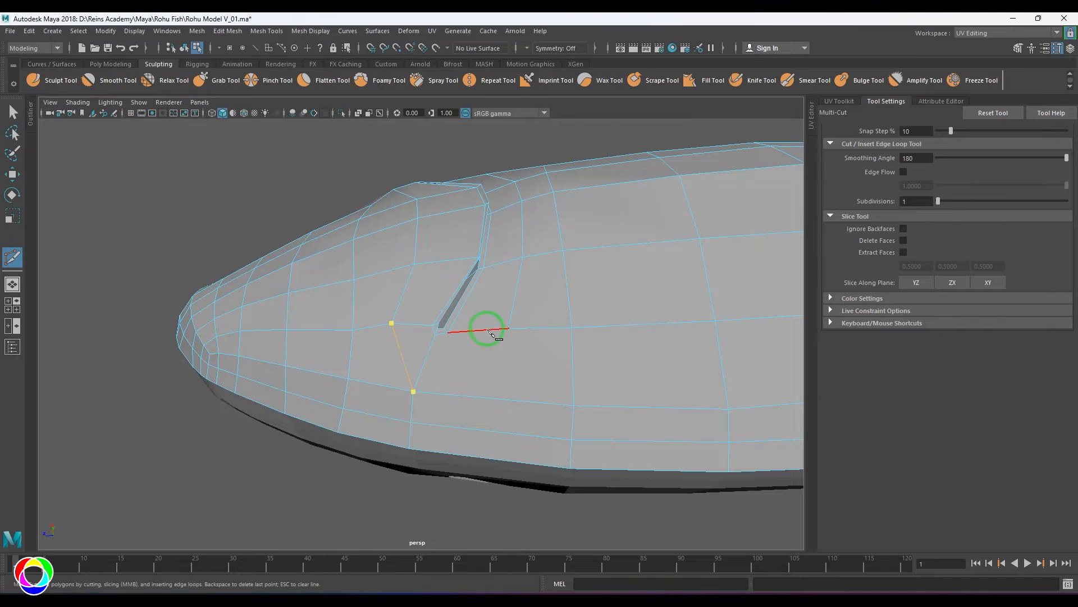
pyautogui.moveTo(478, 350)
pyautogui.keyDown('alt'); pyautogui.mouseDown()
pyautogui.moveTo(465, 373)
pyautogui.moveTo(481, 363)
pyautogui.mouseUp(); pyautogui.keyUp('alt')
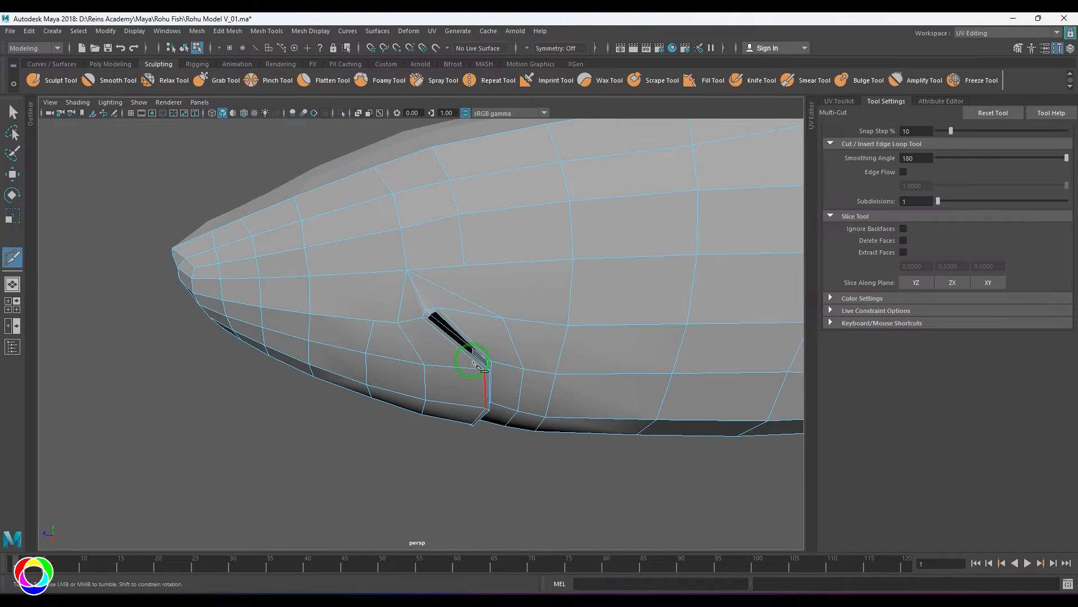
# Connect the edges around the slit's upper end to add an extra supporting edge on each side of it
pyautogui.press('w')
pyautogui.moveTo(456, 362); pyautogui.dragTo(449, 325, button='right')
pyautogui.scroll(3, 448, 325)
pyautogui.keyDown('alt'); pyautogui.moveTo(448, 325); pyautogui.dragTo(440, 356); pyautogui.keyUp('alt')
pyautogui.click(429, 277)
pyautogui.keyDown('shift'); pyautogui.click(390, 291); pyautogui.keyUp('shift')
pyautogui.moveTo(440, 356); pyautogui.dragTo(459, 300, button='right')
pyautogui.scroll(4, 450, 300)
pyautogui.click(389, 285)
pyautogui.keyDown('shift'); pyautogui.moveTo(453, 238); pyautogui.dragTo(548, 321, button='right'); pyautogui.keyUp('shift')
pyautogui.press('g')
pyautogui.keyDown('alt'); pyautogui.moveTo(433, 324); pyautogui.dragTo(436, 296); pyautogui.keyUp('alt')
pyautogui.scroll(-2, 436, 296)
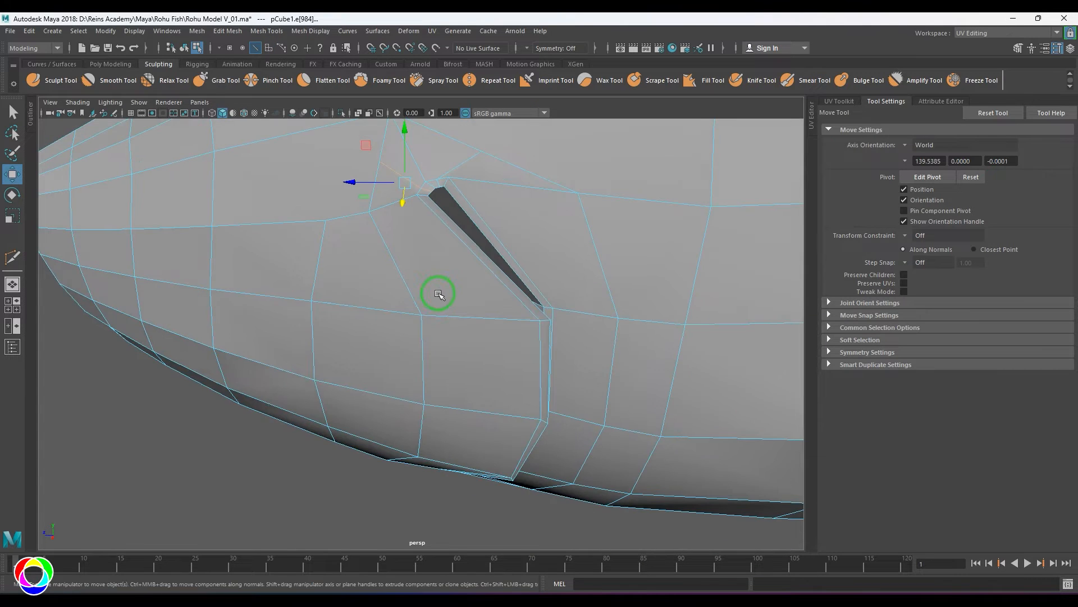
# Reposition the vertices at the gill slit's upper end in the side view to widen and round the opening
pyautogui.press('space')
pyautogui.press('space')
pyautogui.scroll(3, 447, 331)
pyautogui.keyDown('alt'); pyautogui.moveTo(382, 184); pyautogui.dragTo(465, 377, button='middle'); pyautogui.keyUp('alt')
pyautogui.scroll(2, 466, 377)
pyautogui.press('F9')
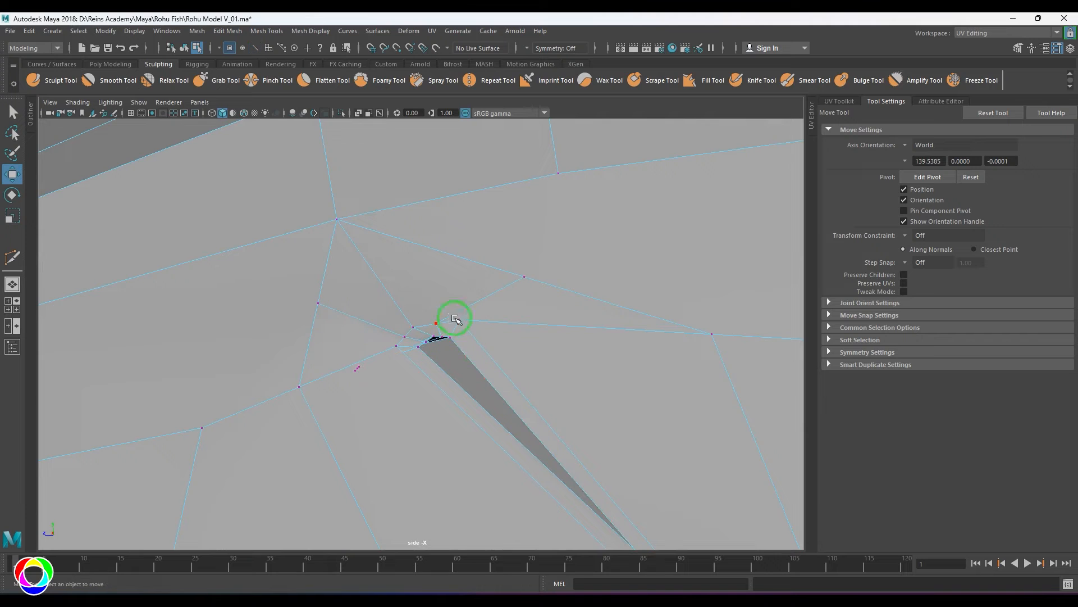
pyautogui.click(459, 350)
pyautogui.click(455, 358)
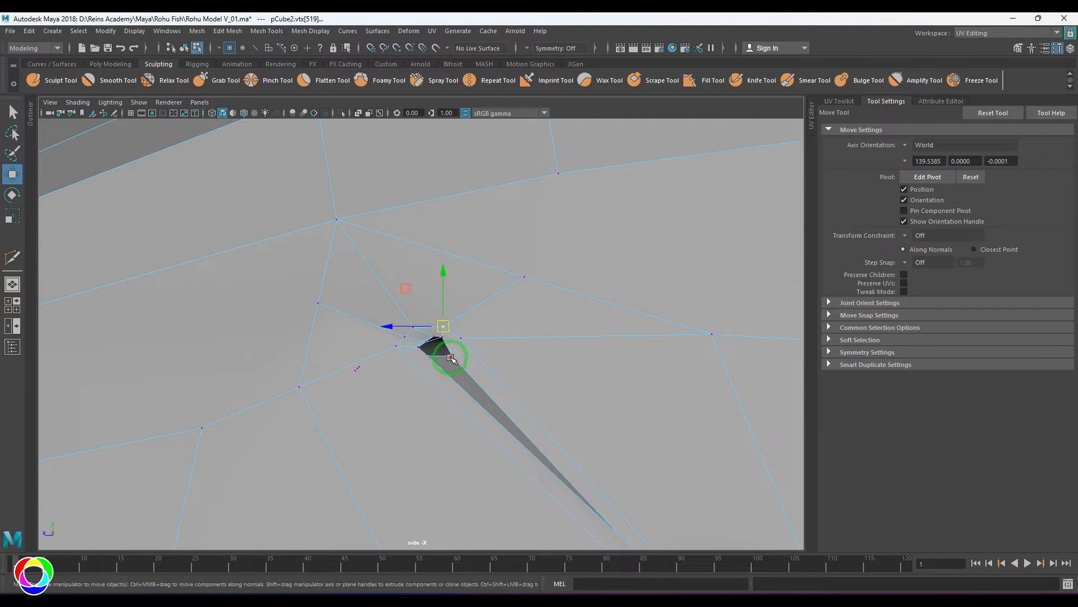
pyautogui.scroll(2, 444, 341)
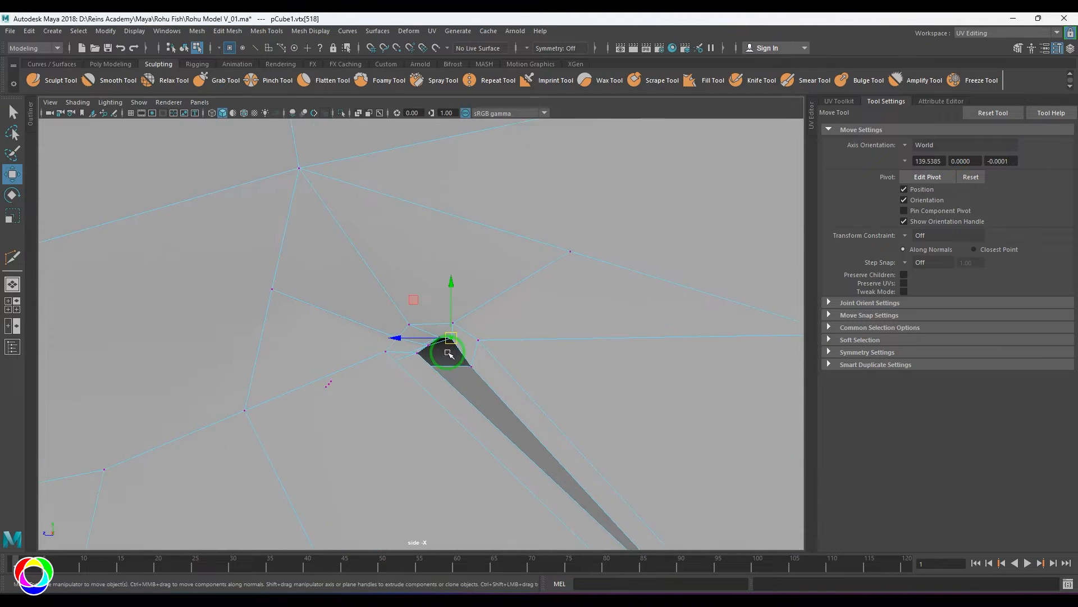
pyautogui.click(438, 351)
pyautogui.click(418, 363)
pyautogui.moveTo(440, 353); pyautogui.dragTo(424, 371)
pyautogui.click(373, 357)
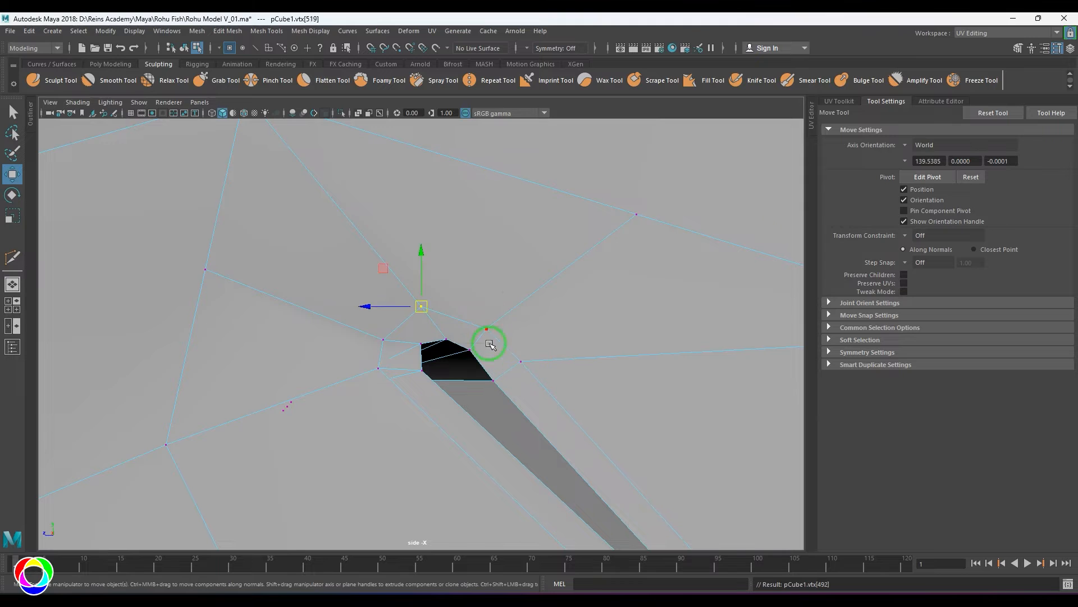
# Adjust the depth of the vertices around the slit's upper end so they follow the body surface
pyautogui.keyDown('alt'); pyautogui.moveTo(490, 345); pyautogui.dragTo(396, 345); pyautogui.keyUp('alt')
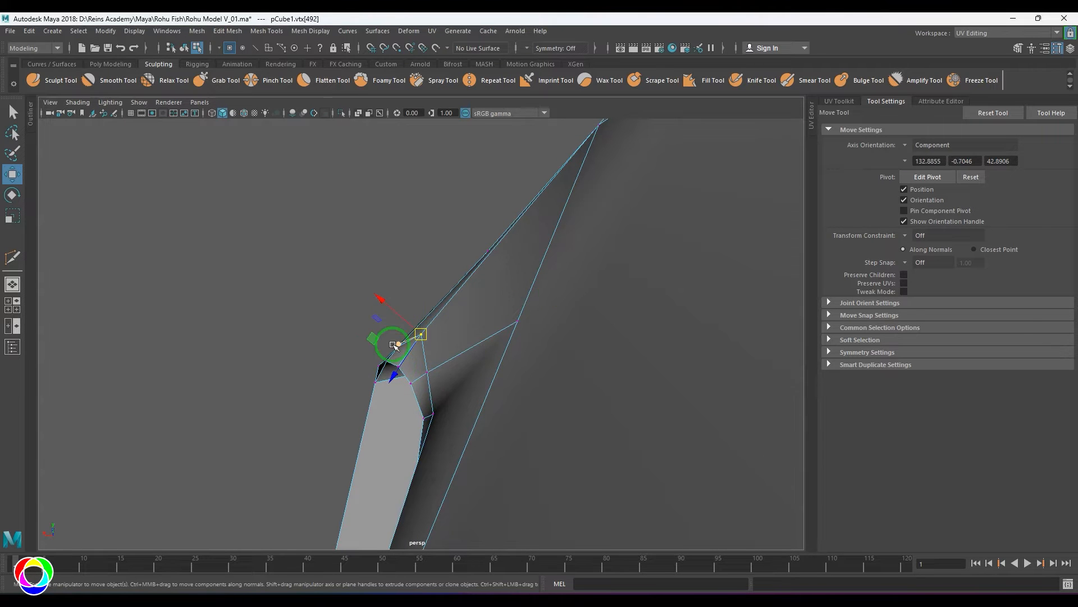
pyautogui.moveTo(383, 304); pyautogui.dragTo(391, 317)
pyautogui.keyDown('alt'); pyautogui.moveTo(391, 318); pyautogui.dragTo(481, 313); pyautogui.keyUp('alt')
pyautogui.click(437, 361)
pyautogui.click(498, 402)
pyautogui.hotkey('ctrl', 'z')
pyautogui.click(441, 345)
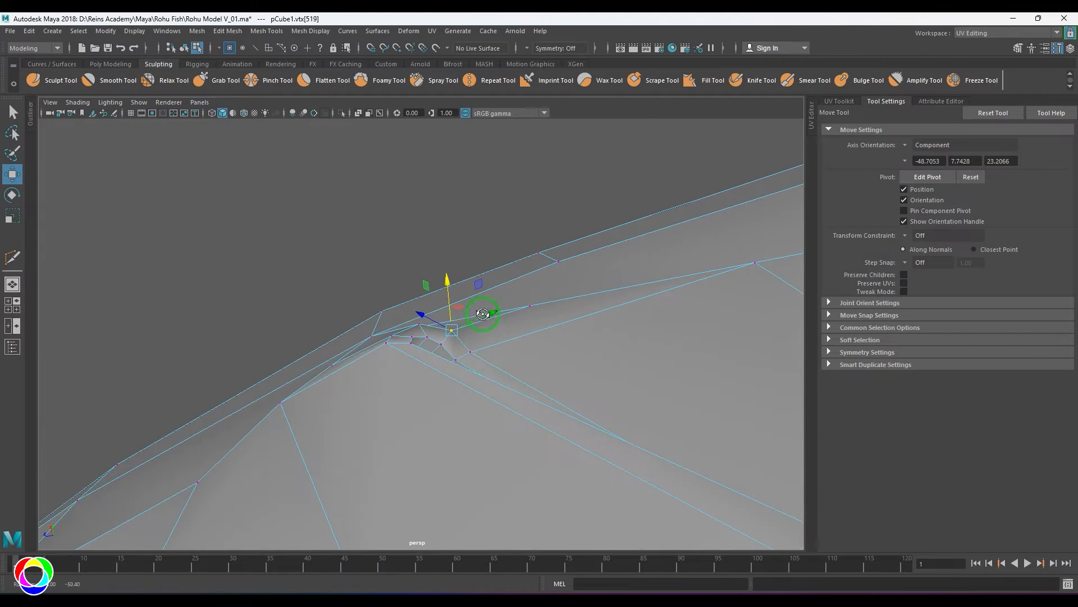
pyautogui.moveTo(472, 353); pyautogui.dragTo(464, 316)
pyautogui.keyDown('alt'); pyautogui.moveTo(450, 373); pyautogui.dragTo(429, 320); pyautogui.keyUp('alt')
pyautogui.click(447, 355)
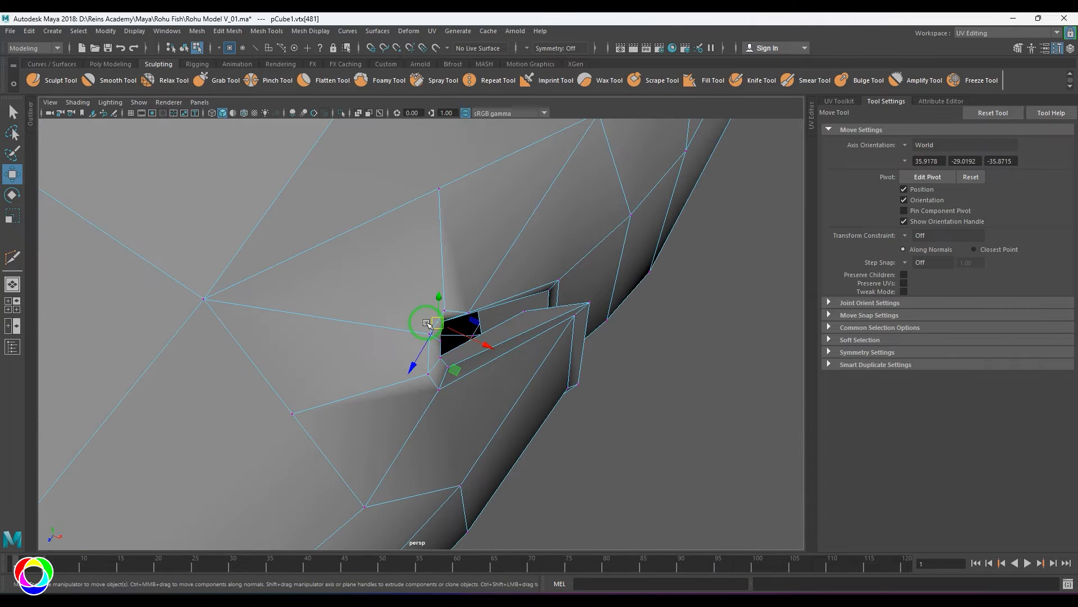
pyautogui.click(455, 379)
# Even out the inner ring of vertices around the slit's upper end in the side view
pyautogui.press('space')
pyautogui.moveTo(483, 356); pyautogui.dragTo(389, 356)
pyautogui.scroll(5, 458, 373)
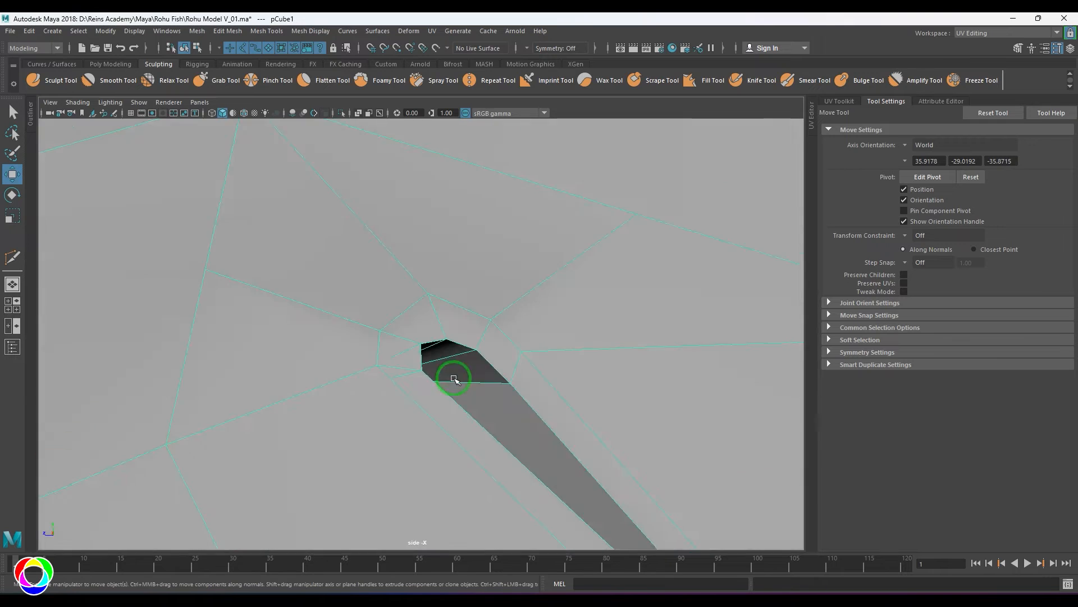
pyautogui.scroll(-10, 479, 381)
pyautogui.scroll(7, 478, 382)
pyautogui.scroll(3, 478, 382)
pyautogui.press('F9')
pyautogui.click(488, 344)
pyautogui.moveTo(488, 344); pyautogui.dragTo(507, 357)
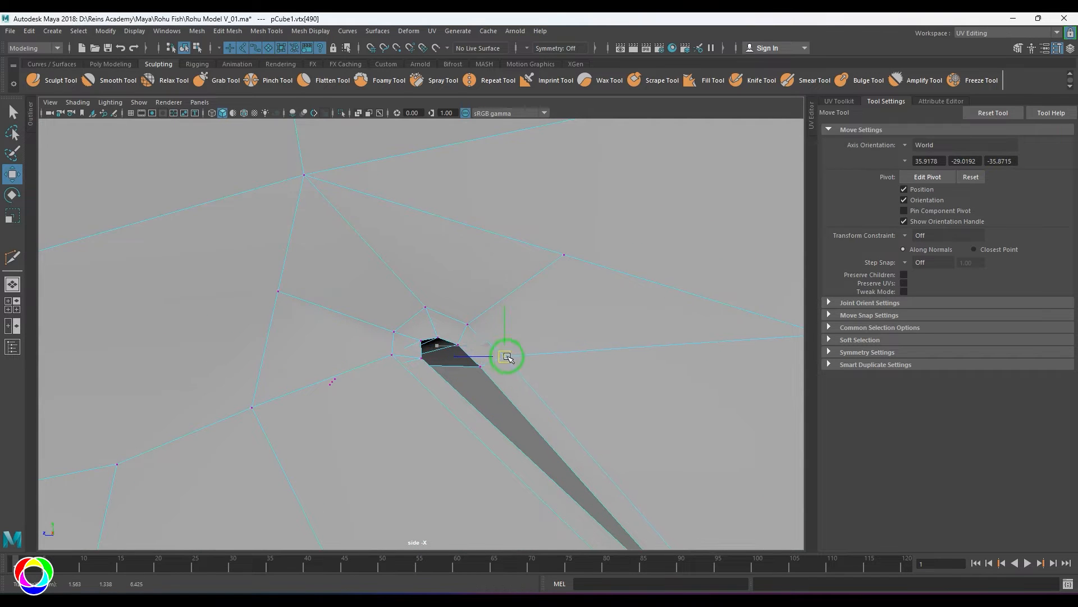
pyautogui.click(469, 324)
pyautogui.moveTo(469, 325); pyautogui.dragTo(473, 325)
pyautogui.click(425, 307)
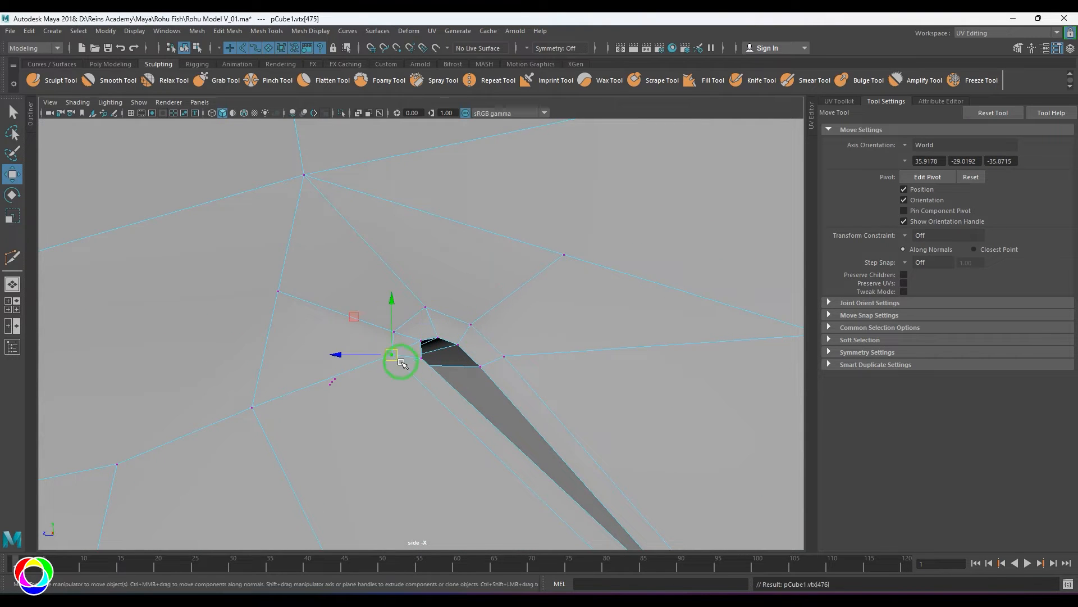
pyautogui.moveTo(401, 362); pyautogui.dragTo(391, 376)
# Reposition the outer ring of vertices around the slit's upper end into an even arc
pyautogui.click(252, 408)
pyautogui.moveTo(253, 408); pyautogui.dragTo(257, 435)
pyautogui.click(278, 291)
pyautogui.moveTo(278, 292); pyautogui.dragTo(264, 313)
pyautogui.click(306, 177)
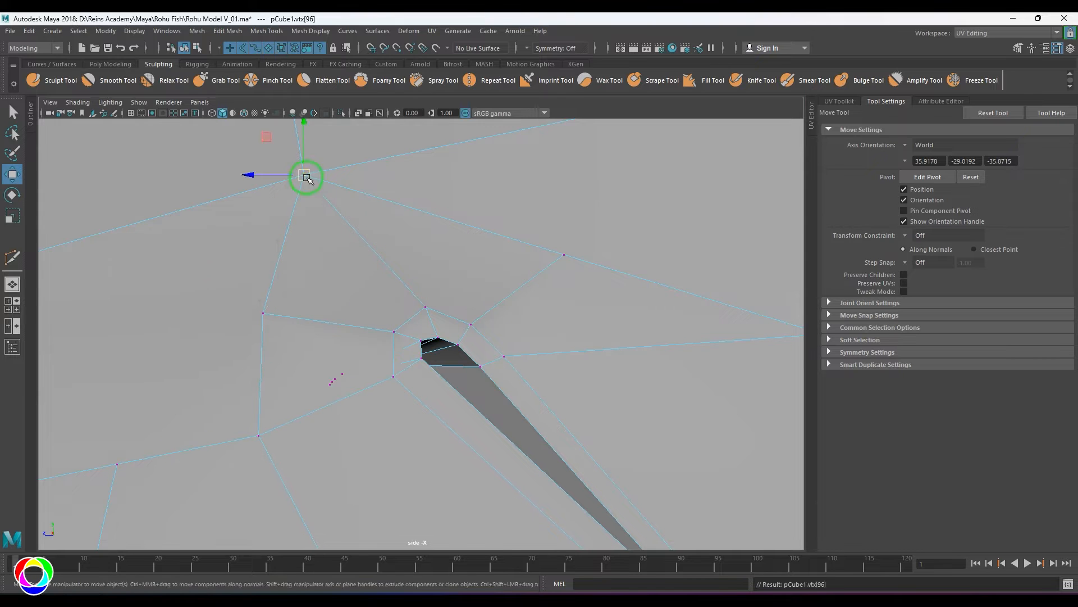
pyautogui.moveTo(306, 177); pyautogui.dragTo(365, 211)
pyautogui.click(566, 255)
pyautogui.moveTo(568, 254); pyautogui.dragTo(577, 234)
pyautogui.scroll(-8, 547, 361)
pyautogui.scroll(4, 522, 377)
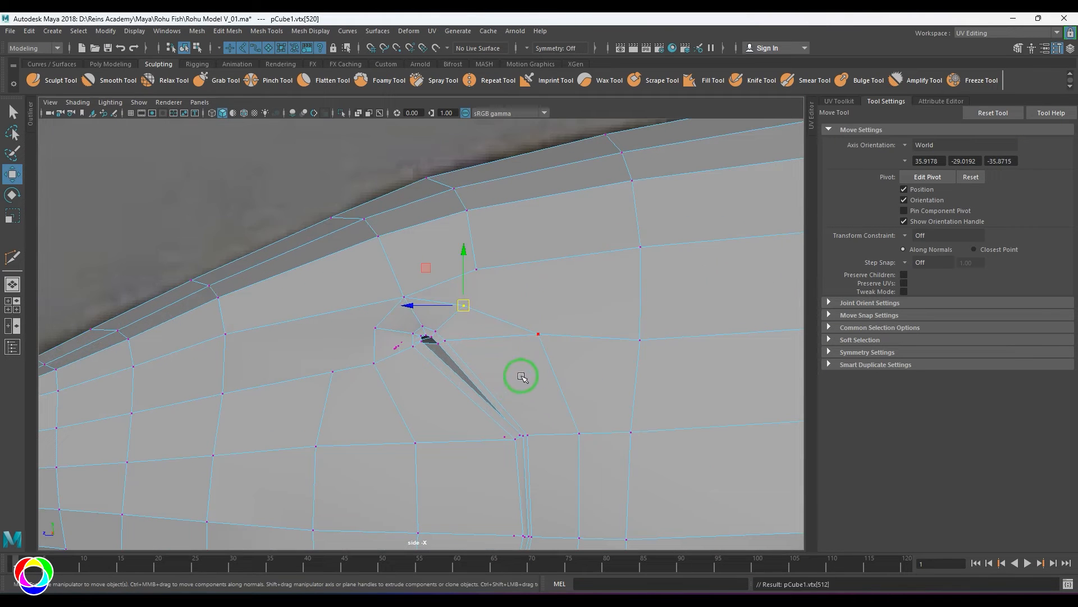
pyautogui.click(539, 334)
pyautogui.moveTo(538, 334); pyautogui.dragTo(498, 323)
# Slide the edge loop in front of the gill slit closer to the slit
pyautogui.click(579, 433)
pyautogui.keyDown('alt'); pyautogui.moveTo(451, 482); pyautogui.dragTo(414, 292, button='middle'); pyautogui.keyUp('alt')
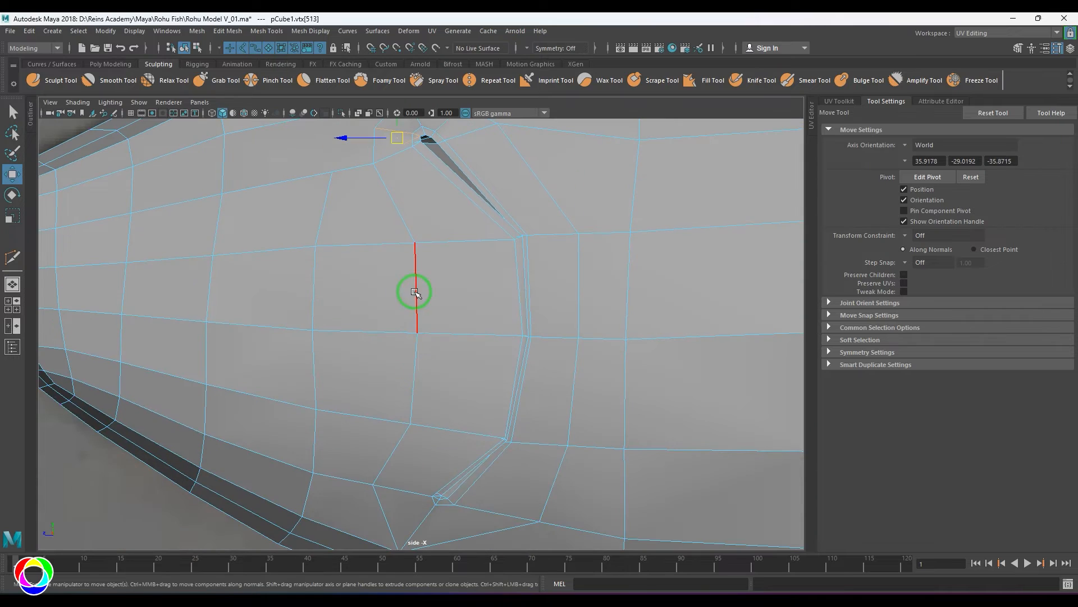
pyautogui.keyDown('shift'); pyautogui.moveTo(416, 384); pyautogui.dragTo(486, 393, button='right'); pyautogui.keyUp('shift')
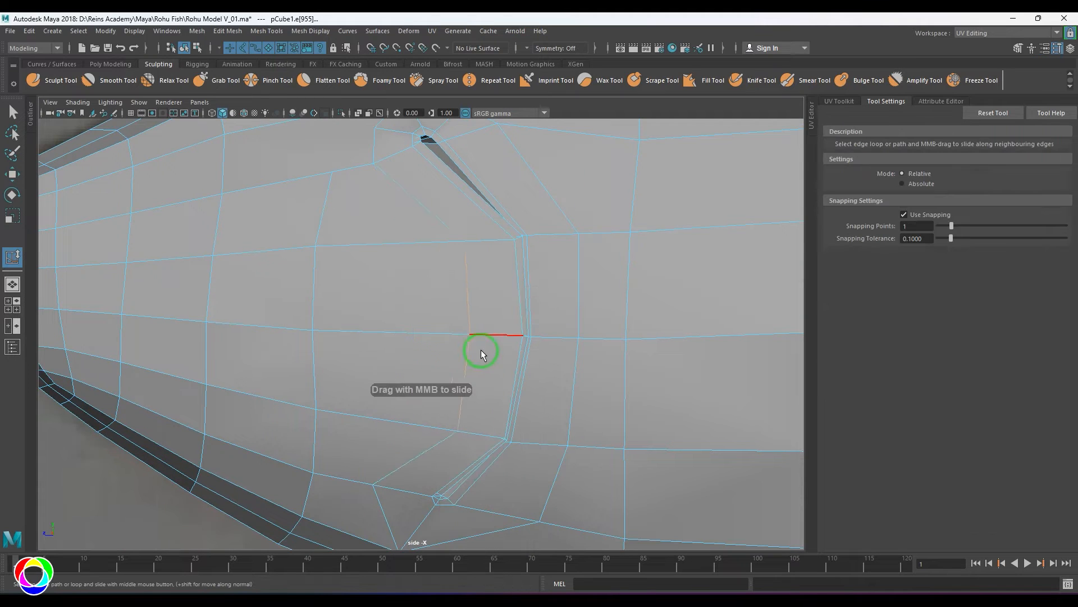
pyautogui.click(576, 381)
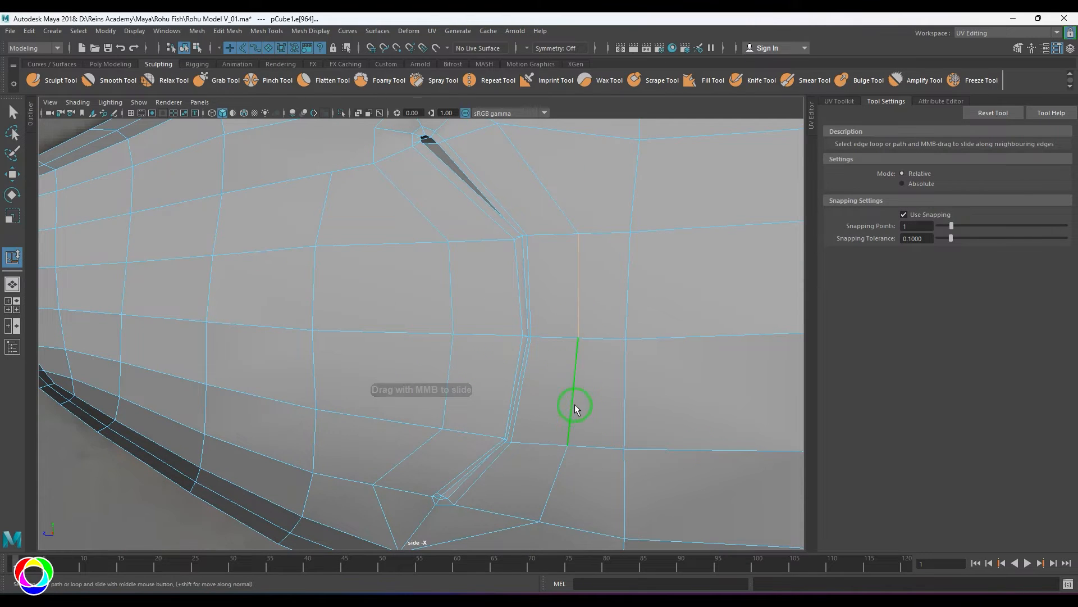
# Delete the edges linking the vertex above the slit's upper end to the surrounding body edge lines
pyautogui.scroll(-5, 604, 402)
pyautogui.scroll(2, 579, 400)
pyautogui.press('space')
pyautogui.moveTo(495, 354); pyautogui.dragTo(493, 295)
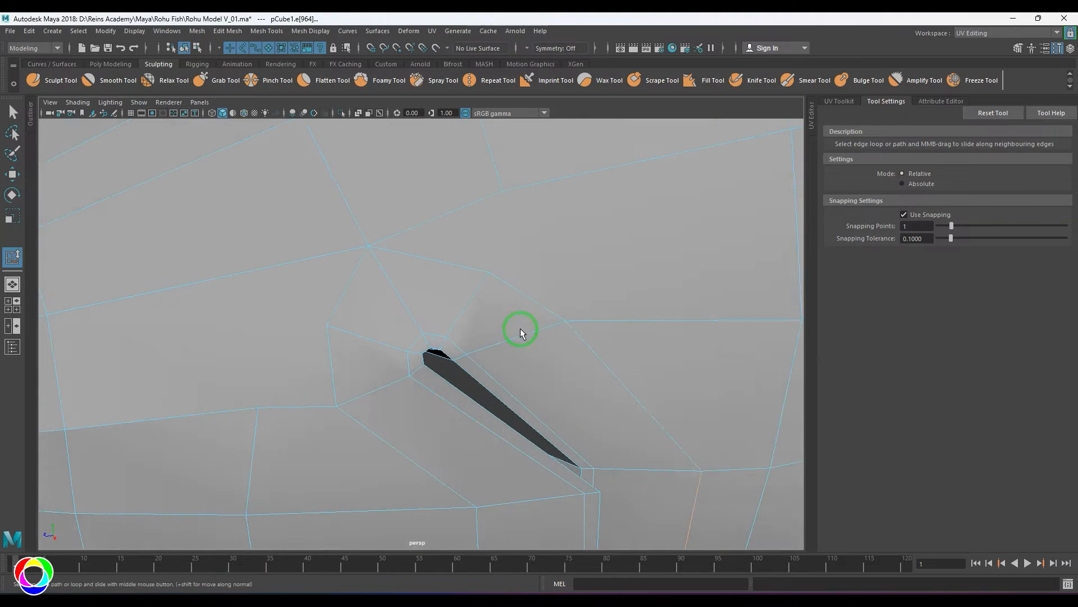
pyautogui.scroll(-3, 520, 328)
pyautogui.press('w')
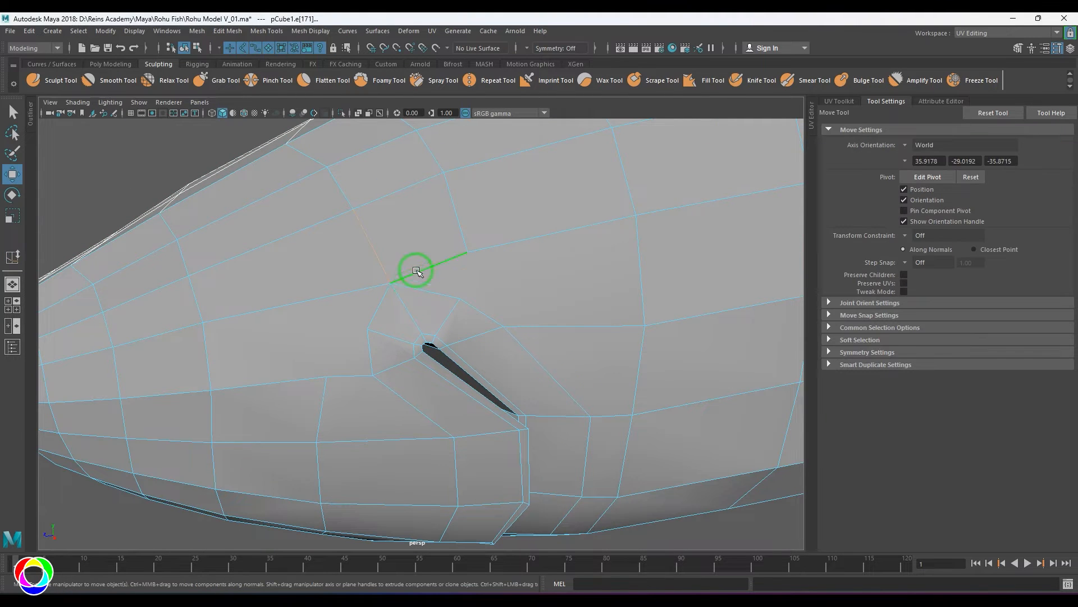
pyautogui.click(410, 265)
pyautogui.keyDown('shift'); pyautogui.click(330, 307); pyautogui.keyUp('shift')
pyautogui.press('Delete')
pyautogui.scroll(-5, 443, 365)
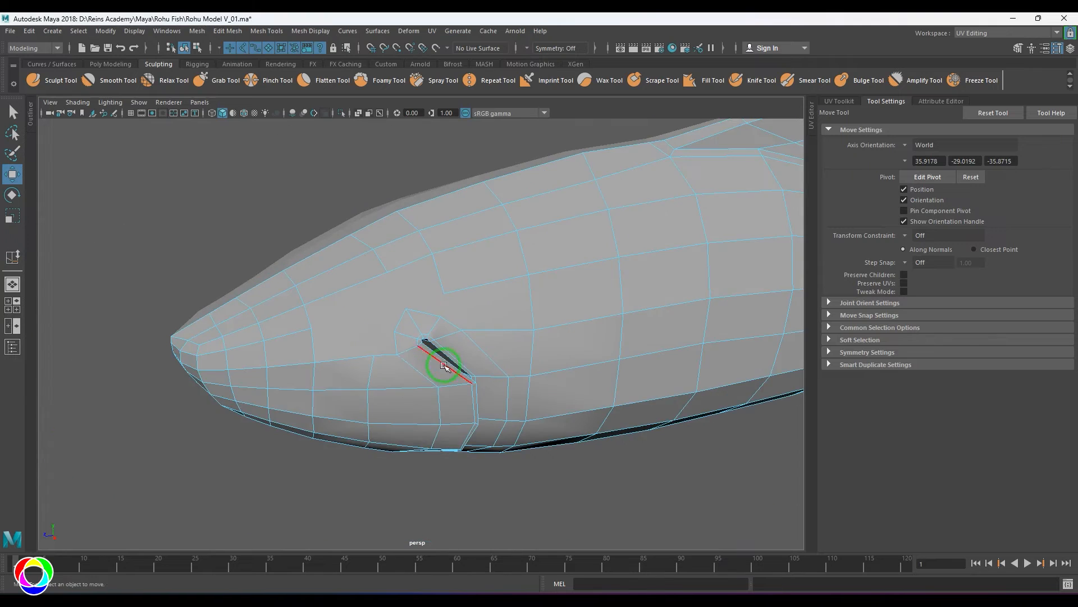
# Pull the outer ring vertices above the slit's upper end outward to smooth the surface there
pyautogui.keyDown('alt'); pyautogui.moveTo(443, 366); pyautogui.dragTo(505, 340); pyautogui.keyUp('alt')
pyautogui.scroll(5, 412, 360)
pyautogui.keyDown('alt'); pyautogui.moveTo(412, 360); pyautogui.dragTo(397, 345); pyautogui.keyUp('alt')
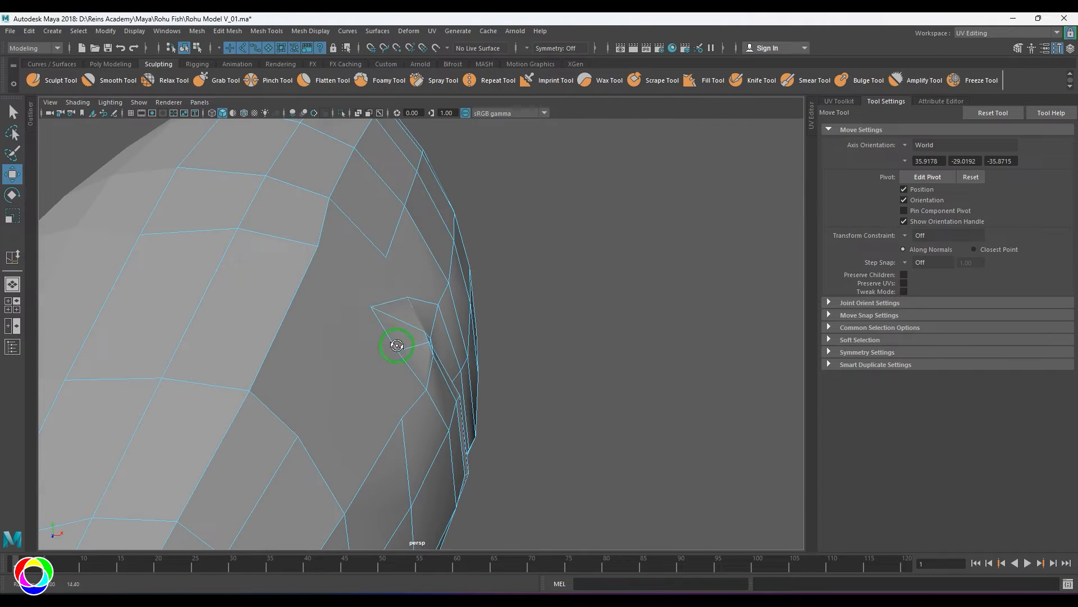
pyautogui.moveTo(405, 299); pyautogui.dragTo(407, 299)
pyautogui.keyDown('alt'); pyautogui.moveTo(408, 306); pyautogui.dragTo(431, 306); pyautogui.keyUp('alt')
pyautogui.moveTo(432, 304); pyautogui.dragTo(442, 303)
pyautogui.click(373, 303)
pyautogui.click(405, 342)
pyautogui.moveTo(447, 343); pyautogui.dragTo(456, 342)
# Delete the edges linking the vertex beneath the slit's lower end to the body edge line on both sides
pyautogui.scroll(-4, 421, 351)
pyautogui.keyDown('alt'); pyautogui.moveTo(472, 382); pyautogui.dragTo(359, 402); pyautogui.keyUp('alt')
pyautogui.moveTo(427, 480); pyautogui.dragTo(462, 457, button='right')
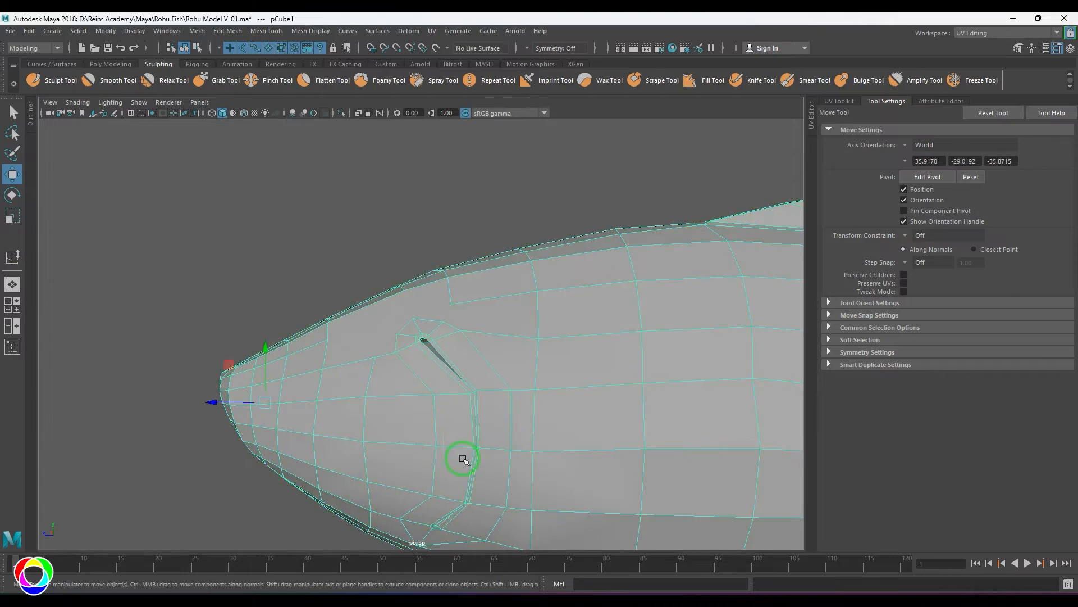
pyautogui.keyDown('alt'); pyautogui.moveTo(462, 457); pyautogui.dragTo(469, 317); pyautogui.keyUp('alt')
pyautogui.moveTo(431, 412); pyautogui.dragTo(430, 382, button='right')
pyautogui.scroll(4, 424, 438)
pyautogui.click(419, 469)
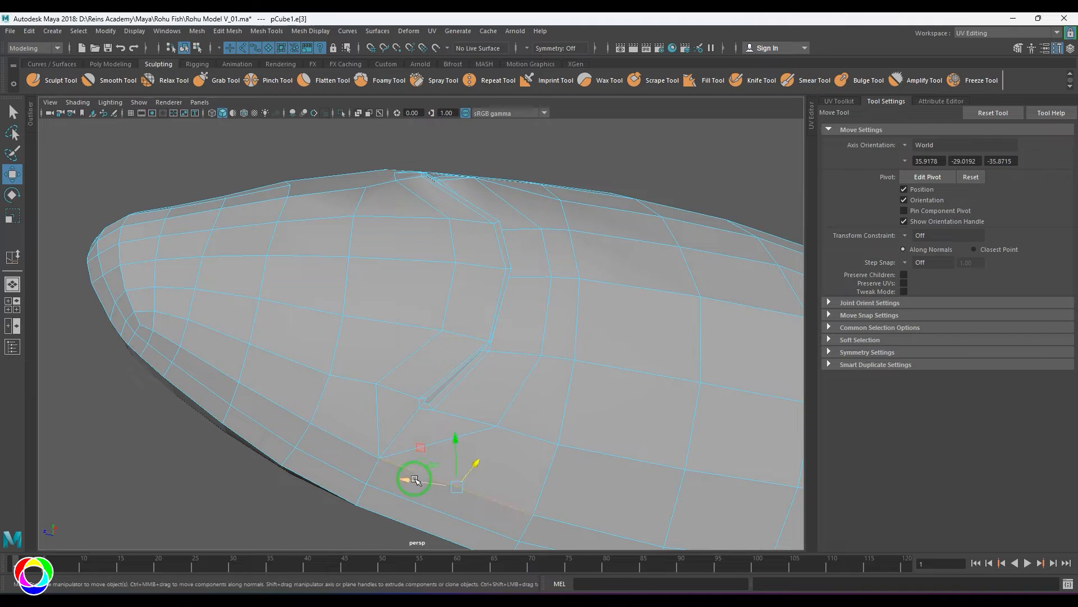
pyautogui.press('Delete')
pyautogui.click(367, 452)
pyautogui.press('Delete')
# Reposition the vertex beneath the gill slit's lower end nearer to the slit
pyautogui.moveTo(402, 457); pyautogui.dragTo(371, 457, button='right')
pyautogui.click(381, 458)
pyautogui.keyDown('alt'); pyautogui.moveTo(380, 460); pyautogui.dragTo(383, 477); pyautogui.keyUp('alt')
pyautogui.press('space')
pyautogui.moveTo(383, 477); pyautogui.dragTo(469, 440)
pyautogui.scroll(2, 419, 468)
pyautogui.press('space')
pyautogui.keyDown('alt'); pyautogui.moveTo(489, 458); pyautogui.dragTo(507, 475); pyautogui.keyUp('alt')
pyautogui.scroll(4, 466, 441)
pyautogui.keyDown('alt'); pyautogui.moveTo(507, 475); pyautogui.dragTo(429, 387); pyautogui.keyUp('alt')
pyautogui.keyDown('alt'); pyautogui.moveTo(429, 387); pyautogui.dragTo(417, 371, button='middle'); pyautogui.keyUp('alt')
pyautogui.scroll(3, 417, 371)
# Reposition the inner and outer ring vertices behind and beneath the gill slit's lower end so they wrap closely around its tip
pyautogui.keyDown('alt'); pyautogui.moveTo(403, 402); pyautogui.dragTo(488, 343); pyautogui.keyUp('alt')
pyautogui.press('q')
pyautogui.click(459, 211)
pyautogui.press('w')
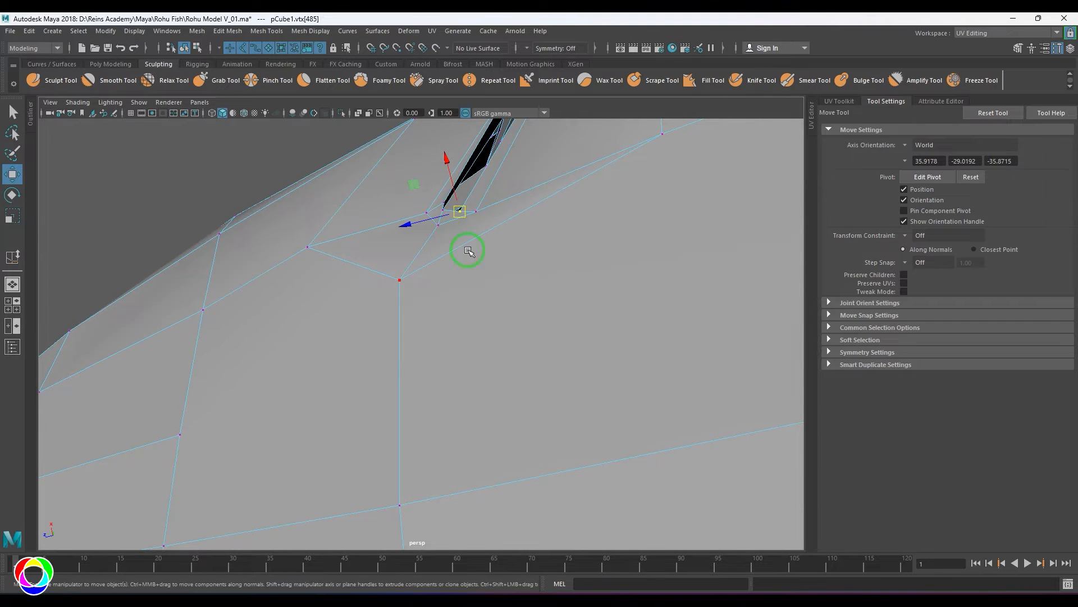
pyautogui.keyDown('alt'); pyautogui.moveTo(470, 250); pyautogui.dragTo(471, 226); pyautogui.keyUp('alt')
pyautogui.click(432, 213)
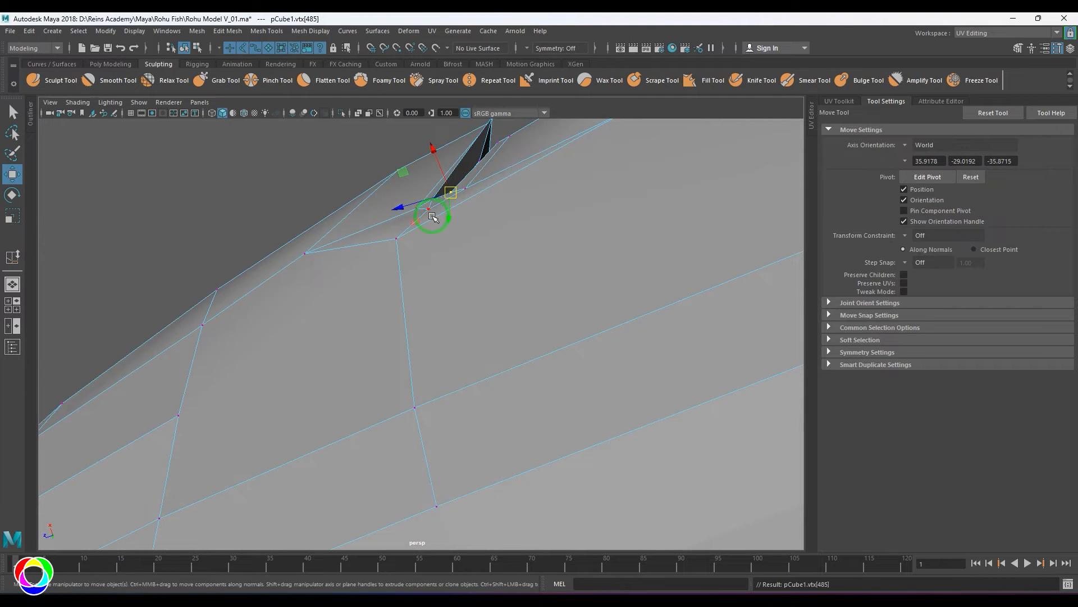
pyautogui.click(305, 253)
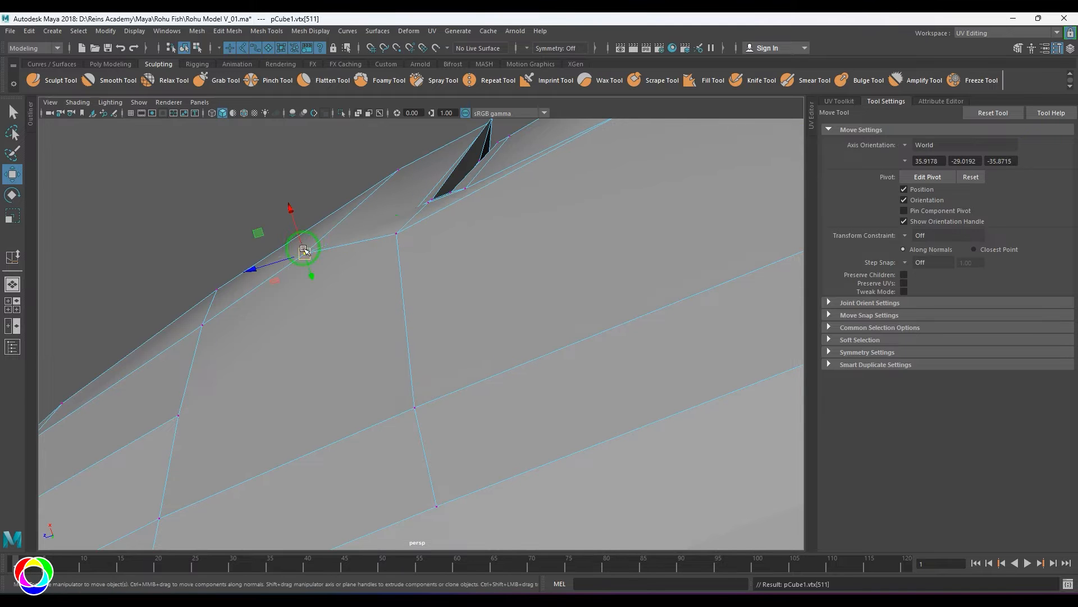
pyautogui.keyDown('alt'); pyautogui.moveTo(304, 248); pyautogui.dragTo(497, 349); pyautogui.keyUp('alt')
pyautogui.scroll(3, 498, 349)
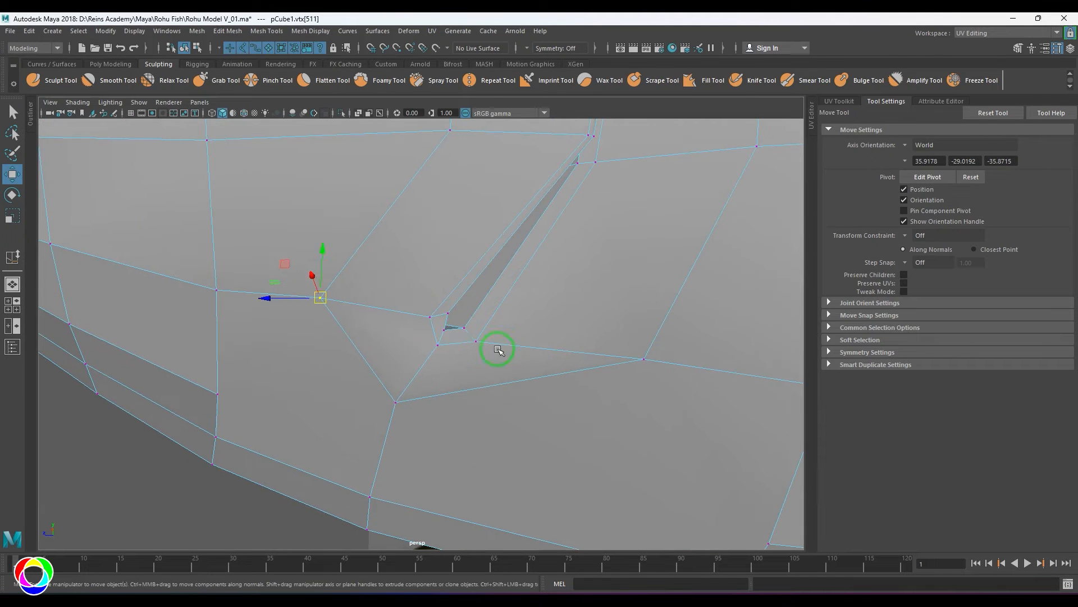
pyautogui.click(475, 338)
pyautogui.moveTo(645, 359); pyautogui.dragTo(518, 402)
pyautogui.moveTo(395, 403); pyautogui.dragTo(400, 404)
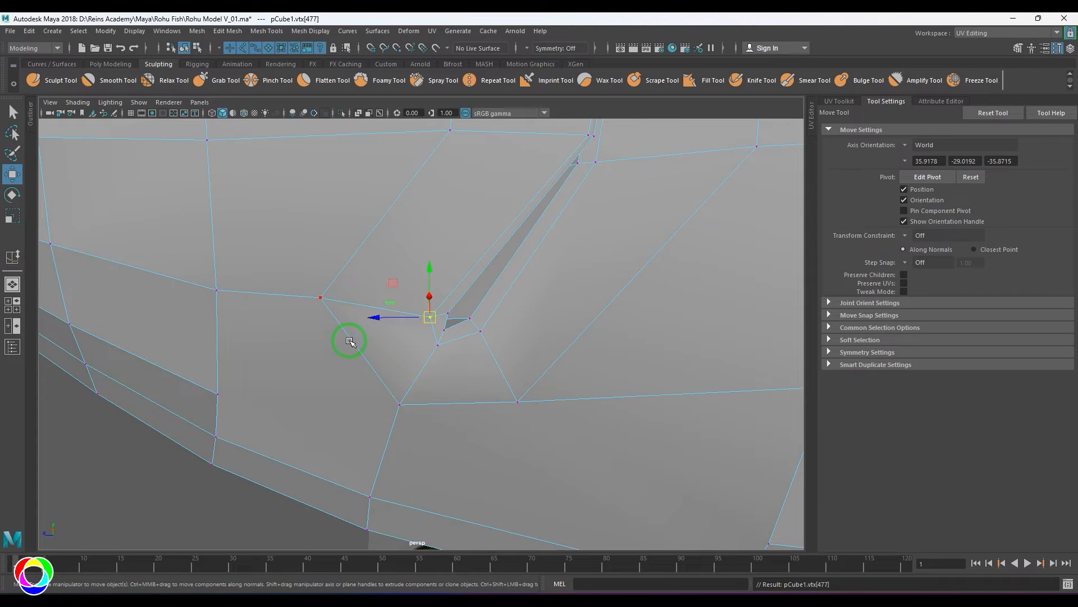
# Move the outer ring vertex in front of the slit's lower end closer and even out the small vertices at the slit tip
pyautogui.moveTo(324, 301); pyautogui.dragTo(373, 331)
pyautogui.click(445, 316)
pyautogui.click(447, 337)
pyautogui.moveTo(445, 315); pyautogui.dragTo(419, 318)
pyautogui.click(464, 323)
pyautogui.click(454, 336)
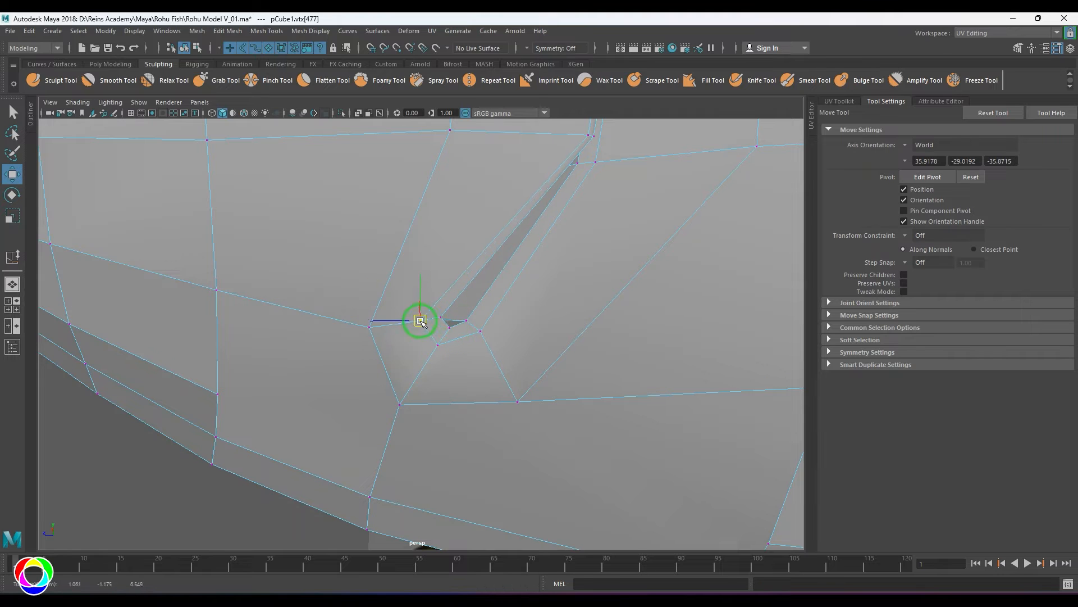
pyautogui.click(442, 318)
pyautogui.moveTo(456, 354); pyautogui.dragTo(487, 333, button='right')
# Preview the smoothed fish and examine the surface around the gill slit's upper and lower ends
pyautogui.scroll(-5, 484, 341)
pyautogui.keyDown('alt'); pyautogui.moveTo(481, 347); pyautogui.dragTo(507, 323); pyautogui.keyUp('alt')
pyautogui.moveTo(515, 385); pyautogui.dragTo(517, 357, button='right')
pyautogui.scroll(-5, 496, 348)
pyautogui.moveTo(470, 323)
pyautogui.keyDown('alt'); pyautogui.mouseDown()
pyautogui.moveTo(414, 352)
pyautogui.moveTo(486, 358)
pyautogui.moveTo(464, 334)
pyautogui.mouseUp(); pyautogui.keyUp('alt')
pyautogui.moveTo(464, 330); pyautogui.dragTo(487, 292, button='right')
pyautogui.press('3')
pyautogui.click(586, 434)
pyautogui.scroll(-3, 487, 382)
pyautogui.keyDown('alt'); pyautogui.moveTo(443, 371); pyautogui.dragTo(487, 373); pyautogui.keyUp('alt')
pyautogui.scroll(5, 456, 385)
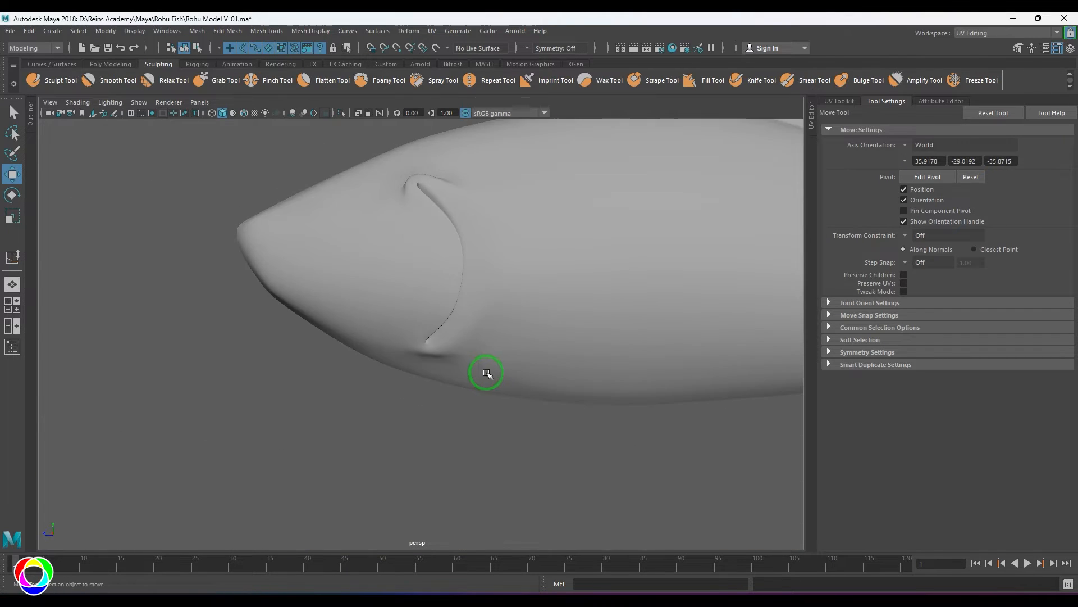
# Adjust the row of vertices across the gill slit's upper bend, checking it from the side and in smooth preview
pyautogui.press('space')
pyautogui.press('space')
pyautogui.scroll(-2, 471, 363)
pyautogui.keyDown('alt'); pyautogui.moveTo(471, 341); pyautogui.dragTo(436, 346, button='middle'); pyautogui.keyUp('alt')
pyautogui.moveTo(436, 347); pyautogui.dragTo(409, 345, button='right')
pyautogui.press('1')
pyautogui.moveTo(458, 321)
pyautogui.mouseDown()
pyautogui.moveTo(470, 341)
pyautogui.moveTo(449, 337)
pyautogui.mouseUp()
pyautogui.press('space')
pyautogui.moveTo(440, 340)
pyautogui.keyDown('alt'); pyautogui.mouseDown()
pyautogui.moveTo(402, 365)
pyautogui.moveTo(440, 414)
pyautogui.moveTo(414, 338)
pyautogui.moveTo(446, 322)
pyautogui.mouseUp(); pyautogui.keyUp('alt')
pyautogui.keyDown('alt'); pyautogui.moveTo(445, 325); pyautogui.dragTo(520, 321); pyautogui.keyUp('alt')
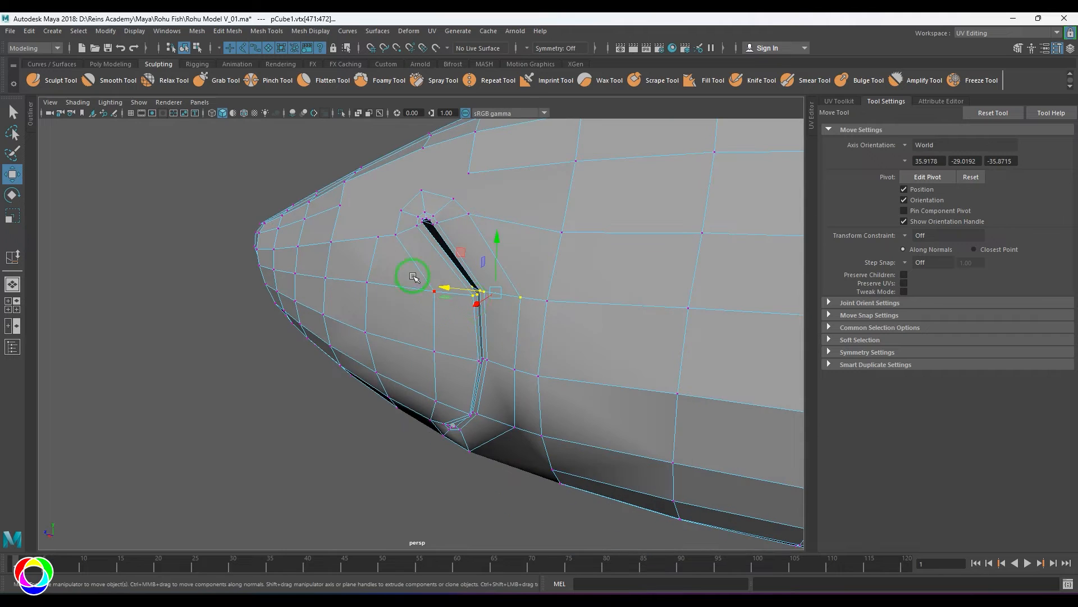
pyautogui.moveTo(414, 277); pyautogui.dragTo(528, 323)
pyautogui.keyDown('alt'); pyautogui.moveTo(525, 331); pyautogui.dragTo(471, 294); pyautogui.keyUp('alt')
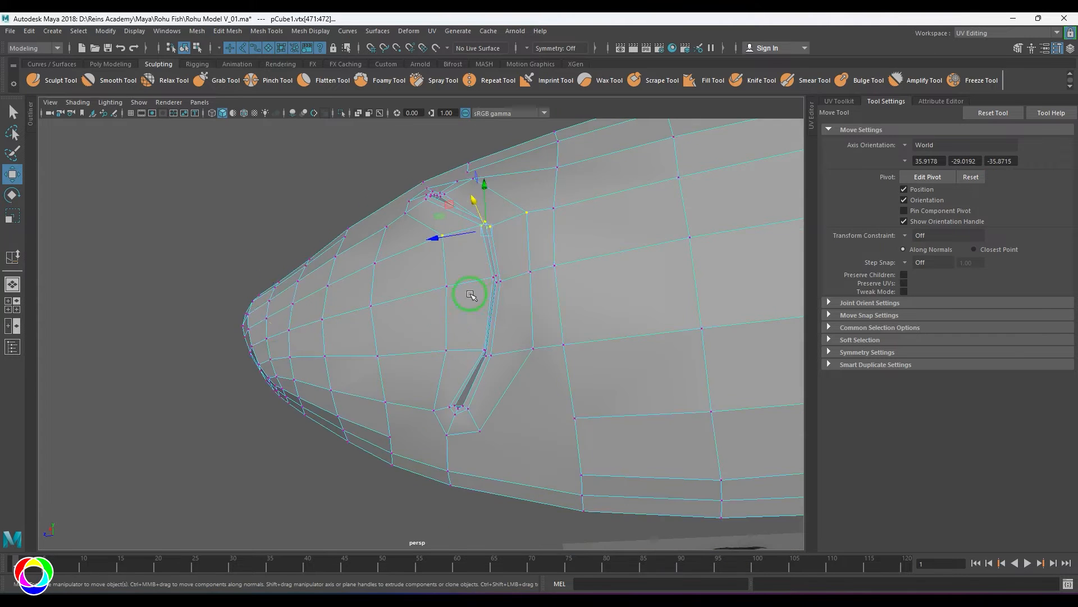
pyautogui.press('3')
pyautogui.click(251, 368)
pyautogui.scroll(-3, 449, 382)
pyautogui.keyDown('alt'); pyautogui.moveTo(449, 382); pyautogui.dragTo(470, 337); pyautogui.keyUp('alt')
# Multi-Cut new edges that reconnect the rings at the gill slit's upper and lower ends to the surrounding body edge lines
pyautogui.click(494, 346)
pyautogui.press('1')
pyautogui.keyDown('shift'); pyautogui.moveTo(469, 278); pyautogui.dragTo(469, 295, button='right'); pyautogui.keyUp('shift')
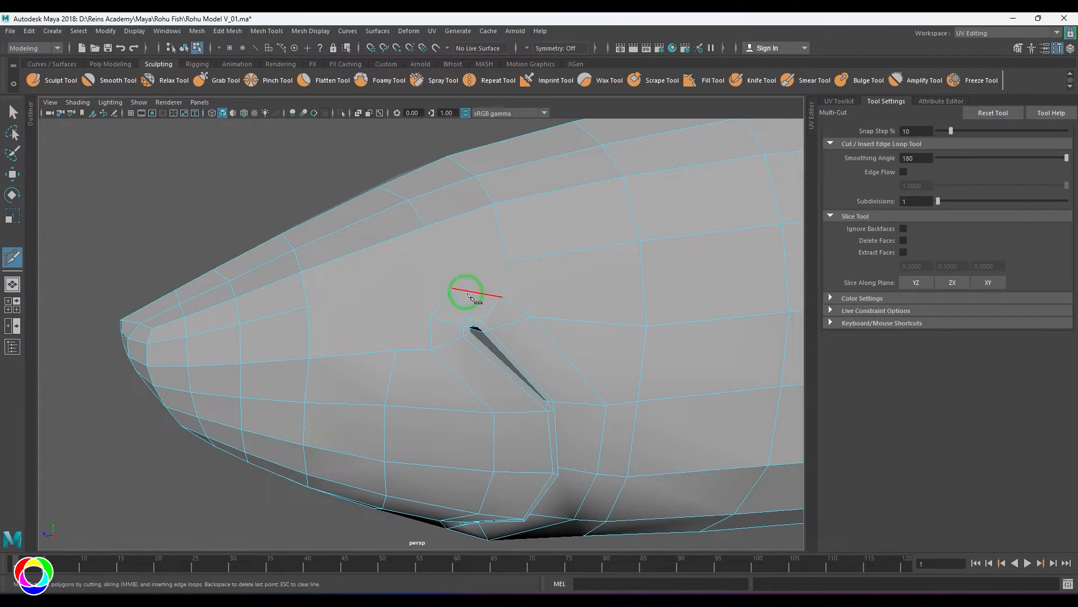
pyautogui.keyDown('alt'); pyautogui.moveTo(449, 228); pyautogui.dragTo(490, 378); pyautogui.keyUp('alt')
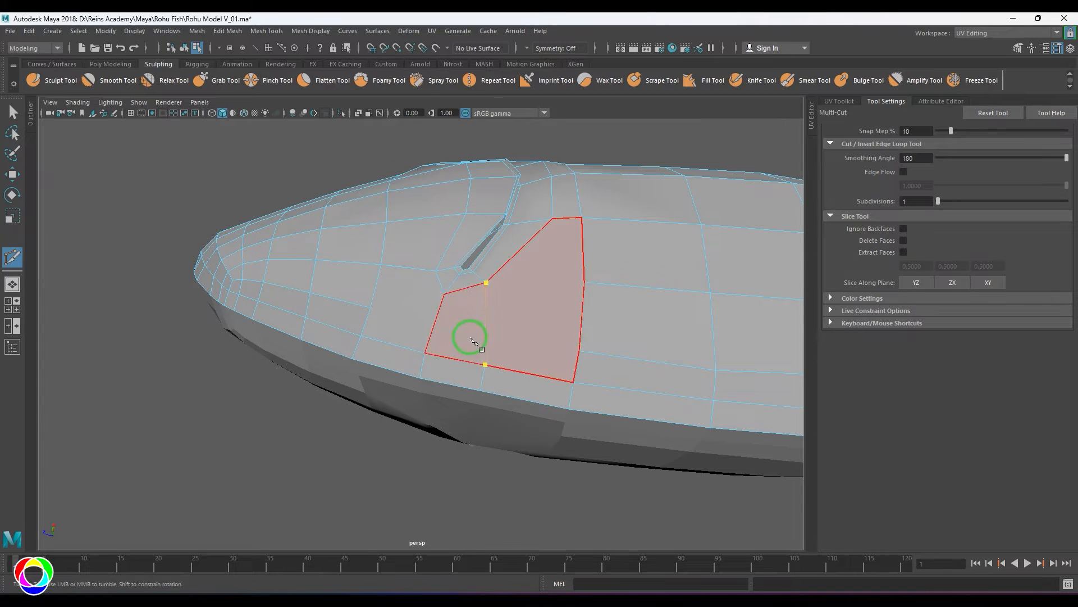
pyautogui.keyDown('alt'); pyautogui.moveTo(469, 337); pyautogui.dragTo(487, 282); pyautogui.keyUp('alt')
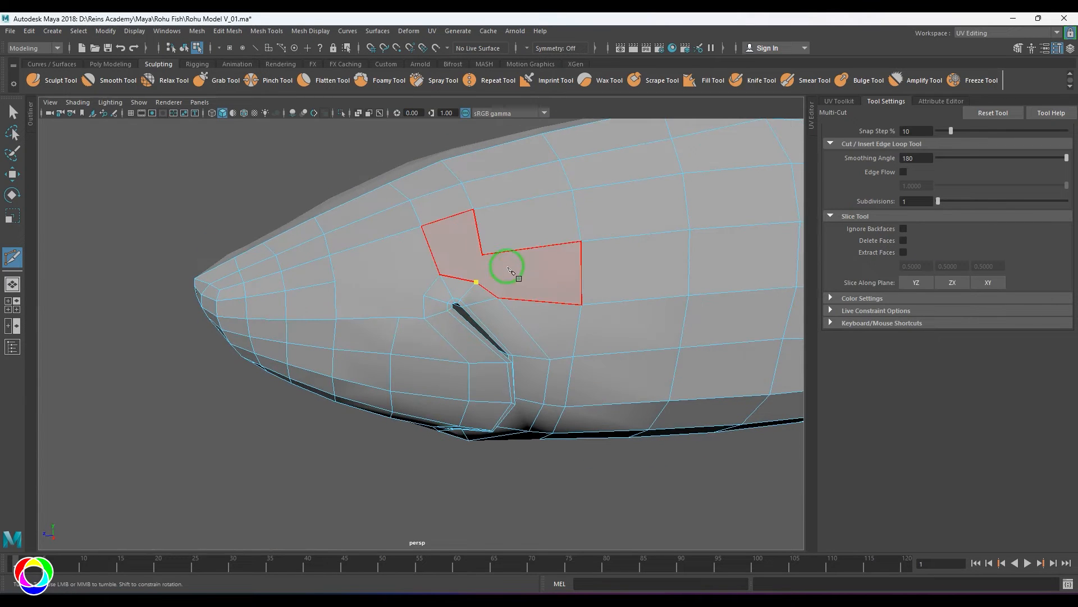
pyautogui.keyDown('alt'); pyautogui.moveTo(438, 320); pyautogui.dragTo(344, 283); pyautogui.keyUp('alt')
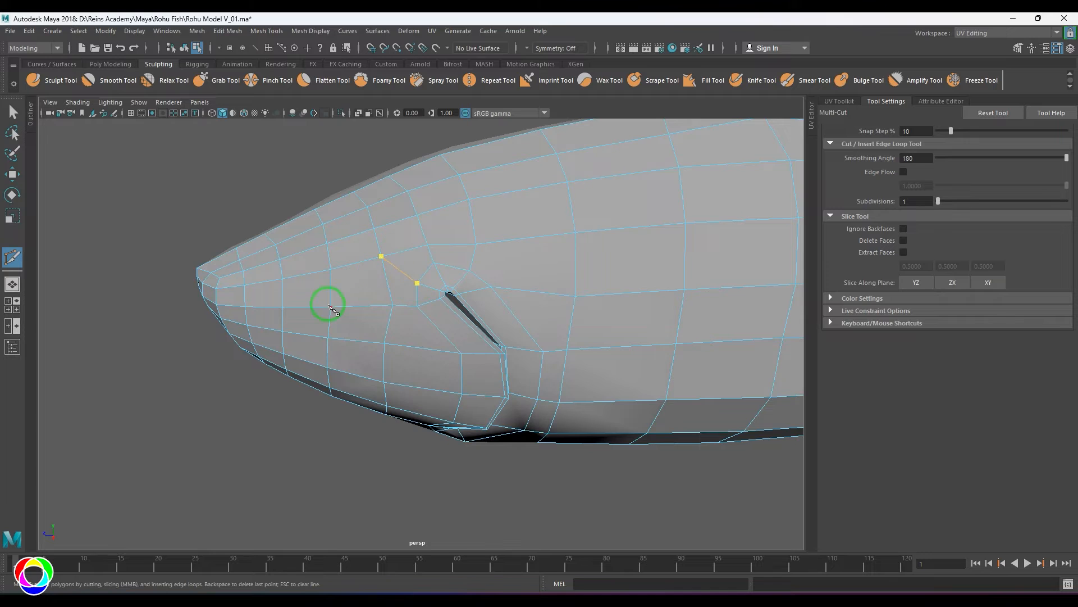
pyautogui.keyDown('alt'); pyautogui.moveTo(331, 309); pyautogui.dragTo(439, 387); pyautogui.keyUp('alt')
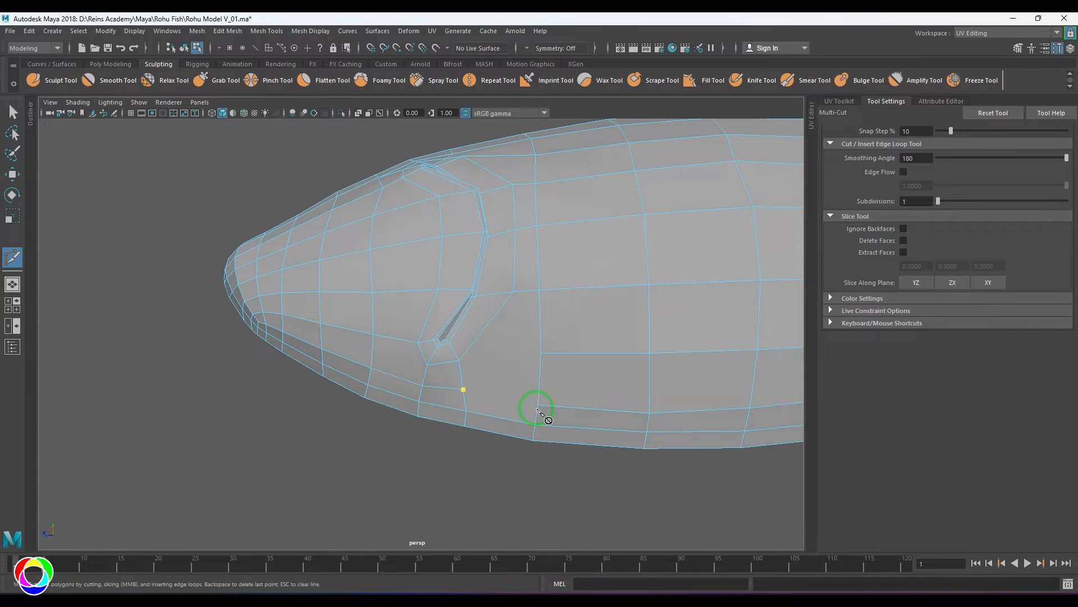
# Cut an edge back to the belly edge line and insert edge loops through the area around the slit's lower end
pyautogui.click(535, 425)
pyautogui.keyDown('alt'); pyautogui.moveTo(535, 425); pyautogui.dragTo(511, 409); pyautogui.keyUp('alt')
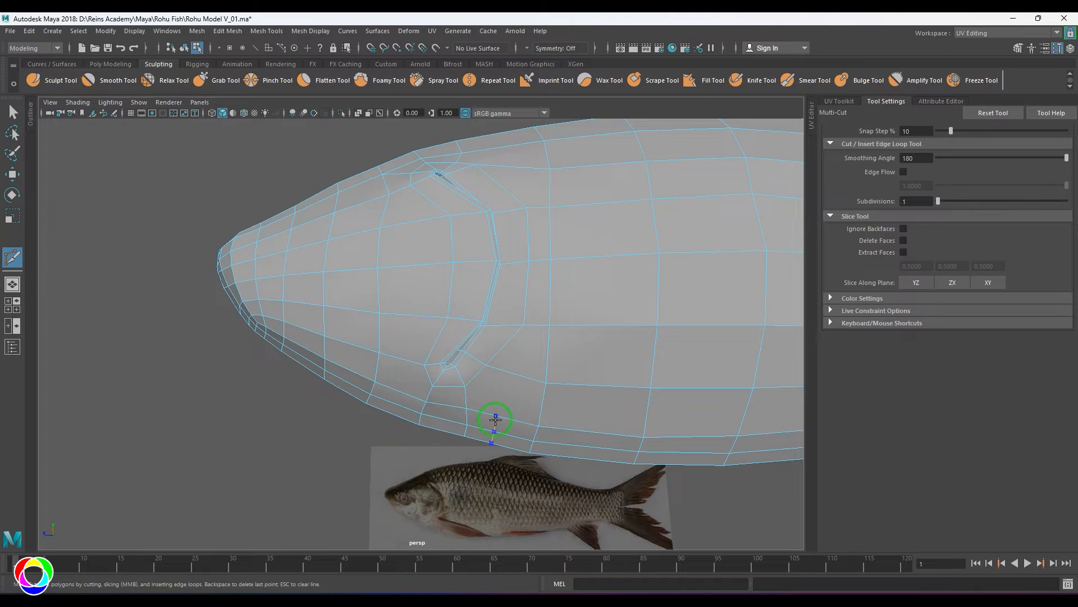
pyautogui.keyDown('alt'); pyautogui.moveTo(414, 378); pyautogui.dragTo(484, 410); pyautogui.keyUp('alt')
pyautogui.hotkey('ctrl', 'z')
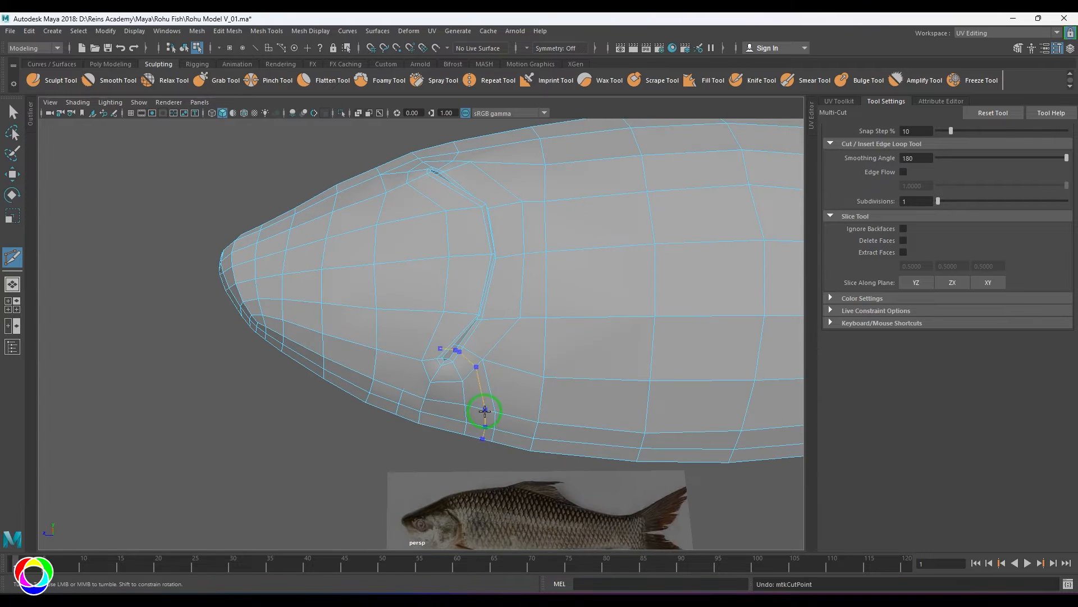
pyautogui.hotkey('ctrl', 'z')
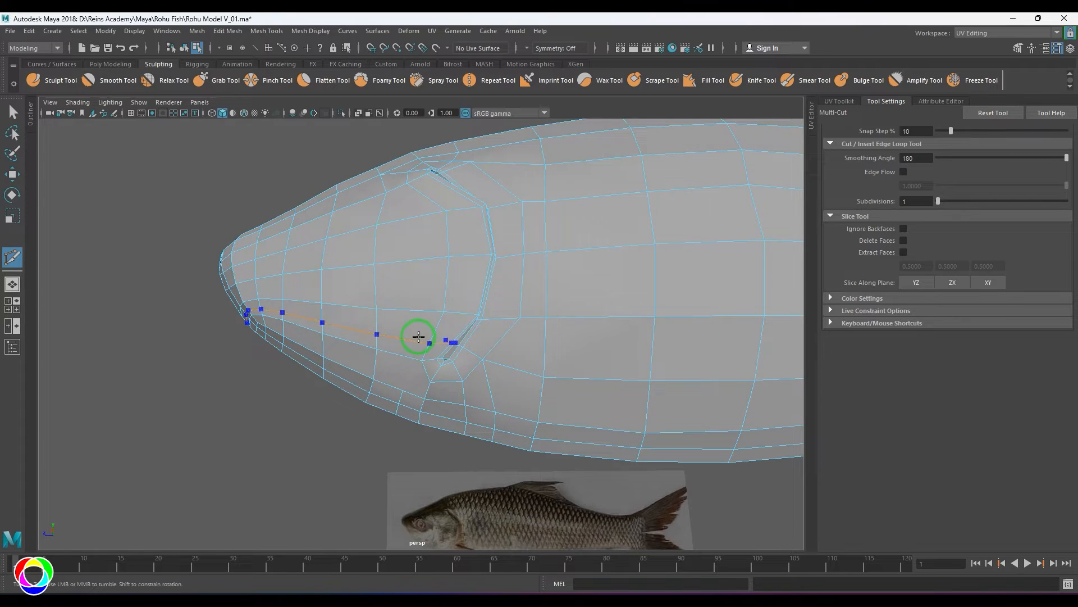
pyautogui.press('w')
pyautogui.moveTo(436, 414); pyautogui.dragTo(500, 365, button='right')
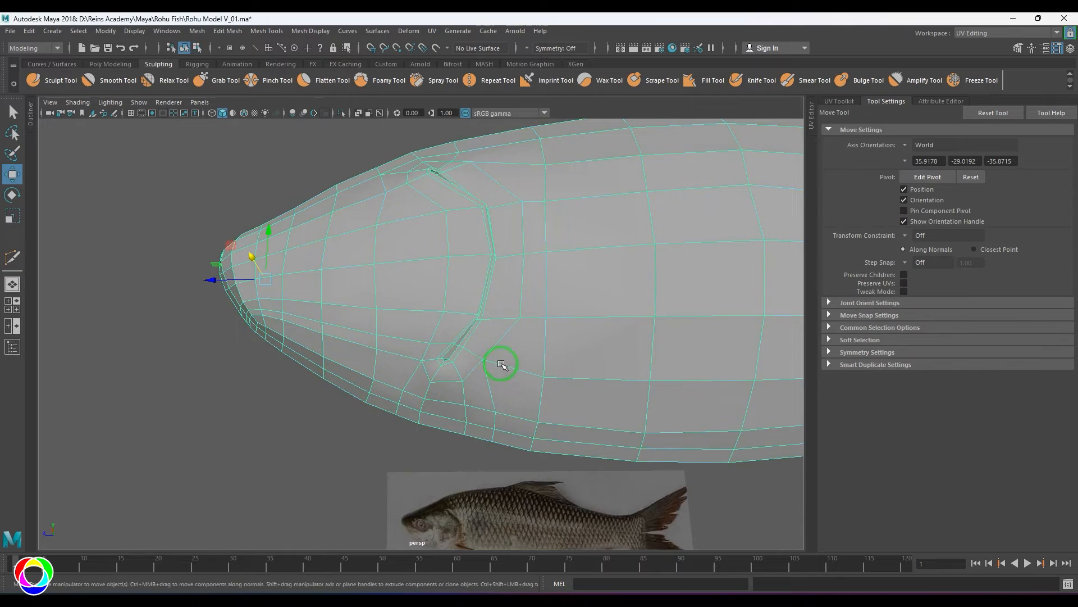
# Delete the two edges joining the ring in front of the slit's lower end to the edge lines from the snout
pyautogui.keyDown('alt'); pyautogui.moveTo(497, 370); pyautogui.dragTo(441, 399); pyautogui.keyUp('alt')
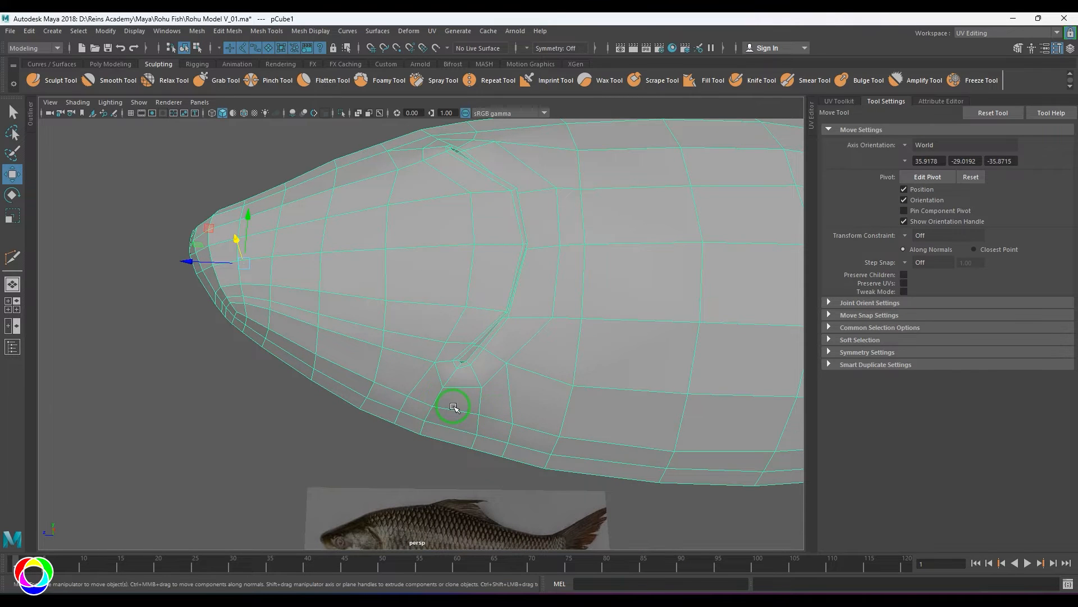
pyautogui.moveTo(418, 393); pyautogui.dragTo(417, 366, button='right')
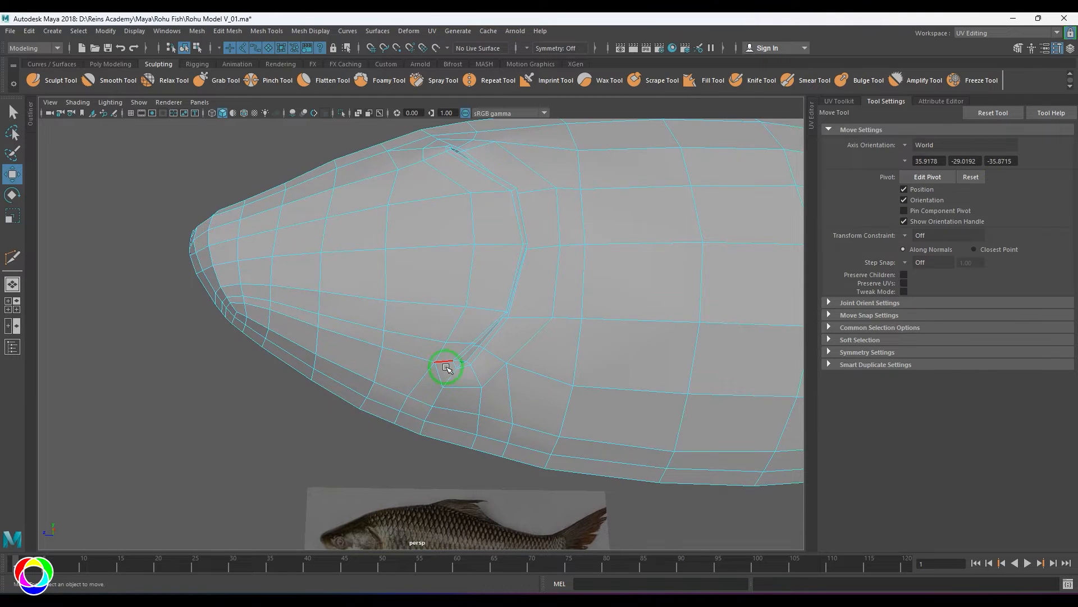
pyautogui.click(423, 360)
pyautogui.press('Delete')
pyautogui.click(430, 337)
pyautogui.press('Delete')
# Move the two ring vertices in front of the slit's lower end forward toward the snout
pyautogui.moveTo(450, 347); pyautogui.dragTo(428, 346, button='right')
pyautogui.click(446, 343)
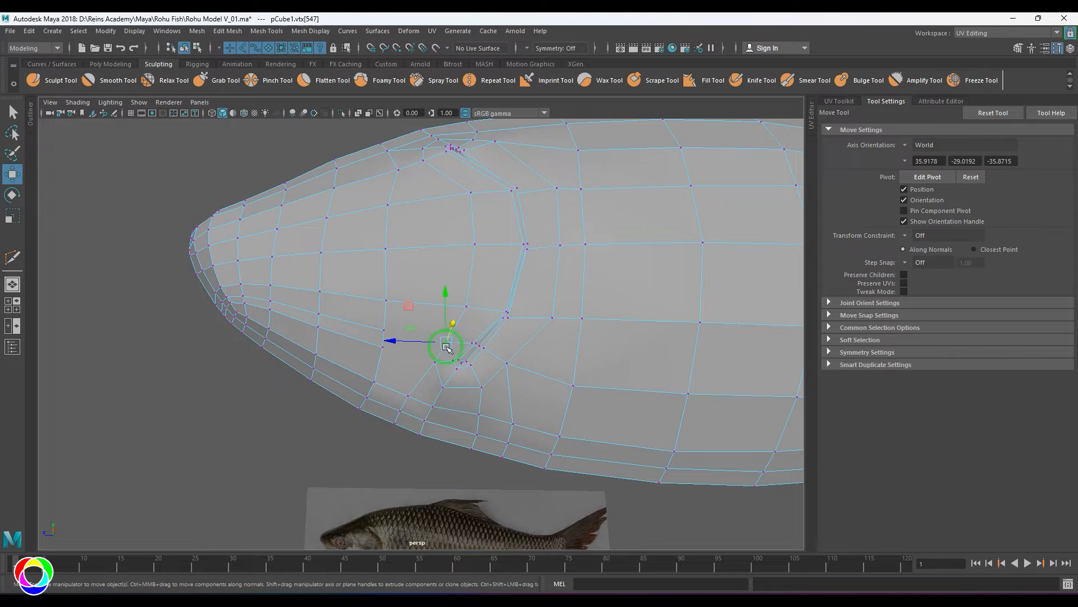
pyautogui.moveTo(446, 343); pyautogui.dragTo(429, 365)
pyautogui.click(436, 362)
# Multi-Cut an edge from the front ring vertex down to the belly border and delete the leftover edge line toward the snout
pyautogui.moveTo(432, 386); pyautogui.dragTo(442, 377, button='right')
pyautogui.keyDown('shift'); pyautogui.moveTo(446, 332); pyautogui.dragTo(381, 334, button='right'); pyautogui.keyUp('shift')
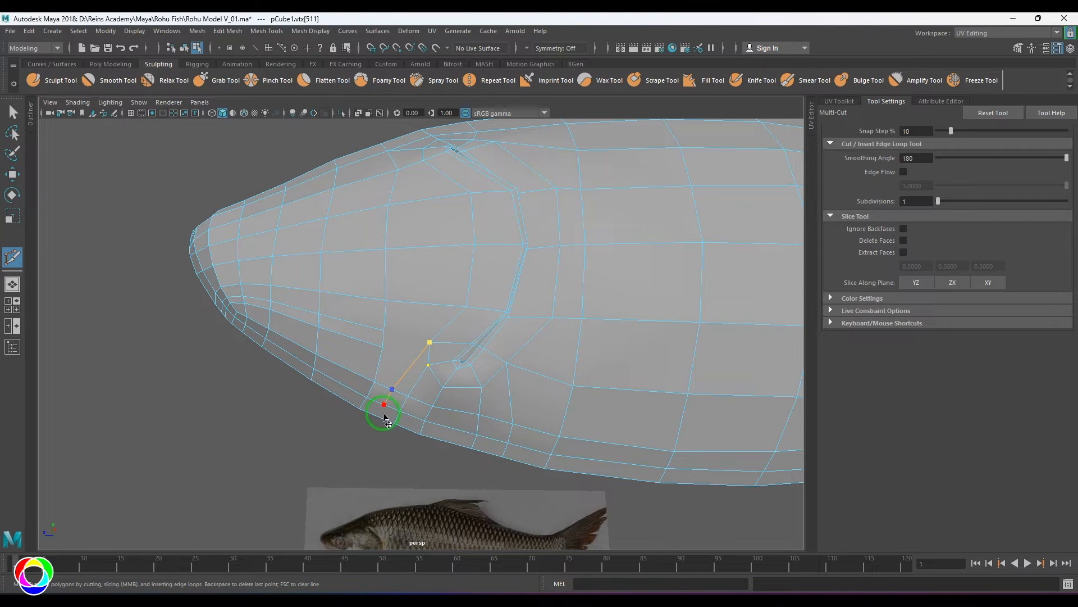
pyautogui.press('w')
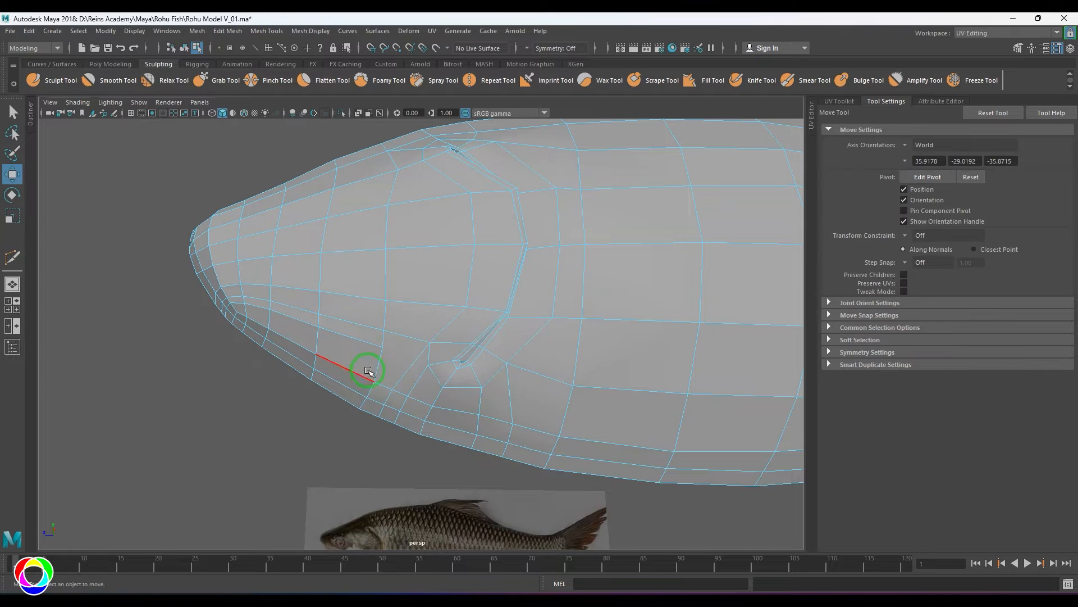
pyautogui.doubleClick(352, 339)
pyautogui.moveTo(320, 387); pyautogui.dragTo(335, 375, button='right')
# Preview the smoothed fish, select both body halves and assign them a new Blinn material
pyautogui.keyDown('alt'); pyautogui.moveTo(415, 372); pyautogui.dragTo(638, 381); pyautogui.keyUp('alt')
pyautogui.press('3')
pyautogui.click(431, 435)
pyautogui.scroll(-5, 444, 364)
pyautogui.click(482, 318)
pyautogui.moveTo(590, 369); pyautogui.dragTo(602, 361, button='right')
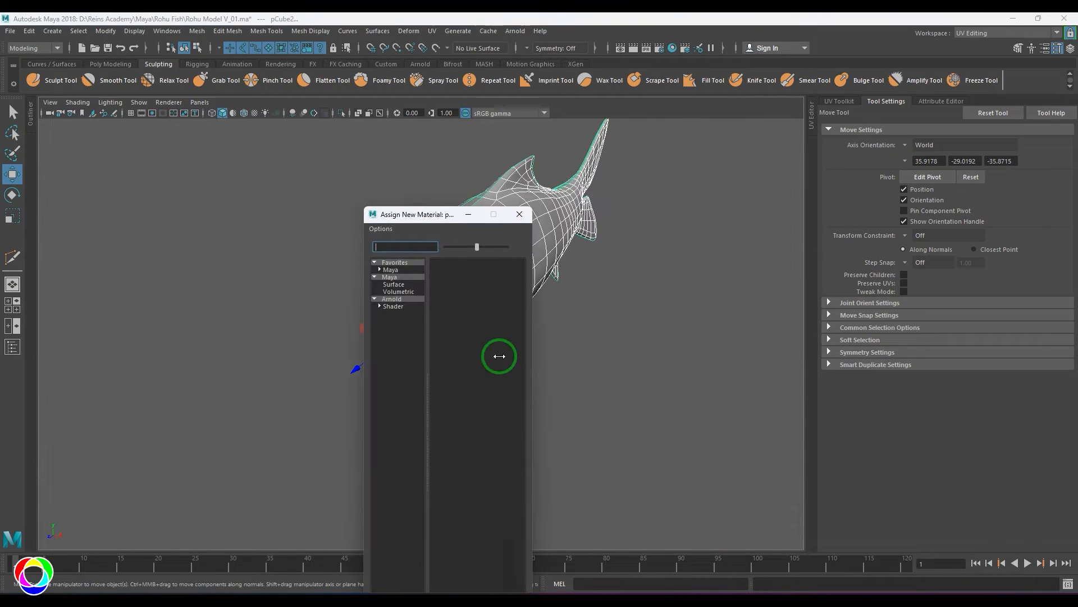
pyautogui.click(409, 283)
pyautogui.click(470, 360)
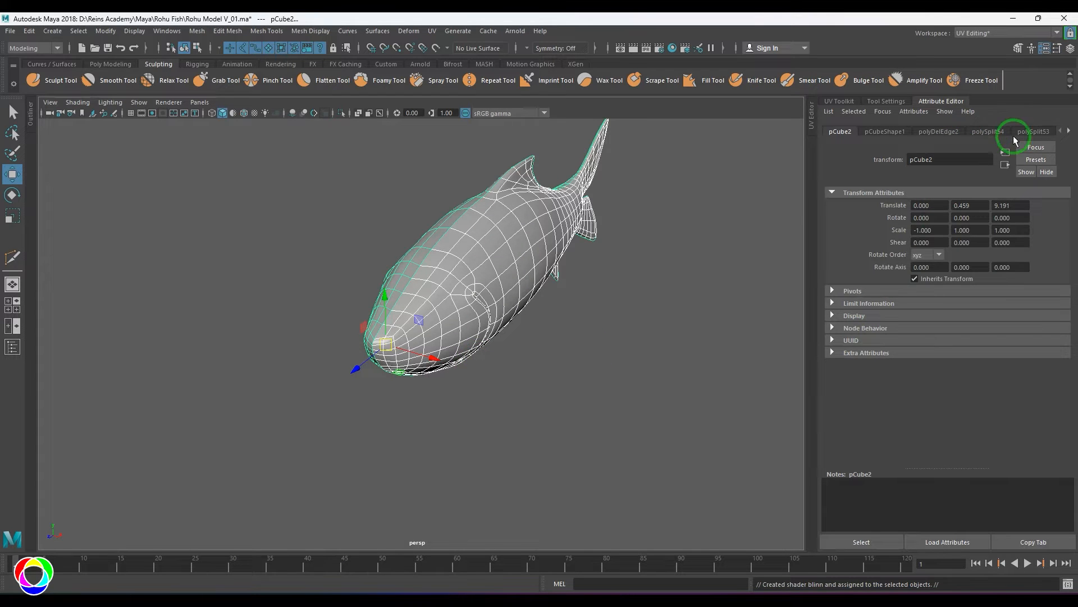
# Darken the Blinn material's color, set eccentricity to 0.416 and specular roll off to 1.000, and brighten the specular color
pyautogui.click(510, 332)
pyautogui.click(519, 279)
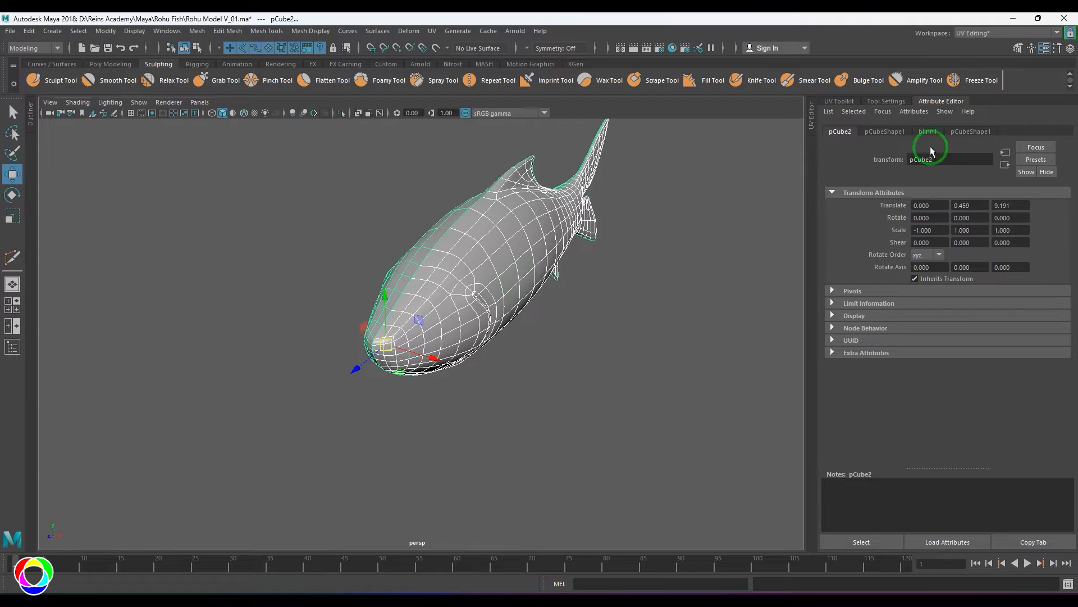
pyautogui.click(928, 132)
pyautogui.moveTo(998, 258); pyautogui.dragTo(974, 258)
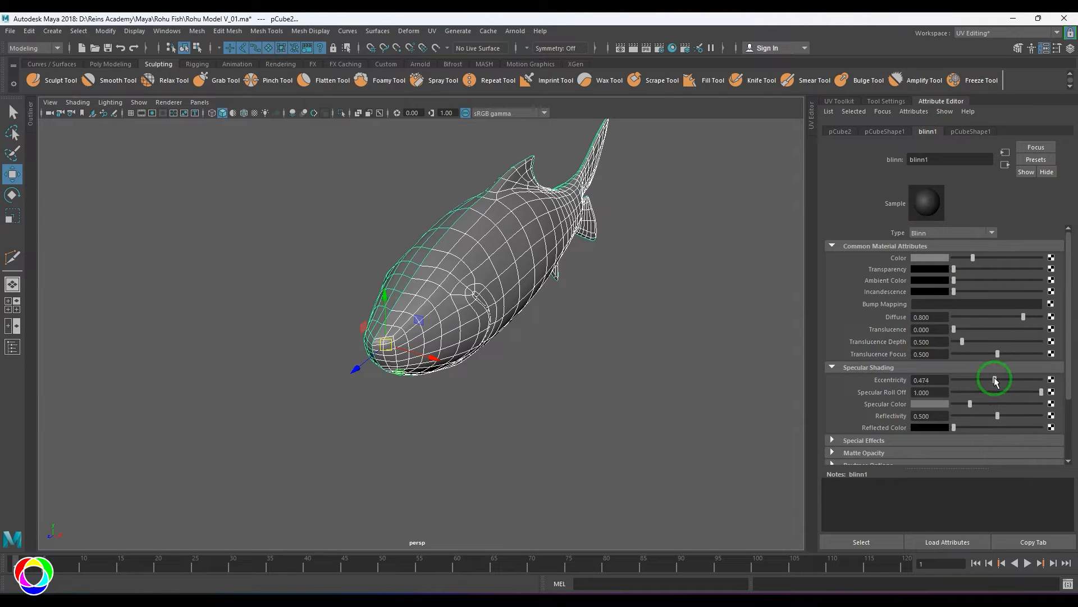
pyautogui.click(595, 376)
# Compare the unsmoothed and smoothed display of one body half to inspect its highlights
pyautogui.keyDown('alt'); pyautogui.moveTo(594, 376); pyautogui.dragTo(449, 335); pyautogui.keyUp('alt')
pyautogui.click(449, 334)
pyautogui.press('1')
pyautogui.press('3')
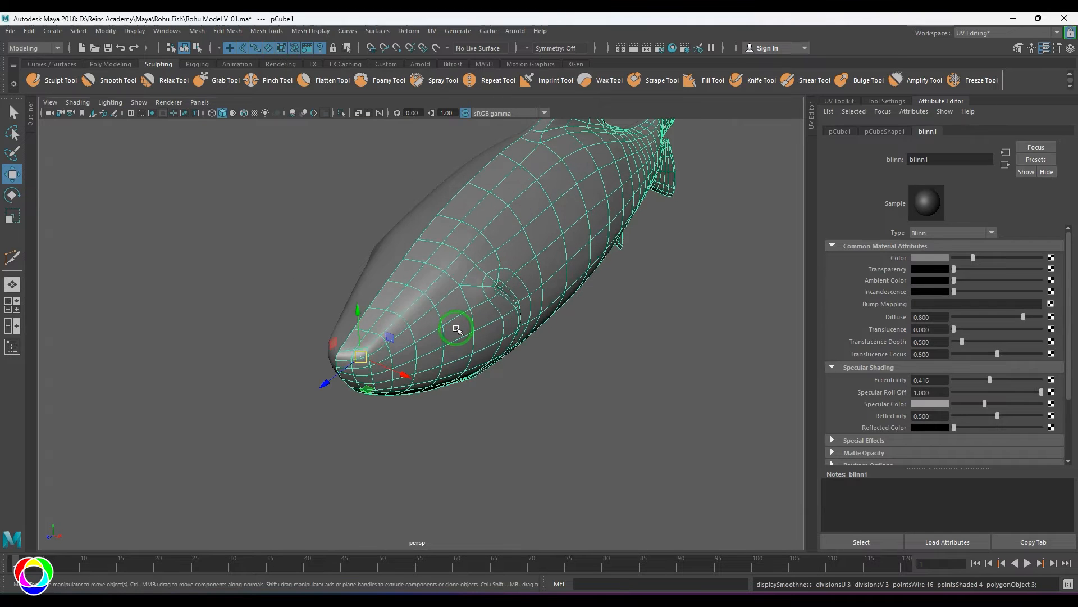
pyautogui.click(553, 413)
# Relax the unsmoothed surface of the head and around both gill slit ends using a smaller Relax sculpting brush
pyautogui.keyDown('alt'); pyautogui.moveTo(553, 413); pyautogui.dragTo(428, 345); pyautogui.keyUp('alt')
pyautogui.click(476, 293)
pyautogui.keyDown('shift'); pyautogui.moveTo(482, 283); pyautogui.dragTo(430, 268, button='right'); pyautogui.keyUp('shift')
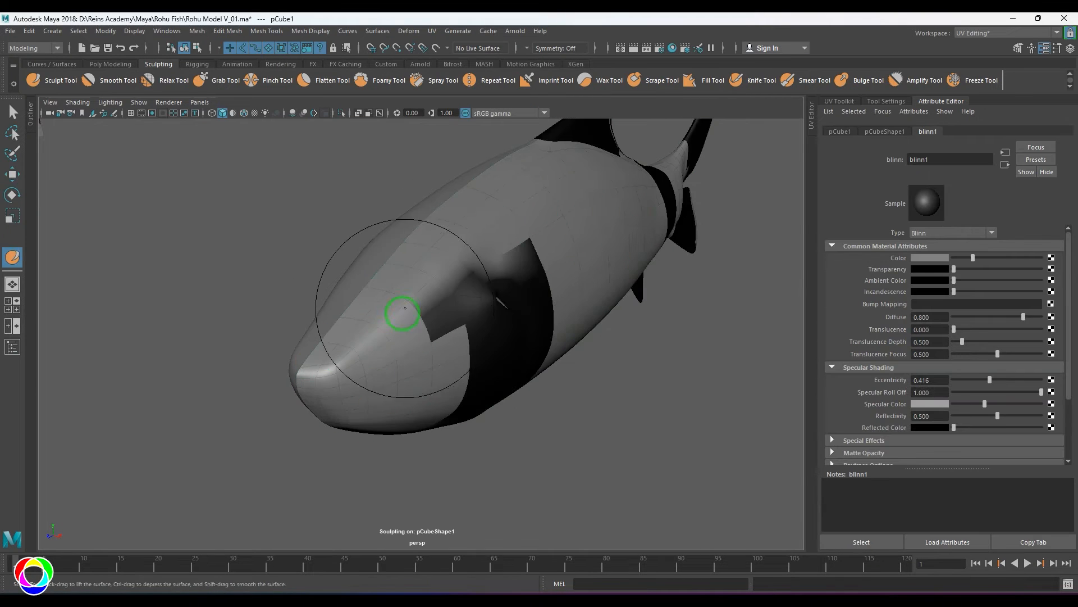
pyautogui.press('1')
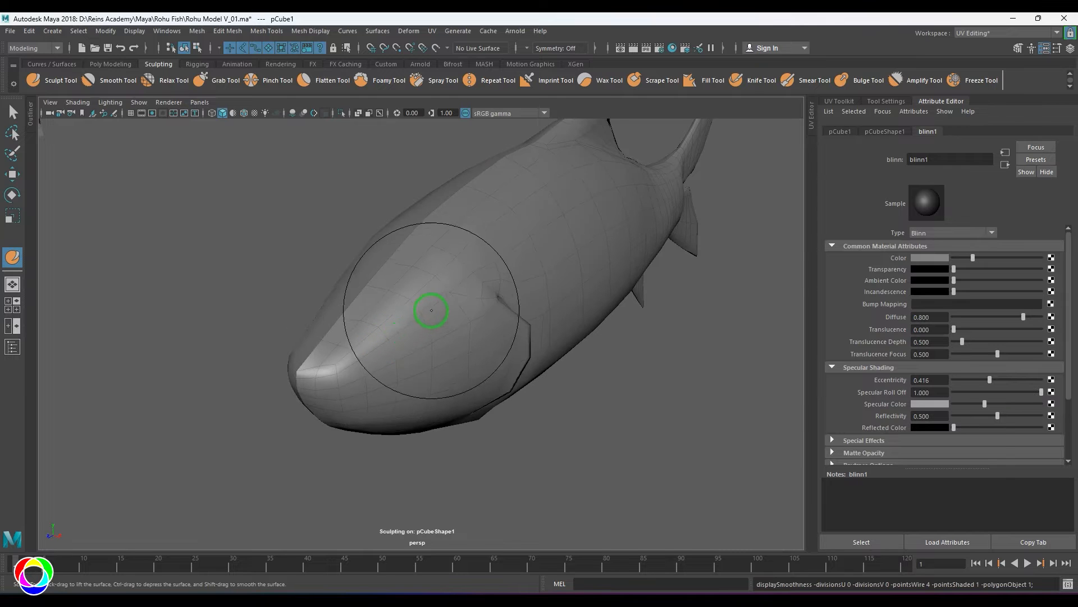
pyautogui.press('b')
pyautogui.moveTo(431, 310)
pyautogui.mouseDown()
pyautogui.moveTo(377, 347)
pyautogui.moveTo(460, 362)
pyautogui.moveTo(342, 356)
pyautogui.moveTo(409, 292)
pyautogui.mouseUp()
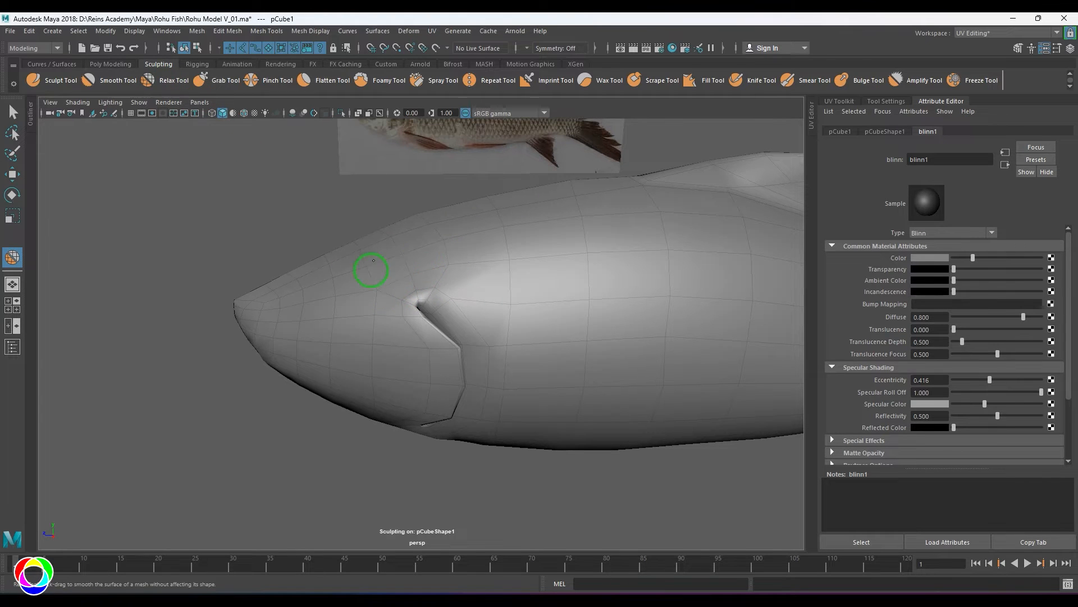
pyautogui.keyDown('alt'); pyautogui.moveTo(480, 235); pyautogui.dragTo(421, 305); pyautogui.keyUp('alt')
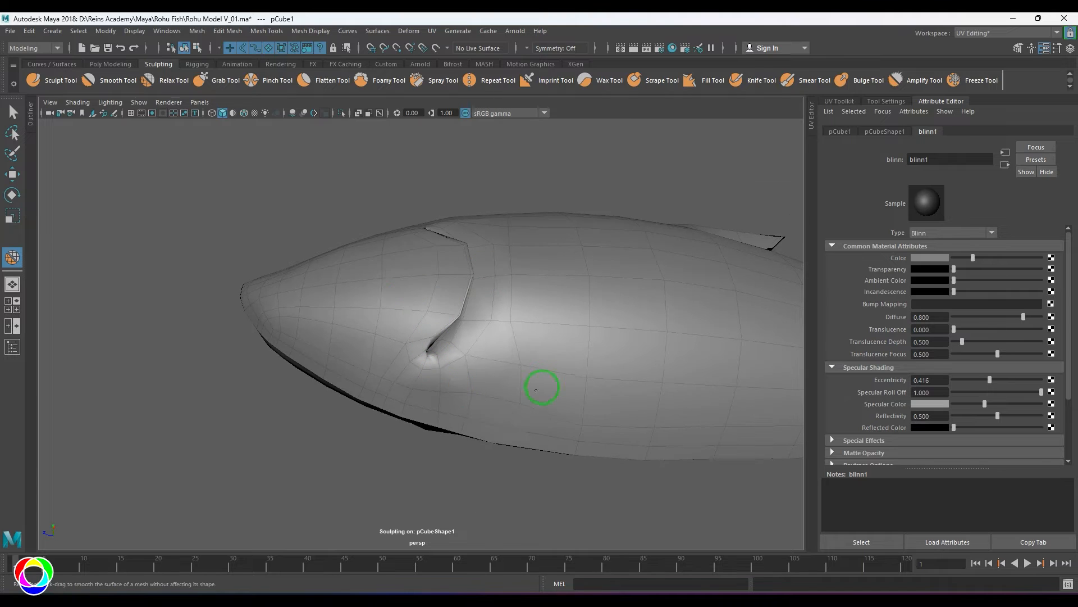
pyautogui.keyDown('alt'); pyautogui.moveTo(522, 260); pyautogui.dragTo(404, 342); pyautogui.keyUp('alt')
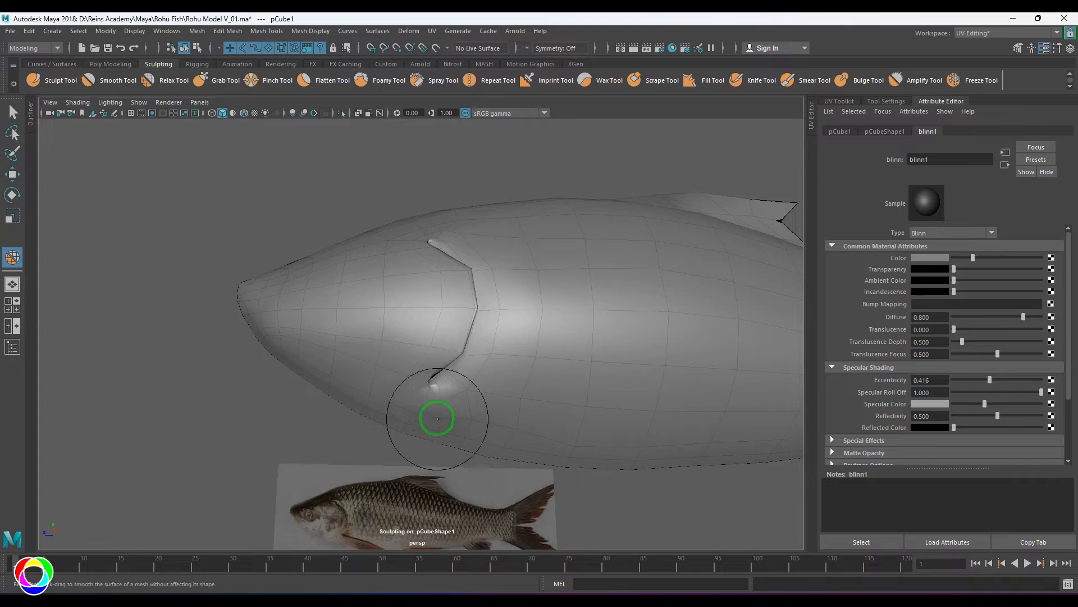
pyautogui.keyDown('alt'); pyautogui.moveTo(438, 409); pyautogui.dragTo(510, 419); pyautogui.keyUp('alt')
pyautogui.keyDown('alt'); pyautogui.moveTo(566, 397); pyautogui.dragTo(554, 404); pyautogui.keyUp('alt')
pyautogui.keyDown('alt'); pyautogui.moveTo(605, 277); pyautogui.dragTo(607, 359); pyautogui.keyUp('alt')
pyautogui.press('w')
pyautogui.click(523, 444)
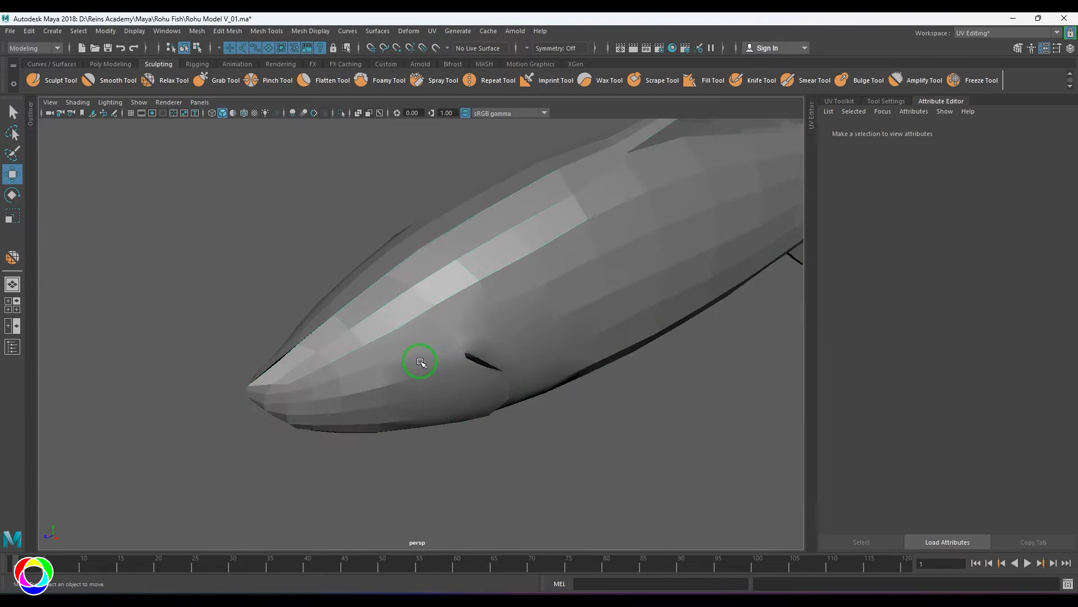
# In the side view, reposition the vertices on the back's outline above the gill slit to even the edge columns along the reference
pyautogui.press('space')
pyautogui.press('space')
pyautogui.keyDown('alt'); pyautogui.moveTo(519, 387); pyautogui.dragTo(588, 448, button='middle'); pyautogui.keyUp('alt')
pyautogui.scroll(1, 561, 393)
pyautogui.click(505, 296)
pyautogui.moveTo(505, 296); pyautogui.dragTo(450, 293, button='right')
pyautogui.keyDown('alt'); pyautogui.moveTo(438, 133); pyautogui.dragTo(416, 212, button='middle'); pyautogui.keyUp('alt')
pyautogui.click(524, 184)
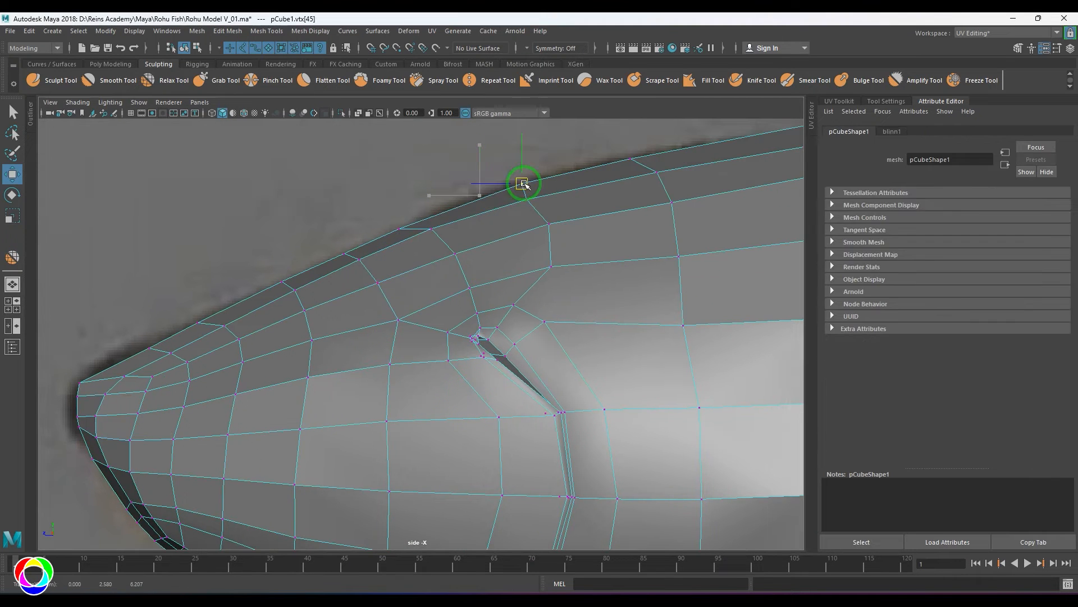
pyautogui.click(646, 156)
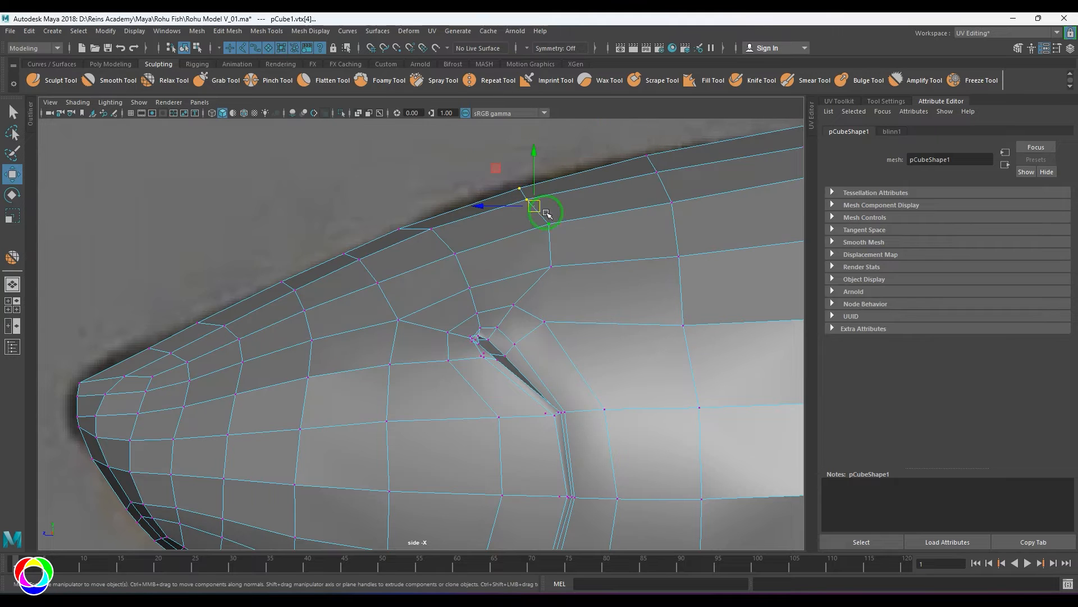
pyautogui.moveTo(536, 206); pyautogui.dragTo(543, 201)
pyautogui.hotkey('ctrl', 'z')
pyautogui.moveTo(565, 245); pyautogui.dragTo(530, 218)
pyautogui.moveTo(510, 179); pyautogui.dragTo(534, 206)
pyautogui.moveTo(527, 196); pyautogui.dragTo(534, 189)
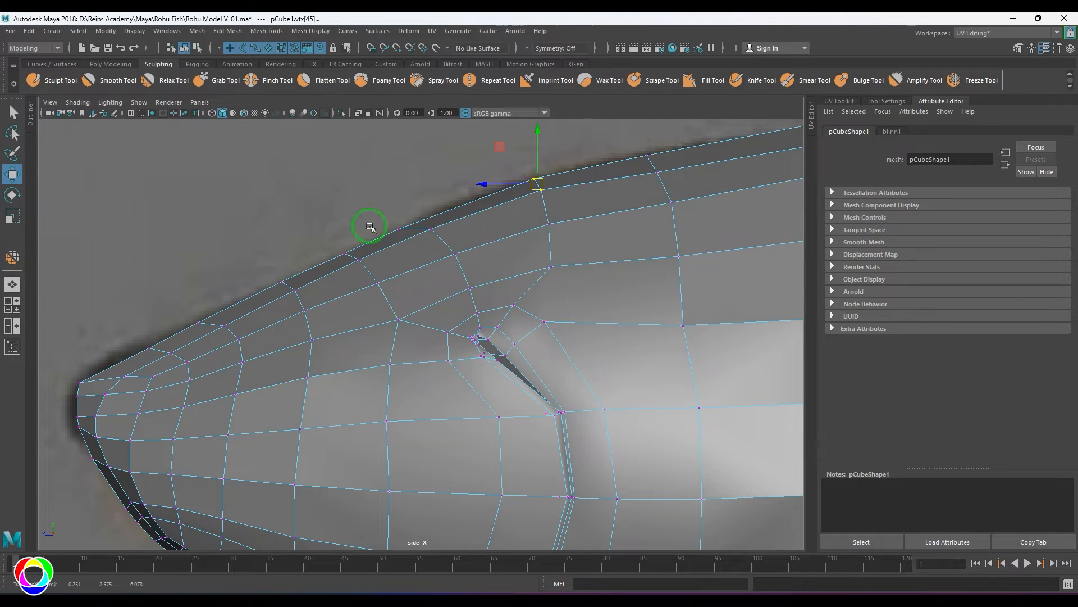
# Shift the head's upper outline vertices ahead of the gill slit backward to line up their columns and match the reference silhouette
pyautogui.click(399, 229)
pyautogui.moveTo(398, 230); pyautogui.dragTo(421, 220)
pyautogui.moveTo(445, 242); pyautogui.dragTo(419, 223)
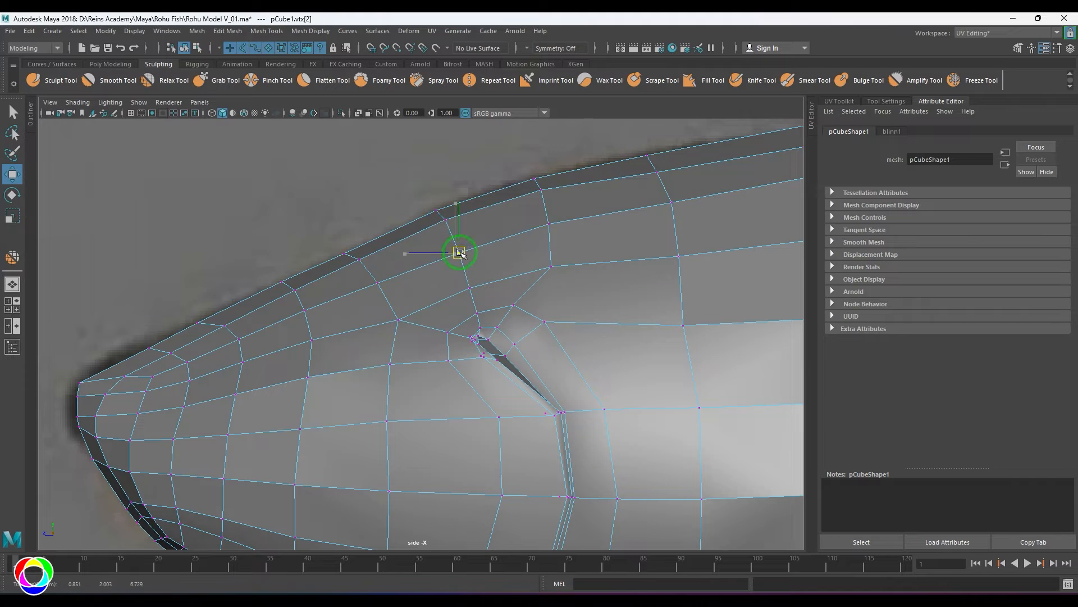
pyautogui.moveTo(350, 255); pyautogui.dragTo(355, 252)
pyautogui.keyDown('alt'); pyautogui.moveTo(335, 292); pyautogui.dragTo(378, 277, button='middle'); pyautogui.keyUp('alt')
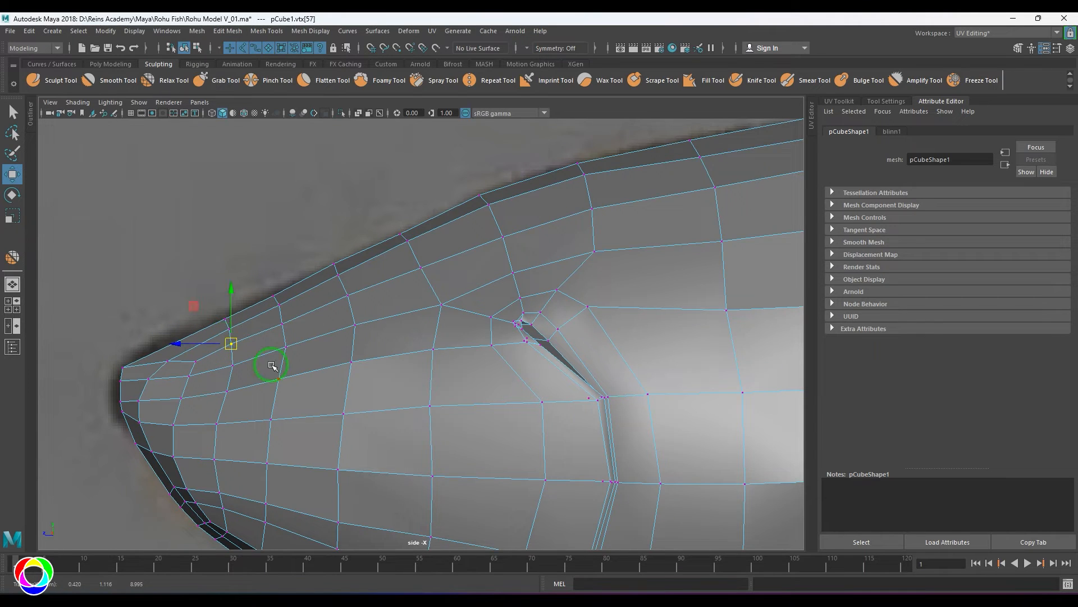
# Reposition the vertices around the snout and along the lower jaw so the mesh rows are evenly spaced within the reference outline
pyautogui.keyDown('alt'); pyautogui.moveTo(272, 366); pyautogui.dragTo(402, 271, button='middle'); pyautogui.keyUp('alt')
pyautogui.click(298, 268)
pyautogui.moveTo(298, 268); pyautogui.dragTo(271, 354)
pyautogui.click(279, 286)
pyautogui.click(269, 309)
pyautogui.click(270, 328)
pyautogui.click(253, 317)
pyautogui.moveTo(268, 351); pyautogui.dragTo(287, 365)
pyautogui.moveTo(283, 358); pyautogui.dragTo(301, 404)
pyautogui.moveTo(301, 404); pyautogui.dragTo(299, 399)
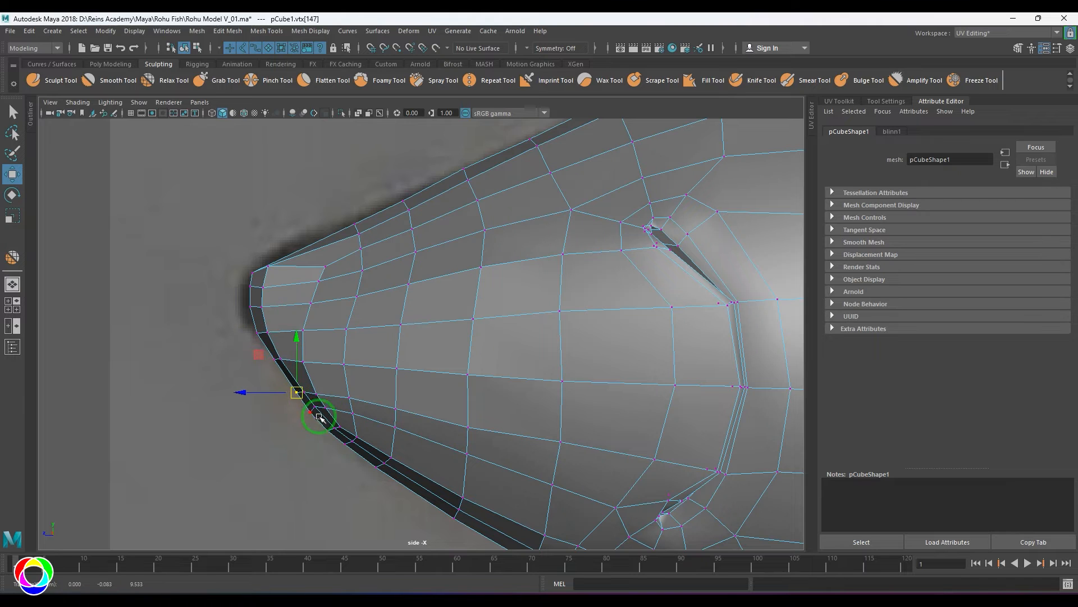
# Move the first column of vertices behind the snout tip forward to form a straighter vertical line
pyautogui.scroll(2, 319, 417)
pyautogui.moveTo(302, 249); pyautogui.dragTo(261, 251)
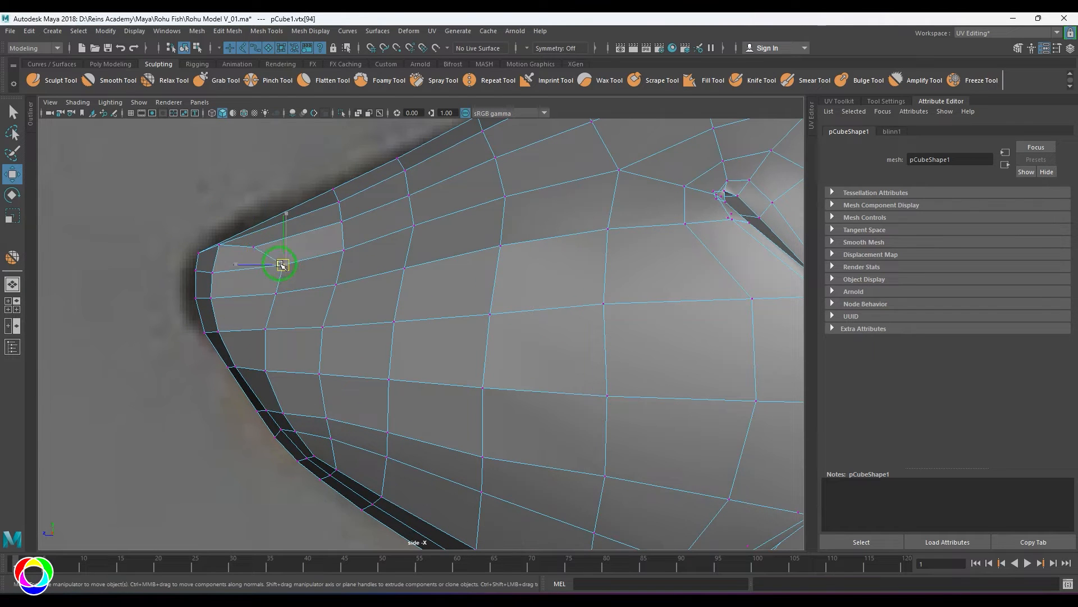
pyautogui.click(275, 293)
pyautogui.moveTo(276, 294); pyautogui.dragTo(260, 335)
pyautogui.click(260, 272)
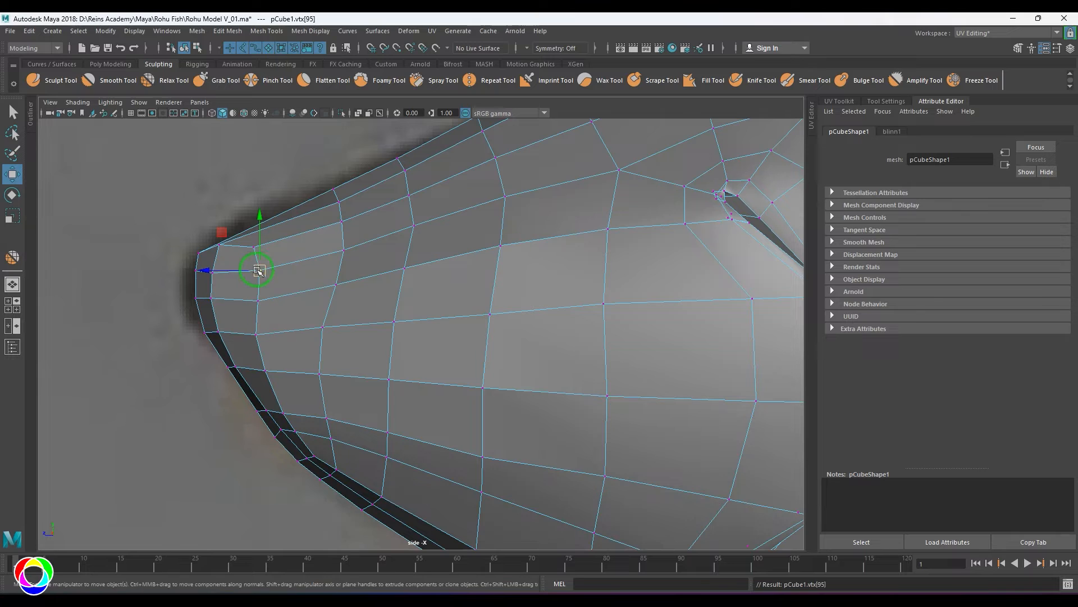
pyautogui.moveTo(261, 273); pyautogui.dragTo(256, 271)
pyautogui.click(254, 248)
# Snap the stray seam vertex on top of the head to the centre line to close the gap between the two halves
pyautogui.press('space')
pyautogui.press('space')
pyautogui.moveTo(434, 259); pyautogui.dragTo(462, 235, button='right')
pyautogui.keyDown('alt'); pyautogui.moveTo(383, 351); pyautogui.dragTo(428, 397); pyautogui.keyUp('alt')
pyautogui.click(405, 361)
pyautogui.moveTo(428, 397); pyautogui.dragTo(377, 415, button='right')
pyautogui.click(379, 416)
pyautogui.keyDown('alt'); pyautogui.moveTo(379, 415); pyautogui.dragTo(375, 336, button='middle'); pyautogui.keyUp('alt')
pyautogui.keyDown('alt'); pyautogui.moveTo(375, 336); pyautogui.dragTo(410, 355, button='right'); pyautogui.keyUp('alt')
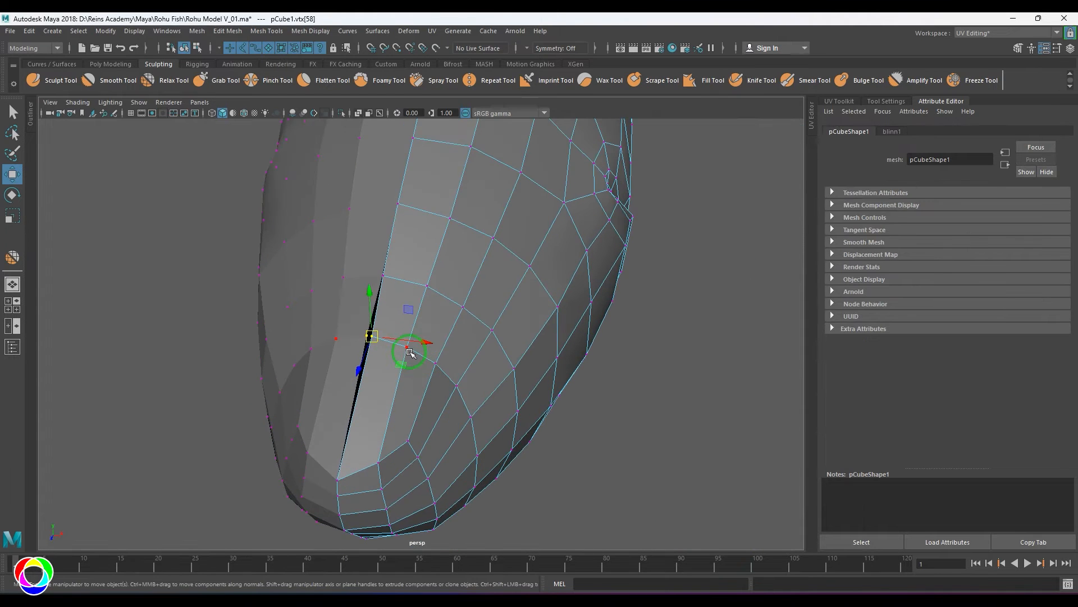
pyautogui.moveTo(418, 343)
pyautogui.mouseDown()
pyautogui.moveTo(430, 345)
pyautogui.moveTo(398, 339)
pyautogui.mouseUp()
pyautogui.press('x')
pyautogui.keyDown('alt'); pyautogui.moveTo(399, 338); pyautogui.dragTo(406, 417, button='right'); pyautogui.keyUp('alt')
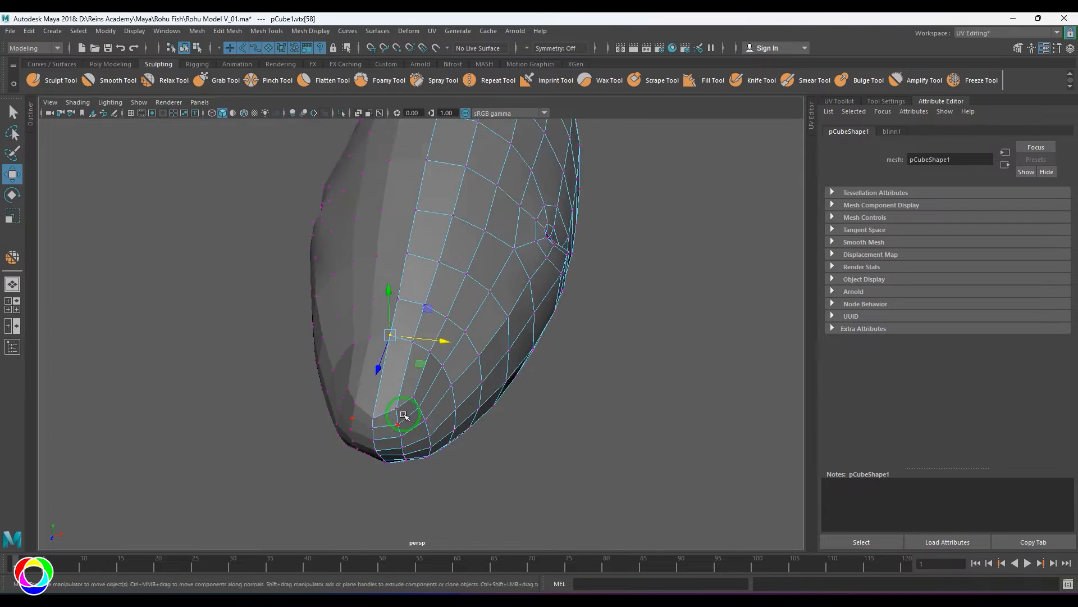
pyautogui.keyDown('alt'); pyautogui.moveTo(407, 416); pyautogui.dragTo(380, 337); pyautogui.keyUp('alt')
# In the side view, adjust the mid-body vertices behind the gill slit to even out the horizontal edge rows
pyautogui.press('space')
pyautogui.press('space')
pyautogui.keyDown('alt'); pyautogui.moveTo(423, 386); pyautogui.dragTo(360, 366, button='middle'); pyautogui.keyUp('alt')
pyautogui.keyDown('alt'); pyautogui.moveTo(360, 367); pyautogui.dragTo(433, 334, button='right'); pyautogui.keyUp('alt')
pyautogui.keyDown('alt'); pyautogui.moveTo(432, 333); pyautogui.dragTo(424, 372, button='middle'); pyautogui.keyUp('alt')
pyautogui.click(442, 269)
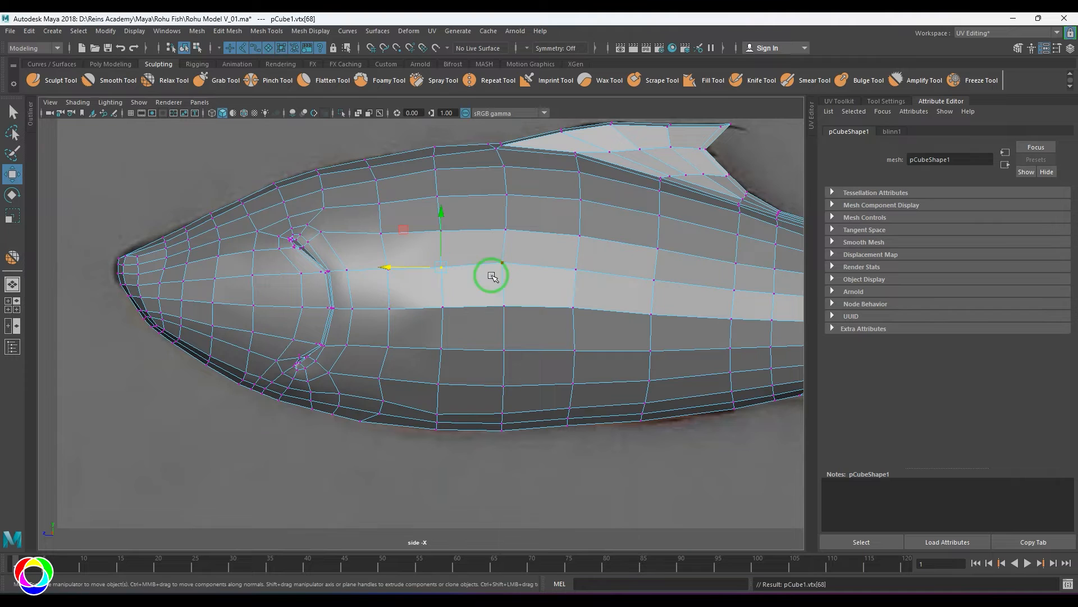
pyautogui.moveTo(504, 234); pyautogui.dragTo(504, 240)
# Move the lower body vertices behind the gill slit backward to straighten their column down to the belly outline
pyautogui.scroll(5, 371, 449)
pyautogui.click(355, 402)
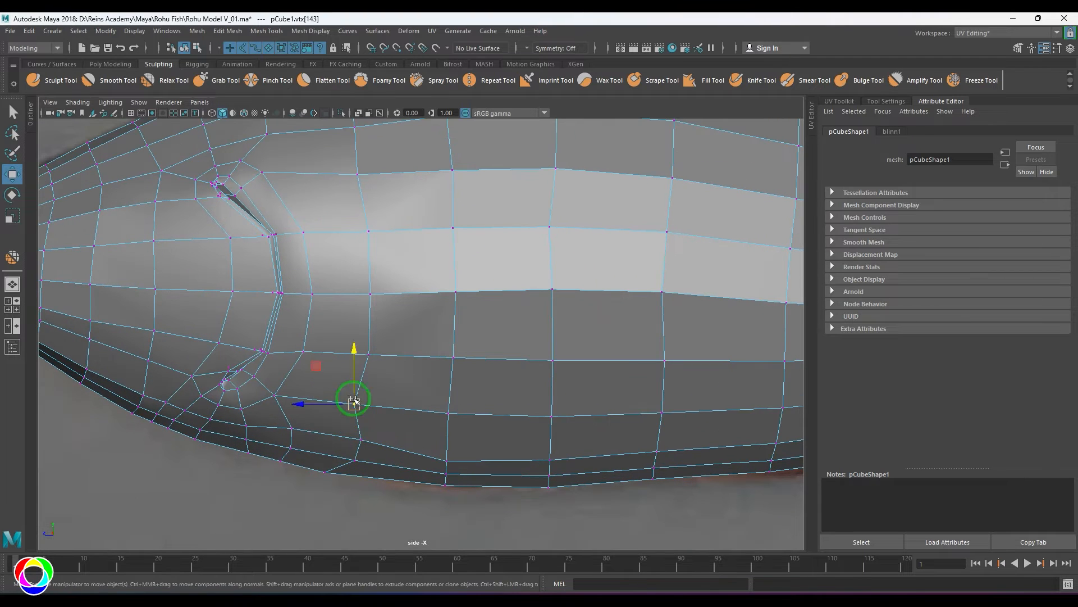
pyautogui.moveTo(355, 404); pyautogui.dragTo(362, 403)
pyautogui.click(366, 439)
pyautogui.click(323, 473)
pyautogui.moveTo(324, 472); pyautogui.dragTo(360, 447)
pyautogui.click(354, 460)
pyautogui.click(360, 440)
# Reposition the belly vertices beneath the gill slit's lower end to even the spacing of their columns along the outline
pyautogui.click(292, 429)
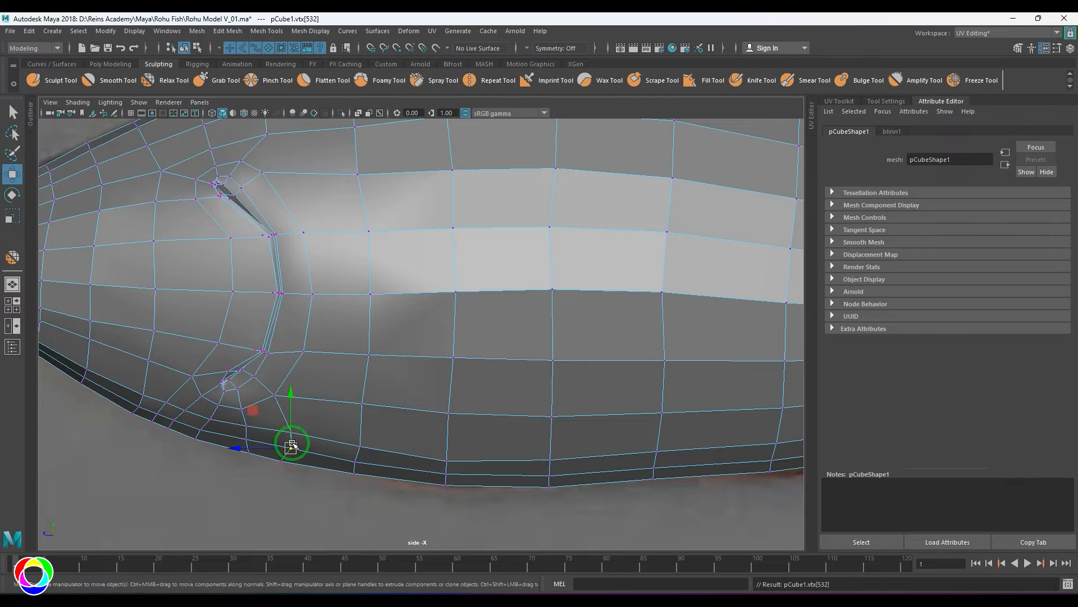
pyautogui.click(285, 460)
pyautogui.moveTo(285, 461); pyautogui.dragTo(248, 446)
pyautogui.click(289, 455)
pyautogui.click(292, 433)
pyautogui.click(246, 426)
pyautogui.click(247, 440)
pyautogui.click(201, 430)
# Use the Slide Edge Tool on the edges below the gill slit's lower end and adjust the adjoining vertex for even spacing
pyautogui.keyDown('alt'); pyautogui.moveTo(234, 453); pyautogui.dragTo(316, 424, button='middle'); pyautogui.keyUp('alt')
pyautogui.scroll(5, 316, 425)
pyautogui.moveTo(225, 464); pyautogui.dragTo(220, 434, button='right')
pyautogui.doubleClick(205, 417)
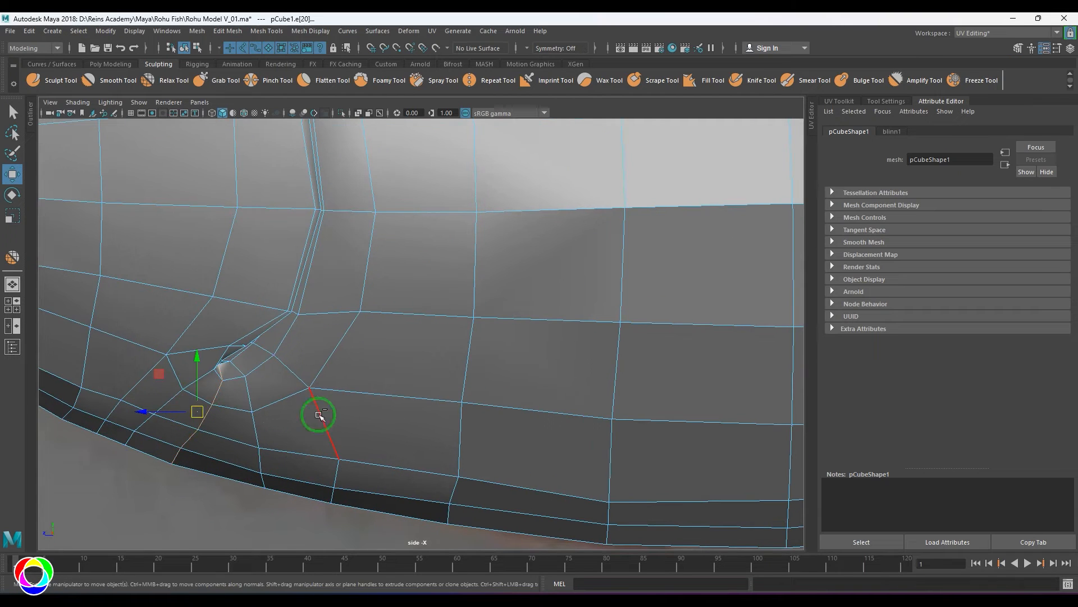
pyautogui.keyDown('ctrl'); pyautogui.moveTo(319, 417); pyautogui.dragTo(218, 314); pyautogui.keyUp('ctrl')
pyautogui.keyDown('alt'); pyautogui.moveTo(254, 426); pyautogui.dragTo(339, 370, button='middle'); pyautogui.keyUp('alt')
pyautogui.scroll(1, 339, 371)
pyautogui.keyDown('ctrl'); pyautogui.moveTo(340, 372); pyautogui.dragTo(277, 303); pyautogui.keyUp('ctrl')
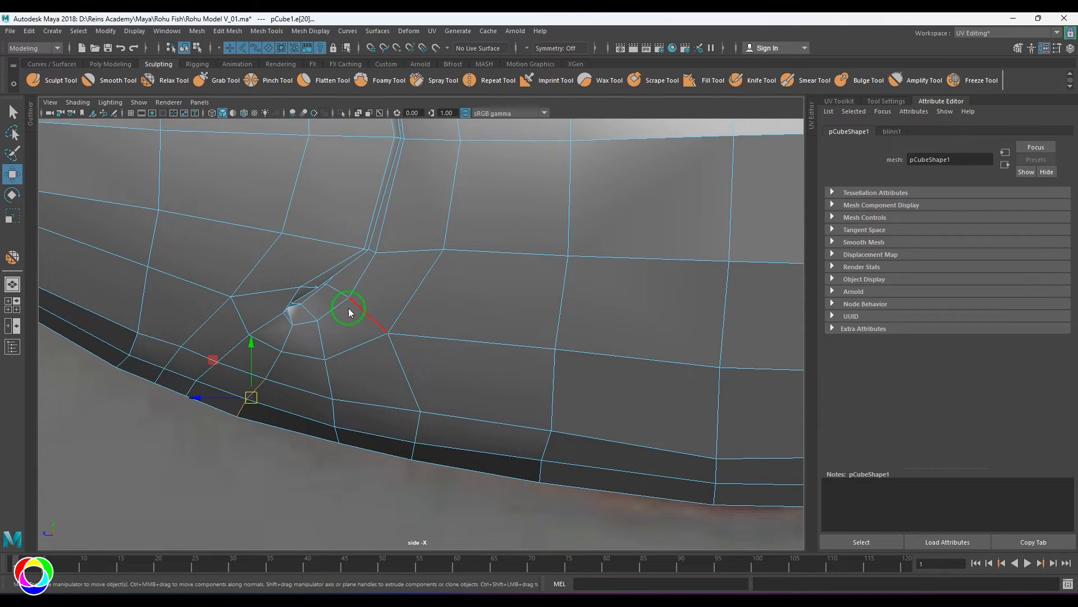
pyautogui.keyDown('shift'); pyautogui.moveTo(348, 313); pyautogui.dragTo(344, 392, button='right'); pyautogui.keyUp('shift')
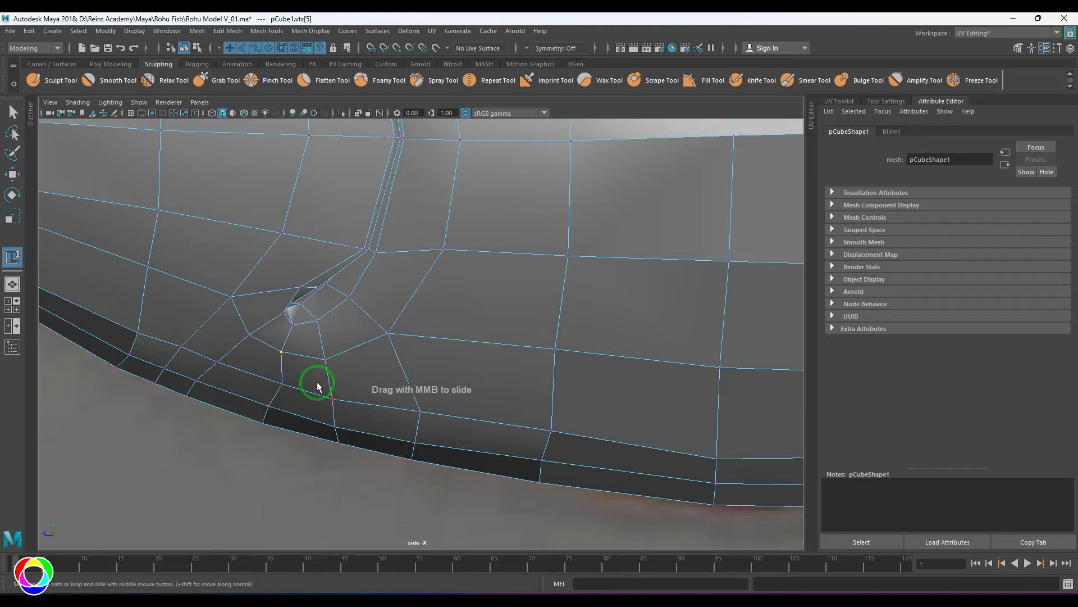
pyautogui.press('w')
pyautogui.moveTo(335, 355); pyautogui.dragTo(337, 365)
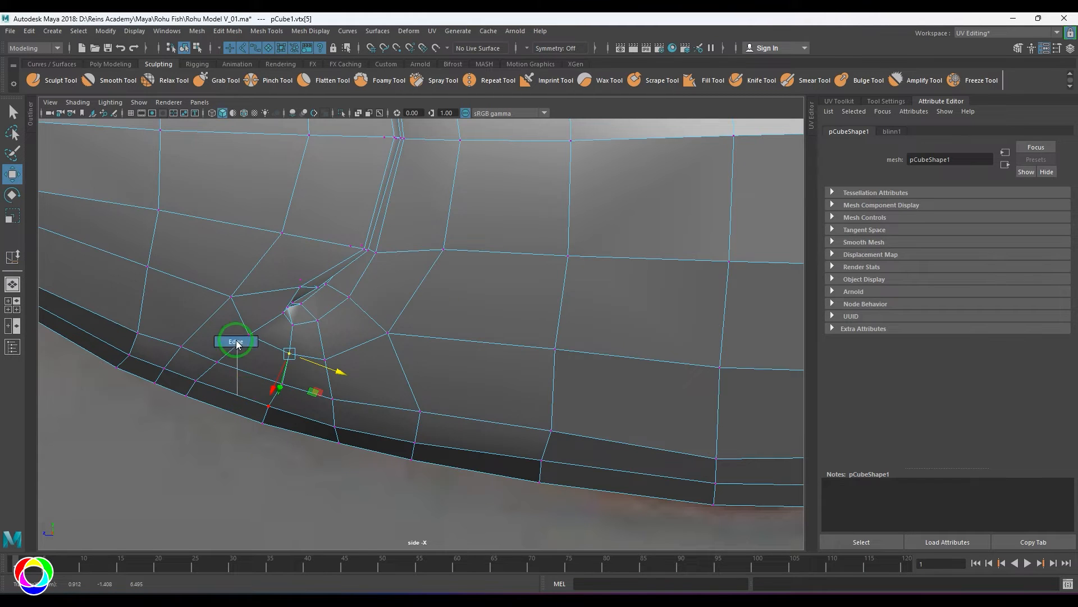
# Slide the edge loops on the lower head and jaw with the Slide Edge Tool to distribute them evenly from gill to snout
pyautogui.moveTo(236, 341); pyautogui.dragTo(236, 341, button='right')
pyautogui.doubleClick(236, 344)
pyautogui.keyDown('shift'); pyautogui.moveTo(332, 284); pyautogui.dragTo(338, 374, button='right'); pyautogui.keyUp('shift')
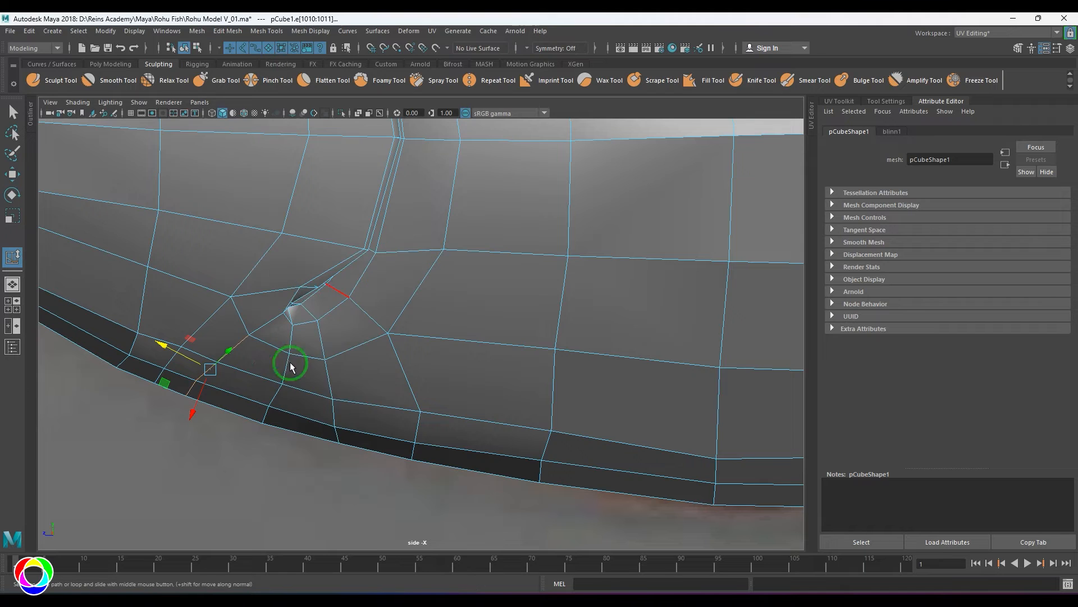
pyautogui.scroll(-5, 261, 355)
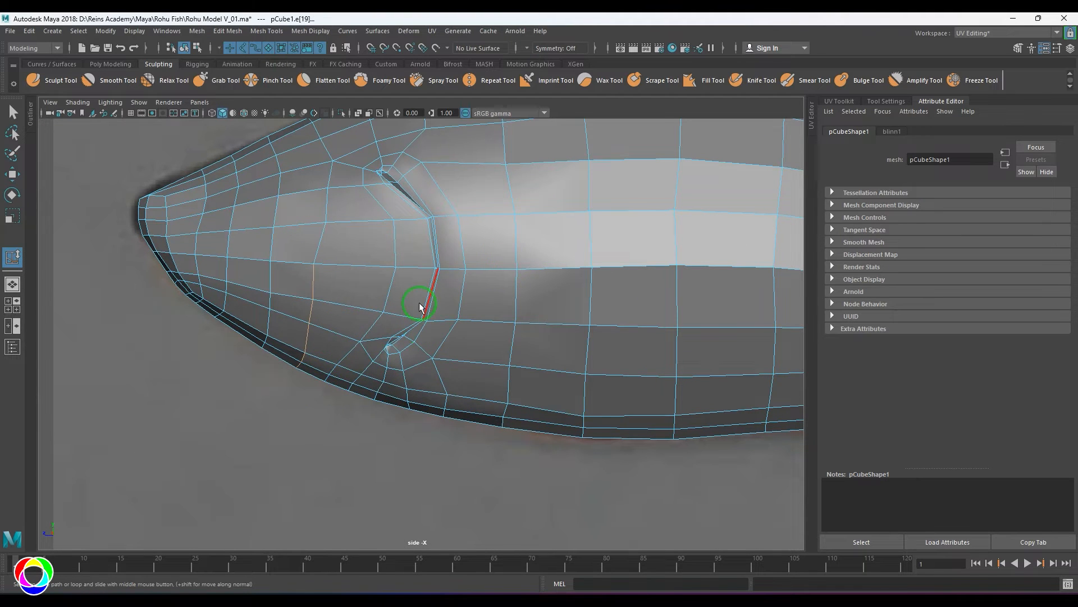
pyautogui.click(334, 335)
pyautogui.keyDown('shift'); pyautogui.moveTo(363, 278); pyautogui.dragTo(365, 296, button='right'); pyautogui.keyUp('shift')
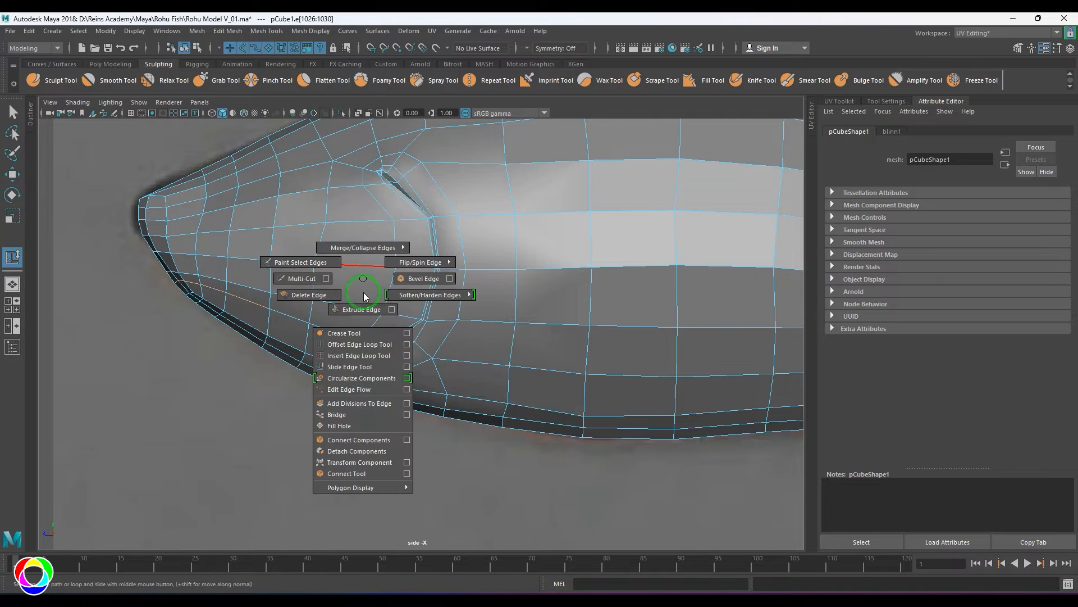
pyautogui.click(370, 368)
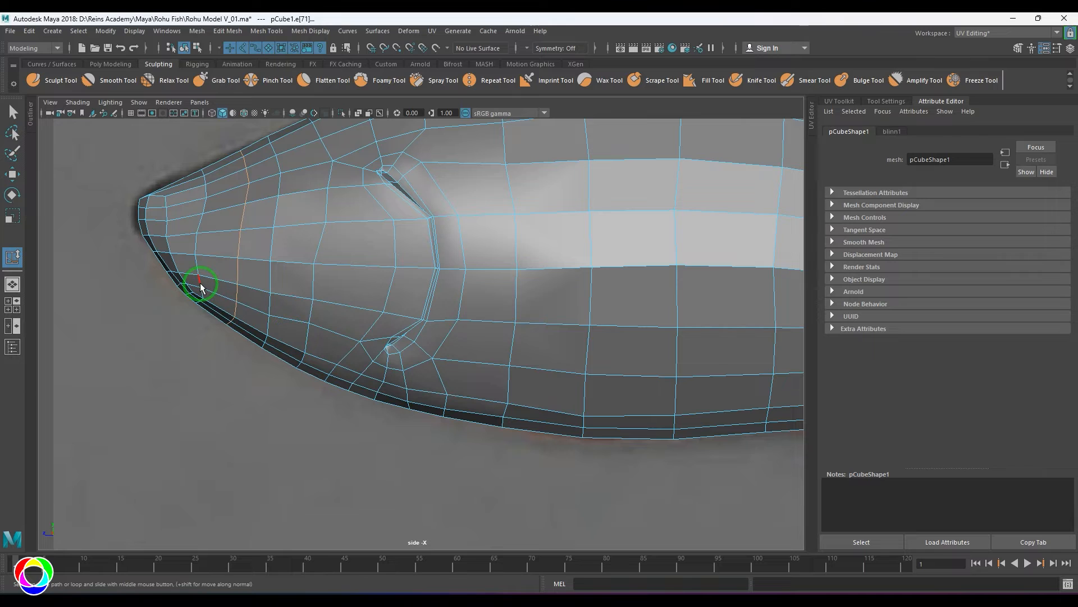
pyautogui.scroll(5, 185, 295)
pyautogui.keyDown('alt'); pyautogui.moveTo(111, 305); pyautogui.dragTo(416, 316, button='middle'); pyautogui.keyUp('alt')
pyautogui.scroll(1, 339, 292)
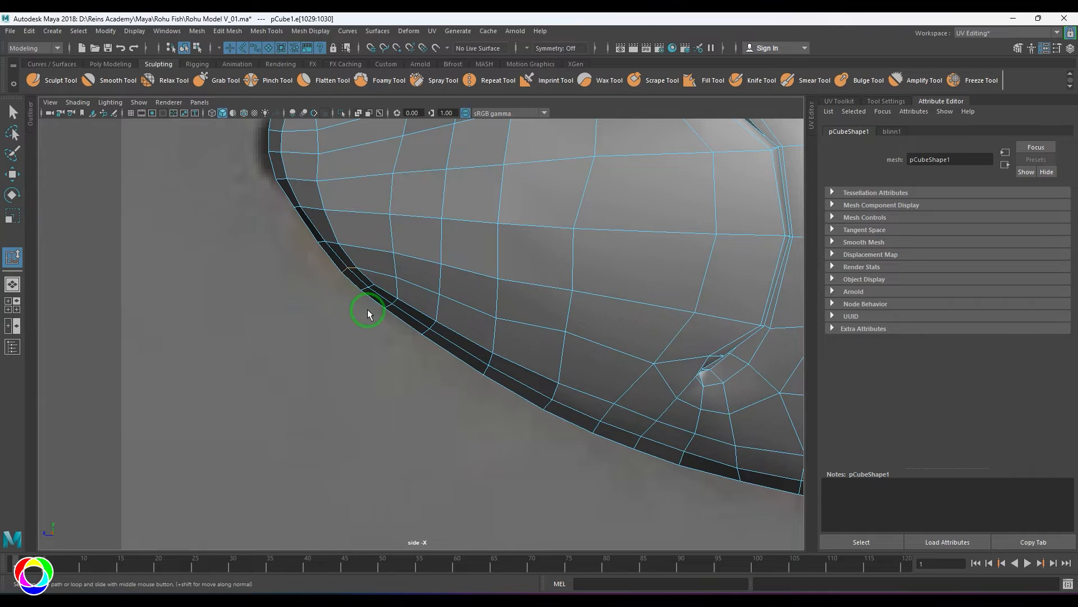
pyautogui.scroll(-5, 366, 308)
# Return to object mode and harden the edges of the fish body half in the perspective view
pyautogui.press('w')
pyautogui.rightClick(409, 373)
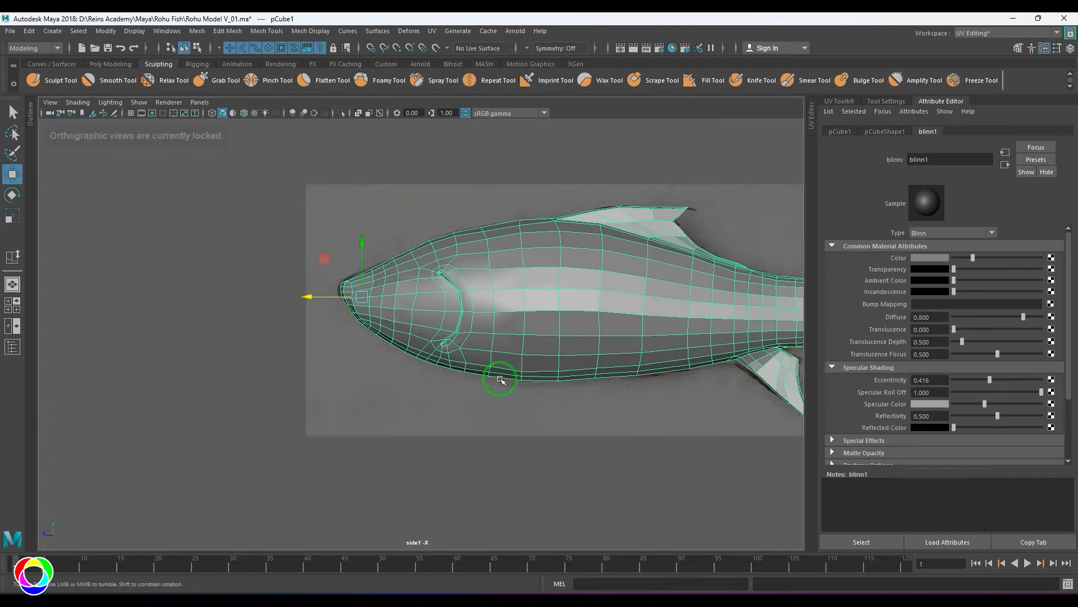
pyautogui.press('space')
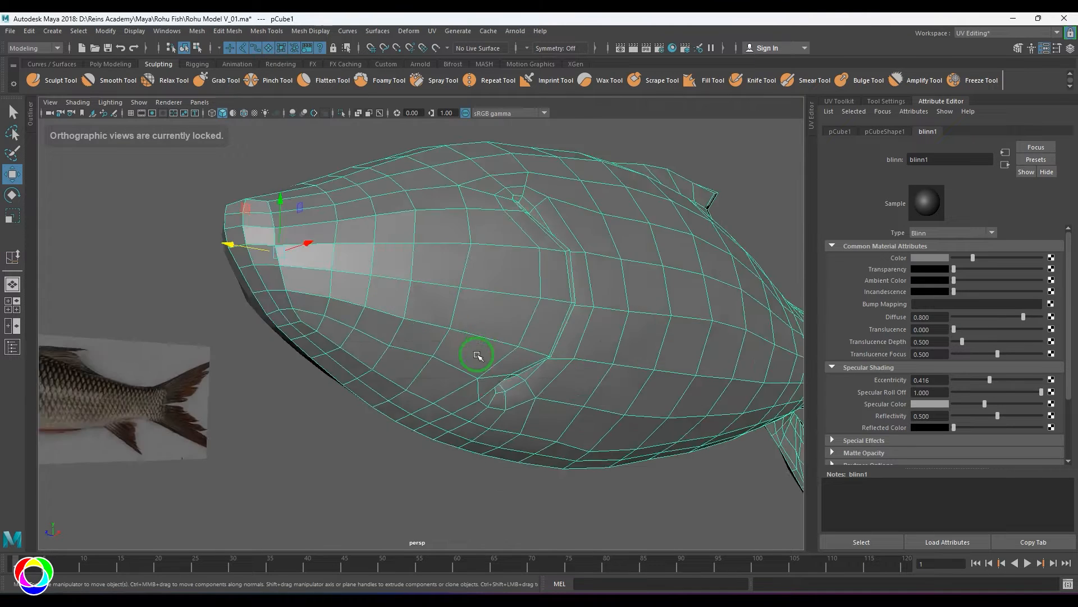
pyautogui.keyDown('alt'); pyautogui.moveTo(477, 355); pyautogui.dragTo(480, 271); pyautogui.keyUp('alt')
pyautogui.keyDown('shift'); pyautogui.moveTo(480, 271); pyautogui.dragTo(552, 302, button='right'); pyautogui.keyUp('shift')
pyautogui.click(628, 452)
pyautogui.scroll(-4, 628, 453)
pyautogui.keyDown('alt'); pyautogui.moveTo(621, 275); pyautogui.dragTo(592, 335); pyautogui.keyUp('alt')
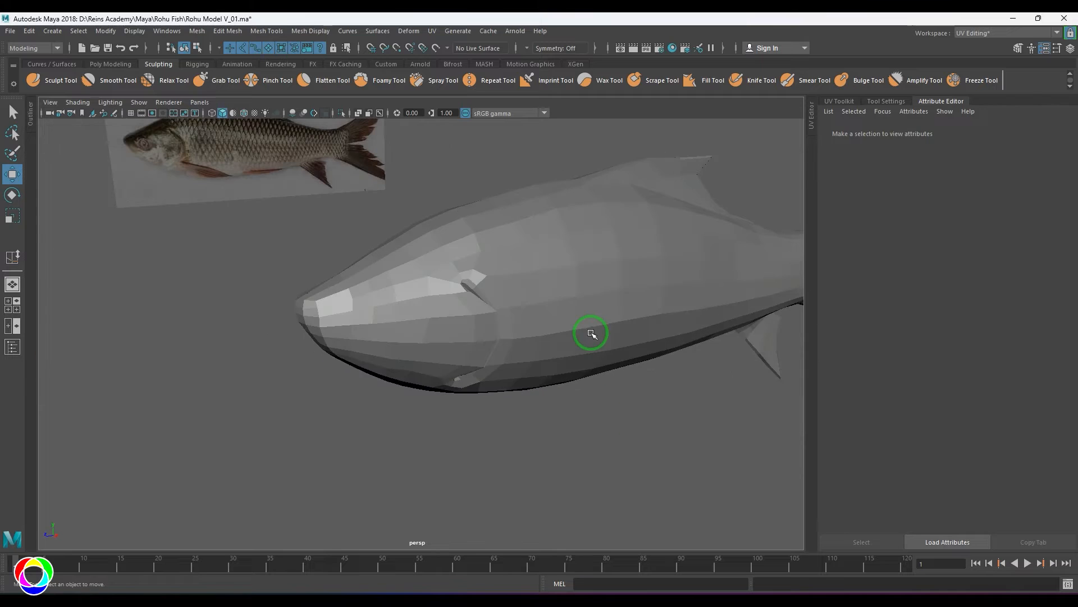
# Preview the fish body half smoothed, inspect the head around the gill slit, and return to the unsmoothed display
pyautogui.click(592, 335)
pyautogui.press('3')
pyautogui.click(602, 426)
pyautogui.keyDown('alt'); pyautogui.moveTo(602, 427); pyautogui.dragTo(508, 346); pyautogui.keyUp('alt')
pyautogui.scroll(5, 491, 390)
pyautogui.click(467, 388)
pyautogui.press('1')
# Adjust the vertices around the gill slit's upper end along their normals to even out the surface there
pyautogui.scroll(3, 508, 347)
pyautogui.keyDown('alt'); pyautogui.moveTo(508, 347); pyautogui.dragTo(364, 383, button='middle'); pyautogui.keyUp('alt')
pyautogui.keyDown('alt'); pyautogui.moveTo(364, 383); pyautogui.dragTo(383, 347); pyautogui.keyUp('alt')
pyautogui.moveTo(382, 347); pyautogui.dragTo(340, 344, button='right')
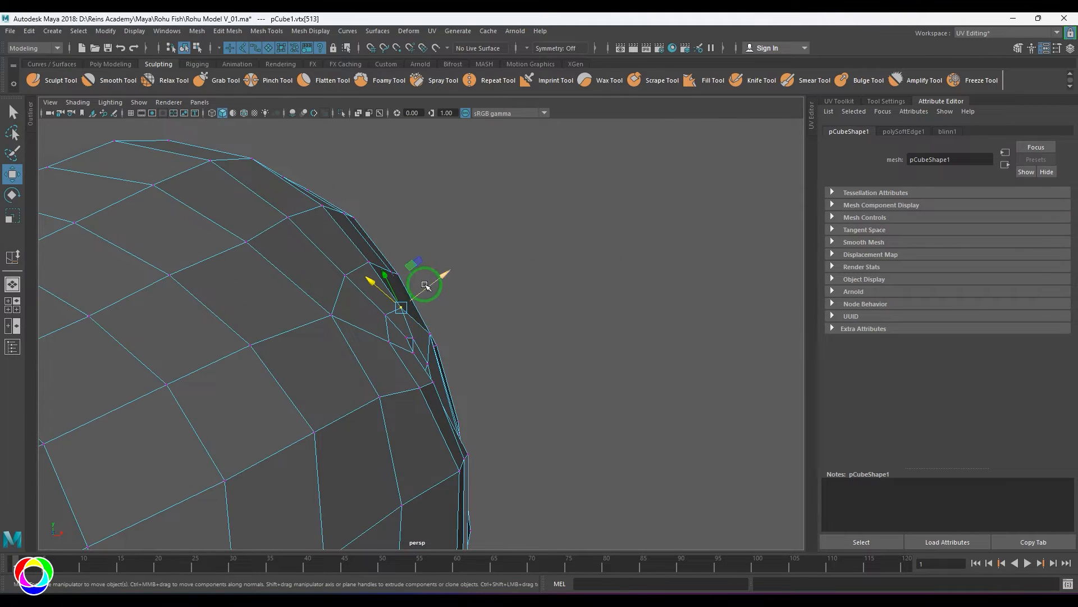
pyautogui.moveTo(425, 285); pyautogui.dragTo(428, 284)
pyautogui.press('w')
pyautogui.click(532, 291)
pyautogui.click(386, 315)
pyautogui.click(434, 290)
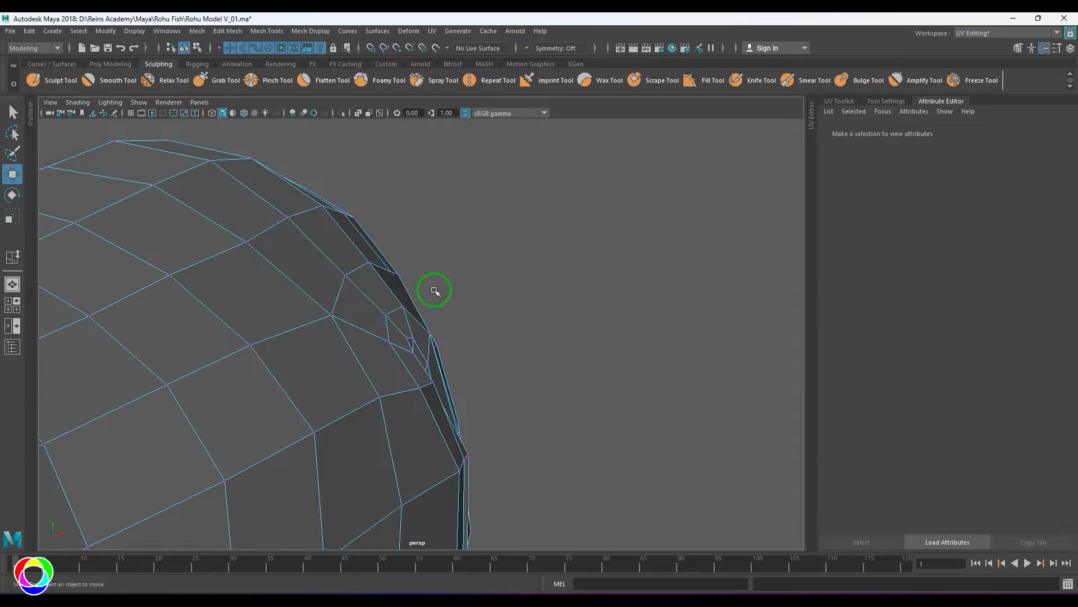
pyautogui.click(403, 308)
pyautogui.keyDown('alt'); pyautogui.moveTo(446, 306); pyautogui.dragTo(433, 401); pyautogui.keyUp('alt')
pyautogui.click(379, 417)
pyautogui.keyDown('alt'); pyautogui.moveTo(446, 441); pyautogui.dragTo(399, 445); pyautogui.keyUp('alt')
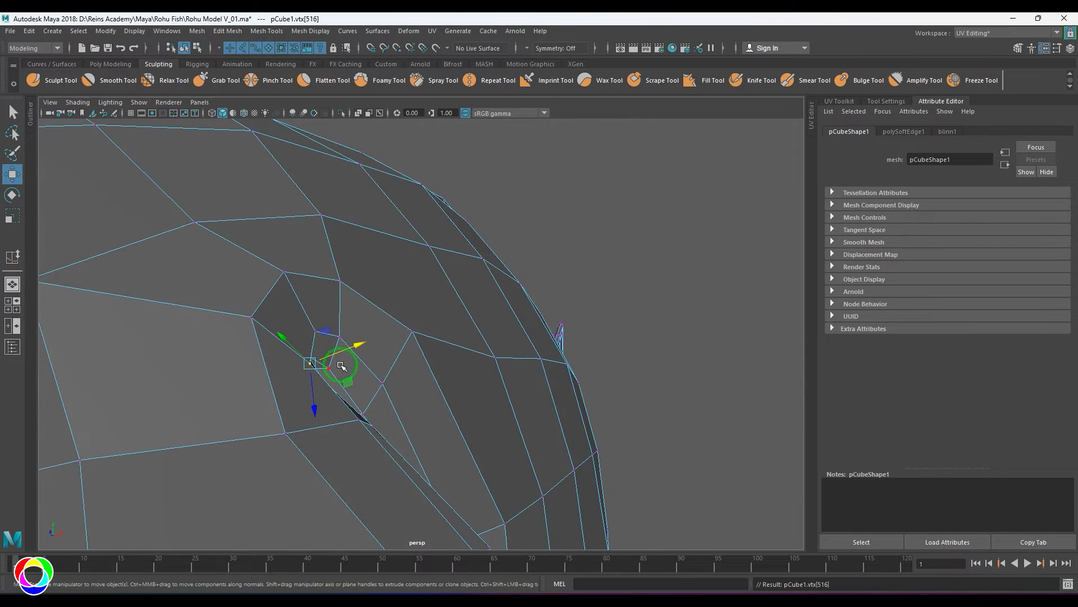
# Reposition the vertices above and in front of the gill slit's upper end to round out the side of the head
pyautogui.keyDown('alt'); pyautogui.moveTo(349, 353); pyautogui.dragTo(353, 301); pyautogui.keyUp('alt')
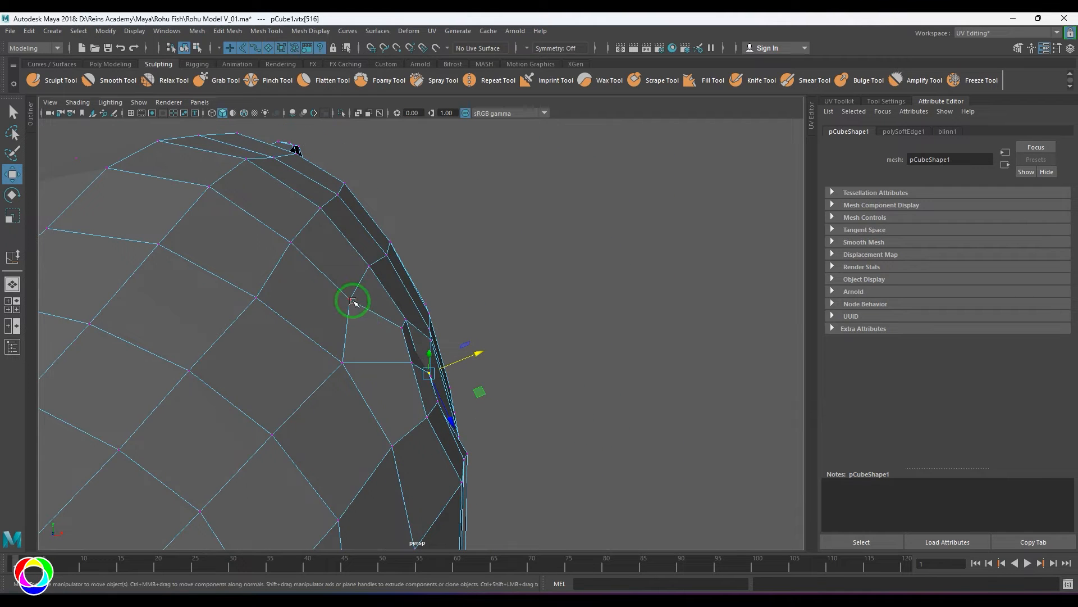
pyautogui.moveTo(378, 267); pyautogui.dragTo(409, 244)
pyautogui.click(369, 265)
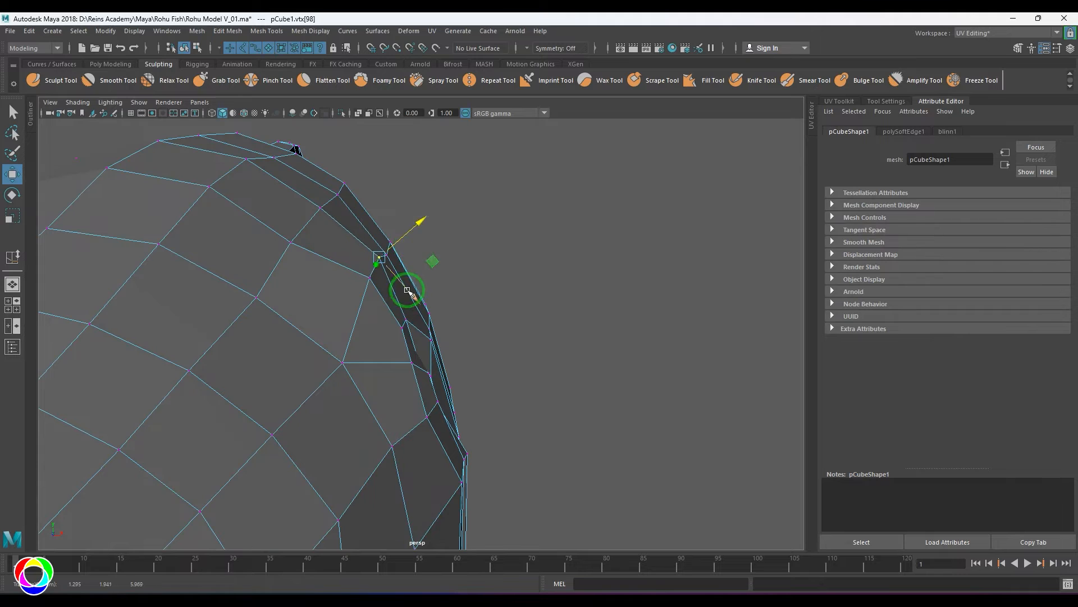
pyautogui.moveTo(408, 290); pyautogui.dragTo(411, 293)
pyautogui.click(387, 256)
pyautogui.moveTo(416, 247); pyautogui.dragTo(424, 236)
pyautogui.click(432, 341)
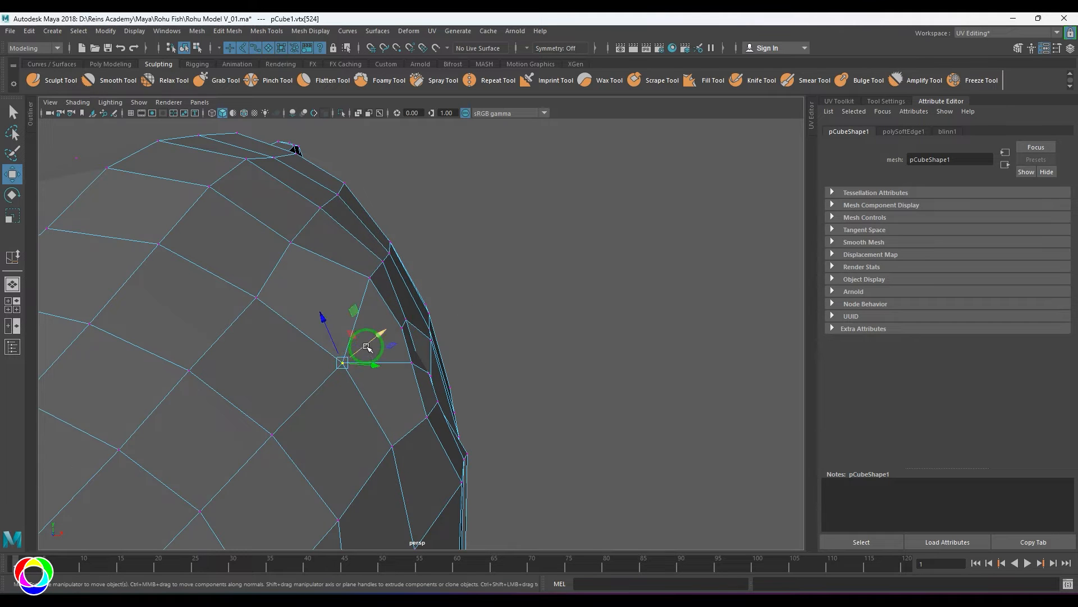
pyautogui.moveTo(366, 347); pyautogui.dragTo(382, 336)
pyautogui.click(392, 447)
pyautogui.moveTo(424, 438); pyautogui.dragTo(436, 435)
pyautogui.keyDown('alt'); pyautogui.moveTo(437, 427); pyautogui.dragTo(359, 420); pyautogui.keyUp('alt')
# Examine the upper gill area in smoothed display and switch the body half back to unsmoothed display
pyautogui.click(417, 469)
pyautogui.click(421, 401)
pyautogui.press('3')
pyautogui.moveTo(361, 393); pyautogui.dragTo(427, 337, button='right')
pyautogui.click(500, 481)
pyautogui.keyDown('alt'); pyautogui.moveTo(489, 455); pyautogui.dragTo(414, 413); pyautogui.keyUp('alt')
pyautogui.scroll(3, 450, 438)
pyautogui.keyDown('alt'); pyautogui.moveTo(414, 414); pyautogui.dragTo(458, 474, button='middle'); pyautogui.keyUp('alt')
pyautogui.click(373, 324)
pyautogui.press('1')
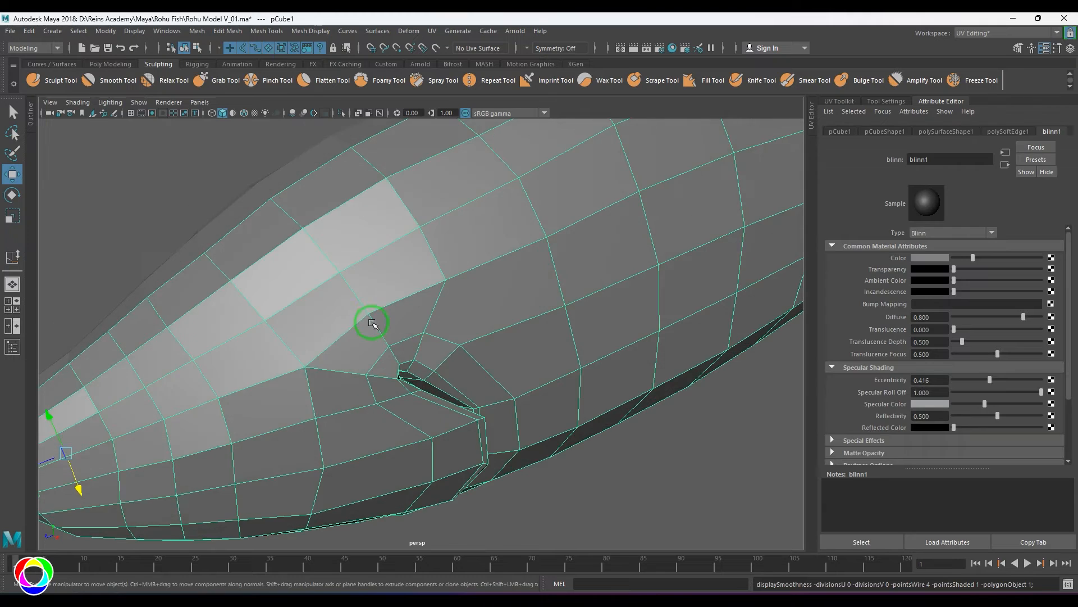
# Switch the body half to vertex editing and pull vertices on the upper side of the head outward along their normals
pyautogui.keyDown('alt'); pyautogui.moveTo(372, 323); pyautogui.dragTo(433, 287); pyautogui.keyUp('alt')
pyautogui.moveTo(432, 283); pyautogui.dragTo(404, 220, button='right')
pyautogui.click(412, 212)
pyautogui.keyDown('alt'); pyautogui.moveTo(412, 212); pyautogui.dragTo(438, 227); pyautogui.keyUp('alt')
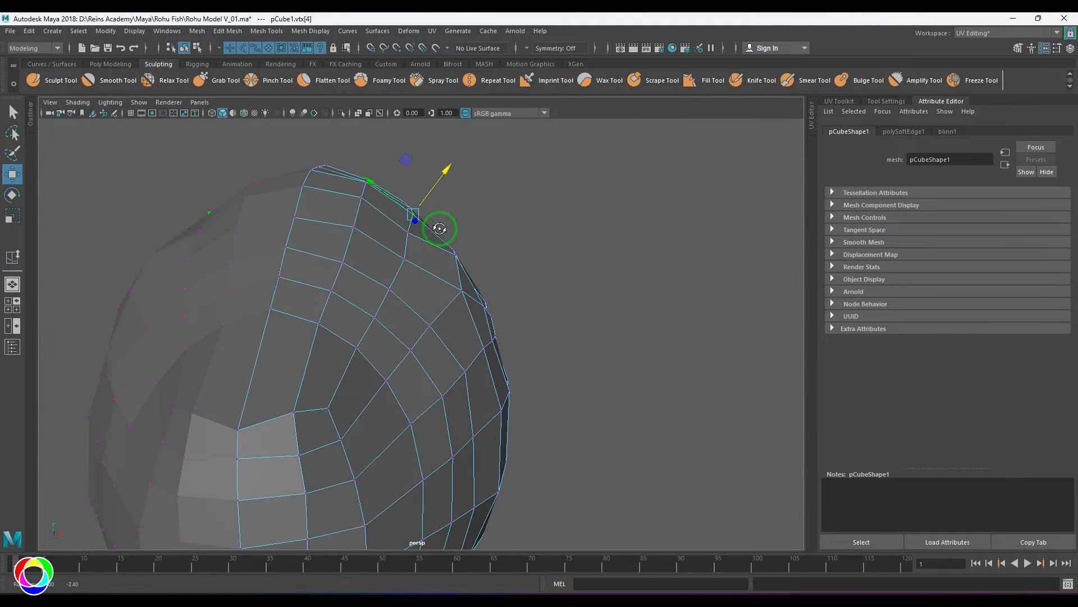
pyautogui.moveTo(436, 187)
pyautogui.mouseDown()
pyautogui.moveTo(446, 180)
pyautogui.moveTo(428, 205)
pyautogui.moveTo(442, 190)
pyautogui.mouseUp()
pyautogui.click(404, 259)
pyautogui.moveTo(428, 229); pyautogui.dragTo(436, 219)
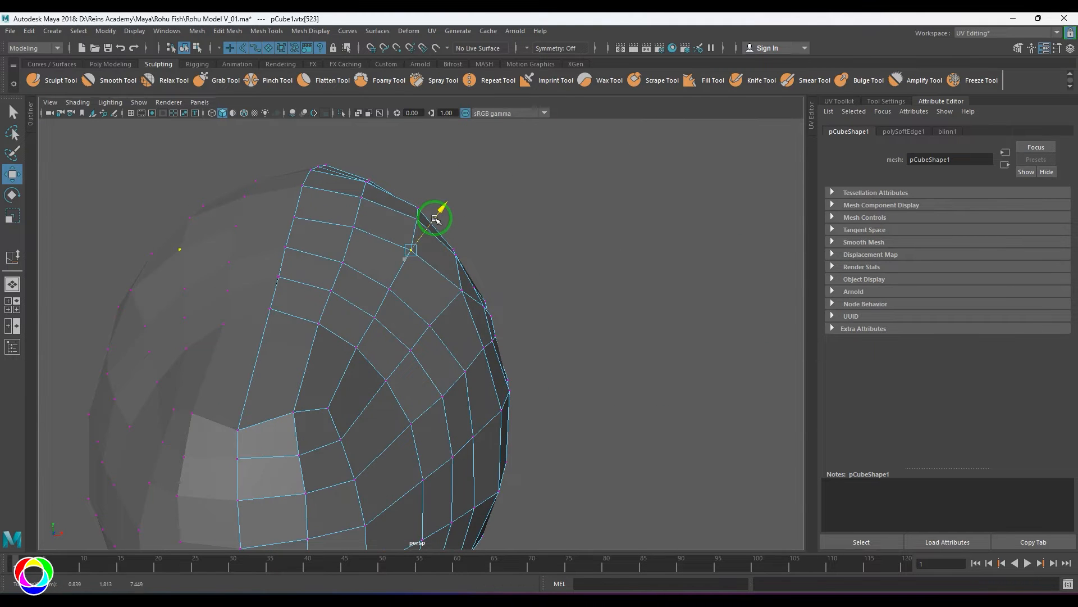
# Move the vertices along the head's upper outline outward to round its profile as seen from the front
pyautogui.click(354, 226)
pyautogui.click(362, 198)
pyautogui.moveTo(369, 183); pyautogui.dragTo(372, 154)
pyautogui.click(367, 181)
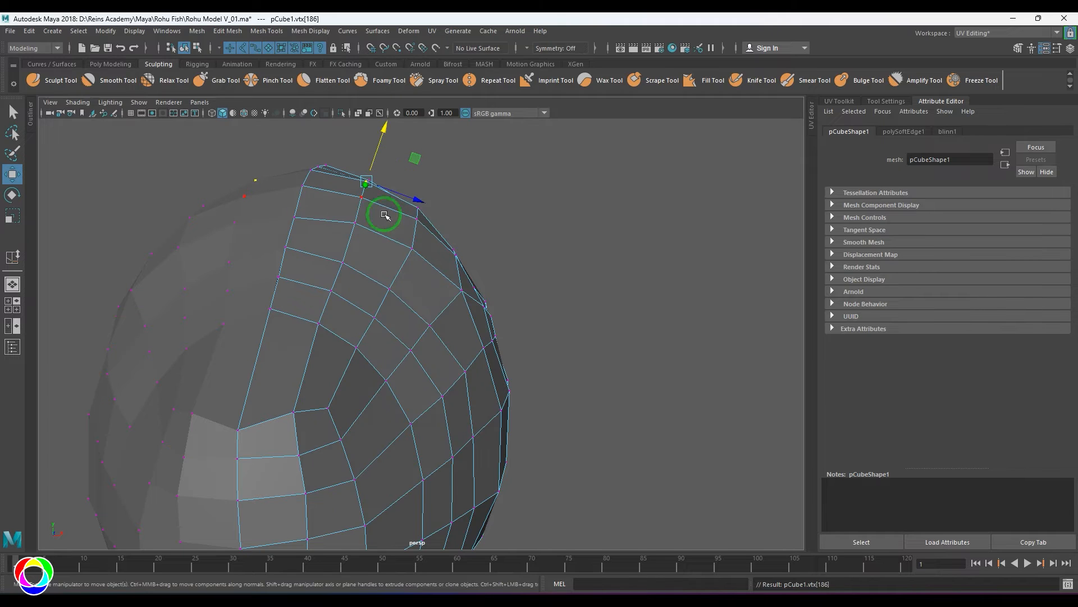
pyautogui.keyDown('alt'); pyautogui.moveTo(384, 214); pyautogui.dragTo(390, 241); pyautogui.keyUp('alt')
pyautogui.click(370, 171)
pyautogui.moveTo(384, 141); pyautogui.dragTo(386, 135)
pyautogui.click(414, 197)
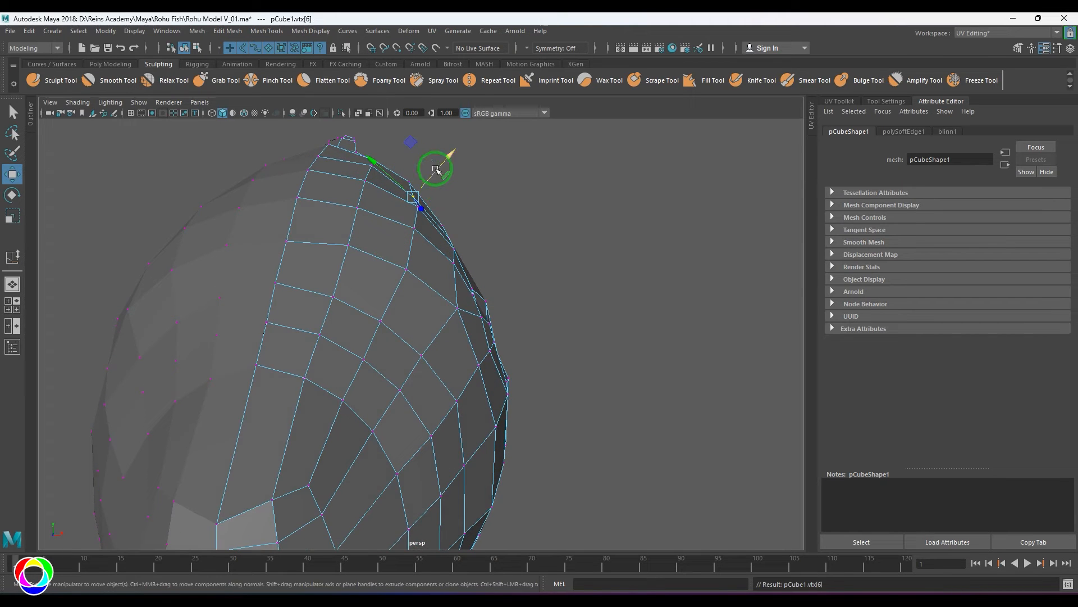
pyautogui.moveTo(436, 170); pyautogui.dragTo(438, 166)
pyautogui.click(445, 228)
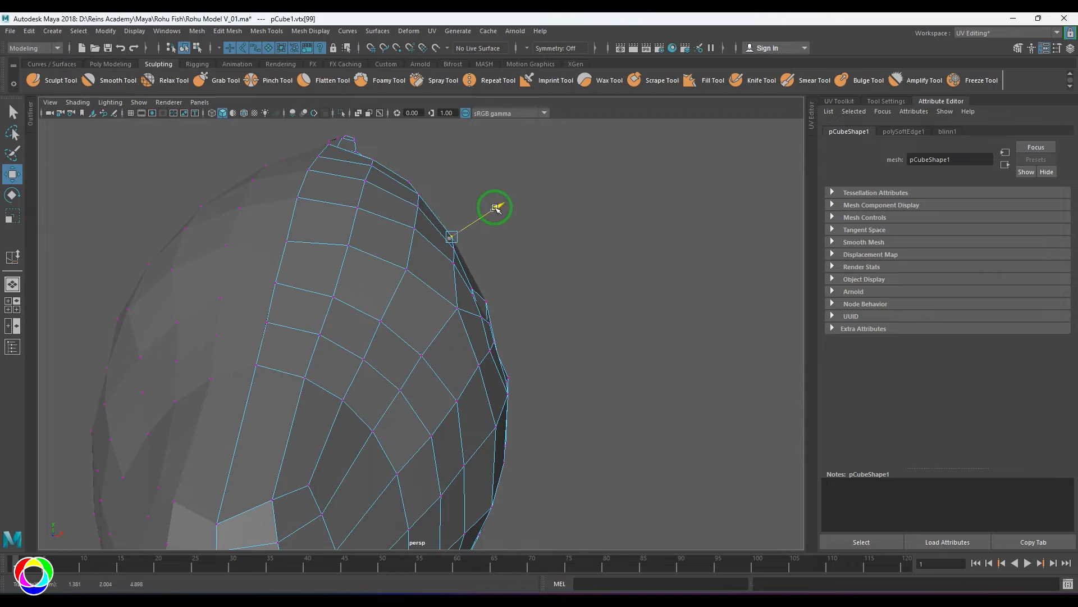
# Raise the centreline vertices on top of the head to even out the curve toward the back
pyautogui.click(322, 159)
pyautogui.keyDown('alt'); pyautogui.moveTo(387, 218); pyautogui.dragTo(413, 322); pyautogui.keyUp('alt')
pyautogui.moveTo(433, 253); pyautogui.dragTo(344, 251)
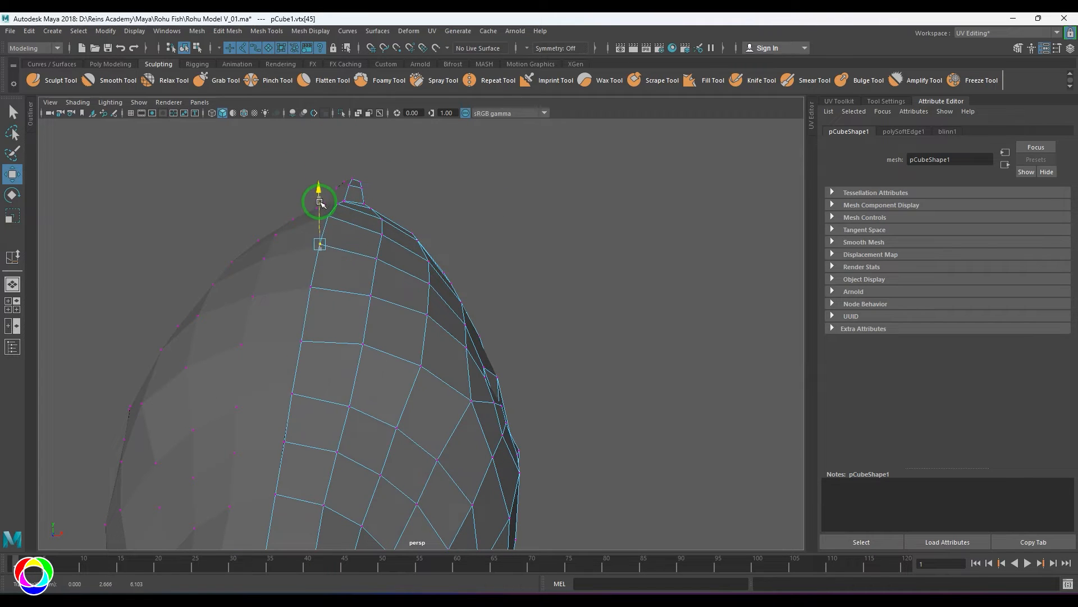
pyautogui.click(376, 260)
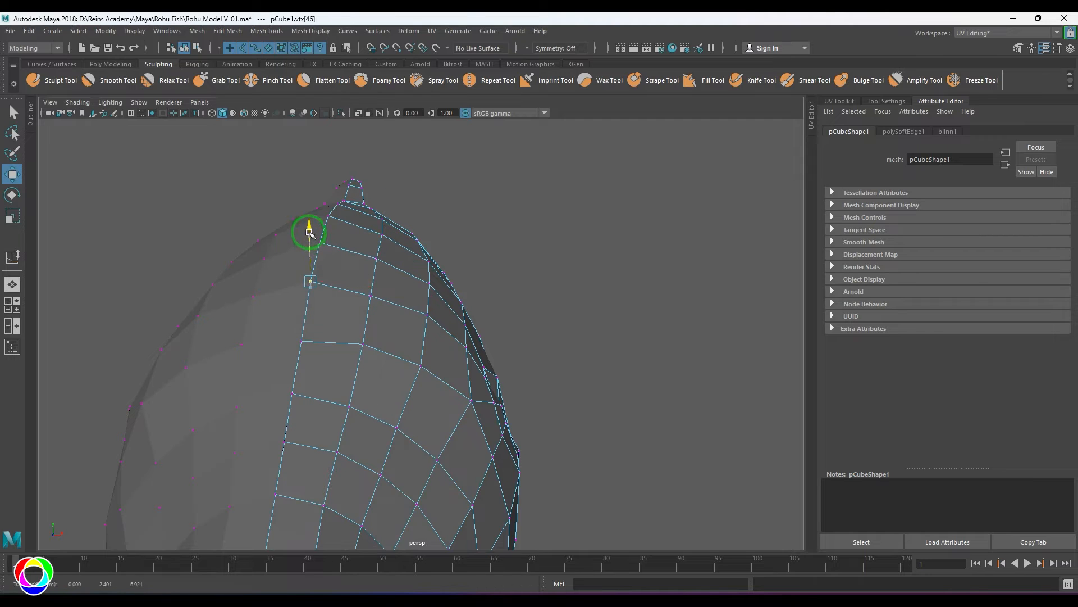
pyautogui.click(301, 341)
pyautogui.click(422, 366)
pyautogui.scroll(-3, 400, 339)
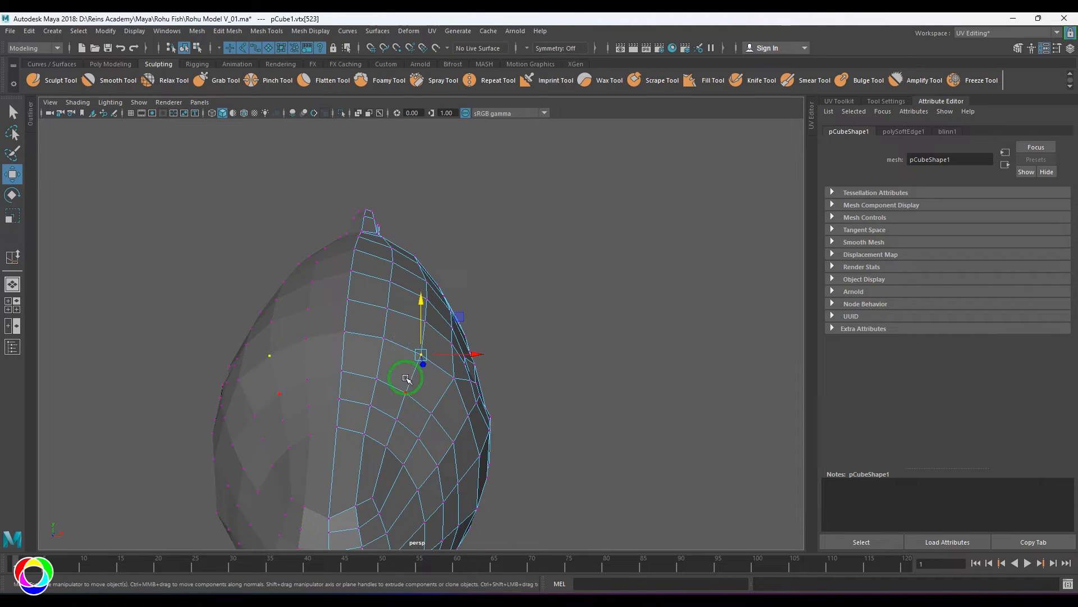
# Adjust the forehead's centreline vertices vertically, undoing an unwanted move, to round the upper head toward the snout
pyautogui.keyDown('alt'); pyautogui.moveTo(407, 378); pyautogui.dragTo(399, 356); pyautogui.keyUp('alt')
pyautogui.scroll(1, 396, 337)
pyautogui.click(345, 268)
pyautogui.moveTo(383, 258); pyautogui.dragTo(344, 229)
pyautogui.click(346, 241)
pyautogui.hotkey('ctrl', 'z')
pyautogui.press('Down')
pyautogui.press('Down')
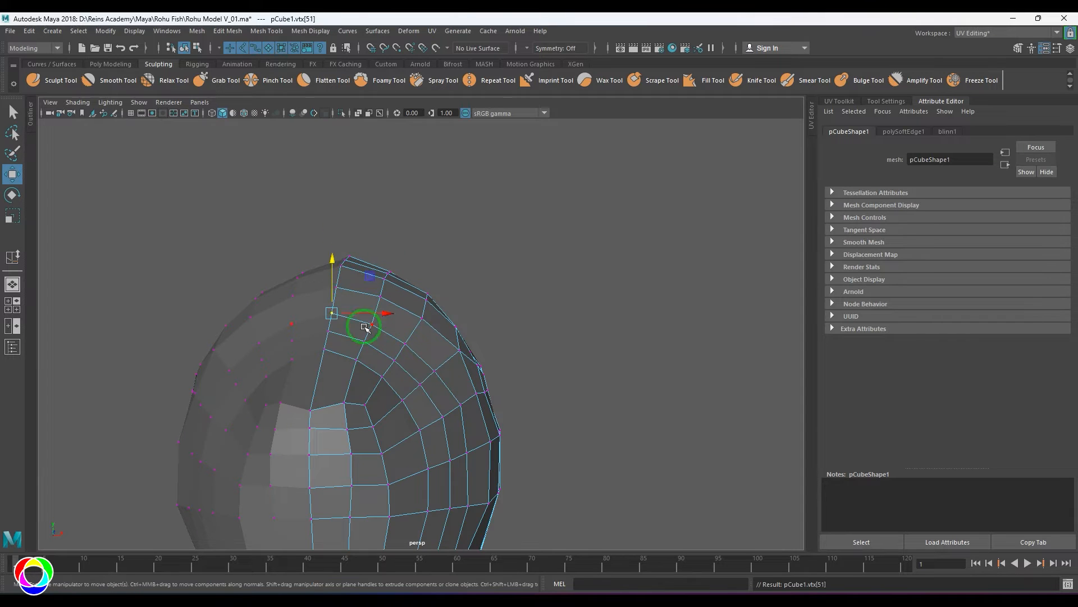
pyautogui.moveTo(332, 287); pyautogui.dragTo(372, 276)
# Push vertices on the side of the head outward one by one, working from the forehead down to the cheek
pyautogui.press('Right')
pyautogui.press('Right')
pyautogui.moveTo(443, 307); pyautogui.dragTo(481, 331)
pyautogui.press('Right')
pyautogui.press('Right')
pyautogui.moveTo(496, 369); pyautogui.dragTo(500, 365)
pyautogui.press('Down')
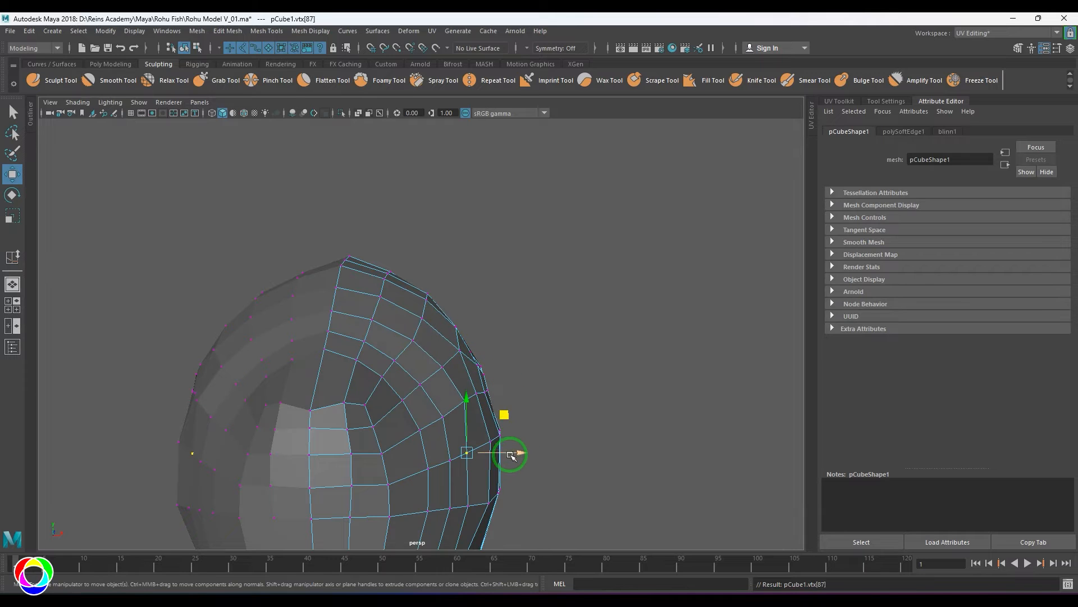
pyautogui.moveTo(512, 453); pyautogui.dragTo(518, 453)
pyautogui.press('Down')
pyautogui.moveTo(526, 505); pyautogui.dragTo(492, 432)
# Adjust the vertices under the chin along their normals and shift the neighbouring centreline vertex to round the lower jaw
pyautogui.click(463, 414)
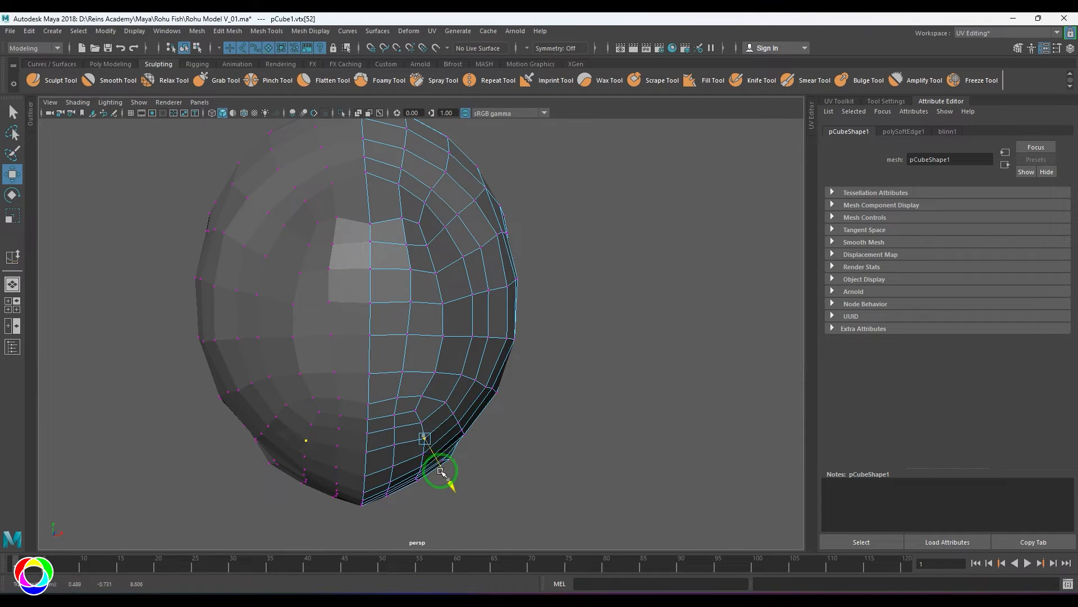
pyautogui.click(404, 482)
pyautogui.moveTo(404, 483); pyautogui.dragTo(409, 482)
pyautogui.press('Up')
pyautogui.press('Up')
pyautogui.click(416, 465)
pyautogui.click(416, 465)
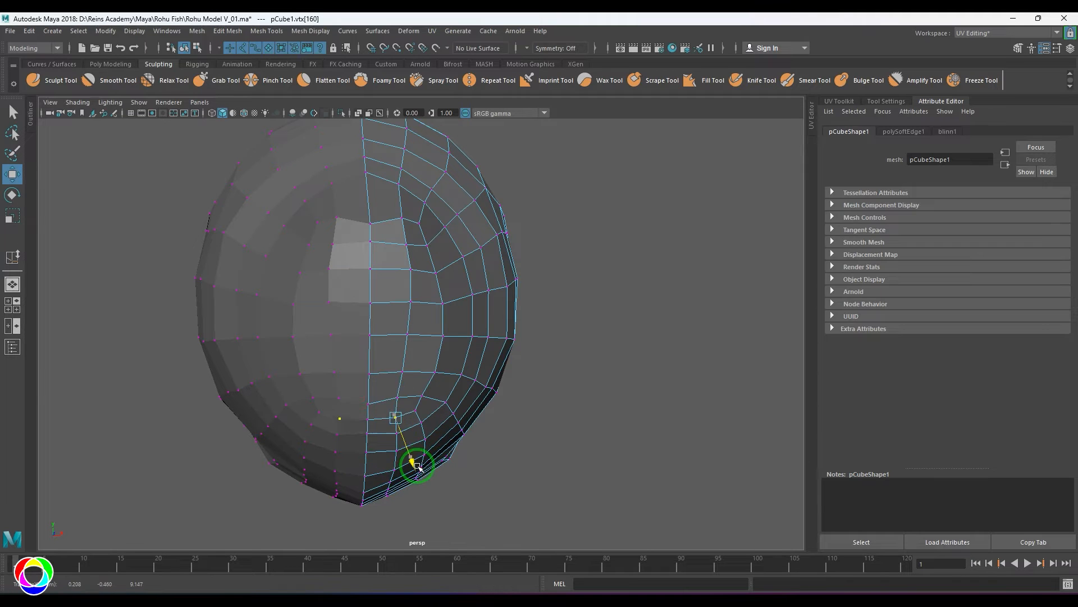
pyautogui.keyDown('ctrl'); pyautogui.moveTo(463, 444); pyautogui.dragTo(462, 444, button='middle'); pyautogui.keyUp('ctrl')
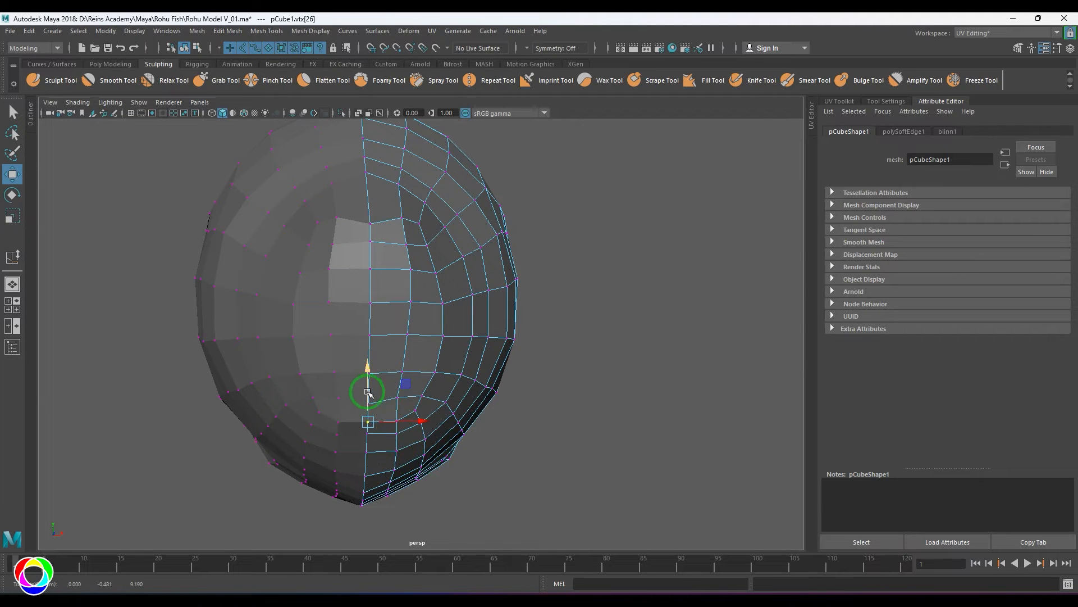
# Reposition the vertices in the rows beneath the lower jaw to even out their spacing
pyautogui.click(415, 411)
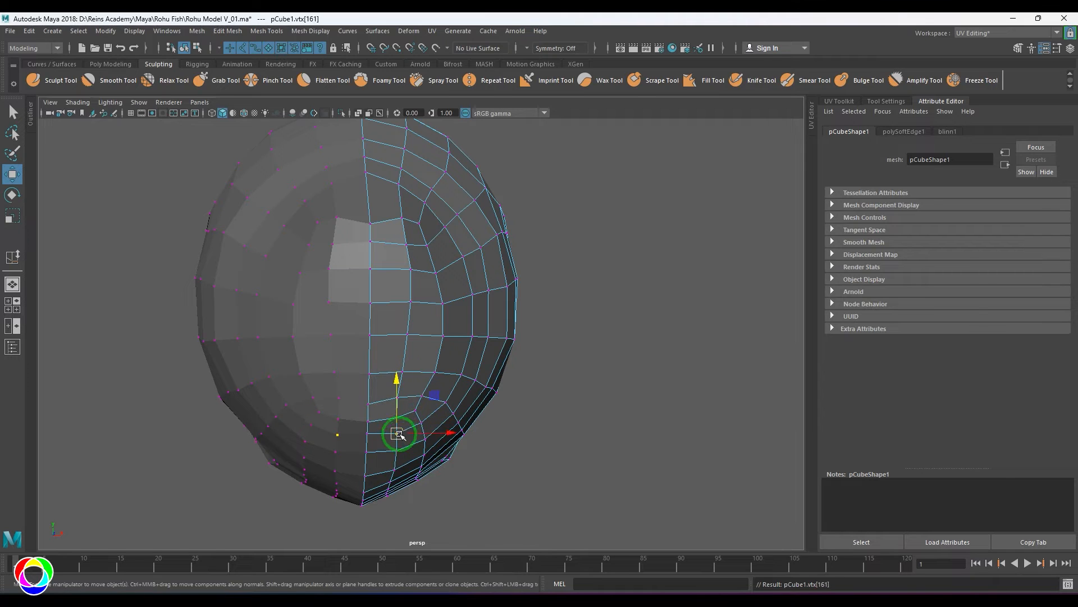
pyautogui.click(423, 425)
pyautogui.moveTo(398, 433); pyautogui.dragTo(394, 465)
pyautogui.click(424, 440)
pyautogui.click(397, 451)
pyautogui.click(395, 469)
# Adjust the centreline vertices above the snout tip vertically and return to object mode
pyautogui.press('F8')
pyautogui.press('F8')
pyautogui.click(370, 223)
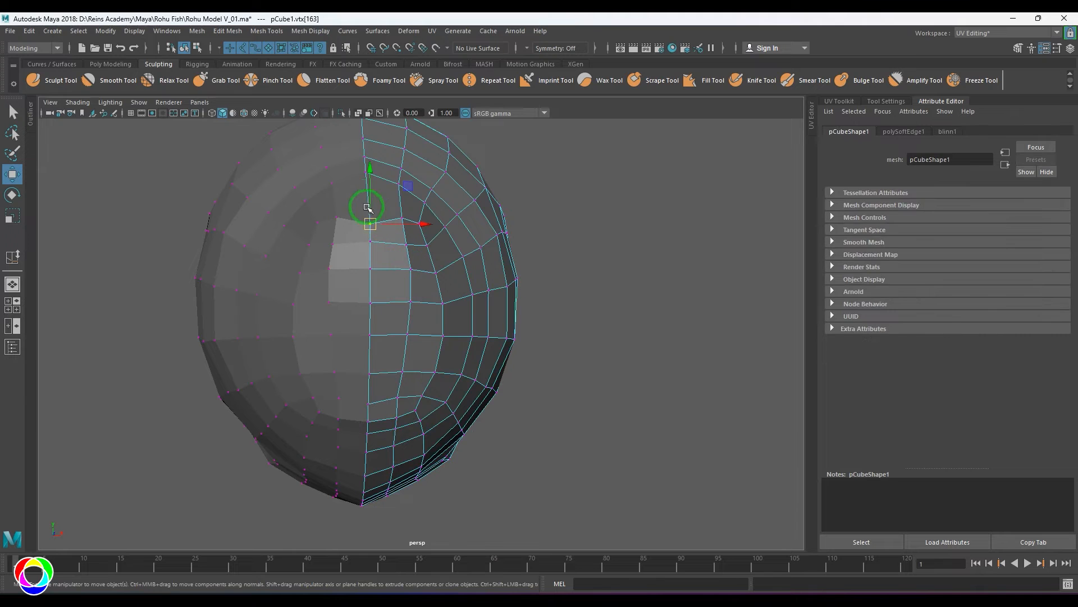
pyautogui.moveTo(365, 153); pyautogui.dragTo(369, 171)
pyautogui.press('F8')
# Inspect the head and snout from several angles and select the smoothed body half
pyautogui.scroll(-3, 445, 317)
pyautogui.keyDown('alt'); pyautogui.moveTo(446, 321); pyautogui.dragTo(381, 353); pyautogui.keyUp('alt')
pyautogui.click(635, 450)
pyautogui.keyDown('alt'); pyautogui.moveTo(635, 450); pyautogui.dragTo(544, 377); pyautogui.keyUp('alt')
pyautogui.scroll(5, 544, 377)
pyautogui.click(516, 326)
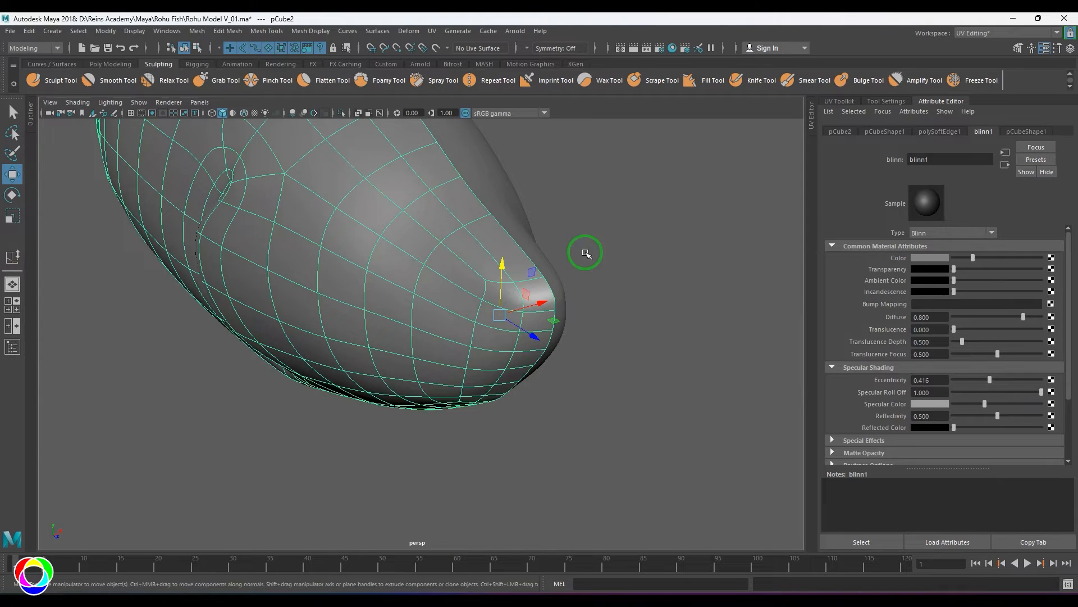
# Show the selected half unsmoothed and relax the snout and head surface with the Smooth sculpting brush
pyautogui.keyDown('shift'); pyautogui.moveTo(520, 186); pyautogui.dragTo(449, 169, button='right'); pyautogui.keyUp('shift')
pyautogui.press('1')
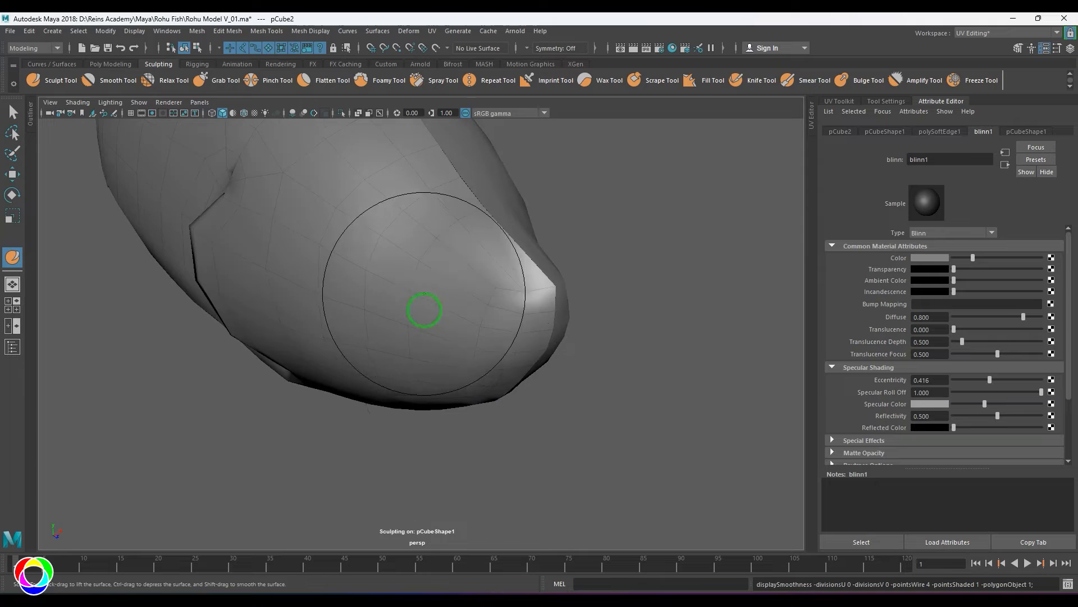
pyautogui.moveTo(484, 300)
pyautogui.keyDown('ctrl'); pyautogui.keyDown('shift'); pyautogui.mouseDown()
pyautogui.moveTo(500, 301)
pyautogui.moveTo(494, 262)
pyautogui.moveTo(453, 482)
pyautogui.moveTo(457, 353)
pyautogui.mouseUp(); pyautogui.keyUp('shift'); pyautogui.keyUp('ctrl')
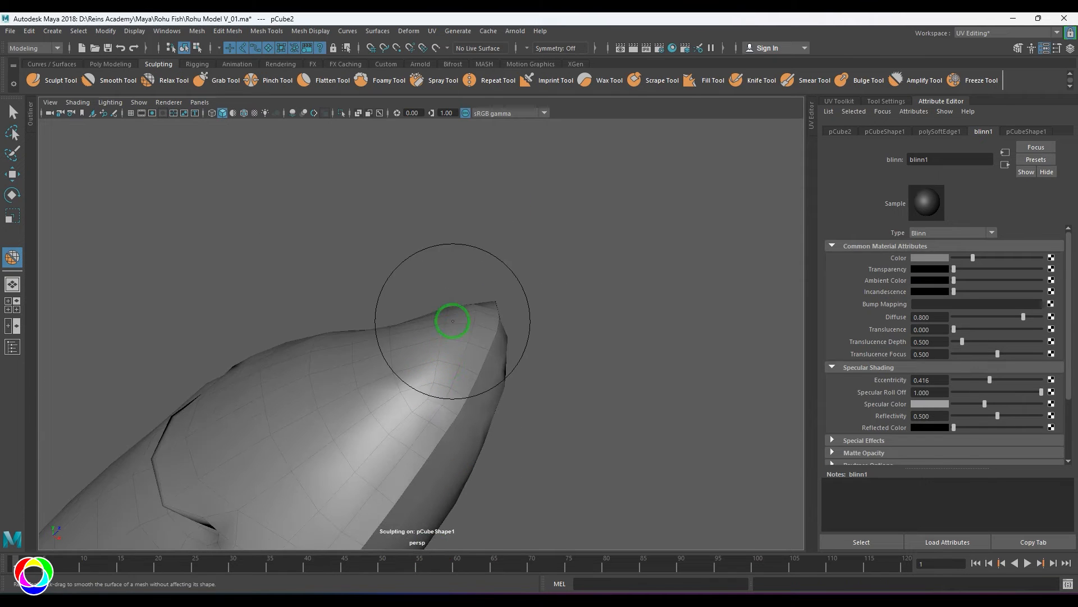
pyautogui.moveTo(463, 316)
pyautogui.keyDown('alt'); pyautogui.mouseDown()
pyautogui.moveTo(403, 448)
pyautogui.moveTo(501, 457)
pyautogui.moveTo(568, 481)
pyautogui.moveTo(497, 440)
pyautogui.moveTo(405, 438)
pyautogui.moveTo(474, 426)
pyautogui.moveTo(425, 347)
pyautogui.mouseUp(); pyautogui.keyUp('alt')
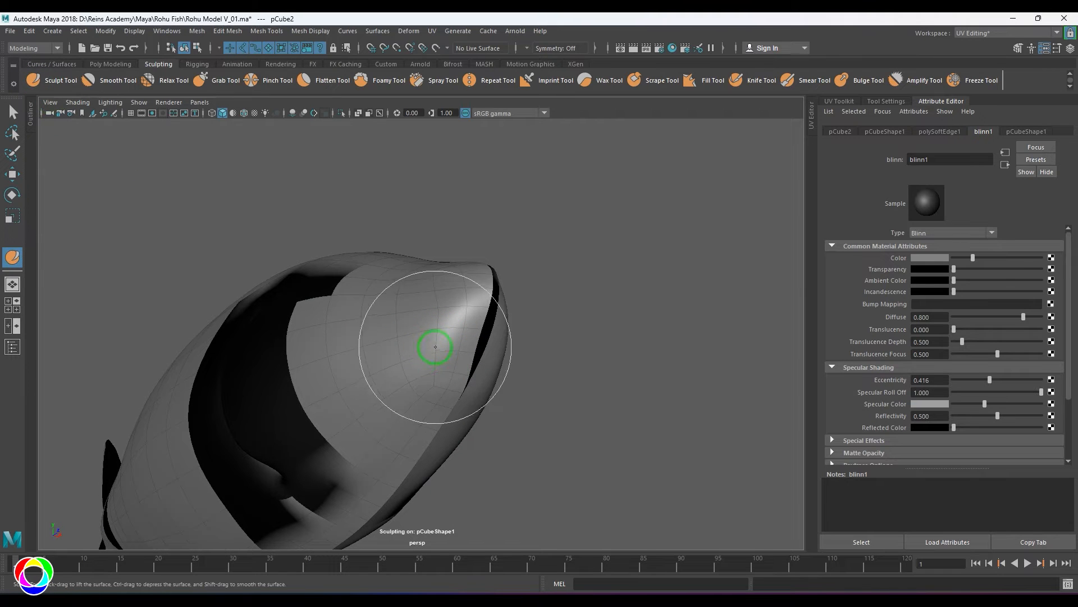
pyautogui.moveTo(433, 329)
pyautogui.keyDown('alt'); pyautogui.mouseDown()
pyautogui.moveTo(453, 354)
pyautogui.moveTo(382, 417)
pyautogui.moveTo(430, 458)
pyautogui.mouseUp(); pyautogui.keyUp('alt')
# Return to the Move tool and snap the snout's upper centreline vertices sideways onto the centre plane with grid snapping
pyautogui.press('w')
pyautogui.keyDown('alt'); pyautogui.moveTo(623, 406); pyautogui.dragTo(530, 342); pyautogui.keyUp('alt')
pyautogui.scroll(10, 531, 341)
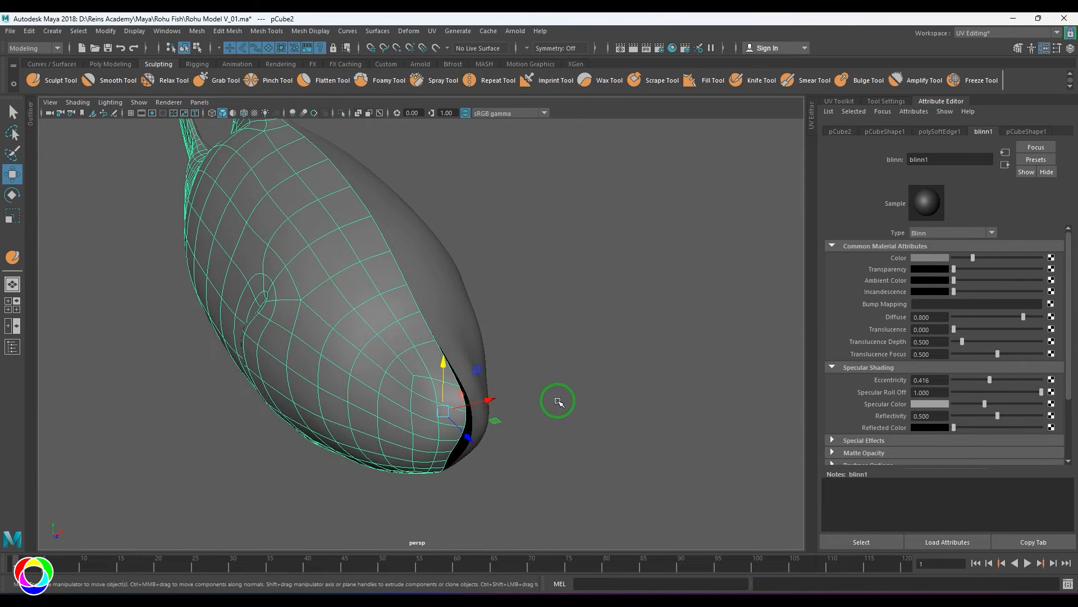
pyautogui.scroll(2, 456, 390)
pyautogui.press('F9')
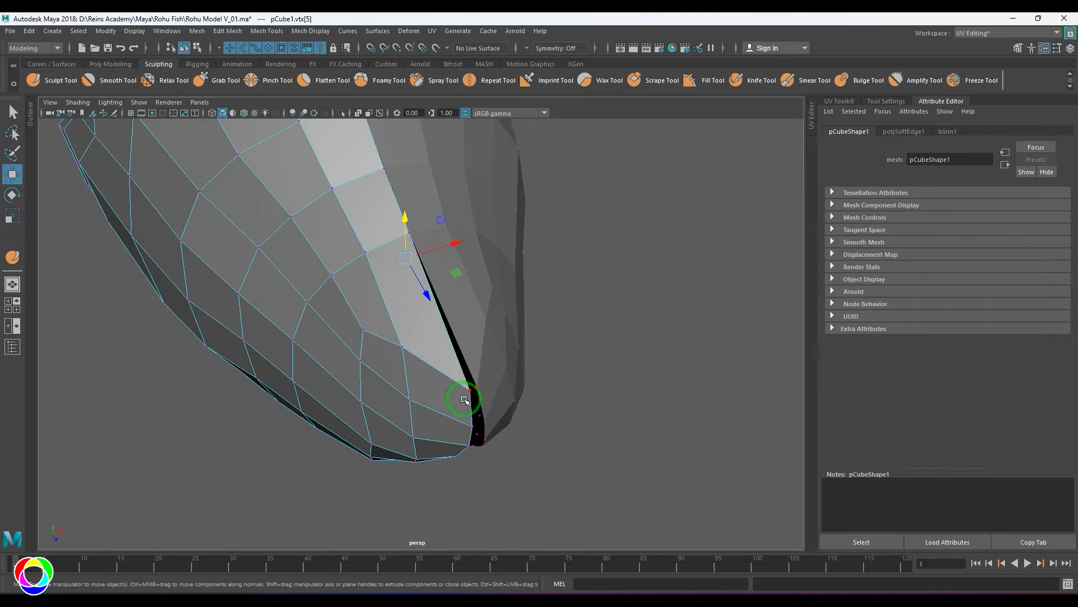
pyautogui.press('x')
pyautogui.moveTo(506, 377); pyautogui.dragTo(510, 376)
pyautogui.click(476, 427)
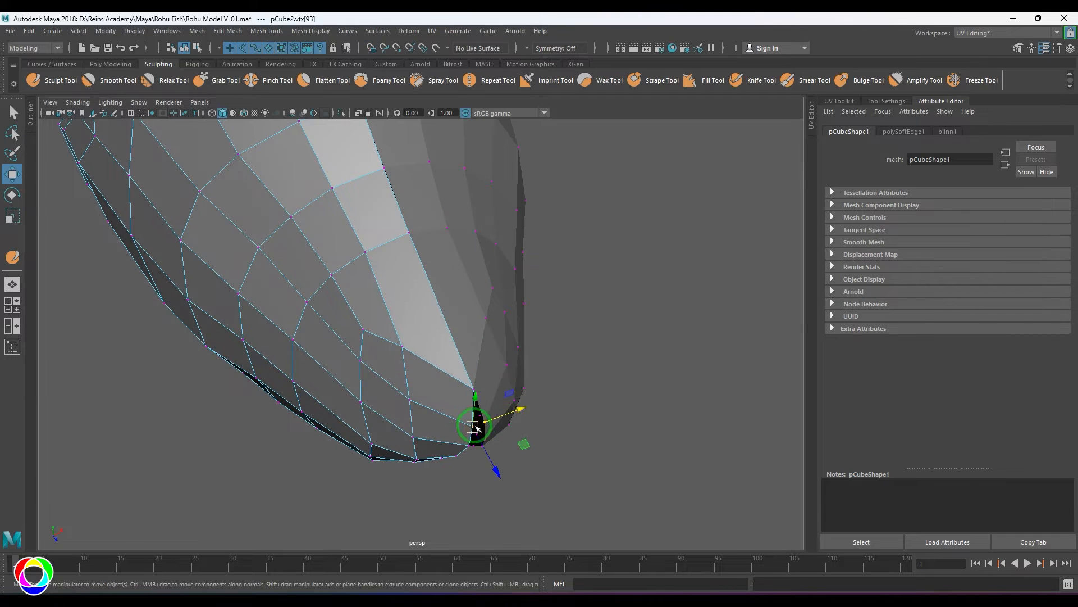
pyautogui.press('x')
pyautogui.click(506, 421)
pyautogui.press('F9')
pyautogui.click(470, 427)
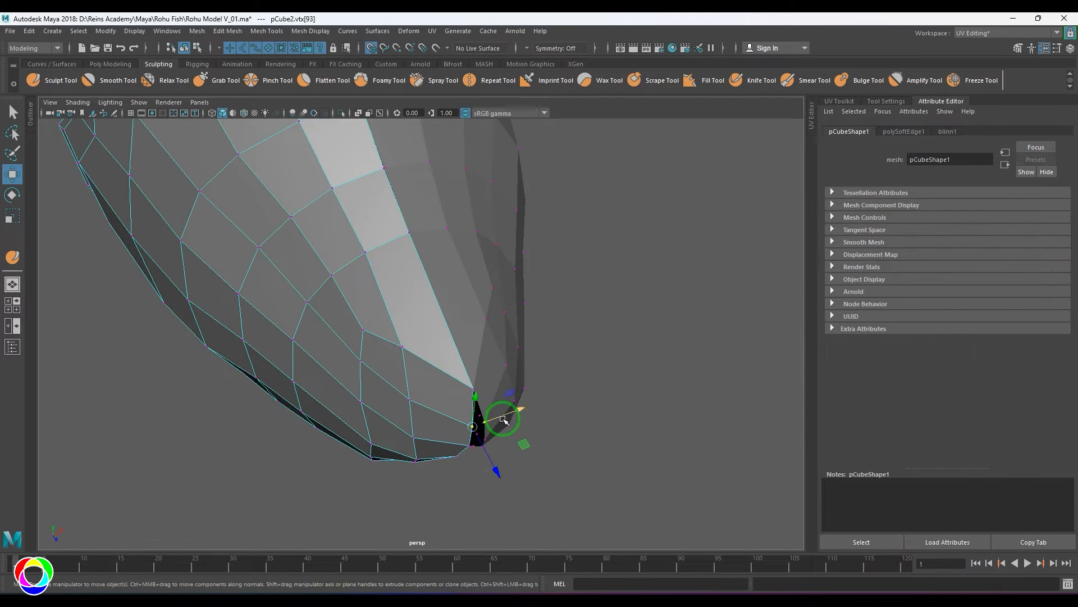
# Snap the remaining centreline vertices of the lower snout and chin onto the centre plane to close the gap
pyautogui.keyDown('alt'); pyautogui.moveTo(504, 418); pyautogui.dragTo(458, 344); pyautogui.keyUp('alt')
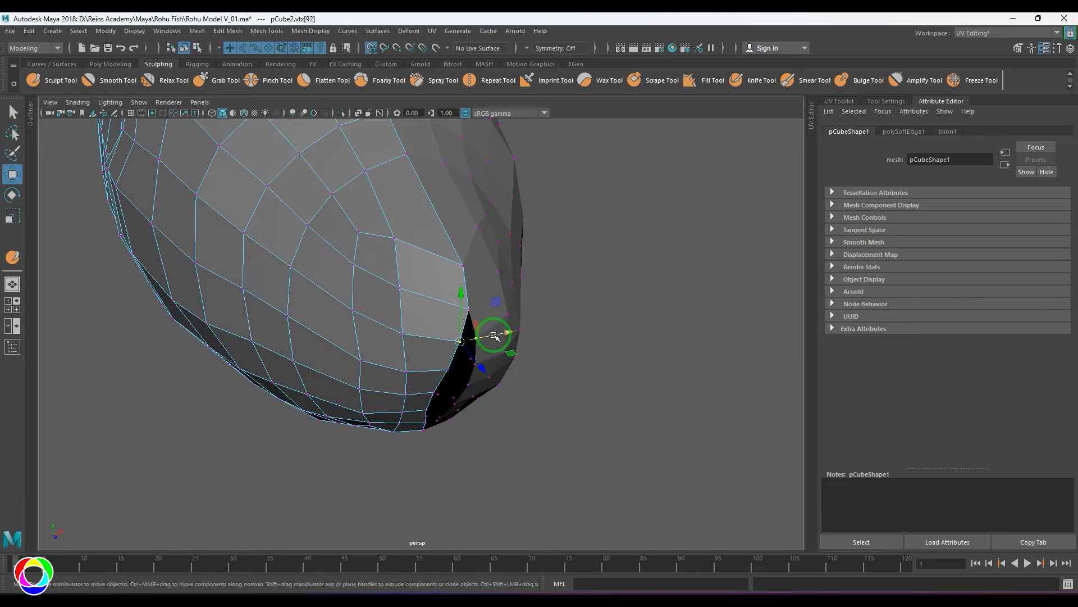
pyautogui.click(461, 368)
pyautogui.click(437, 391)
pyautogui.press('x')
pyautogui.moveTo(482, 384); pyautogui.dragTo(477, 402)
pyautogui.click(427, 409)
pyautogui.press('x')
pyautogui.keyDown('alt'); pyautogui.moveTo(451, 450); pyautogui.dragTo(487, 433); pyautogui.keyUp('alt')
pyautogui.click(443, 385)
pyautogui.click(429, 314)
pyautogui.click(453, 336)
pyautogui.hotkey('ctrl', 'z')
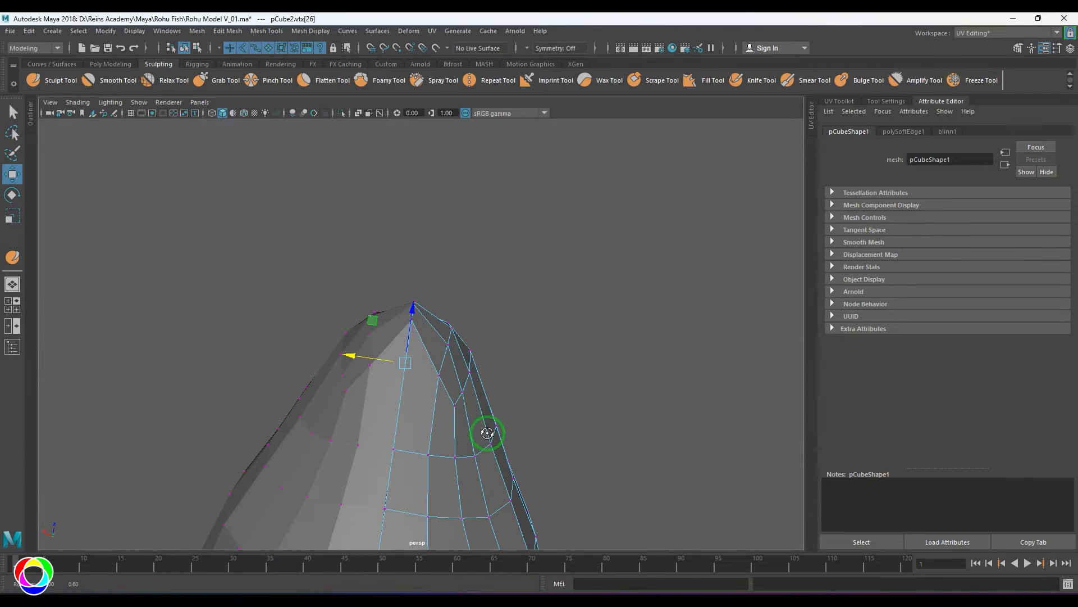
# Preview the half smoothed, leave vertex editing, and examine the snout seam and the head around the gill slit
pyautogui.press('3')
pyautogui.scroll(5, 475, 361)
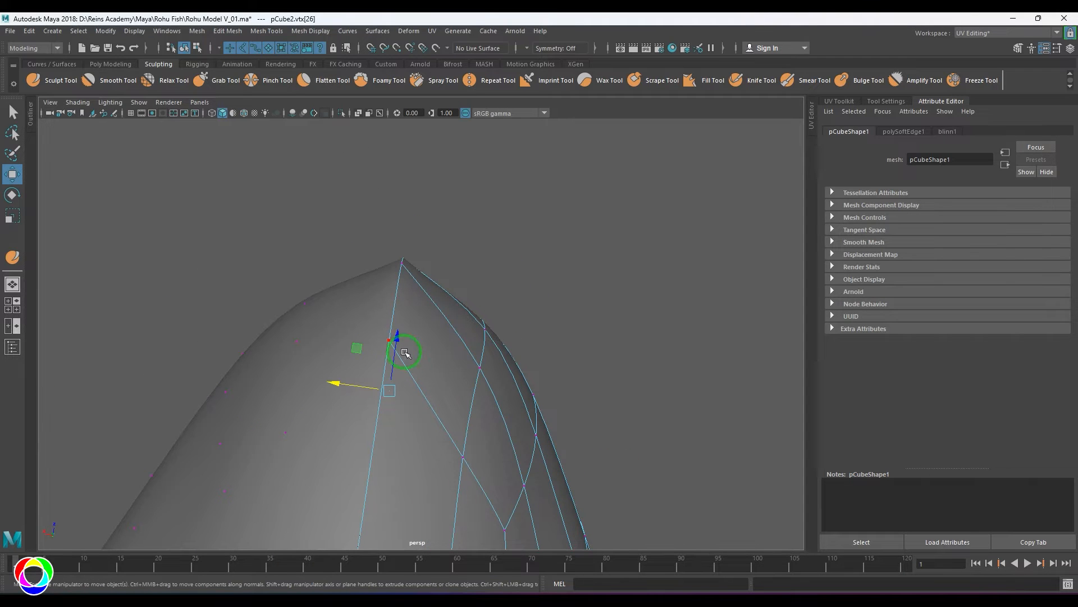
pyautogui.scroll(-2, 484, 412)
pyautogui.moveTo(435, 414); pyautogui.dragTo(491, 332, button='right')
pyautogui.keyDown('alt'); pyautogui.moveTo(415, 339); pyautogui.dragTo(465, 369); pyautogui.keyUp('alt')
pyautogui.keyDown('alt'); pyautogui.moveTo(465, 370); pyautogui.dragTo(471, 376, button='middle'); pyautogui.keyUp('alt')
pyautogui.keyDown('alt'); pyautogui.moveTo(471, 377); pyautogui.dragTo(458, 405); pyautogui.keyUp('alt')
pyautogui.scroll(5, 427, 382)
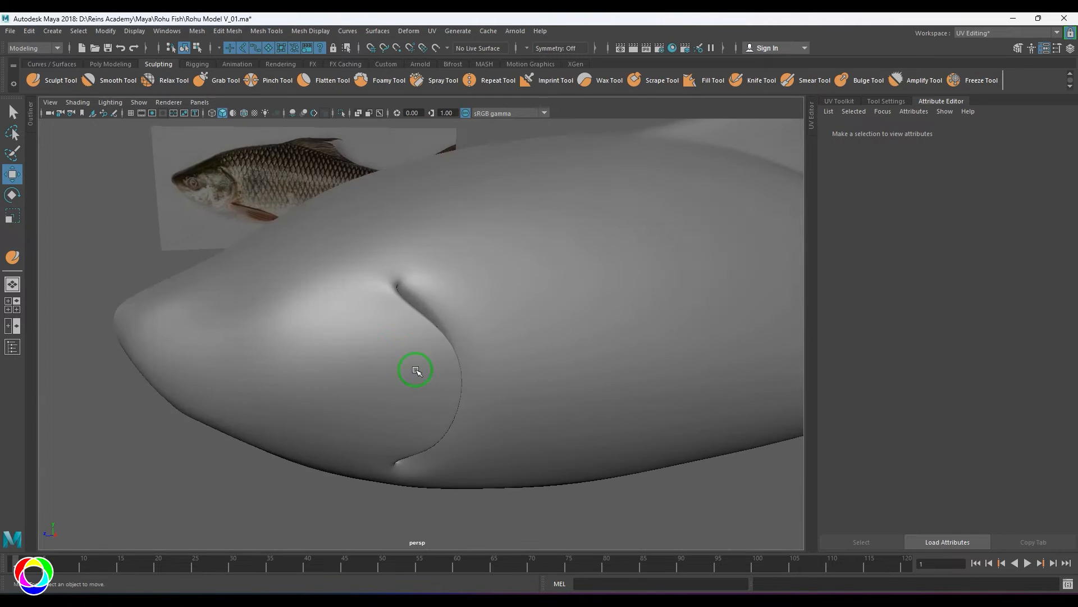
# Show the body half unsmoothed and move the vertices beside the gill slit's upper end outward
pyautogui.click(417, 371)
pyautogui.press('1')
pyautogui.moveTo(414, 338); pyautogui.dragTo(376, 330, button='right')
pyautogui.click(382, 307)
pyautogui.scroll(3, 606, 379)
pyautogui.keyDown('alt'); pyautogui.moveTo(429, 356); pyautogui.dragTo(537, 373); pyautogui.keyUp('alt')
pyautogui.press('w')
pyautogui.click(561, 319)
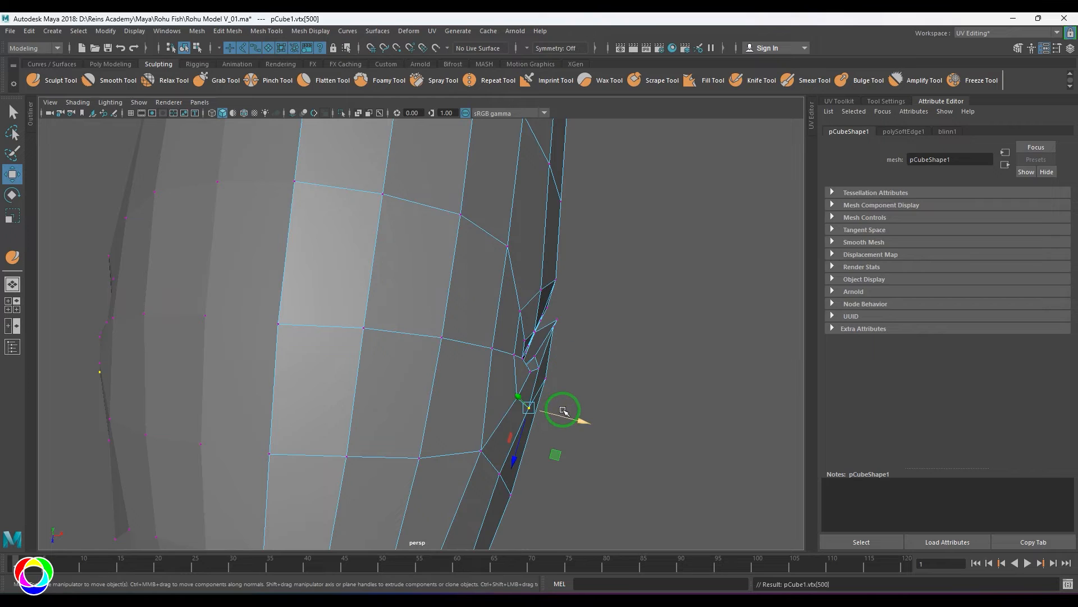
pyautogui.click(557, 386)
# Reposition the vertices along the body edge behind the gill slit to even out its contour
pyautogui.click(554, 327)
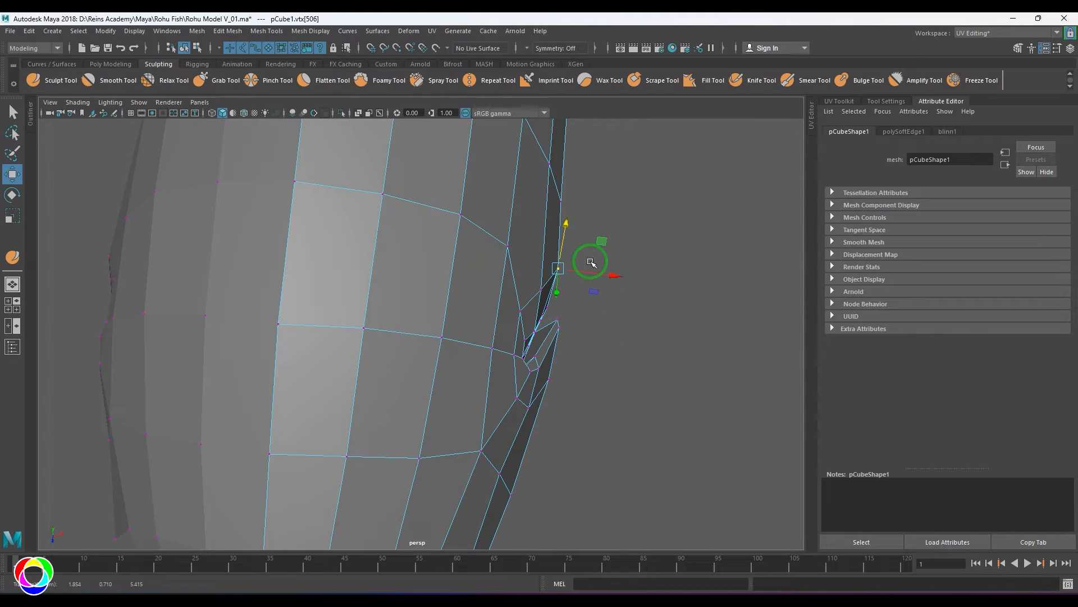
pyautogui.click(543, 290)
pyautogui.moveTo(544, 325); pyautogui.dragTo(544, 310)
pyautogui.click(559, 270)
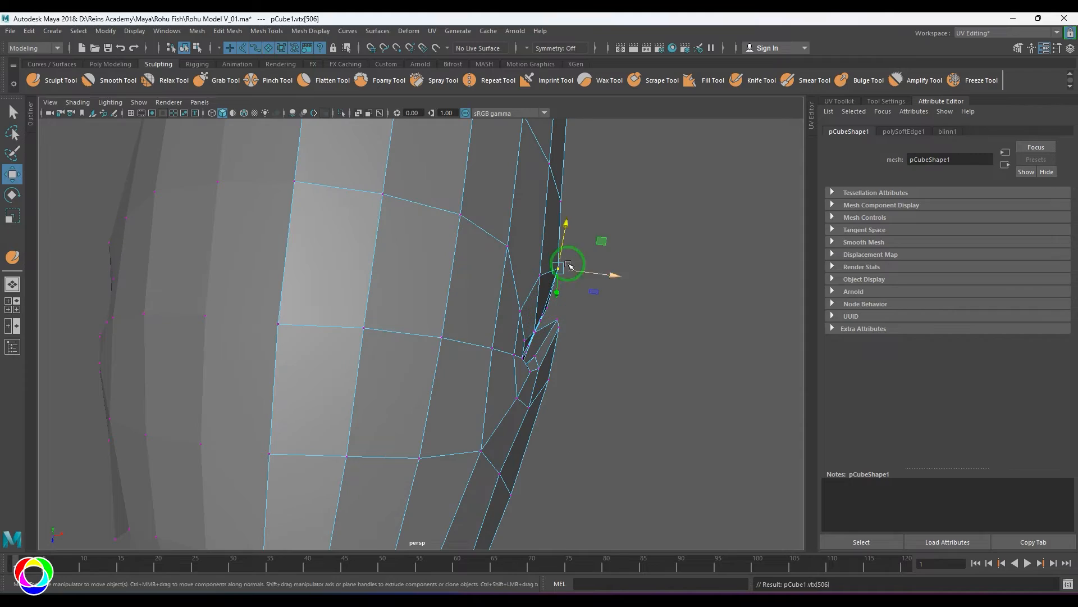
pyautogui.moveTo(564, 247); pyautogui.dragTo(540, 391)
pyautogui.click(479, 461)
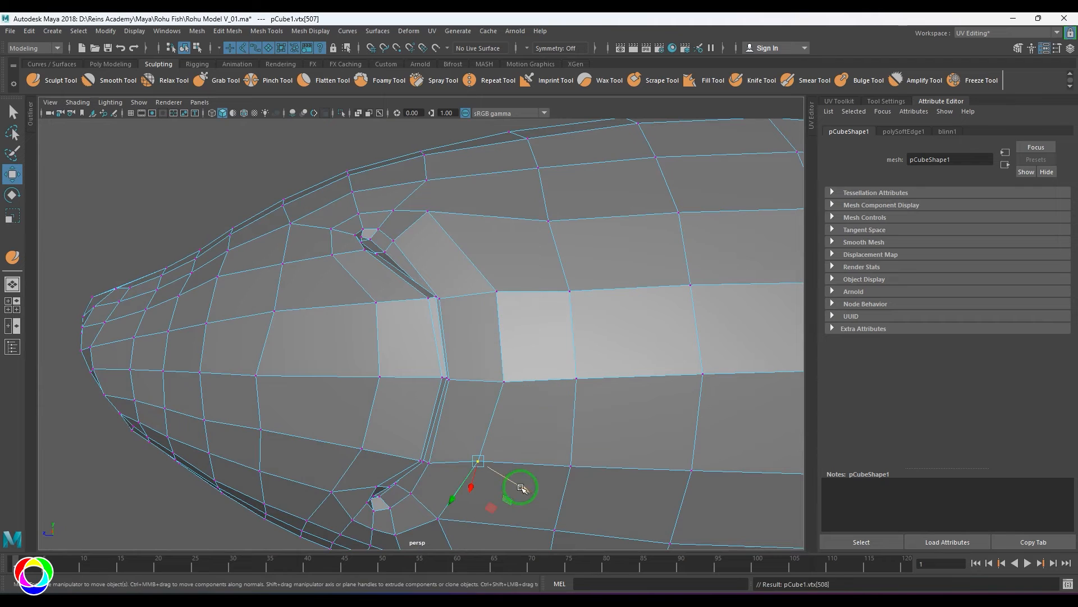
pyautogui.moveTo(520, 483); pyautogui.dragTo(525, 484)
pyautogui.keyDown('alt'); pyautogui.moveTo(361, 470); pyautogui.dragTo(374, 448); pyautogui.keyUp('alt')
# Adjust the vertices at the gill slit's lower end to tidy the inner fold, and return to object mode
pyautogui.press('Left')
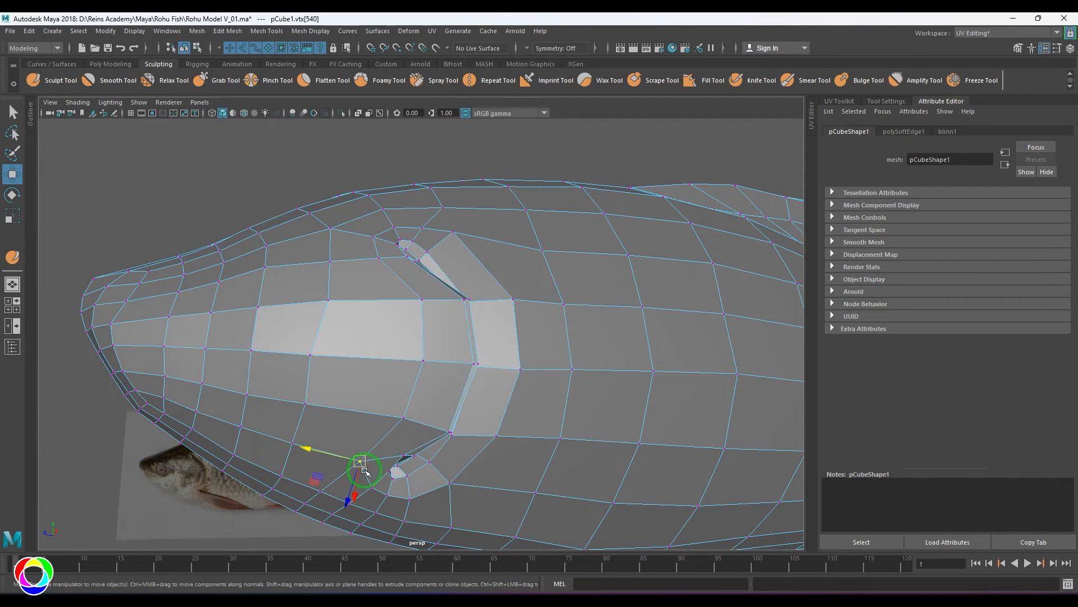
pyautogui.keyDown('alt'); pyautogui.moveTo(366, 494); pyautogui.dragTo(357, 458); pyautogui.keyUp('alt')
pyautogui.keyDown('alt'); pyautogui.moveTo(357, 456); pyautogui.dragTo(395, 437); pyautogui.keyUp('alt')
pyautogui.scroll(2, 395, 438)
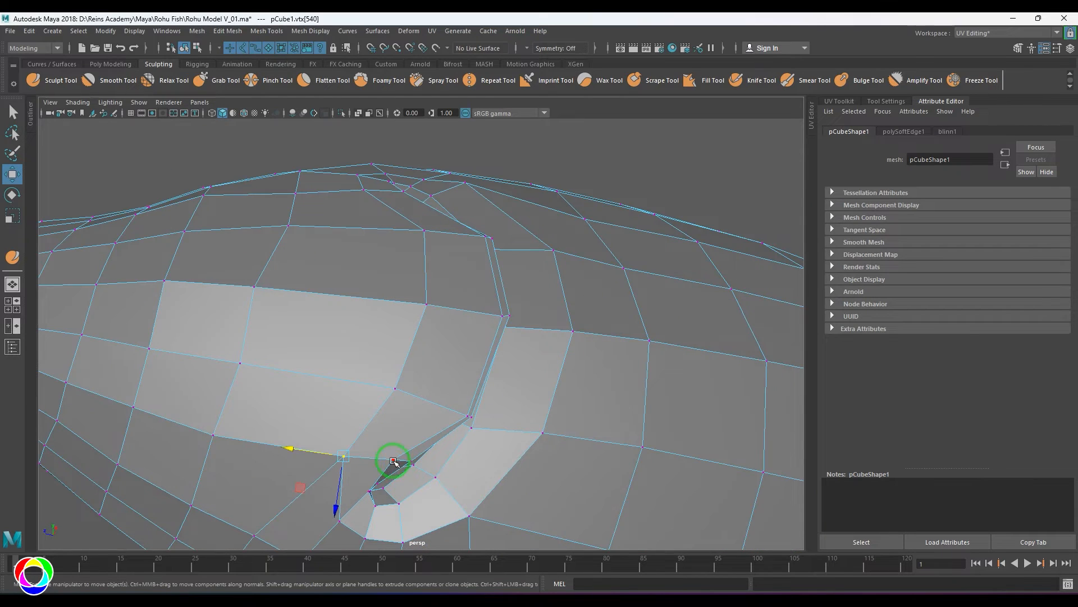
pyautogui.press('Right')
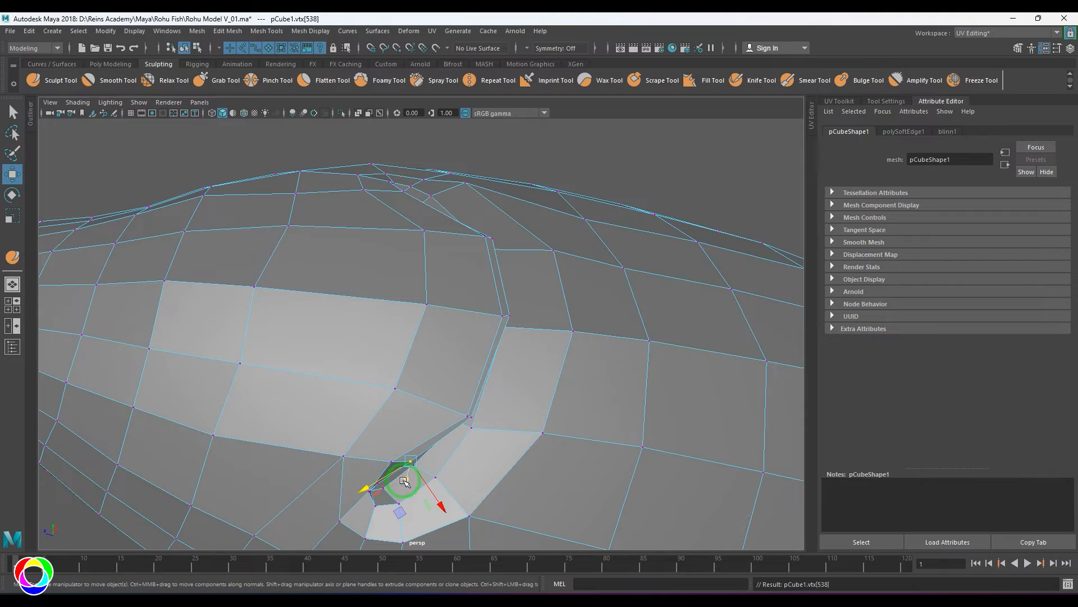
pyautogui.moveTo(388, 473); pyautogui.dragTo(380, 477)
pyautogui.press('Up')
pyautogui.moveTo(406, 402); pyautogui.dragTo(443, 339, button='right')
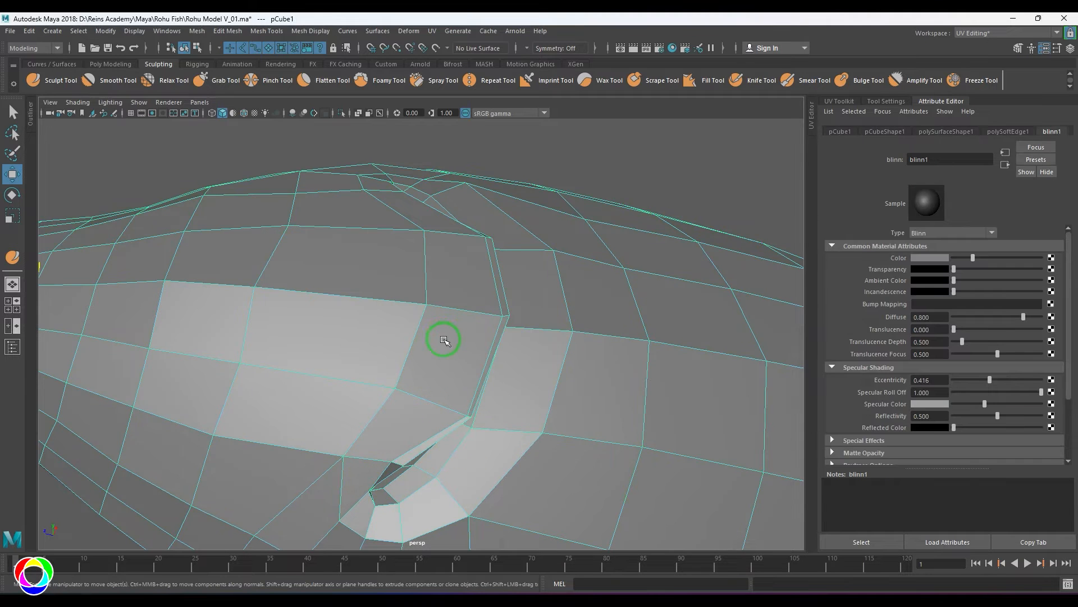
# Preview the body half smoothed, examine the gill slit from the side, and show the unsmoothed cage again
pyautogui.press('3')
pyautogui.click(542, 182)
pyautogui.scroll(-4, 499, 352)
pyautogui.keyDown('alt'); pyautogui.moveTo(499, 351); pyautogui.dragTo(469, 366); pyautogui.keyUp('alt')
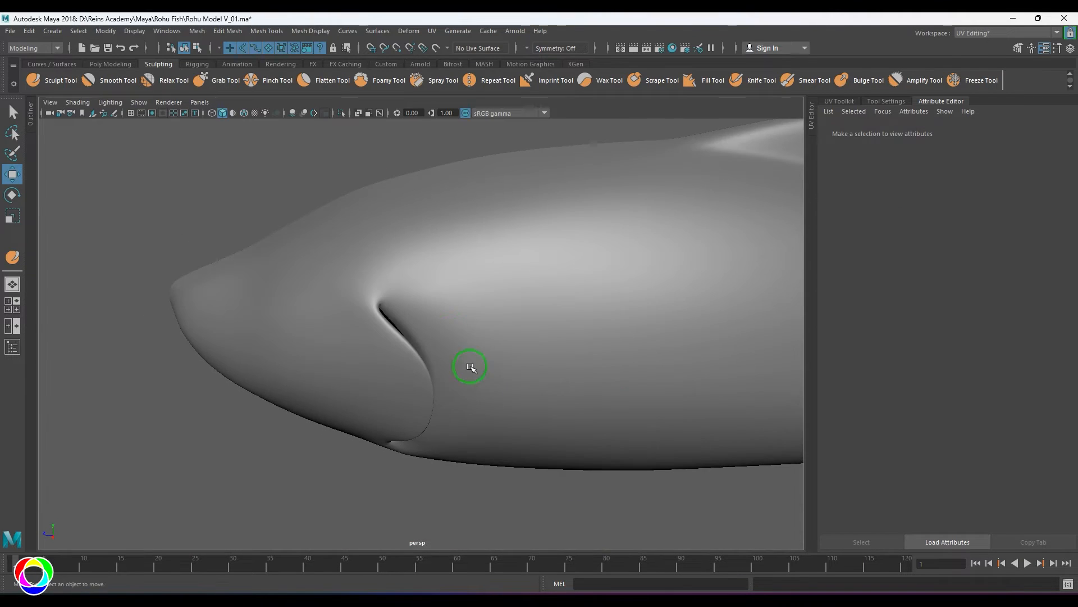
pyautogui.click(467, 350)
pyautogui.press('1')
# Delete the horizontal edge running back from the gill slit's upper end to the body row behind it
pyautogui.moveTo(462, 311)
pyautogui.keyDown('alt'); pyautogui.mouseDown()
pyautogui.moveTo(430, 306)
pyautogui.moveTo(452, 321)
pyautogui.mouseUp(); pyautogui.keyUp('alt')
pyautogui.moveTo(480, 340); pyautogui.dragTo(478, 300, button='right')
pyautogui.click(477, 298)
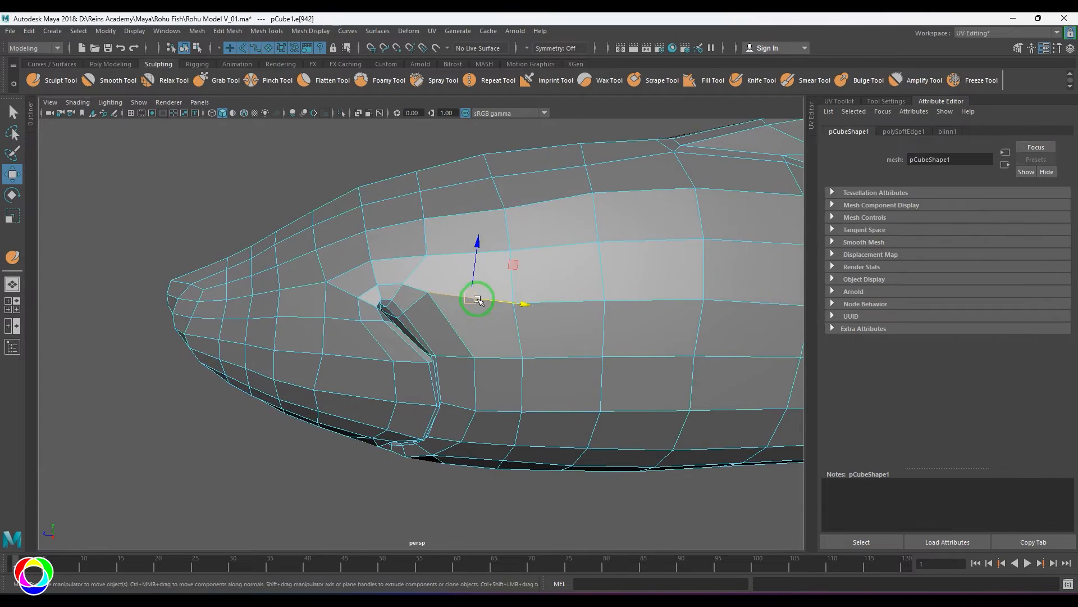
pyautogui.click(494, 329)
pyautogui.scroll(-4, 512, 346)
pyautogui.keyDown('alt'); pyautogui.moveTo(512, 346); pyautogui.dragTo(421, 247); pyautogui.keyUp('alt')
# Split the ring of horizontal edges above and behind the gill slit to add a new line down to the open face
pyautogui.click(420, 248)
pyautogui.keyDown('shift'); pyautogui.moveTo(466, 231); pyautogui.dragTo(465, 274, button='right'); pyautogui.keyUp('shift')
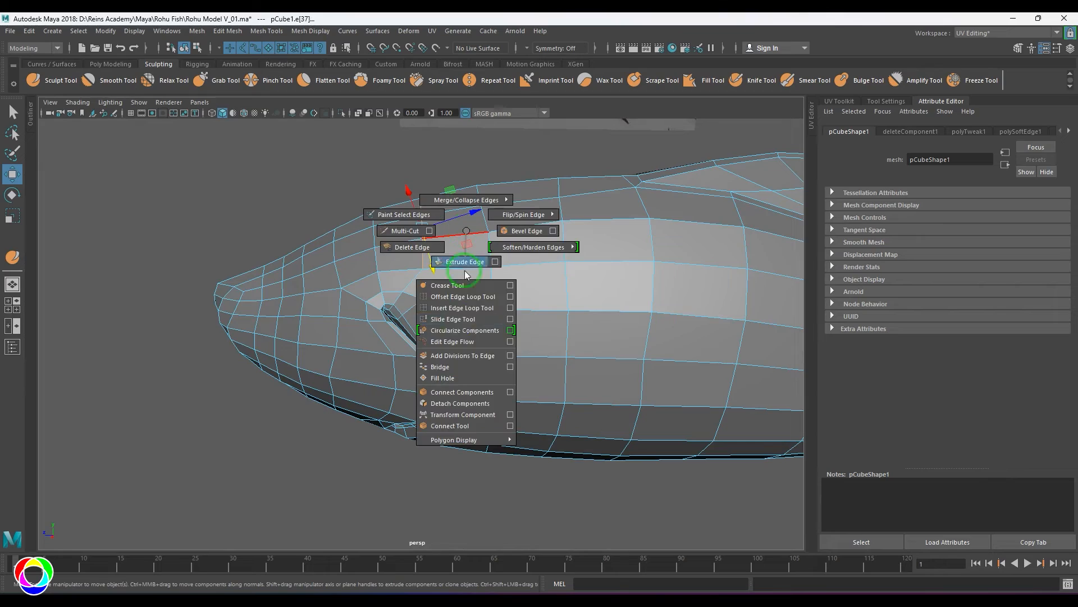
pyautogui.keyDown('shift'); pyautogui.moveTo(468, 319); pyautogui.dragTo(467, 318, button='right'); pyautogui.keyUp('shift')
pyautogui.moveTo(410, 366); pyautogui.dragTo(449, 338, button='right')
pyautogui.moveTo(472, 330)
pyautogui.keyDown('alt'); pyautogui.mouseDown()
pyautogui.moveTo(433, 318)
pyautogui.moveTo(527, 269)
pyautogui.moveTo(471, 328)
pyautogui.mouseUp(); pyautogui.keyUp('alt')
pyautogui.click(450, 273)
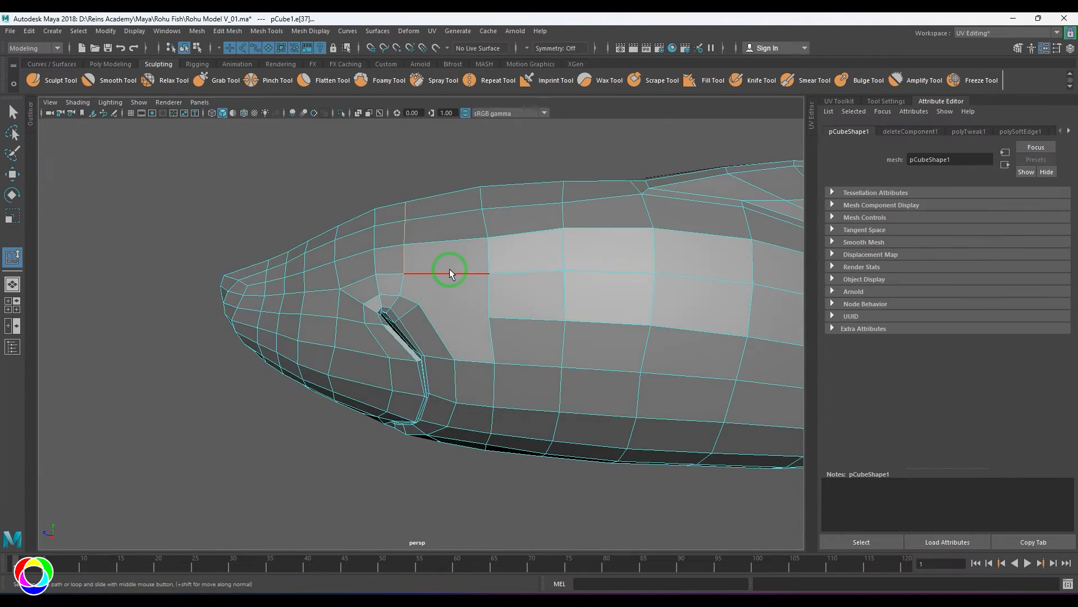
pyautogui.keyDown('ctrl'); pyautogui.moveTo(481, 219); pyautogui.dragTo(451, 271, button='right'); pyautogui.keyUp('ctrl')
# Cut edges from the corner behind the gill slit's upper end to the new line's lower vertex and the adjacent body row
pyautogui.click(447, 319)
pyautogui.keyDown('alt'); pyautogui.moveTo(448, 318); pyautogui.dragTo(430, 301); pyautogui.keyUp('alt')
pyautogui.scroll(3, 430, 301)
pyautogui.keyDown('shift'); pyautogui.moveTo(430, 303); pyautogui.dragTo(425, 281, button='right'); pyautogui.keyUp('shift')
pyautogui.rightClick(490, 249)
pyautogui.scroll(-2, 472, 292)
pyautogui.keyDown('alt'); pyautogui.moveTo(465, 300); pyautogui.dragTo(471, 338); pyautogui.keyUp('alt')
pyautogui.rightClick(477, 336)
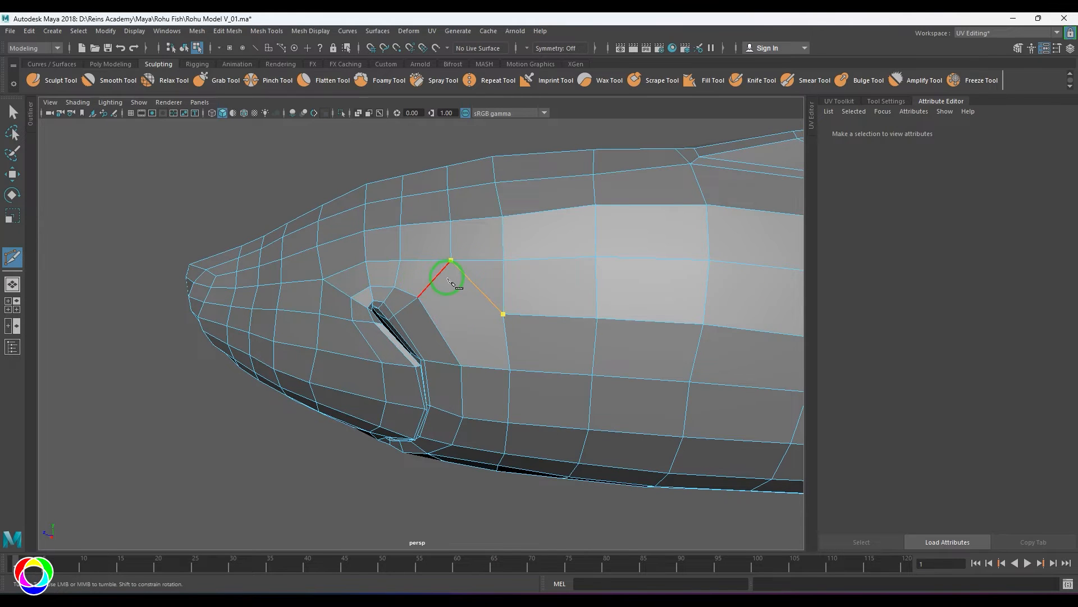
pyautogui.rightClick(377, 345)
# Reposition the vertices on the body side behind the gill slit to round its profile as seen from the front
pyautogui.scroll(-4, 463, 332)
pyautogui.moveTo(462, 332)
pyautogui.keyDown('alt'); pyautogui.mouseDown()
pyautogui.moveTo(554, 321)
pyautogui.moveTo(472, 315)
pyautogui.mouseUp(); pyautogui.keyUp('alt')
pyautogui.press('w')
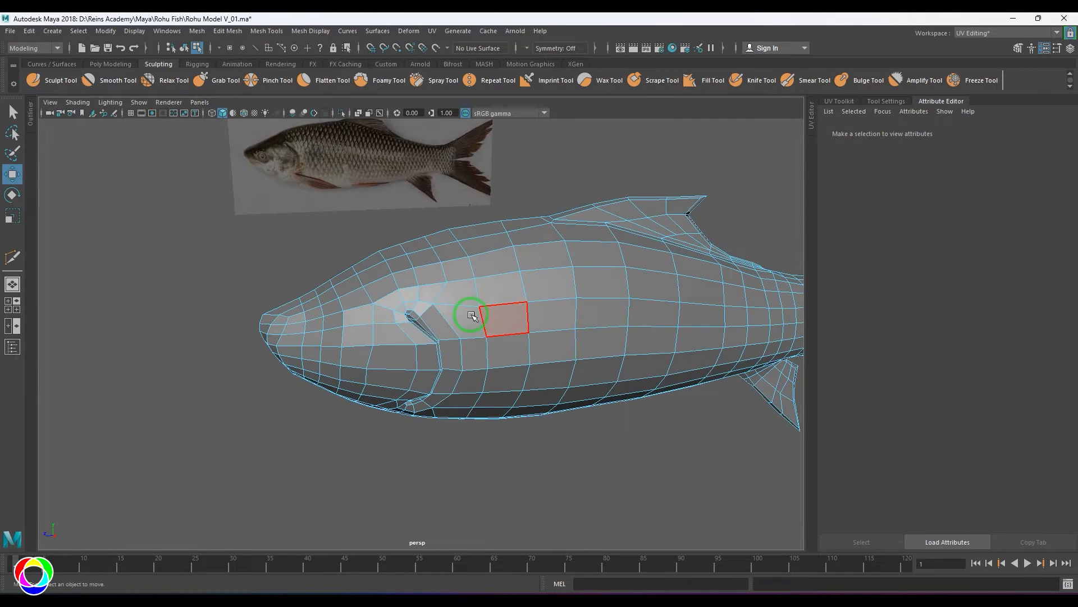
pyautogui.moveTo(472, 315); pyautogui.dragTo(444, 315, button='right')
pyautogui.click(484, 304)
pyautogui.keyDown('alt'); pyautogui.moveTo(486, 314); pyautogui.dragTo(549, 308); pyautogui.keyUp('alt')
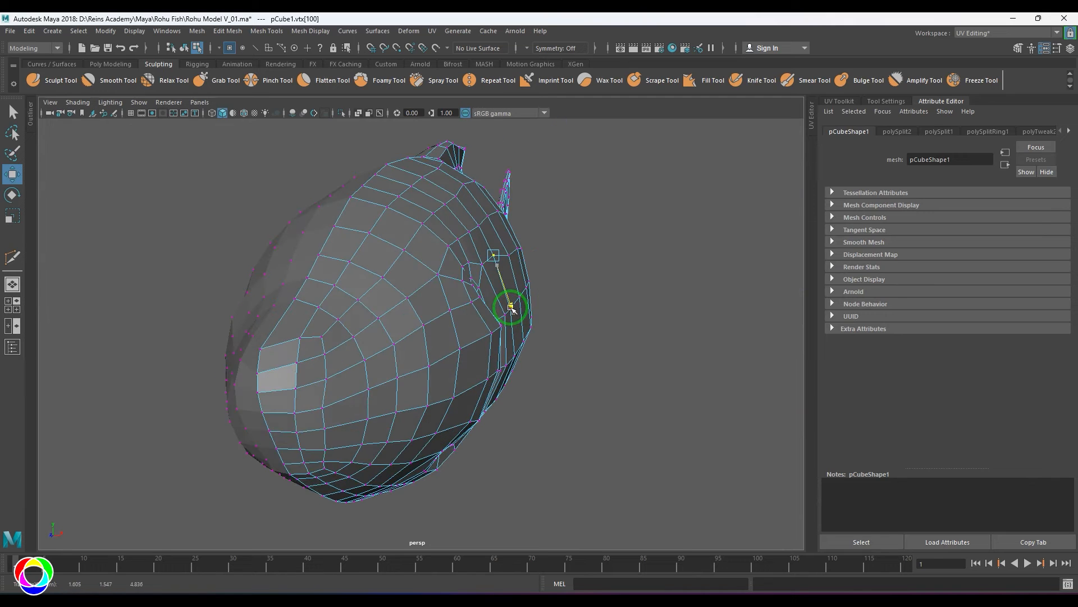
pyautogui.click(527, 248)
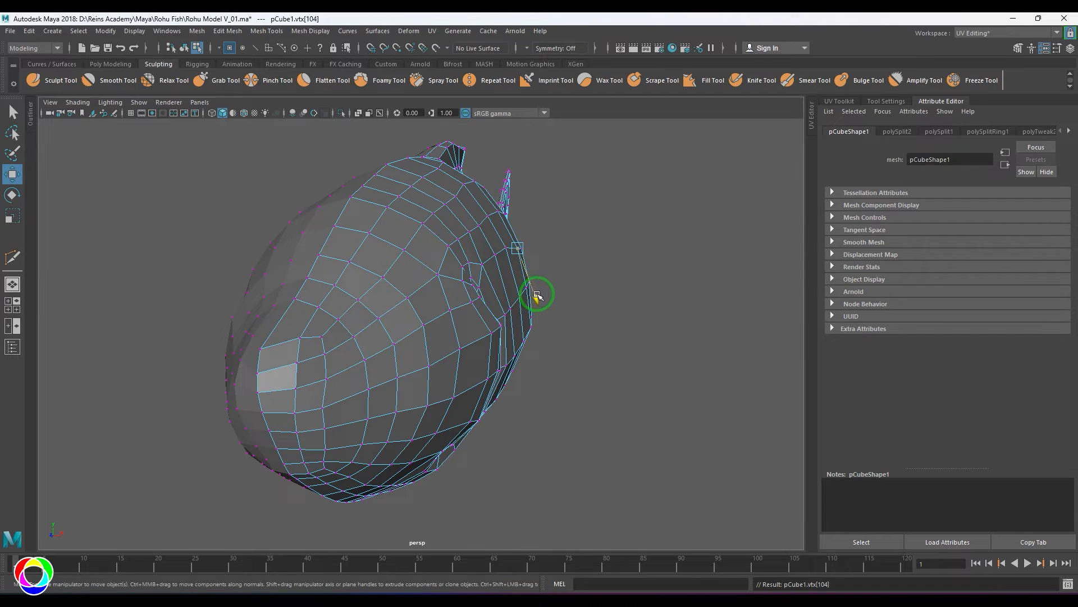
pyautogui.moveTo(540, 301); pyautogui.dragTo(540, 291)
# Adjust the vertices along the upper body behind the head to round the back's profile, and return to object mode
pyautogui.click(488, 215)
pyautogui.click(503, 237)
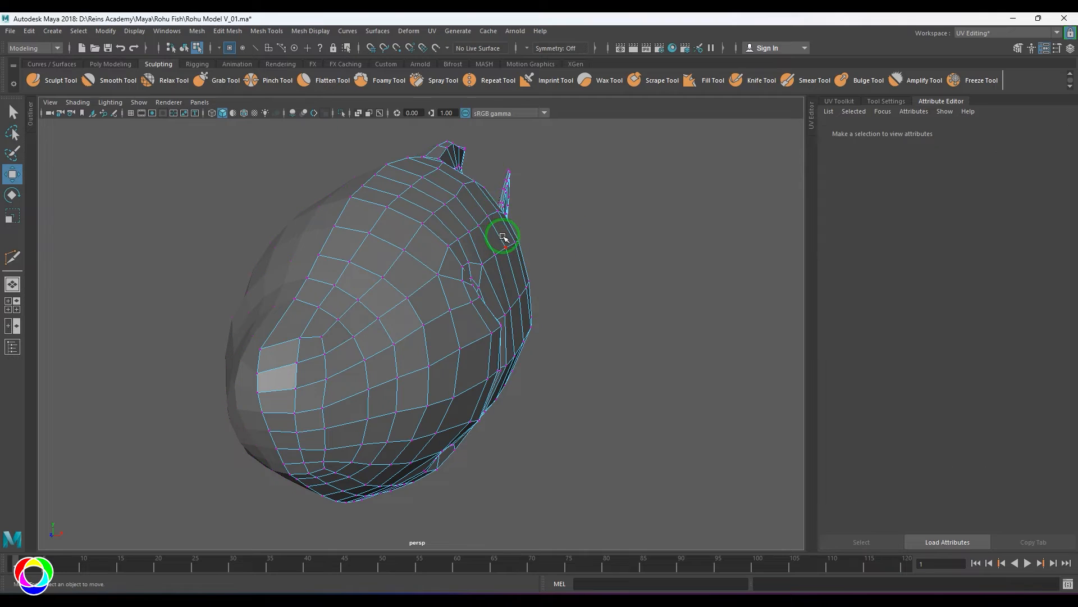
pyautogui.hotkey('ctrl', 'z')
pyautogui.click(482, 195)
pyautogui.hotkey('ctrl', 'z')
pyautogui.moveTo(465, 178); pyautogui.dragTo(515, 193)
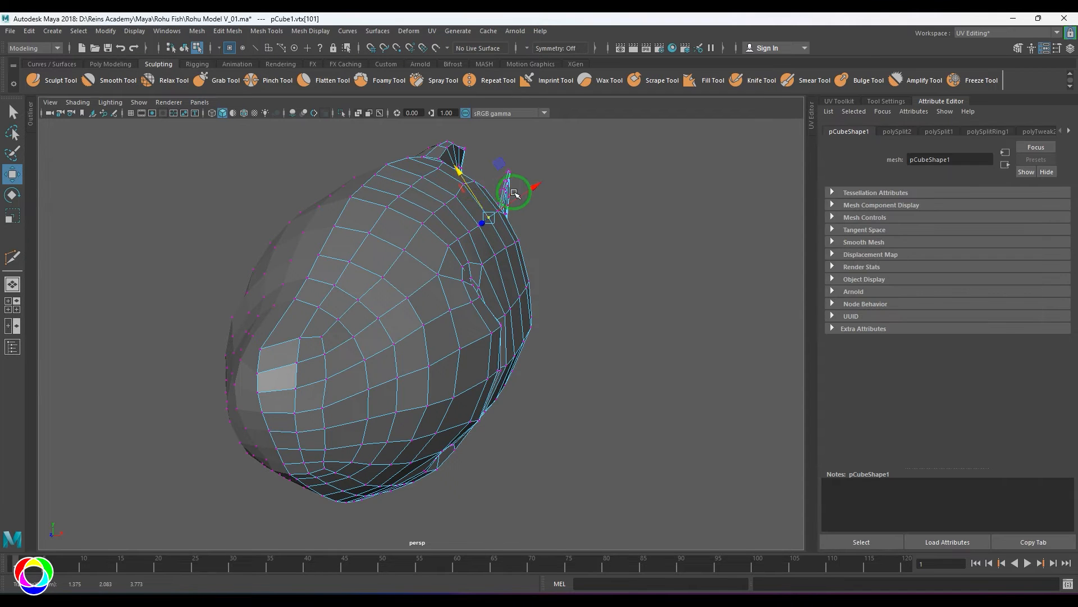
pyautogui.click(466, 180)
pyautogui.moveTo(436, 158); pyautogui.dragTo(451, 158)
pyautogui.click(475, 178)
pyautogui.press('F8')
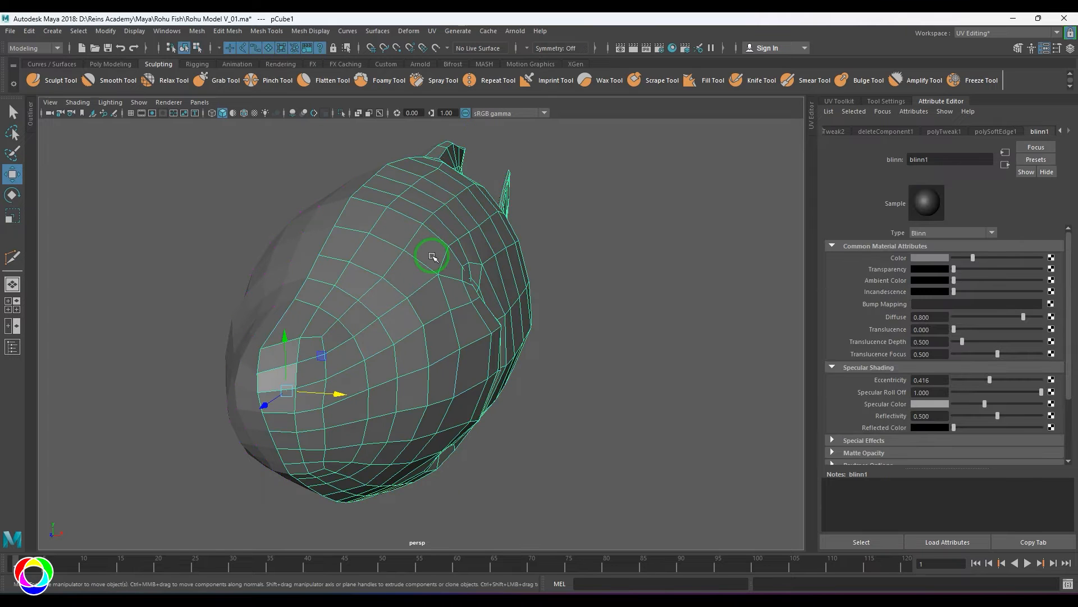
# Reposition the vertices just ahead of the gill slit's upper end to even out the surrounding faces
pyautogui.click(609, 296)
pyautogui.keyDown('alt'); pyautogui.moveTo(610, 296); pyautogui.dragTo(457, 350); pyautogui.keyUp('alt')
pyautogui.scroll(4, 457, 350)
pyautogui.click(458, 325)
pyautogui.keyDown('alt'); pyautogui.moveTo(457, 308); pyautogui.dragTo(331, 349); pyautogui.keyUp('alt')
pyautogui.press('F9')
pyautogui.press('Up')
pyautogui.moveTo(327, 297); pyautogui.dragTo(362, 293)
pyautogui.press('Up')
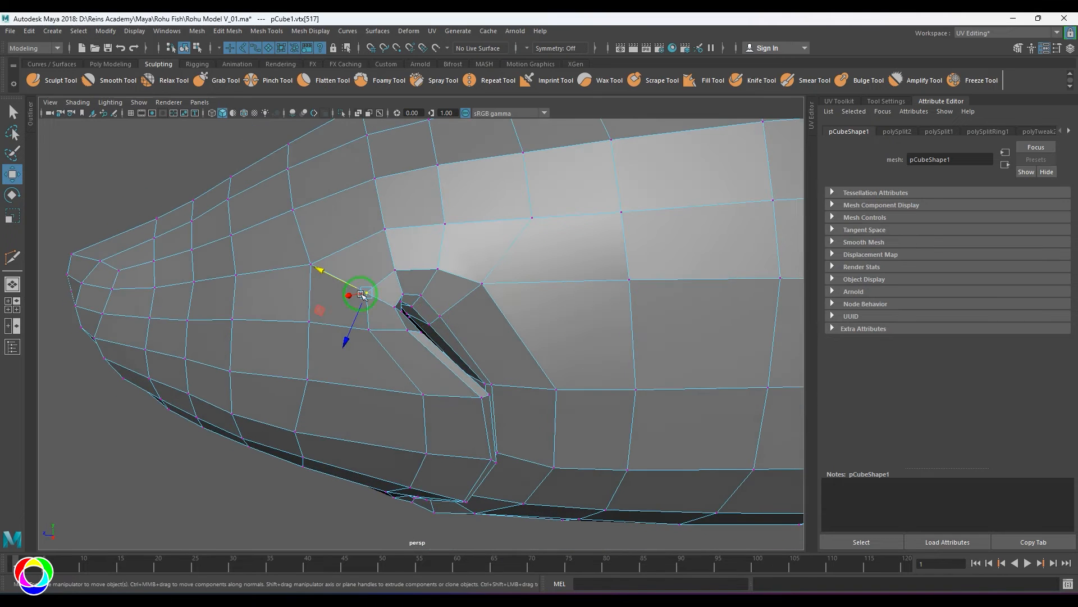
pyautogui.press('Up')
pyautogui.click(305, 274)
pyautogui.hotkey('ctrl', 'z')
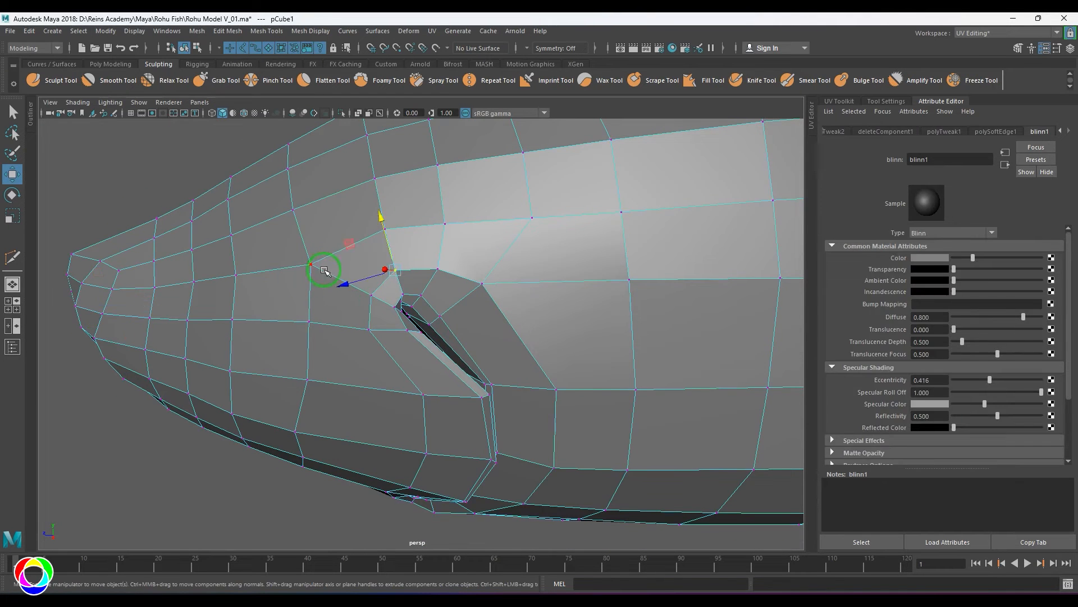
# Shift the column of cheek vertices ahead of the gill slit to even out the face spacing from upper to lower head
pyautogui.click(310, 266)
pyautogui.moveTo(310, 266); pyautogui.dragTo(355, 287)
pyautogui.press('Up')
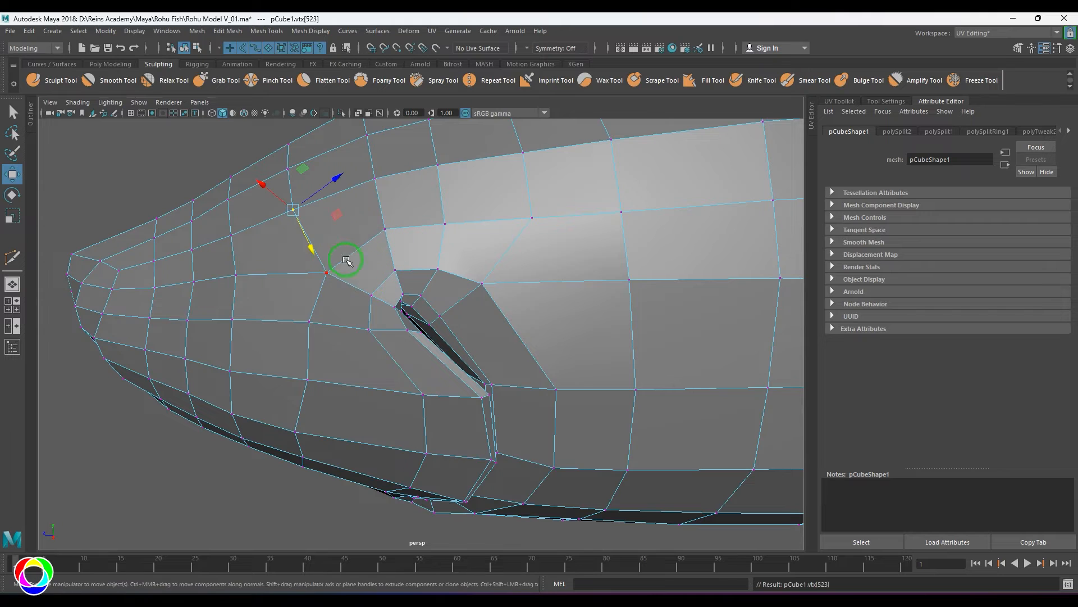
pyautogui.moveTo(310, 249); pyautogui.dragTo(315, 259)
pyautogui.press('Down')
pyautogui.moveTo(284, 306); pyautogui.dragTo(288, 308)
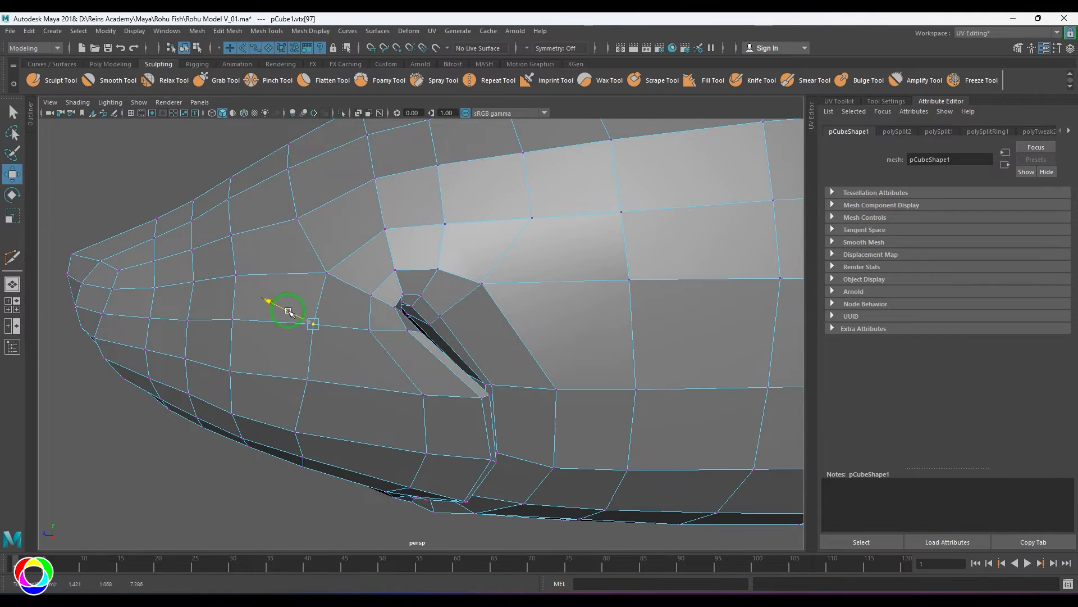
pyautogui.press('Down')
pyautogui.moveTo(349, 388)
pyautogui.mouseDown()
pyautogui.moveTo(365, 391)
pyautogui.moveTo(398, 368)
pyautogui.moveTo(356, 400)
pyautogui.mouseUp()
pyautogui.press('Down')
pyautogui.moveTo(386, 442); pyautogui.dragTo(413, 487)
pyautogui.press('Down')
# Delete the crowded edges and leftover vertex in front of the gill slit's lower end, and return to object mode
pyautogui.scroll(-3, 415, 439)
pyautogui.keyDown('alt'); pyautogui.moveTo(415, 438); pyautogui.dragTo(417, 424); pyautogui.keyUp('alt')
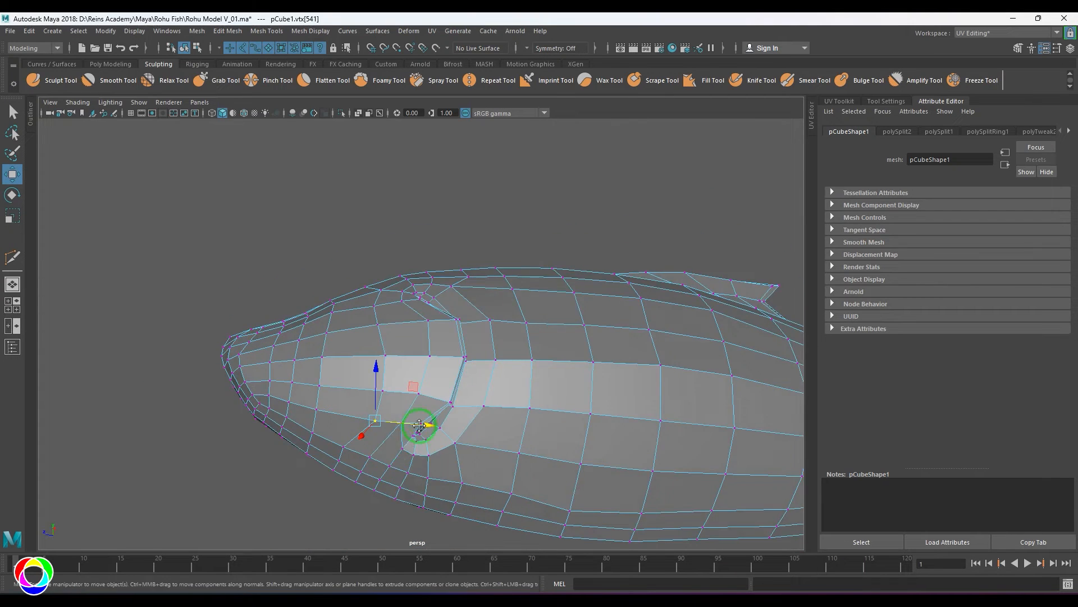
pyautogui.keyDown('alt'); pyautogui.moveTo(417, 423); pyautogui.dragTo(414, 415, button='middle'); pyautogui.keyUp('alt')
pyautogui.scroll(4, 414, 415)
pyautogui.press('Delete')
pyautogui.click(419, 396)
pyautogui.press('Delete')
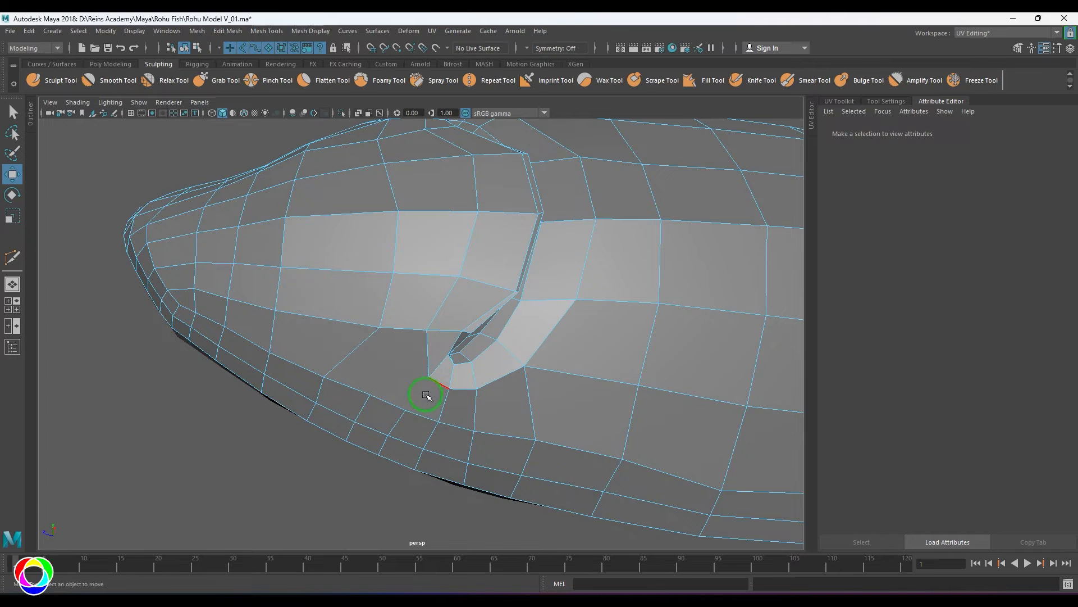
pyautogui.moveTo(399, 365); pyautogui.dragTo(416, 346, button='right')
pyautogui.scroll(-3, 416, 347)
pyautogui.click(377, 342)
pyautogui.press('Delete')
pyautogui.moveTo(423, 385); pyautogui.dragTo(445, 375, button='right')
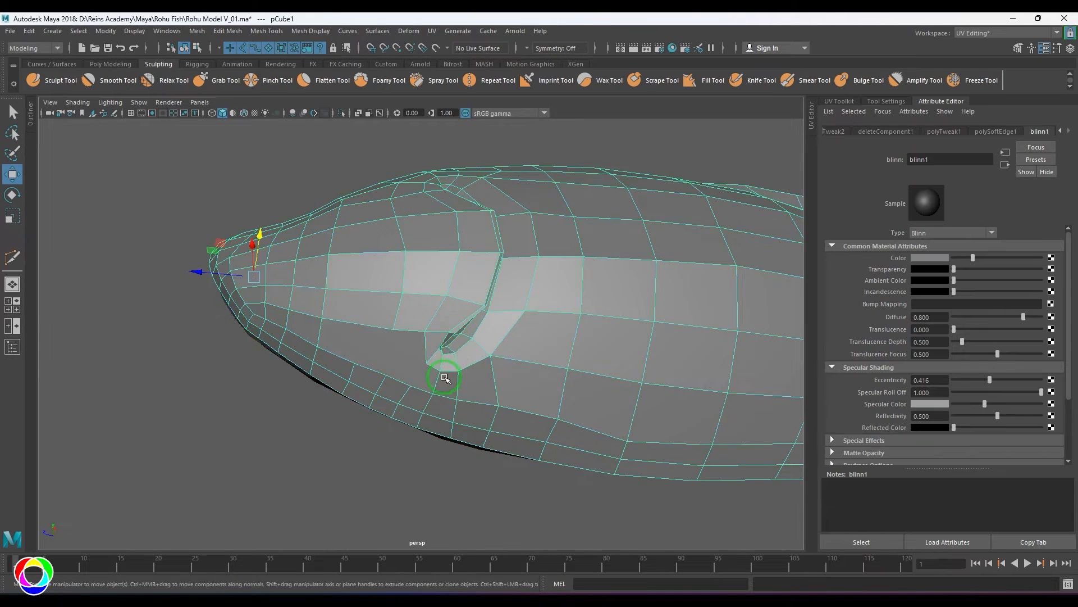
# Cut new edges with Multi-Cut joining the belly row to the slit's lower corner and the cheek vertex ahead of it
pyautogui.scroll(3, 436, 373)
pyautogui.keyDown('alt'); pyautogui.moveTo(433, 373); pyautogui.dragTo(430, 353); pyautogui.keyUp('alt')
pyautogui.keyDown('shift'); pyautogui.moveTo(427, 320); pyautogui.dragTo(388, 321, button='right'); pyautogui.keyUp('shift')
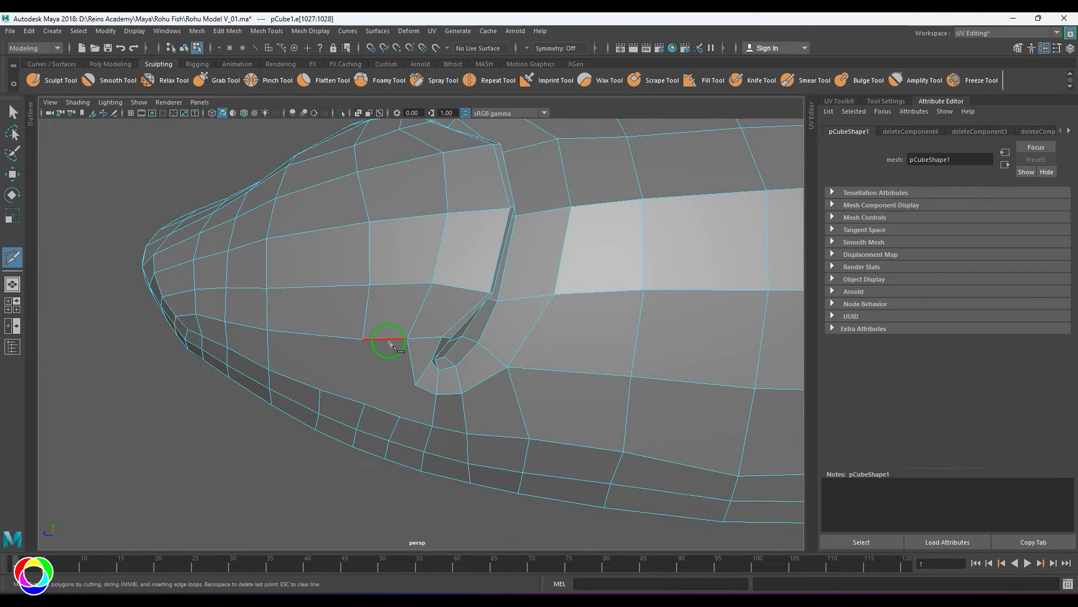
pyautogui.click(399, 417)
pyautogui.rightClick(399, 416)
pyautogui.click(416, 384)
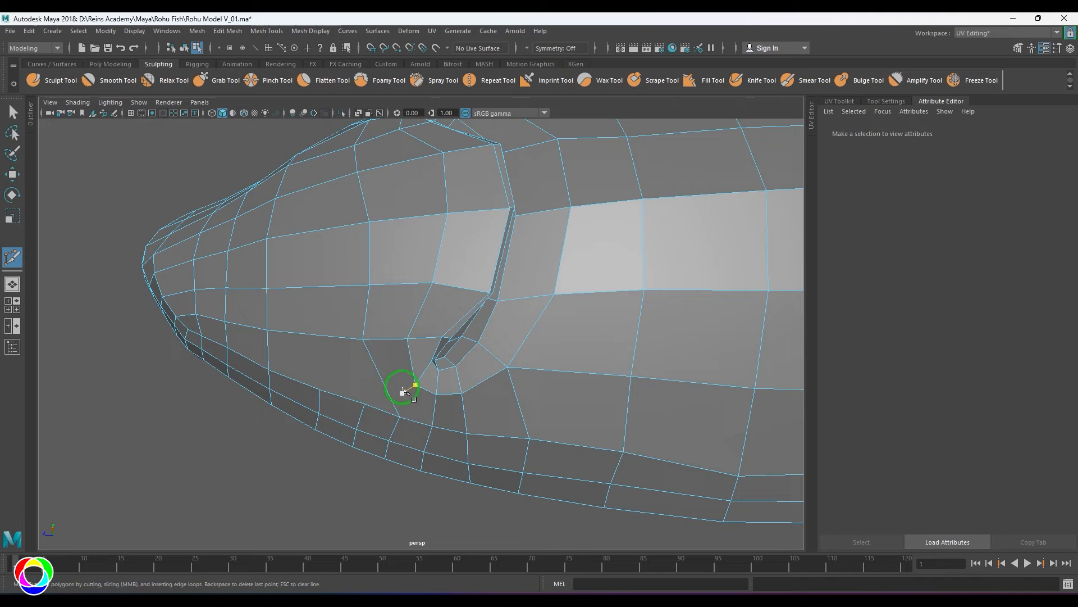
pyautogui.click(364, 340)
# Reposition the gill cover vertices above the new cuts to even out the faces in front of the slit
pyautogui.keyDown('alt'); pyautogui.moveTo(397, 378); pyautogui.dragTo(400, 392); pyautogui.keyUp('alt')
pyautogui.moveTo(383, 402); pyautogui.dragTo(383, 402)
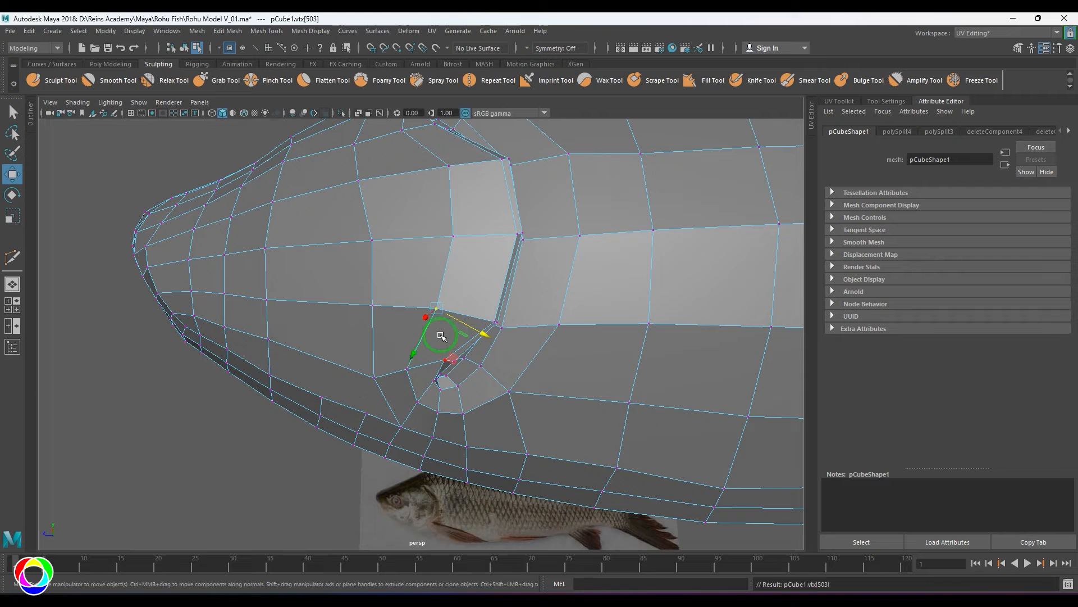
pyautogui.moveTo(376, 289); pyautogui.dragTo(373, 302)
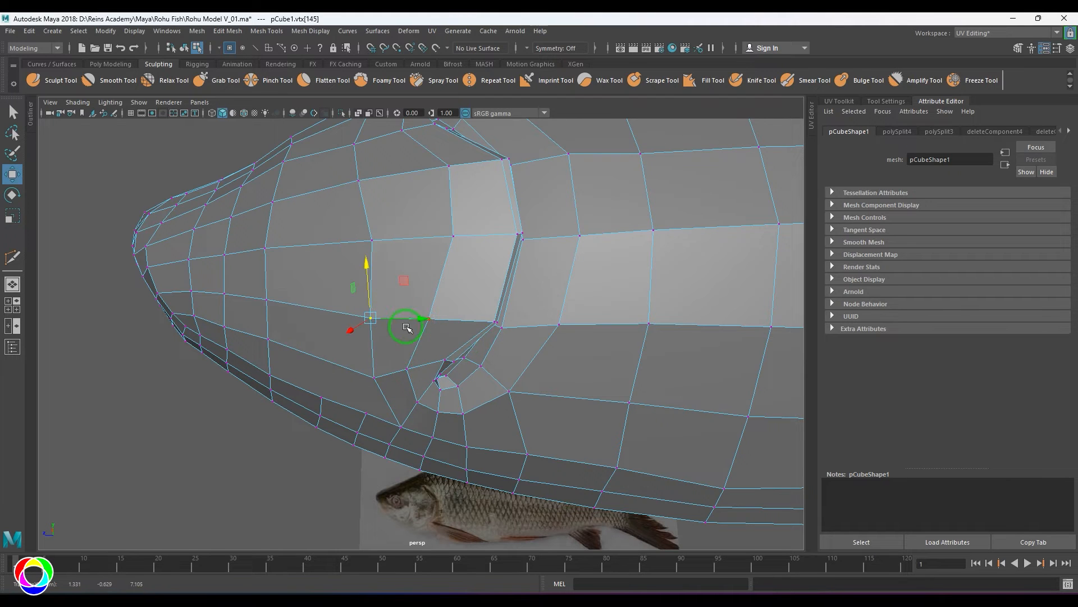
pyautogui.moveTo(412, 235); pyautogui.dragTo(401, 239)
pyautogui.press('F8')
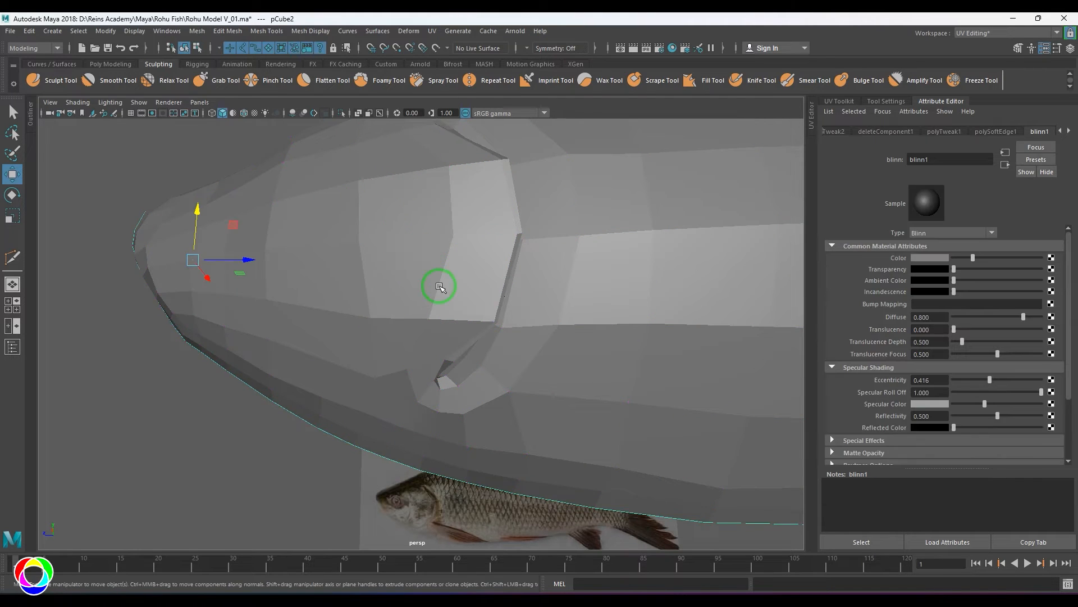
pyautogui.click(445, 292)
pyautogui.press('F9')
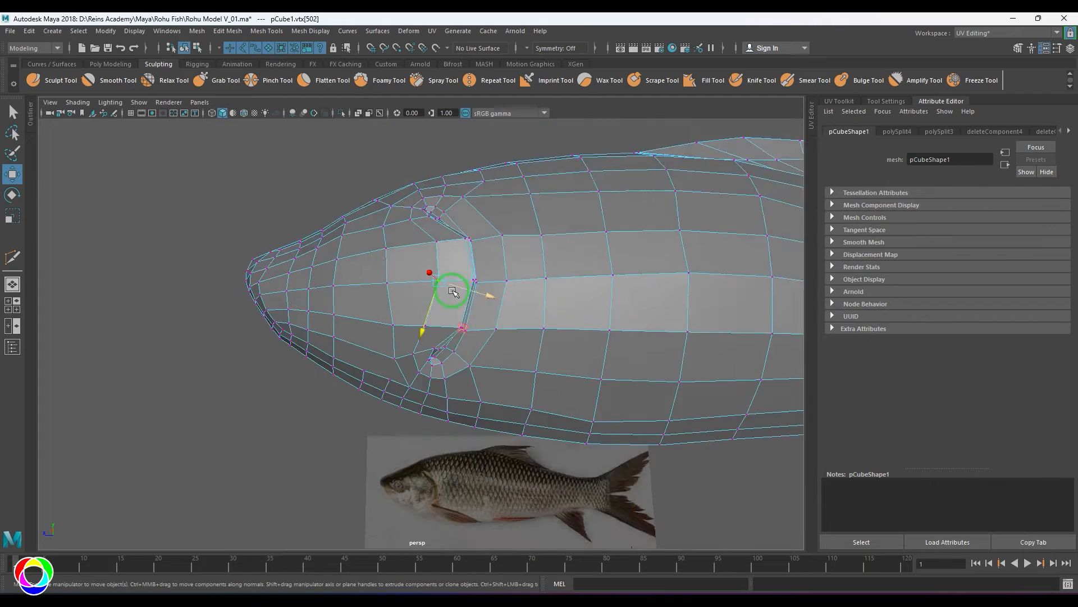
pyautogui.keyDown('alt'); pyautogui.moveTo(450, 292); pyautogui.dragTo(500, 335); pyautogui.keyUp('alt')
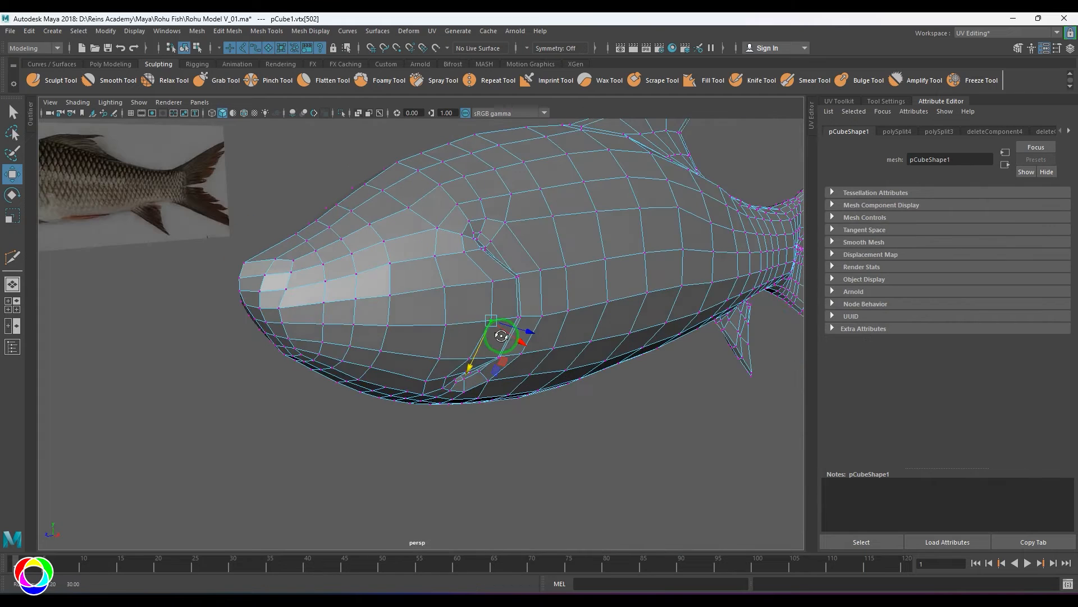
# Preview the body half smoothed, examine the gill slit up close, and show the unsmoothed cage again
pyautogui.press('3')
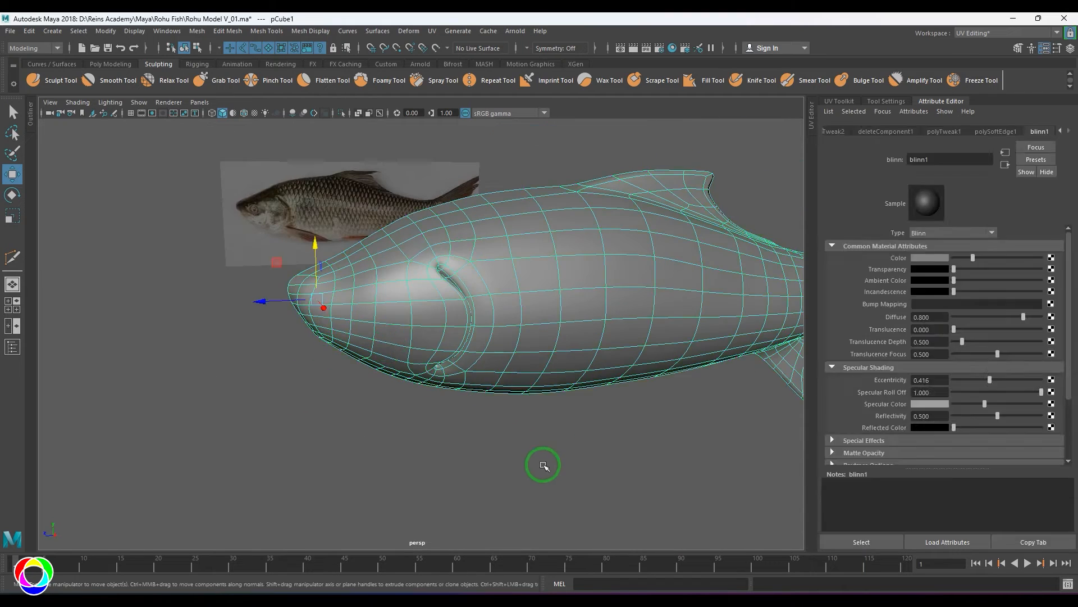
pyautogui.keyDown('alt'); pyautogui.moveTo(542, 463); pyautogui.dragTo(444, 376); pyautogui.keyUp('alt')
pyautogui.scroll(5, 494, 426)
pyautogui.scroll(3, 443, 376)
pyautogui.click(439, 362)
pyautogui.press('1')
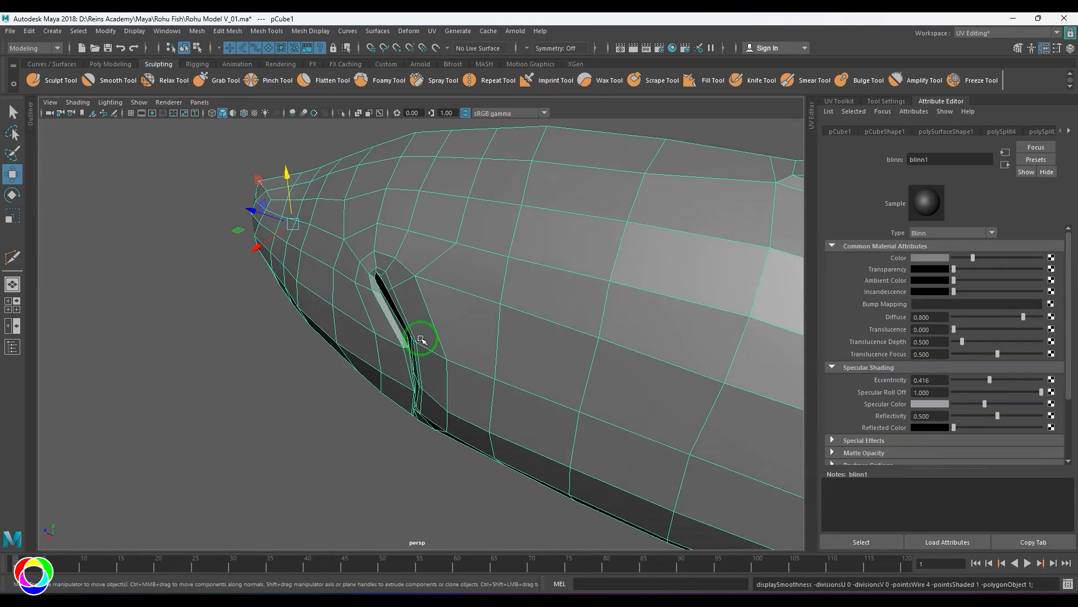
# Select the faces along the inner rear wall of the gill slit and turn on soft selection
pyautogui.scroll(3, 416, 333)
pyautogui.moveTo(409, 325); pyautogui.dragTo(409, 360, button='right')
pyautogui.click(396, 290)
pyautogui.keyDown('alt'); pyautogui.moveTo(397, 290); pyautogui.dragTo(453, 414); pyautogui.keyUp('alt')
pyautogui.press('b')
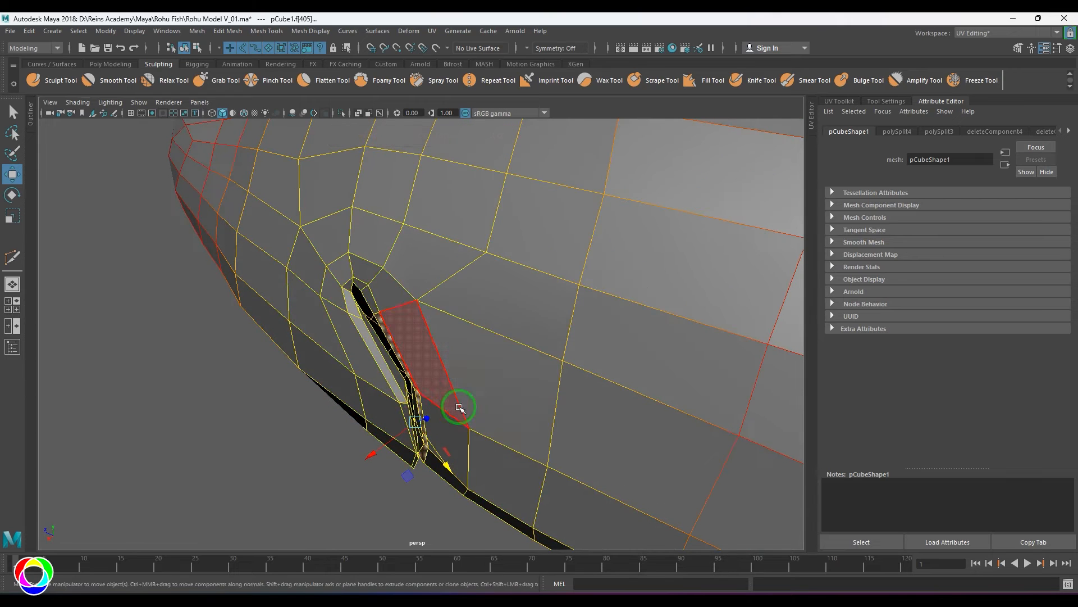
# Set the soft selection falloff mode to Surface and reduce the falloff radius to 0.67
pyautogui.click(1057, 49)
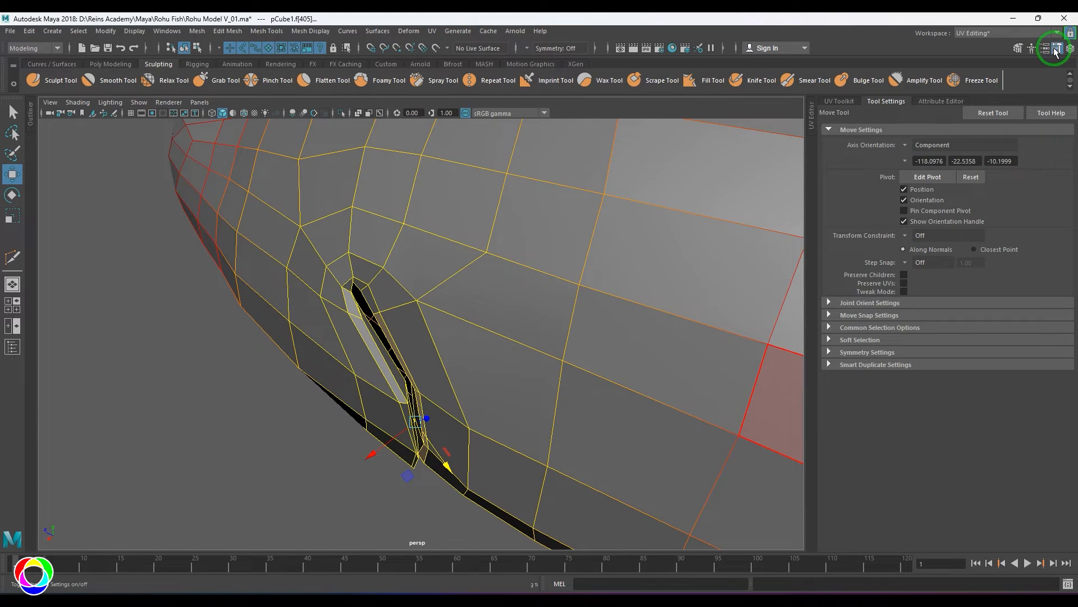
pyautogui.click(859, 340)
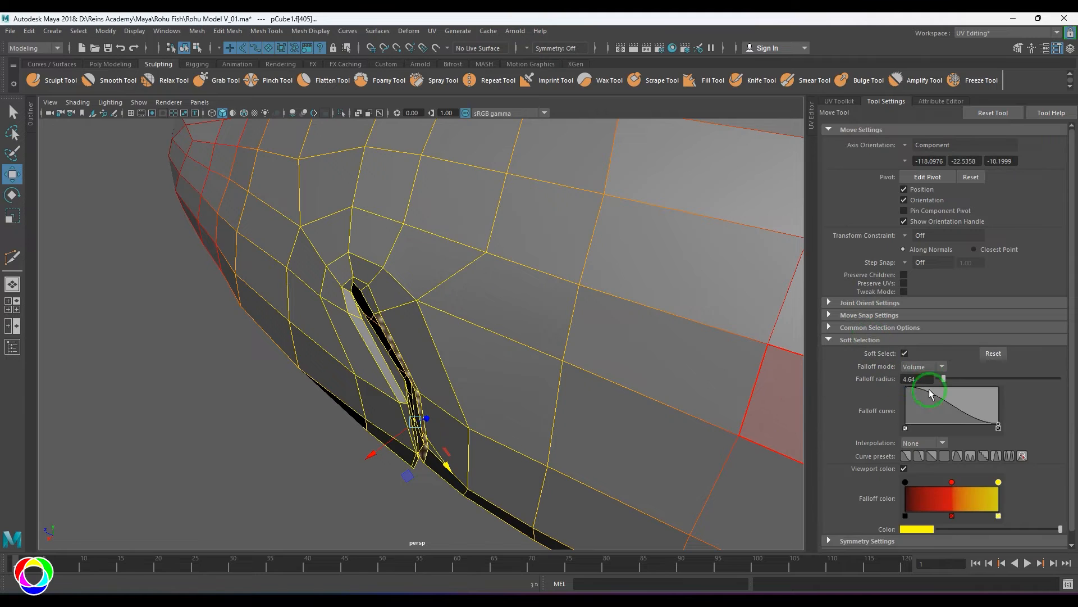
pyautogui.click(927, 394)
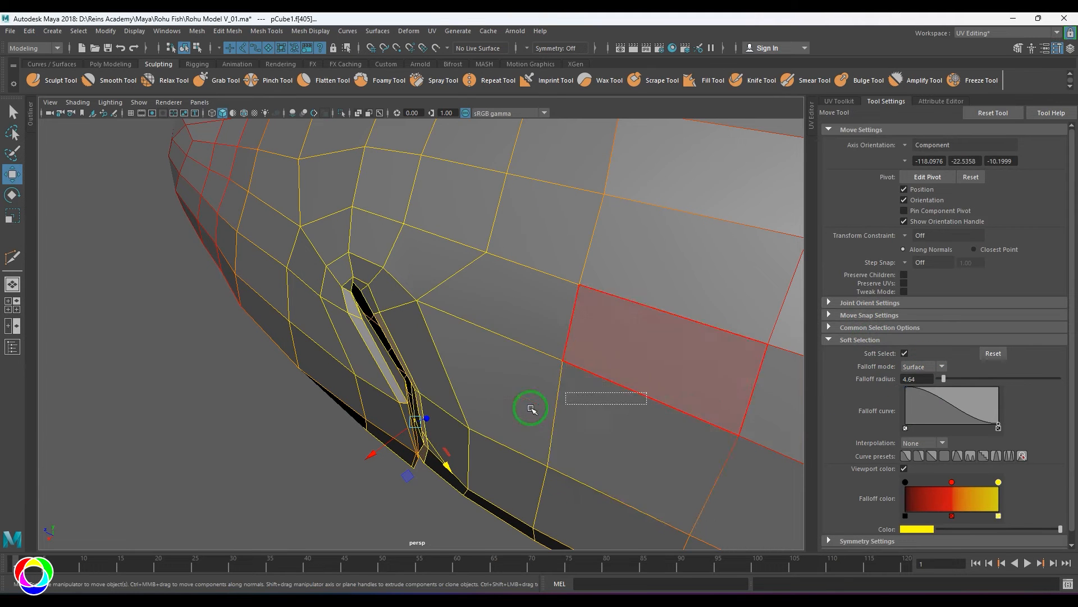
pyautogui.click(563, 405)
pyautogui.hotkey('ctrl', 'z')
pyautogui.press('b')
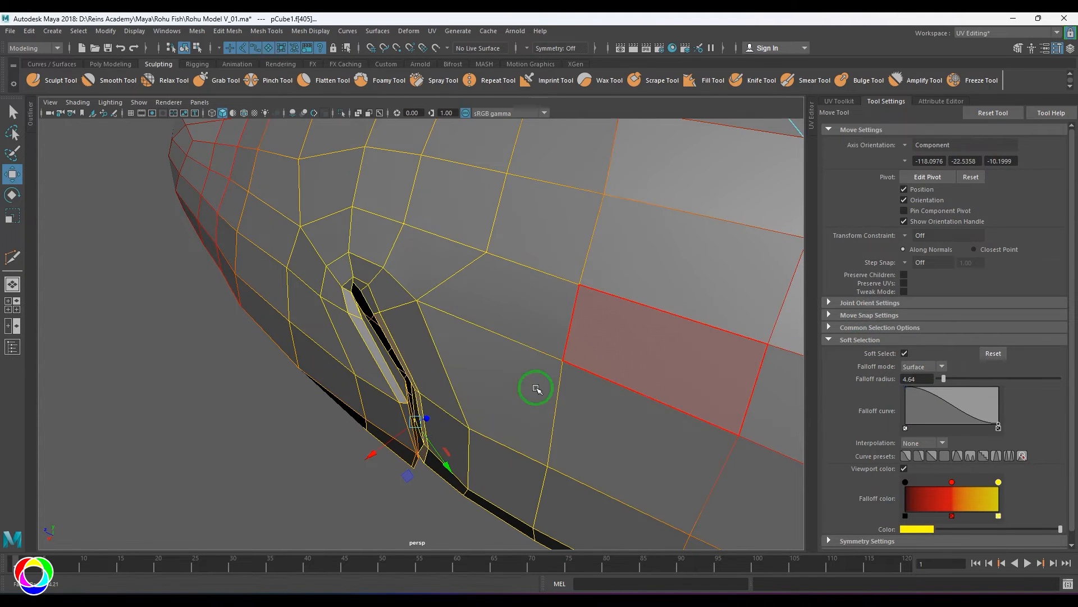
pyautogui.moveTo(537, 390); pyautogui.dragTo(388, 443)
pyautogui.keyDown('alt'); pyautogui.moveTo(391, 441); pyautogui.dragTo(429, 385); pyautogui.keyUp('alt')
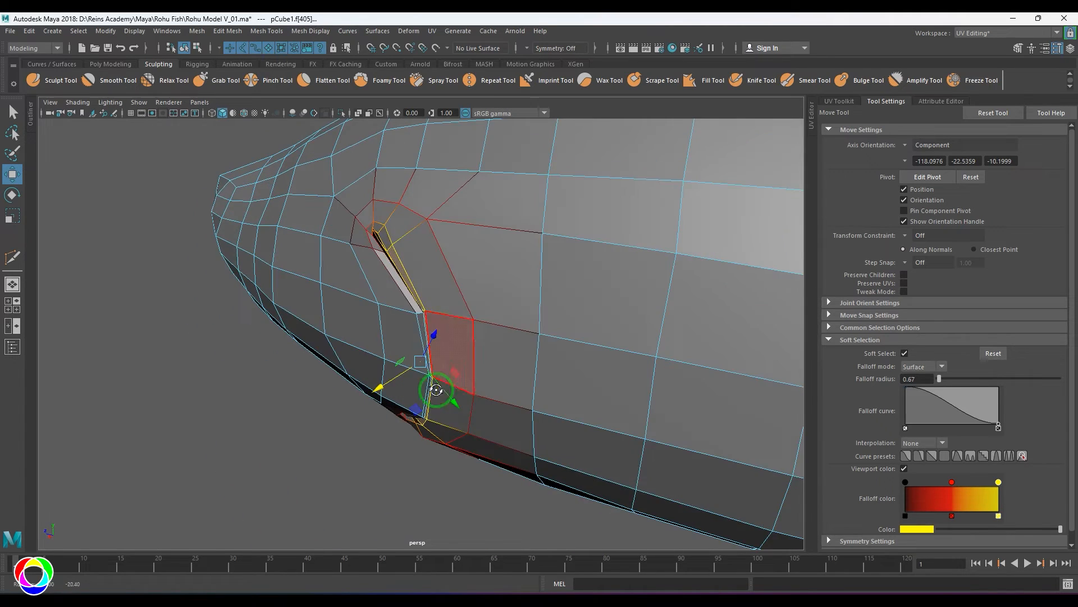
# Preview the half smoothed to examine the gill slit's opening, and show the unsmoothed cage again
pyautogui.press('3')
pyautogui.click(342, 412)
pyautogui.keyDown('alt'); pyautogui.moveTo(344, 410); pyautogui.dragTo(439, 329); pyautogui.keyUp('alt')
pyautogui.click(444, 320)
pyautogui.press('1')
# Narrow the soft selection falloff radius to 0.19 and shift the inner vertices at the gill slit's upper end
pyautogui.click(396, 286)
pyautogui.keyDown('alt'); pyautogui.moveTo(396, 286); pyautogui.dragTo(405, 326); pyautogui.keyUp('alt')
pyautogui.scroll(3, 412, 331)
pyautogui.moveTo(418, 335)
pyautogui.keyDown('alt'); pyautogui.mouseDown()
pyautogui.moveTo(438, 342)
pyautogui.moveTo(432, 349)
pyautogui.mouseUp(); pyautogui.keyUp('alt')
pyautogui.moveTo(499, 318); pyautogui.dragTo(444, 313, button='right')
pyautogui.keyDown('alt'); pyautogui.moveTo(425, 308); pyautogui.dragTo(379, 314); pyautogui.keyUp('alt')
pyautogui.click(389, 252)
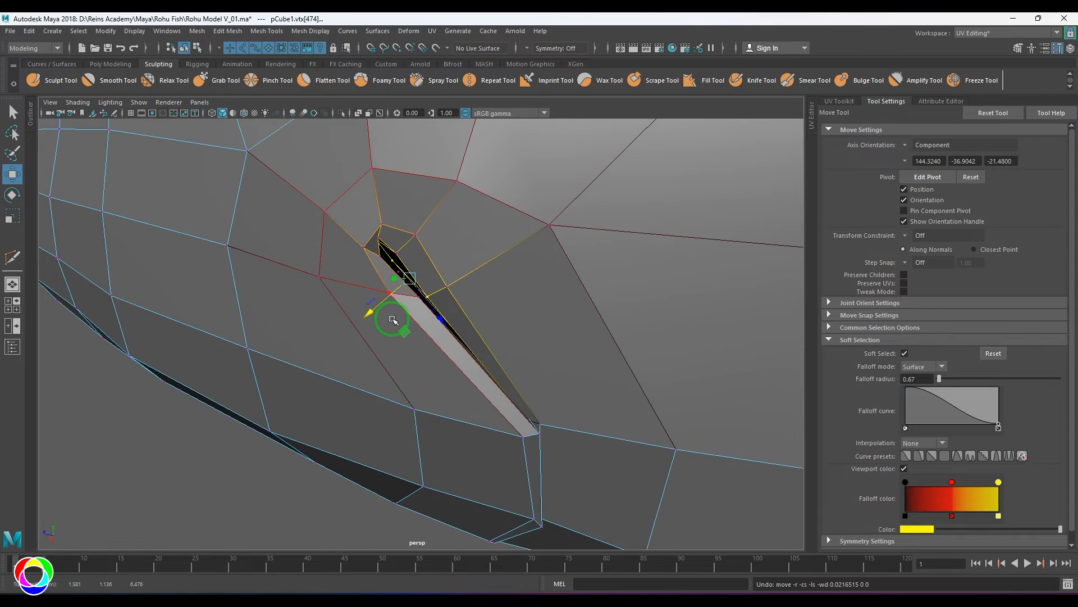
pyautogui.moveTo(510, 334); pyautogui.dragTo(478, 339)
pyautogui.keyDown('alt'); pyautogui.moveTo(408, 340); pyautogui.dragTo(315, 336); pyautogui.keyUp('alt')
pyautogui.moveTo(191, 257); pyautogui.dragTo(188, 256)
pyautogui.keyDown('alt'); pyautogui.moveTo(193, 258); pyautogui.dragTo(254, 270); pyautogui.keyUp('alt')
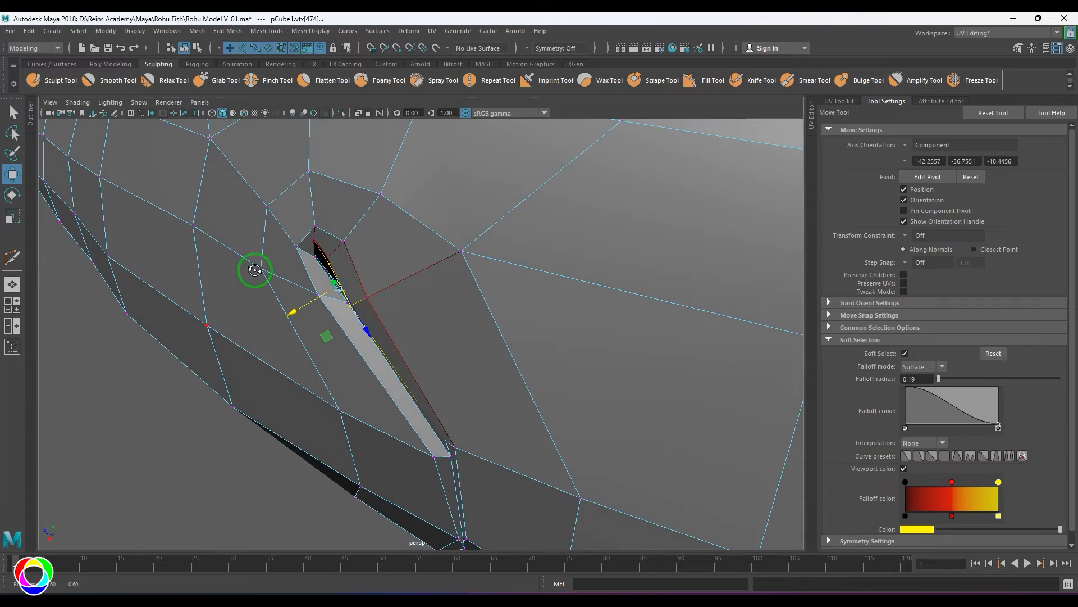
# Shift the inner vertices at the gill slit's lower end to tighten the opening
pyautogui.keyDown('alt'); pyautogui.moveTo(461, 247); pyautogui.dragTo(397, 235, button='right'); pyautogui.keyUp('alt')
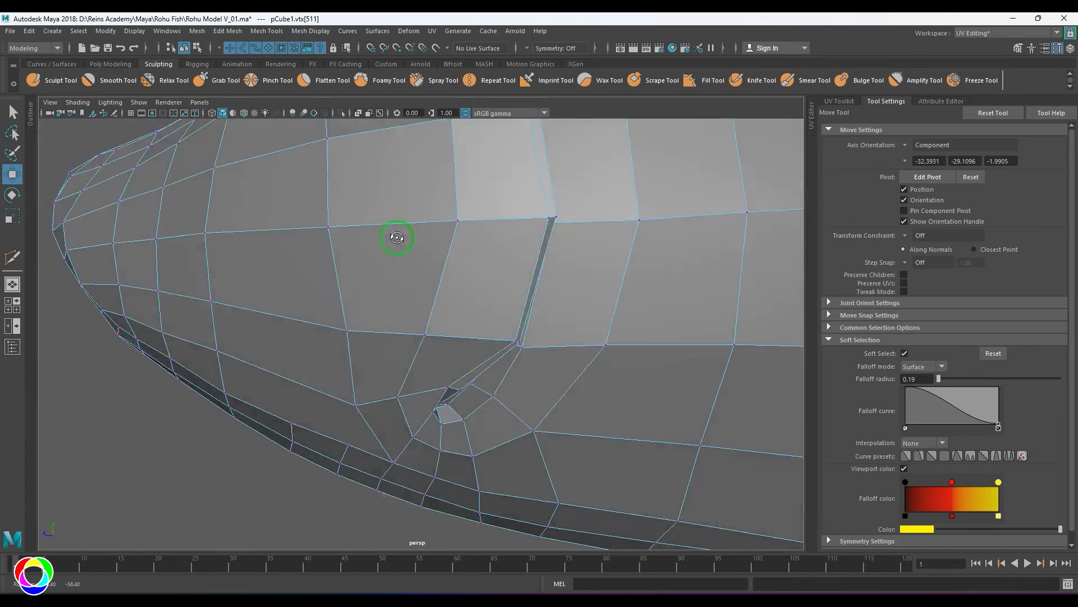
pyautogui.keyDown('alt'); pyautogui.moveTo(397, 236); pyautogui.dragTo(334, 339); pyautogui.keyUp('alt')
pyautogui.keyDown('alt'); pyautogui.moveTo(335, 339); pyautogui.dragTo(421, 381, button='right'); pyautogui.keyUp('alt')
pyautogui.keyDown('alt'); pyautogui.moveTo(421, 382); pyautogui.dragTo(354, 401); pyautogui.keyUp('alt')
pyautogui.click(429, 375)
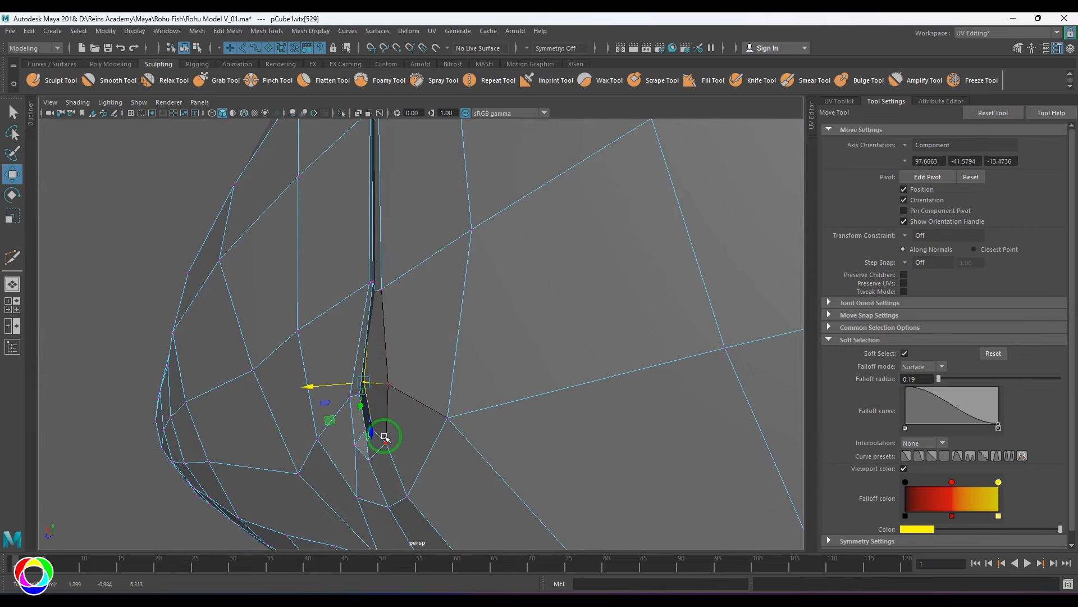
pyautogui.moveTo(331, 430); pyautogui.dragTo(337, 429)
# Preview the half smoothed and examine the lower end of the gill slit from the side
pyautogui.press('3')
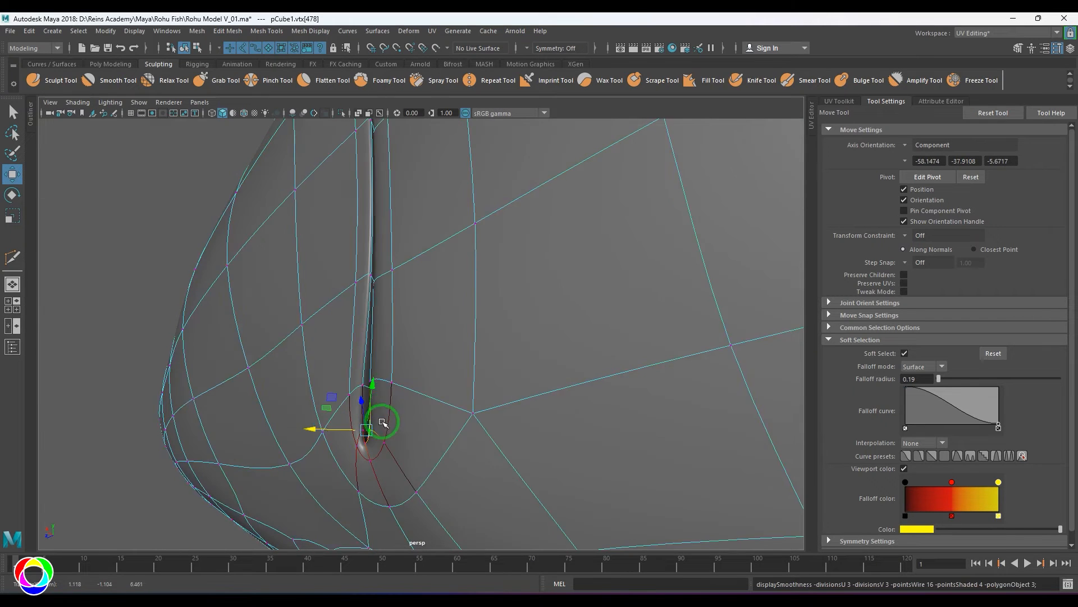
pyautogui.press('F8')
pyautogui.click(174, 246)
pyautogui.keyDown('alt'); pyautogui.moveTo(388, 365); pyautogui.dragTo(320, 395, button='right'); pyautogui.keyUp('alt')
pyautogui.keyDown('alt'); pyautogui.moveTo(388, 393); pyautogui.dragTo(402, 373); pyautogui.keyUp('alt')
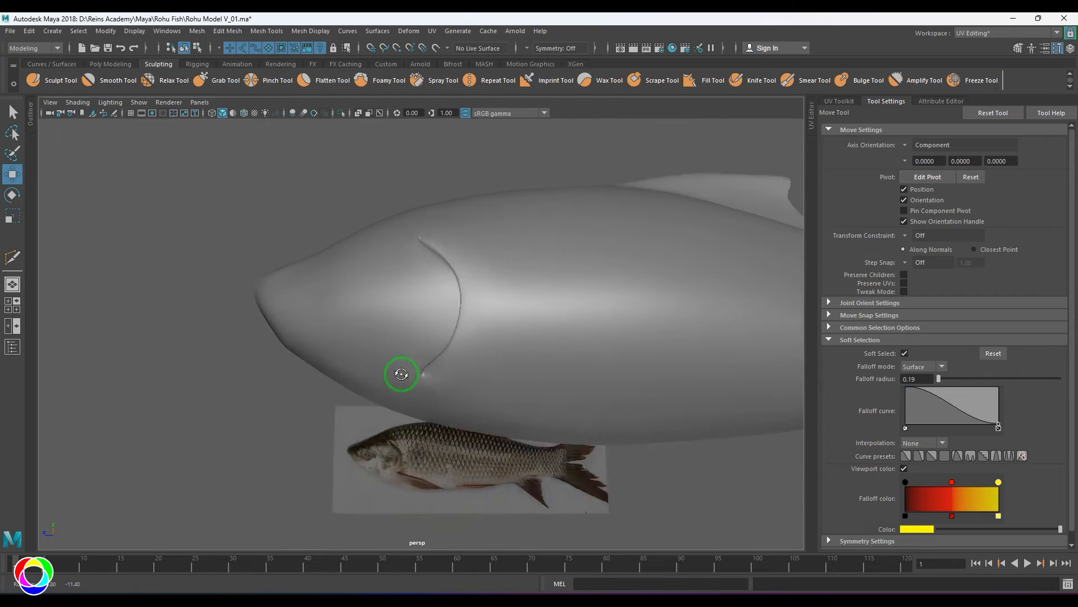
# Show the unsmoothed cage again and reposition the inner rear vertex at the gill slit's lower end
pyautogui.keyDown('alt'); pyautogui.moveTo(402, 373); pyautogui.dragTo(463, 426, button='right'); pyautogui.keyUp('alt')
pyautogui.click(461, 400)
pyautogui.press('1')
pyautogui.moveTo(463, 426)
pyautogui.keyDown('alt'); pyautogui.mouseDown()
pyautogui.moveTo(462, 399)
pyautogui.moveTo(462, 433)
pyautogui.mouseUp(); pyautogui.keyUp('alt')
pyautogui.click(437, 386)
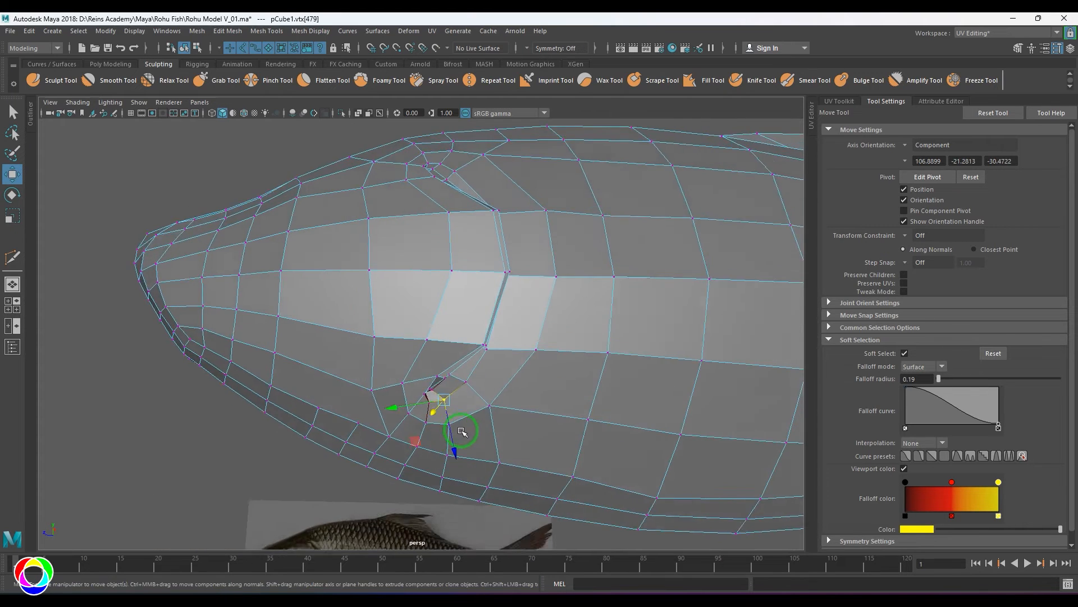
pyautogui.keyDown('alt'); pyautogui.moveTo(463, 433); pyautogui.dragTo(486, 490, button='right'); pyautogui.keyUp('alt')
pyautogui.keyDown('alt'); pyautogui.moveTo(485, 490); pyautogui.dragTo(440, 408, button='middle'); pyautogui.keyUp('alt')
pyautogui.moveTo(440, 408); pyautogui.dragTo(437, 392)
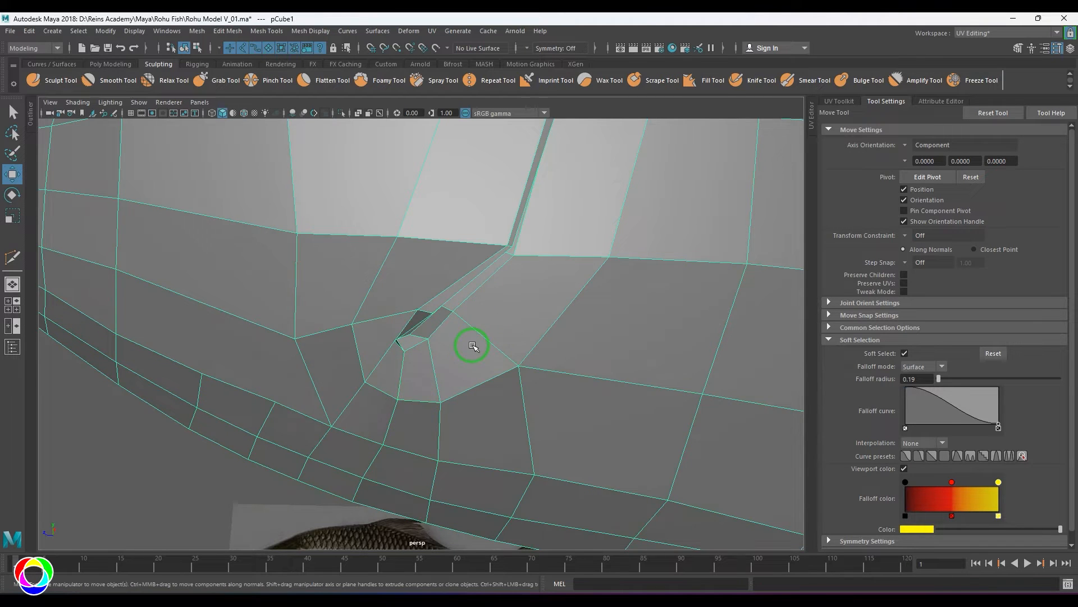
# Preview the half smoothed to examine the pinch at the gill slit's lower tip
pyautogui.keyDown('alt'); pyautogui.moveTo(472, 345); pyautogui.dragTo(284, 467, button='right'); pyautogui.keyUp('alt')
pyautogui.press('3')
pyautogui.click(285, 467)
pyautogui.keyDown('alt'); pyautogui.moveTo(348, 362); pyautogui.dragTo(394, 360); pyautogui.keyUp('alt')
pyautogui.keyDown('alt'); pyautogui.moveTo(393, 359); pyautogui.dragTo(424, 368, button='right'); pyautogui.keyUp('alt')
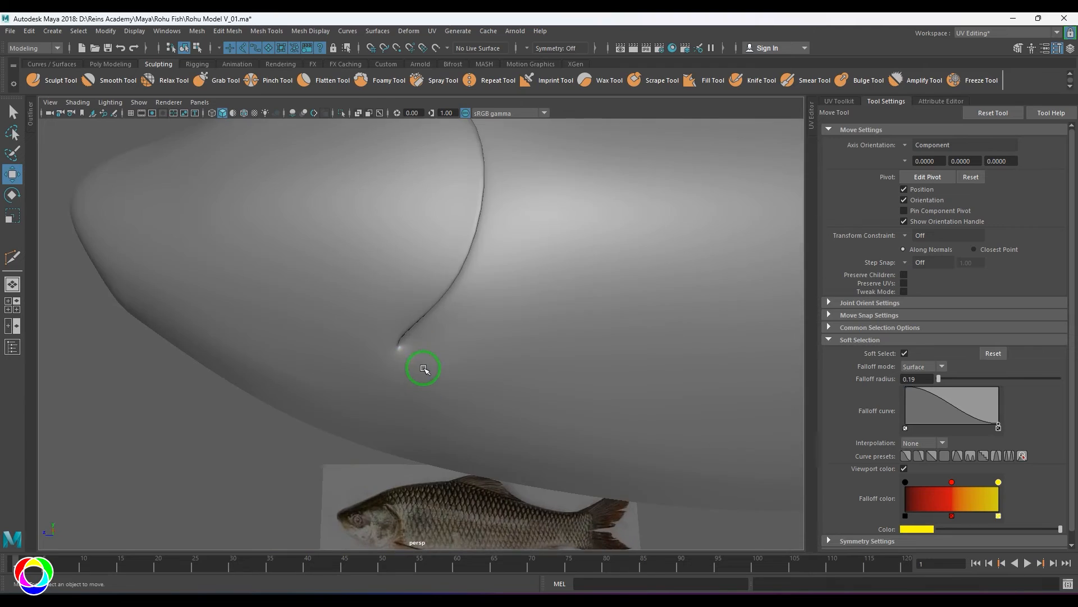
# Return to the unsmoothed cage, turn off soft selection and move the surface vertex behind the gill slit's lower end
pyautogui.click(423, 369)
pyautogui.press('1')
pyautogui.keyDown('alt'); pyautogui.moveTo(429, 385); pyautogui.dragTo(494, 298); pyautogui.keyUp('alt')
pyautogui.keyDown('alt'); pyautogui.moveTo(494, 297); pyautogui.dragTo(513, 313, button='right'); pyautogui.keyUp('alt')
pyautogui.keyDown('alt'); pyautogui.moveTo(512, 312); pyautogui.dragTo(469, 364); pyautogui.keyUp('alt')
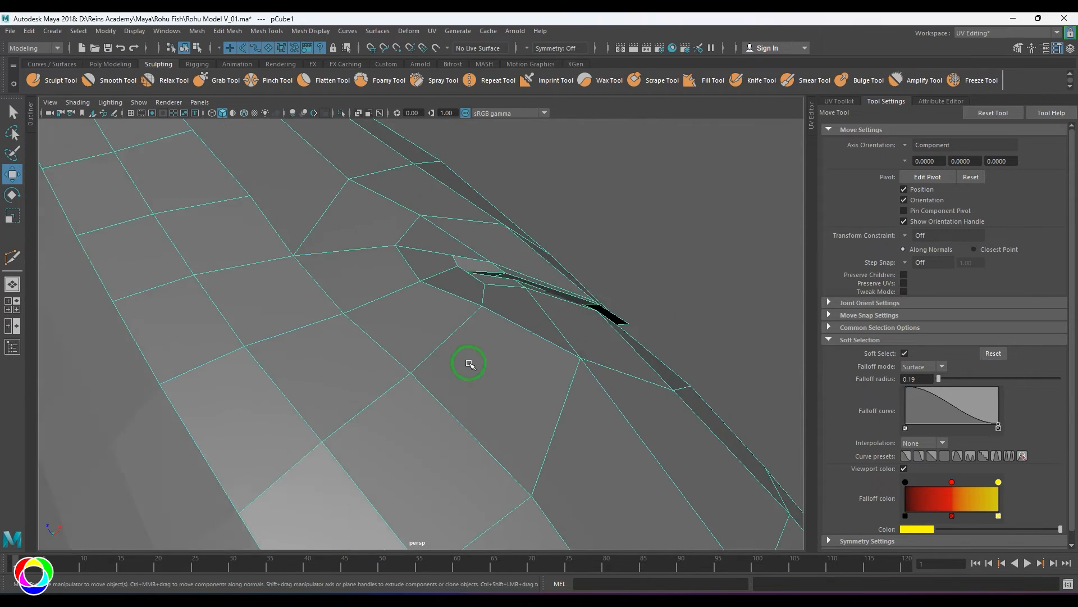
pyautogui.keyDown('alt'); pyautogui.moveTo(469, 364); pyautogui.dragTo(492, 372, button='right'); pyautogui.keyUp('alt')
pyautogui.moveTo(466, 337); pyautogui.dragTo(421, 336, button='right')
pyautogui.click(420, 268)
pyautogui.press('b')
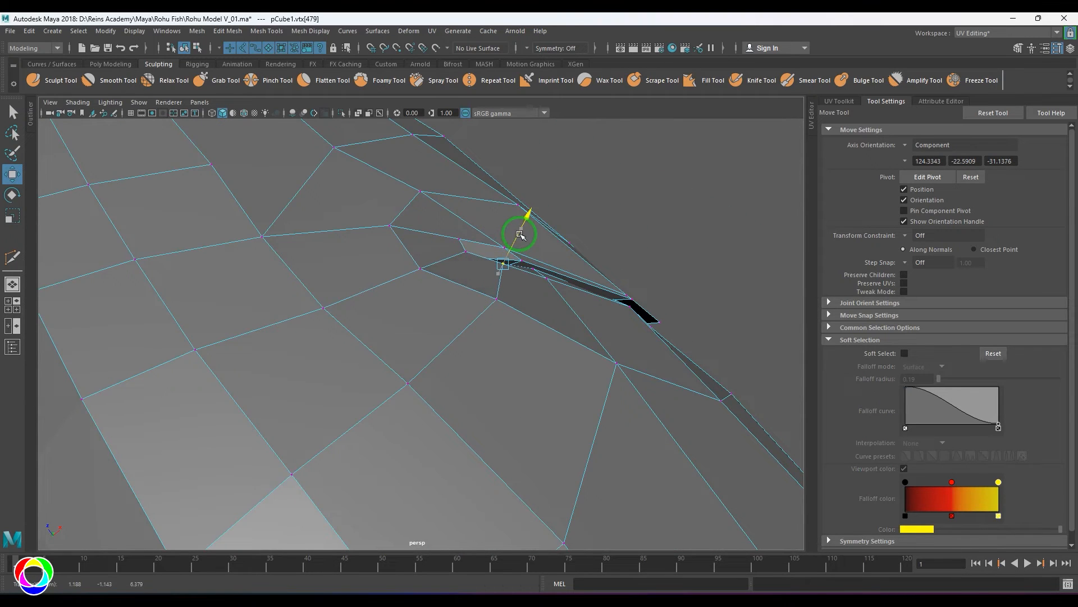
pyautogui.click(487, 233)
pyautogui.moveTo(511, 271); pyautogui.dragTo(516, 262)
# Pull out the vertices surrounding the gill slit's lower end and raise the vertex just ahead of it
pyautogui.click(420, 268)
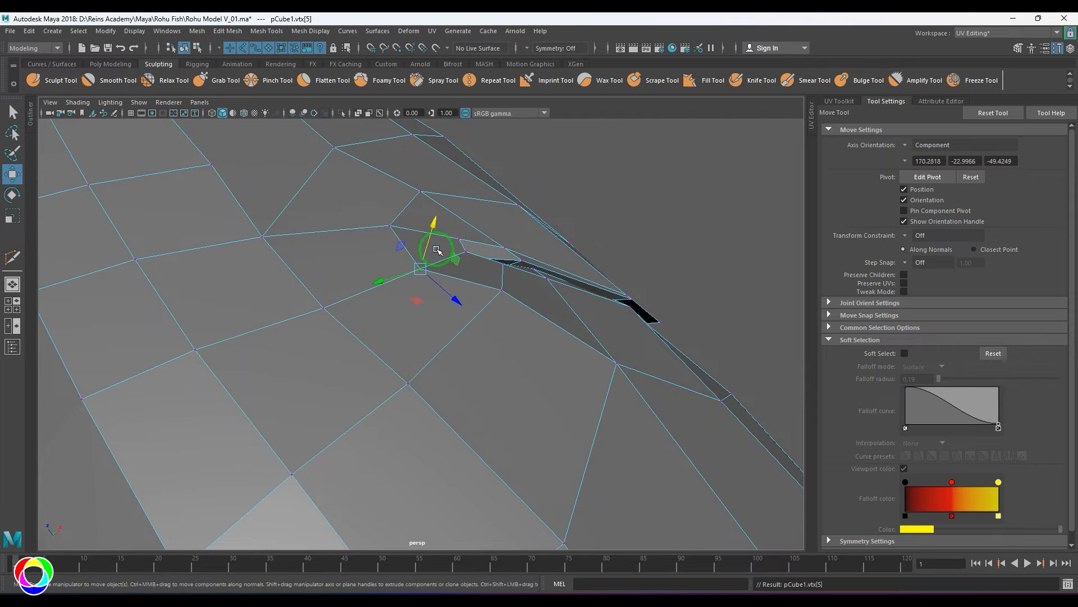
pyautogui.moveTo(435, 246); pyautogui.dragTo(441, 226)
pyautogui.click(390, 226)
pyautogui.moveTo(404, 192)
pyautogui.mouseDown()
pyautogui.moveTo(407, 183)
pyautogui.moveTo(442, 217)
pyautogui.moveTo(405, 185)
pyautogui.mouseUp()
pyautogui.scroll(-3, 464, 260)
pyautogui.keyDown('alt'); pyautogui.moveTo(466, 262); pyautogui.dragTo(395, 373); pyautogui.keyUp('alt')
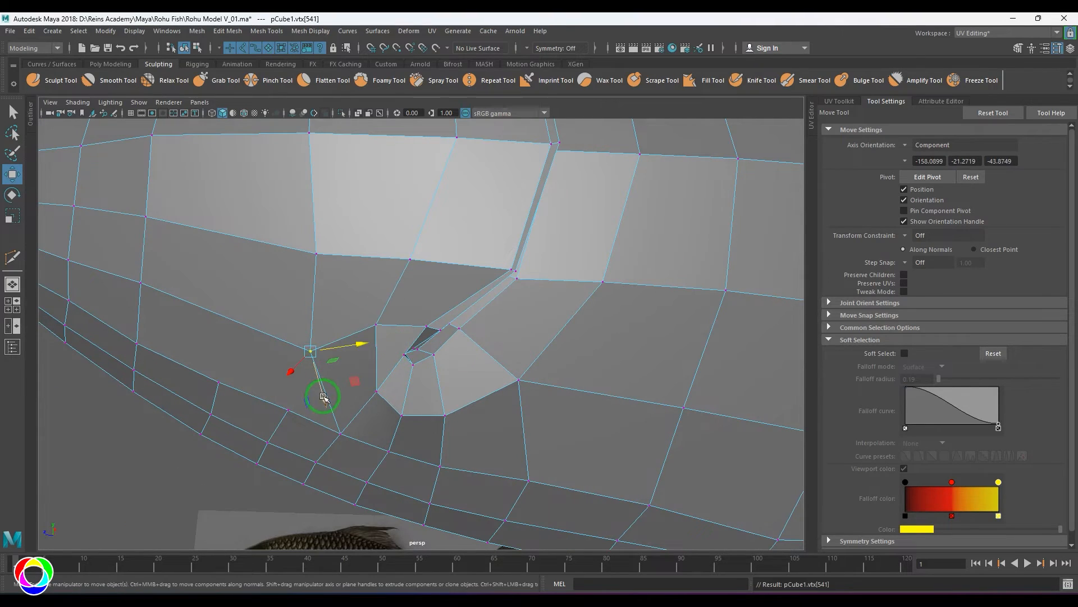
pyautogui.moveTo(324, 397); pyautogui.dragTo(359, 311)
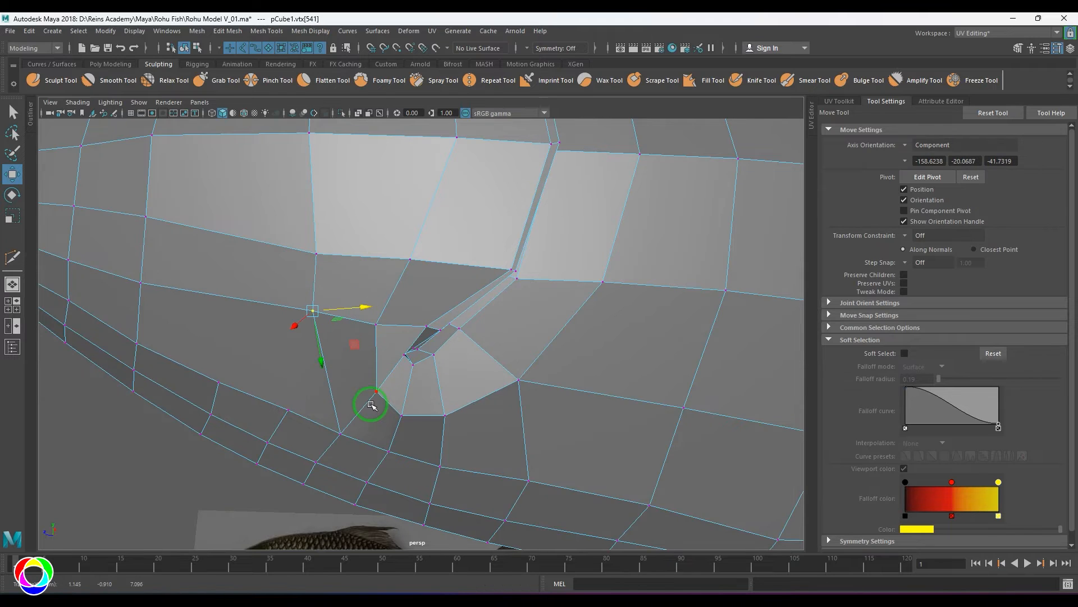
pyautogui.scroll(-5, 371, 404)
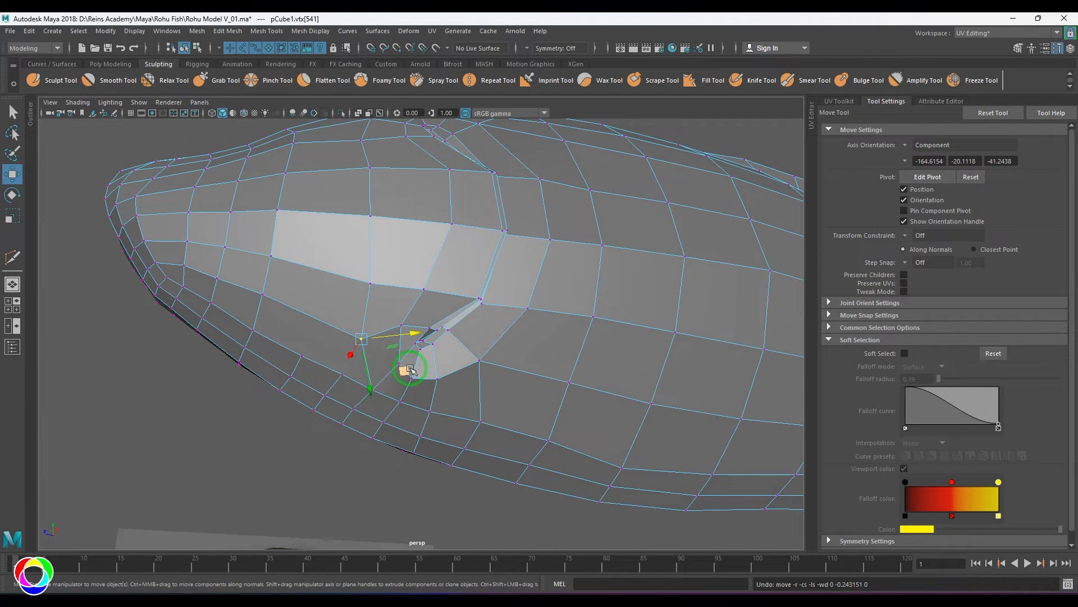
# Preview the half smoothed to check the surface around the gill slit's lower end
pyautogui.moveTo(430, 349); pyautogui.dragTo(428, 352, button='right')
pyautogui.press('3')
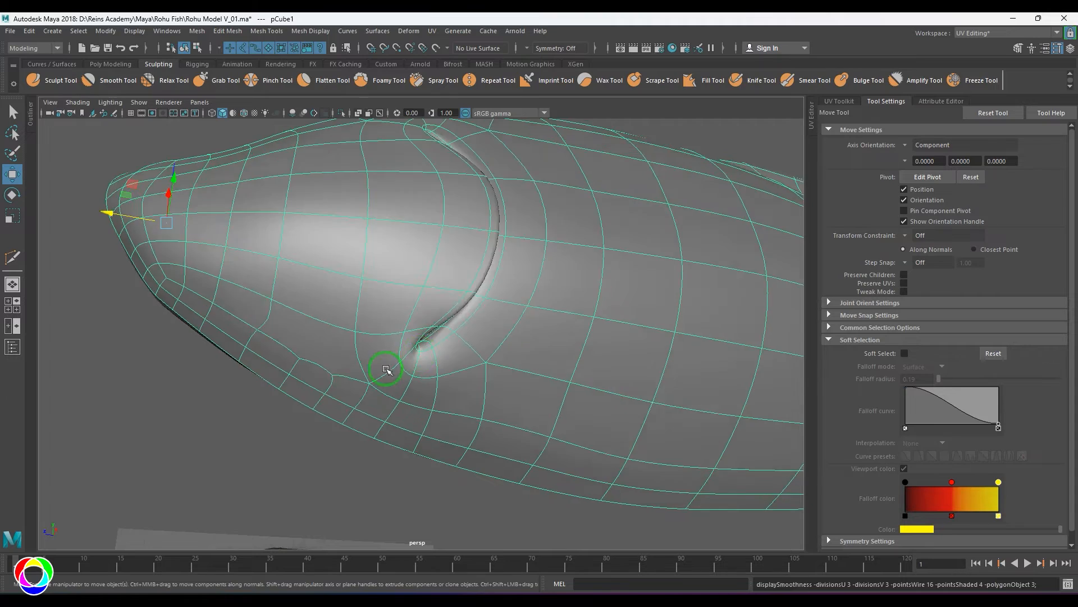
pyautogui.click(360, 463)
pyautogui.scroll(-4, 427, 393)
pyautogui.keyDown('alt'); pyautogui.moveTo(438, 342); pyautogui.dragTo(511, 291); pyautogui.keyUp('alt')
pyautogui.scroll(4, 495, 325)
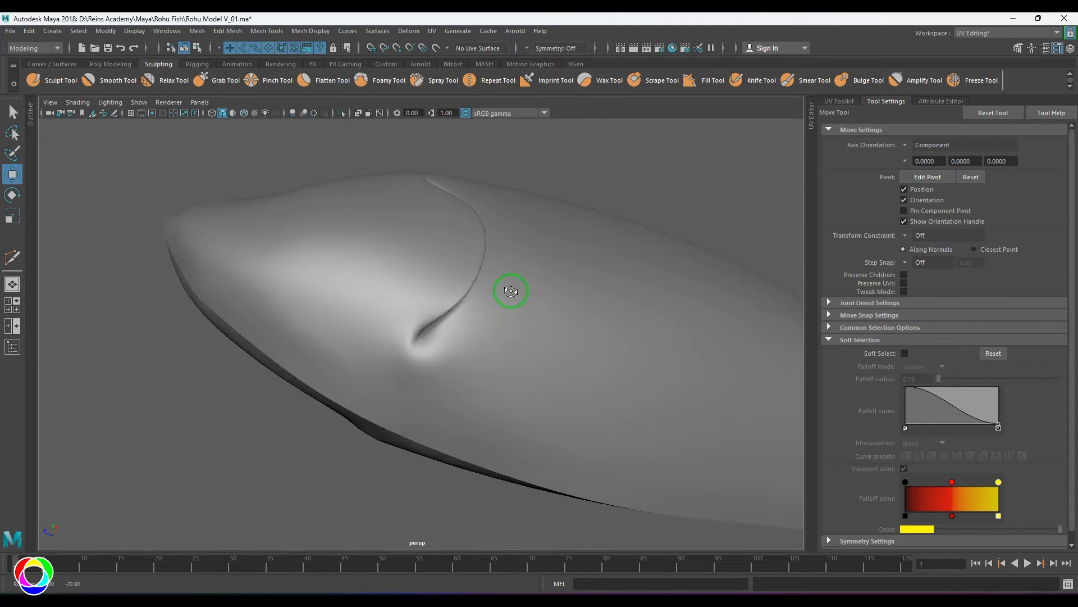
# Show the unsmoothed cage and adjust the vertices below the gill slit's lower end, working from the front underside
pyautogui.click(451, 387)
pyautogui.press('1')
pyautogui.moveTo(424, 392); pyautogui.dragTo(418, 362, button='right')
pyautogui.keyDown('alt'); pyautogui.moveTo(410, 393); pyautogui.dragTo(489, 438); pyautogui.keyUp('alt')
pyautogui.keyDown('alt'); pyautogui.moveTo(489, 438); pyautogui.dragTo(480, 390, button='middle'); pyautogui.keyUp('alt')
pyautogui.scroll(4, 439, 389)
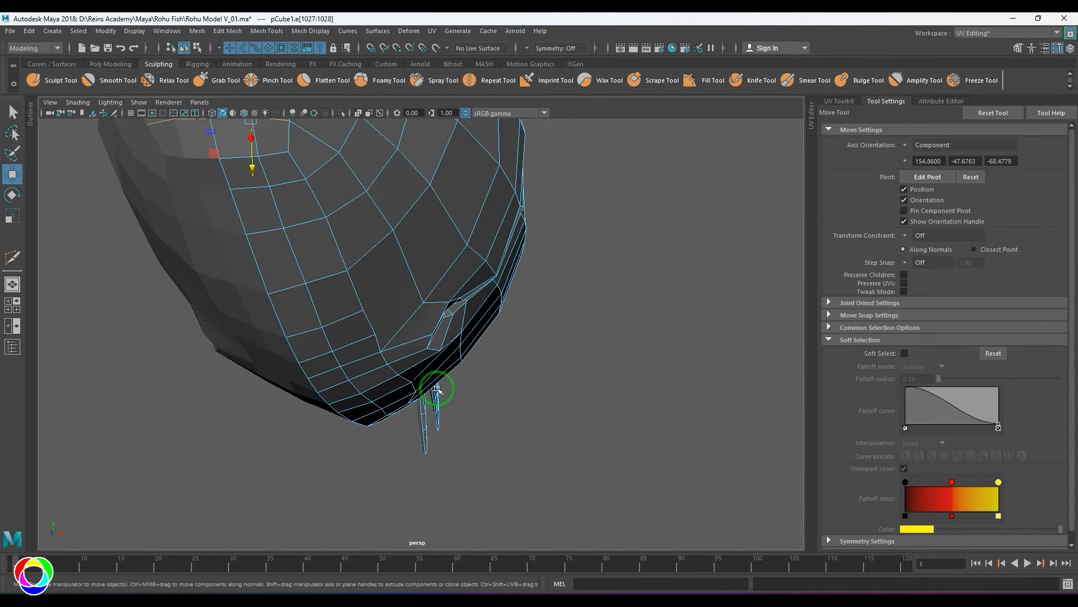
pyautogui.scroll(2, 437, 387)
pyautogui.click(437, 359)
pyautogui.keyDown('alt'); pyautogui.moveTo(437, 361); pyautogui.dragTo(468, 386); pyautogui.keyUp('alt')
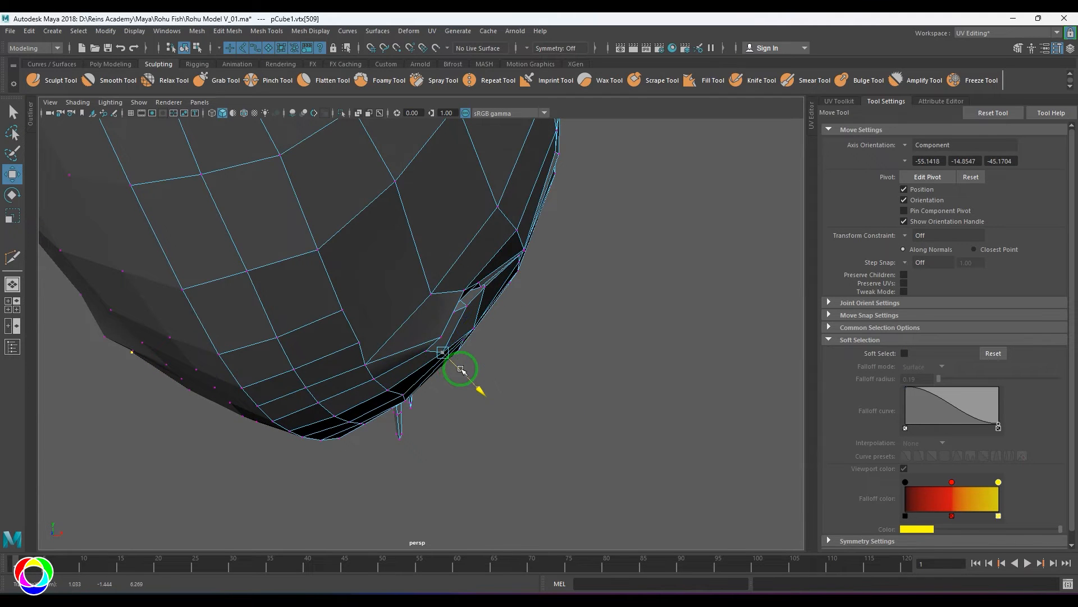
pyautogui.moveTo(470, 356)
pyautogui.keyDown('alt'); pyautogui.mouseDown()
pyautogui.moveTo(420, 371)
pyautogui.moveTo(459, 368)
pyautogui.mouseUp(); pyautogui.keyUp('alt')
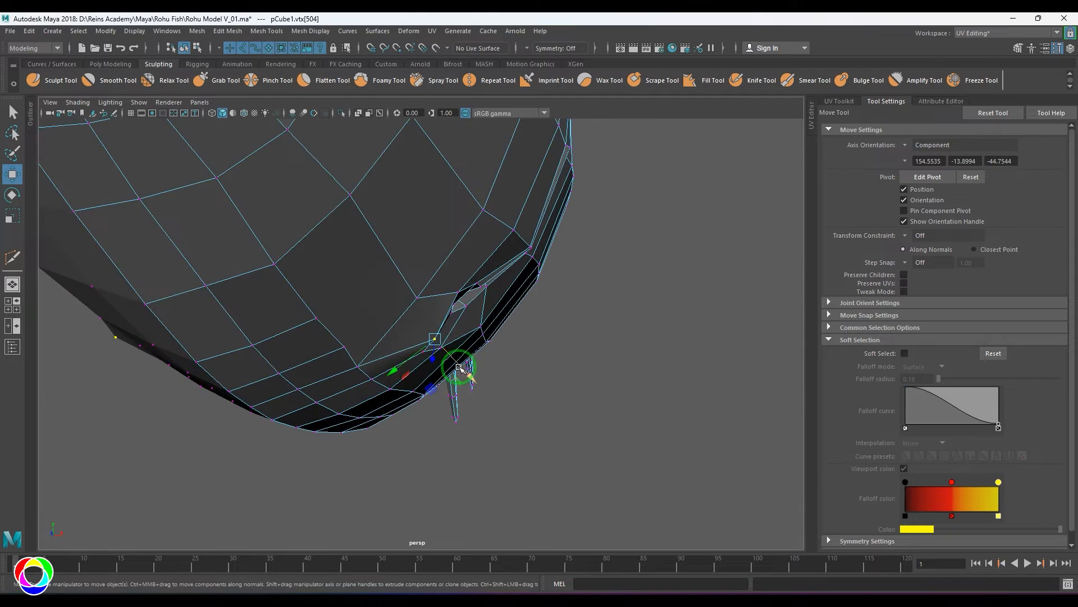
# Examine the smoothed head and gill slit from the side, and restore the unsmoothed cage
pyautogui.press('3')
pyautogui.scroll(-2, 444, 322)
pyautogui.click(602, 404)
pyautogui.keyDown('alt'); pyautogui.moveTo(602, 404); pyautogui.dragTo(471, 389); pyautogui.keyUp('alt')
pyautogui.scroll(-3, 443, 349)
pyautogui.click(433, 354)
pyautogui.press('1')
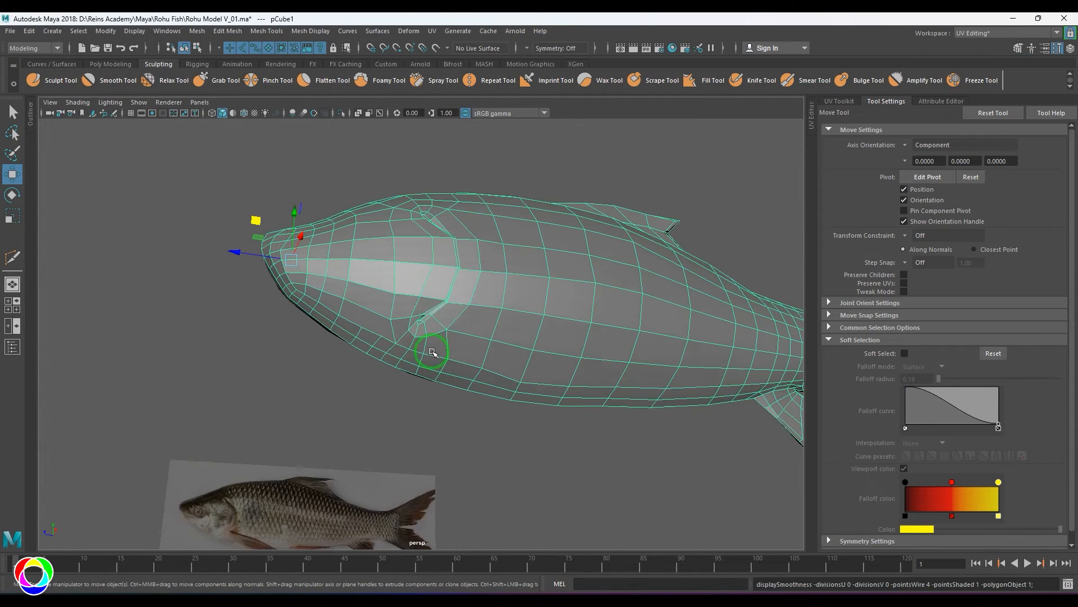
# Slide the edge loop at the middle of the head rearward toward the gill slit
pyautogui.scroll(1, 432, 358)
pyautogui.keyDown('alt'); pyautogui.moveTo(432, 359); pyautogui.dragTo(395, 367); pyautogui.keyUp('alt')
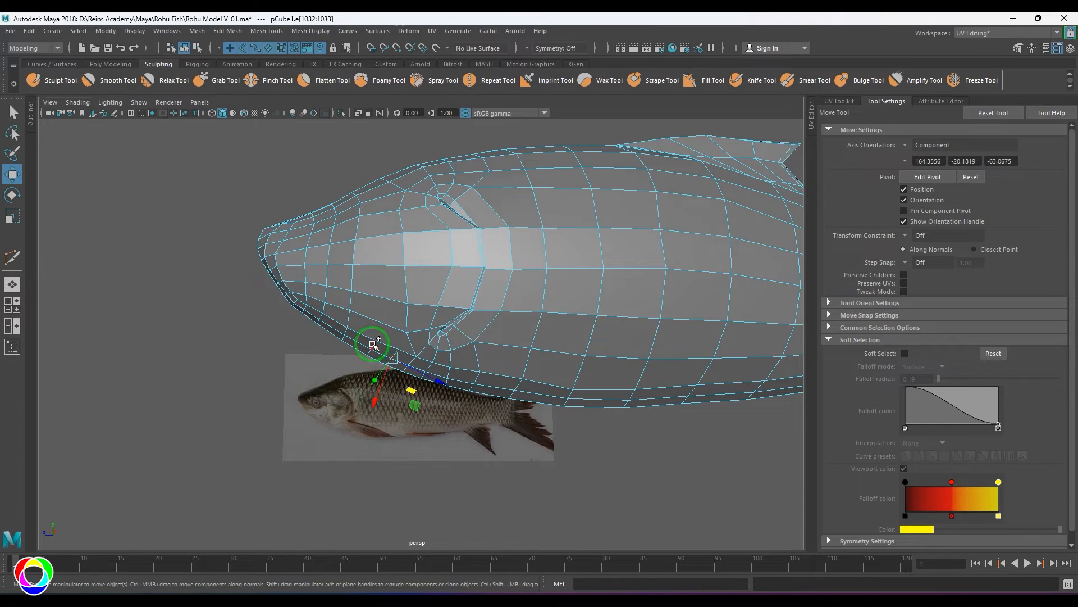
pyautogui.keyDown('shift'); pyautogui.moveTo(395, 268); pyautogui.dragTo(366, 313, button='right'); pyautogui.keyUp('shift')
pyautogui.scroll(2, 388, 311)
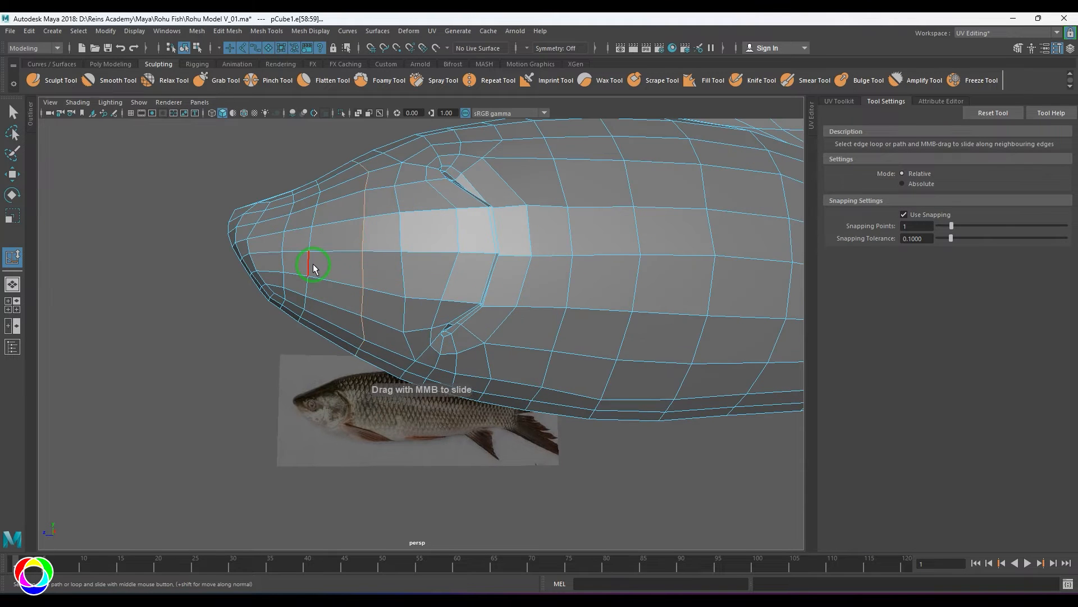
pyautogui.moveTo(324, 296); pyautogui.dragTo(342, 301, button='middle')
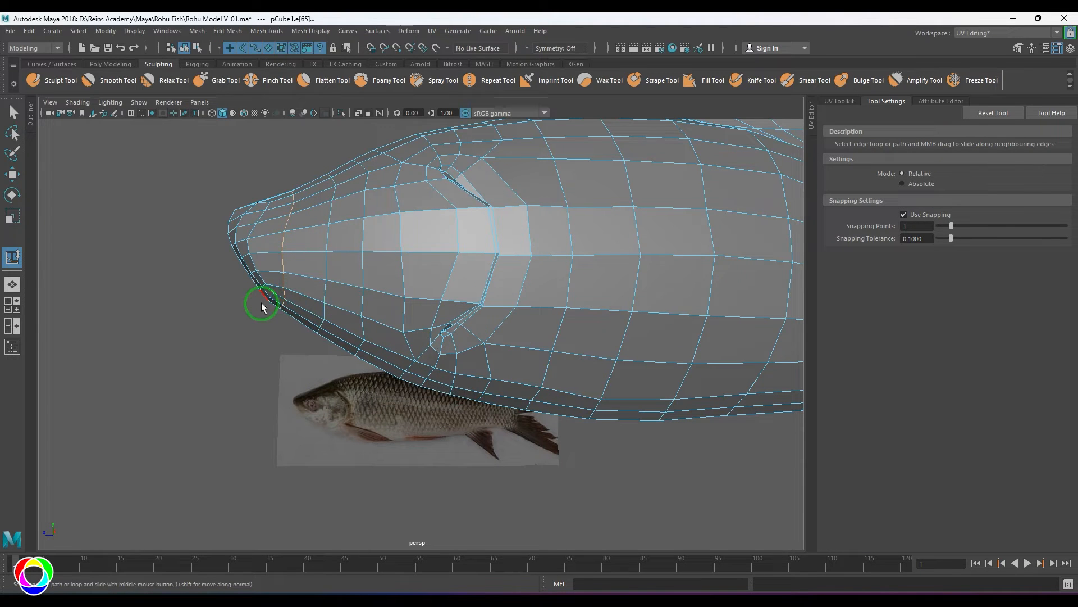
# Slide the edge loops between the snout and the gill slit to even out their spacing
pyautogui.keyDown('shift'); pyautogui.moveTo(262, 304); pyautogui.dragTo(317, 298, button='right'); pyautogui.keyUp('shift')
pyautogui.doubleClick(290, 268)
pyautogui.keyDown('shift'); pyautogui.moveTo(341, 247); pyautogui.dragTo(336, 335, button='right'); pyautogui.keyUp('shift')
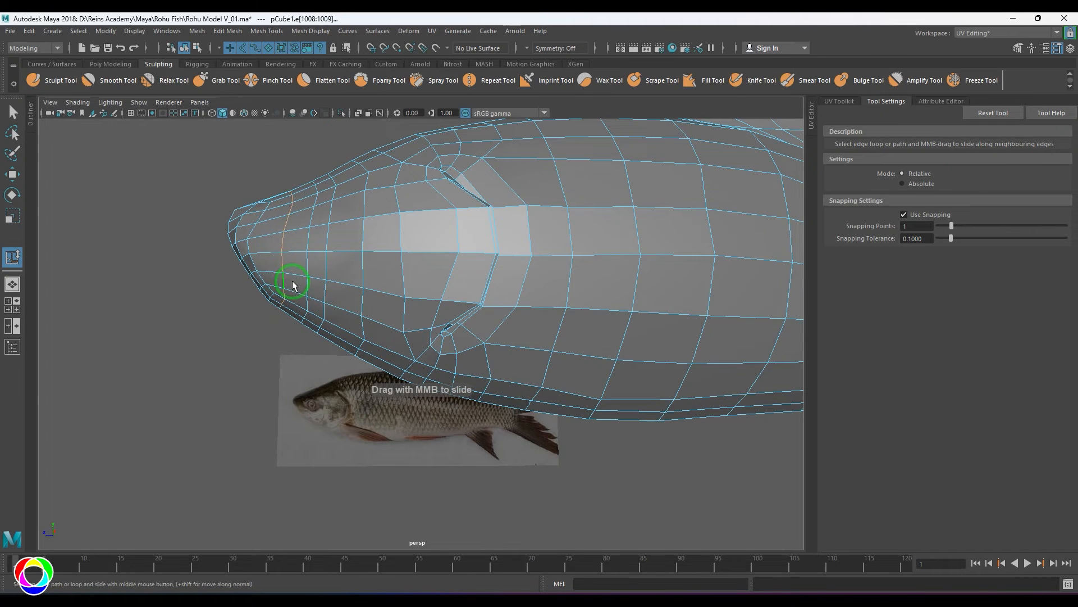
pyautogui.keyDown('alt'); pyautogui.moveTo(292, 282); pyautogui.dragTo(341, 266); pyautogui.keyUp('alt')
pyautogui.moveTo(341, 267); pyautogui.dragTo(368, 250, button='right')
pyautogui.keyDown('alt'); pyautogui.moveTo(366, 253); pyautogui.dragTo(306, 256); pyautogui.keyUp('alt')
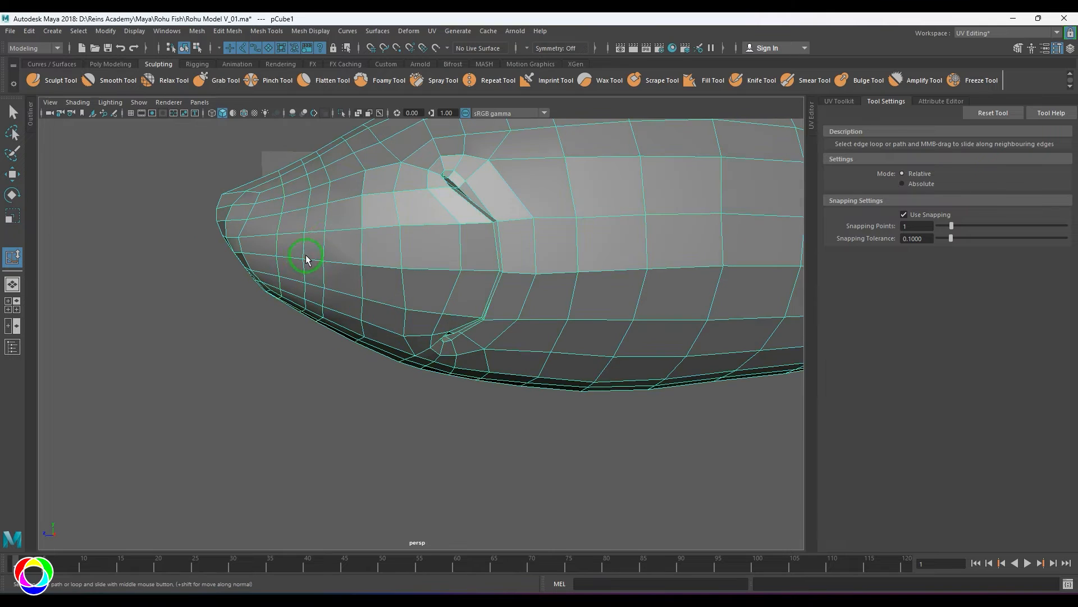
pyautogui.doubleClick(328, 238)
pyautogui.keyDown('shift'); pyautogui.moveTo(371, 236); pyautogui.dragTo(366, 324, button='right'); pyautogui.keyUp('shift')
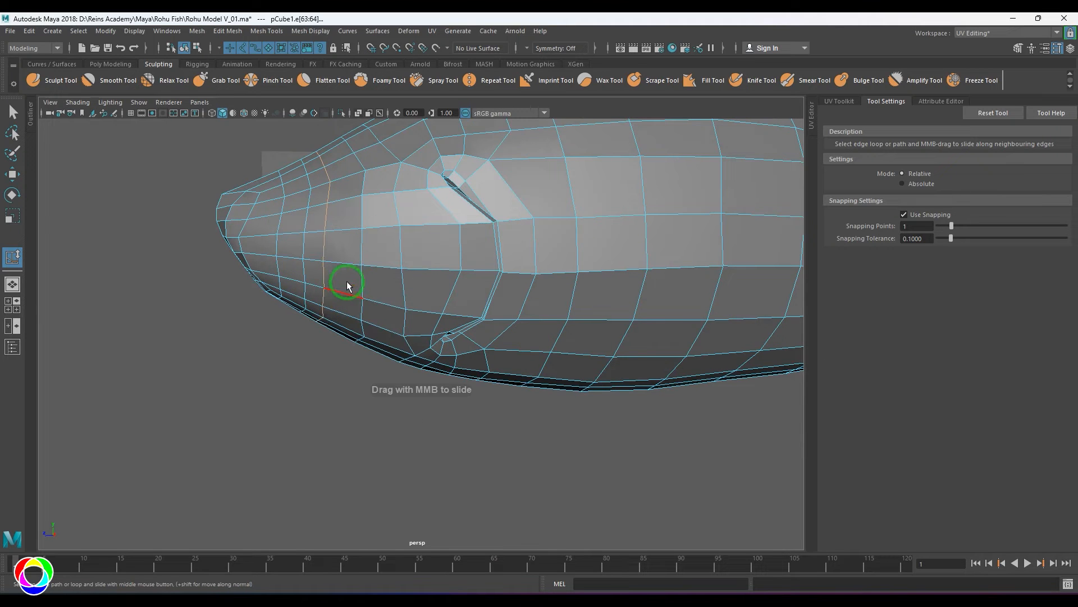
pyautogui.moveTo(346, 283); pyautogui.dragTo(358, 285, button='middle')
# Add an edge loop around the body behind the gill slit and slide the neighbouring loops to even spacing
pyautogui.scroll(-3, 460, 304)
pyautogui.keyDown('alt'); pyautogui.moveTo(463, 306); pyautogui.dragTo(478, 352); pyautogui.keyUp('alt')
pyautogui.doubleClick(434, 320)
pyautogui.moveTo(441, 299); pyautogui.dragTo(461, 277, button='right')
pyautogui.keyDown('alt'); pyautogui.moveTo(491, 292); pyautogui.dragTo(452, 285); pyautogui.keyUp('alt')
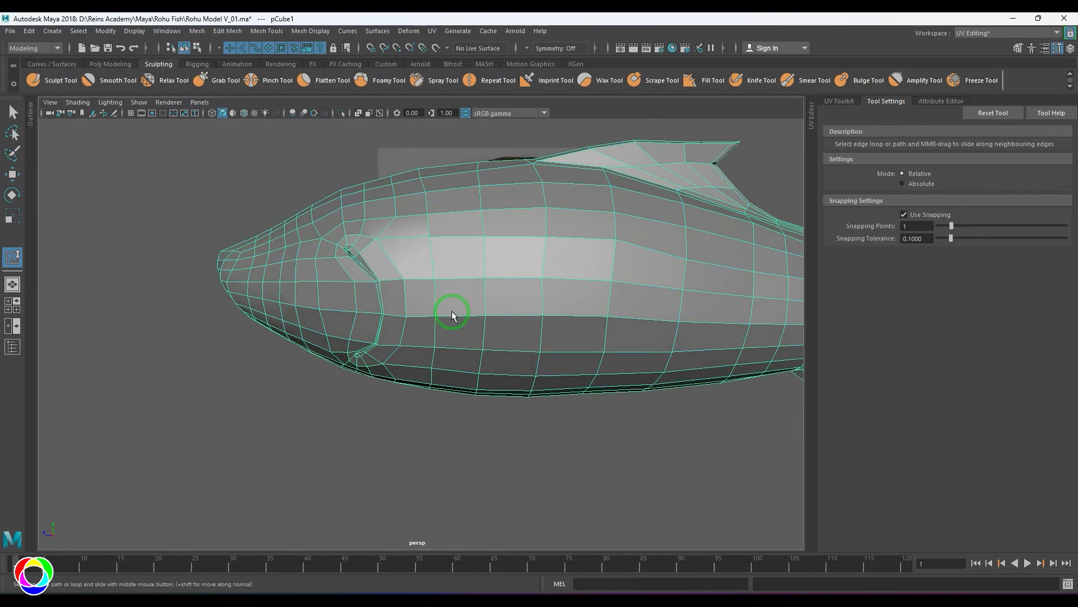
pyautogui.keyDown('shift'); pyautogui.moveTo(484, 271); pyautogui.dragTo(487, 347, button='right'); pyautogui.keyUp('shift')
pyautogui.hotkey('ctrl', 'z')
pyautogui.doubleClick(458, 260)
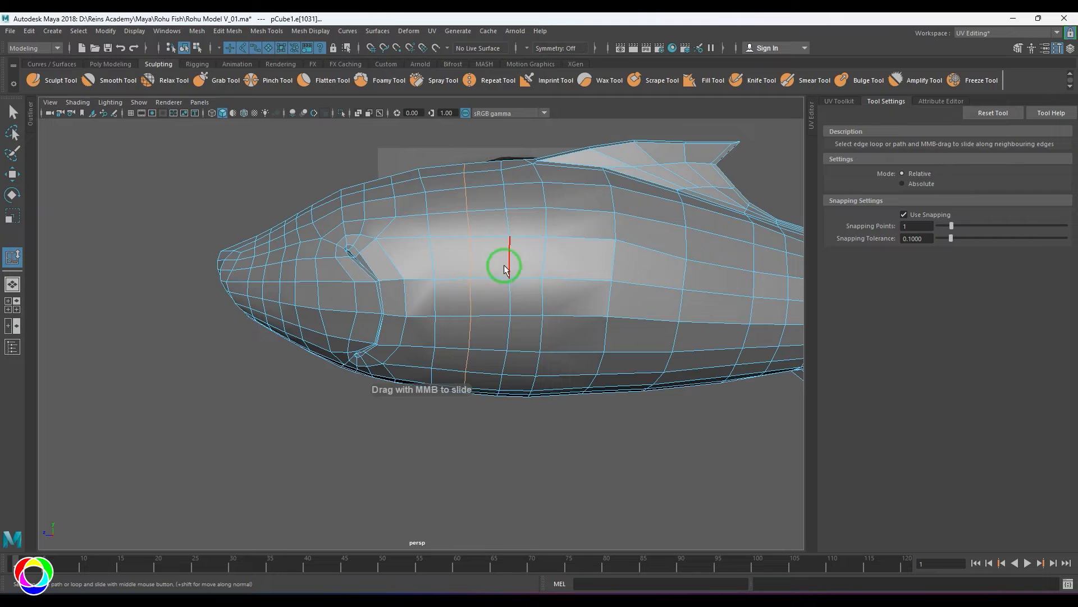
# Start the Insert Edge Loop tool for the body section below the front of the dorsal fin
pyautogui.scroll(-3, 526, 304)
pyautogui.keyDown('alt'); pyautogui.moveTo(516, 307); pyautogui.dragTo(506, 323); pyautogui.keyUp('alt')
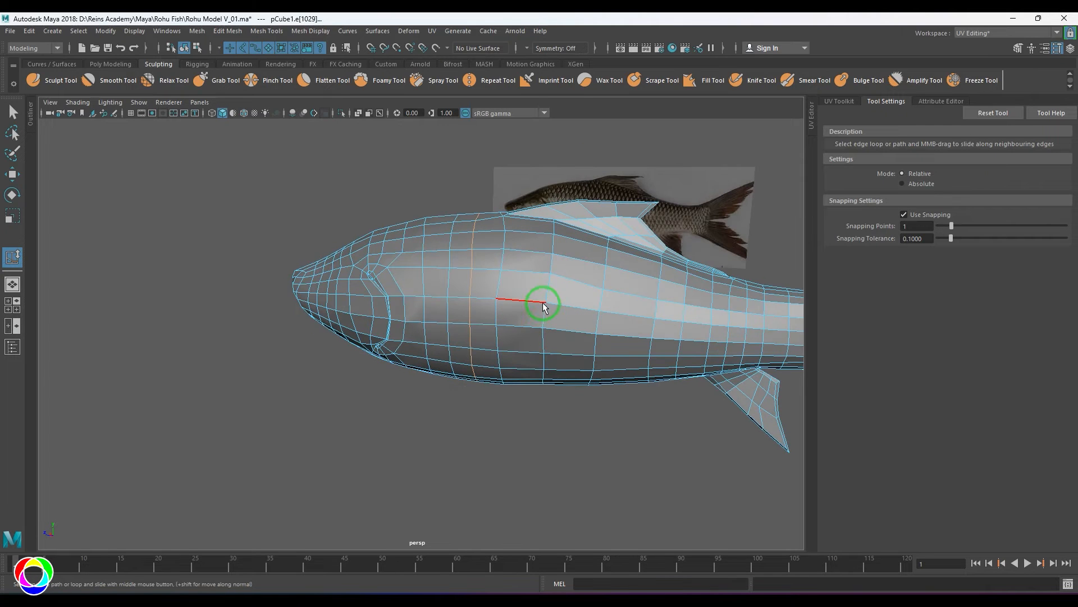
pyautogui.keyDown('shift'); pyautogui.moveTo(540, 249); pyautogui.dragTo(510, 285, button='right'); pyautogui.keyUp('shift')
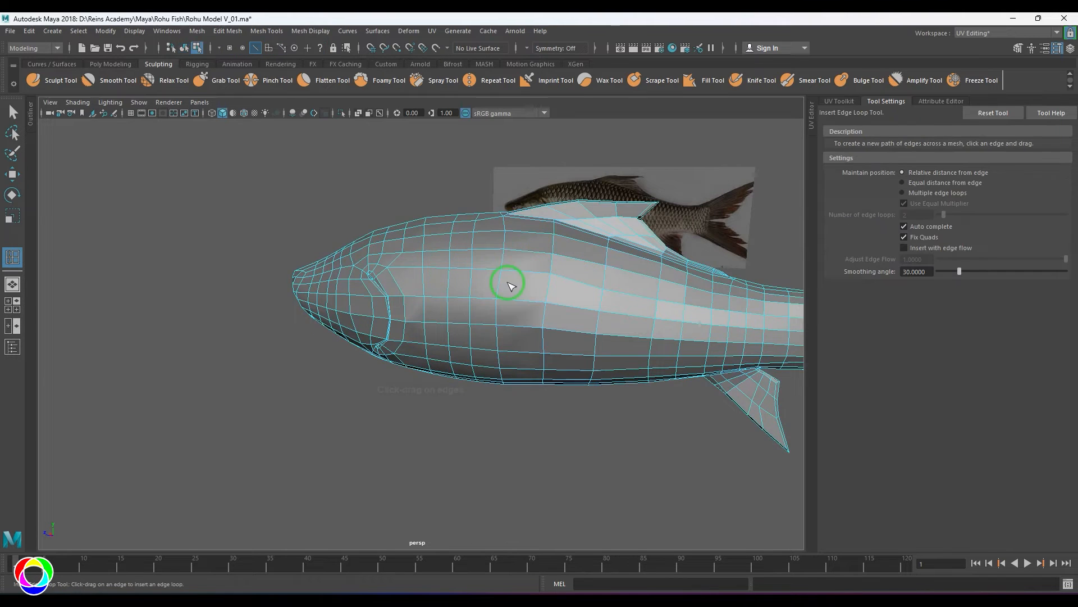
# Activate the Sculpt Tool on the fish body and enlarge its brush to about 1.63
pyautogui.keyDown('alt'); pyautogui.moveTo(521, 304); pyautogui.dragTo(618, 316); pyautogui.keyUp('alt')
pyautogui.press('w')
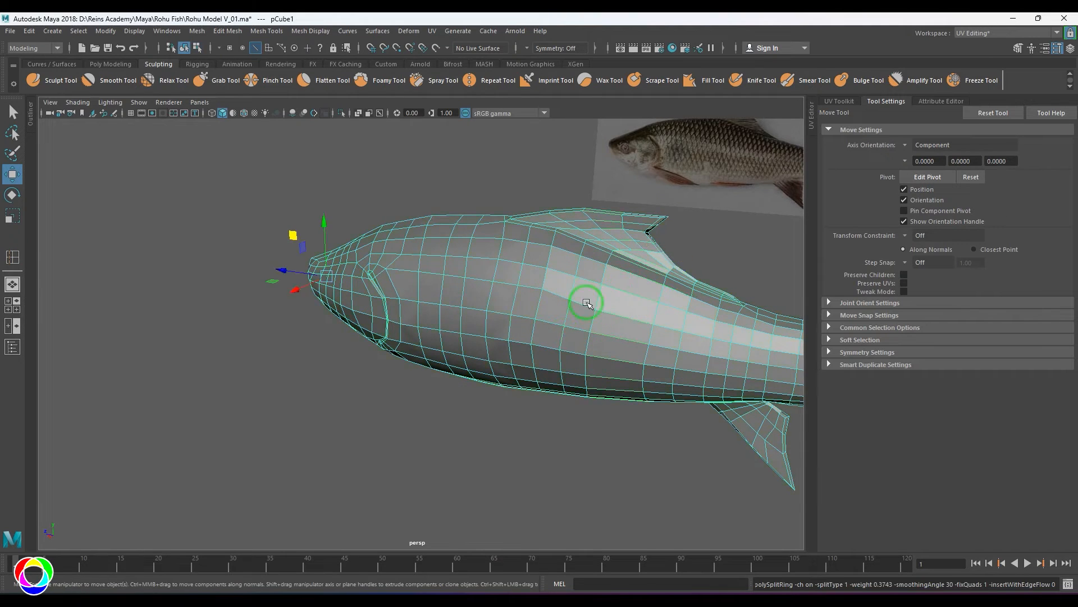
pyautogui.keyDown('alt'); pyautogui.moveTo(519, 301); pyautogui.dragTo(539, 269); pyautogui.keyUp('alt')
pyautogui.keyDown('shift'); pyautogui.moveTo(537, 264); pyautogui.dragTo(667, 342, button='right'); pyautogui.keyUp('shift')
pyautogui.click(634, 413)
pyautogui.scroll(-3, 590, 382)
pyautogui.keyDown('alt'); pyautogui.moveTo(584, 377); pyautogui.dragTo(573, 296); pyautogui.keyUp('alt')
pyautogui.click(531, 343)
pyautogui.scroll(3, 542, 326)
pyautogui.keyDown('shift'); pyautogui.moveTo(570, 289); pyautogui.dragTo(516, 272, button='right'); pyautogui.keyUp('shift')
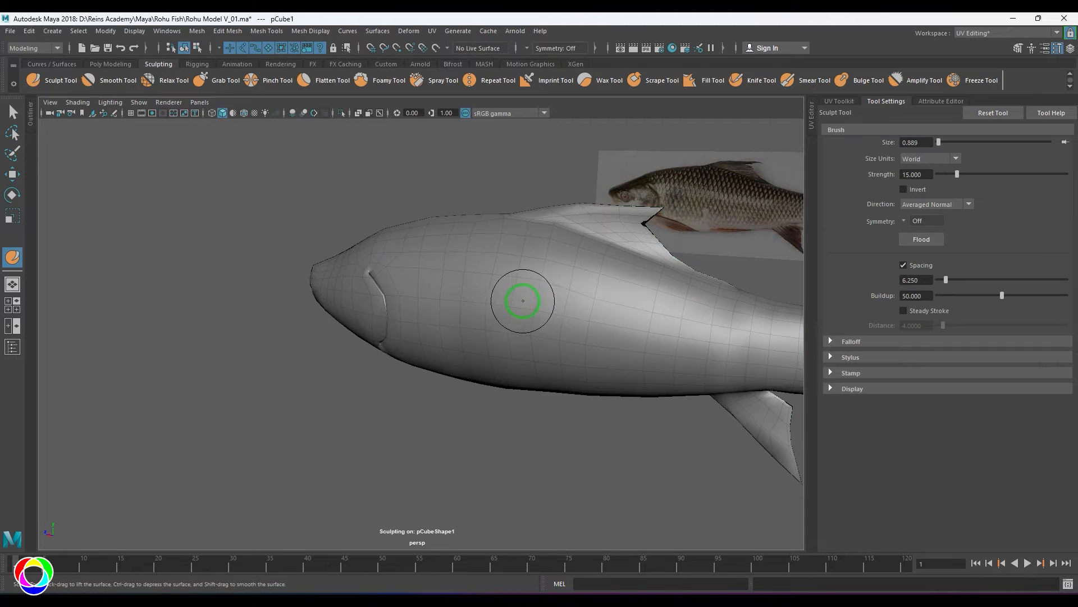
pyautogui.press('b')
pyautogui.moveTo(523, 300); pyautogui.dragTo(553, 301)
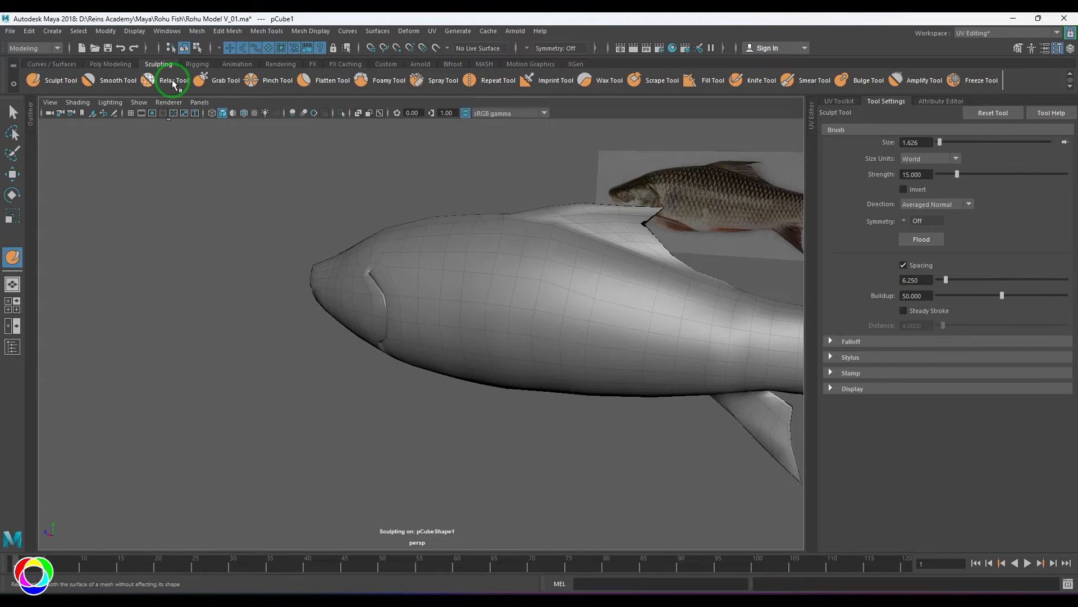
# Switch to the Relax Tool and bring the fish body's side into view for smoothing
pyautogui.click(173, 83)
pyautogui.keyDown('alt'); pyautogui.moveTo(556, 357); pyautogui.dragTo(650, 286); pyautogui.keyUp('alt')
pyautogui.keyDown('alt'); pyautogui.moveTo(649, 287); pyautogui.dragTo(544, 283, button='middle'); pyautogui.keyUp('alt')
pyautogui.keyDown('alt'); pyautogui.moveTo(545, 282); pyautogui.dragTo(572, 352); pyautogui.keyUp('alt')
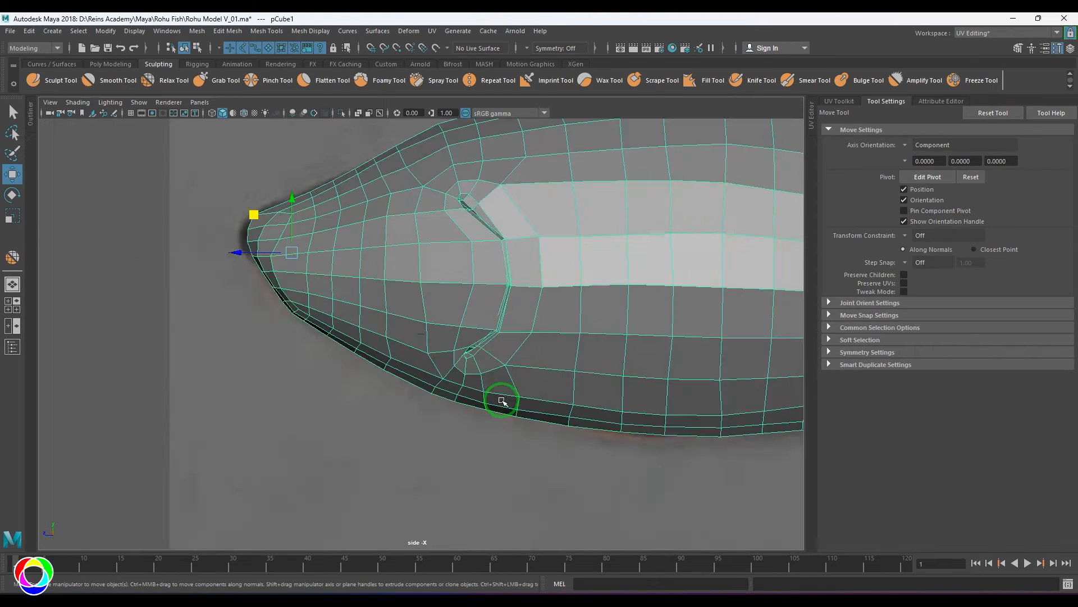
# Set the Move tool's axis orientation to World and shift the belly vertex just ahead of the lower fin toward the head
pyautogui.scroll(-3, 404, 309)
pyautogui.scroll(3, 405, 308)
pyautogui.scroll(5, 480, 360)
pyautogui.press('F9')
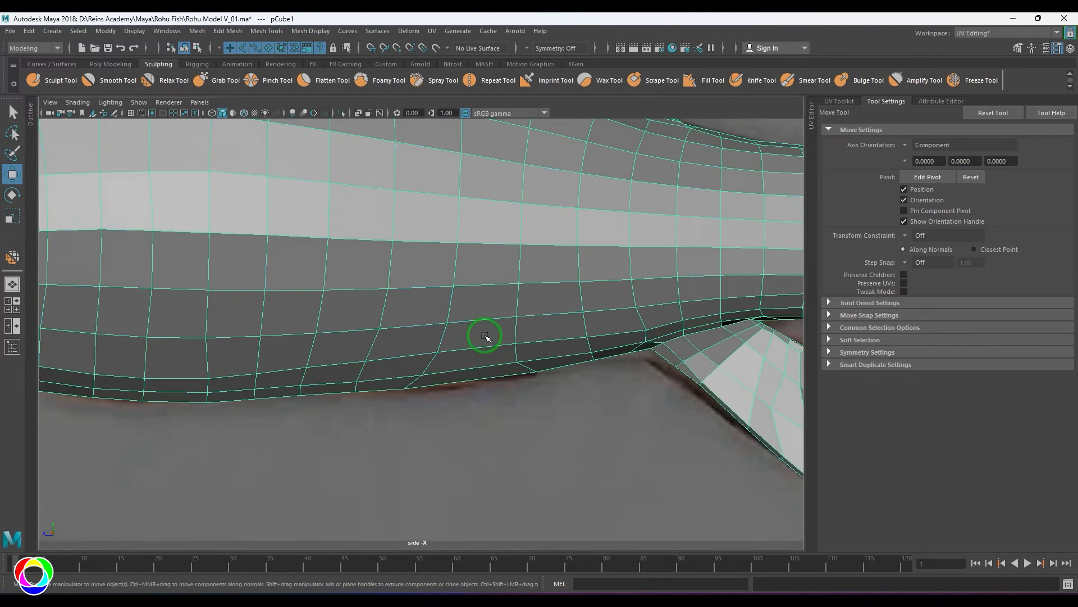
pyautogui.click(527, 375)
pyautogui.moveTo(529, 377); pyautogui.dragTo(525, 376)
pyautogui.hotkey('ctrl', 'z')
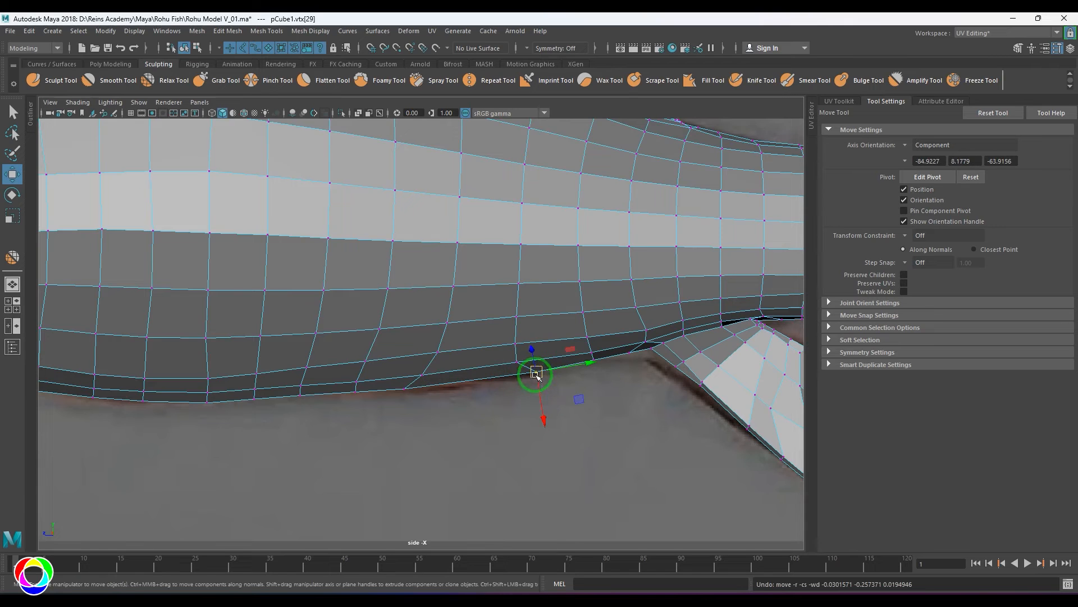
pyautogui.keyDown('ctrl'); pyautogui.keyDown('shift'); pyautogui.moveTo(565, 385); pyautogui.dragTo(498, 386, button='right'); pyautogui.keyUp('shift'); pyautogui.keyUp('ctrl')
pyautogui.moveTo(534, 372); pyautogui.dragTo(515, 374)
# Move the lower vertices of the next slanted belly edge column toward the tail to straighten it
pyautogui.click(404, 387)
pyautogui.moveTo(405, 388); pyautogui.dragTo(447, 376)
pyautogui.click(424, 377)
pyautogui.click(439, 353)
pyautogui.moveTo(438, 352); pyautogui.dragTo(444, 353)
# Reposition the lower vertices of the following belly edge column toward the head to even out its spacing
pyautogui.click(366, 361)
pyautogui.moveTo(366, 363)
pyautogui.mouseDown()
pyautogui.moveTo(379, 361)
pyautogui.moveTo(388, 329)
pyautogui.moveTo(388, 392)
pyautogui.mouseUp()
pyautogui.click(380, 330)
pyautogui.click(380, 357)
pyautogui.click(358, 383)
pyautogui.click(358, 393)
pyautogui.click(386, 377)
pyautogui.moveTo(386, 377); pyautogui.dragTo(388, 384)
# Adjust the vertex groups at the lower end of the next belly column forward to align them with neighbouring edges
pyautogui.click(303, 388)
pyautogui.moveTo(321, 411); pyautogui.dragTo(293, 360)
pyautogui.moveTo(303, 384); pyautogui.dragTo(315, 382)
pyautogui.moveTo(345, 411); pyautogui.dragTo(292, 375)
pyautogui.moveTo(312, 392); pyautogui.dragTo(307, 392)
pyautogui.moveTo(320, 394); pyautogui.dragTo(320, 395)
# Return to object mode, check the whole fish in perspective and save the scene
pyautogui.press('F8')
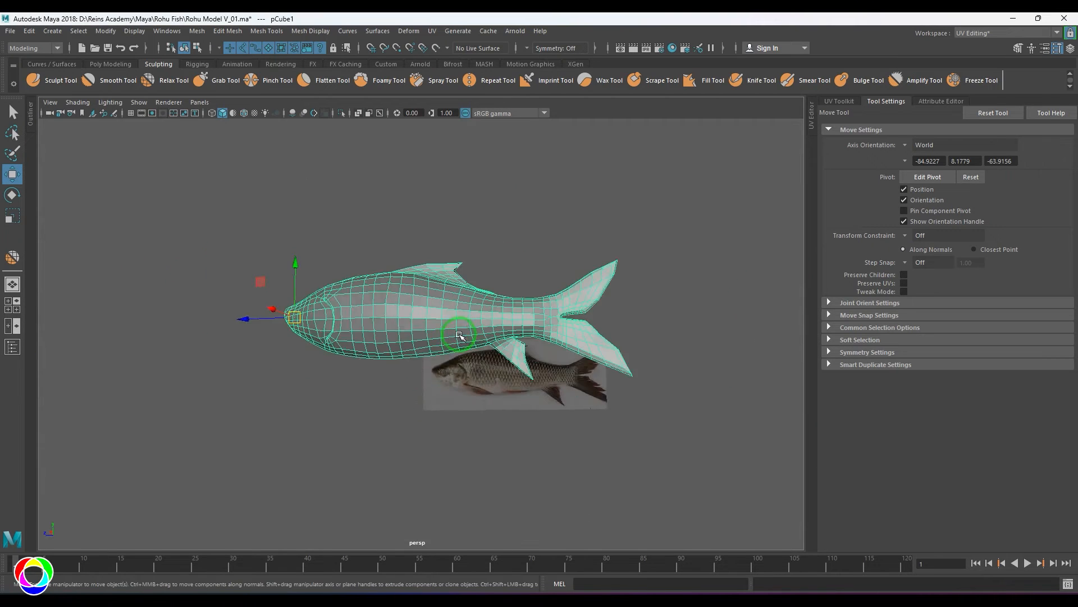
pyautogui.keyDown('alt'); pyautogui.moveTo(559, 335); pyautogui.dragTo(401, 385); pyautogui.keyUp('alt')
pyautogui.click(523, 396)
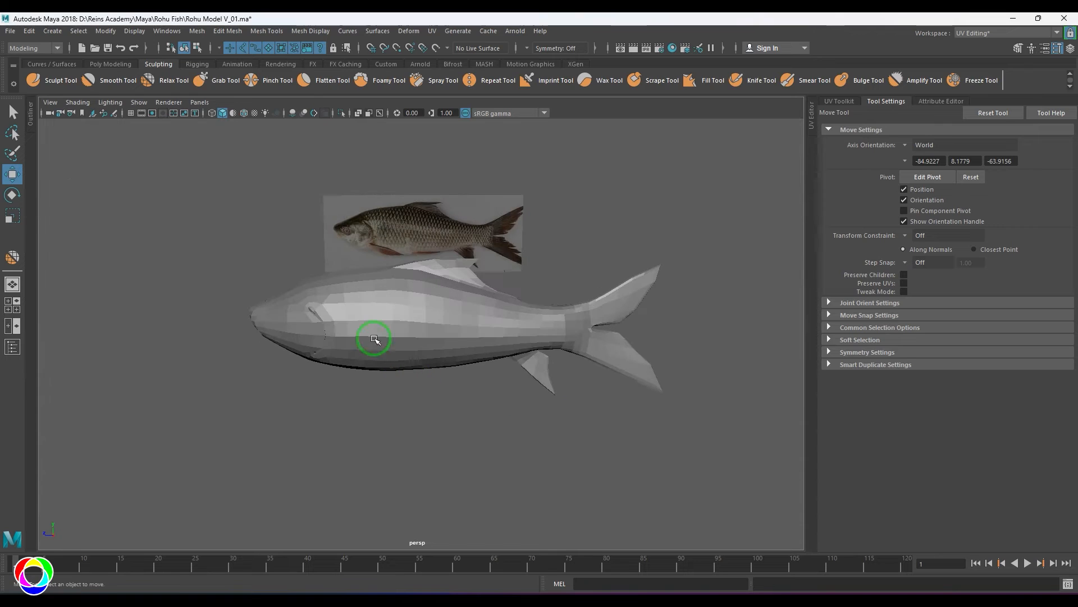
pyautogui.click(108, 49)
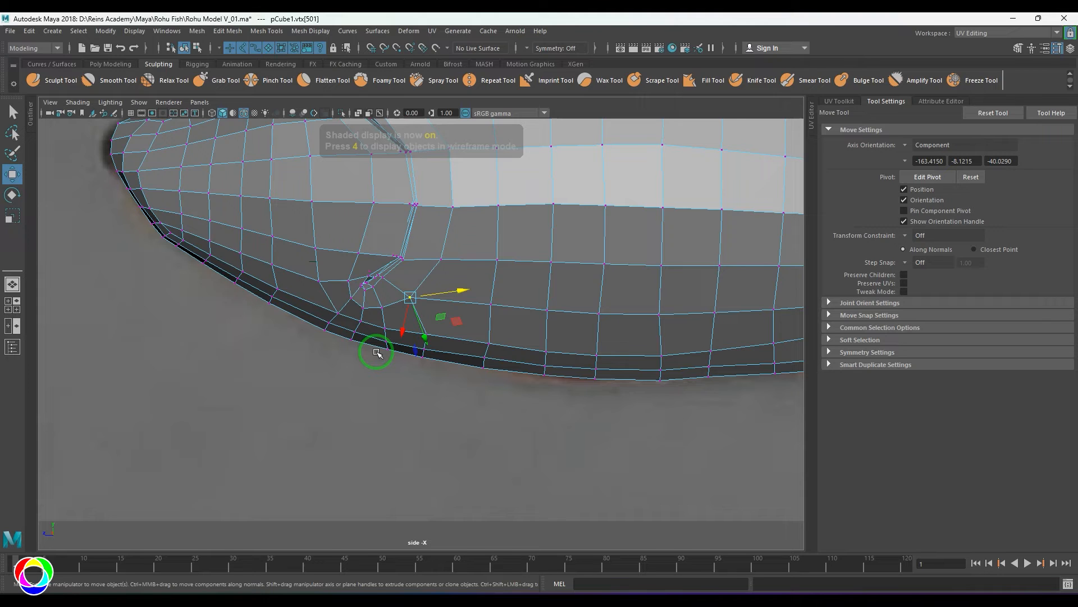
pyautogui.keyDown('shift'); pyautogui.moveTo(377, 352); pyautogui.dragTo(430, 348, button='right'); pyautogui.keyUp('shift')
pyautogui.scroll(1, 432, 346)
pyautogui.press('q')
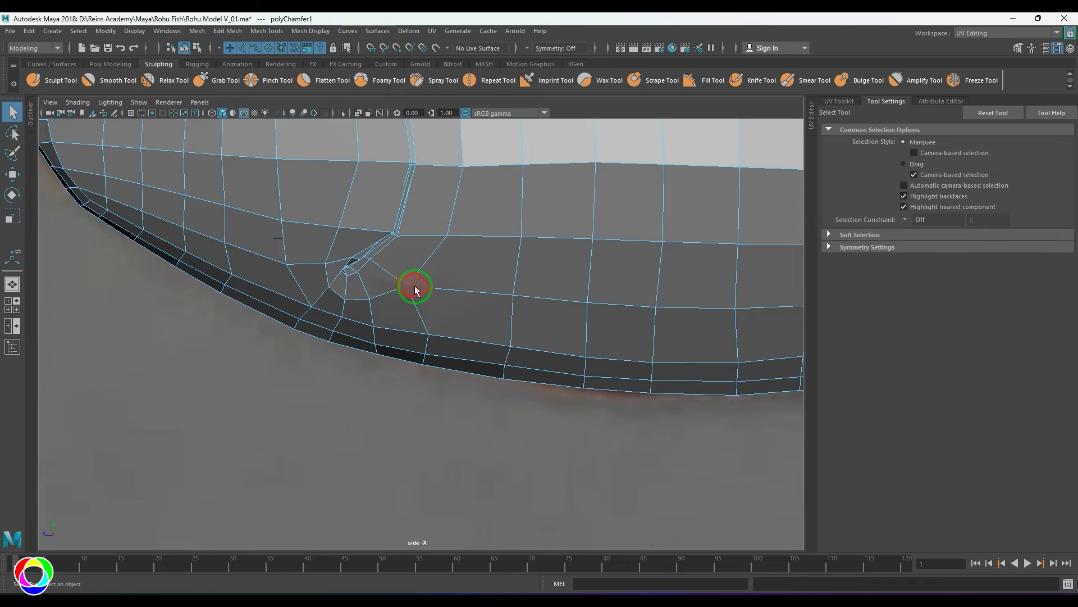
pyautogui.click(467, 309)
pyautogui.hotkey('ctrl', 'z')
pyautogui.hotkey('ctrl', 'z')
pyautogui.hotkey('ctrl', 'z')
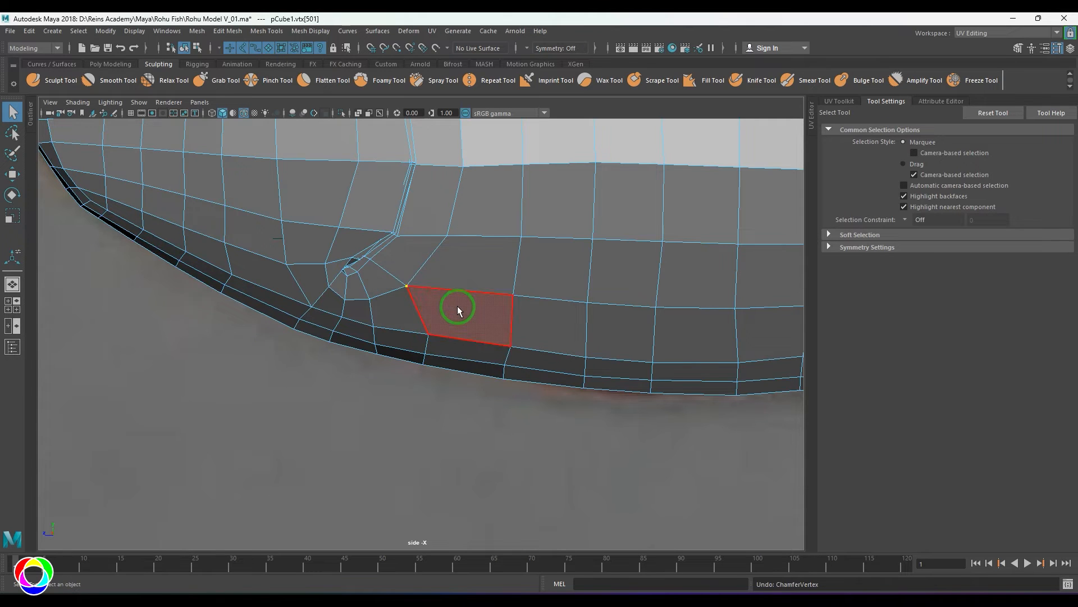
# Chamfer the vertex beside the gill slit's lower end with width 0.25 and select the five faces around the new polygon
pyautogui.keyDown('shift'); pyautogui.moveTo(400, 310); pyautogui.dragTo(501, 299, button='right'); pyautogui.keyUp('shift')
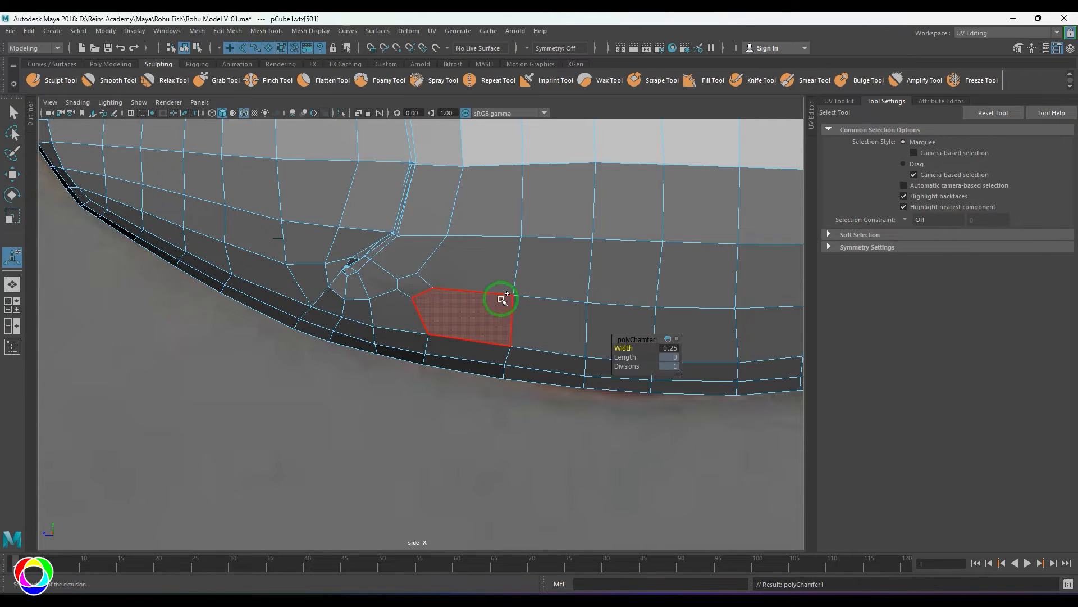
pyautogui.press('q')
pyautogui.click(456, 313)
pyautogui.keyDown('shift'); pyautogui.click(461, 264); pyautogui.keyUp('shift')
pyautogui.keyDown('shift'); pyautogui.click(402, 263); pyautogui.keyUp('shift')
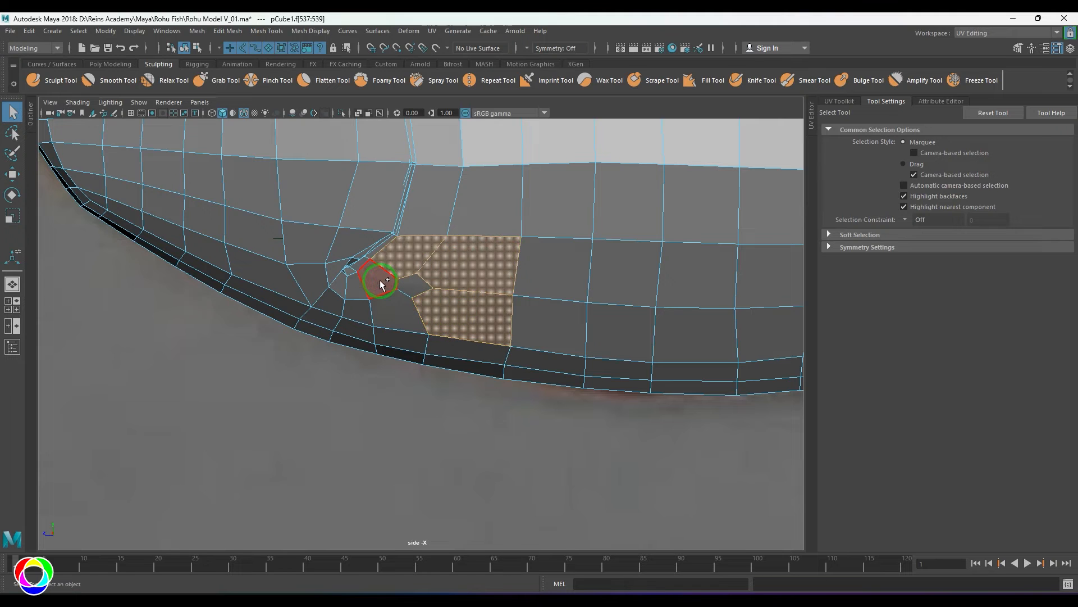
pyautogui.scroll(2, 462, 309)
pyautogui.moveTo(454, 296); pyautogui.dragTo(431, 227, button='right')
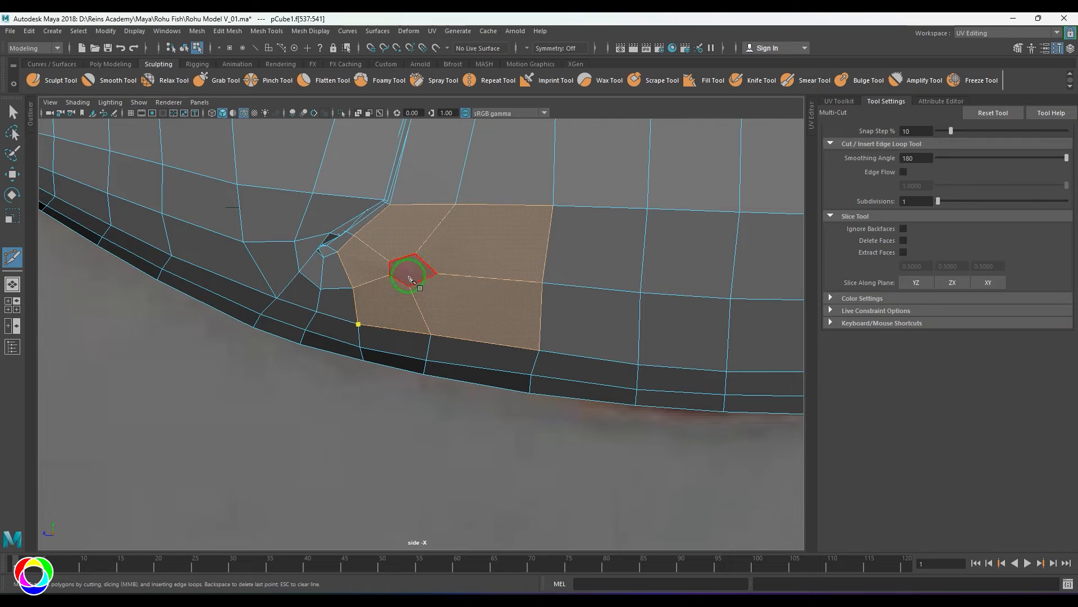
pyautogui.click(553, 207)
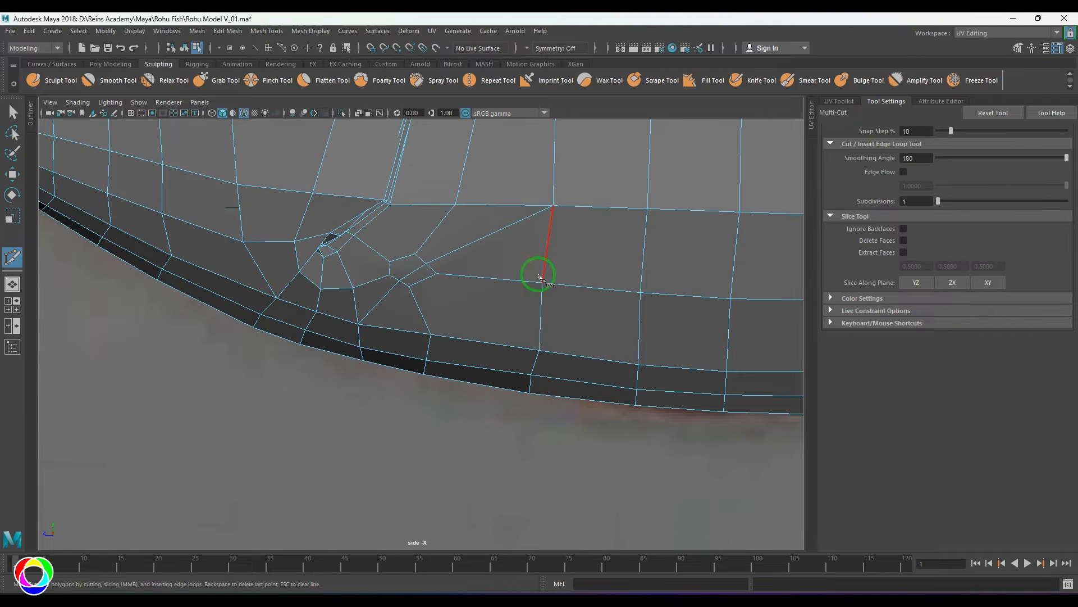
pyautogui.click(539, 351)
pyautogui.click(391, 268)
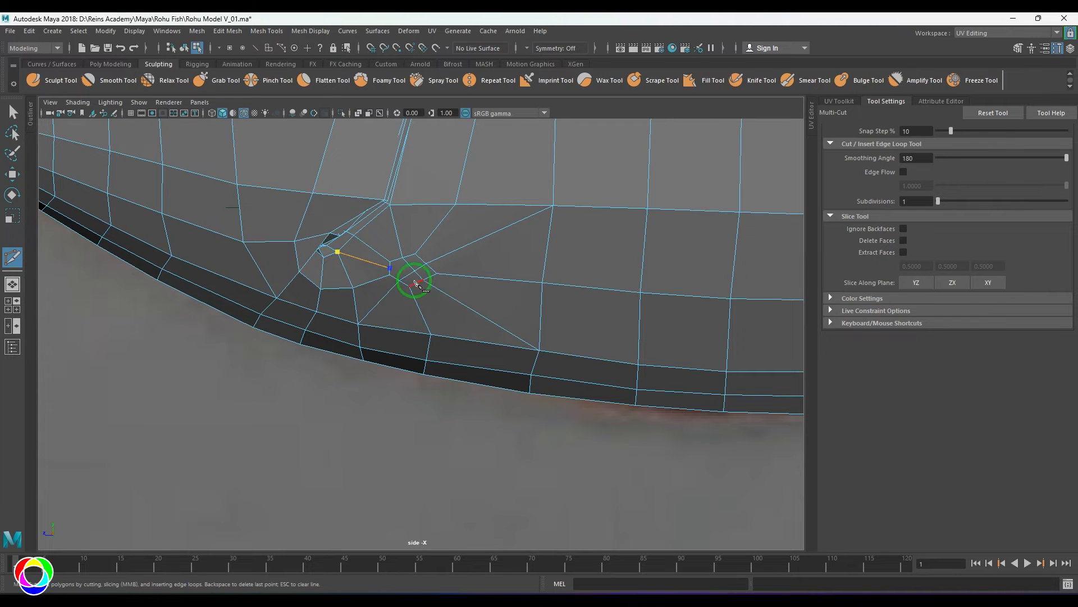
pyautogui.press('w')
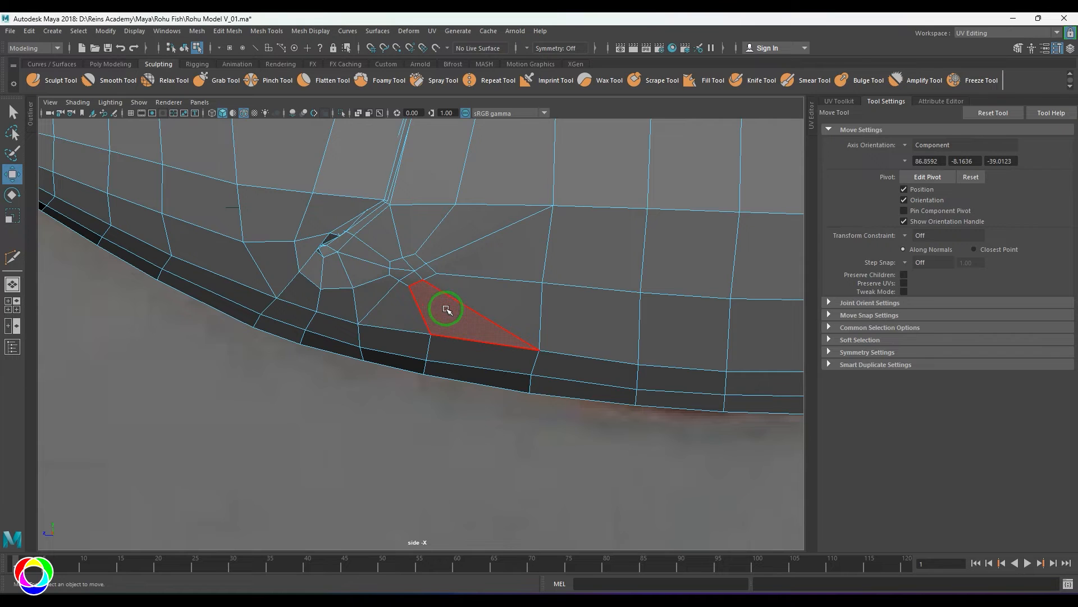
pyautogui.hotkey('ctrl', 'z')
pyautogui.hotkey('ctrl', 'z')
pyautogui.hotkey('ctrl', 'z')
pyautogui.moveTo(479, 309); pyautogui.dragTo(505, 275, button='right')
pyautogui.scroll(1, 452, 302)
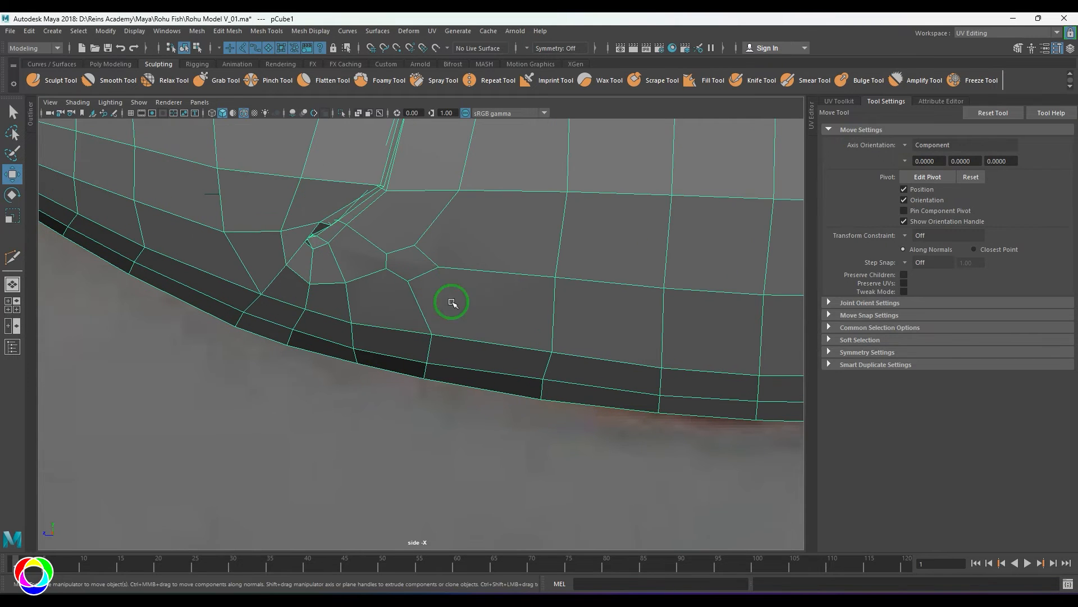
pyautogui.hotkey('ctrl', 'y')
# Multi-Cut edges from the surrounding corner vertices into the chamfered polygon, joining them at its centre
pyautogui.keyDown('shift'); pyautogui.moveTo(476, 226); pyautogui.dragTo(414, 228, button='right'); pyautogui.keyUp('shift')
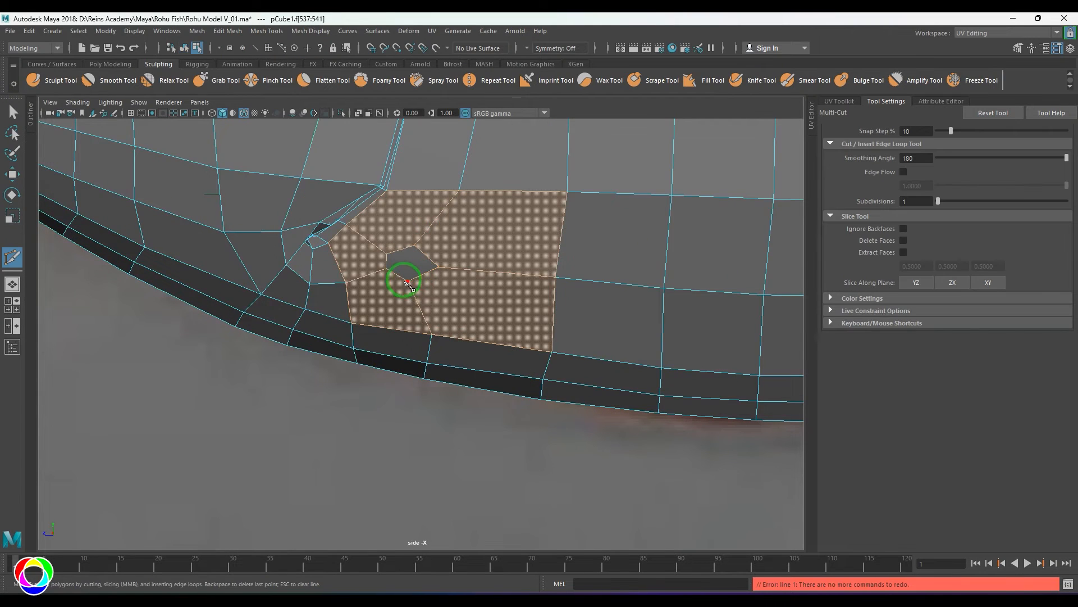
pyautogui.click(385, 270)
pyautogui.click(566, 192)
pyautogui.rightClick(534, 243)
pyautogui.click(433, 334)
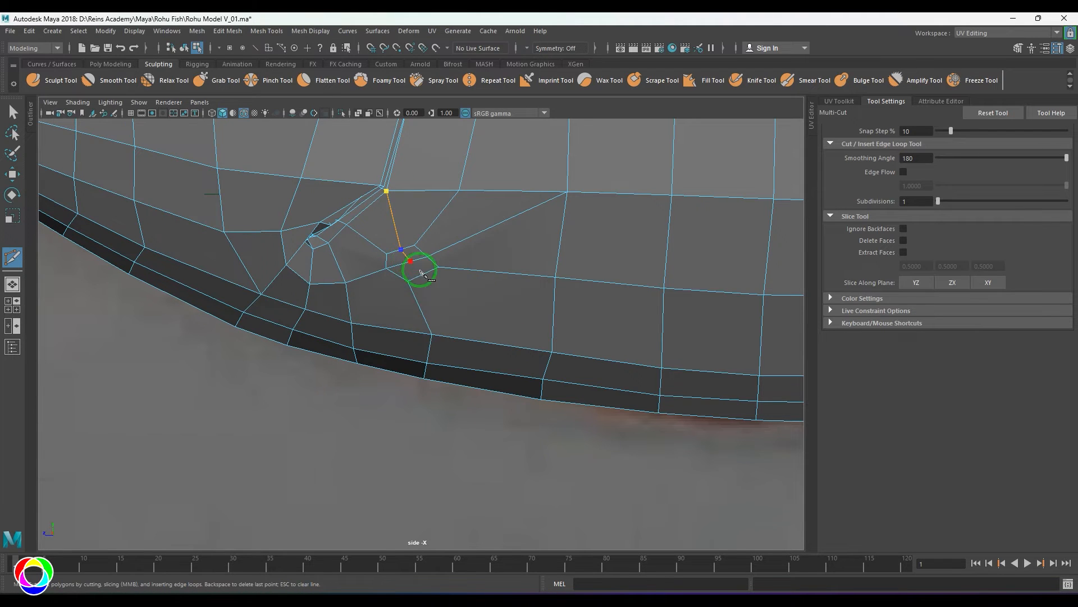
pyautogui.click(420, 274)
pyautogui.click(551, 352)
pyautogui.rightClick(533, 340)
pyautogui.click(352, 323)
pyautogui.scroll(2, 411, 301)
pyautogui.press('w')
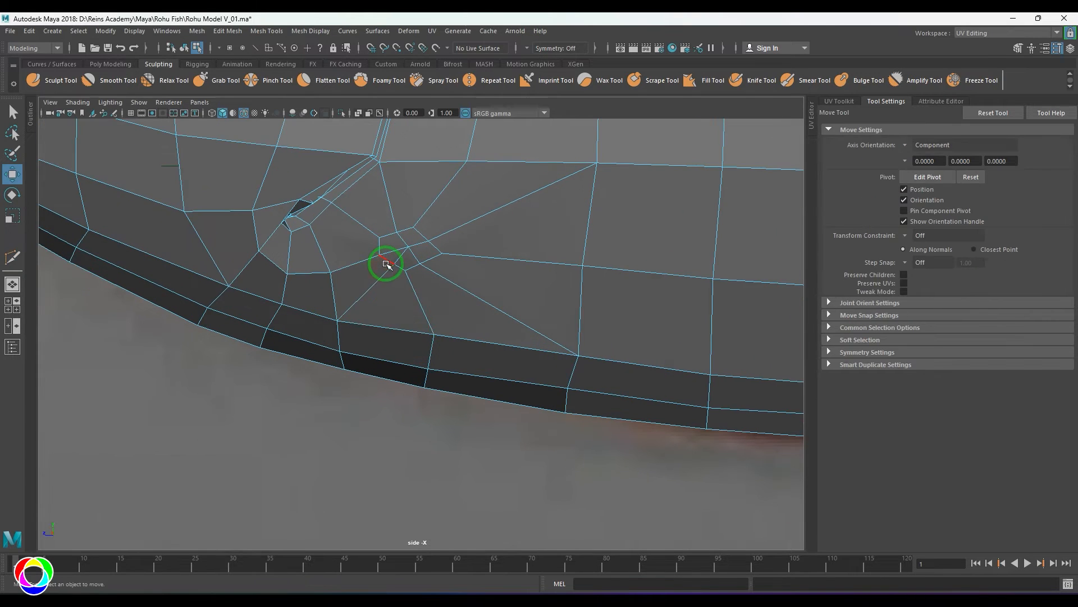
pyautogui.moveTo(366, 238)
pyautogui.mouseDown(button='right')
pyautogui.moveTo(419, 219)
pyautogui.moveTo(378, 231)
pyautogui.mouseUp(button='right')
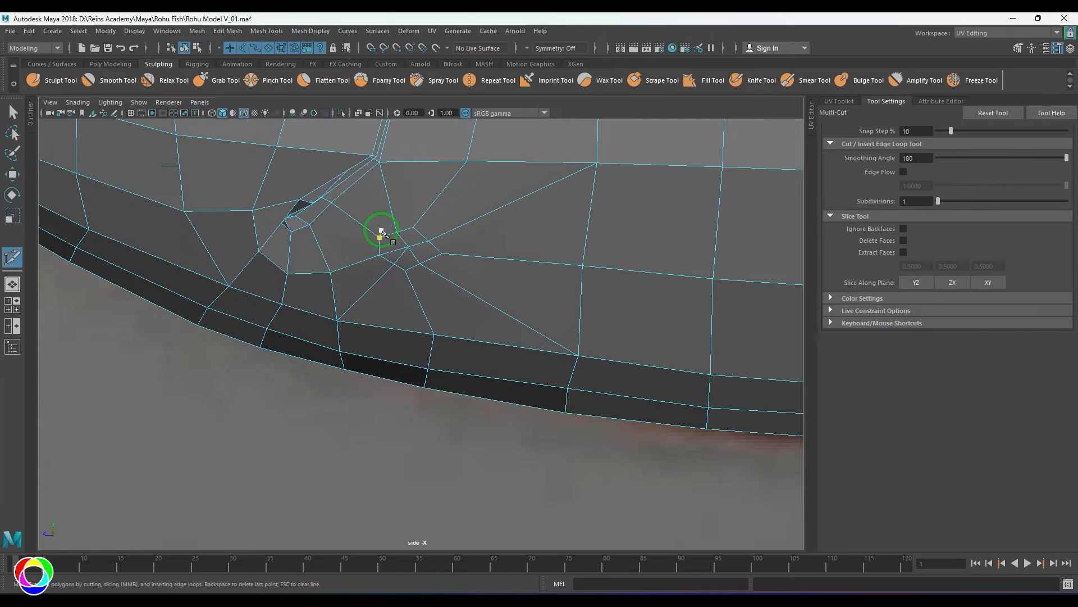
pyautogui.click(380, 238)
pyautogui.press('w')
pyautogui.click(394, 251)
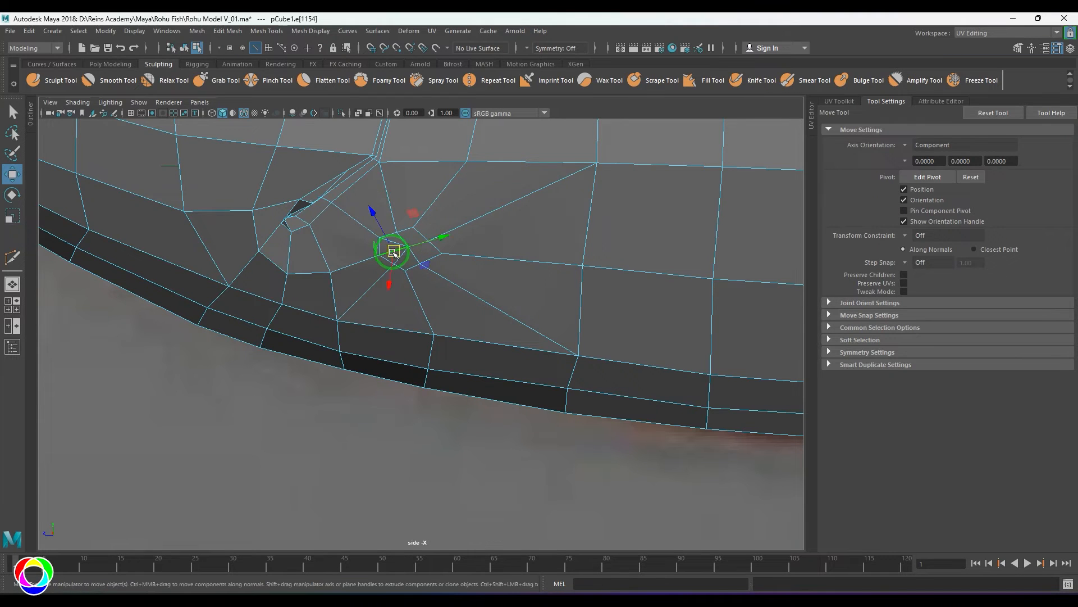
pyautogui.hotkey('ctrl', 'Delete')
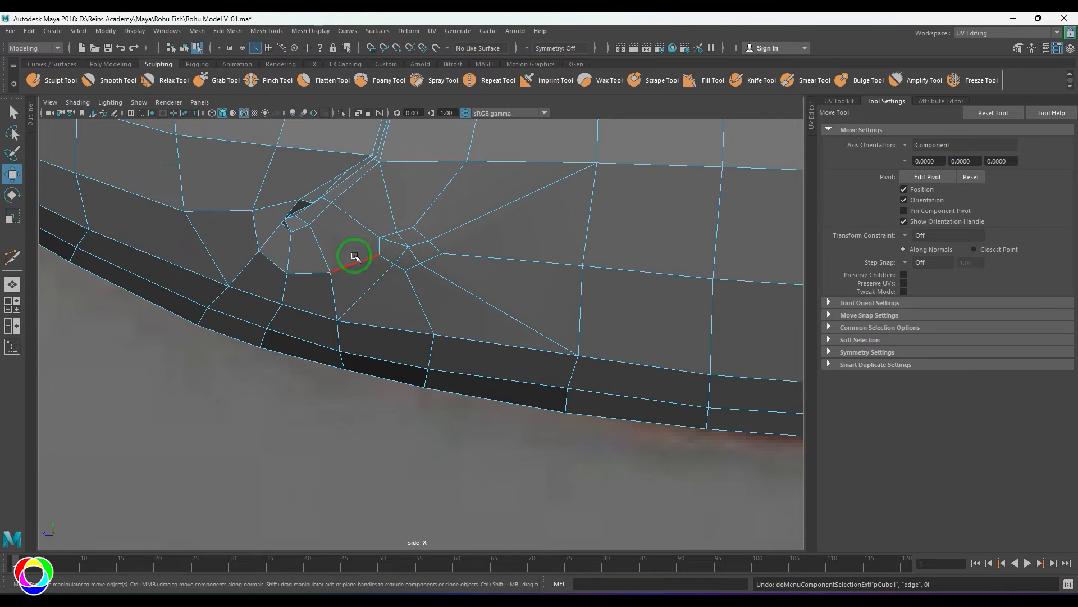
# Cut an edge from the gill slit's end vertex to the polygon's centre and delete the redundant edge beside it
pyautogui.moveTo(354, 256); pyautogui.dragTo(323, 221, button='right')
pyautogui.click(310, 224)
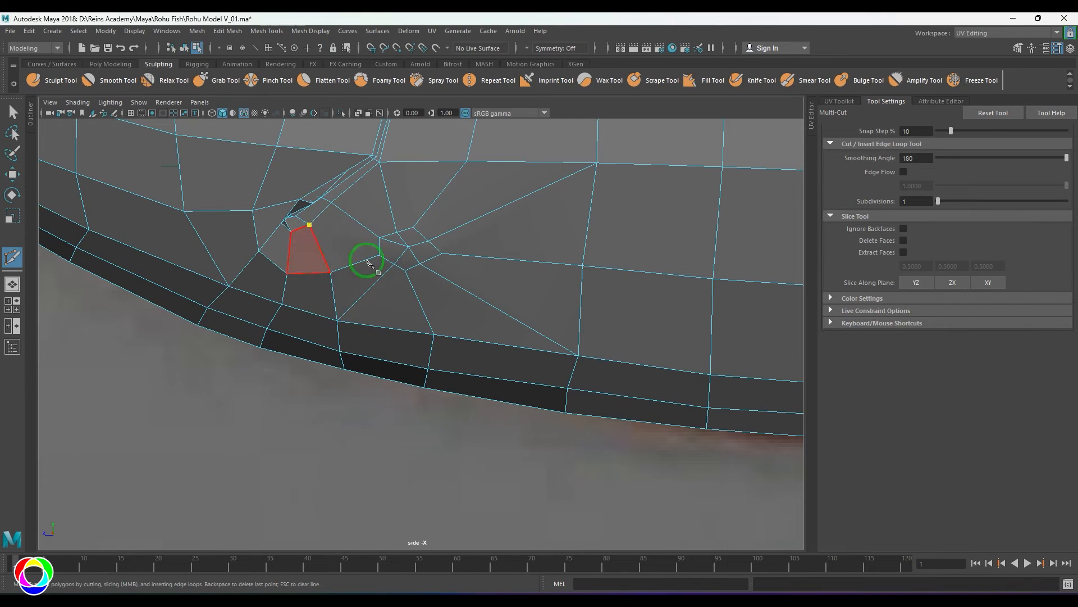
pyautogui.press('w')
pyautogui.click(393, 248)
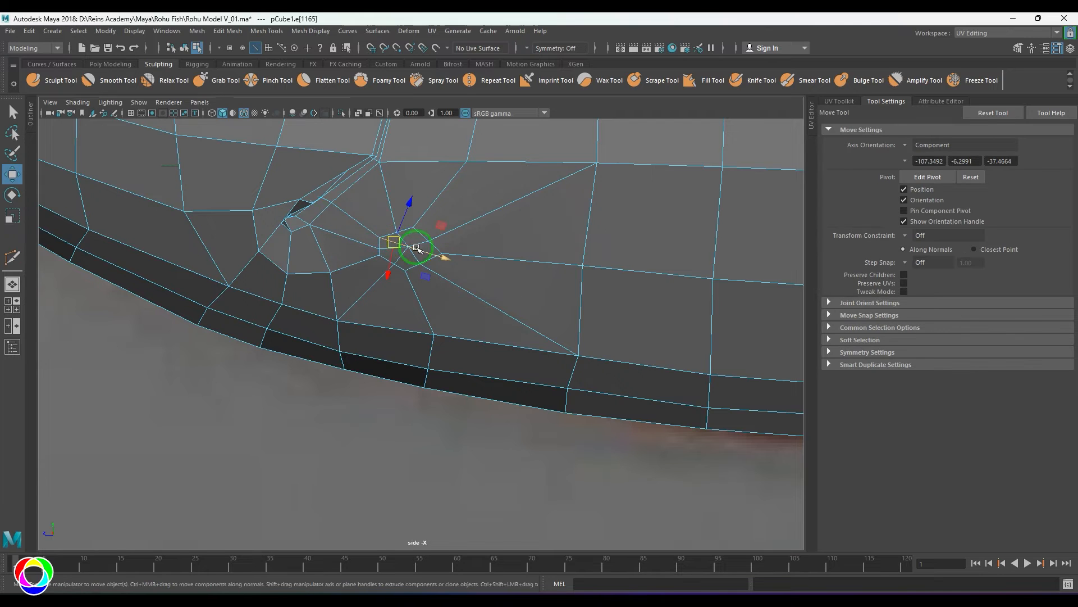
pyautogui.hotkey('ctrl', 'Delete')
pyautogui.click(480, 217)
pyautogui.moveTo(481, 218); pyautogui.dragTo(509, 225, button='right')
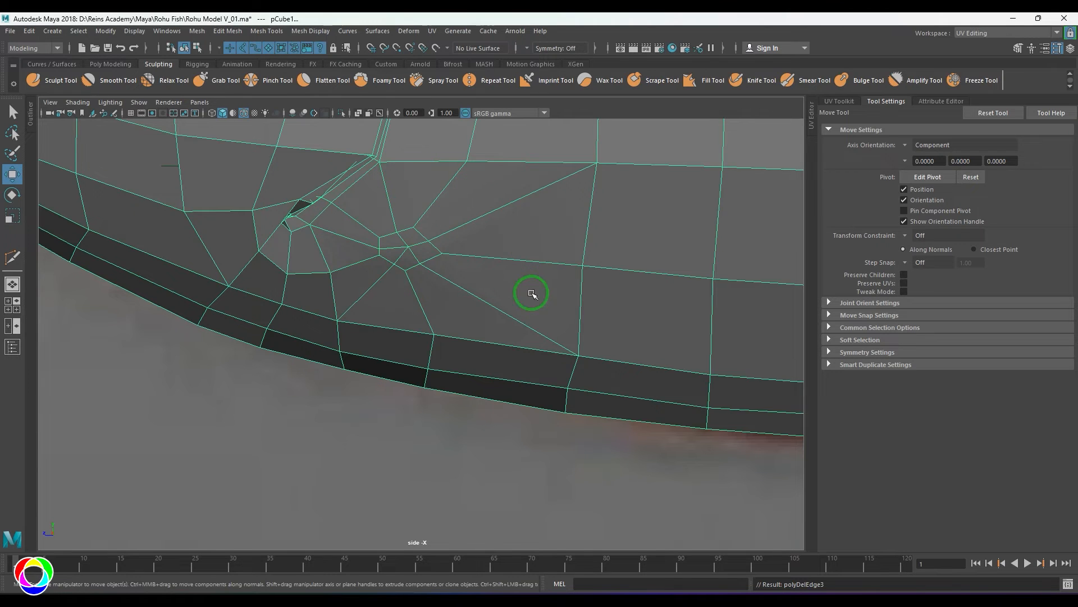
# Select the small faces of the chamfered polygon behind the gill slit and apply Circularize
pyautogui.moveTo(430, 245); pyautogui.dragTo(430, 264, button='right')
pyautogui.click(424, 251)
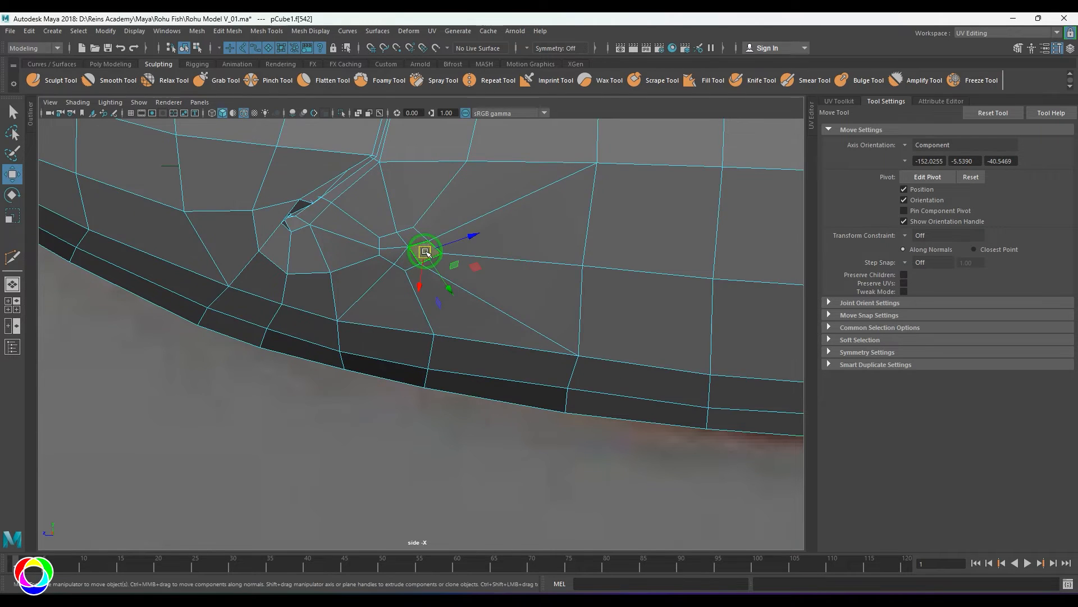
pyautogui.keyDown('shift'); pyautogui.click(415, 238); pyautogui.keyUp('shift')
pyautogui.keyDown('shift'); pyautogui.click(392, 240); pyautogui.keyUp('shift')
pyautogui.keyDown('shift'); pyautogui.click(391, 255); pyautogui.keyUp('shift')
pyautogui.keyDown('shift'); pyautogui.click(406, 261); pyautogui.keyUp('shift')
pyautogui.press('q')
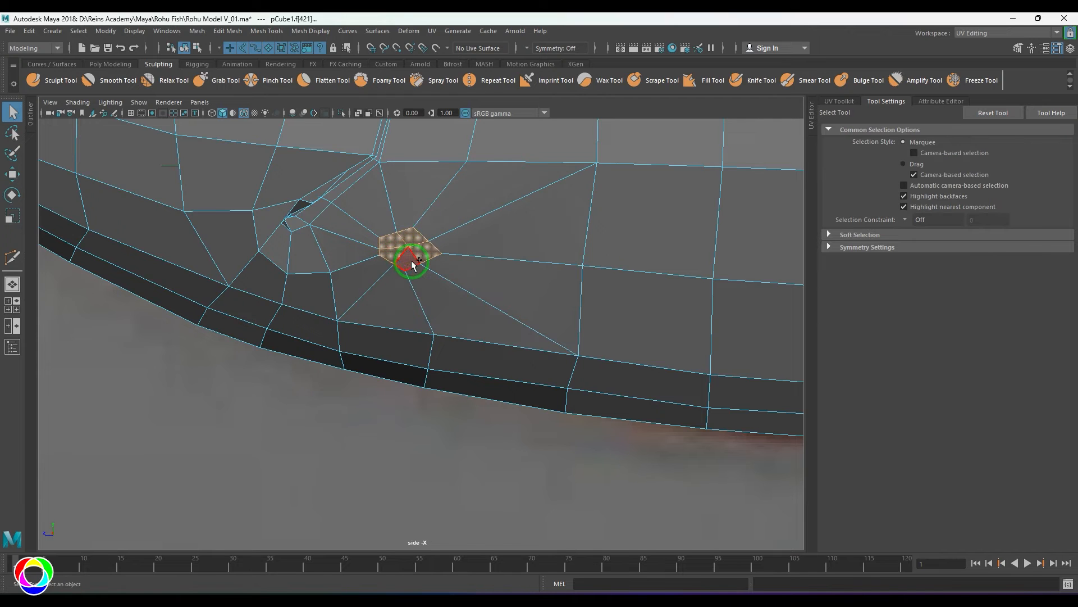
pyautogui.click(227, 31)
pyautogui.click(267, 100)
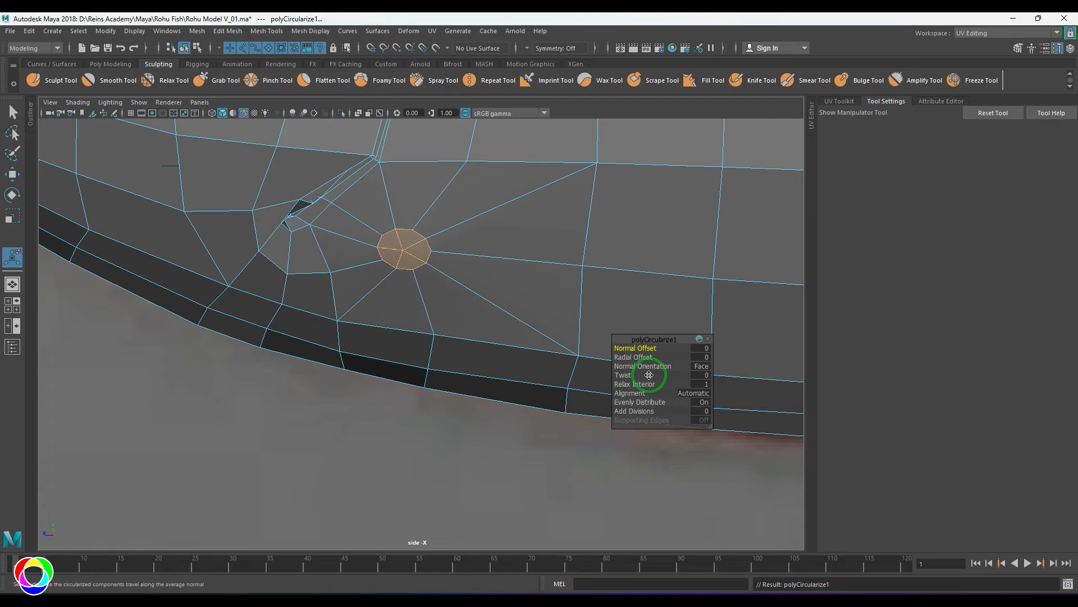
# Set the Circularize twist to -10
pyautogui.click(697, 375)
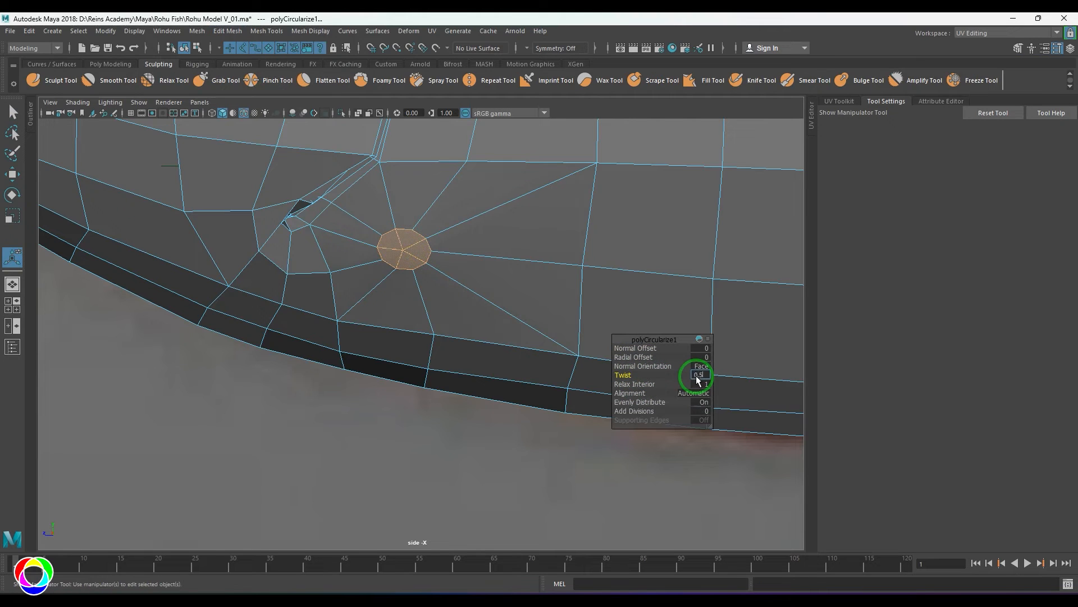
pyautogui.write('1')
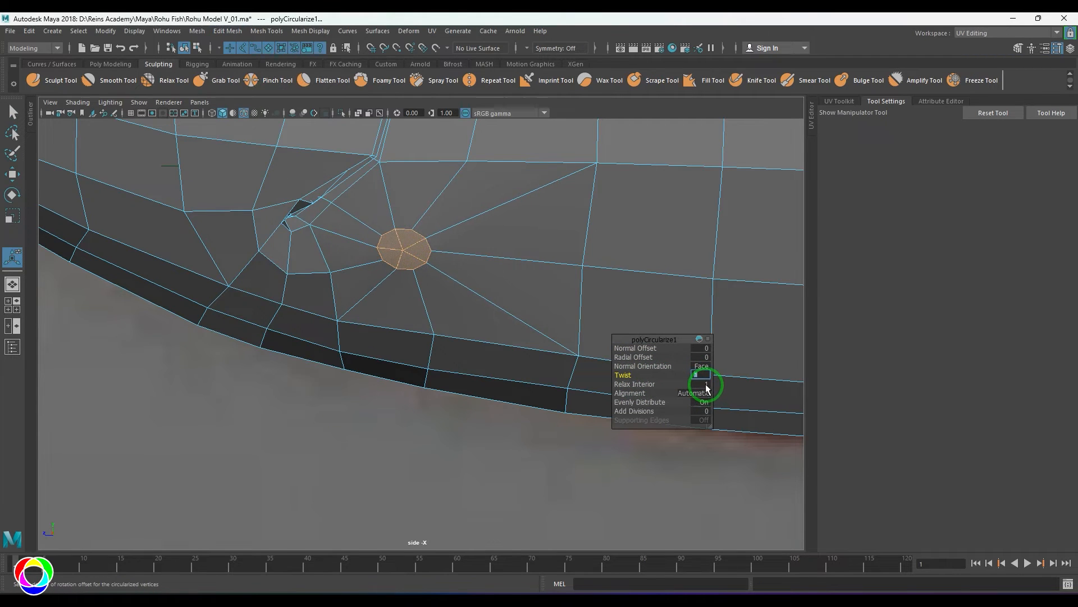
pyautogui.write('5')
pyautogui.press('Return')
pyautogui.write('-10')
pyautogui.press('Return')
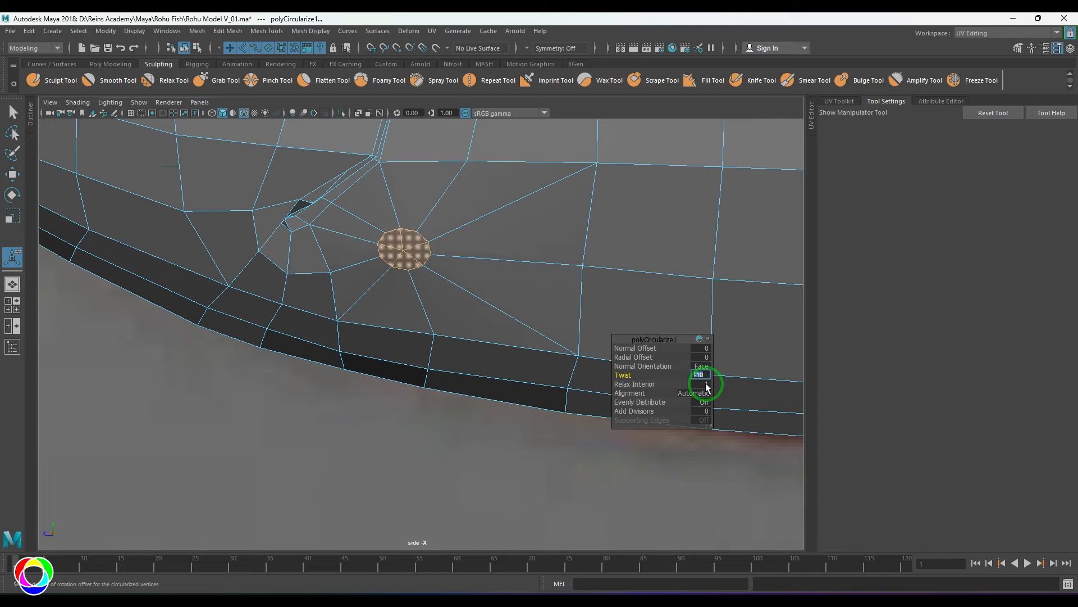
# Insert an edge loop across the radiating edges around the circular faces, roughly midway outward
pyautogui.press('q')
pyautogui.moveTo(354, 286); pyautogui.dragTo(378, 214, button='right')
pyautogui.scroll(2, 489, 225)
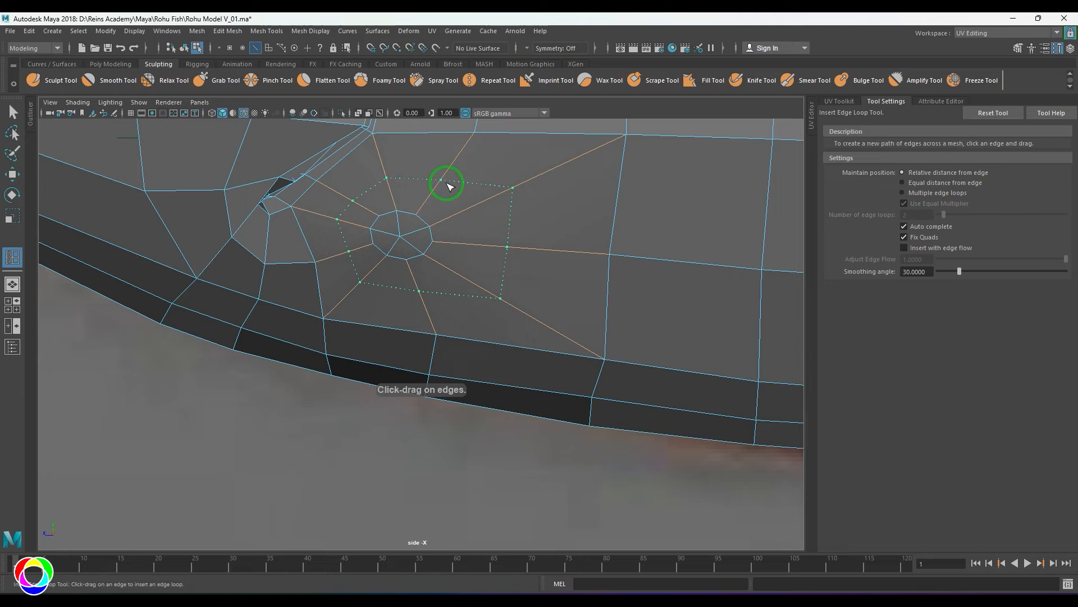
pyautogui.press('w')
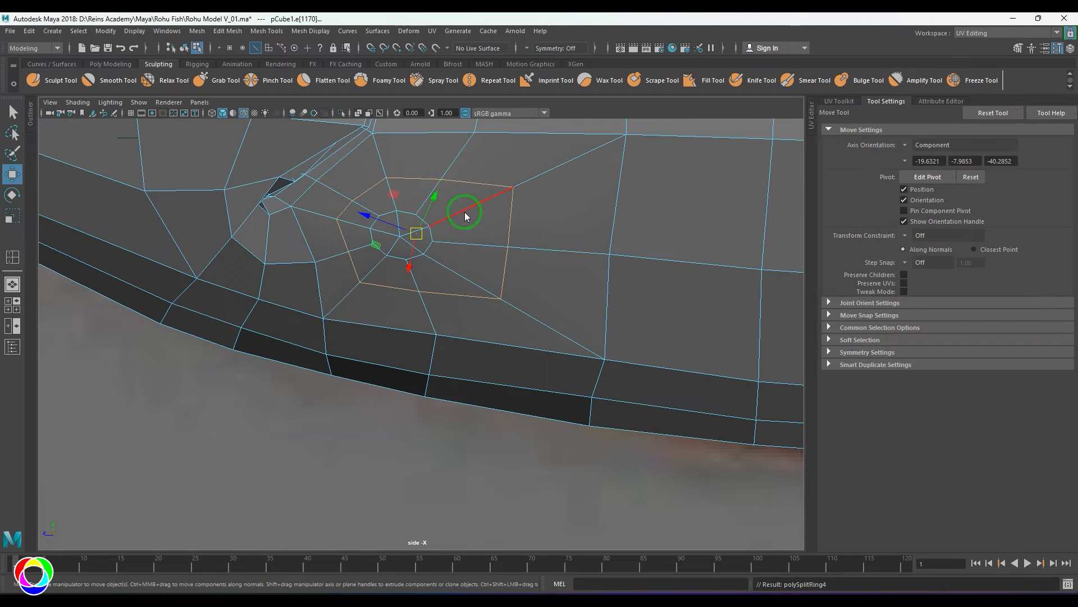
# Select the circular group of faces behind the gill slit by converting its centre vertex selection to faces
pyautogui.press('F9')
pyautogui.click(509, 191)
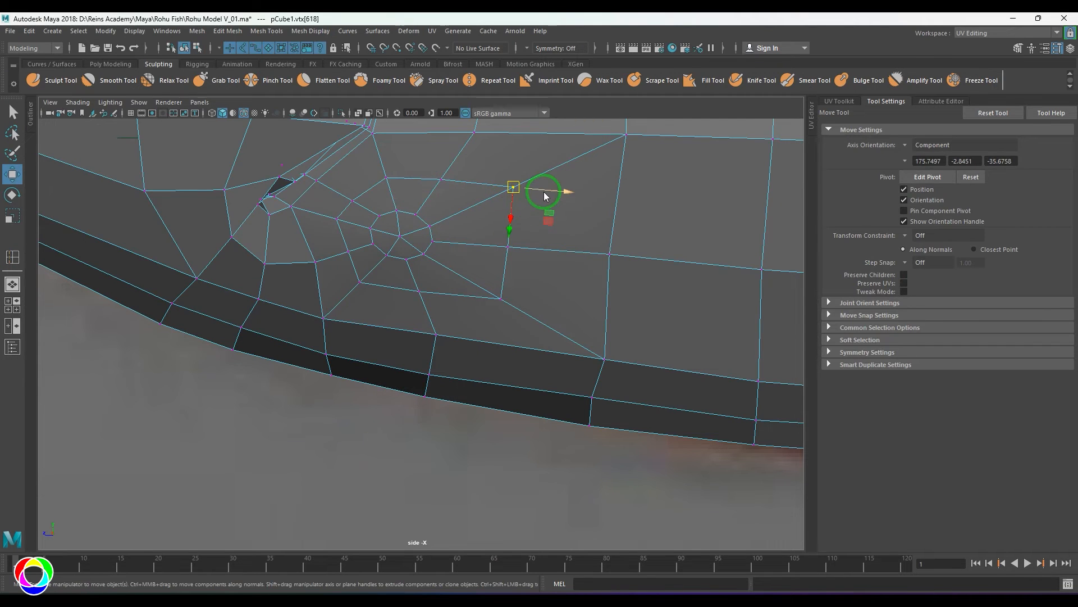
pyautogui.keyDown('alt'); pyautogui.moveTo(535, 205); pyautogui.dragTo(482, 245); pyautogui.keyUp('alt')
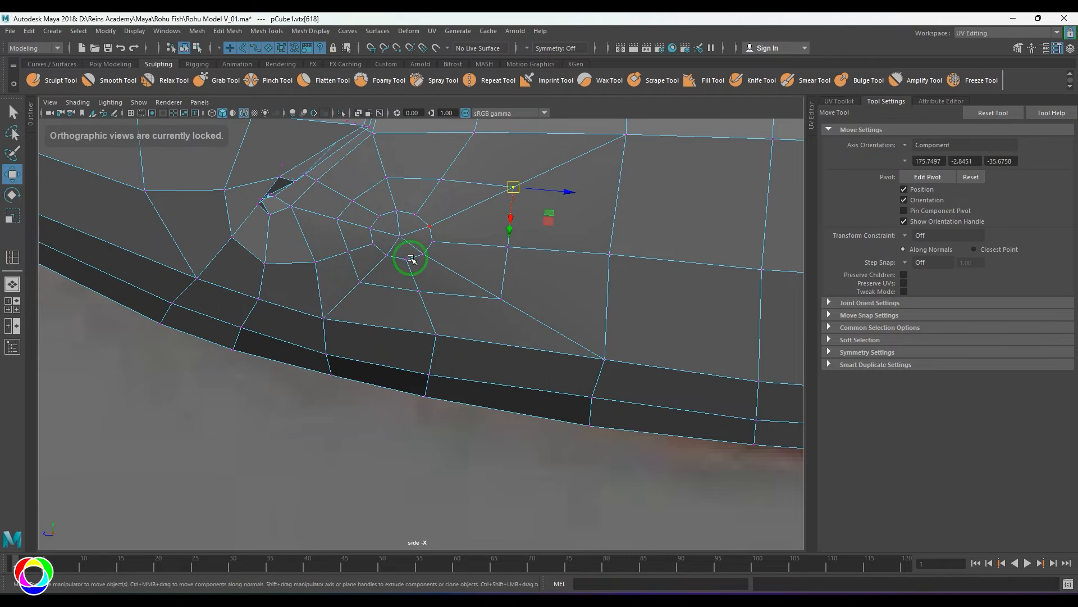
pyautogui.press('F11')
pyautogui.press('F9')
pyautogui.click(403, 237)
pyautogui.keyDown('ctrl'); pyautogui.moveTo(438, 192); pyautogui.dragTo(436, 316, button='right'); pyautogui.keyUp('ctrl')
pyautogui.keyDown('ctrl'); pyautogui.moveTo(453, 188); pyautogui.dragTo(446, 292, button='right'); pyautogui.keyUp('ctrl')
pyautogui.press('space')
pyautogui.moveTo(443, 305); pyautogui.dragTo(443, 278)
pyautogui.keyDown('alt'); pyautogui.moveTo(466, 348); pyautogui.dragTo(521, 403); pyautogui.keyUp('alt')
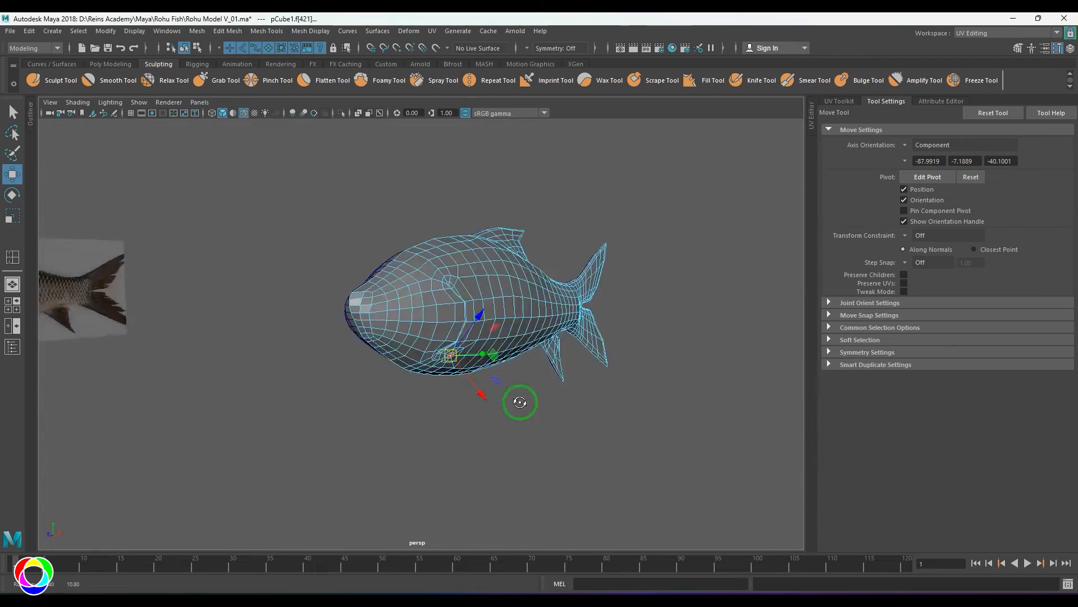
pyautogui.scroll(5, 520, 402)
pyautogui.keyDown('alt'); pyautogui.moveTo(493, 351); pyautogui.dragTo(477, 410); pyautogui.keyUp('alt')
# Extrude the circular faces a short distance out from the body and tilt them to form the pectoral fin's root
pyautogui.press('r')
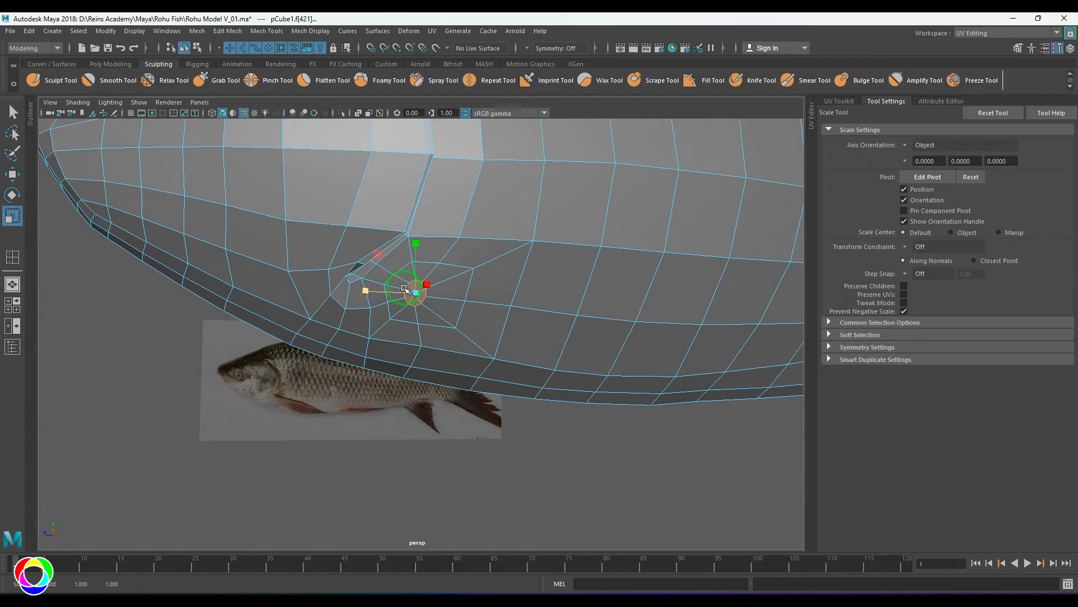
pyautogui.keyDown('alt'); pyautogui.moveTo(414, 229); pyautogui.dragTo(486, 201); pyautogui.keyUp('alt')
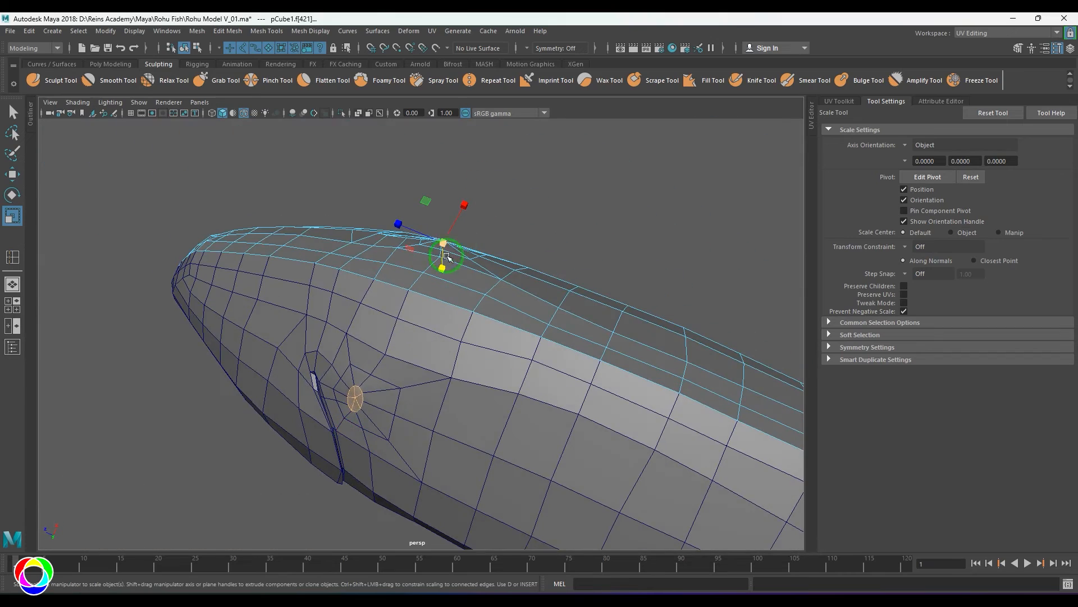
pyautogui.press('e')
pyautogui.keyDown('alt'); pyautogui.moveTo(440, 255); pyautogui.dragTo(447, 365); pyautogui.keyUp('alt')
pyautogui.press('w')
pyautogui.moveTo(368, 359); pyautogui.dragTo(380, 356)
pyautogui.keyDown('alt'); pyautogui.moveTo(438, 363); pyautogui.dragTo(474, 233); pyautogui.keyUp('alt')
pyautogui.press('e')
pyautogui.keyDown('alt'); pyautogui.moveTo(472, 242); pyautogui.dragTo(471, 445); pyautogui.keyUp('alt')
pyautogui.keyDown('alt'); pyautogui.moveTo(472, 444); pyautogui.dragTo(482, 369, button='middle'); pyautogui.keyUp('alt')
pyautogui.scroll(3, 488, 410)
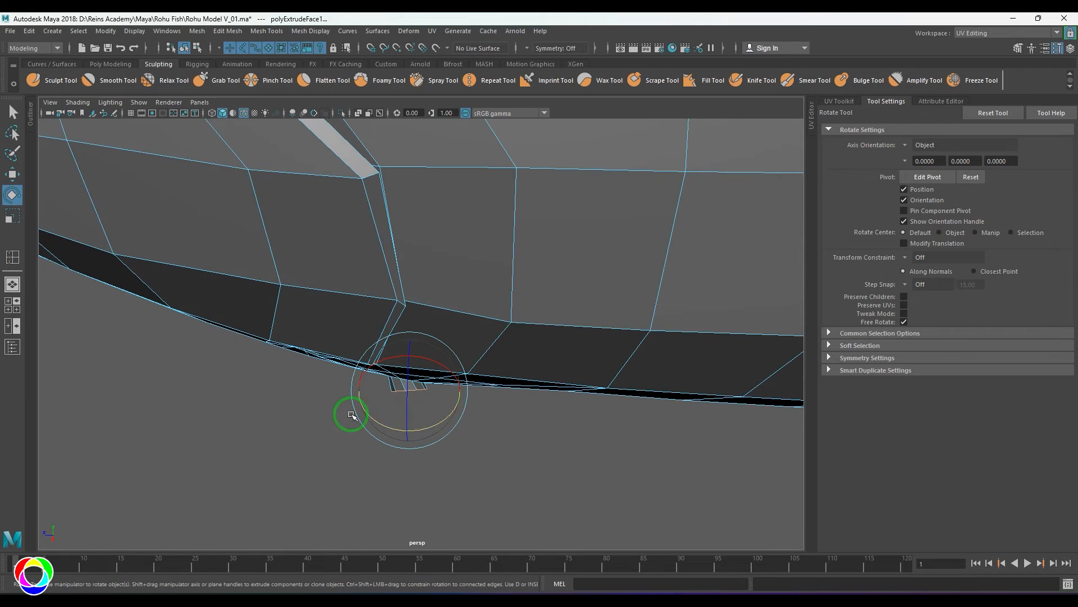
# Extrude the fin root's end faces a second time and set the Move tool's axis orientation to World
pyautogui.press('w')
pyautogui.keyDown('shift'); pyautogui.moveTo(410, 392); pyautogui.dragTo(491, 418); pyautogui.keyUp('shift')
pyautogui.press('space')
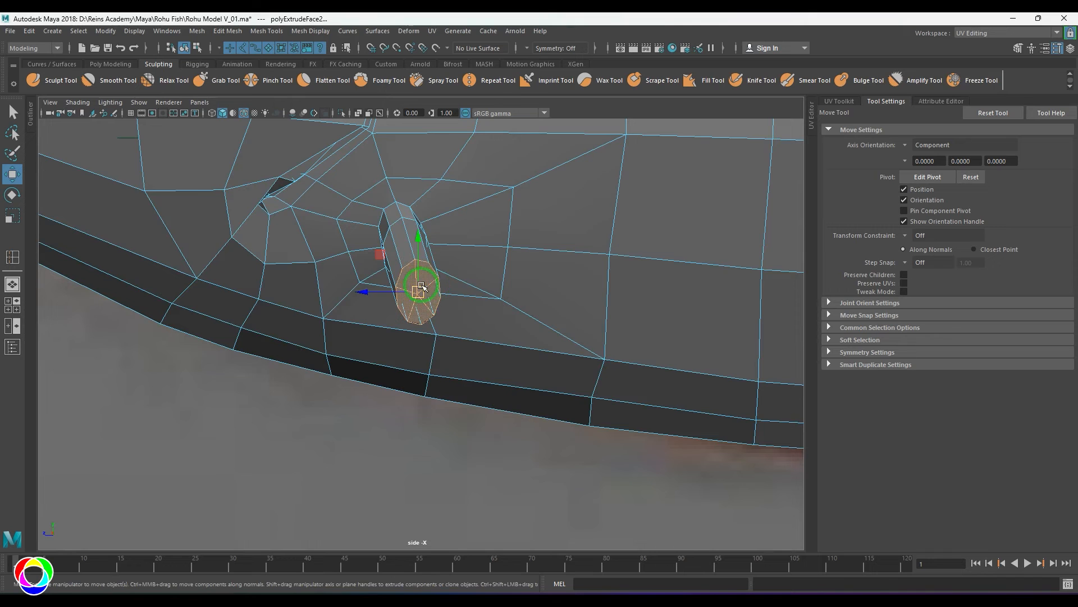
pyautogui.moveTo(422, 285); pyautogui.dragTo(483, 327)
pyautogui.hotkey('ctrl', 'z')
pyautogui.press('w')
pyautogui.click(494, 307)
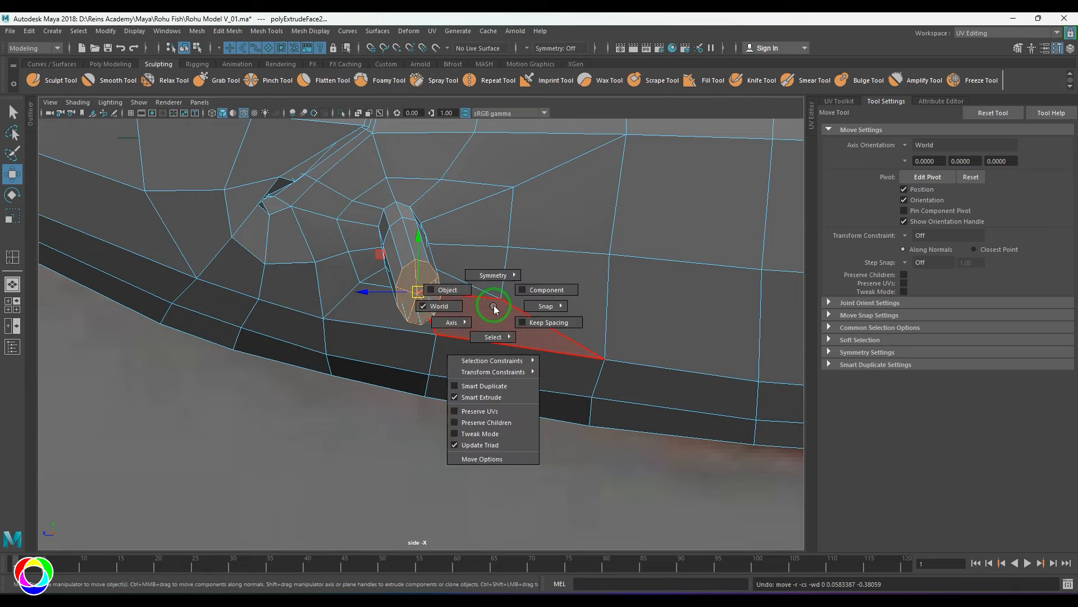
# In wireframe side view, move the extruded end faces back along the belly towards the pectoral fin's tip in the reference image
pyautogui.press('4')
pyautogui.moveTo(417, 295); pyautogui.dragTo(678, 328)
pyautogui.scroll(-7, 629, 335)
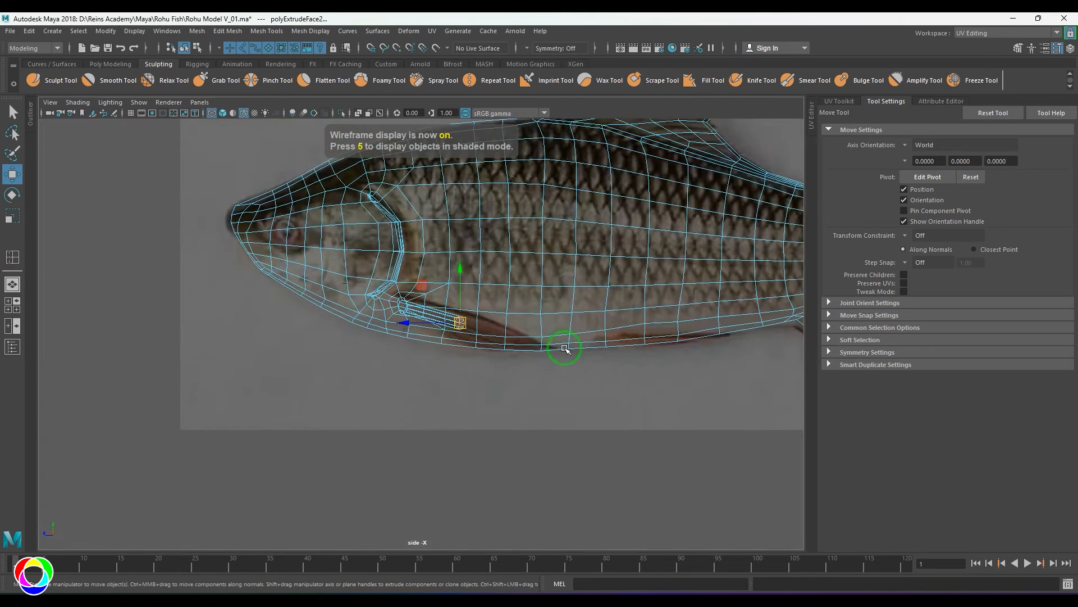
pyautogui.scroll(2, 565, 349)
pyautogui.moveTo(420, 312); pyautogui.dragTo(560, 365)
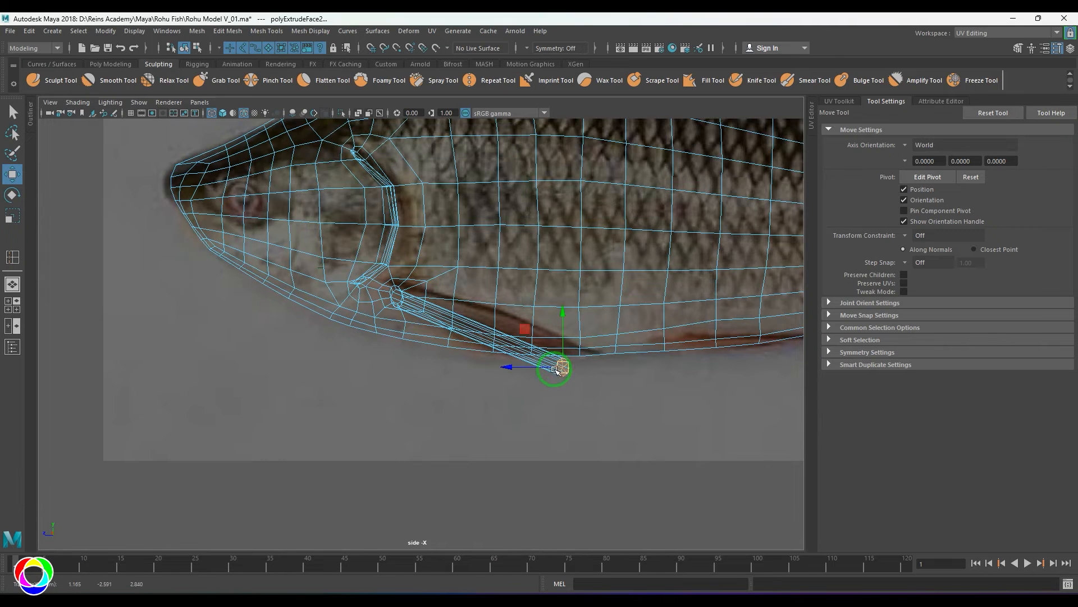
# Flatten the fin's end faces along the body direction and scale them taller vertically
pyautogui.press('r')
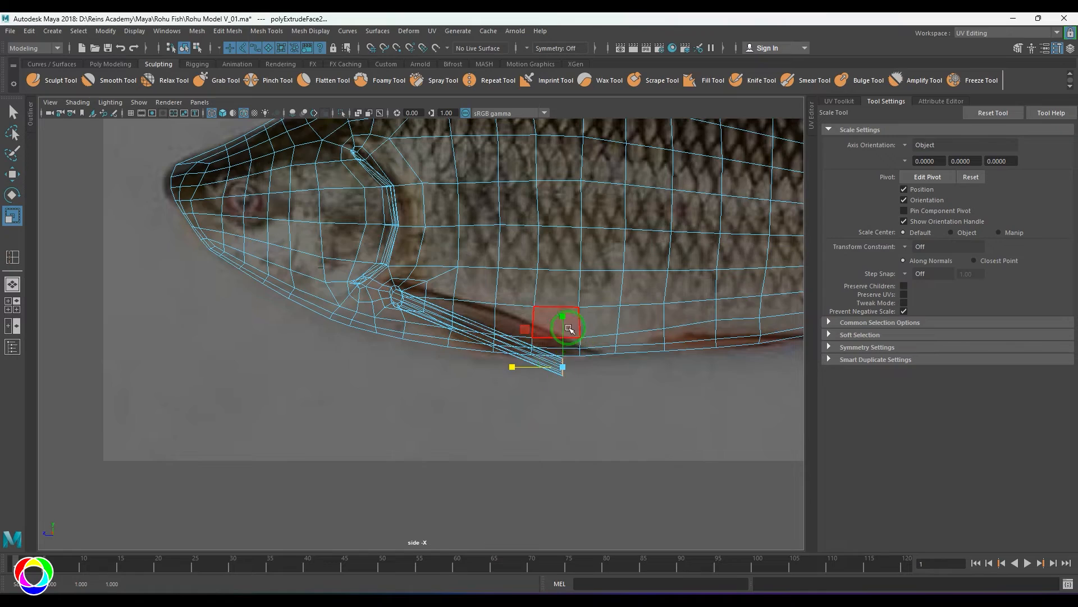
pyautogui.moveTo(570, 240); pyautogui.dragTo(570, 243)
pyautogui.press('5')
pyautogui.press('space')
pyautogui.moveTo(533, 355)
pyautogui.mouseDown()
pyautogui.moveTo(527, 291)
pyautogui.moveTo(433, 352)
pyautogui.moveTo(450, 392)
pyautogui.moveTo(614, 405)
pyautogui.moveTo(564, 433)
pyautogui.moveTo(578, 421)
pyautogui.moveTo(565, 333)
pyautogui.moveTo(580, 280)
pyautogui.moveTo(532, 301)
pyautogui.mouseUp()
pyautogui.hotkey('ctrl', 'z')
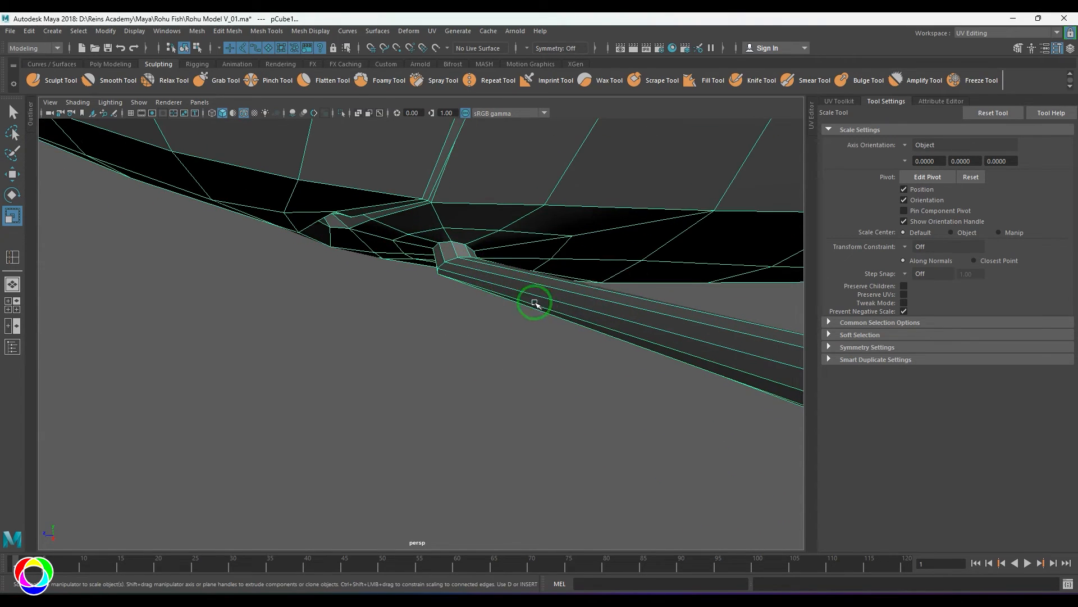
# Insert an edge loop around the fin close to its root and rotate it
pyautogui.keyDown('shift'); pyautogui.moveTo(558, 276); pyautogui.dragTo(473, 294, button='right'); pyautogui.keyUp('shift')
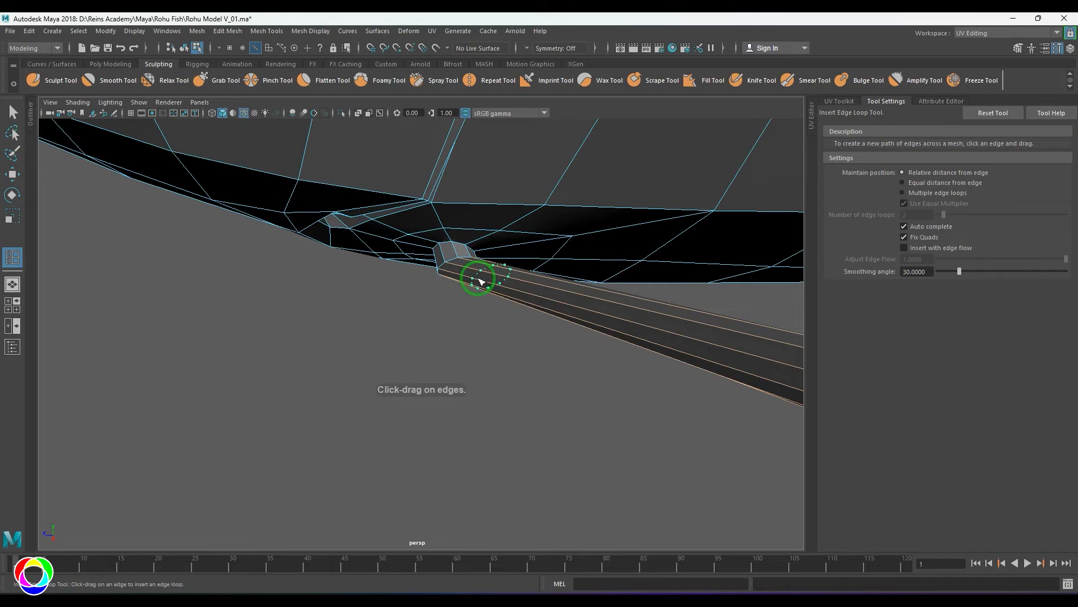
pyautogui.press('e')
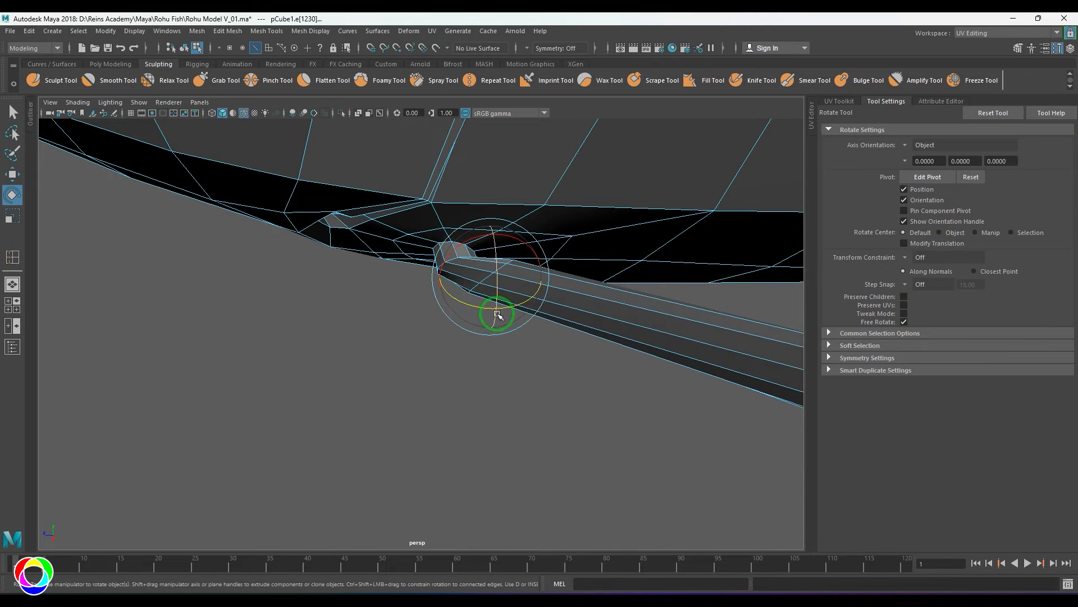
pyautogui.moveTo(437, 300); pyautogui.dragTo(440, 352)
pyautogui.press('r')
pyautogui.press('w')
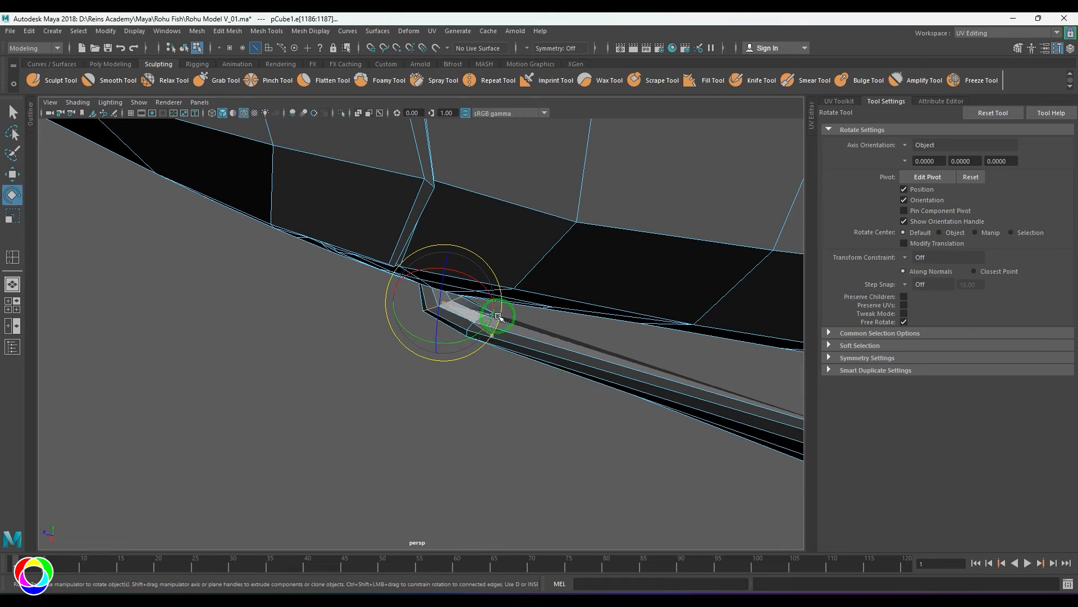
# Move the edges at the fin's root to smooth its transition from the body
pyautogui.press('w')
pyautogui.scroll(-4, 477, 311)
pyautogui.moveTo(454, 311); pyautogui.dragTo(493, 275)
# Delete the edges radiating across the fin's end cap
pyautogui.scroll(4, 498, 236)
pyautogui.keyDown('alt'); pyautogui.moveTo(500, 179); pyautogui.dragTo(462, 323); pyautogui.keyUp('alt')
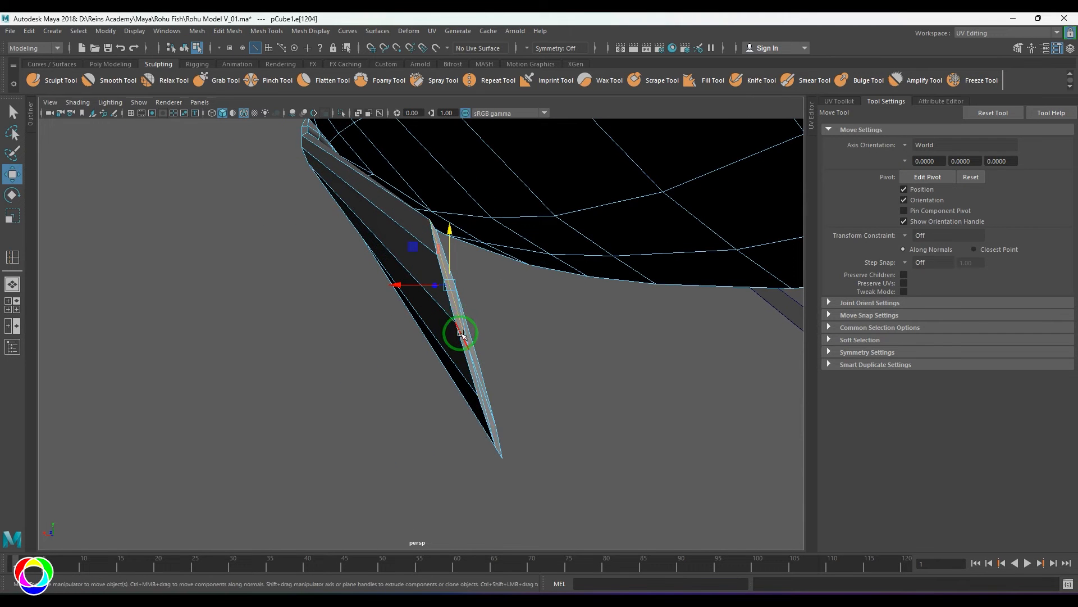
pyautogui.press('q')
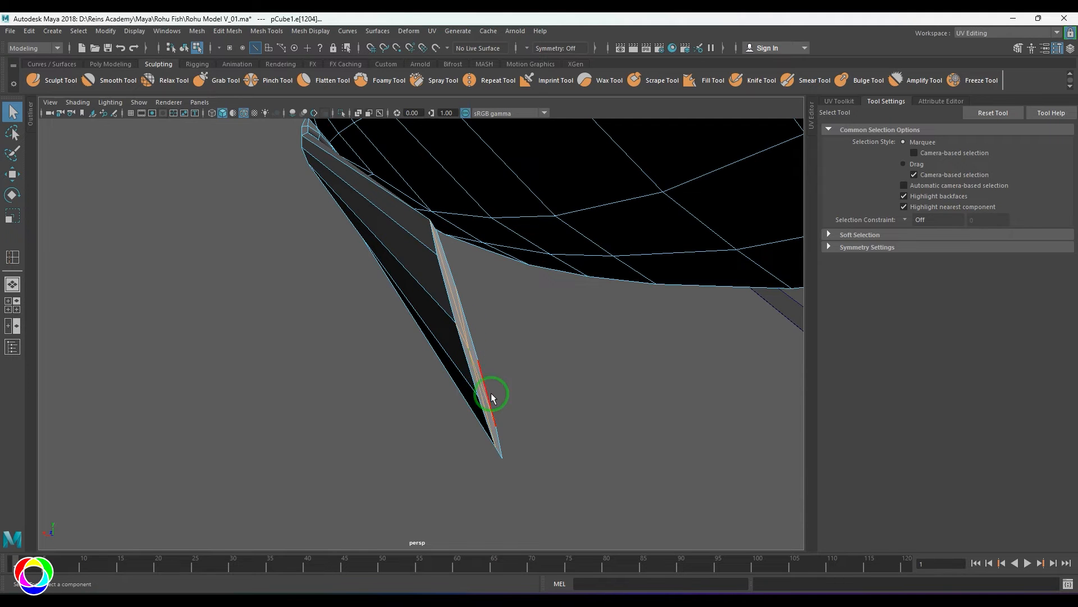
pyautogui.keyDown('alt'); pyautogui.moveTo(441, 323); pyautogui.dragTo(455, 368, button='right'); pyautogui.keyUp('alt')
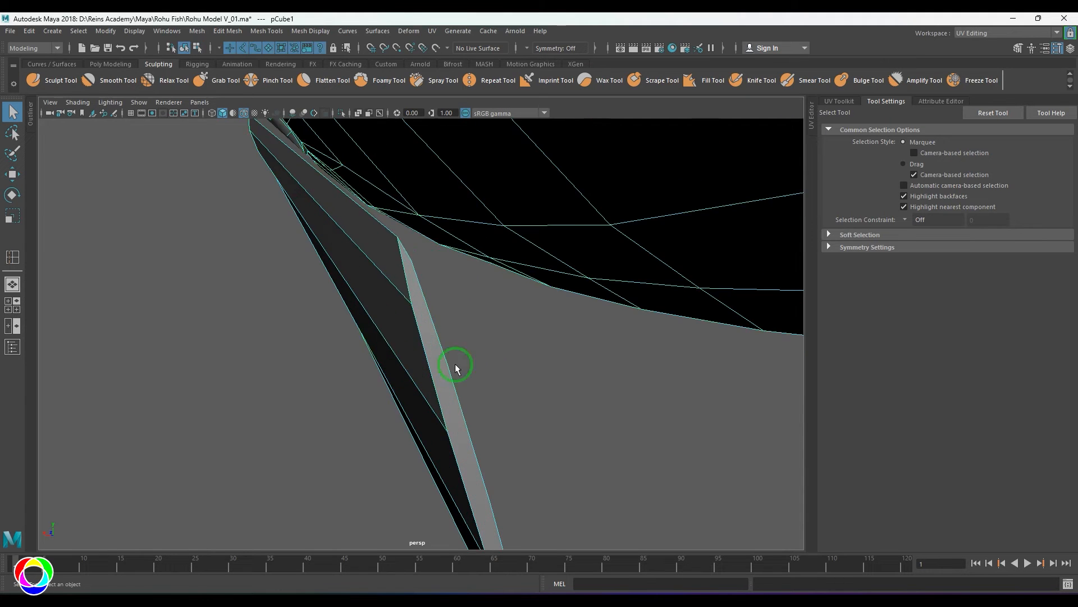
# Cut two edges across the upper part of the fin's end cap with Multi-Cut, joining opposite sides
pyautogui.click(410, 261)
pyautogui.press('w')
pyautogui.moveTo(410, 262); pyautogui.dragTo(431, 300)
pyautogui.press('F8')
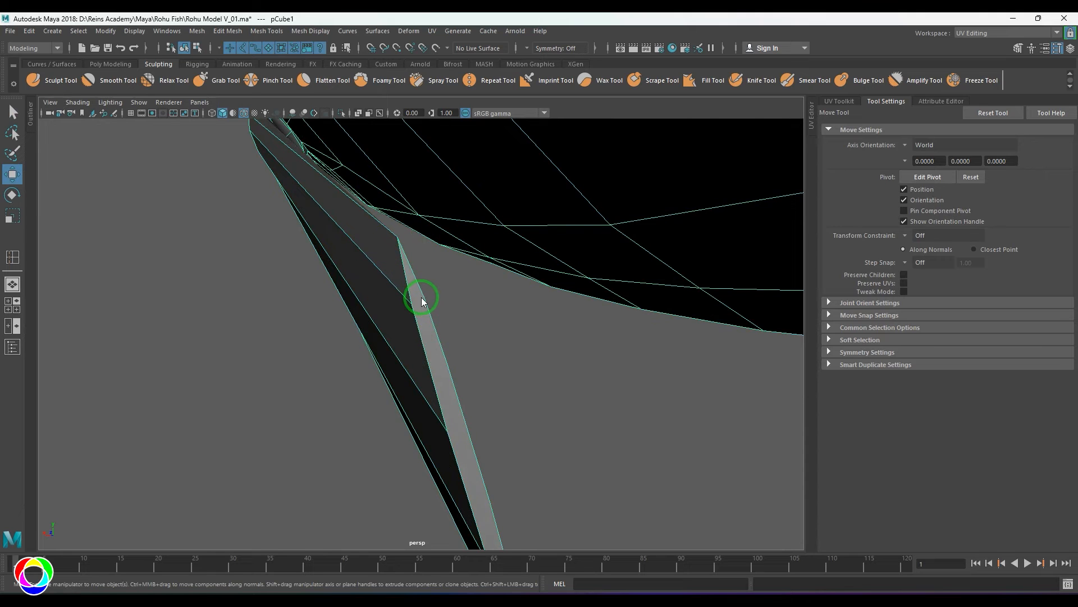
pyautogui.keyDown('shift'); pyautogui.moveTo(421, 299); pyautogui.dragTo(401, 296, button='right'); pyautogui.keyUp('shift')
pyautogui.click(412, 303)
pyautogui.keyDown('alt'); pyautogui.moveTo(511, 382); pyautogui.dragTo(442, 392, button='right'); pyautogui.keyUp('alt')
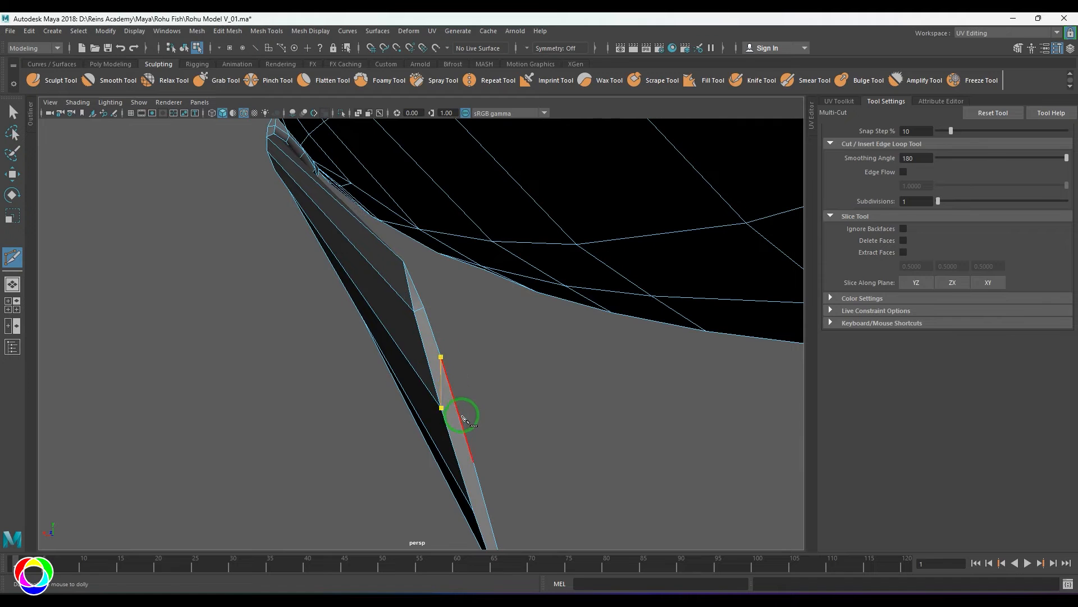
# Move vertices along the end cap's far edge to line them up with the opposite side's vertices
pyautogui.press('w')
pyautogui.moveTo(443, 329); pyautogui.dragTo(441, 388)
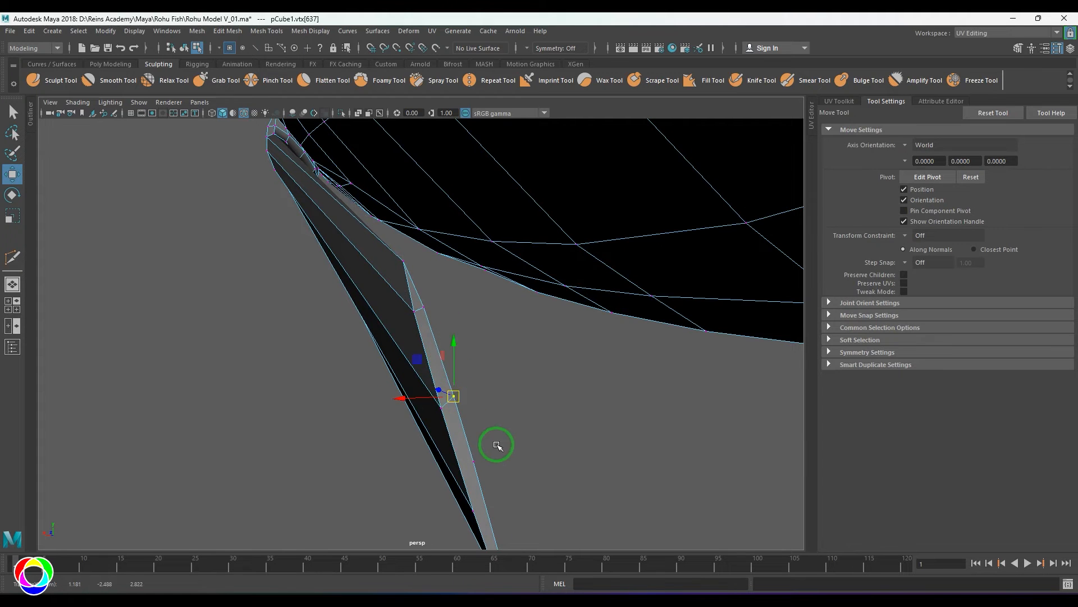
pyautogui.keyDown('alt'); pyautogui.moveTo(496, 445); pyautogui.dragTo(510, 360, button='middle'); pyautogui.keyUp('alt')
pyautogui.scroll(2, 488, 388)
pyautogui.scroll(-2, 500, 428)
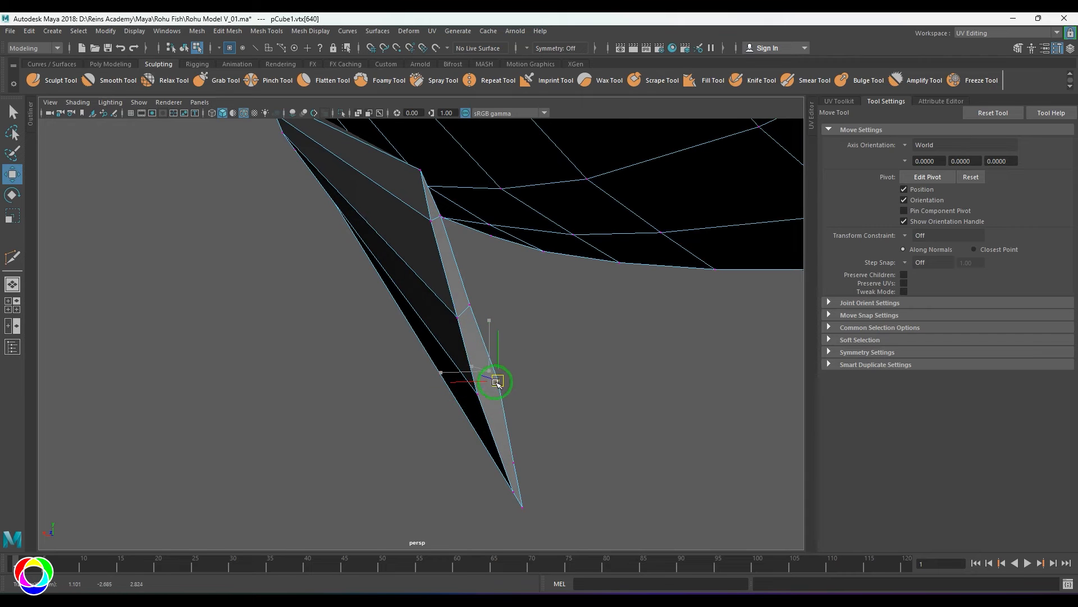
# Cut two more edges across the lower part of the fin's end cap and reposition the vertex near its lower corner
pyautogui.keyDown('shift'); pyautogui.moveTo(509, 335); pyautogui.dragTo(456, 337, button='right'); pyautogui.keyUp('shift')
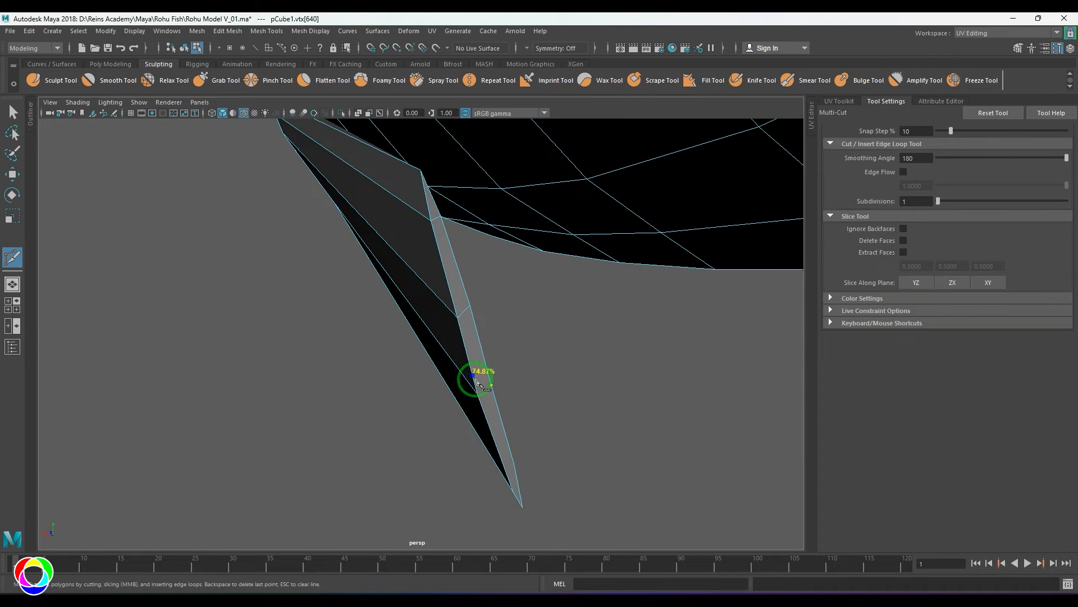
pyautogui.keyDown('alt'); pyautogui.moveTo(511, 427); pyautogui.dragTo(502, 300, button='middle'); pyautogui.keyUp('alt')
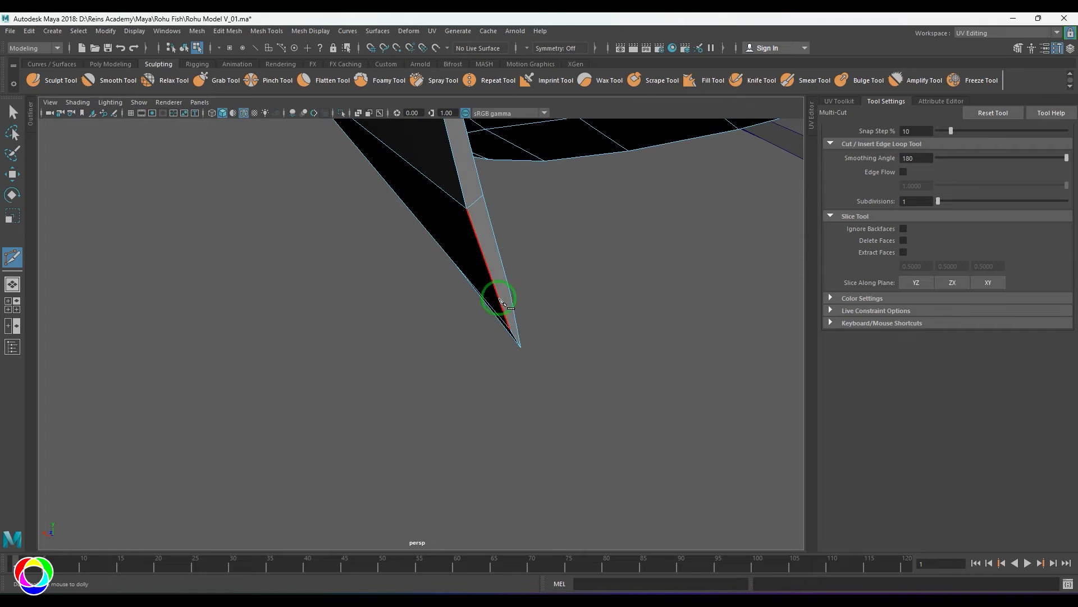
pyautogui.press('w')
pyautogui.click(510, 328)
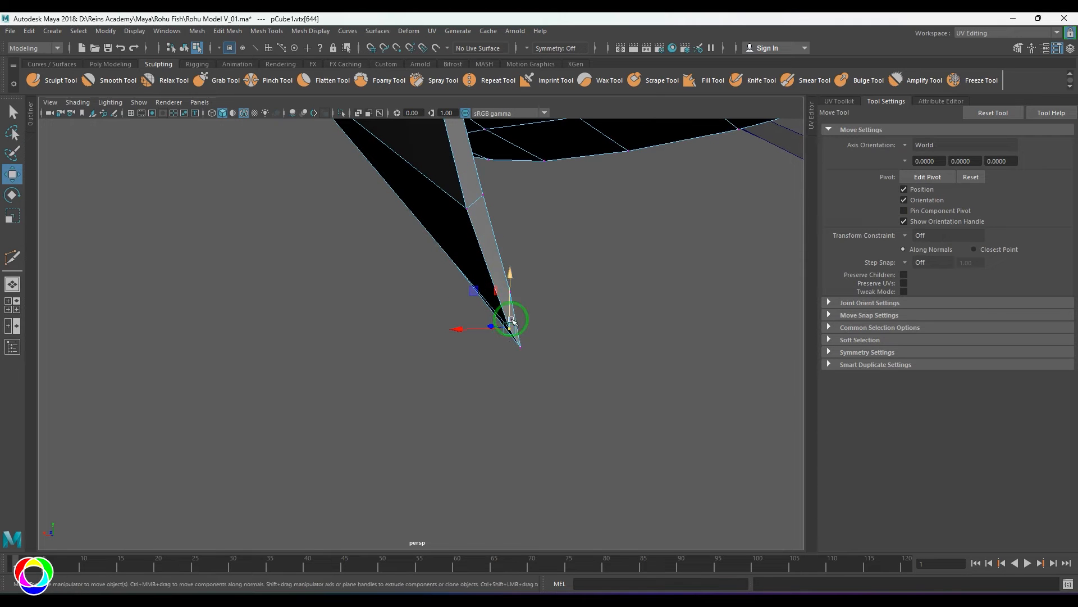
pyautogui.moveTo(510, 328); pyautogui.dragTo(493, 302)
pyautogui.scroll(-3, 500, 302)
pyautogui.keyDown('alt'); pyautogui.moveTo(499, 302); pyautogui.dragTo(505, 415, button='middle'); pyautogui.keyUp('alt')
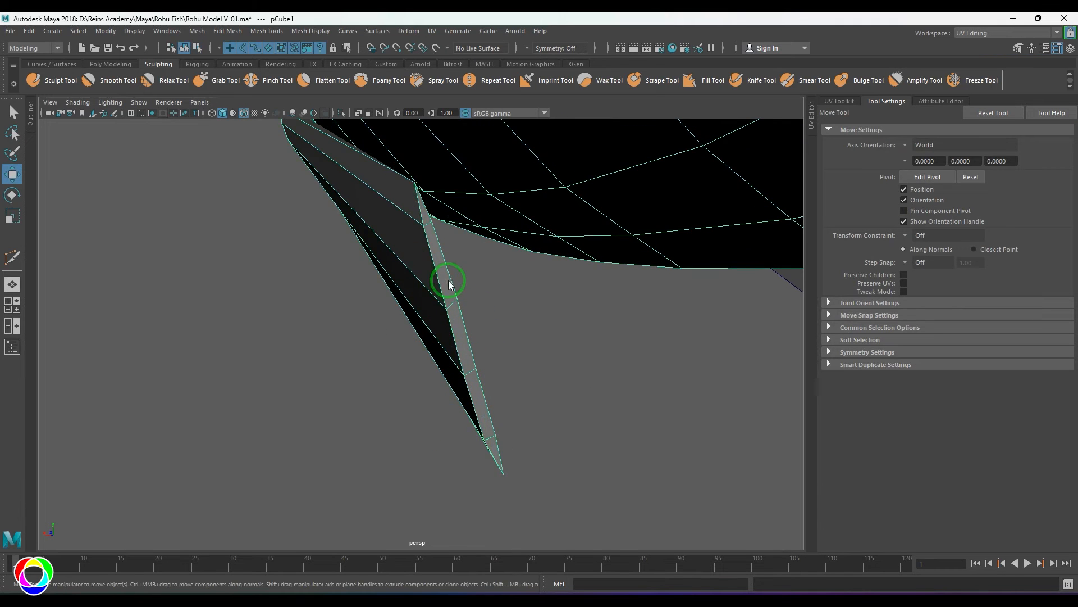
# Insert an edge loop lengthwise through the middle of the fin's end cap and move it slightly outward
pyautogui.keyDown('shift'); pyautogui.moveTo(449, 281); pyautogui.dragTo(427, 303, button='right'); pyautogui.keyUp('shift')
pyautogui.press('w')
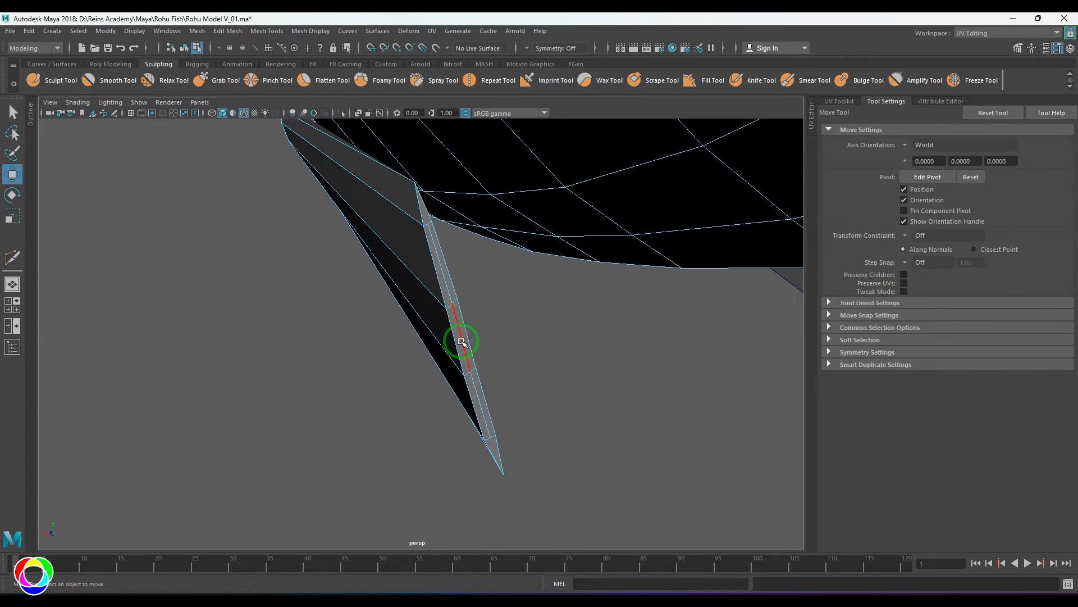
pyautogui.doubleClick(442, 306)
pyautogui.scroll(4, 507, 402)
pyautogui.moveTo(505, 391)
pyautogui.mouseDown()
pyautogui.moveTo(510, 400)
pyautogui.moveTo(516, 391)
pyautogui.mouseUp()
pyautogui.scroll(-4, 506, 393)
# In side view, move the fin's end vertices outward to give the tip a rounded outline
pyautogui.press('space')
pyautogui.scroll(3, 584, 401)
pyautogui.keyDown('alt'); pyautogui.moveTo(642, 413); pyautogui.dragTo(539, 399, button='middle'); pyautogui.keyUp('alt')
pyautogui.scroll(2, 539, 398)
pyautogui.press('F9')
pyautogui.scroll(2, 581, 389)
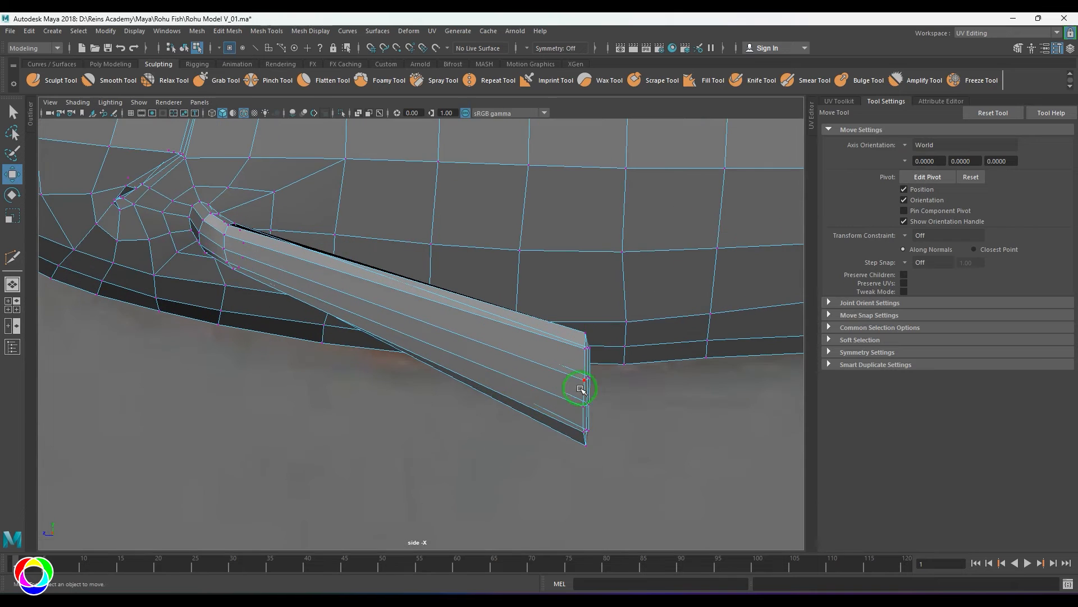
pyautogui.moveTo(591, 382); pyautogui.dragTo(607, 386)
pyautogui.moveTo(576, 395); pyautogui.dragTo(606, 411)
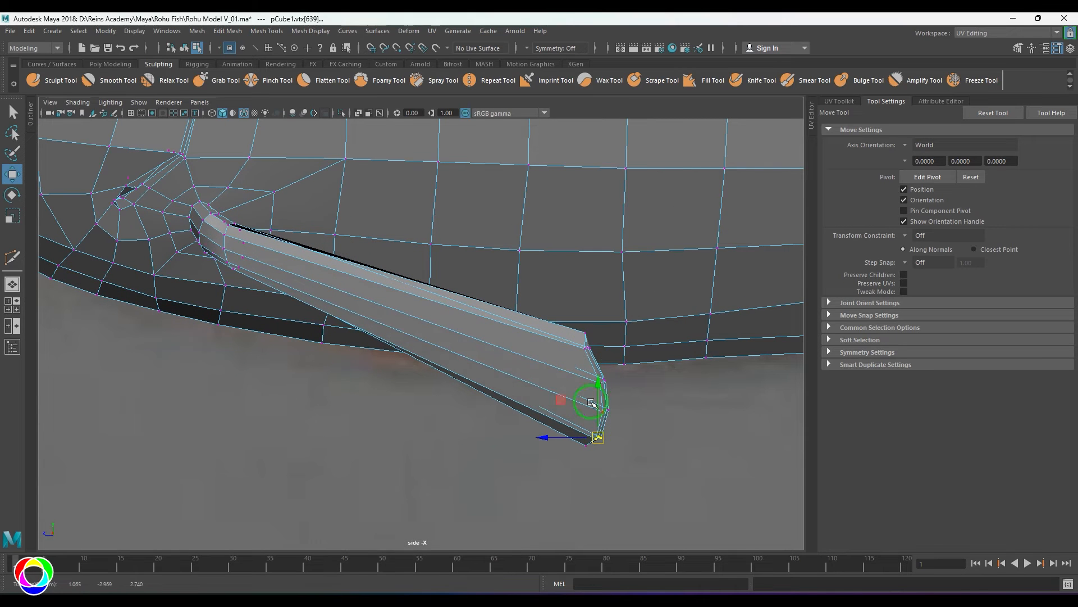
pyautogui.moveTo(598, 350); pyautogui.dragTo(599, 351)
pyautogui.moveTo(587, 347); pyautogui.dragTo(595, 347)
# Insert an edge loop around the fin a short distance before its tip
pyautogui.press('space')
pyautogui.moveTo(598, 427); pyautogui.dragTo(652, 373)
pyautogui.press('space')
pyautogui.scroll(1, 598, 377)
pyautogui.press('F8')
pyautogui.keyDown('shift'); pyautogui.moveTo(594, 376); pyautogui.dragTo(518, 367, button='right'); pyautogui.keyUp('shift')
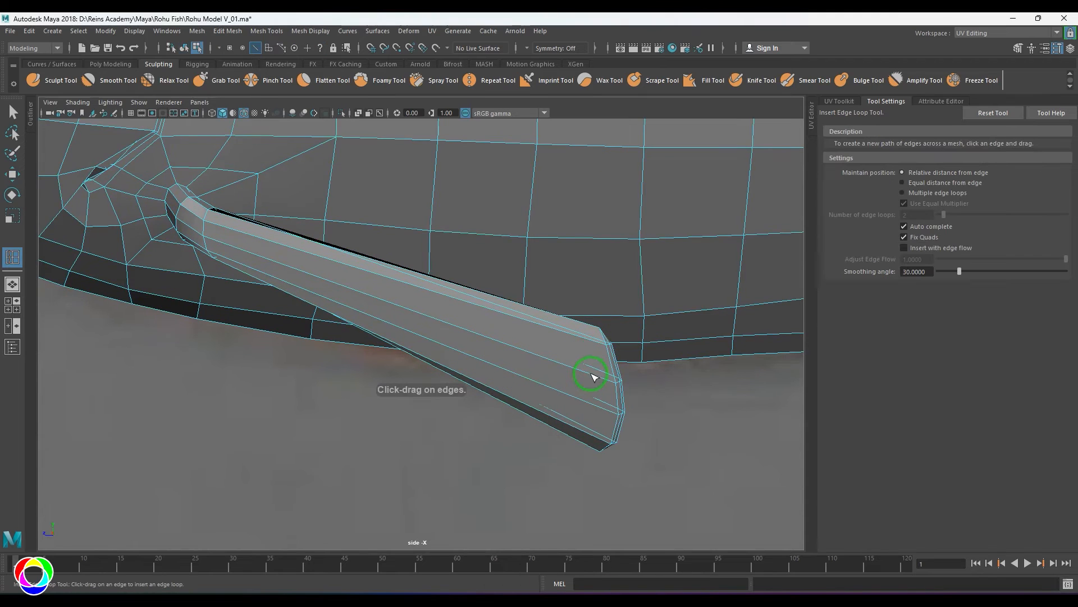
pyautogui.moveTo(556, 372); pyautogui.dragTo(557, 373)
# Reposition the vertices of the loop near the fin's tip in side view so it curves parallel to the rounded end
pyautogui.press('w')
pyautogui.press('F9')
pyautogui.click(546, 311)
pyautogui.moveTo(546, 311)
pyautogui.mouseDown()
pyautogui.moveTo(551, 300)
pyautogui.moveTo(537, 321)
pyautogui.mouseUp()
pyautogui.hotkey('ctrl', 'z')
pyautogui.press('q')
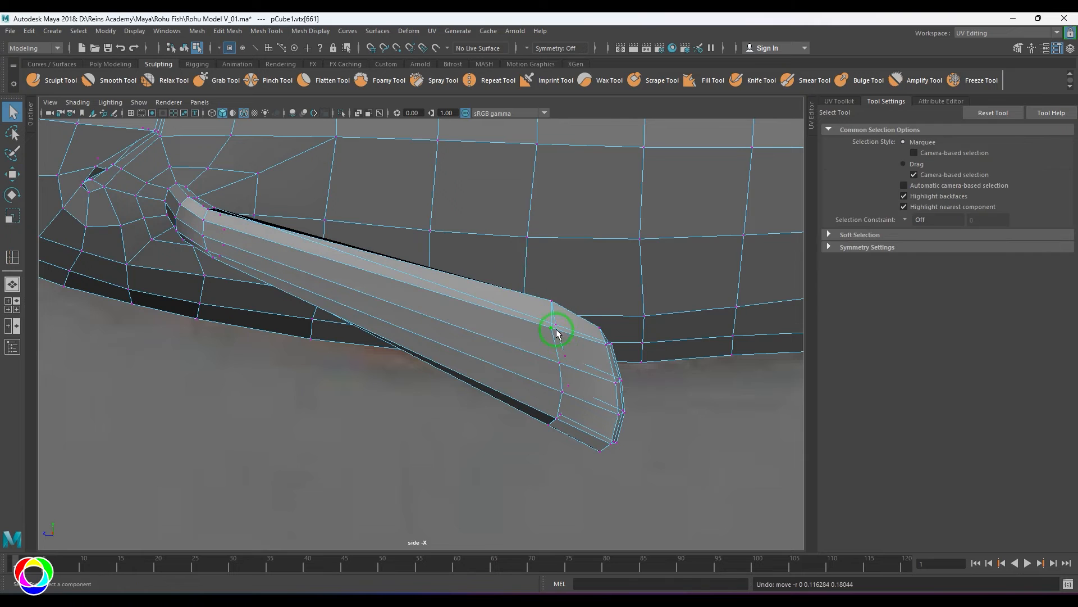
pyautogui.press('w')
pyautogui.click(557, 333)
pyautogui.press('4')
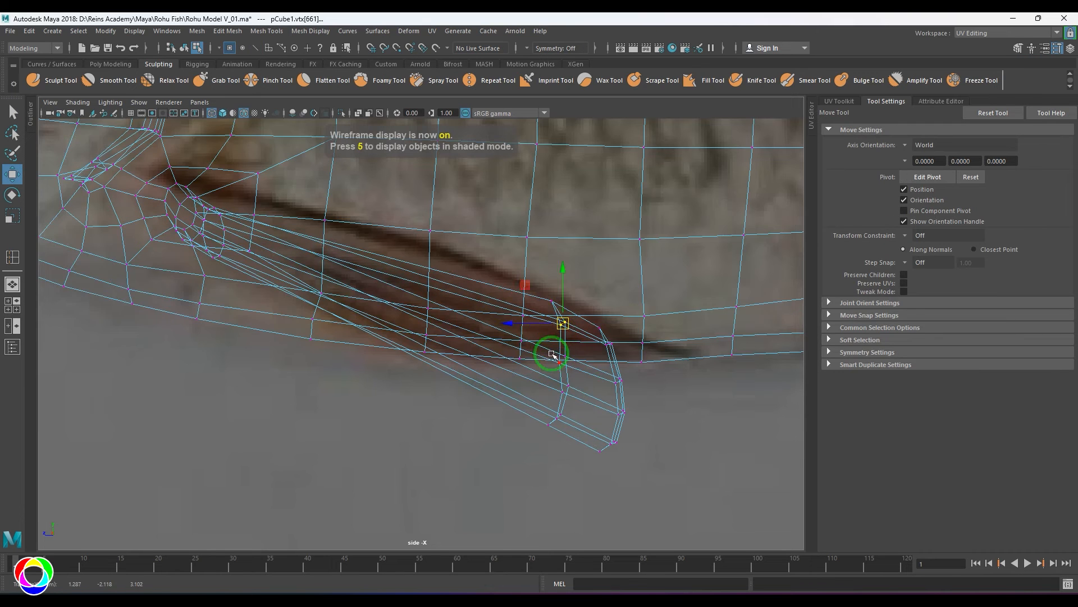
pyautogui.click(564, 364)
pyautogui.press('5')
pyautogui.click(559, 416)
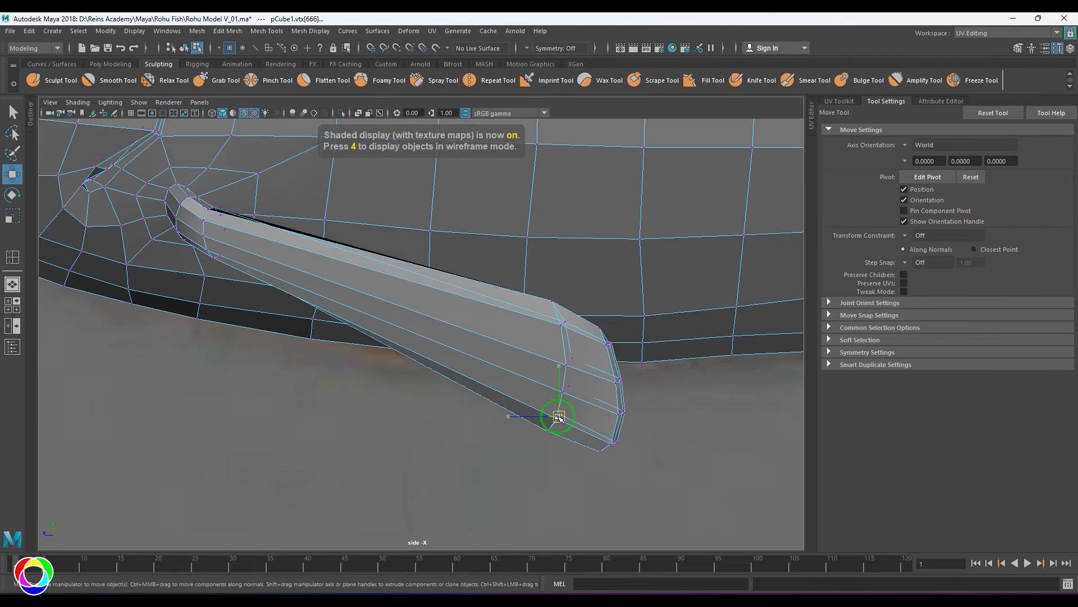
# Select the outer-side edges of the loop near the pectoral fin's tip and move them sideways to bow the fin
pyautogui.press('7')
pyautogui.press('F8')
pyautogui.press('5')
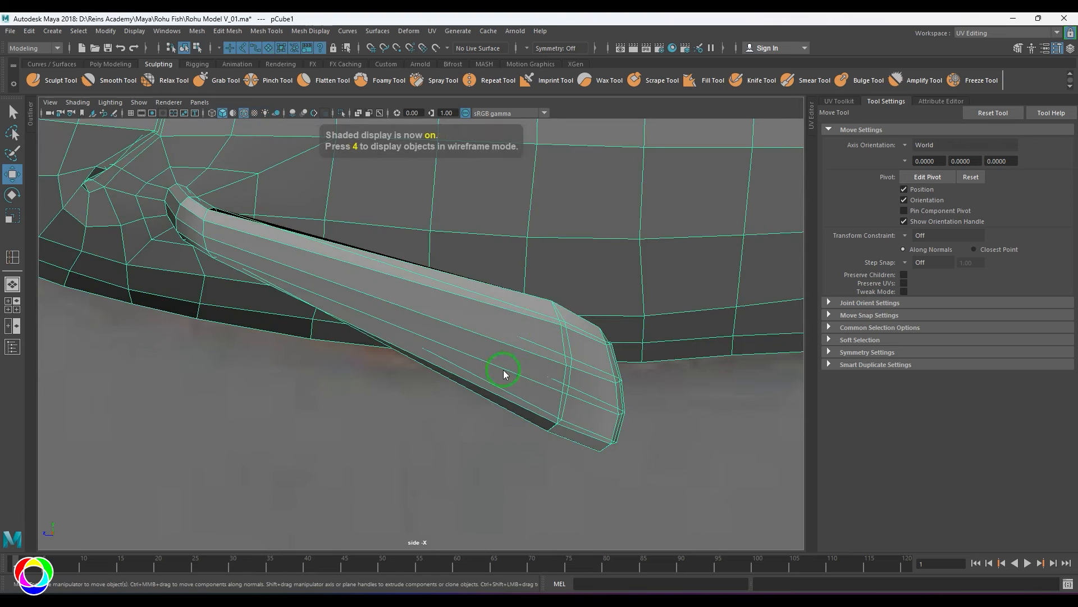
pyautogui.keyDown('alt'); pyautogui.moveTo(504, 374); pyautogui.dragTo(571, 428); pyautogui.keyUp('alt')
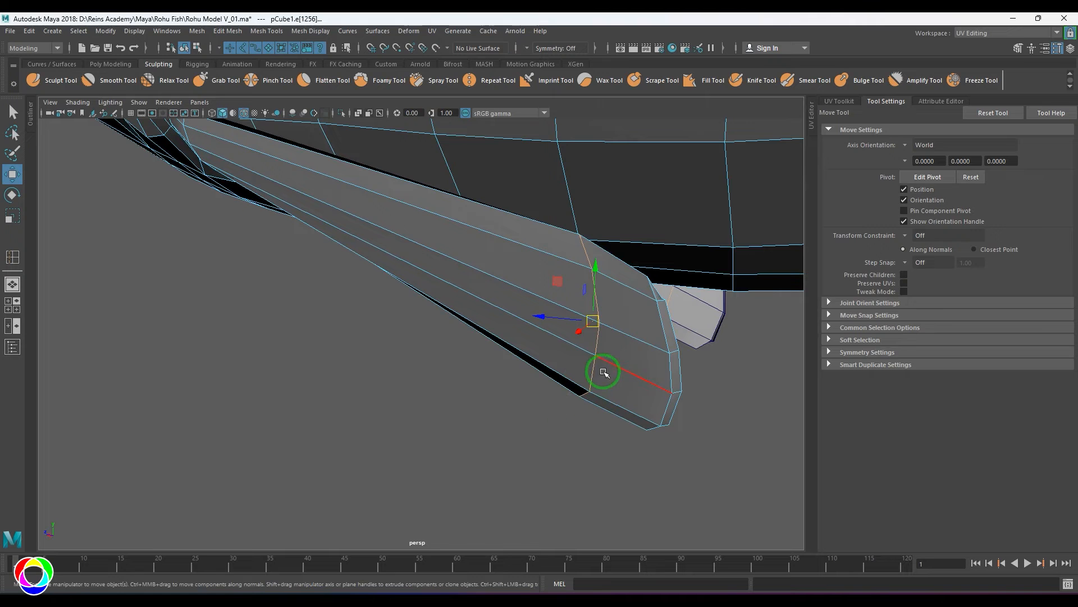
pyautogui.press('q')
pyautogui.keyDown('alt'); pyautogui.moveTo(594, 371); pyautogui.dragTo(331, 361); pyautogui.keyUp('alt')
pyautogui.press('w')
pyautogui.keyDown('alt'); pyautogui.moveTo(300, 313); pyautogui.dragTo(402, 386); pyautogui.keyUp('alt')
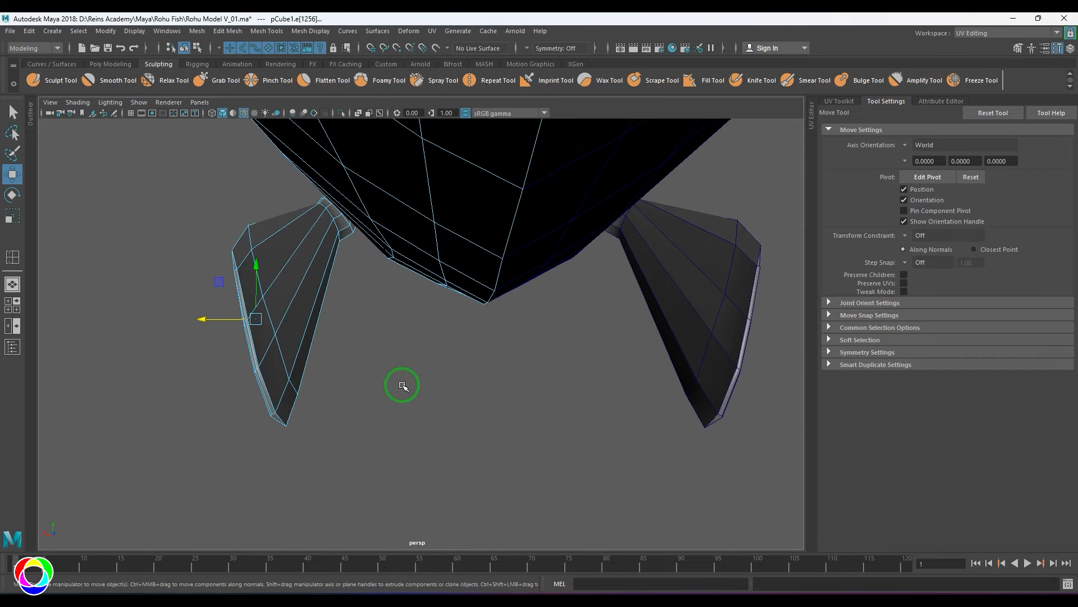
# Select the inner-side edges of the loop near the pectoral fin's tip and shift them sideways to adjust its thickness
pyautogui.click(402, 386)
pyautogui.click(261, 285)
pyautogui.keyDown('shift'); pyautogui.doubleClick(281, 355); pyautogui.keyUp('shift')
pyautogui.keyDown('alt'); pyautogui.moveTo(280, 354); pyautogui.dragTo(347, 366); pyautogui.keyUp('alt')
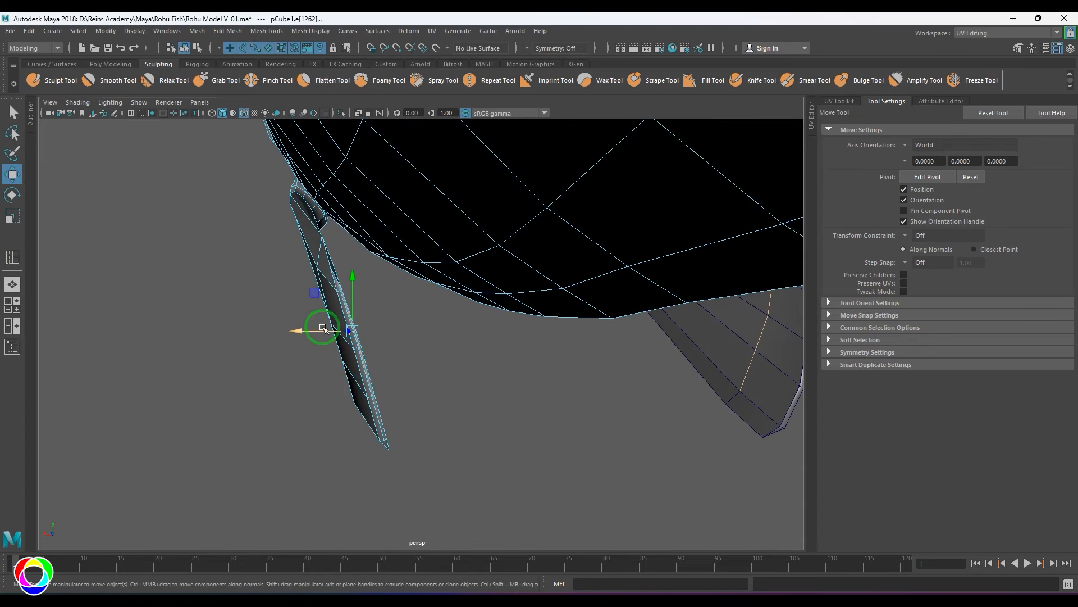
pyautogui.moveTo(314, 293); pyautogui.dragTo(328, 290)
# Insert several edge loops across the pectoral fin, spaced roughly evenly along its length
pyautogui.keyDown('alt'); pyautogui.moveTo(363, 323); pyautogui.dragTo(551, 334); pyautogui.keyUp('alt')
pyautogui.click(556, 362)
pyautogui.keyDown('shift'); pyautogui.moveTo(552, 333); pyautogui.dragTo(536, 346, button='right'); pyautogui.keyUp('shift')
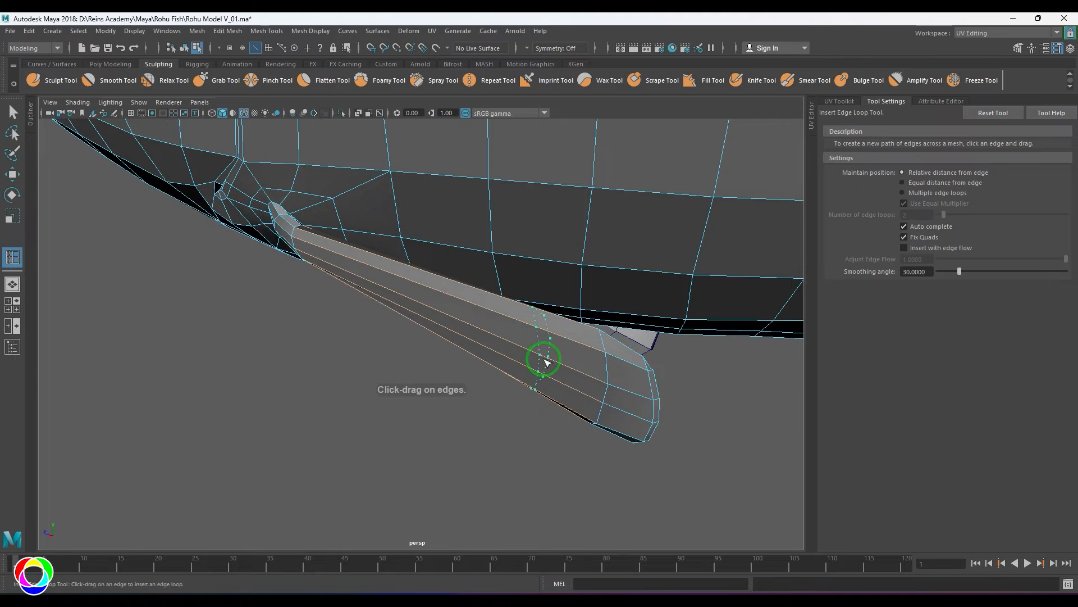
pyautogui.click(550, 365)
pyautogui.moveTo(550, 365)
pyautogui.keyDown('alt'); pyautogui.mouseDown()
pyautogui.moveTo(562, 368)
pyautogui.moveTo(504, 403)
pyautogui.moveTo(539, 349)
pyautogui.mouseUp(); pyautogui.keyUp('alt')
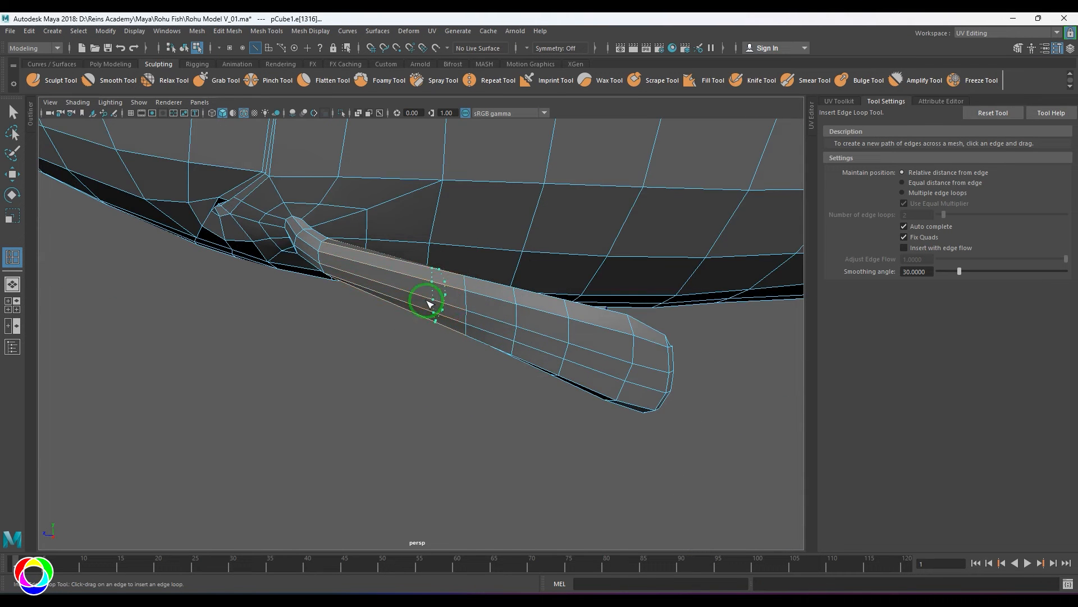
# Return to object mode and inspect the pectoral fin and body in smooth display
pyautogui.press('w')
pyautogui.press('F8')
pyautogui.scroll(-4, 494, 359)
pyautogui.keyDown('alt'); pyautogui.moveTo(493, 359); pyautogui.dragTo(530, 356); pyautogui.keyUp('alt')
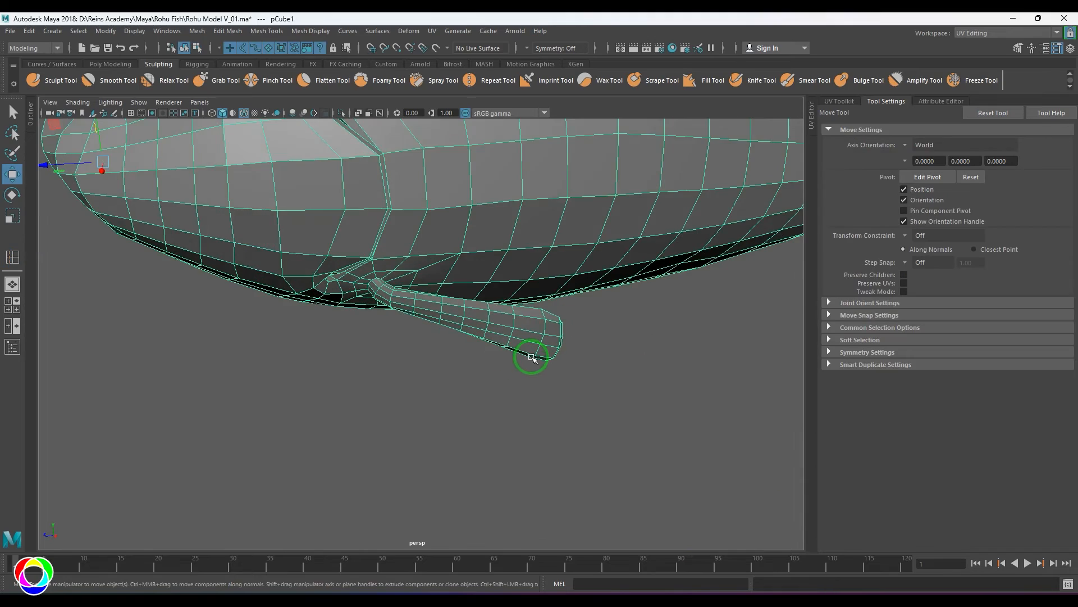
pyautogui.keyDown('shift'); pyautogui.moveTo(530, 356); pyautogui.dragTo(537, 388, button='right'); pyautogui.keyUp('shift')
pyautogui.click(537, 387)
pyautogui.scroll(-3, 537, 388)
pyautogui.moveTo(537, 388)
pyautogui.keyDown('alt'); pyautogui.mouseDown()
pyautogui.moveTo(586, 329)
pyautogui.moveTo(722, 345)
pyautogui.moveTo(489, 373)
pyautogui.moveTo(320, 365)
pyautogui.moveTo(432, 370)
pyautogui.moveTo(360, 365)
pyautogui.mouseUp(); pyautogui.keyUp('alt')
# Compare the mesh with the reference image in side view and examine where the pelvic fin starts on the belly
pyautogui.press('space')
pyautogui.press('space')
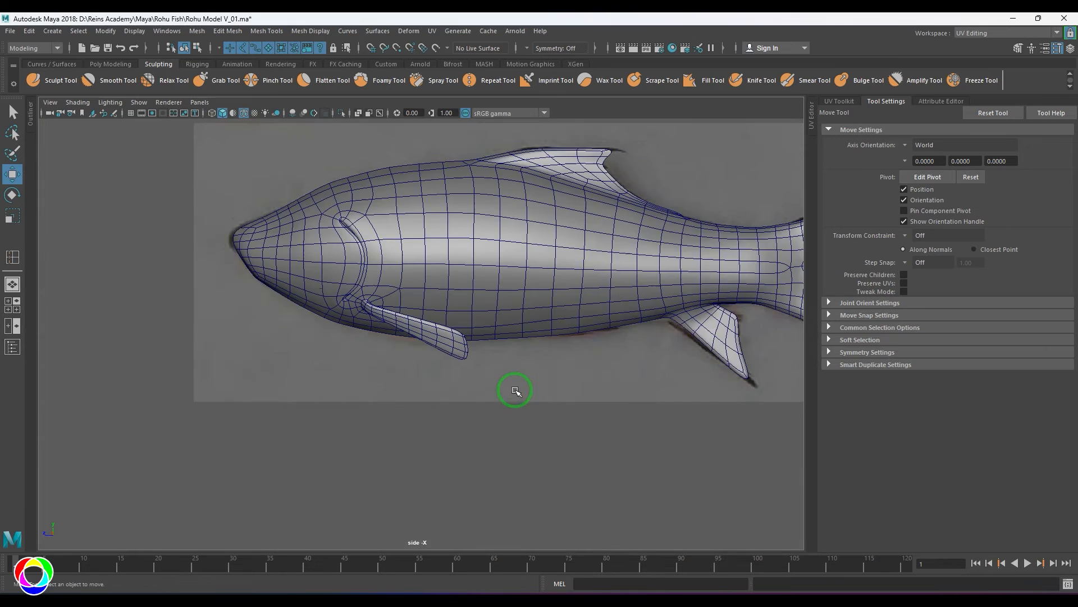
pyautogui.scroll(2, 515, 393)
pyautogui.keyDown('alt'); pyautogui.moveTo(515, 392); pyautogui.dragTo(494, 389, button='middle'); pyautogui.keyUp('alt')
pyautogui.press('4')
pyautogui.scroll(1, 494, 388)
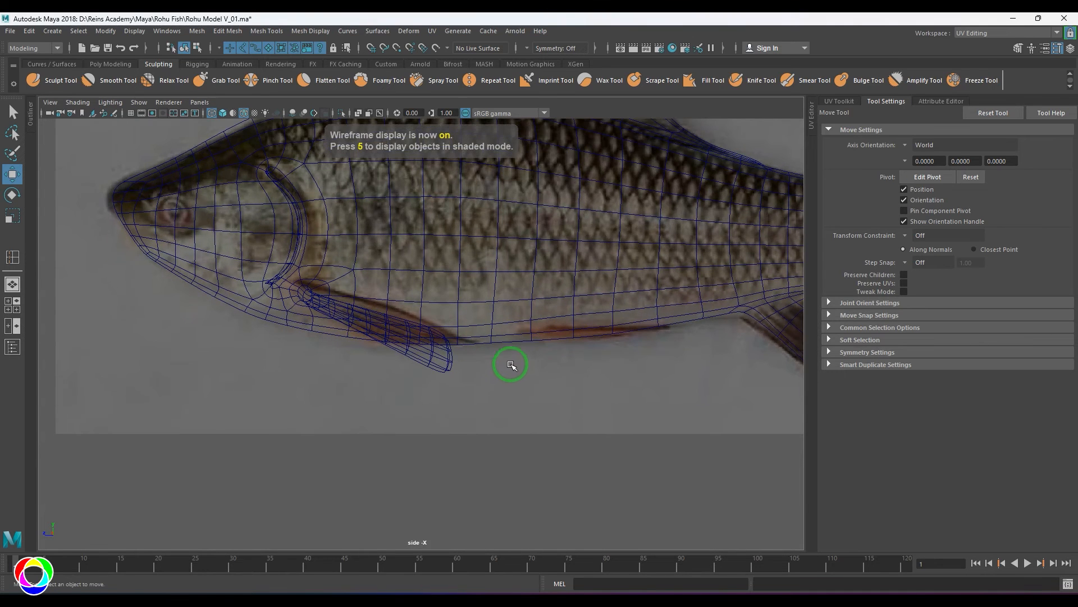
pyautogui.press('5')
pyautogui.scroll(3, 541, 330)
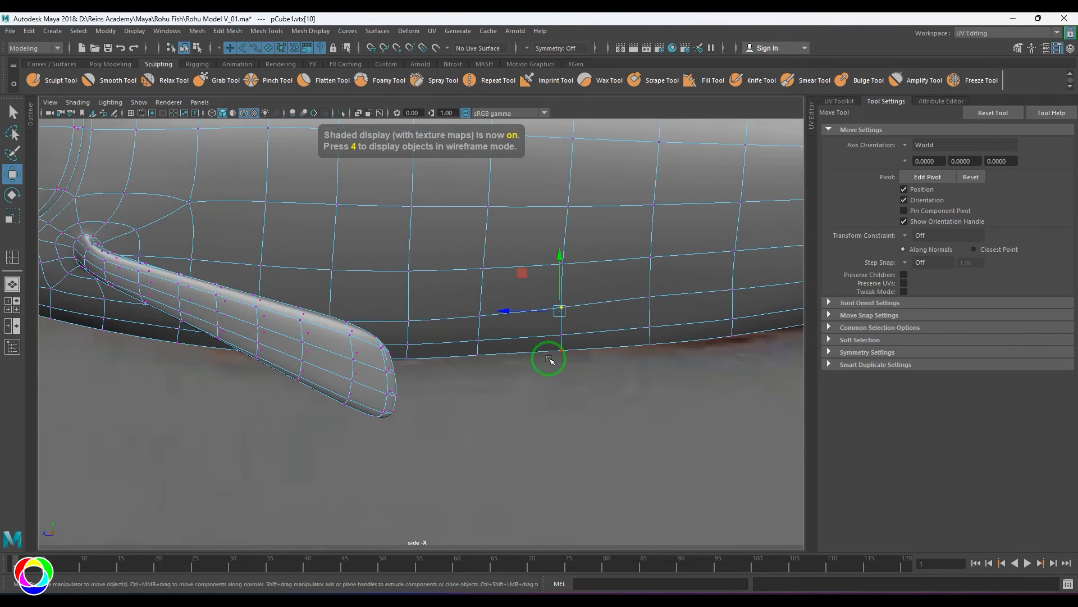
pyautogui.keyDown('alt'); pyautogui.moveTo(550, 360); pyautogui.dragTo(494, 337, button='middle'); pyautogui.keyUp('alt')
# Try to chamfer the vertex on the lower body behind the pectoral fin
pyautogui.press('space')
pyautogui.press('space')
pyautogui.scroll(3, 508, 352)
pyautogui.keyDown('alt'); pyautogui.moveTo(508, 351); pyautogui.dragTo(548, 340); pyautogui.keyUp('alt')
pyautogui.keyDown('alt'); pyautogui.moveTo(549, 340); pyautogui.dragTo(471, 363, button='middle'); pyautogui.keyUp('alt')
pyautogui.scroll(3, 472, 363)
pyautogui.keyDown('alt'); pyautogui.moveTo(472, 363); pyautogui.dragTo(488, 428); pyautogui.keyUp('alt')
pyautogui.scroll(2, 447, 363)
pyautogui.scroll(-3, 505, 366)
pyautogui.scroll(3, 510, 365)
pyautogui.click(506, 332)
pyautogui.keyDown('alt'); pyautogui.moveTo(506, 335); pyautogui.dragTo(518, 362); pyautogui.keyUp('alt')
pyautogui.keyDown('ctrl'); pyautogui.keyDown('shift'); pyautogui.moveTo(519, 363); pyautogui.dragTo(572, 345, button='right'); pyautogui.keyUp('shift'); pyautogui.keyUp('ctrl')
pyautogui.moveTo(498, 367); pyautogui.dragTo(498, 373)
pyautogui.keyDown('alt'); pyautogui.moveTo(498, 373); pyautogui.dragTo(529, 365); pyautogui.keyUp('alt')
pyautogui.keyDown('shift'); pyautogui.moveTo(529, 365); pyautogui.dragTo(573, 346, button='right'); pyautogui.keyUp('shift')
pyautogui.keyDown('alt'); pyautogui.moveTo(498, 349); pyautogui.dragTo(507, 341); pyautogui.keyUp('alt')
pyautogui.hotkey('ctrl', 'z')
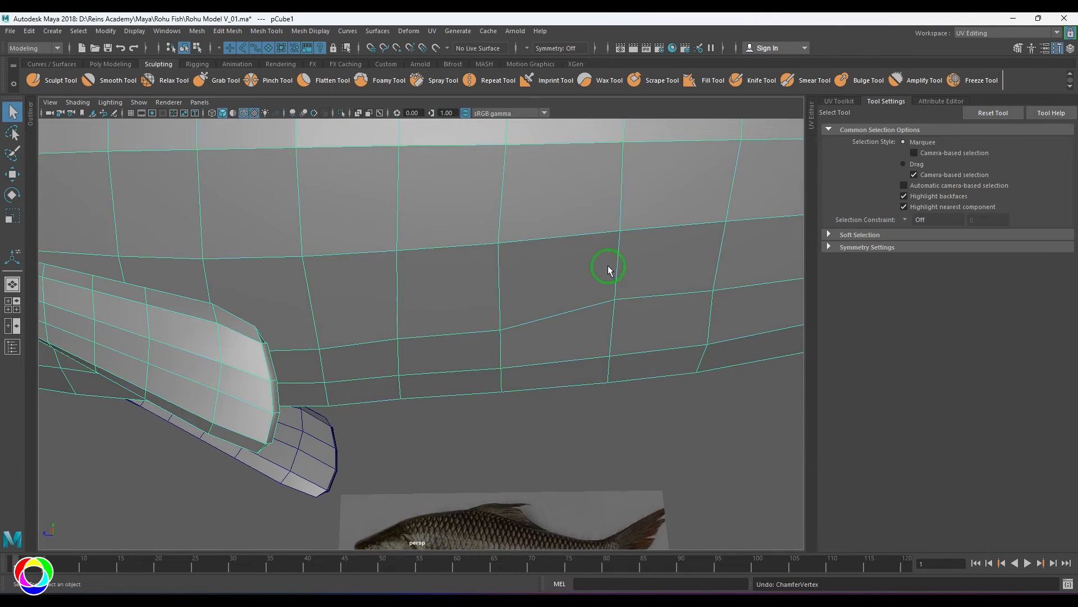
# Cut diagonal edges from the lower-body vertex to the surrounding face corners with Multi-Cut and chamfer the vertex into a small face
pyautogui.keyDown('shift'); pyautogui.moveTo(573, 248); pyautogui.dragTo(506, 267, button='right'); pyautogui.keyUp('shift')
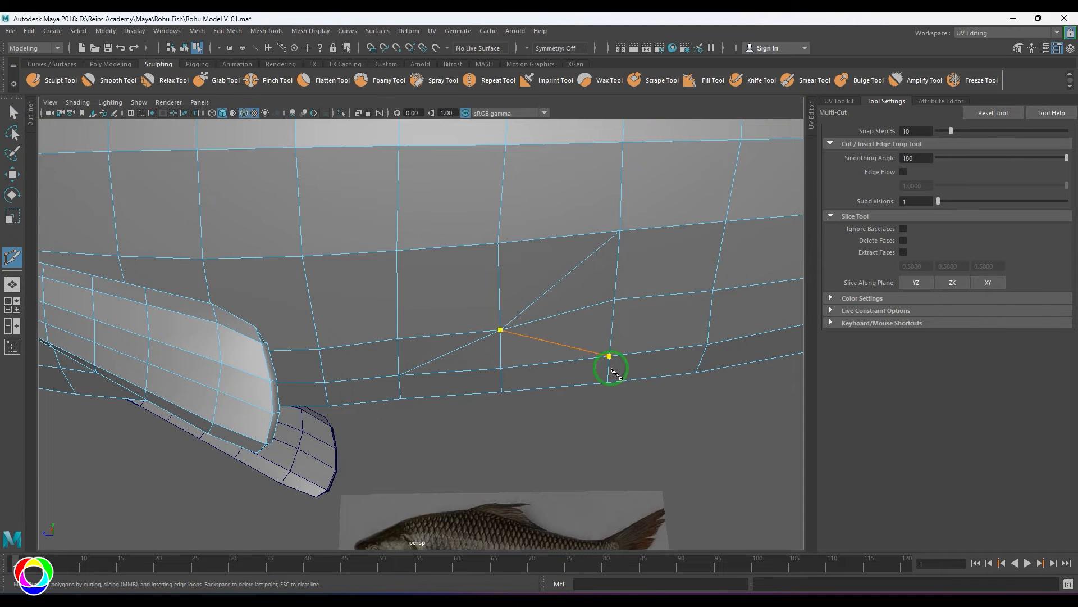
pyautogui.keyDown('shift'); pyautogui.moveTo(500, 326); pyautogui.dragTo(618, 361, button='right'); pyautogui.keyUp('shift')
# Circularize the small chamfered face on the lower body
pyautogui.press('F11')
pyautogui.press('q')
pyautogui.click(507, 317)
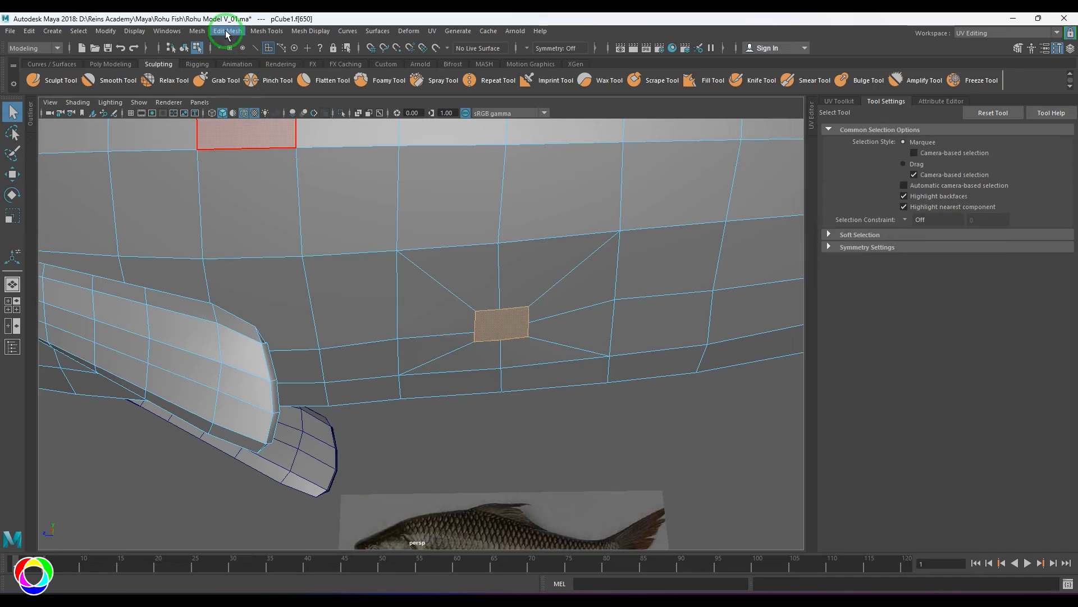
pyautogui.click(227, 31)
pyautogui.click(285, 100)
# Extrude the circular faces downward from the belly as a short pelvic fin stub and tilt its end
pyautogui.keyDown('alt'); pyautogui.moveTo(584, 366); pyautogui.dragTo(454, 327); pyautogui.keyUp('alt')
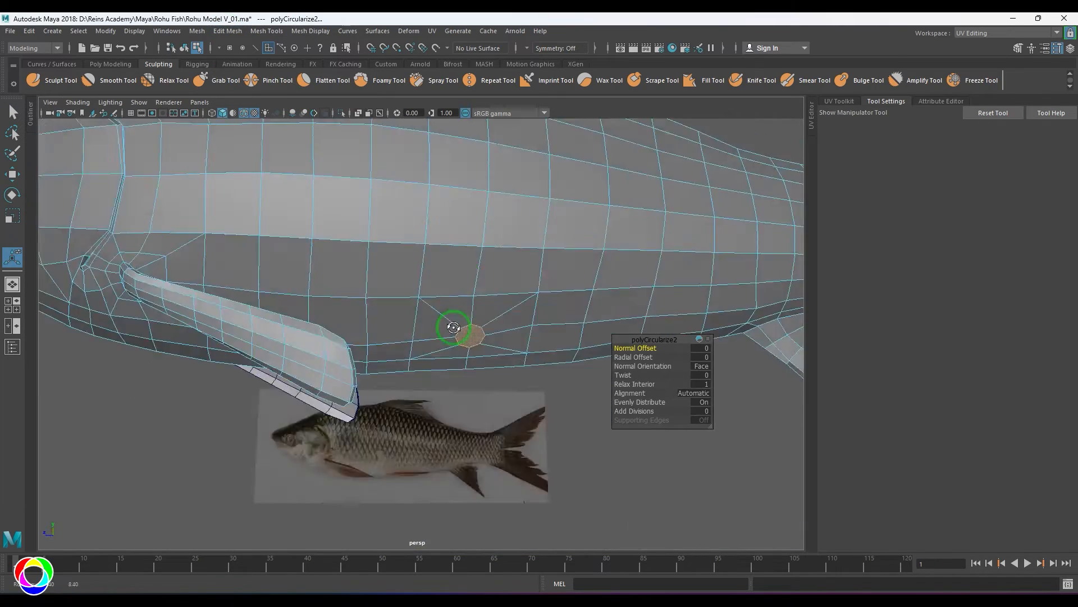
pyautogui.press('f')
pyautogui.press('w')
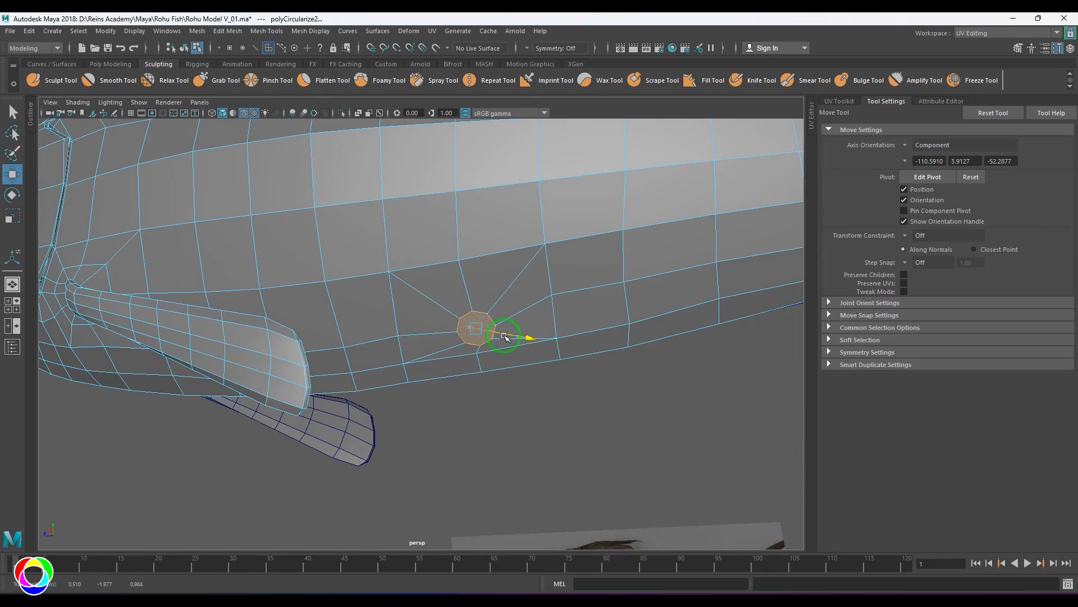
pyautogui.keyDown('alt'); pyautogui.moveTo(497, 335); pyautogui.dragTo(492, 282); pyautogui.keyUp('alt')
pyautogui.keyDown('alt'); pyautogui.moveTo(493, 282); pyautogui.dragTo(455, 438); pyautogui.keyUp('alt')
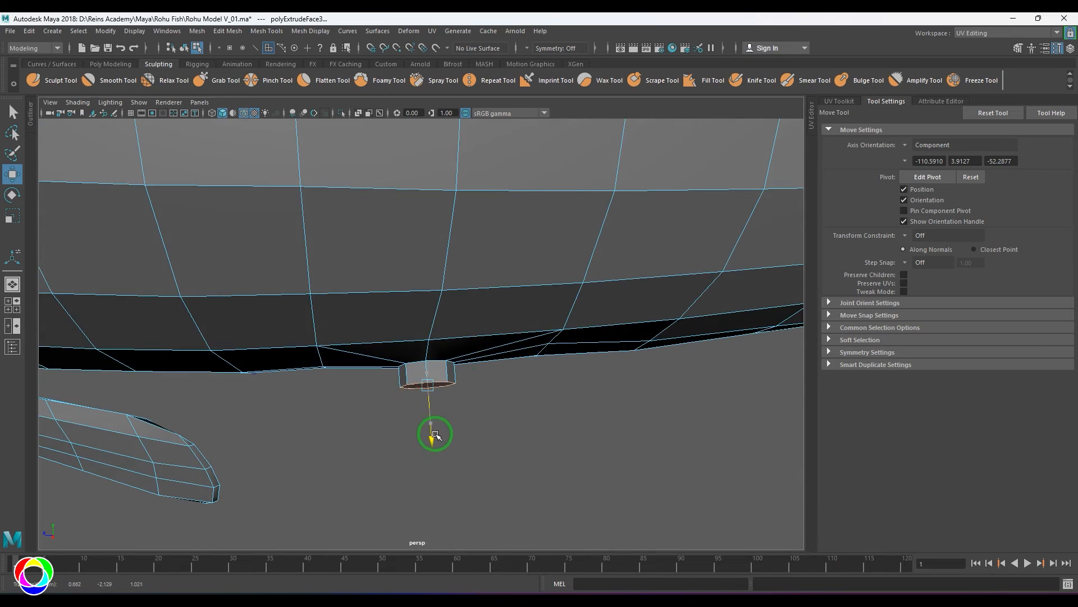
pyautogui.press('e')
pyautogui.press('w')
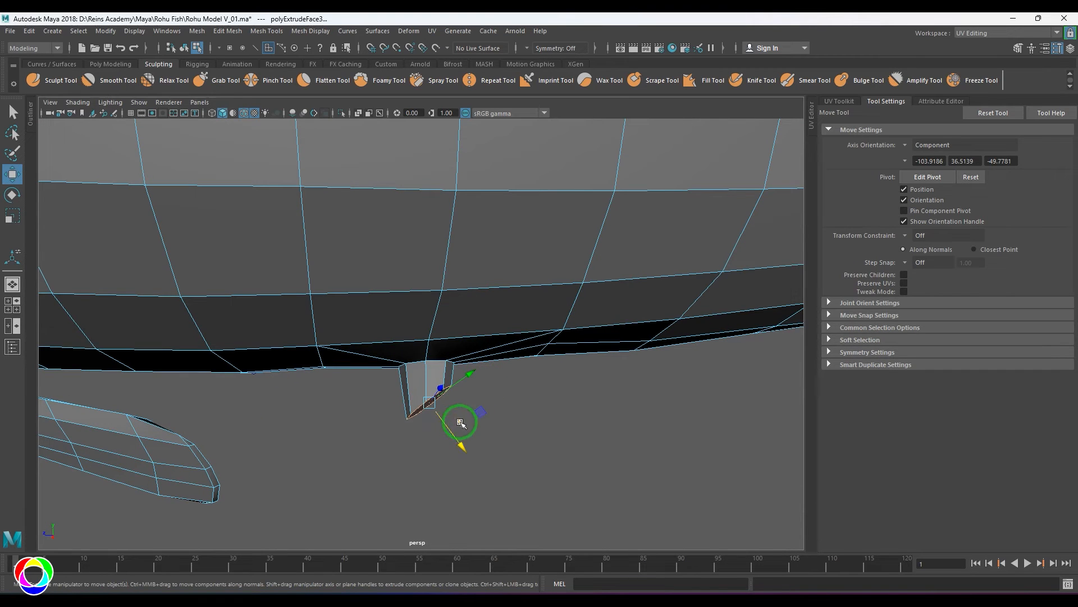
# Move the stub's end faces toward the tail and rotate them so the stub slants backward
pyautogui.keyDown('alt'); pyautogui.moveTo(390, 425); pyautogui.dragTo(388, 395); pyautogui.keyUp('alt')
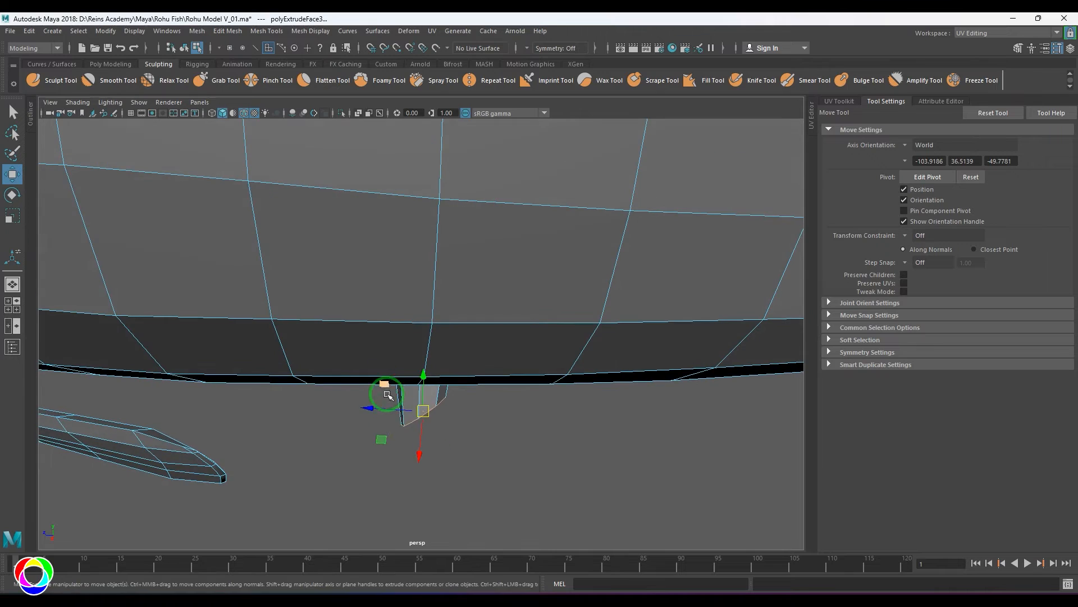
pyautogui.keyDown('alt'); pyautogui.moveTo(424, 435); pyautogui.dragTo(484, 407); pyautogui.keyUp('alt')
pyautogui.press('e')
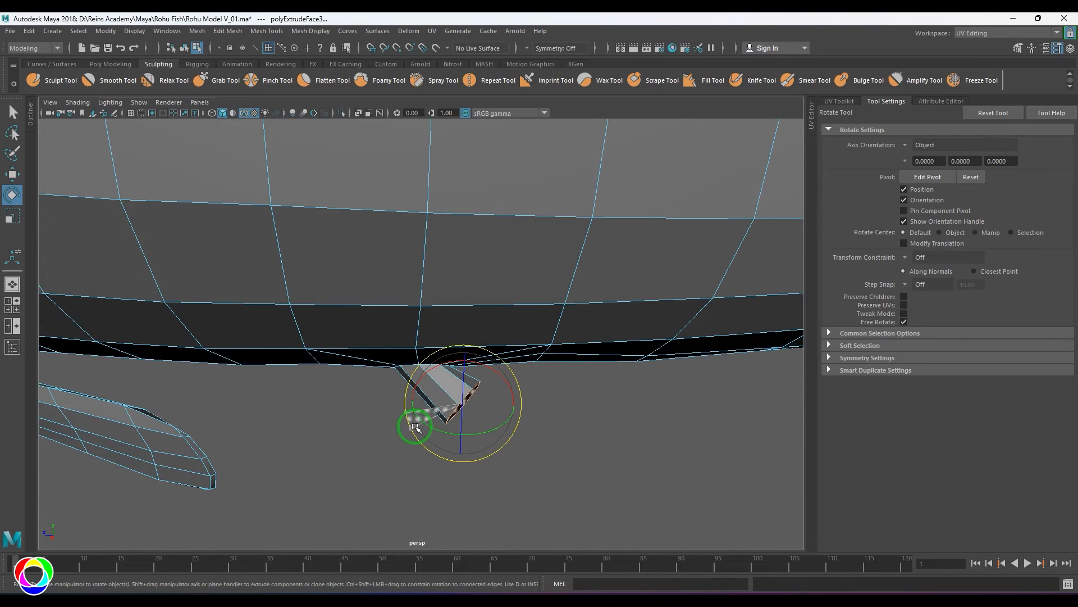
pyautogui.moveTo(415, 427); pyautogui.dragTo(416, 429)
pyautogui.press('w')
# Insert an edge loop around the middle of the stub and reposition and rotate it to form a smooth bend
pyautogui.keyDown('alt'); pyautogui.moveTo(453, 424); pyautogui.dragTo(479, 334, button='right'); pyautogui.keyUp('alt')
pyautogui.keyDown('shift'); pyautogui.moveTo(480, 332); pyautogui.dragTo(395, 380, button='right'); pyautogui.keyUp('shift')
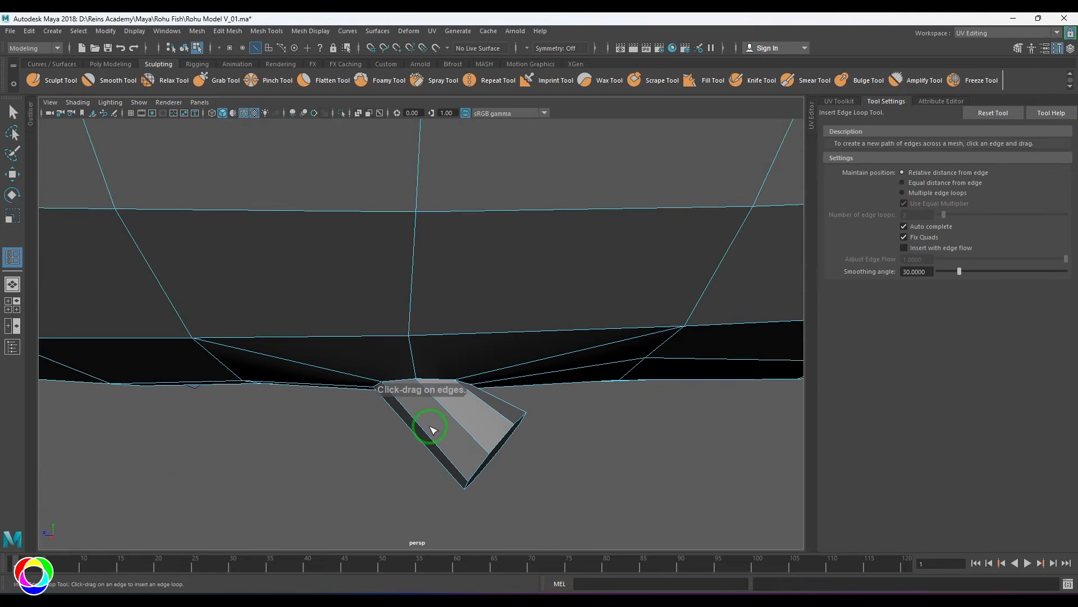
pyautogui.click(424, 432)
pyautogui.press('w')
pyautogui.keyDown('alt'); pyautogui.moveTo(430, 427); pyautogui.dragTo(418, 463); pyautogui.keyUp('alt')
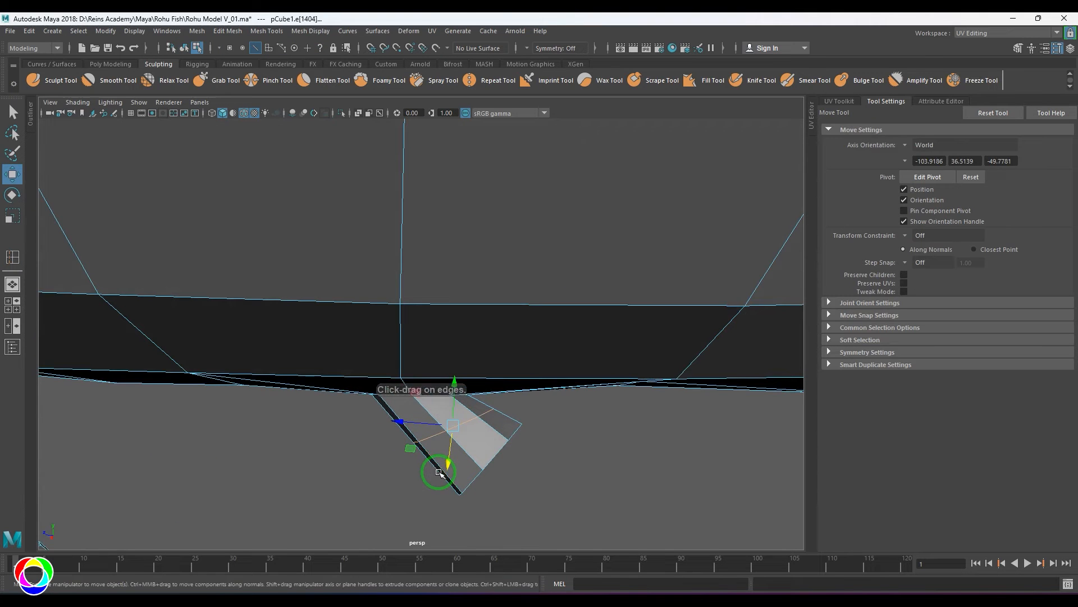
pyautogui.press('r')
pyautogui.press('e')
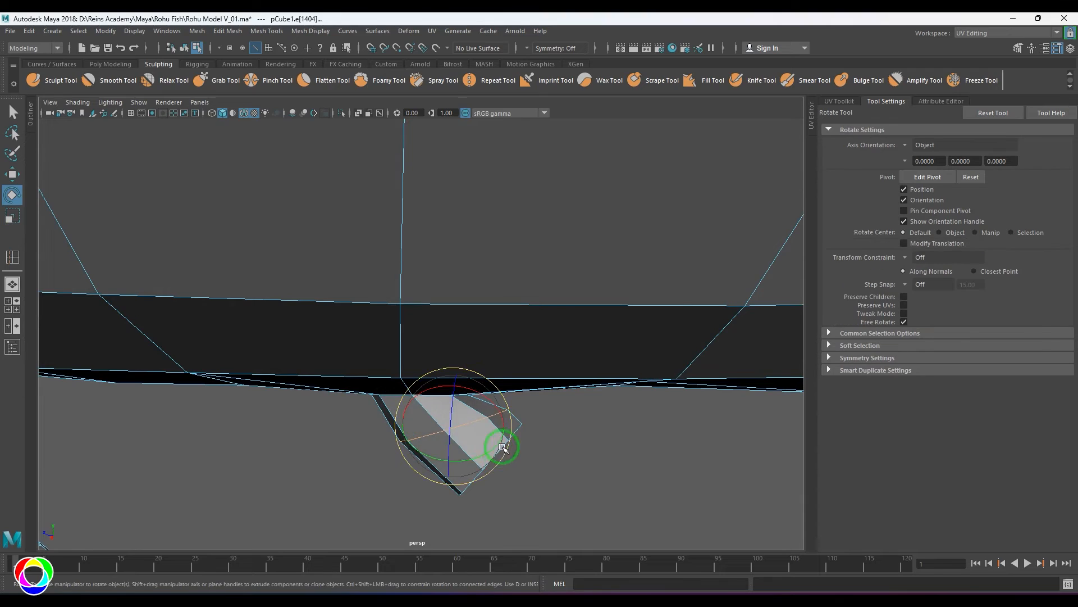
pyautogui.press('w')
# Extrude the stub's end faces backward along the reference pelvic fin in side view and flatten the new end
pyautogui.scroll(-3, 444, 428)
pyautogui.keyDown('alt'); pyautogui.moveTo(461, 424); pyautogui.dragTo(504, 421); pyautogui.keyUp('alt')
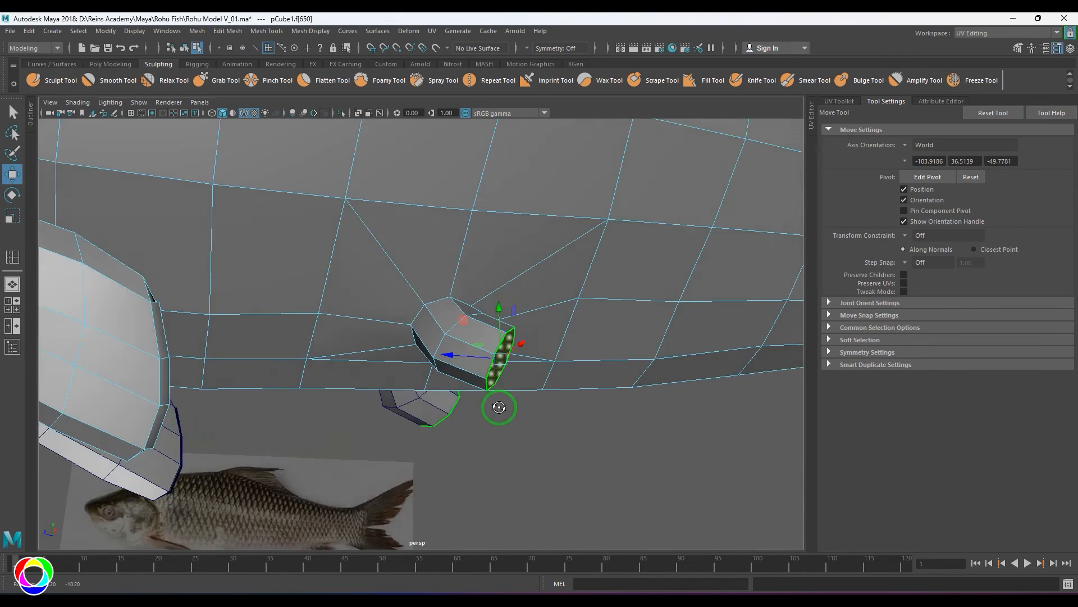
pyautogui.press('space')
pyautogui.scroll(-6, 503, 421)
pyautogui.keyDown('alt'); pyautogui.moveTo(503, 421); pyautogui.dragTo(474, 443, button='middle'); pyautogui.keyUp('alt')
pyautogui.scroll(3, 472, 440)
pyautogui.press('4')
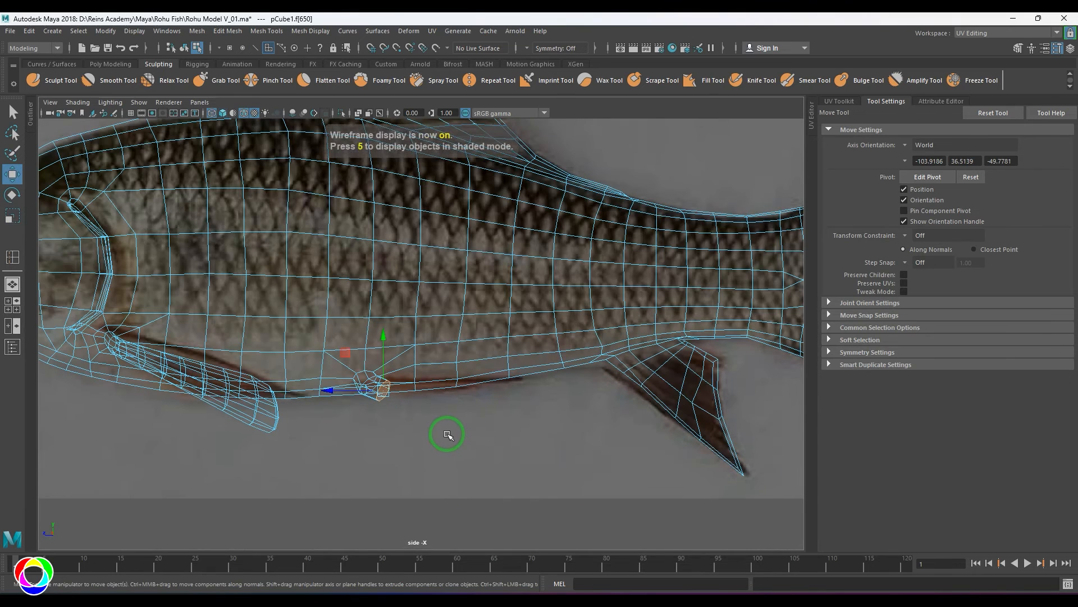
pyautogui.press('5')
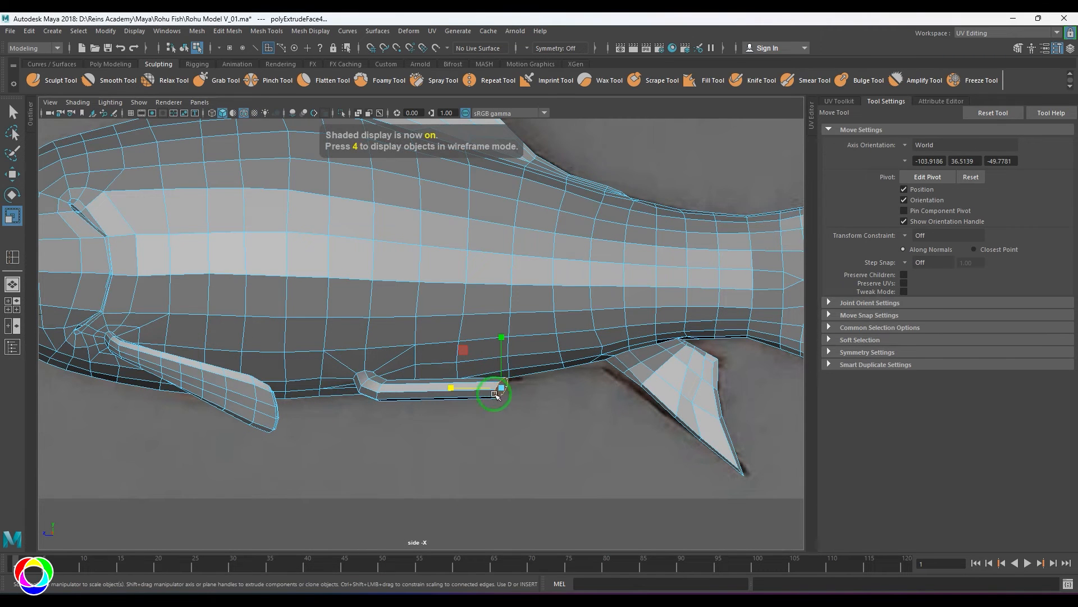
pyautogui.moveTo(451, 388)
pyautogui.mouseDown()
pyautogui.moveTo(501, 393)
pyautogui.moveTo(448, 410)
pyautogui.moveTo(479, 405)
pyautogui.moveTo(444, 396)
pyautogui.mouseUp()
# Cut edges across the pelvic fin's end cap with Multi-Cut, including one through its middle
pyautogui.press('space')
pyautogui.press('f')
pyautogui.scroll(-5, 469, 397)
pyautogui.scroll(2, 449, 409)
pyautogui.keyDown('alt'); pyautogui.moveTo(431, 356); pyautogui.dragTo(443, 343); pyautogui.keyUp('alt')
pyautogui.moveTo(435, 335); pyautogui.dragTo(343, 292, button='right')
pyautogui.click(351, 294)
pyautogui.rightClick(458, 279)
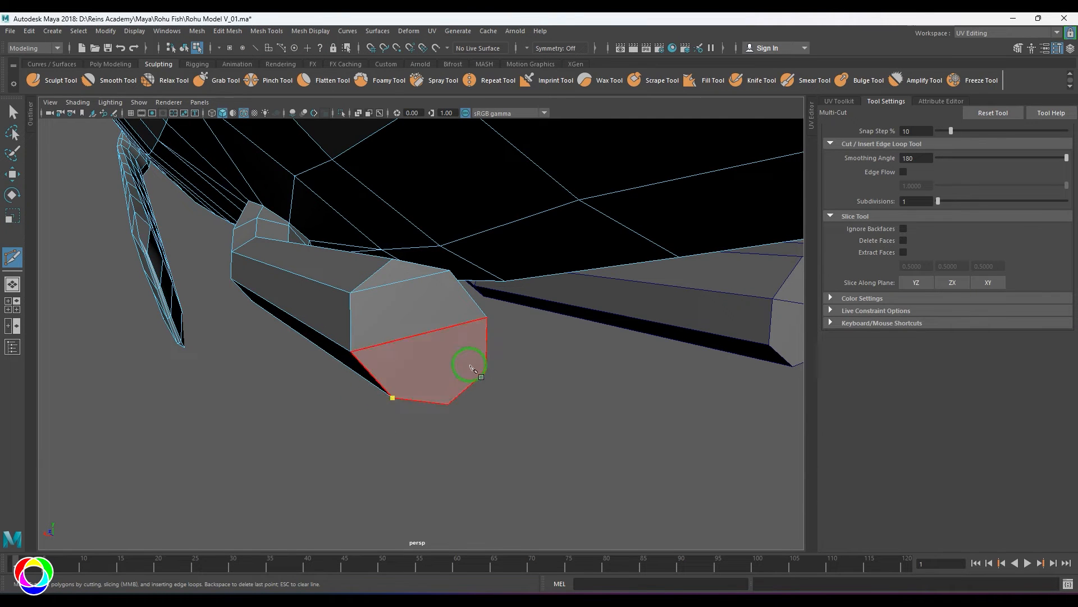
# Move the middle edges of the pelvic fin's end cap outward to round the tip
pyautogui.press('w')
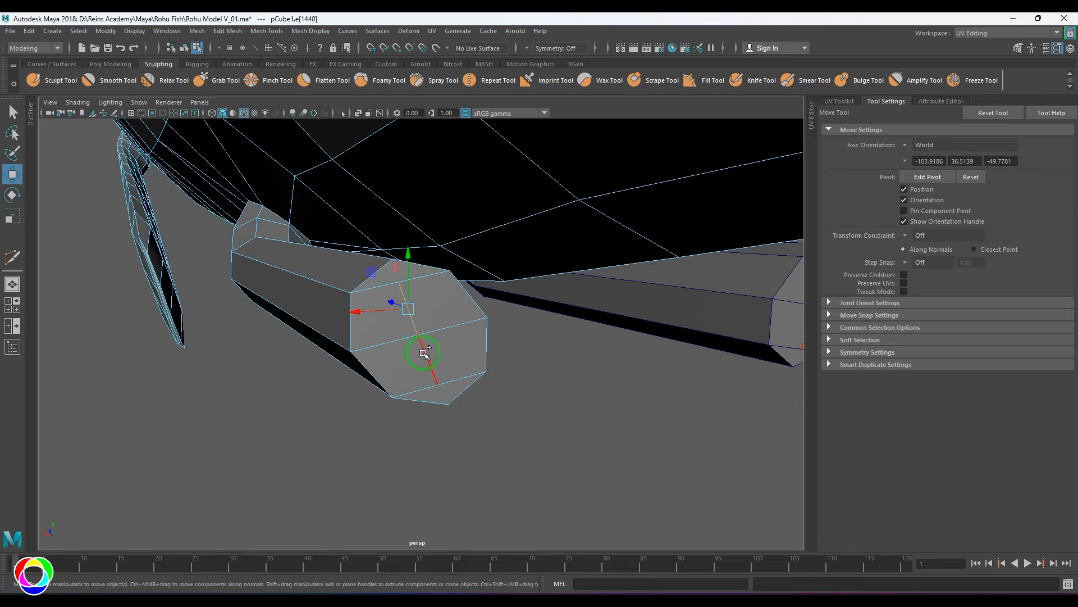
pyautogui.press('f')
pyautogui.moveTo(411, 339)
pyautogui.keyDown('alt'); pyautogui.mouseDown()
pyautogui.moveTo(409, 411)
pyautogui.moveTo(436, 378)
pyautogui.moveTo(400, 407)
pyautogui.moveTo(393, 342)
pyautogui.mouseUp(); pyautogui.keyUp('alt')
pyautogui.keyDown('alt'); pyautogui.moveTo(422, 376); pyautogui.dragTo(472, 304); pyautogui.keyUp('alt')
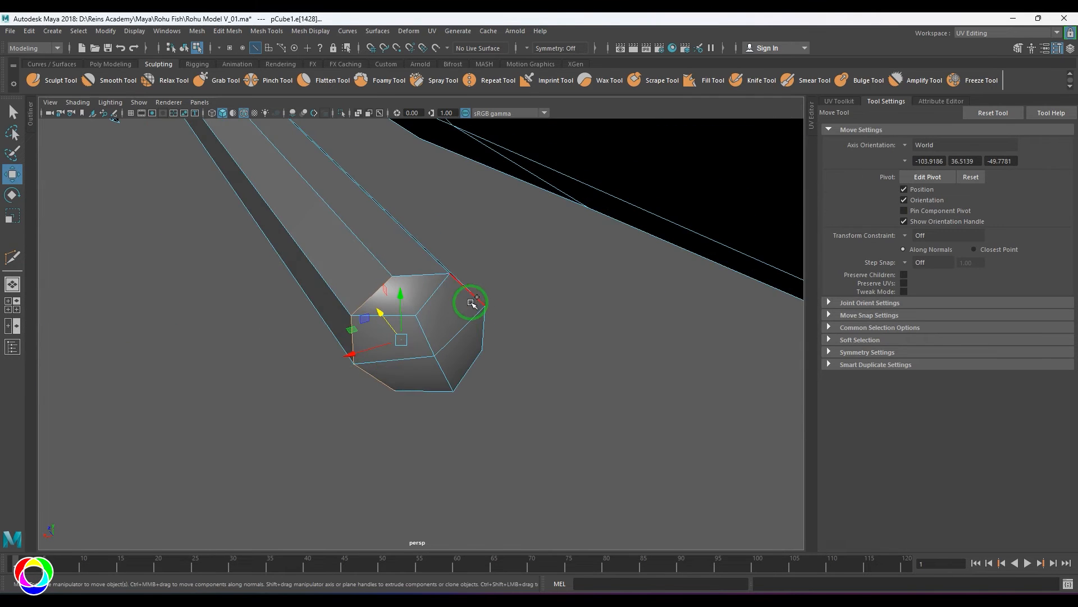
# Rotate and scale the edges of the pelvic fin's end cap to make the tip thin and align its middle edges
pyautogui.press('e')
pyautogui.moveTo(400, 306)
pyautogui.mouseDown()
pyautogui.moveTo(414, 298)
pyautogui.moveTo(404, 308)
pyautogui.mouseUp()
pyautogui.press('r')
pyautogui.moveTo(377, 346); pyautogui.dragTo(426, 344)
pyautogui.click(426, 345)
pyautogui.press('e')
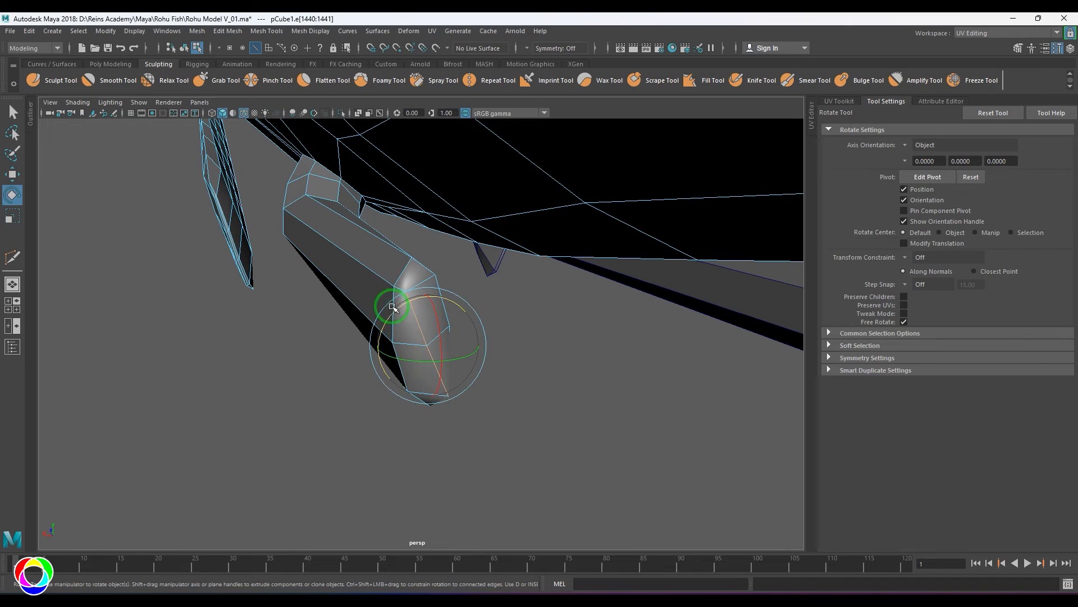
# Insert an edge loop around the pelvic fin just before its tip in side view and scale it taller
pyautogui.keyDown('alt'); pyautogui.moveTo(411, 292); pyautogui.dragTo(488, 325); pyautogui.keyUp('alt')
pyautogui.press('space')
pyautogui.press('space')
pyautogui.scroll(-2, 520, 375)
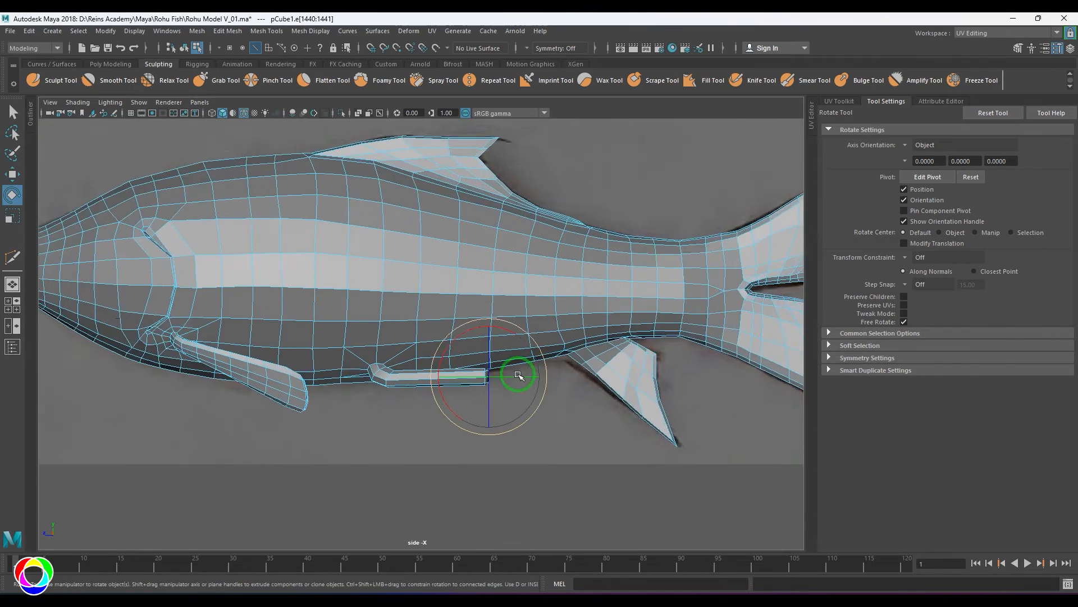
pyautogui.keyDown('alt'); pyautogui.moveTo(520, 376); pyautogui.dragTo(497, 363, button='middle'); pyautogui.keyUp('alt')
pyautogui.scroll(5, 496, 363)
pyautogui.scroll(3, 497, 363)
pyautogui.press('w')
pyautogui.moveTo(500, 348); pyautogui.dragTo(527, 336, button='right')
pyautogui.keyDown('shift'); pyautogui.moveTo(528, 336); pyautogui.dragTo(484, 350, button='right'); pyautogui.keyUp('shift')
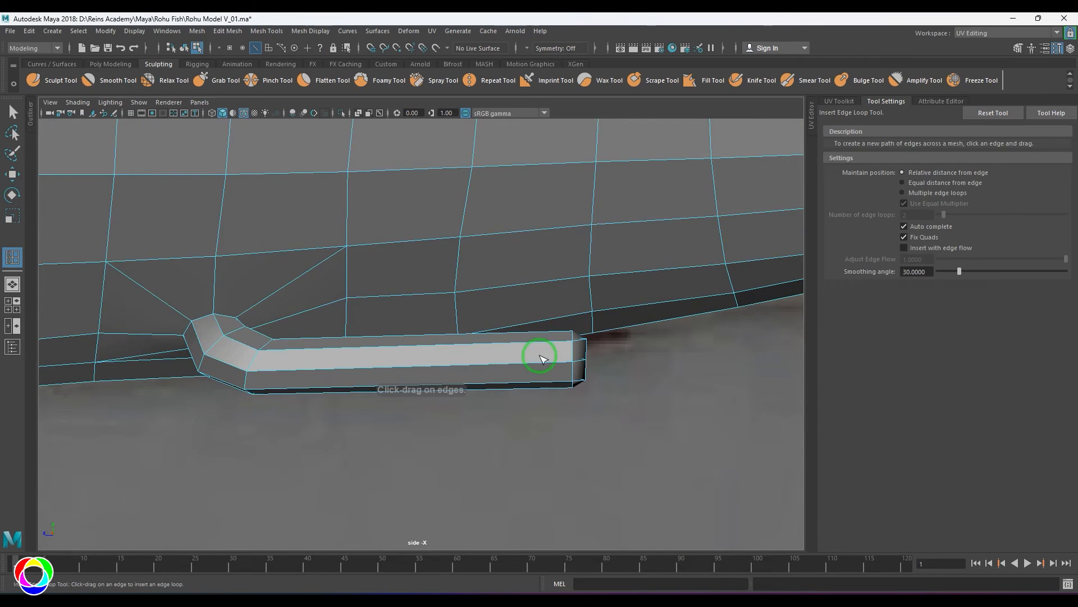
pyautogui.click(548, 366)
pyautogui.press('r')
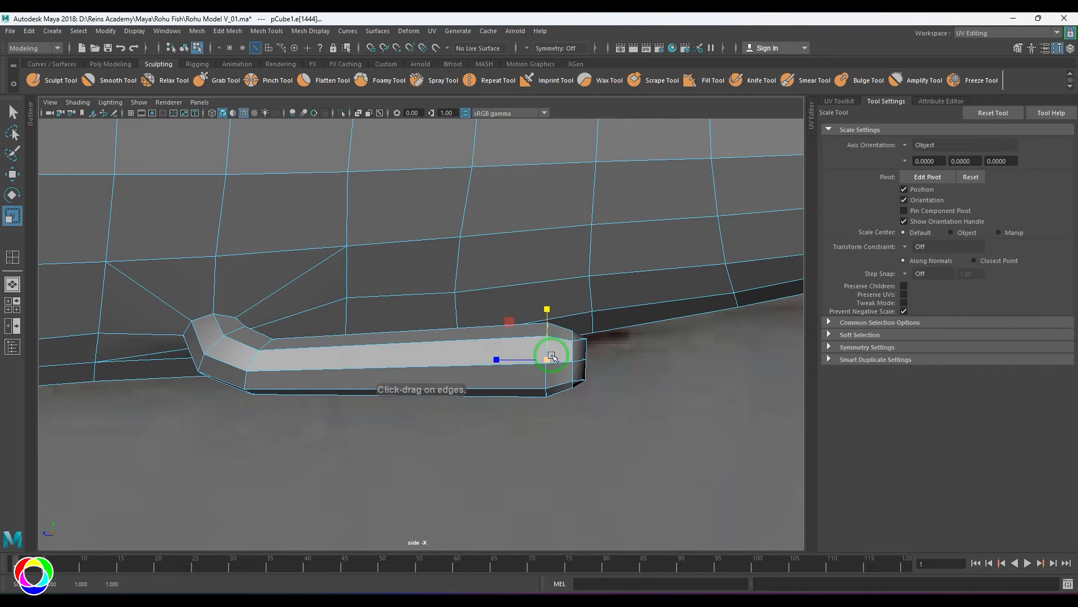
# Select the pelvic fin's outer vertices in perspective view and adjust them to refine its shape
pyautogui.press('space')
pyautogui.press('space')
pyautogui.keyDown('alt'); pyautogui.moveTo(548, 371); pyautogui.dragTo(503, 421); pyautogui.keyUp('alt')
pyautogui.moveTo(365, 281); pyautogui.dragTo(319, 266, button='right')
pyautogui.moveTo(318, 263); pyautogui.dragTo(489, 409)
pyautogui.keyDown('alt'); pyautogui.moveTo(487, 409); pyautogui.dragTo(449, 393); pyautogui.keyUp('alt')
pyautogui.moveTo(379, 366); pyautogui.dragTo(401, 357)
pyautogui.keyDown('alt'); pyautogui.moveTo(401, 357); pyautogui.dragTo(412, 362); pyautogui.keyUp('alt')
# Insert another edge loop across the pelvic fin between its bend and tip in side view and rotate it slightly
pyautogui.press('space')
pyautogui.press('space')
pyautogui.keyDown('alt'); pyautogui.moveTo(428, 382); pyautogui.dragTo(469, 376, button='right'); pyautogui.keyUp('alt')
pyautogui.moveTo(469, 375); pyautogui.dragTo(455, 350, button='right')
pyautogui.moveTo(518, 359); pyautogui.dragTo(488, 364)
pyautogui.press('e')
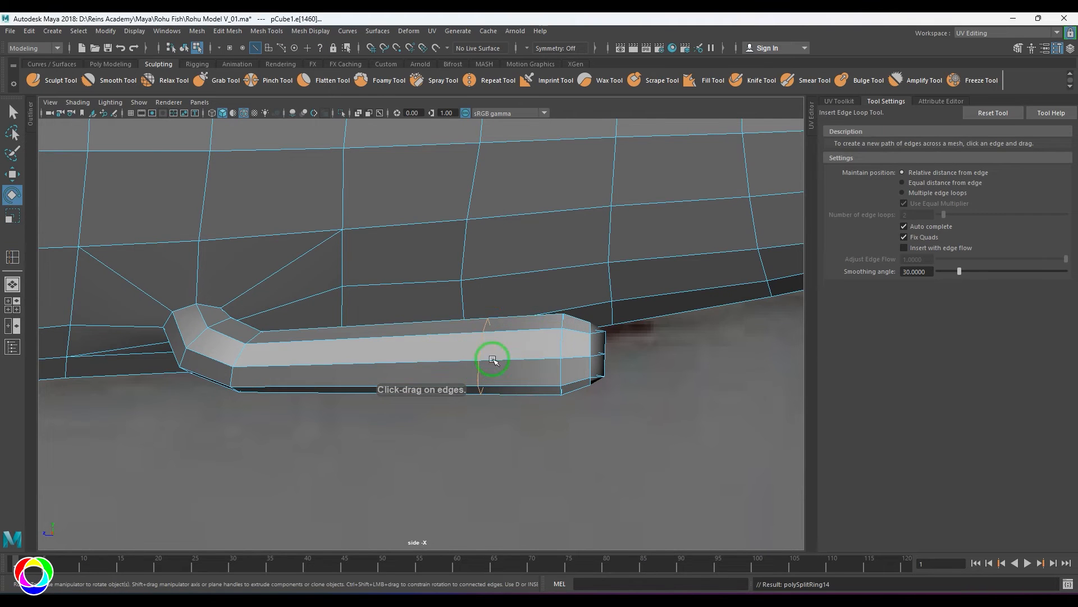
pyautogui.moveTo(521, 314); pyautogui.dragTo(508, 323)
# Reposition the vertices of the newest pelvic fin loop in perspective view to smooth the fin's outer profile
pyautogui.press('space')
pyautogui.keyDown('alt'); pyautogui.moveTo(505, 364); pyautogui.dragTo(508, 326); pyautogui.keyUp('alt')
pyautogui.press('q')
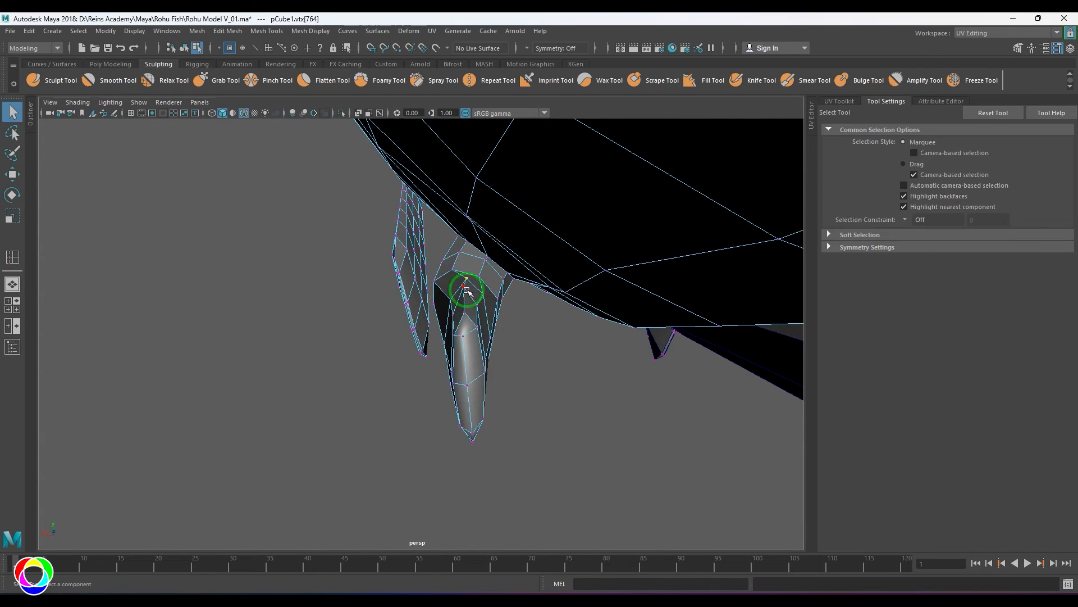
pyautogui.press('w')
pyautogui.keyDown('alt'); pyautogui.moveTo(466, 290); pyautogui.dragTo(483, 423); pyautogui.keyUp('alt')
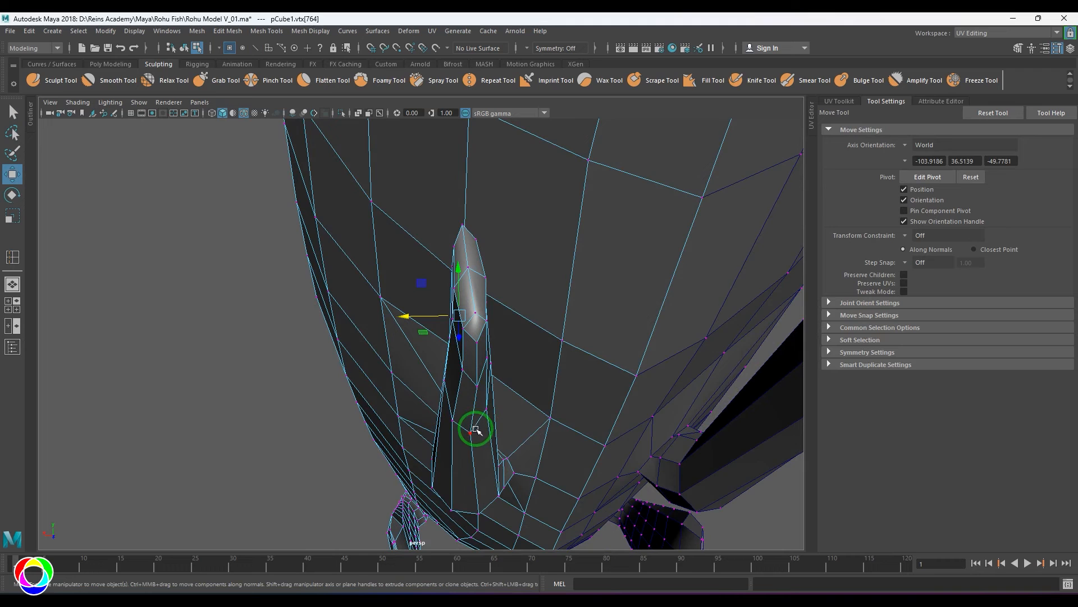
pyautogui.click(436, 432)
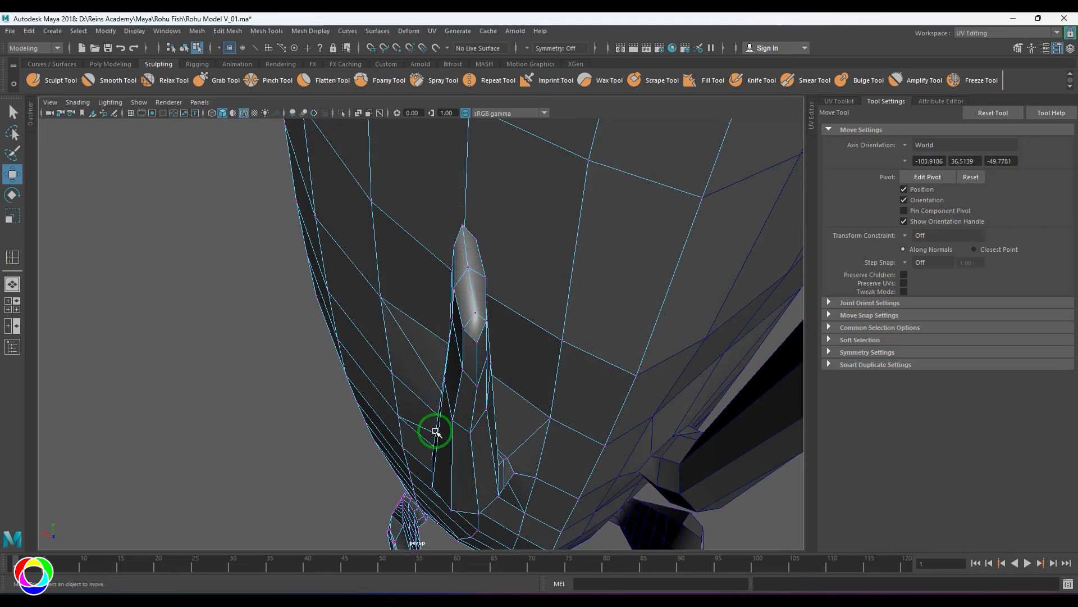
pyautogui.click(490, 408)
pyautogui.press('Down')
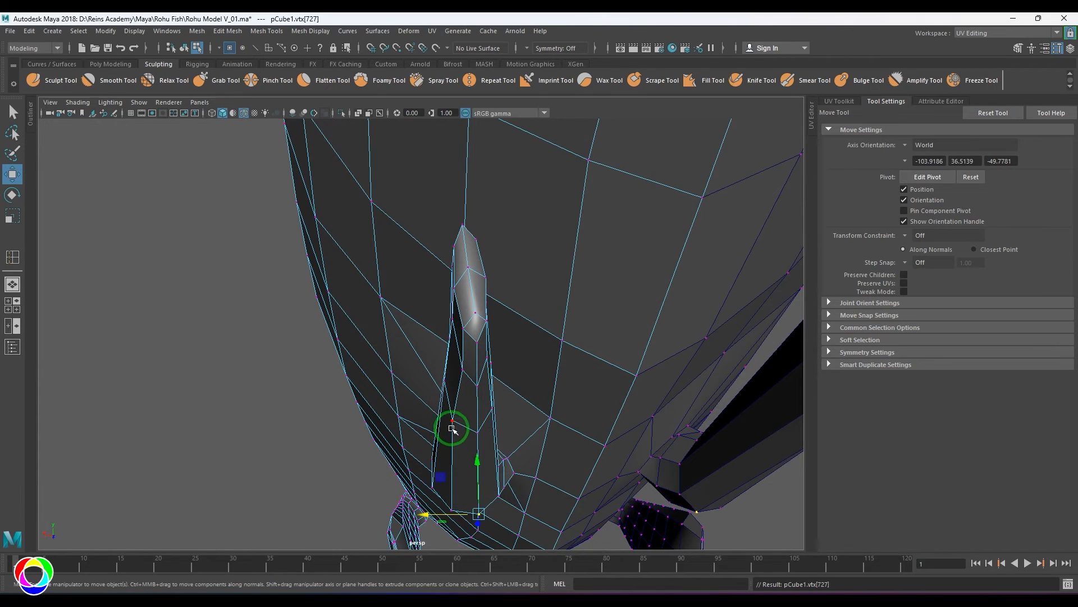
pyautogui.scroll(-3, 447, 406)
pyautogui.keyDown('alt'); pyautogui.moveTo(447, 406); pyautogui.dragTo(584, 439); pyautogui.keyUp('alt')
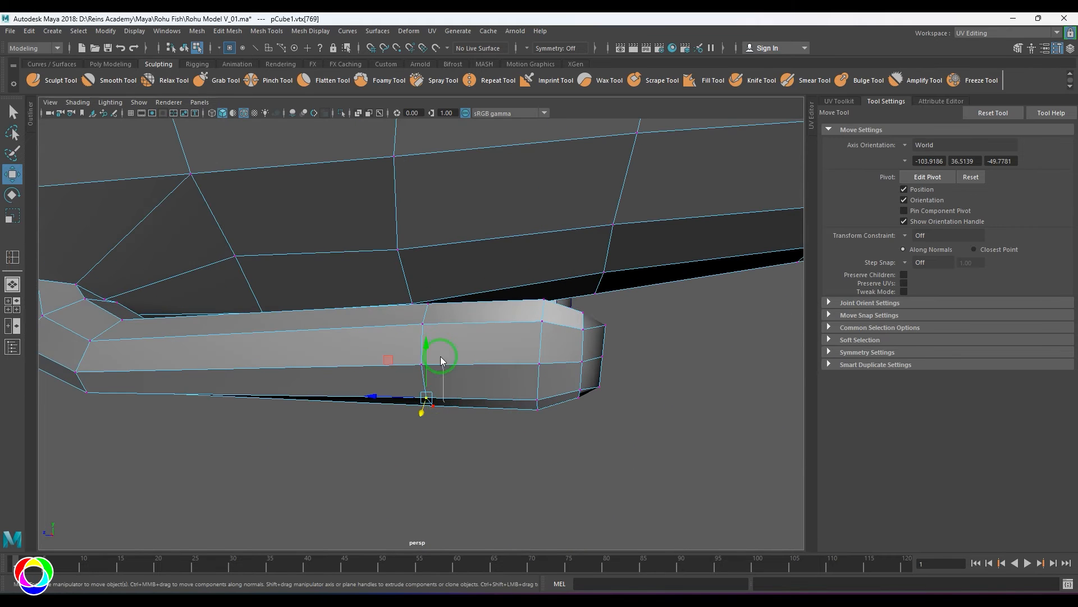
pyautogui.moveTo(380, 355); pyautogui.dragTo(421, 356)
# Insert another edge loop across the long section of the pelvic fin, between its bend and the previous loop
pyautogui.keyDown('alt'); pyautogui.moveTo(422, 357); pyautogui.dragTo(443, 357, button='middle'); pyautogui.keyUp('alt')
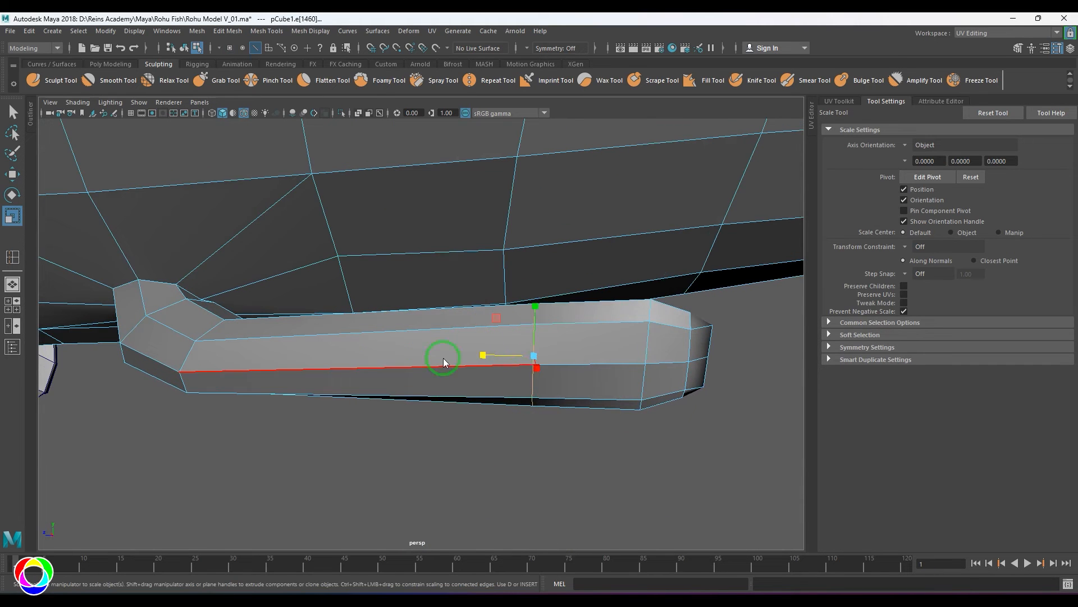
pyautogui.moveTo(443, 361); pyautogui.dragTo(476, 328, button='right')
pyautogui.keyDown('shift'); pyautogui.moveTo(477, 328); pyautogui.dragTo(436, 342, button='right'); pyautogui.keyUp('shift')
pyautogui.click(449, 368)
# Move the vertices around the middle of the pelvic fin in perspective view to even out its cross-section
pyautogui.keyDown('alt'); pyautogui.moveTo(449, 368); pyautogui.dragTo(354, 375); pyautogui.keyUp('alt')
pyautogui.scroll(2, 354, 375)
pyautogui.press('w')
pyautogui.moveTo(496, 384); pyautogui.dragTo(461, 370, button='right')
pyautogui.keyDown('alt'); pyautogui.moveTo(478, 359); pyautogui.dragTo(506, 325); pyautogui.keyUp('alt')
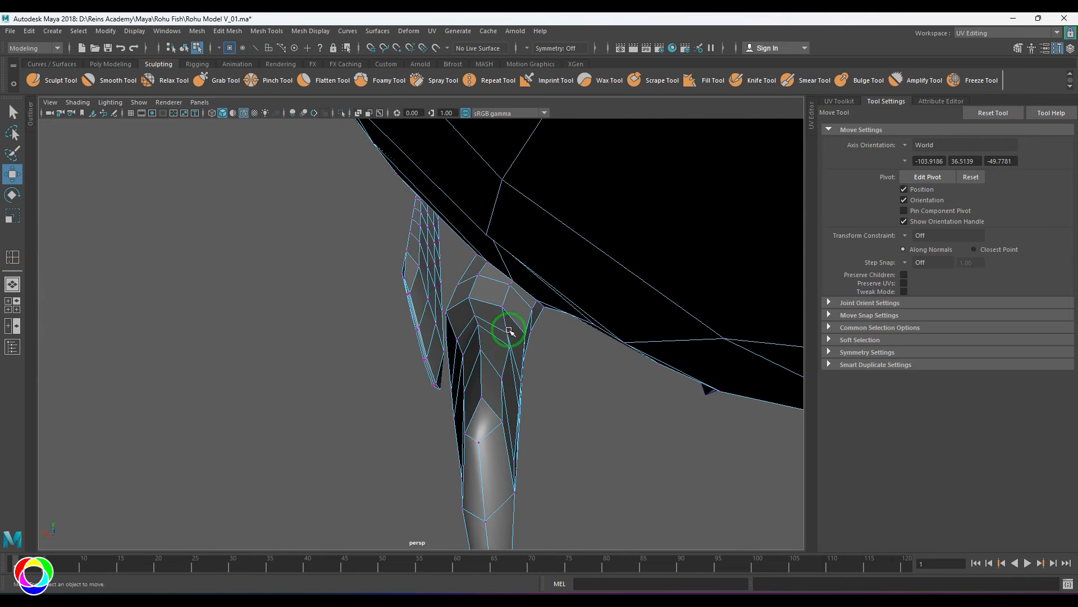
pyautogui.click(485, 318)
pyautogui.click(479, 324)
pyautogui.moveTo(438, 318); pyautogui.dragTo(465, 351)
pyautogui.click(463, 354)
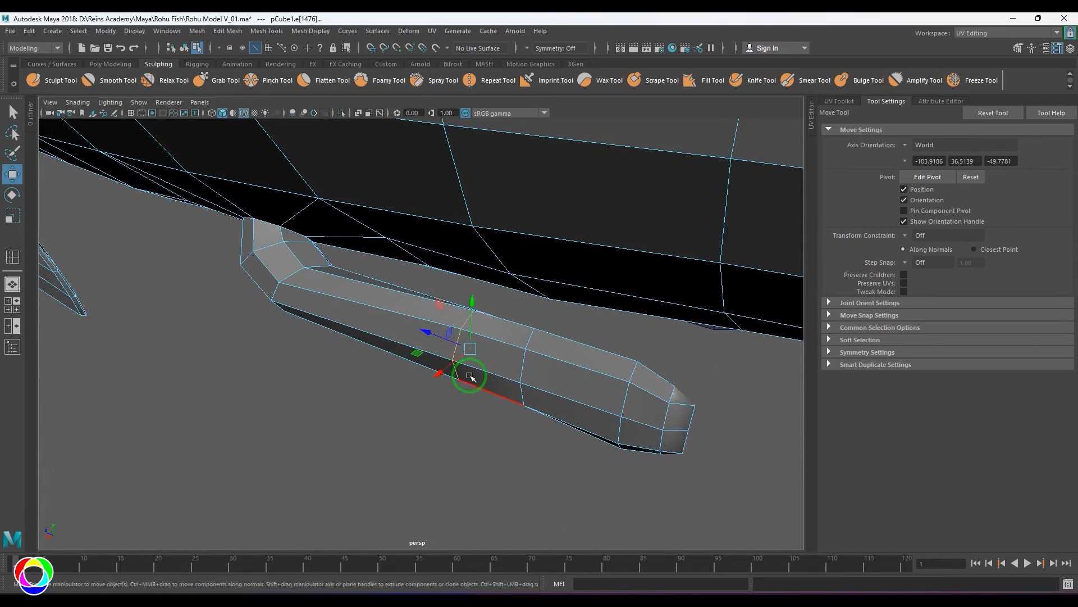
# Insert an edge loop across the pelvic fin between its bend and the middle loop
pyautogui.press('r')
pyautogui.moveTo(355, 336); pyautogui.dragTo(382, 314, button='right')
pyautogui.keyDown('alt'); pyautogui.moveTo(355, 335); pyautogui.dragTo(376, 354, button='right'); pyautogui.keyUp('alt')
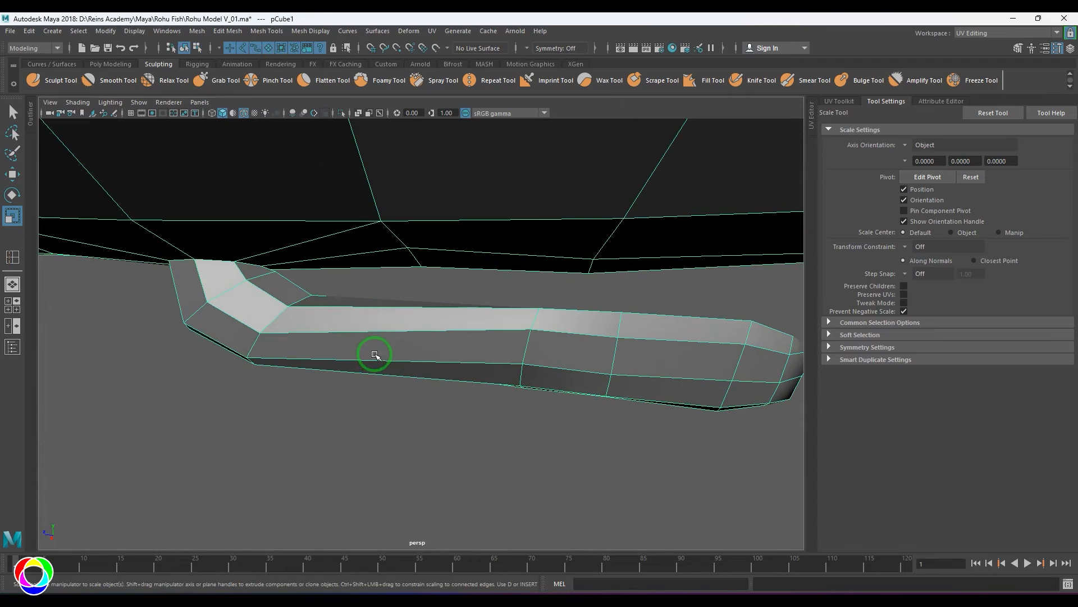
pyautogui.keyDown('shift'); pyautogui.moveTo(405, 313); pyautogui.dragTo(356, 339, button='right'); pyautogui.keyUp('shift')
pyautogui.press('e')
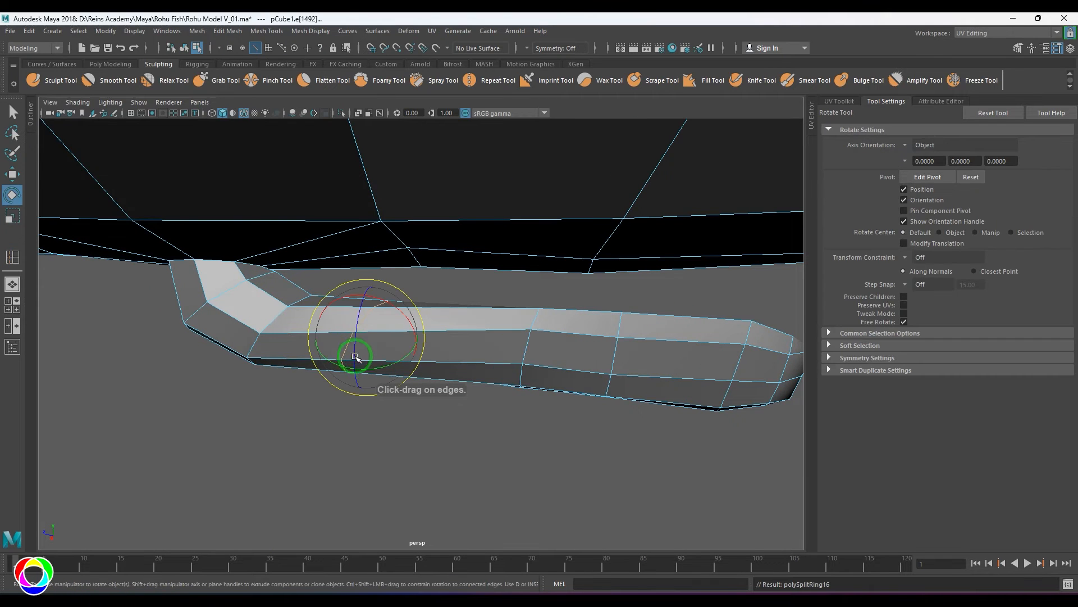
# Move the pelvic fin's edge loops sideways one after another so the fin curves smoothly away from the body
pyautogui.keyDown('alt'); pyautogui.moveTo(387, 289); pyautogui.dragTo(272, 335); pyautogui.keyUp('alt')
pyautogui.press('r')
pyautogui.press('w')
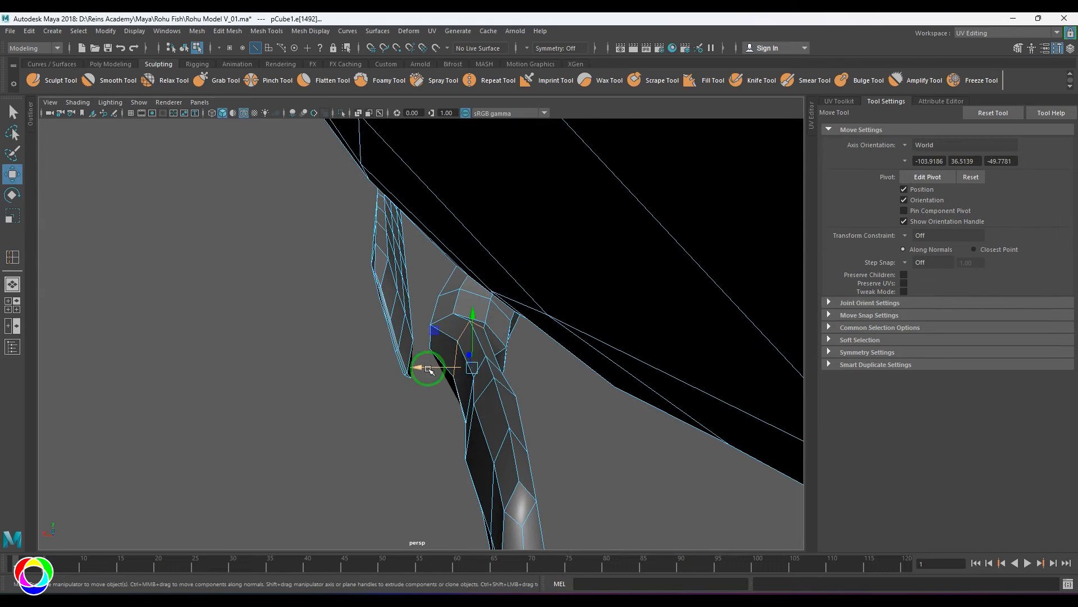
pyautogui.moveTo(462, 388)
pyautogui.keyDown('alt'); pyautogui.mouseDown()
pyautogui.moveTo(441, 377)
pyautogui.moveTo(469, 400)
pyautogui.mouseUp(); pyautogui.keyUp('alt')
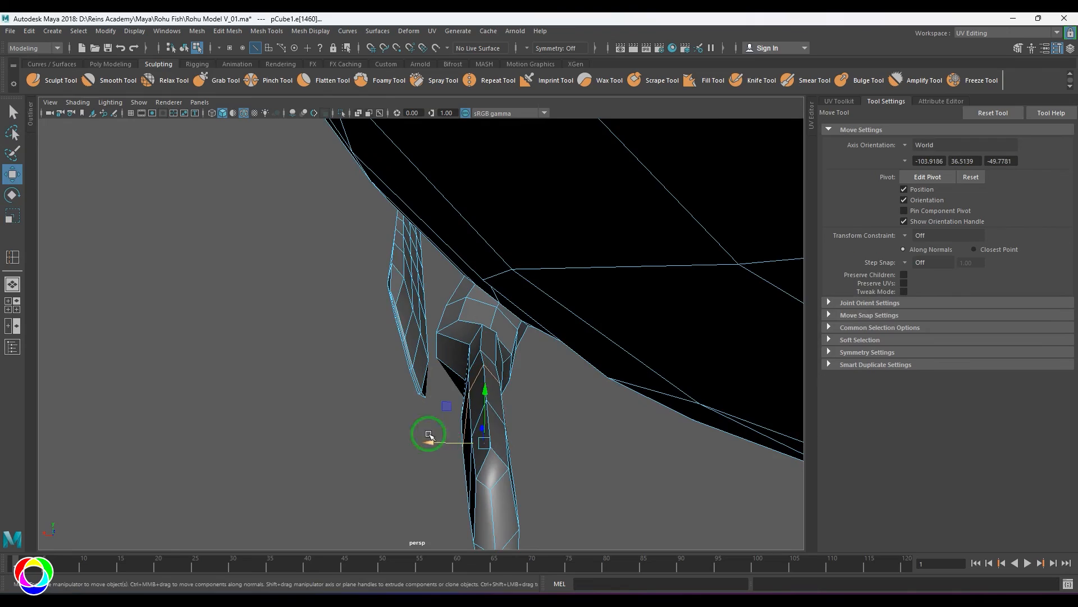
pyautogui.keyDown('alt'); pyautogui.moveTo(429, 438); pyautogui.dragTo(353, 401); pyautogui.keyUp('alt')
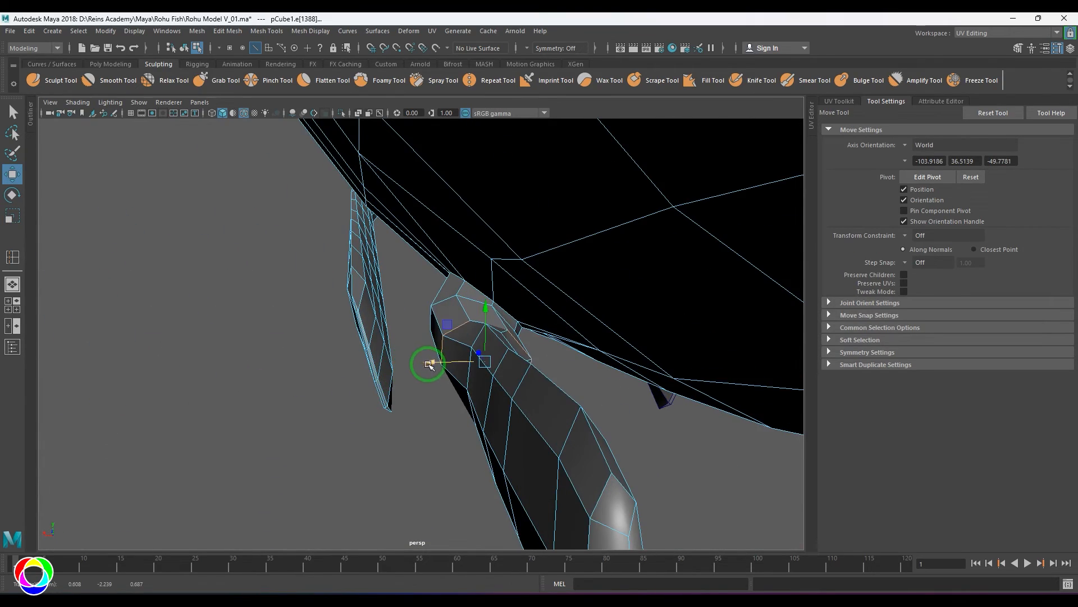
# Reshape the pelvic fin's bend by adjusting its edge loop and moving the lower corner vertices
pyautogui.press('r')
pyautogui.keyDown('alt'); pyautogui.moveTo(428, 377); pyautogui.dragTo(580, 369); pyautogui.keyUp('alt')
pyautogui.keyDown('alt'); pyautogui.moveTo(344, 354); pyautogui.dragTo(395, 373); pyautogui.keyUp('alt')
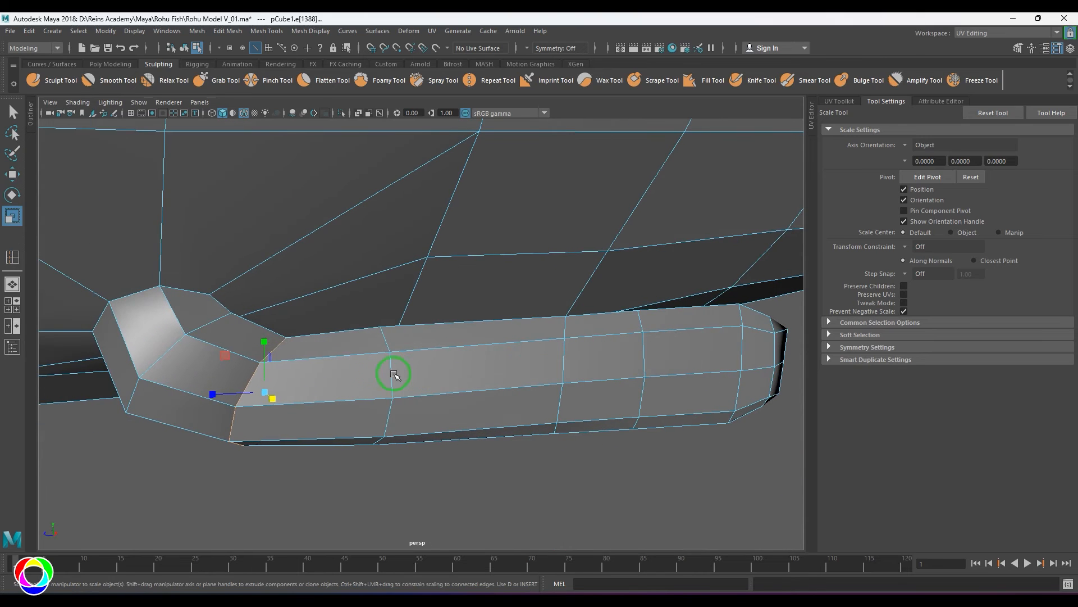
pyautogui.moveTo(395, 373); pyautogui.dragTo(322, 365, button='right')
pyautogui.press('w')
pyautogui.click(287, 339)
pyautogui.moveTo(287, 354); pyautogui.dragTo(226, 448)
pyautogui.click(227, 450)
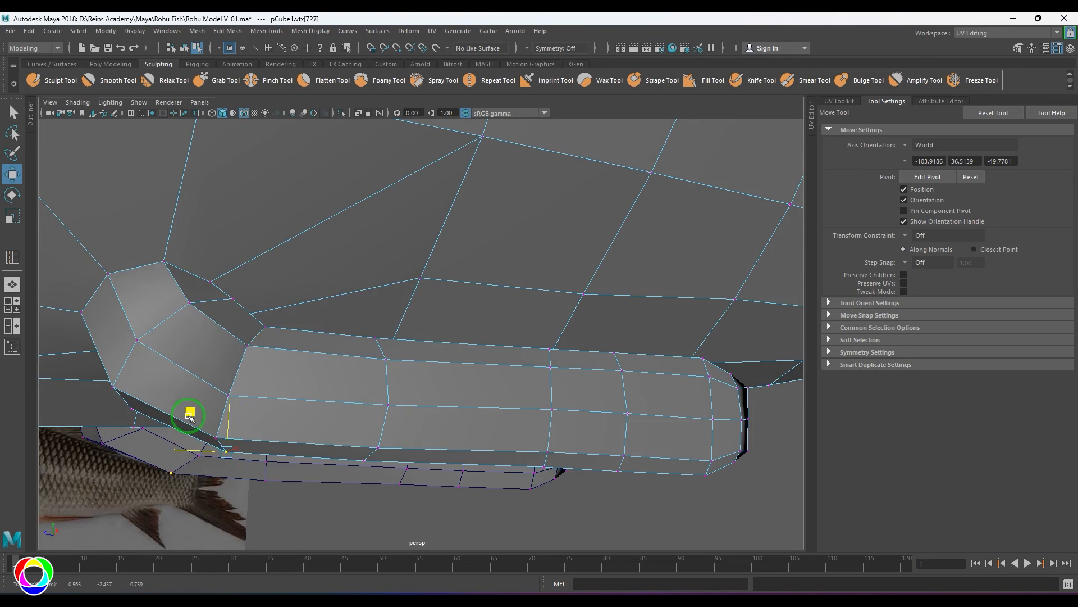
pyautogui.keyDown('alt'); pyautogui.moveTo(189, 416); pyautogui.dragTo(432, 420); pyautogui.keyUp('alt')
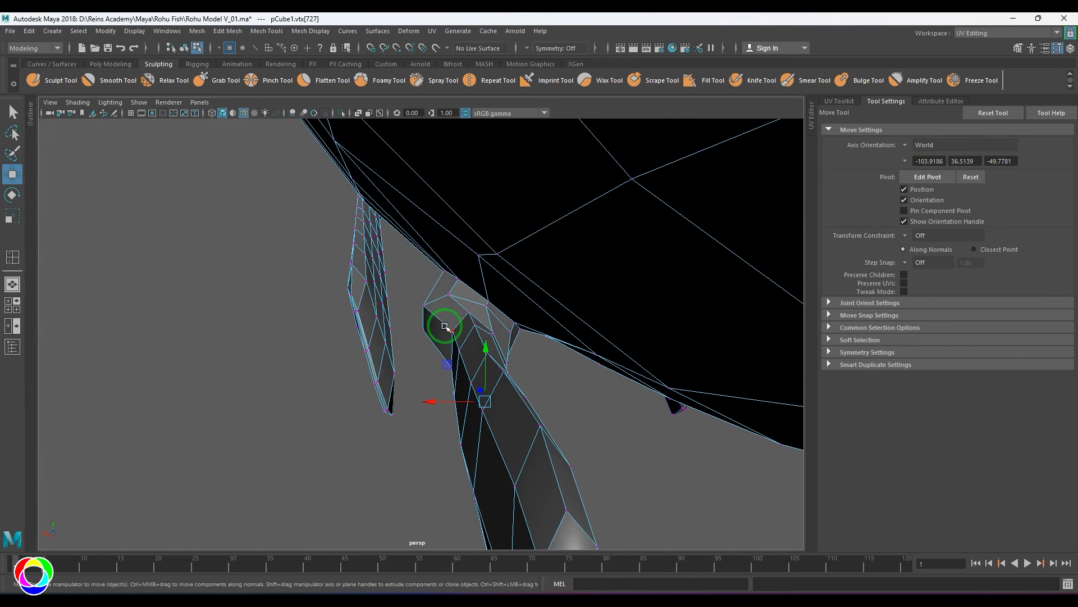
# Move the vertices near the pelvic fin's base inward to tighten its joint with the body
pyautogui.press('F9')
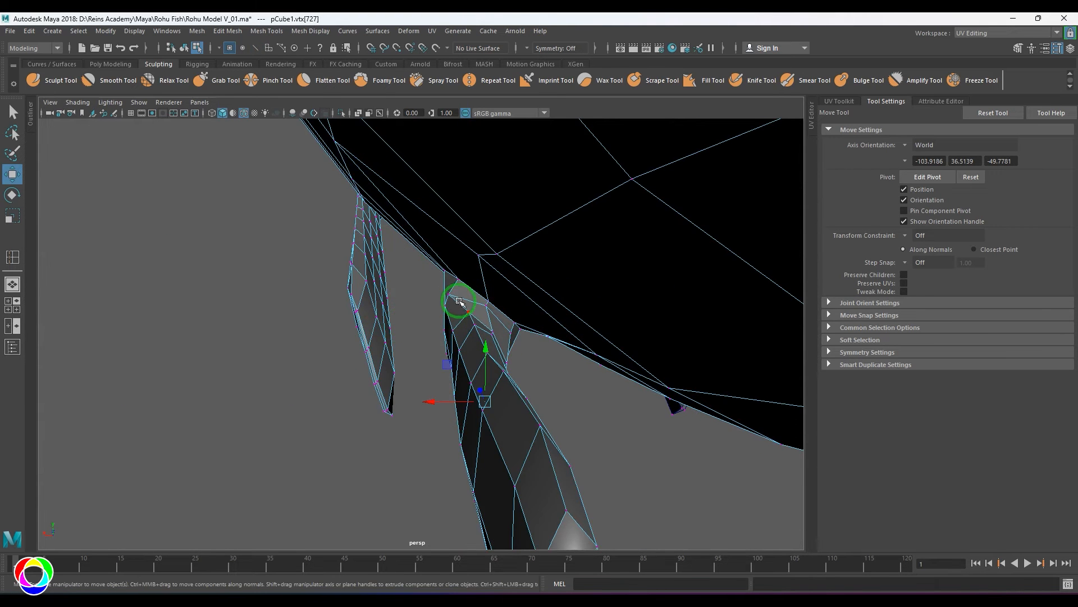
pyautogui.keyDown('alt'); pyautogui.moveTo(429, 356); pyautogui.dragTo(402, 363); pyautogui.keyUp('alt')
pyautogui.click(372, 367)
pyautogui.click(406, 357)
pyautogui.keyDown('alt'); pyautogui.moveTo(433, 330); pyautogui.dragTo(442, 361); pyautogui.keyUp('alt')
# Bevel the edge loop where the pelvic fin joins the body and adjust the new edges with the Slide Edge tool
pyautogui.press('F8')
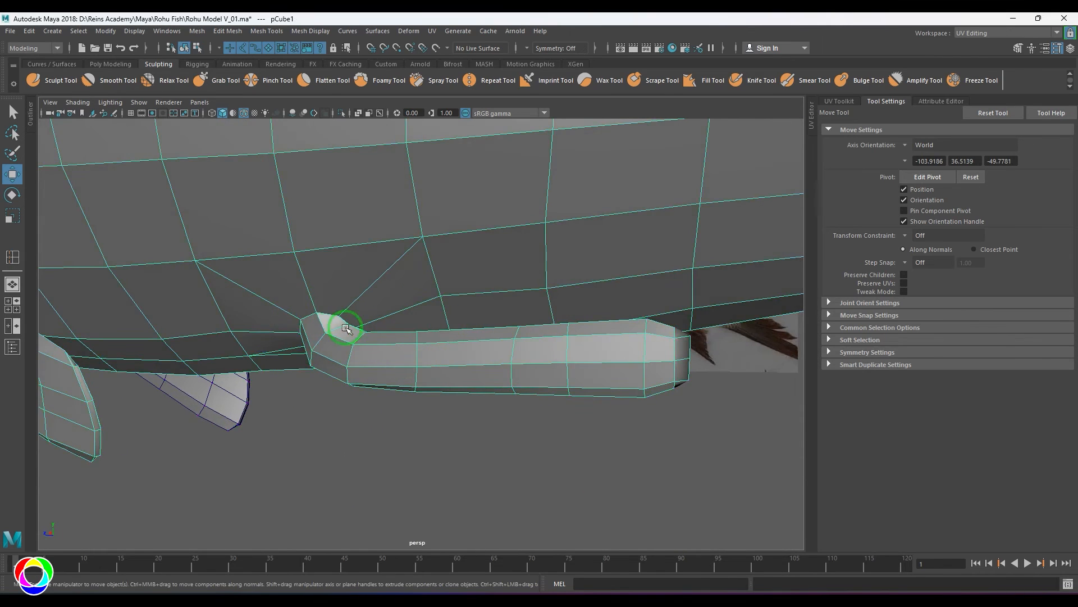
pyautogui.scroll(3, 362, 326)
pyautogui.hotkey('ctrl', 'b')
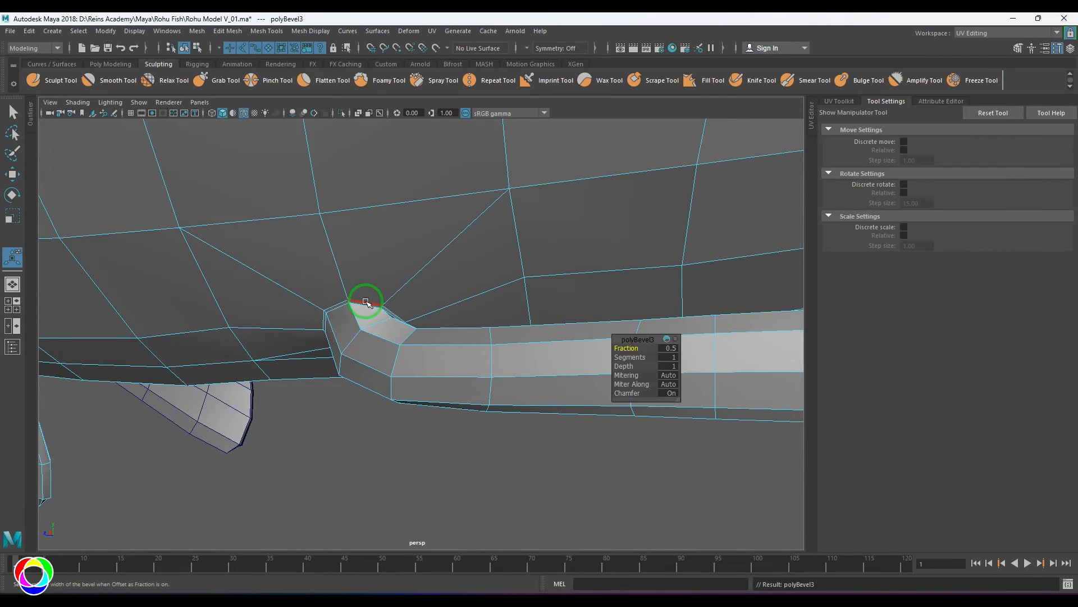
pyautogui.keyDown('shift'); pyautogui.moveTo(366, 302); pyautogui.dragTo(407, 358, button='right'); pyautogui.keyUp('shift')
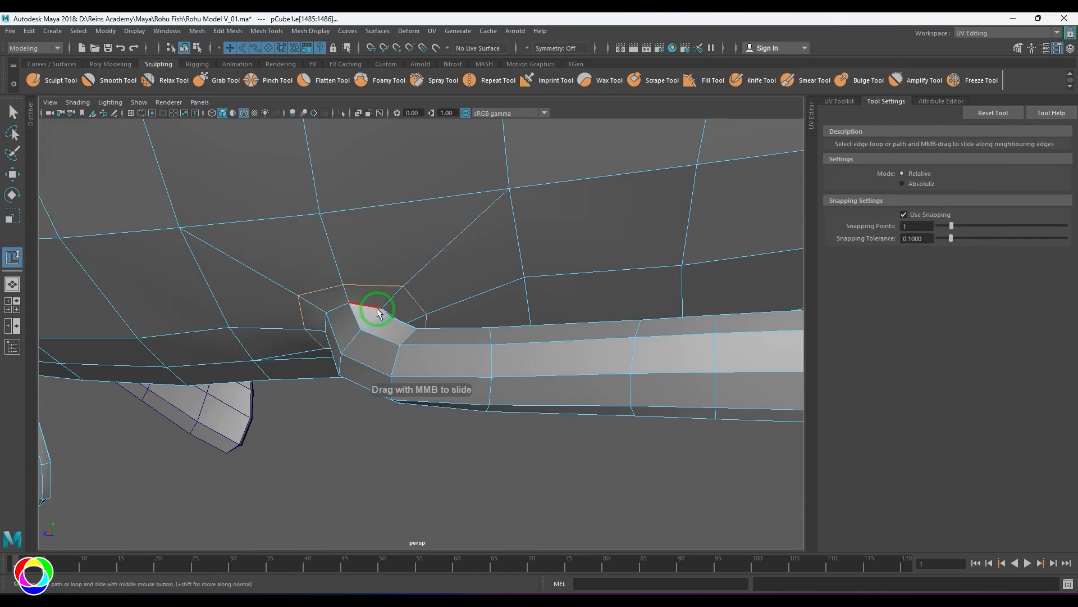
pyautogui.keyDown('alt'); pyautogui.moveTo(375, 309); pyautogui.dragTo(467, 282); pyautogui.keyUp('alt')
# Smooth the body topology around the pelvic fin's base with a resized Relax sculpting brush
pyautogui.scroll(-4, 466, 282)
pyautogui.press('w')
pyautogui.moveTo(390, 310); pyautogui.dragTo(457, 260, button='right')
pyautogui.keyDown('alt'); pyautogui.moveTo(457, 259); pyautogui.dragTo(467, 289); pyautogui.keyUp('alt')
pyautogui.keyDown('shift'); pyautogui.moveTo(475, 264); pyautogui.dragTo(422, 245, button='right'); pyautogui.keyUp('shift')
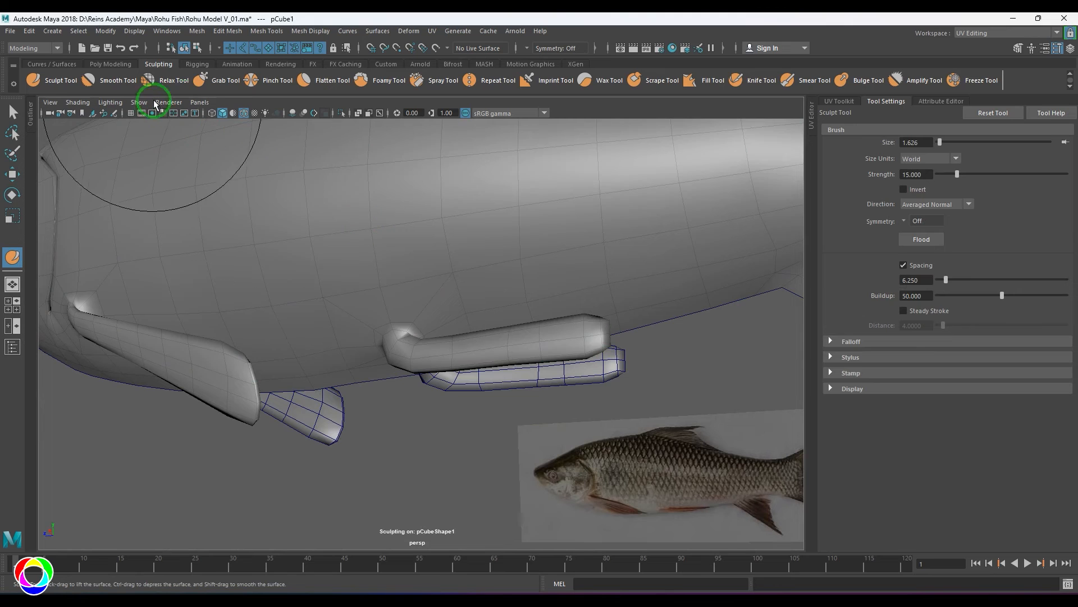
pyautogui.hotkey('ctrl', 'shift')
pyautogui.press('b')
pyautogui.moveTo(457, 265); pyautogui.dragTo(365, 284)
pyautogui.keyDown('ctrl'); pyautogui.keyDown('shift'); pyautogui.moveTo(418, 274); pyautogui.dragTo(429, 273); pyautogui.keyUp('shift'); pyautogui.keyUp('ctrl')
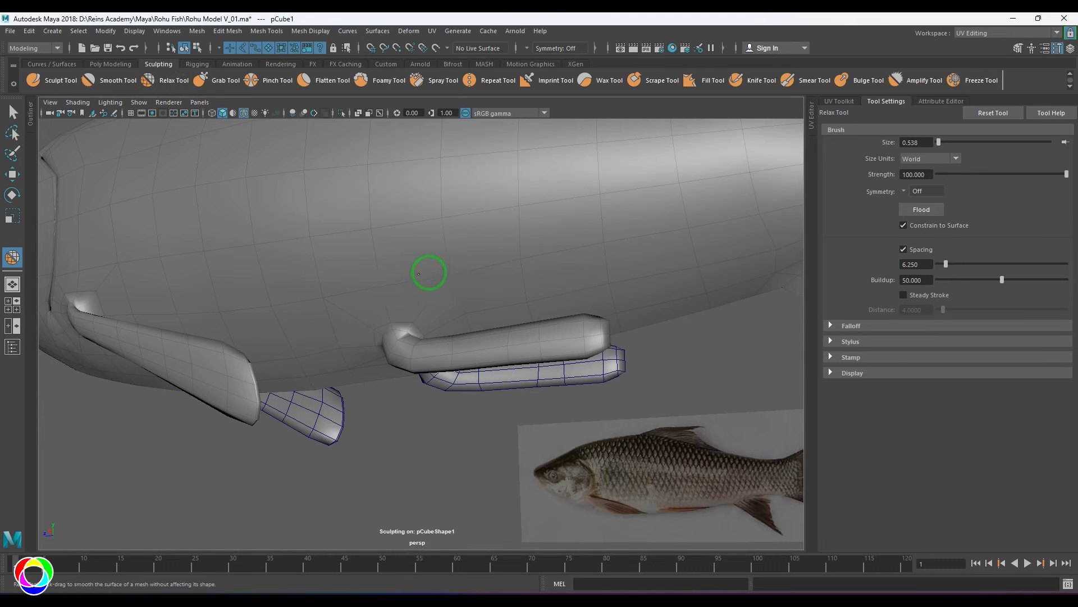
pyautogui.keyDown('alt'); pyautogui.moveTo(329, 281); pyautogui.dragTo(465, 257); pyautogui.keyUp('alt')
pyautogui.press('w')
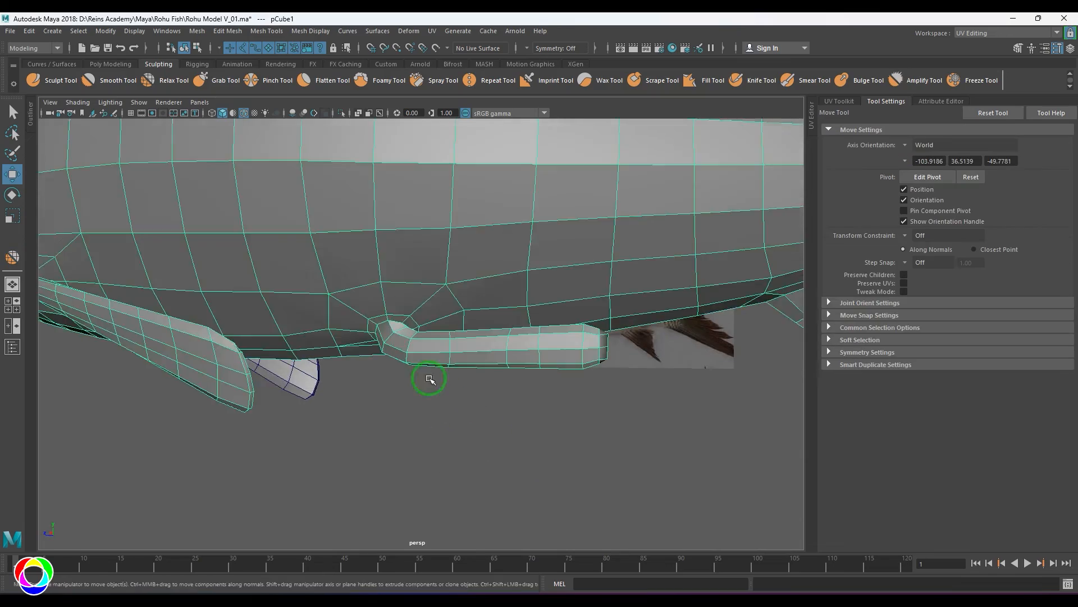
# Examine the fish's head in wireframe side view against the reference photo
pyautogui.keyDown('alt'); pyautogui.moveTo(429, 375); pyautogui.dragTo(440, 407); pyautogui.keyUp('alt')
pyautogui.scroll(-5, 431, 383)
pyautogui.press('space')
pyautogui.press('space')
pyautogui.scroll(5, 447, 398)
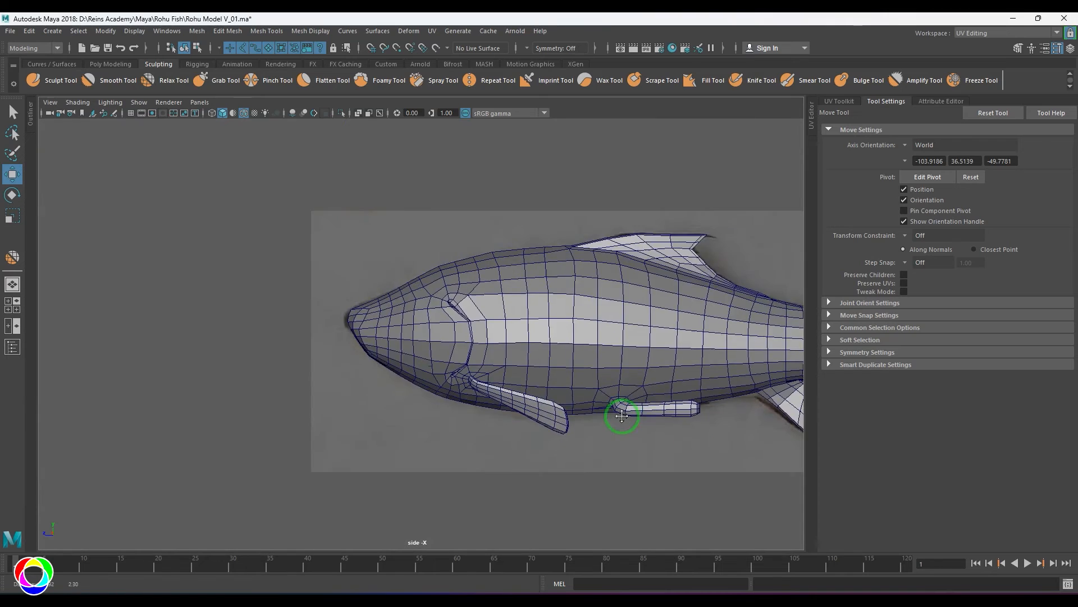
pyautogui.scroll(-4, 393, 361)
pyautogui.press('4')
pyautogui.scroll(-2, 319, 398)
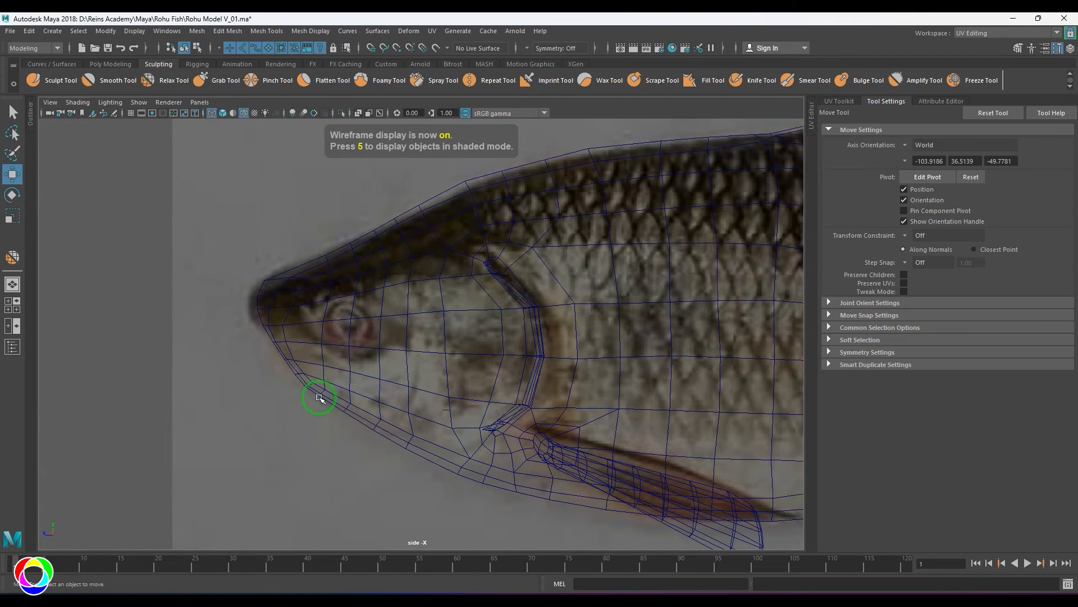
# Select the row of edges along the fish's mouth line and bevel it
pyautogui.click(288, 360)
pyautogui.keyDown('alt'); pyautogui.moveTo(316, 386); pyautogui.dragTo(436, 368, button='middle'); pyautogui.keyUp('alt')
pyautogui.scroll(4, 425, 370)
pyautogui.moveTo(413, 355); pyautogui.dragTo(399, 322, button='right')
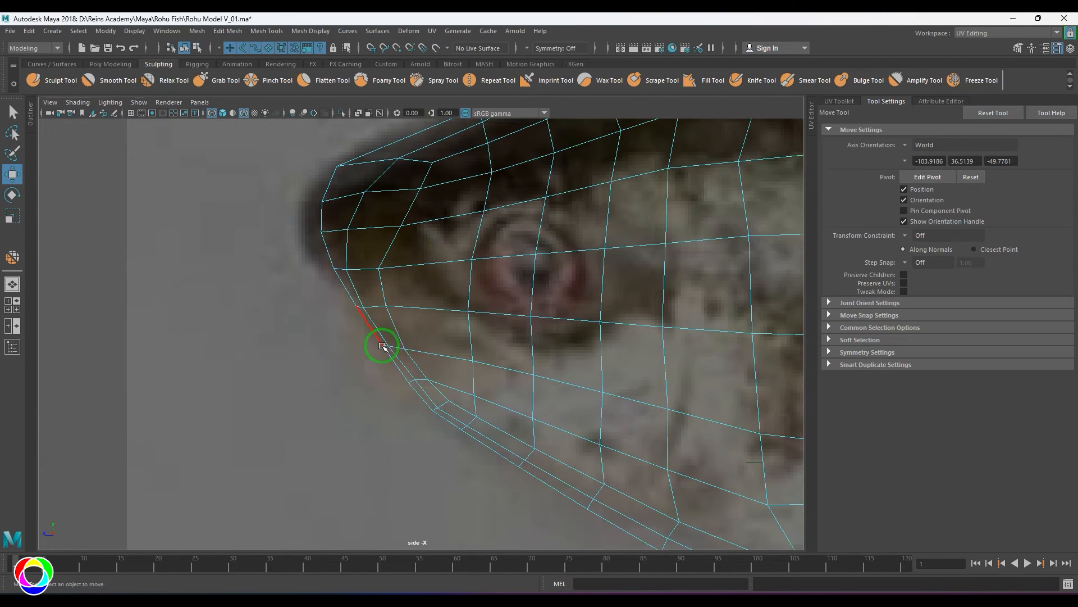
pyautogui.click(382, 345)
pyautogui.press('q')
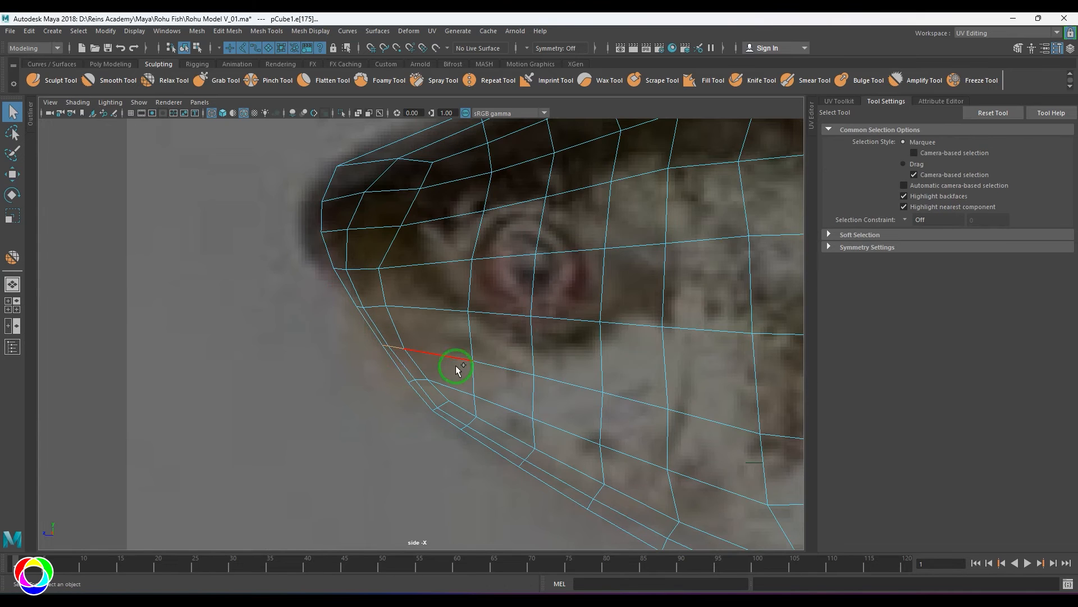
pyautogui.press('5')
pyautogui.press('space')
pyautogui.moveTo(453, 388); pyautogui.dragTo(448, 366)
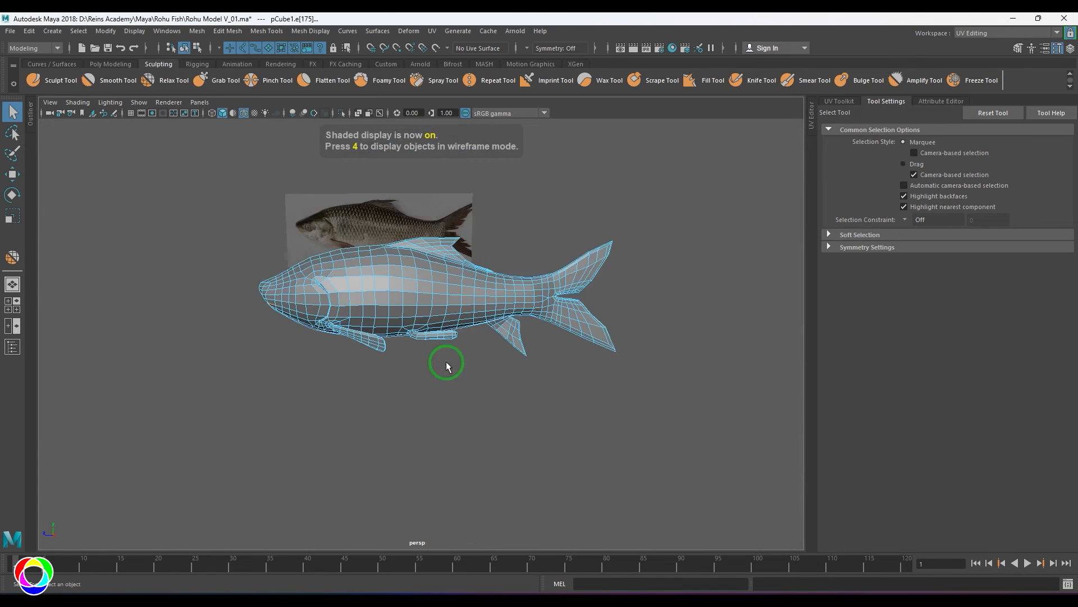
pyautogui.keyDown('alt'); pyautogui.moveTo(371, 363); pyautogui.dragTo(426, 349); pyautogui.keyUp('alt')
pyautogui.keyDown('alt'); pyautogui.moveTo(426, 349); pyautogui.dragTo(522, 395, button='right'); pyautogui.keyUp('alt')
pyautogui.keyDown('alt'); pyautogui.moveTo(444, 365); pyautogui.dragTo(481, 397, button='middle'); pyautogui.keyUp('alt')
pyautogui.keyDown('alt'); pyautogui.moveTo(410, 359); pyautogui.dragTo(469, 360, button='right'); pyautogui.keyUp('alt')
pyautogui.hotkey('ctrl', 'b')
# Delete the edge that cuts off the corner triangle of the beveled mouth strip
pyautogui.keyDown('alt'); pyautogui.moveTo(470, 354); pyautogui.dragTo(379, 316); pyautogui.keyUp('alt')
pyautogui.press('q')
pyautogui.click(372, 320)
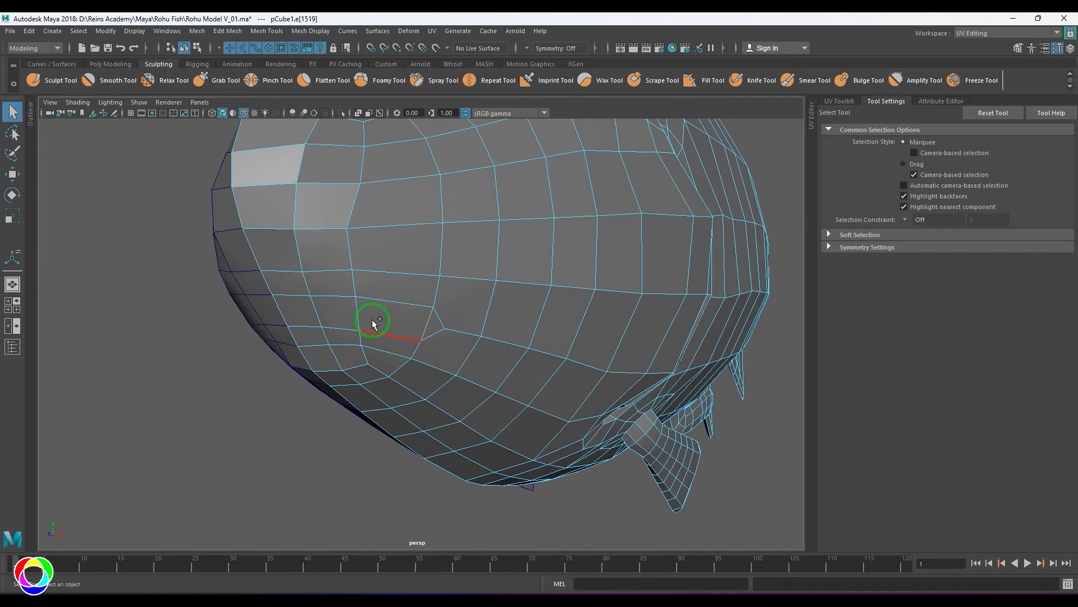
pyautogui.keyDown('shift'); pyautogui.click(318, 315); pyautogui.keyUp('shift')
pyautogui.keyDown('shift'); pyautogui.moveTo(404, 304); pyautogui.dragTo(340, 362, button='right'); pyautogui.keyUp('shift')
# Extrude the faces of the mouth strip and inset them to start the mouth opening
pyautogui.click(347, 318)
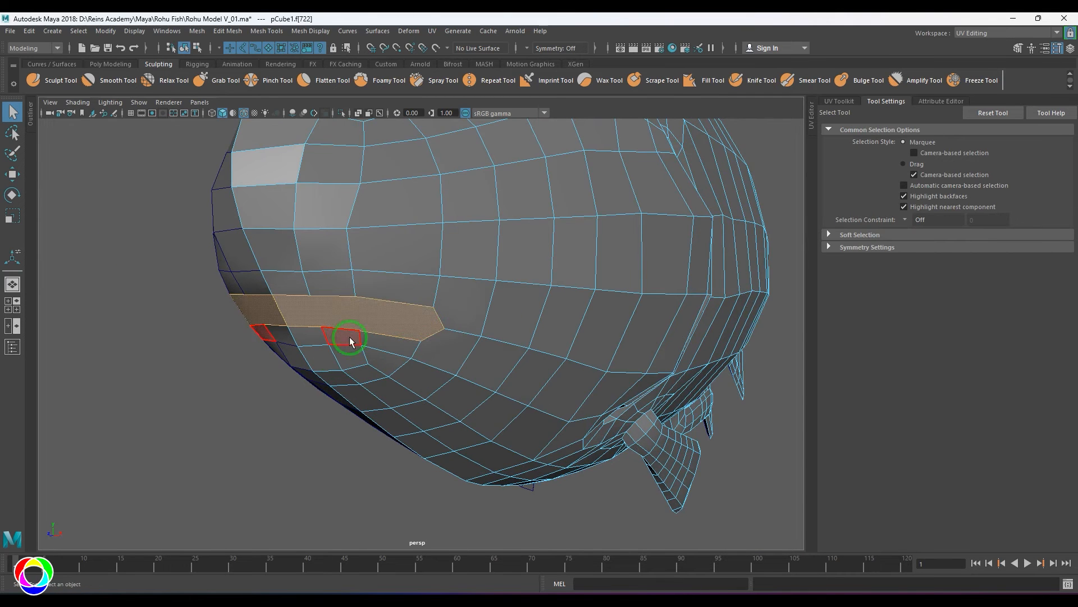
pyautogui.hotkey('ctrl', 'e')
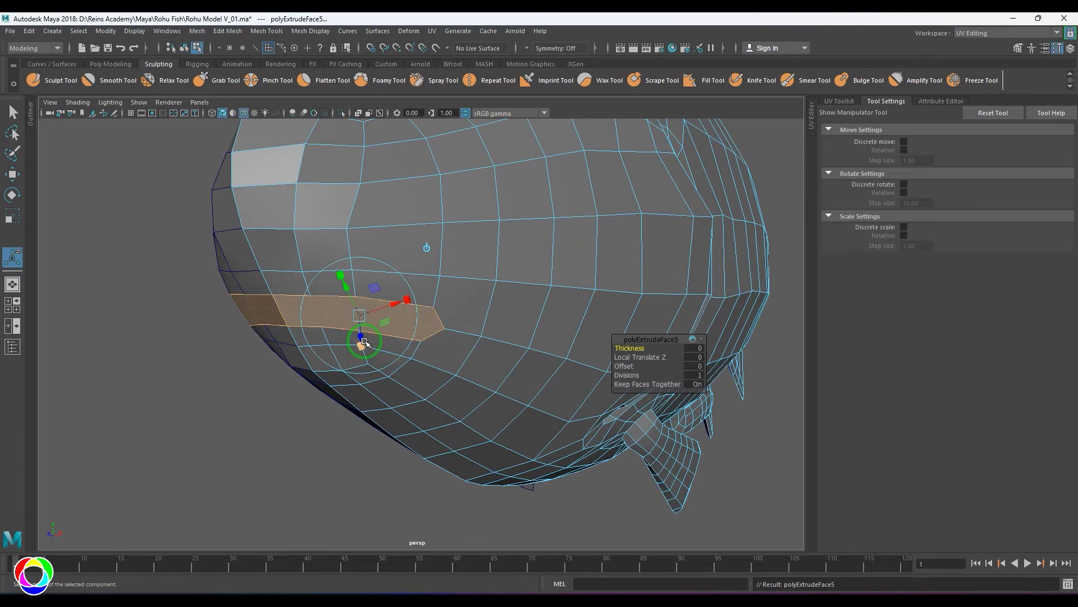
pyautogui.click(339, 276)
pyautogui.moveTo(359, 315); pyautogui.dragTo(368, 352)
pyautogui.scroll(3, 369, 353)
# Align the inner mouth vertices with the head's centre line to close the gap between the two halves
pyautogui.click(379, 321)
pyautogui.moveTo(382, 319); pyautogui.dragTo(379, 318, button='right')
pyautogui.click(395, 302)
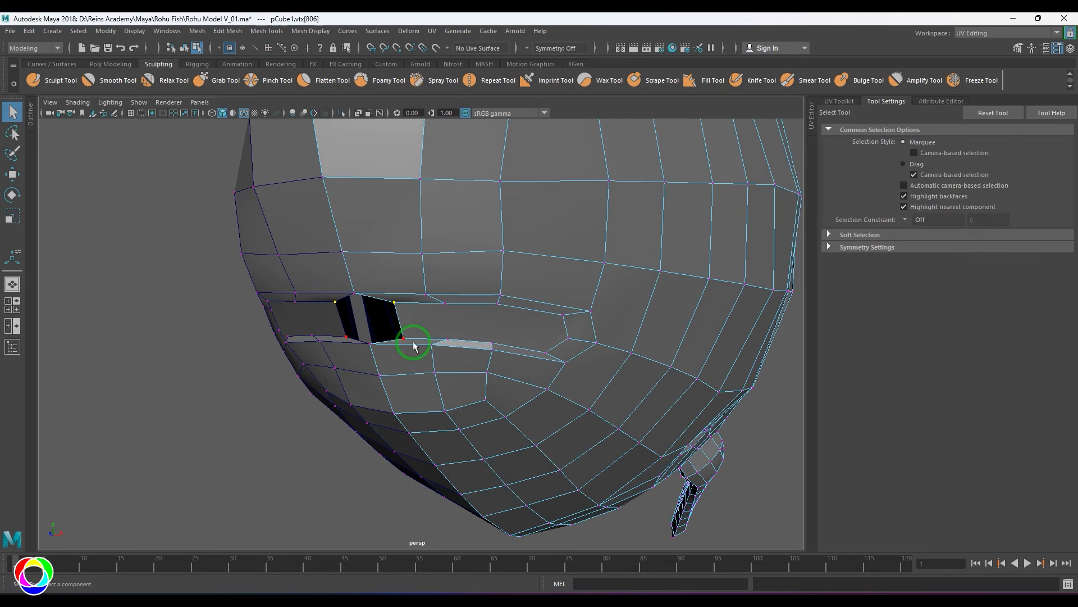
pyautogui.keyDown('shift'); pyautogui.click(404, 338); pyautogui.keyUp('shift')
pyautogui.press('w')
pyautogui.moveTo(441, 322)
pyautogui.mouseDown()
pyautogui.moveTo(392, 318)
pyautogui.moveTo(479, 328)
pyautogui.moveTo(455, 332)
pyautogui.mouseUp()
pyautogui.press('r')
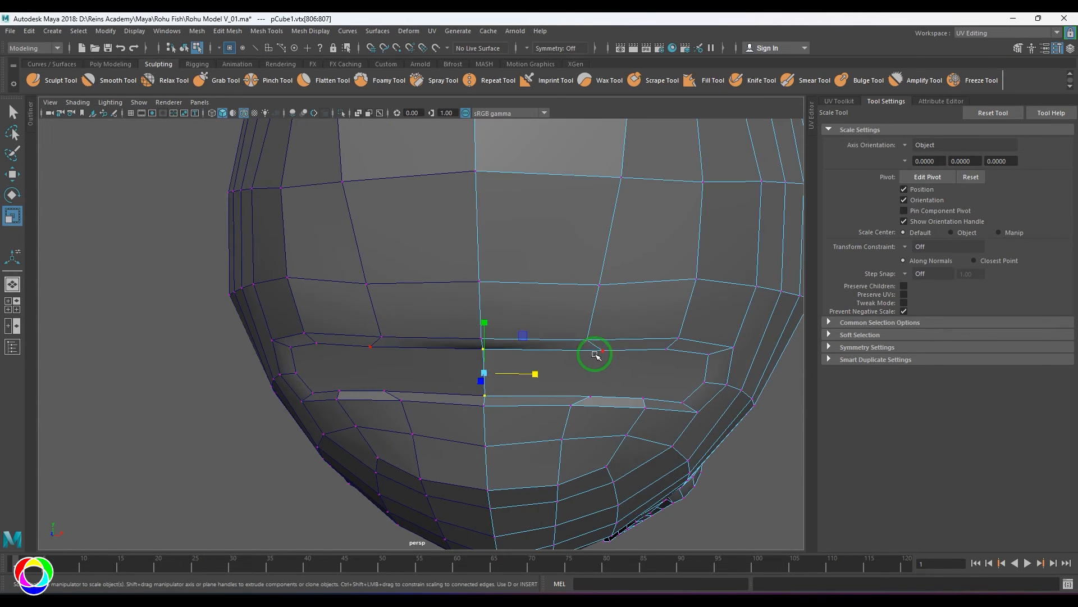
# Move the inner mouth vertices sideways to even out their spacing along the upper and lower lip edges
pyautogui.click(603, 352)
pyautogui.press('w')
pyautogui.moveTo(638, 353); pyautogui.dragTo(623, 355)
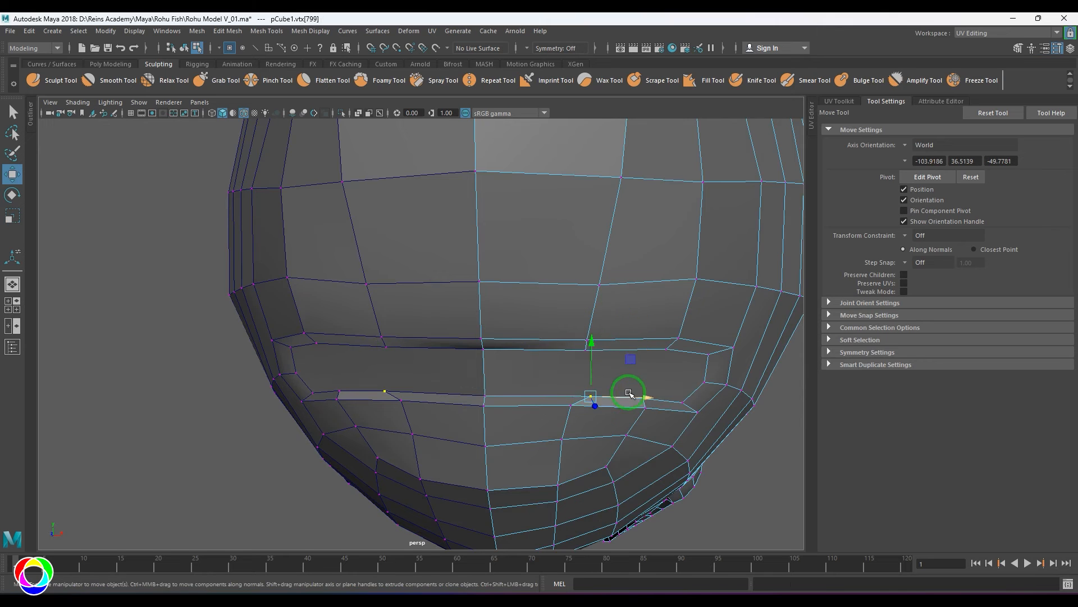
pyautogui.moveTo(629, 393); pyautogui.dragTo(674, 397)
pyautogui.click(704, 381)
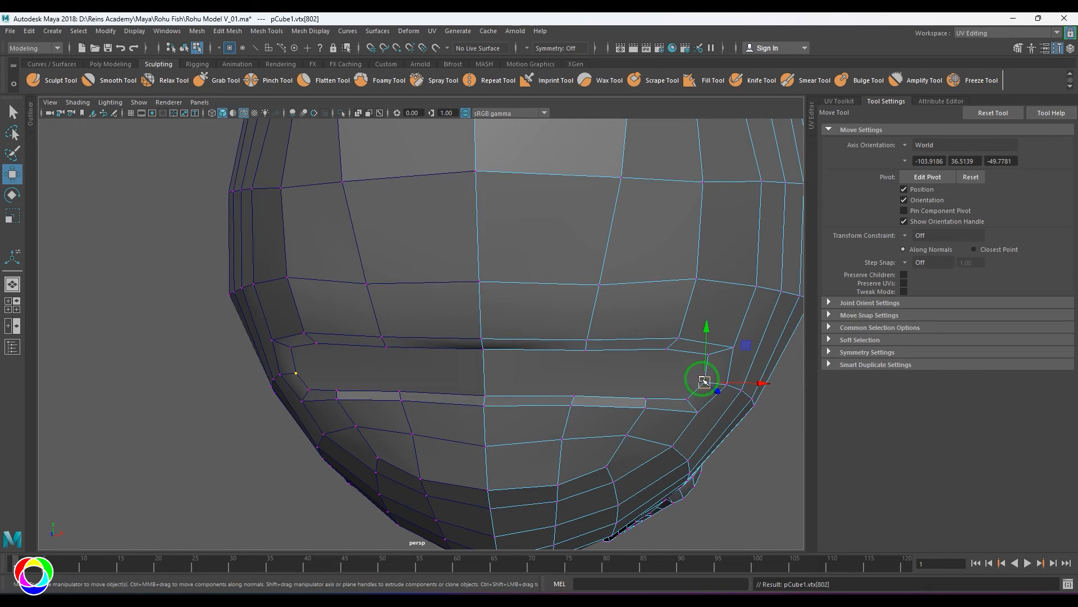
pyautogui.click(625, 368)
# Pull the vertices directly above and below the mouth corner forward to tighten the corner of the opening
pyautogui.keyDown('alt'); pyautogui.moveTo(626, 368); pyautogui.dragTo(590, 378); pyautogui.keyUp('alt')
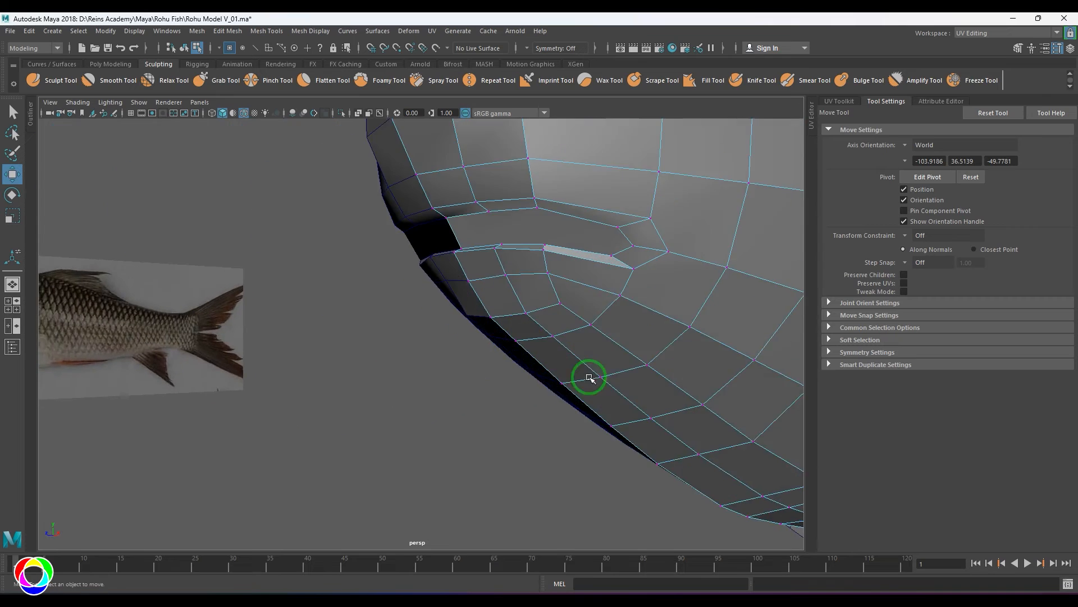
pyautogui.keyDown('alt'); pyautogui.moveTo(589, 378); pyautogui.dragTo(530, 385, button='middle'); pyautogui.keyUp('alt')
pyautogui.scroll(-1, 529, 385)
pyautogui.moveTo(458, 357); pyautogui.dragTo(530, 340, button='right')
pyautogui.keyDown('alt'); pyautogui.moveTo(514, 345); pyautogui.dragTo(487, 331, button='middle'); pyautogui.keyUp('alt')
pyautogui.scroll(1, 486, 353)
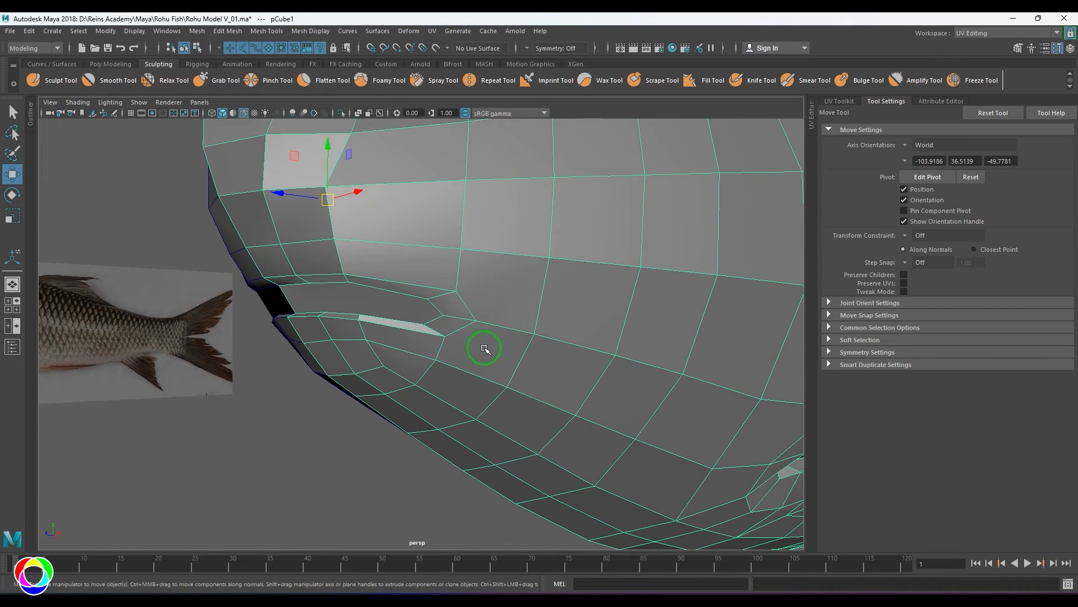
pyautogui.moveTo(484, 348); pyautogui.dragTo(454, 347, button='right')
pyautogui.click(446, 338)
pyautogui.moveTo(446, 338); pyautogui.dragTo(429, 337)
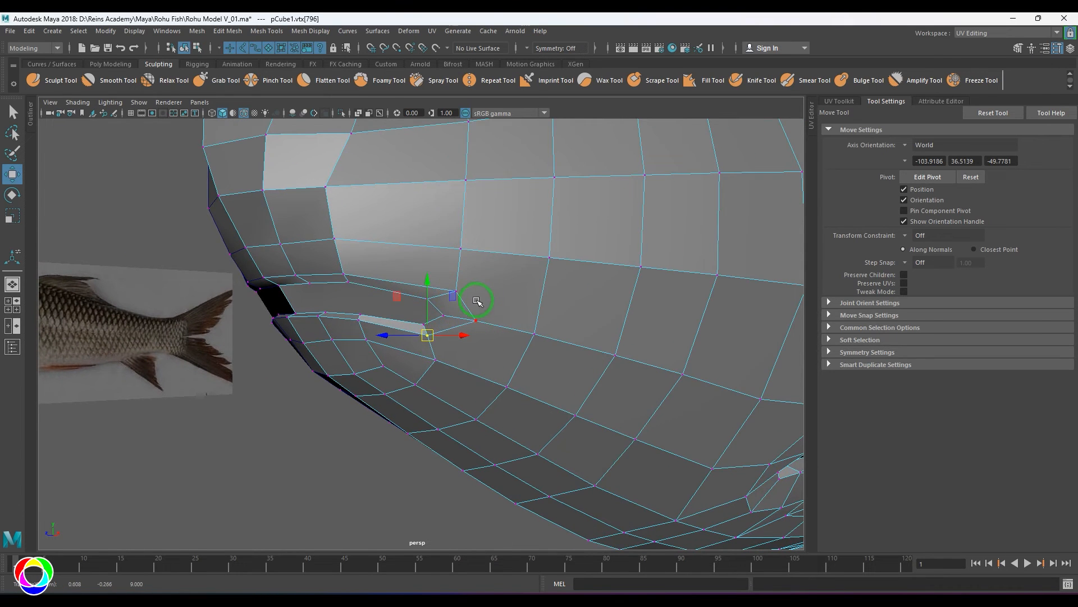
pyautogui.click(454, 295)
pyautogui.moveTo(454, 294); pyautogui.dragTo(432, 290)
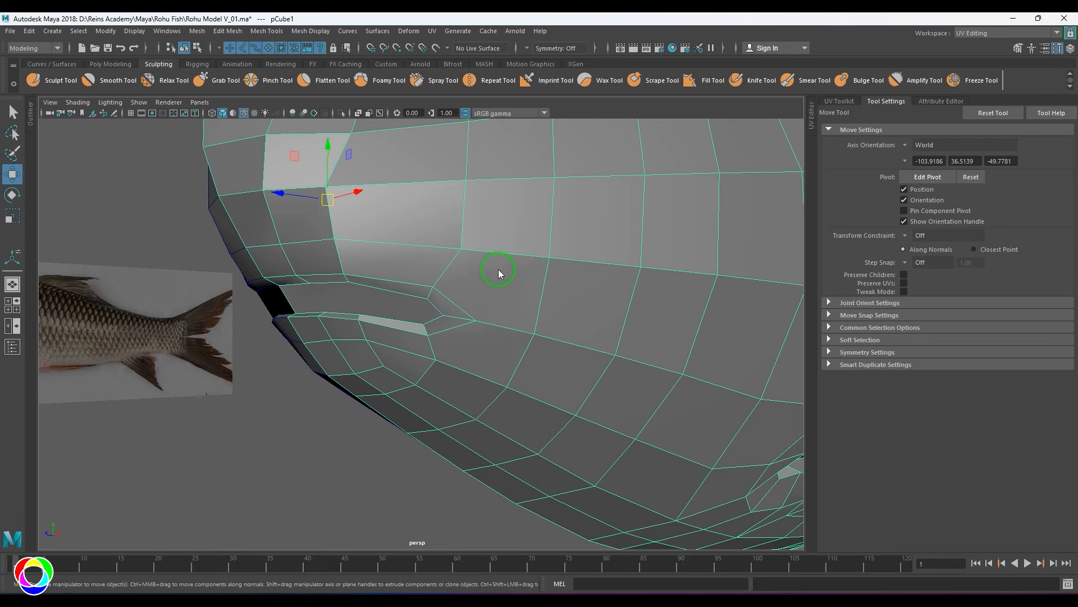
# Multi-Cut new edges from the mouth corner outward to the neighbouring cheek vertices above and below it
pyautogui.keyDown('shift'); pyautogui.moveTo(499, 274); pyautogui.dragTo(461, 277, button='right'); pyautogui.keyUp('shift')
pyautogui.click(433, 287)
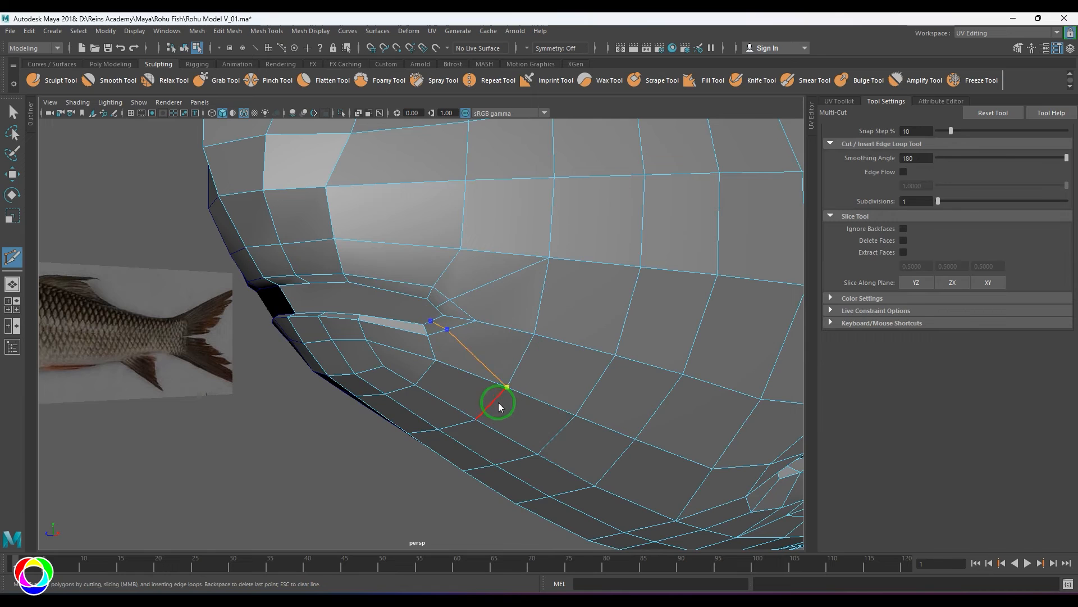
pyautogui.press('w')
# In the side view, reposition the inner and outer vertices at the mouth corner so it forms a rounded end
pyautogui.press('space')
pyautogui.moveTo(422, 373); pyautogui.dragTo(464, 360)
pyautogui.scroll(7, 465, 337)
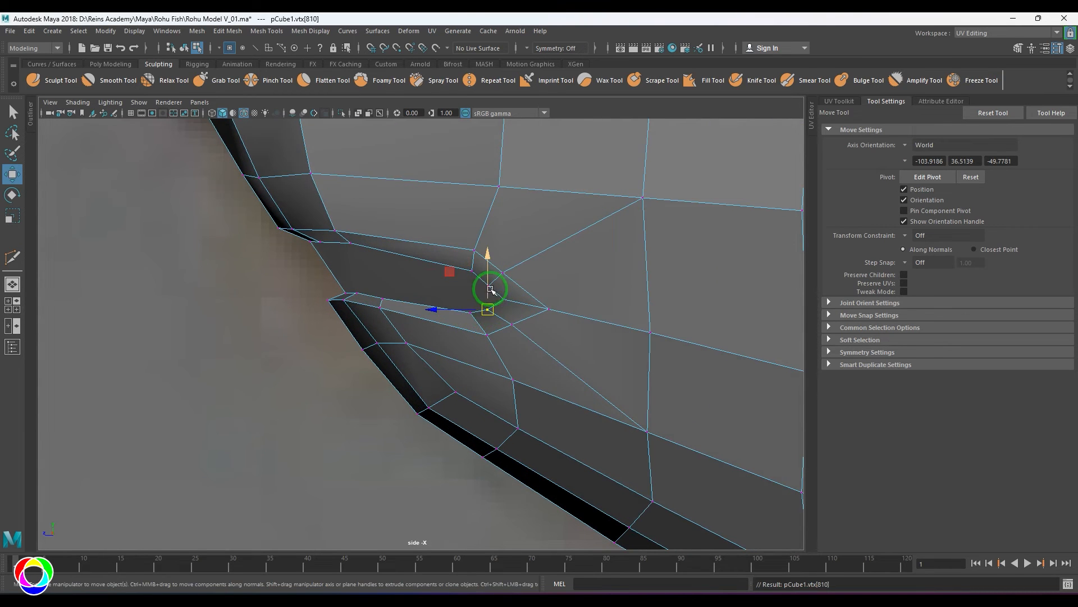
pyautogui.press('Up')
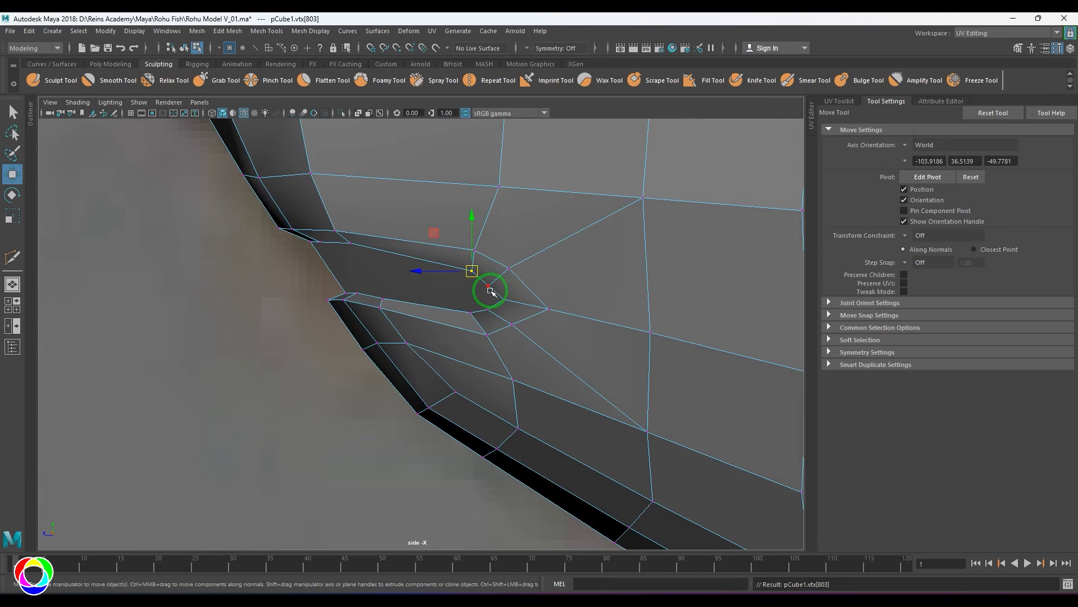
pyautogui.moveTo(528, 306); pyautogui.dragTo(485, 331)
pyautogui.click(488, 310)
pyautogui.click(487, 336)
pyautogui.press('F8')
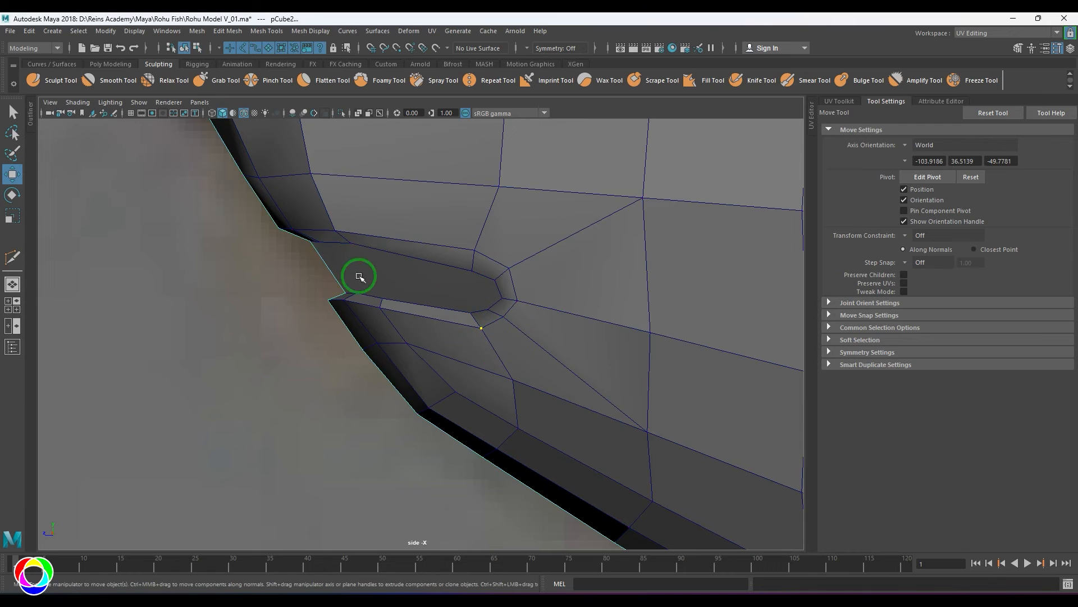
# Shift the upper lip's tip vertex forward and the lower lip's inner vertices back to shape the front of the mouth
pyautogui.press('F8')
pyautogui.click(311, 241)
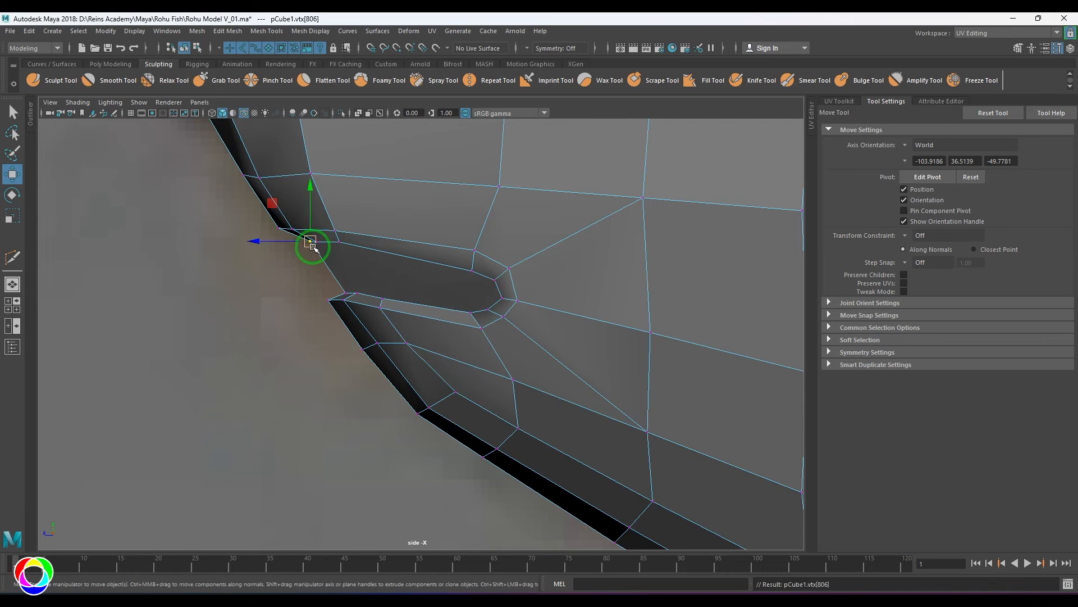
pyautogui.moveTo(313, 246); pyautogui.dragTo(296, 244)
pyautogui.click(345, 292)
pyautogui.moveTo(345, 293); pyautogui.dragTo(371, 296)
pyautogui.click(356, 295)
pyautogui.click(383, 300)
pyautogui.click(464, 311)
pyautogui.moveTo(479, 315); pyautogui.dragTo(348, 323)
pyautogui.click(488, 309)
# Delete the inner faces of the mouth strip to open the mouth
pyautogui.press('F8')
pyautogui.press('space')
pyautogui.press('space')
pyautogui.keyDown('alt'); pyautogui.moveTo(443, 339); pyautogui.dragTo(431, 363, button='right'); pyautogui.keyUp('alt')
pyautogui.moveTo(432, 284); pyautogui.dragTo(413, 324, button='right')
pyautogui.click(444, 238)
pyautogui.press('Delete')
# In the side view, raise the lower lip's front vertices and lower the upper lip's front vertices to narrow the mouth gap
pyautogui.press('space')
pyautogui.press('space')
pyautogui.moveTo(418, 293); pyautogui.dragTo(418, 293)
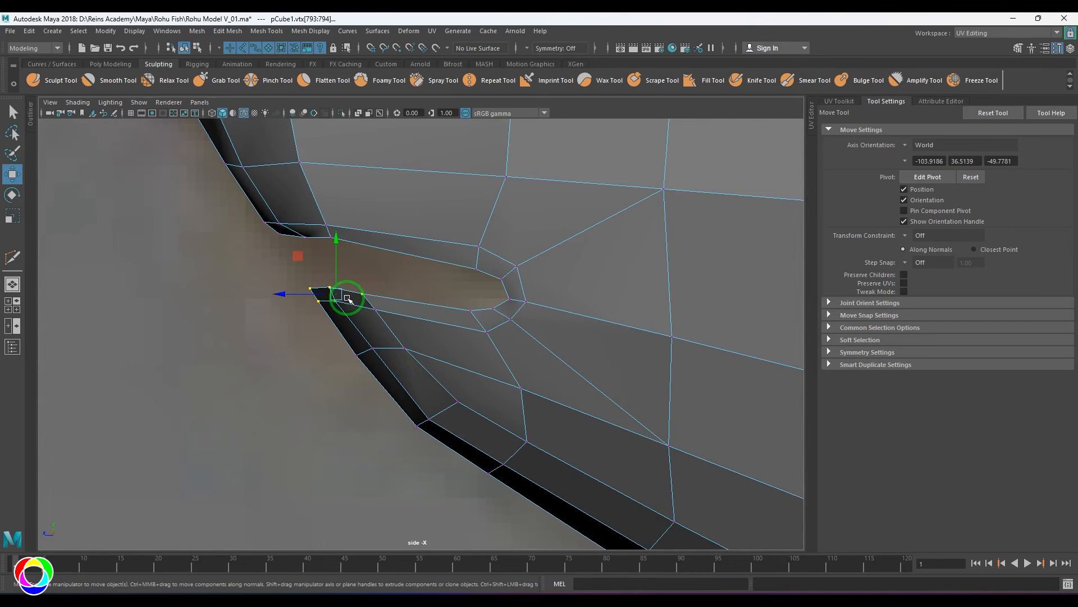
pyautogui.press('q')
pyautogui.moveTo(288, 273); pyautogui.dragTo(360, 273)
pyautogui.press('w')
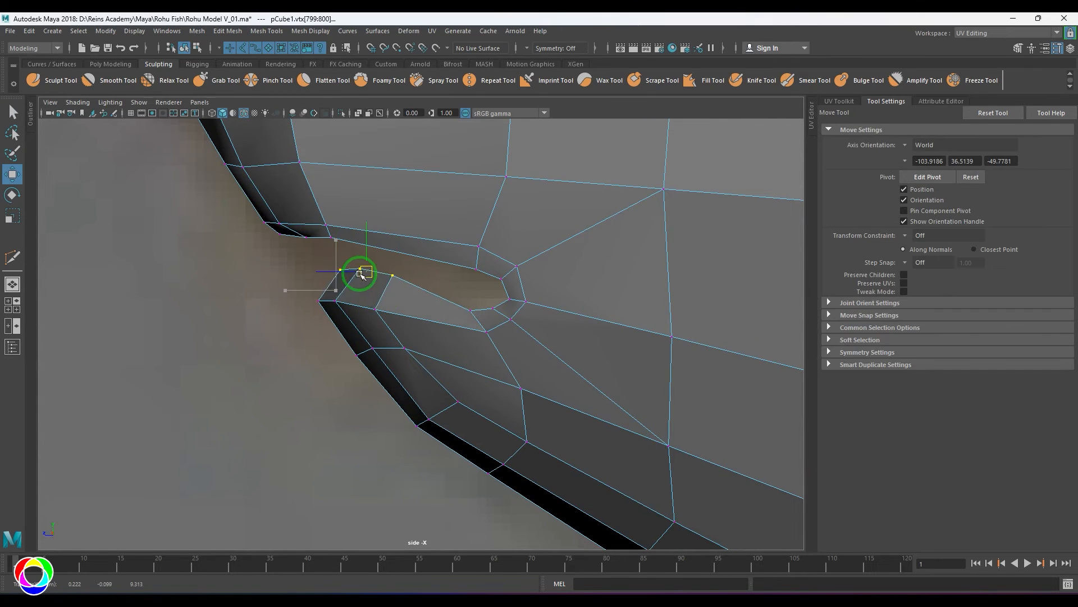
pyautogui.moveTo(270, 232); pyautogui.dragTo(373, 255)
pyautogui.moveTo(306, 237); pyautogui.dragTo(355, 258)
# Move the vertices at the back of the mouth opening closer together so the gap tapers into the corner
pyautogui.moveTo(453, 273); pyautogui.dragTo(478, 280)
pyautogui.moveTo(451, 293); pyautogui.dragTo(476, 318)
pyautogui.moveTo(469, 310); pyautogui.dragTo(498, 315)
pyautogui.moveTo(493, 308)
pyautogui.mouseDown()
pyautogui.moveTo(489, 294)
pyautogui.moveTo(507, 294)
pyautogui.mouseUp()
pyautogui.moveTo(496, 273); pyautogui.dragTo(500, 285)
pyautogui.moveTo(526, 259); pyautogui.dragTo(513, 274)
# Pull the ring of cheek vertices behind and above the mouth corner toward it in an even arc
pyautogui.moveTo(643, 177); pyautogui.dragTo(676, 202)
pyautogui.moveTo(663, 190); pyautogui.dragTo(589, 247)
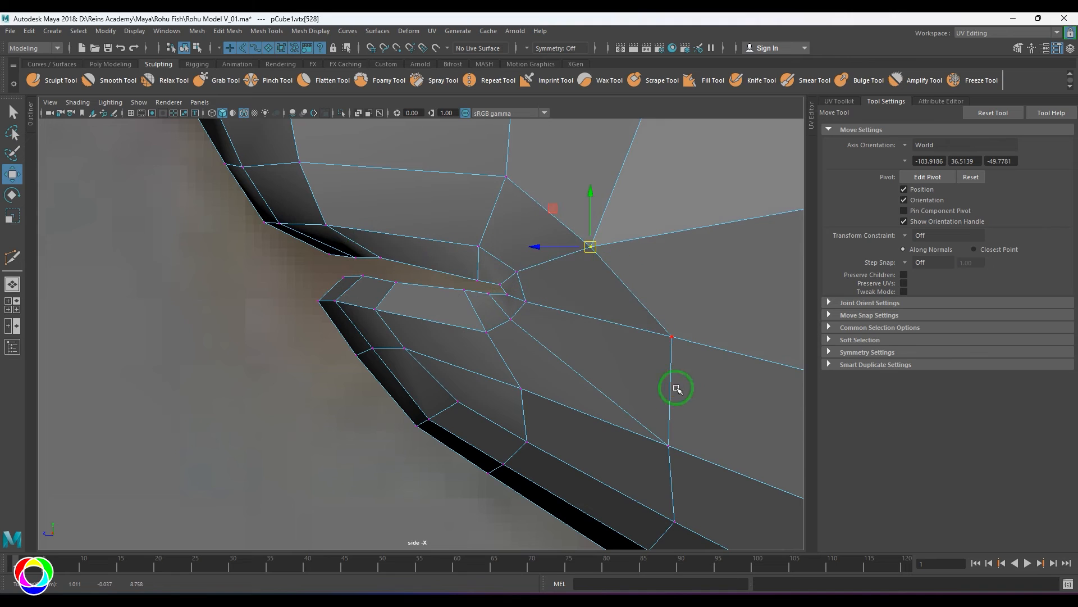
pyautogui.moveTo(656, 429); pyautogui.dragTo(689, 451)
pyautogui.moveTo(664, 445); pyautogui.dragTo(576, 372)
pyautogui.moveTo(687, 323); pyautogui.dragTo(589, 308)
pyautogui.moveTo(583, 267); pyautogui.dragTo(598, 237)
pyautogui.moveTo(590, 245); pyautogui.dragTo(568, 248)
pyautogui.moveTo(514, 200)
pyautogui.mouseDown()
pyautogui.moveTo(495, 166)
pyautogui.moveTo(500, 193)
pyautogui.mouseUp()
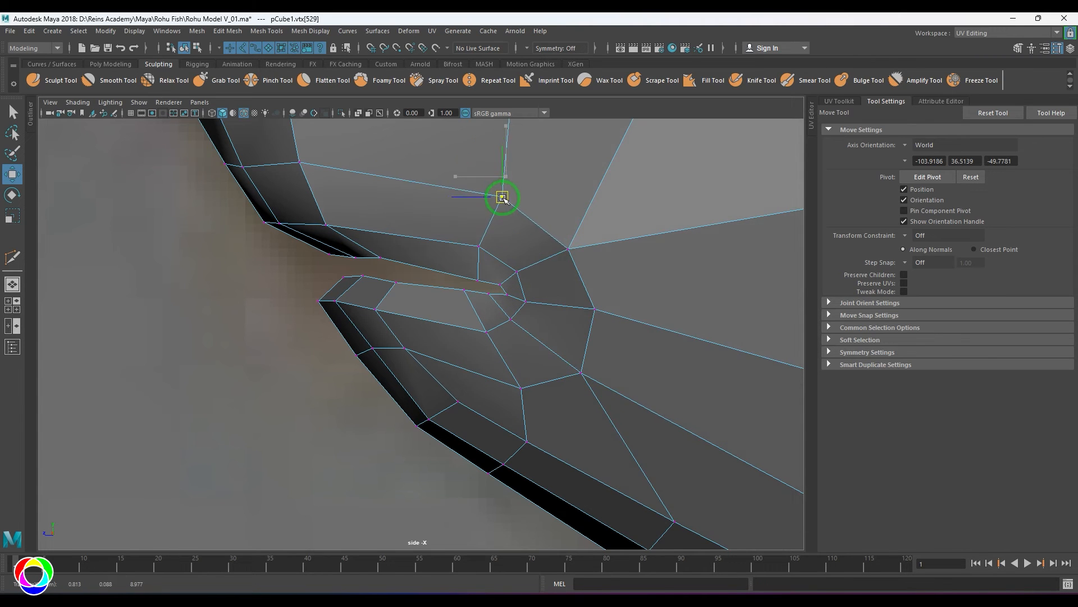
pyautogui.click(479, 245)
# Move the vertices below the lower lip forward and up to round off the tip of the lower jaw
pyautogui.click(506, 366)
pyautogui.moveTo(397, 382); pyautogui.dragTo(468, 444)
pyautogui.moveTo(437, 413); pyautogui.dragTo(400, 385)
pyautogui.moveTo(325, 332); pyautogui.dragTo(354, 352)
pyautogui.moveTo(399, 362); pyautogui.dragTo(377, 341)
pyautogui.moveTo(381, 347); pyautogui.dragTo(334, 349)
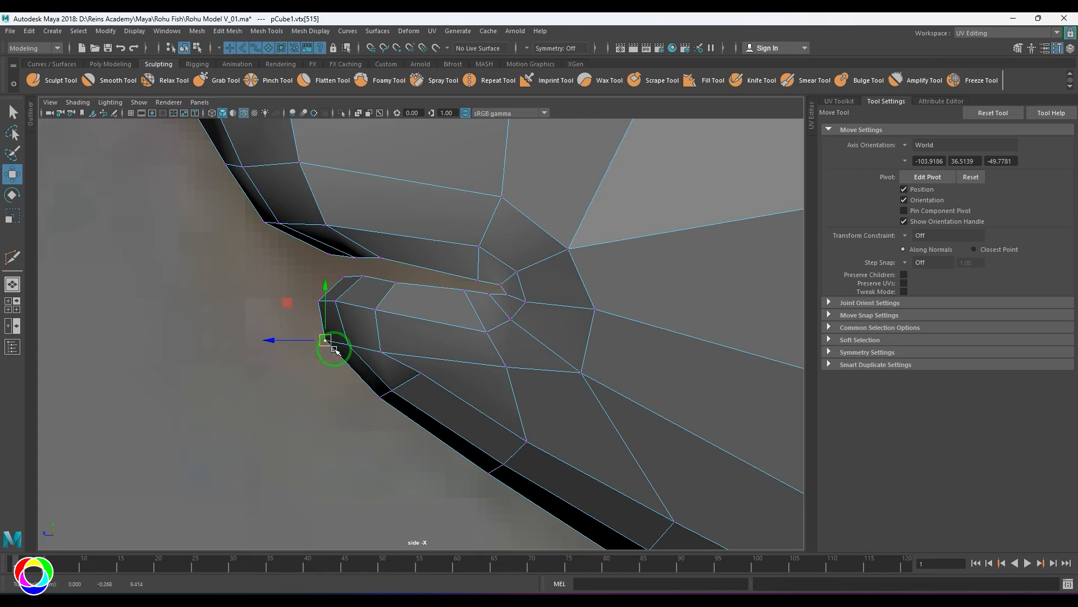
pyautogui.click(424, 378)
pyautogui.moveTo(425, 378); pyautogui.dragTo(388, 387)
pyautogui.click(395, 395)
pyautogui.click(385, 401)
pyautogui.click(382, 389)
pyautogui.click(396, 387)
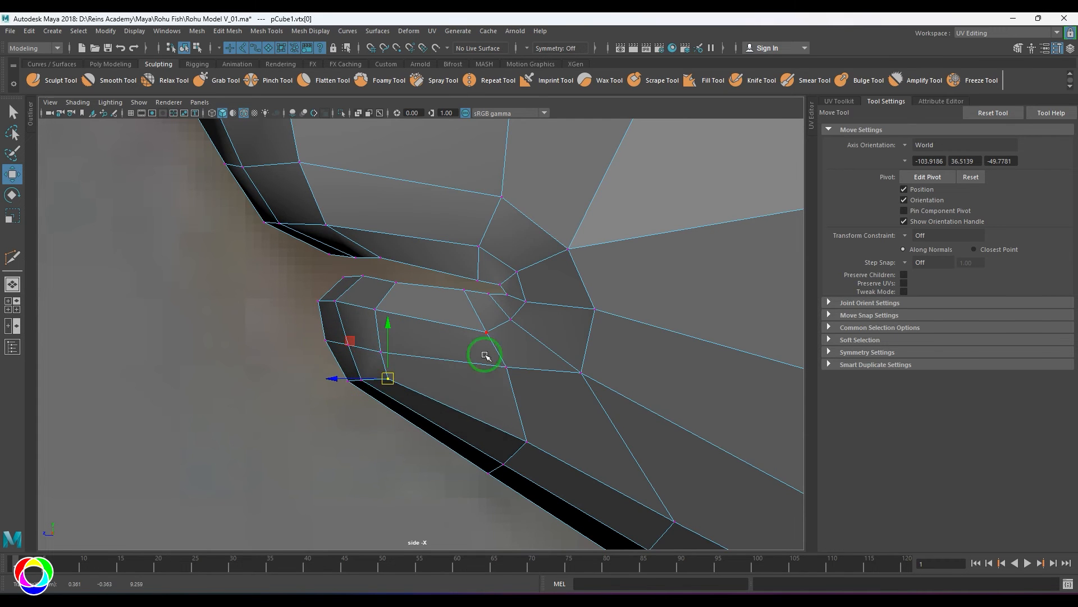
# Slide the vertex rows along the underside of the lower jaw forward to space them evenly behind the chin
pyautogui.click(528, 442)
pyautogui.moveTo(528, 442); pyautogui.dragTo(482, 406)
pyautogui.moveTo(479, 457); pyautogui.dragTo(515, 478)
pyautogui.moveTo(499, 467); pyautogui.dragTo(451, 444)
pyautogui.keyDown('alt'); pyautogui.moveTo(570, 462); pyautogui.dragTo(552, 367, button='middle'); pyautogui.keyUp('alt')
pyautogui.moveTo(430, 350); pyautogui.dragTo(429, 357)
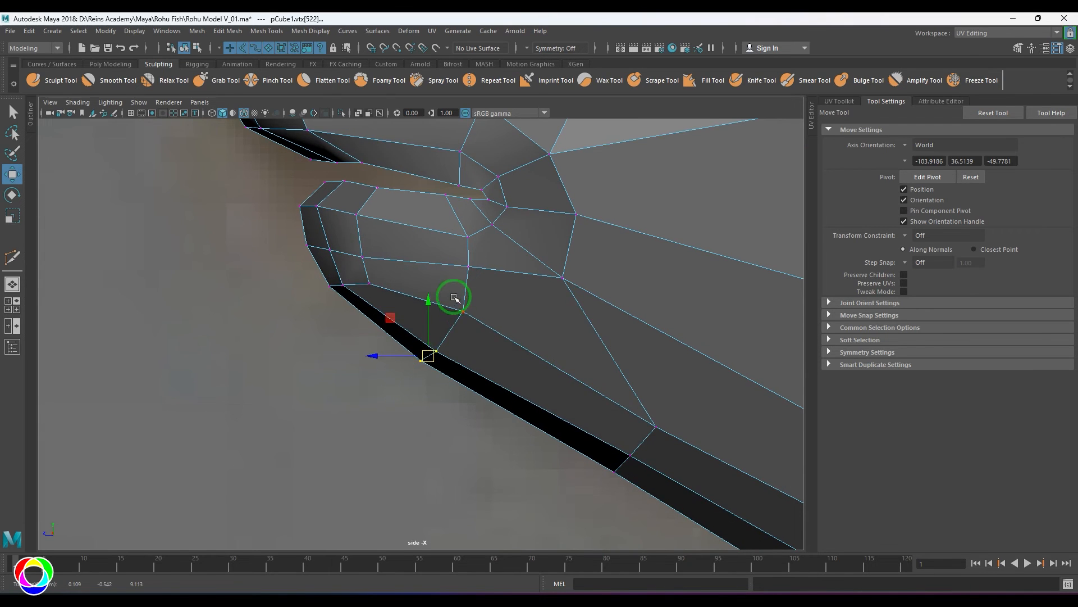
pyautogui.click(464, 309)
pyautogui.moveTo(465, 309); pyautogui.dragTo(460, 325)
pyautogui.moveTo(595, 407); pyautogui.dragTo(693, 500)
pyautogui.moveTo(636, 449); pyautogui.dragTo(513, 394)
pyautogui.keyDown('alt'); pyautogui.moveTo(430, 317); pyautogui.dragTo(433, 404, button='middle'); pyautogui.keyUp('alt')
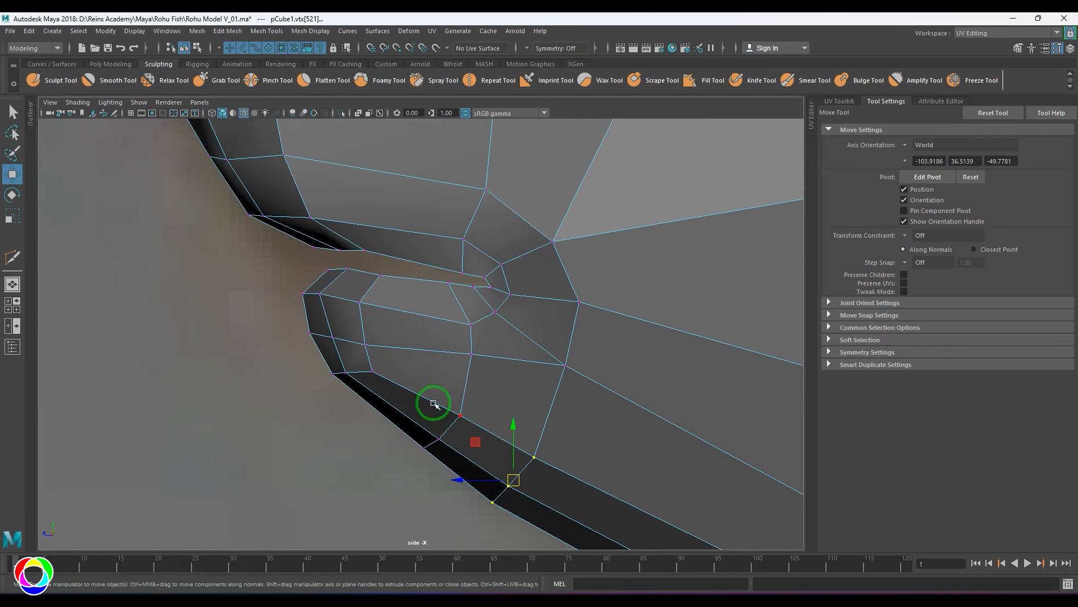
# Insert one edge loop across the lower jaw beneath the lip and another up the snout from the upper lip
pyautogui.moveTo(436, 401); pyautogui.dragTo(405, 341, button='right')
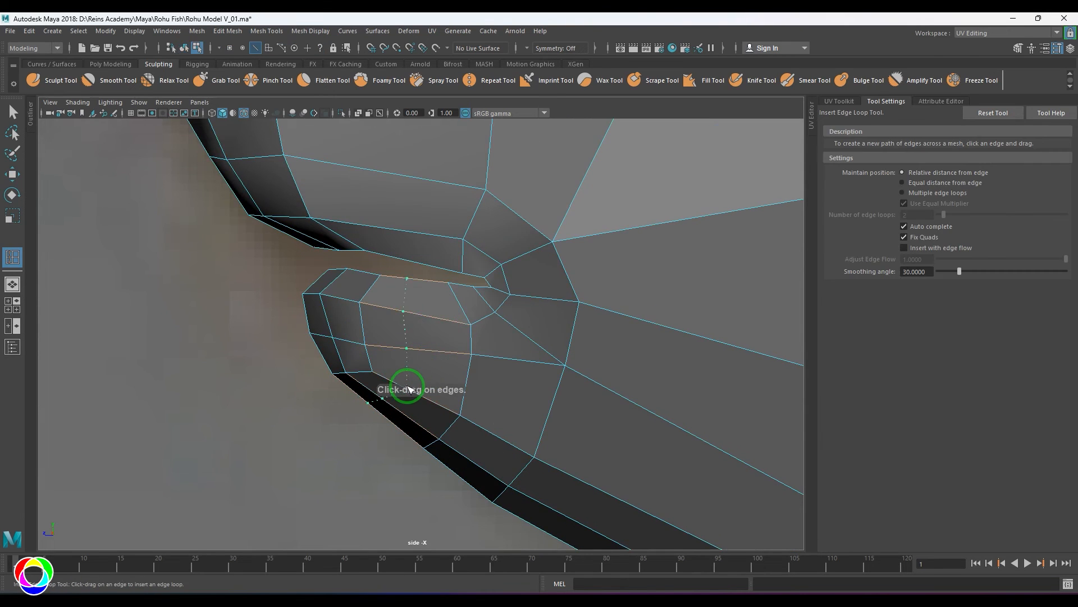
pyautogui.moveTo(417, 393); pyautogui.dragTo(417, 393)
pyautogui.press('w')
pyautogui.moveTo(428, 337)
pyautogui.keyDown('alt'); pyautogui.mouseDown(button='right')
pyautogui.moveTo(342, 311)
pyautogui.moveTo(426, 329)
pyautogui.mouseUp(button='right'); pyautogui.keyUp('alt')
pyautogui.moveTo(419, 327); pyautogui.dragTo(453, 266, button='right')
pyautogui.keyDown('shift'); pyautogui.moveTo(370, 255); pyautogui.dragTo(414, 312, button='right'); pyautogui.keyUp('shift')
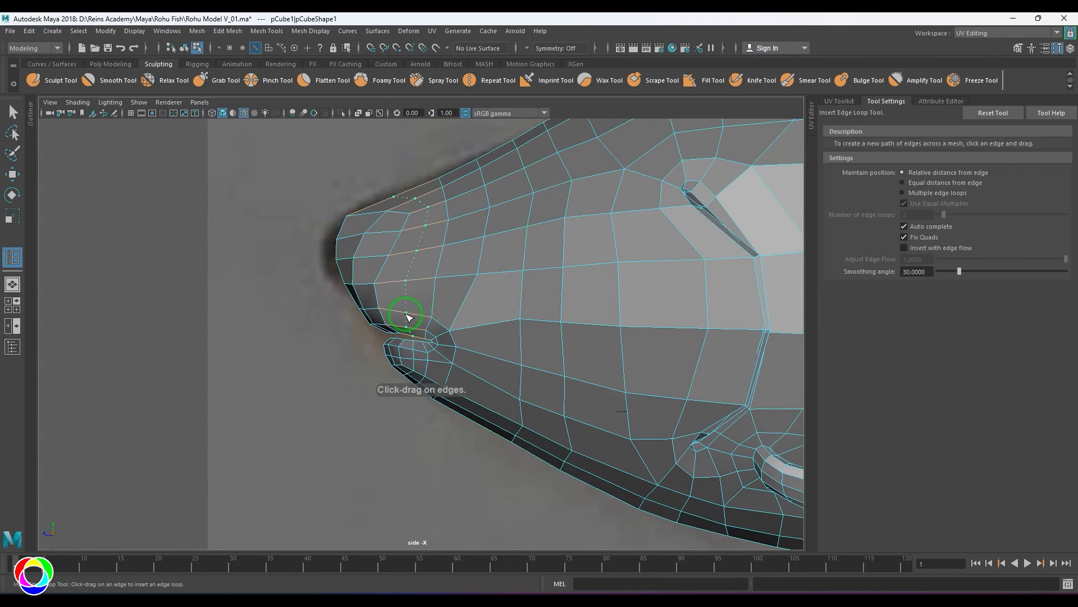
pyautogui.moveTo(406, 314); pyautogui.dragTo(406, 314)
# Reposition the vertices on top of the snout around the new edge loop to smooth the edge flow
pyautogui.keyDown('alt'); pyautogui.moveTo(388, 315); pyautogui.dragTo(414, 318, button='right'); pyautogui.keyUp('alt')
pyautogui.keyDown('alt'); pyautogui.moveTo(416, 303); pyautogui.dragTo(466, 393, button='middle'); pyautogui.keyUp('alt')
pyautogui.keyDown('alt'); pyautogui.moveTo(455, 292); pyautogui.dragTo(450, 253, button='right'); pyautogui.keyUp('alt')
pyautogui.press('w')
pyautogui.moveTo(426, 211); pyautogui.dragTo(464, 241)
pyautogui.moveTo(473, 243); pyautogui.dragTo(468, 238, button='middle')
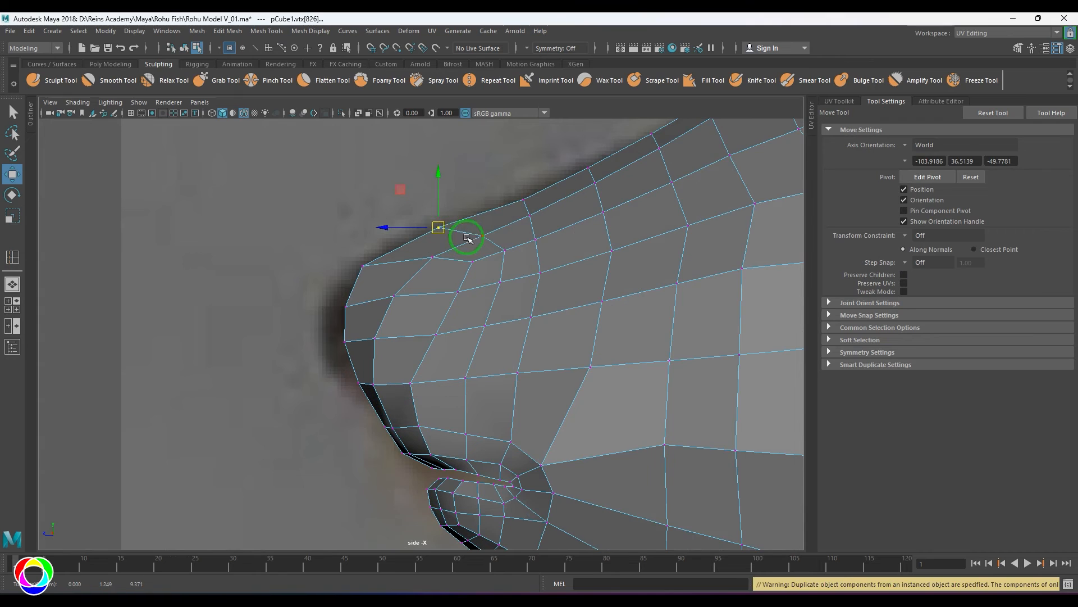
pyautogui.moveTo(469, 229); pyautogui.dragTo(490, 251)
pyautogui.moveTo(485, 242); pyautogui.dragTo(474, 236, button='middle')
pyautogui.click(529, 212)
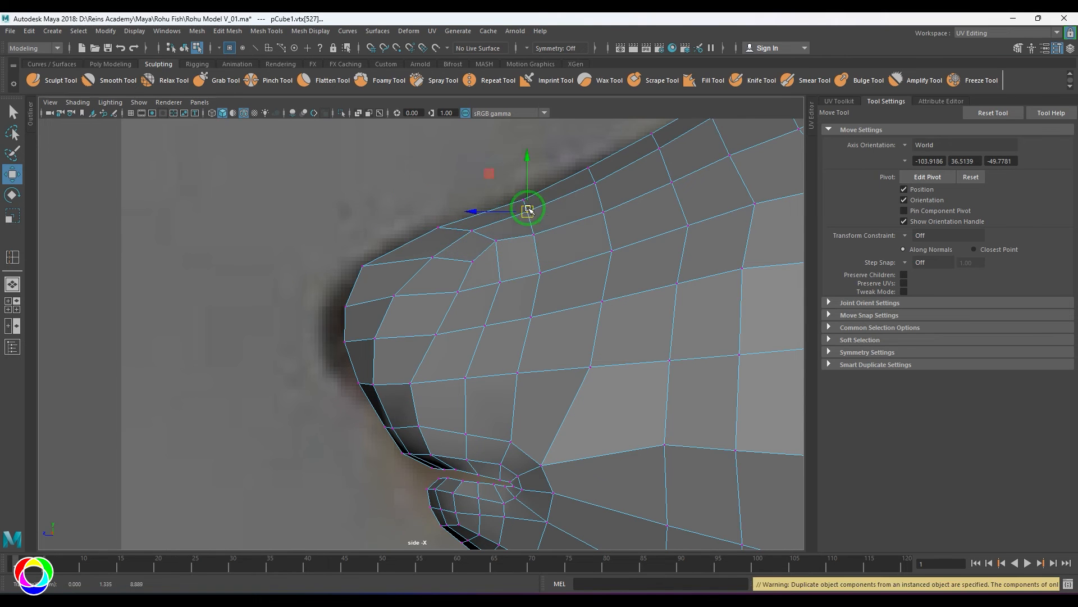
pyautogui.click(473, 261)
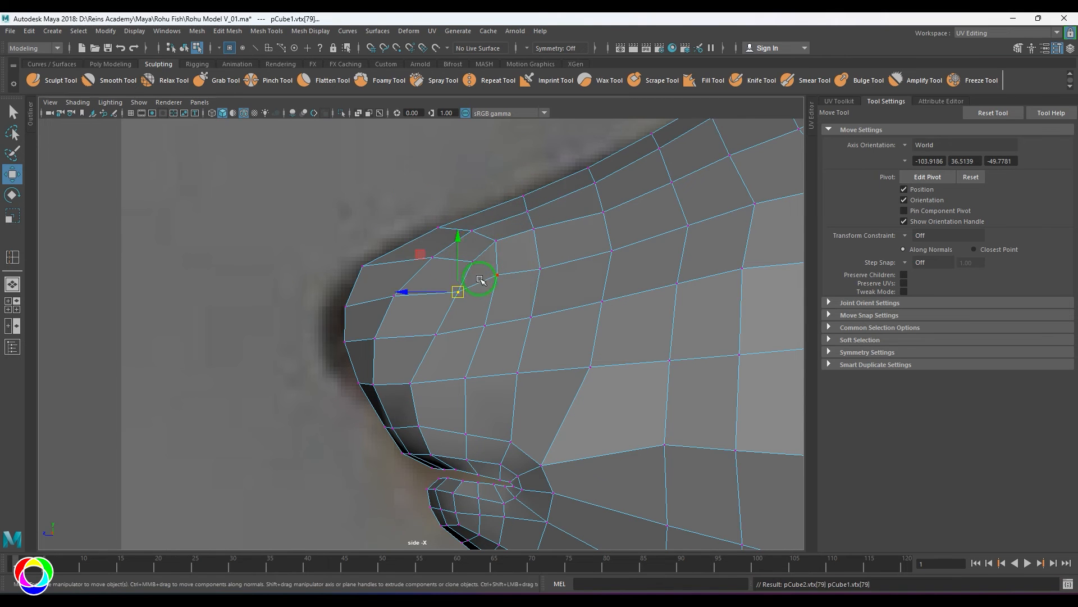
pyautogui.moveTo(473, 261); pyautogui.dragTo(461, 265, button='middle')
# Move the upper side vertices of the snout forward and redistribute them into a rounder, more even grid
pyautogui.click(432, 258)
pyautogui.moveTo(432, 258); pyautogui.dragTo(409, 255)
pyautogui.click(394, 296)
pyautogui.moveTo(394, 295); pyautogui.dragTo(377, 295)
pyautogui.click(457, 292)
pyautogui.moveTo(457, 292); pyautogui.dragTo(454, 254)
pyautogui.click(459, 265)
pyautogui.click(422, 293)
pyautogui.moveTo(422, 292); pyautogui.dragTo(420, 334)
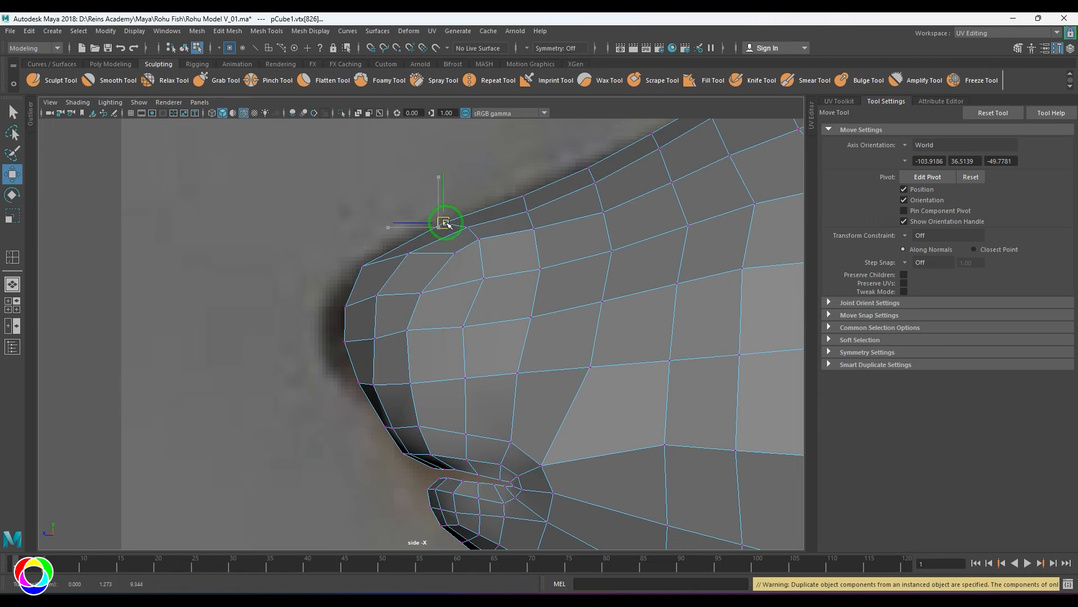
# Move the snout's front outline vertices and the adjacent rows to follow the fish reference's nose profile
pyautogui.click(364, 264)
pyautogui.moveTo(364, 264); pyautogui.dragTo(427, 239)
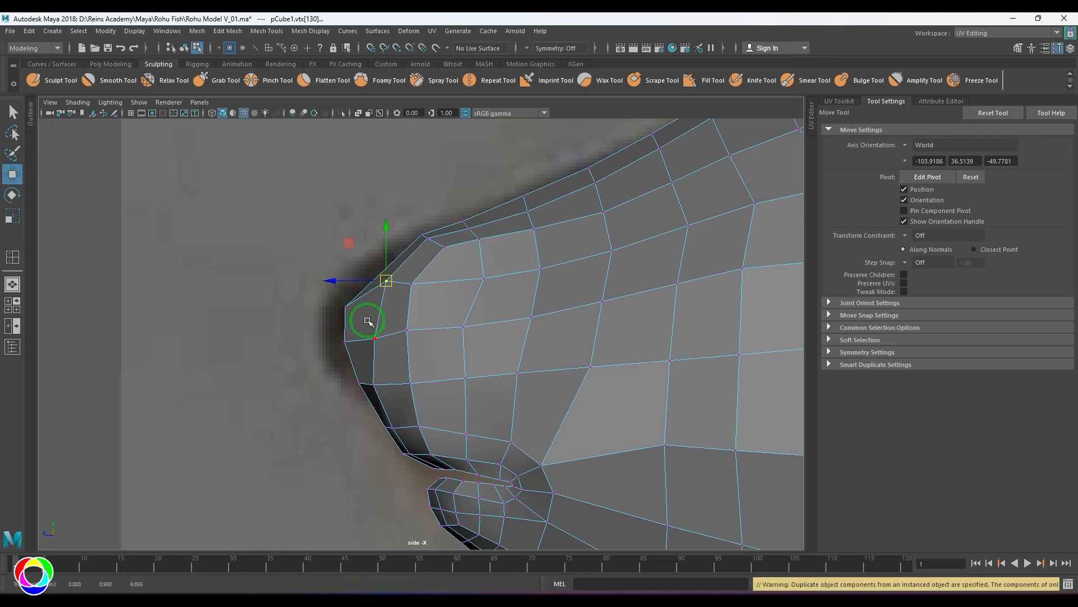
pyautogui.click(346, 307)
pyautogui.moveTo(347, 307); pyautogui.dragTo(363, 274)
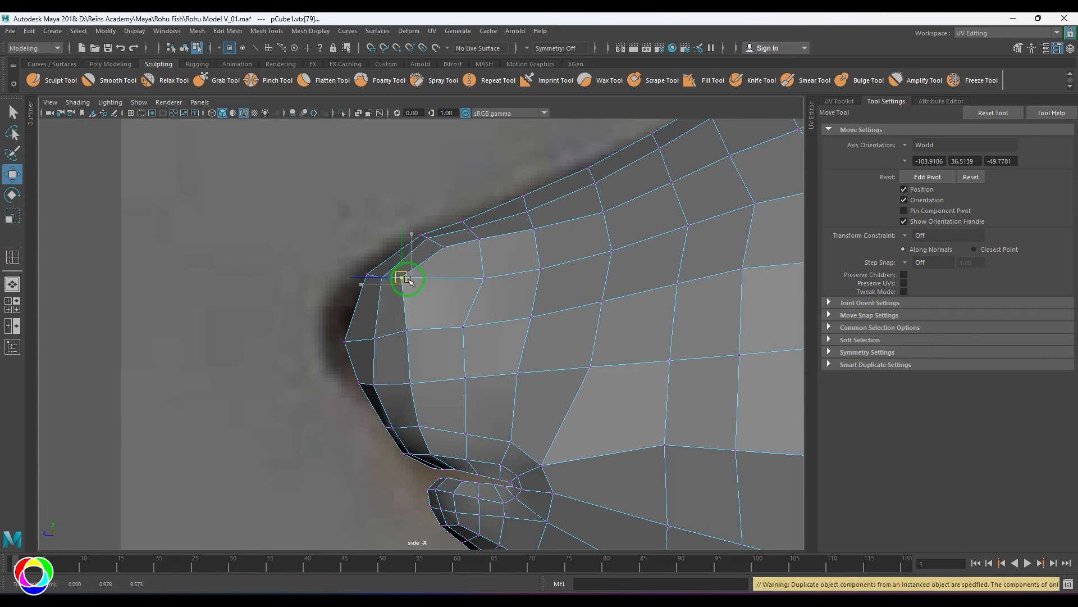
pyautogui.moveTo(376, 340)
pyautogui.mouseDown()
pyautogui.moveTo(331, 322)
pyautogui.moveTo(378, 326)
pyautogui.mouseUp()
pyautogui.click(345, 341)
pyautogui.click(360, 327)
pyautogui.click(394, 328)
# Adjust the vertex rows between the snout tip and upper lip to match the reference and even out the side faces
pyautogui.click(358, 383)
pyautogui.moveTo(358, 384); pyautogui.dragTo(389, 386)
pyautogui.click(373, 385)
pyautogui.click(410, 384)
pyautogui.click(464, 378)
pyautogui.click(419, 428)
pyautogui.moveTo(420, 429); pyautogui.dragTo(400, 437)
pyautogui.click(392, 430)
pyautogui.click(384, 427)
pyautogui.click(412, 431)
pyautogui.click(466, 434)
pyautogui.moveTo(467, 434); pyautogui.dragTo(464, 436)
pyautogui.click(465, 378)
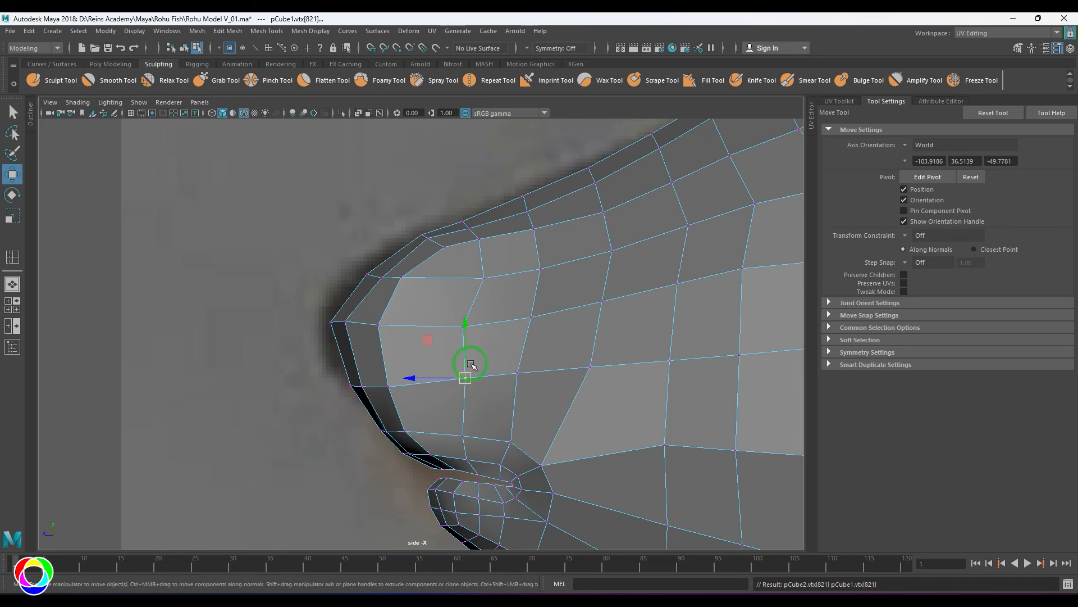
pyautogui.moveTo(488, 278); pyautogui.dragTo(477, 277)
pyautogui.click(480, 239)
# Examine the head and mouth in the perspective view with smooth preview, then restore the unsmoothed display
pyautogui.press('F8')
pyautogui.press('space')
pyautogui.press('space')
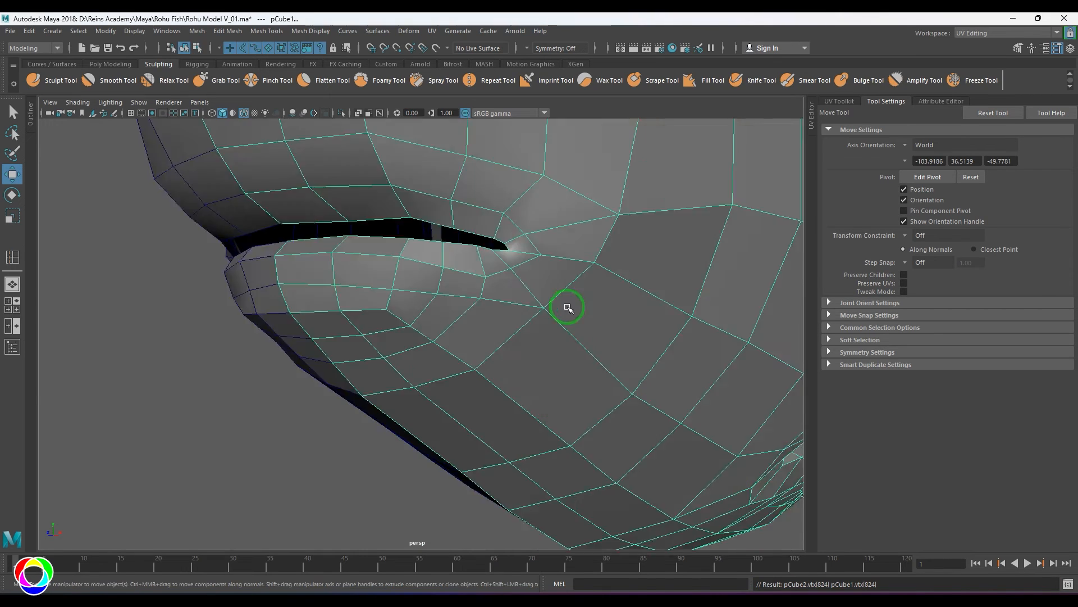
pyautogui.scroll(-5, 568, 310)
pyautogui.keyDown('alt'); pyautogui.moveTo(561, 325); pyautogui.dragTo(503, 333); pyautogui.keyUp('alt')
pyautogui.press('2')
pyautogui.click(373, 438)
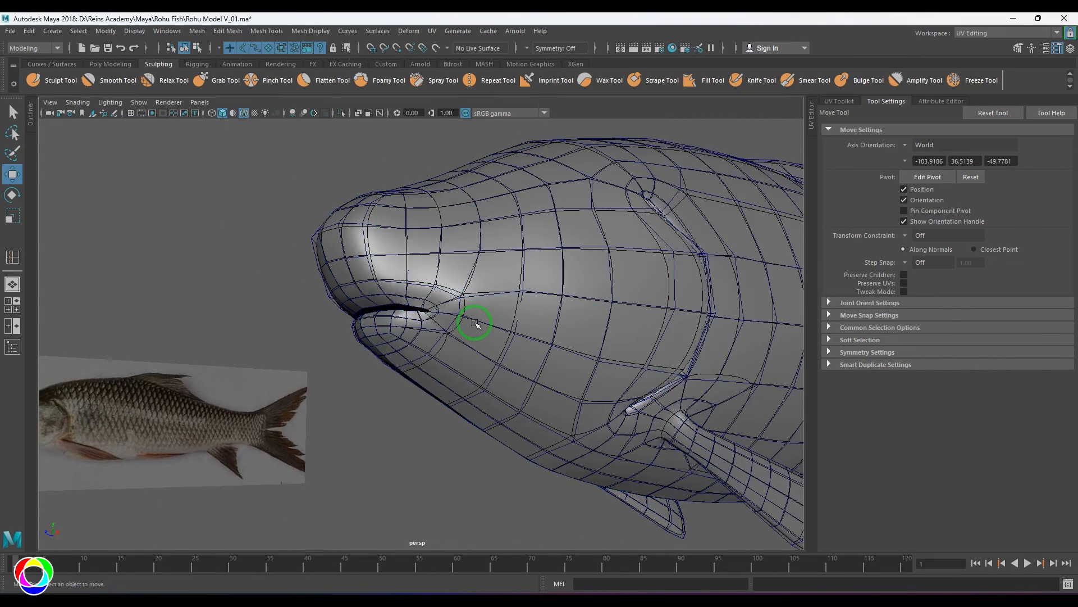
pyautogui.click(476, 323)
pyautogui.press('3')
pyautogui.click(397, 440)
pyautogui.scroll(-4, 450, 389)
pyautogui.keyDown('alt'); pyautogui.moveTo(450, 390); pyautogui.dragTo(470, 399); pyautogui.keyUp('alt')
pyautogui.click(243, 117)
pyautogui.moveTo(561, 375)
pyautogui.keyDown('alt'); pyautogui.mouseDown()
pyautogui.moveTo(676, 395)
pyautogui.moveTo(556, 382)
pyautogui.moveTo(568, 385)
pyautogui.moveTo(631, 310)
pyautogui.mouseUp(); pyautogui.keyUp('alt')
pyautogui.scroll(3, 568, 385)
pyautogui.click(566, 379)
pyautogui.press('1')
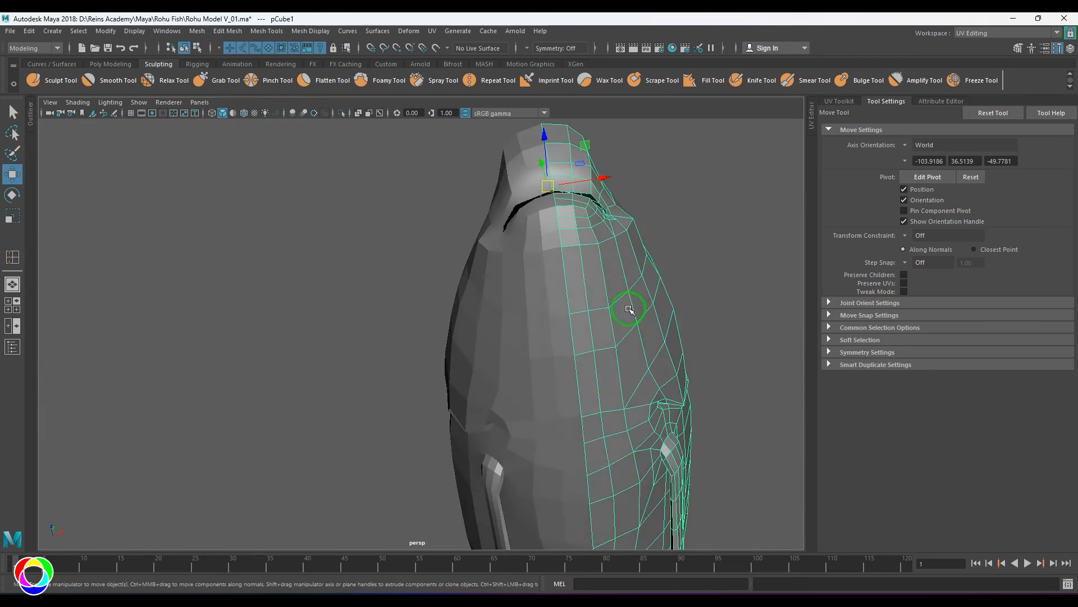
# Adjust the protruding vertices beside the mouth corner and cheek in the perspective view
pyautogui.scroll(3, 631, 310)
pyautogui.keyDown('alt'); pyautogui.moveTo(631, 310); pyautogui.dragTo(543, 332, button='middle'); pyautogui.keyUp('alt')
pyautogui.press('F9')
pyautogui.click(545, 290)
pyautogui.keyDown('alt'); pyautogui.moveTo(554, 325); pyautogui.dragTo(600, 266); pyautogui.keyUp('alt')
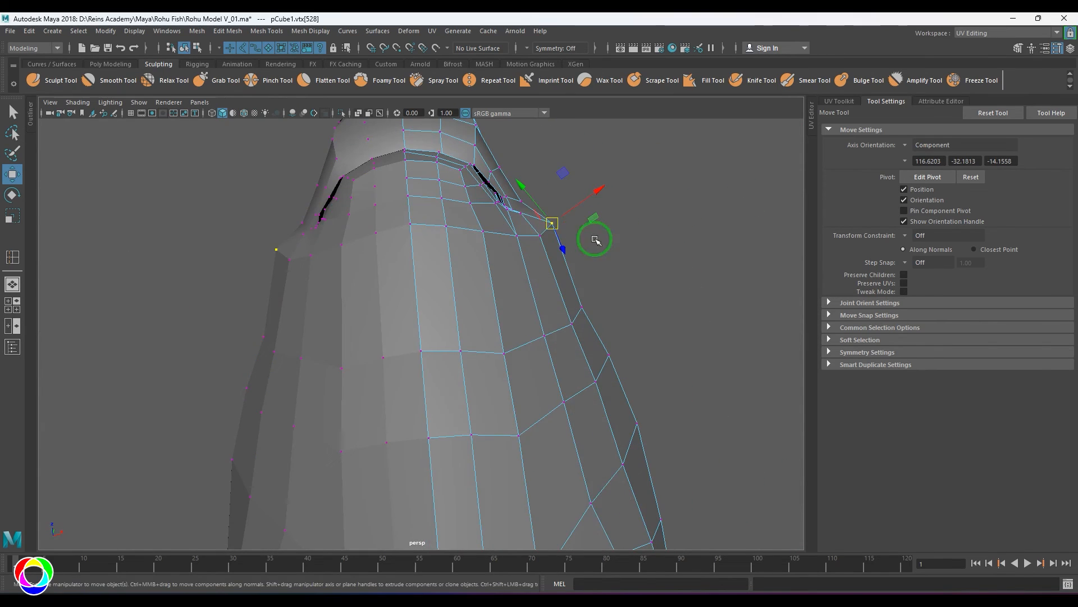
pyautogui.keyDown('alt'); pyautogui.moveTo(578, 208); pyautogui.dragTo(567, 390); pyautogui.keyUp('alt')
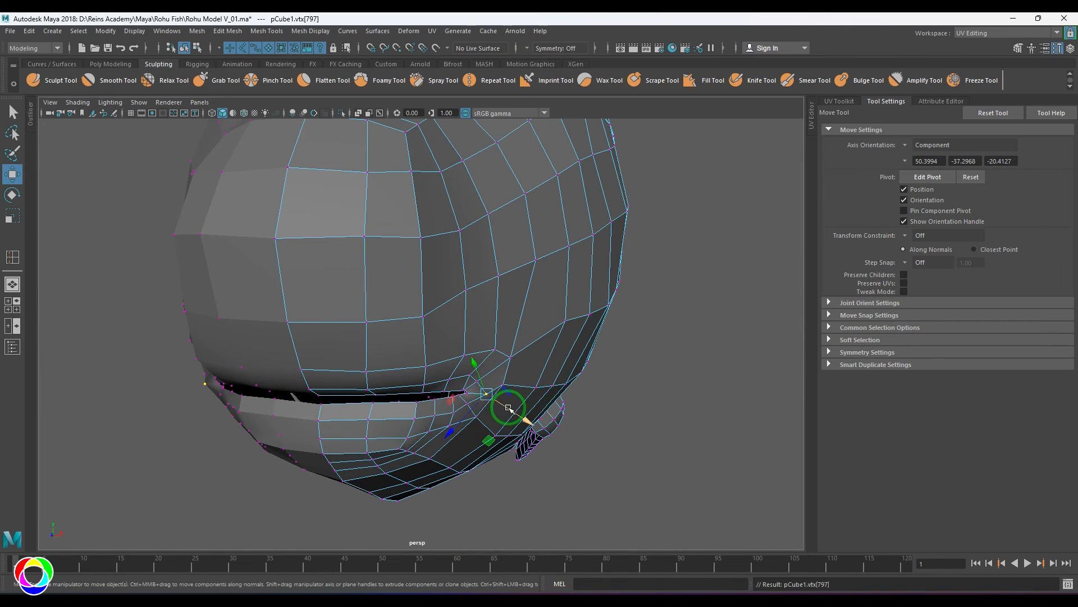
pyautogui.click(505, 385)
# Insert an edge loop around the lips, parallel to the mouth opening, while working in the side view
pyautogui.press('F8')
pyautogui.scroll(-4, 458, 359)
pyautogui.press('space')
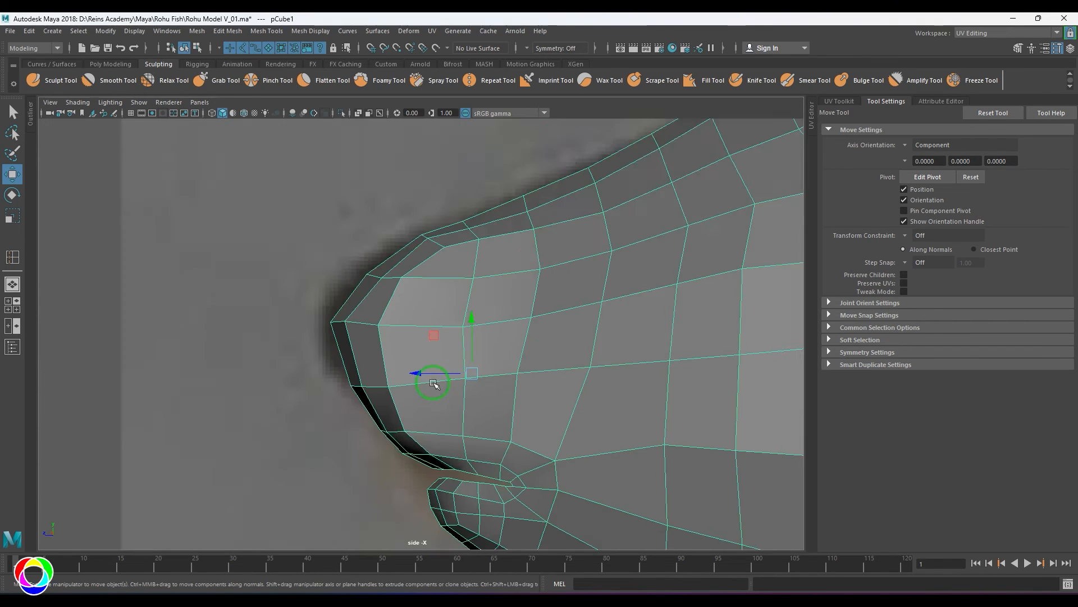
pyautogui.scroll(5, 481, 369)
pyautogui.keyDown('alt'); pyautogui.moveTo(514, 478); pyautogui.dragTo(428, 326, button='middle'); pyautogui.keyUp('alt')
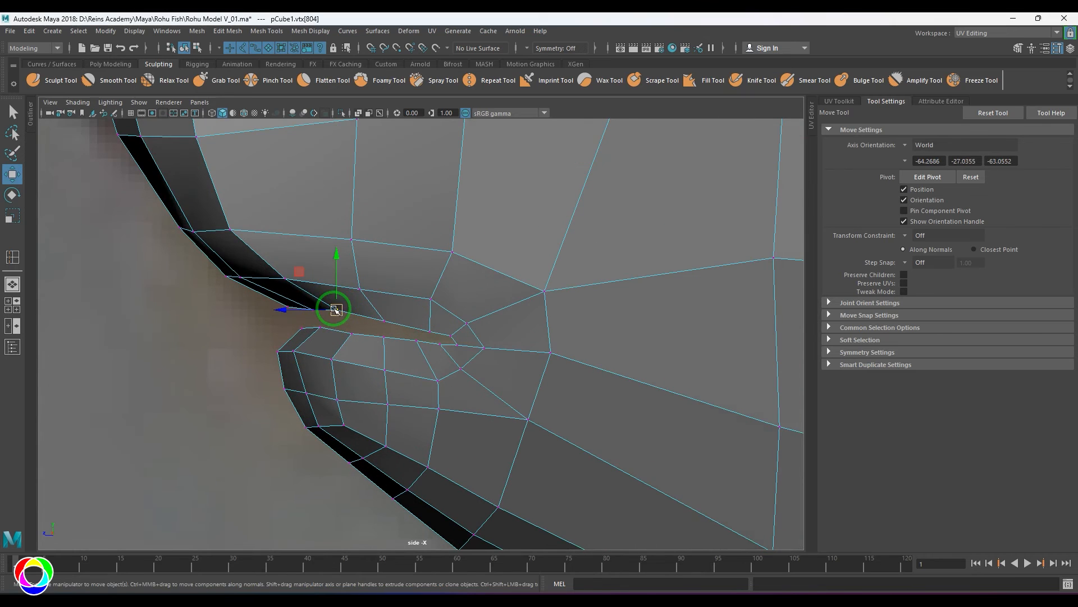
pyautogui.keyDown('ctrl'); pyautogui.moveTo(544, 224); pyautogui.dragTo(746, 334, button='right'); pyautogui.keyUp('ctrl')
pyautogui.scroll(2, 388, 395)
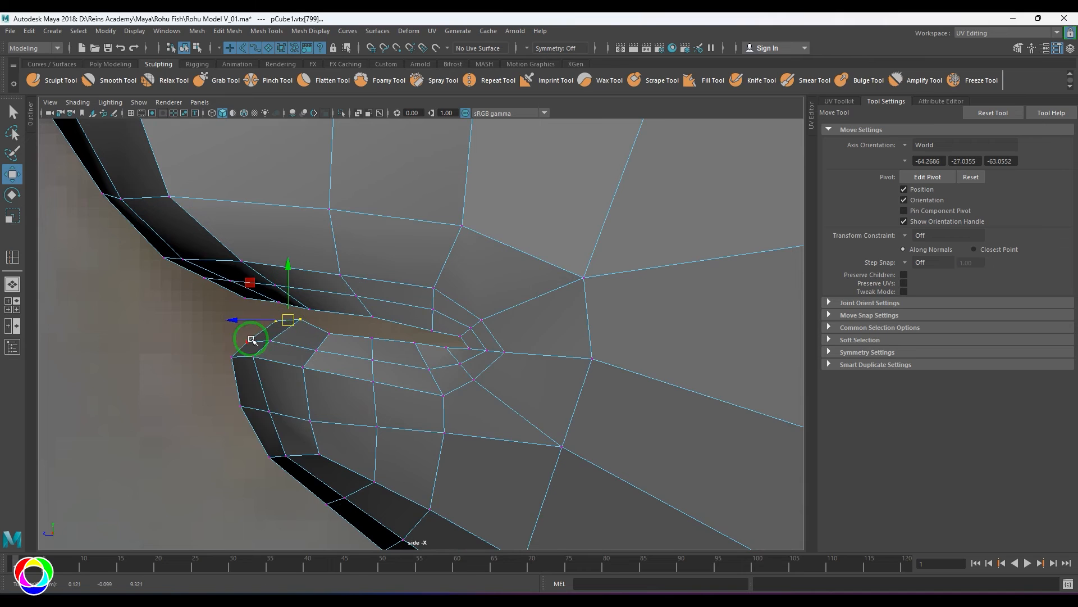
# Move the lower lip's new loop vertices from the lip tip back toward the mouth corner, following the mouth opening
pyautogui.moveTo(261, 344)
pyautogui.mouseDown()
pyautogui.moveTo(246, 330)
pyautogui.moveTo(262, 365)
pyautogui.mouseUp()
pyautogui.moveTo(243, 356); pyautogui.dragTo(238, 355)
pyautogui.click(329, 334)
pyautogui.moveTo(331, 336); pyautogui.dragTo(368, 344)
pyautogui.click(316, 350)
pyautogui.click(372, 338)
pyautogui.click(372, 359)
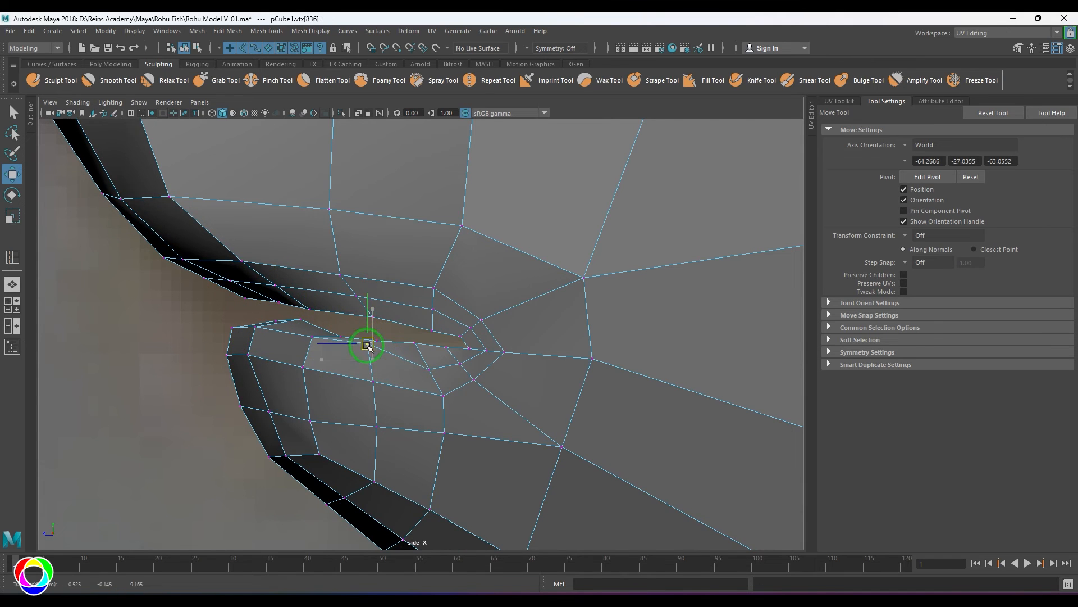
pyautogui.click(377, 341)
pyautogui.click(415, 346)
pyautogui.hotkey('ctrl', 'z')
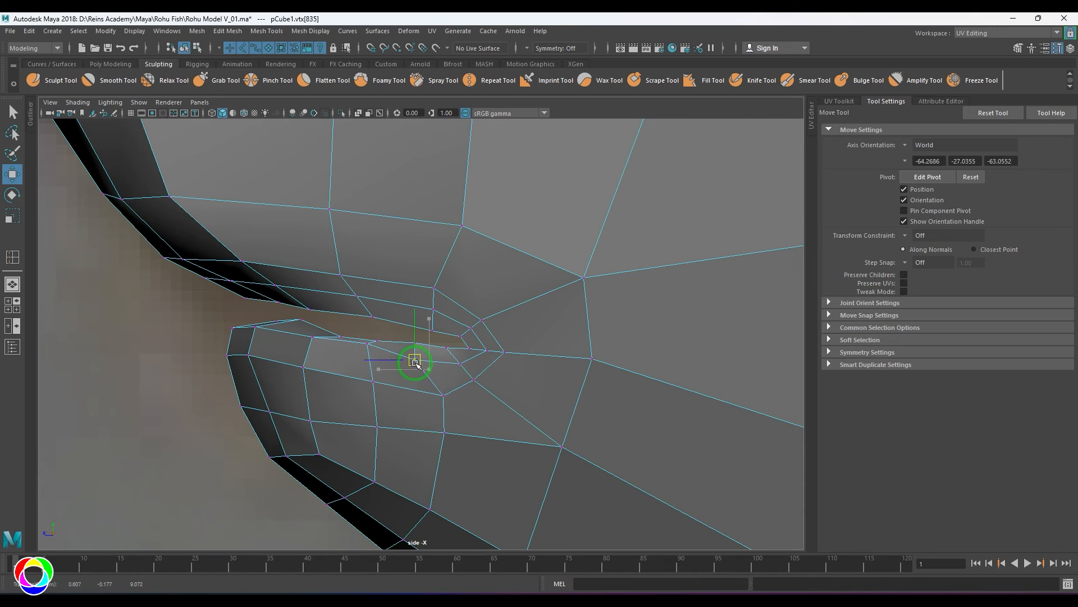
# Move the upper lip's new loop vertices down to the mouth edge, from the lip tip to the mouth corner
pyautogui.click(224, 289)
pyautogui.click(262, 294)
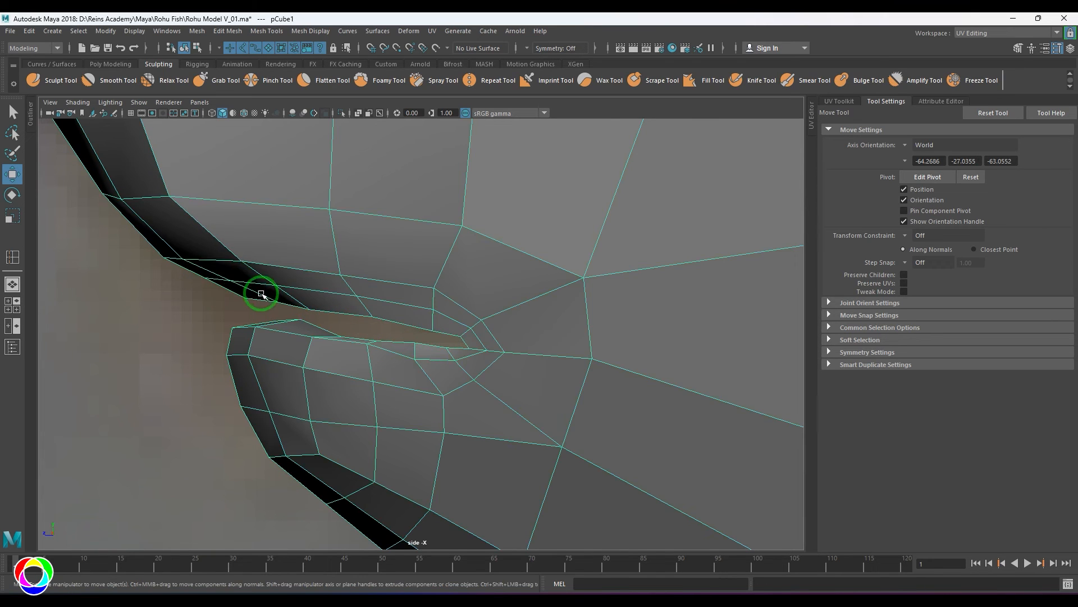
pyautogui.moveTo(227, 283); pyautogui.dragTo(277, 308)
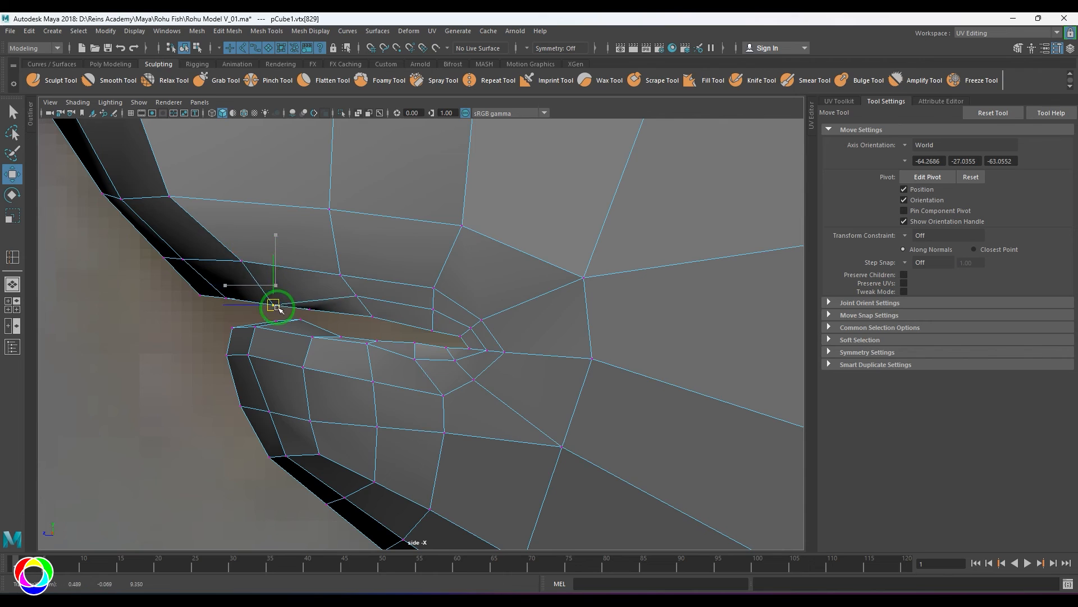
pyautogui.click(311, 309)
pyautogui.click(358, 297)
pyautogui.moveTo(360, 297); pyautogui.dragTo(362, 315)
pyautogui.click(436, 310)
pyautogui.moveTo(437, 310); pyautogui.dragTo(467, 335)
pyautogui.click(473, 328)
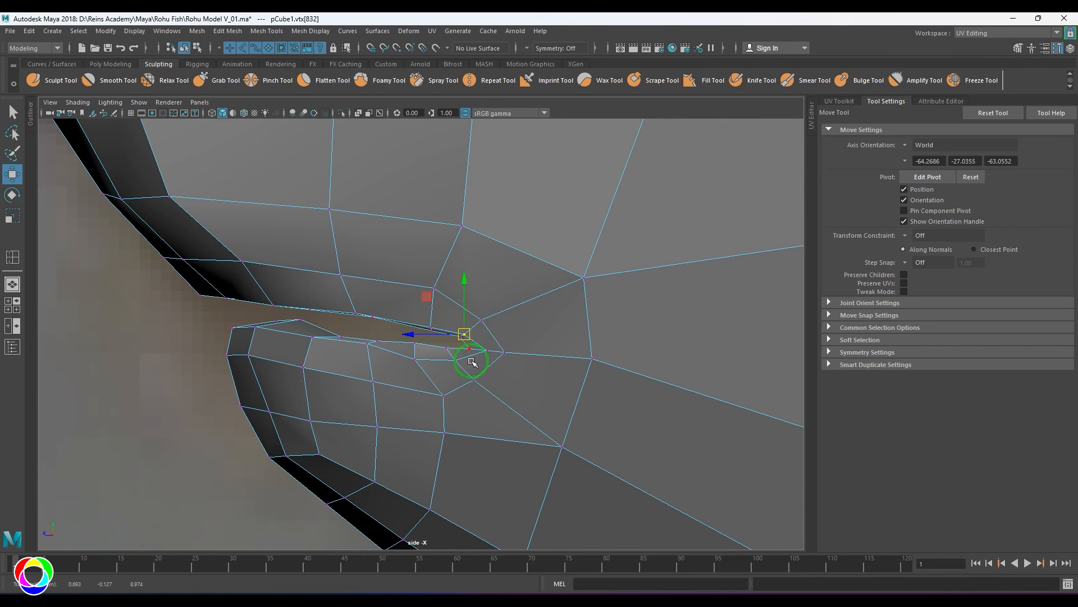
# Extrude the mouth's border edges inward to give the lips an inner rim
pyautogui.press('space')
pyautogui.moveTo(462, 383); pyautogui.dragTo(395, 341)
pyautogui.scroll(5, 419, 313)
pyautogui.press('F10')
pyautogui.click(455, 266)
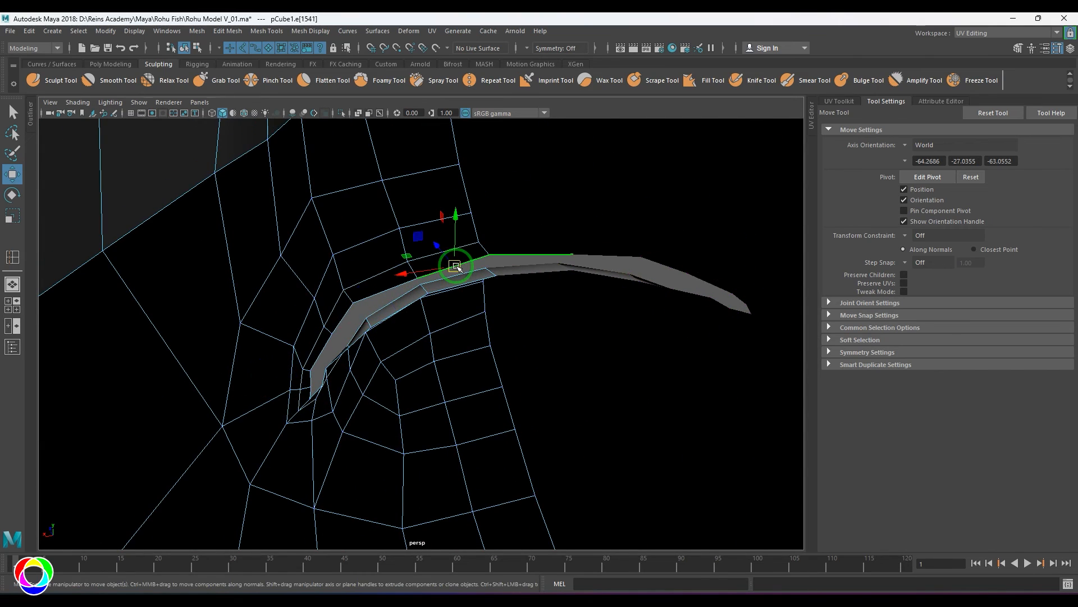
pyautogui.click(401, 311)
pyautogui.keyDown('shift'); pyautogui.moveTo(396, 294); pyautogui.dragTo(378, 419); pyautogui.keyUp('shift')
pyautogui.scroll(-5, 462, 329)
pyautogui.scroll(4, 503, 366)
pyautogui.keyDown('alt'); pyautogui.moveTo(390, 382); pyautogui.dragTo(424, 330, button='middle'); pyautogui.keyUp('alt')
# Reposition the lower lip's inner rim vertices one after another up to the mouth corner
pyautogui.scroll(5, 450, 354)
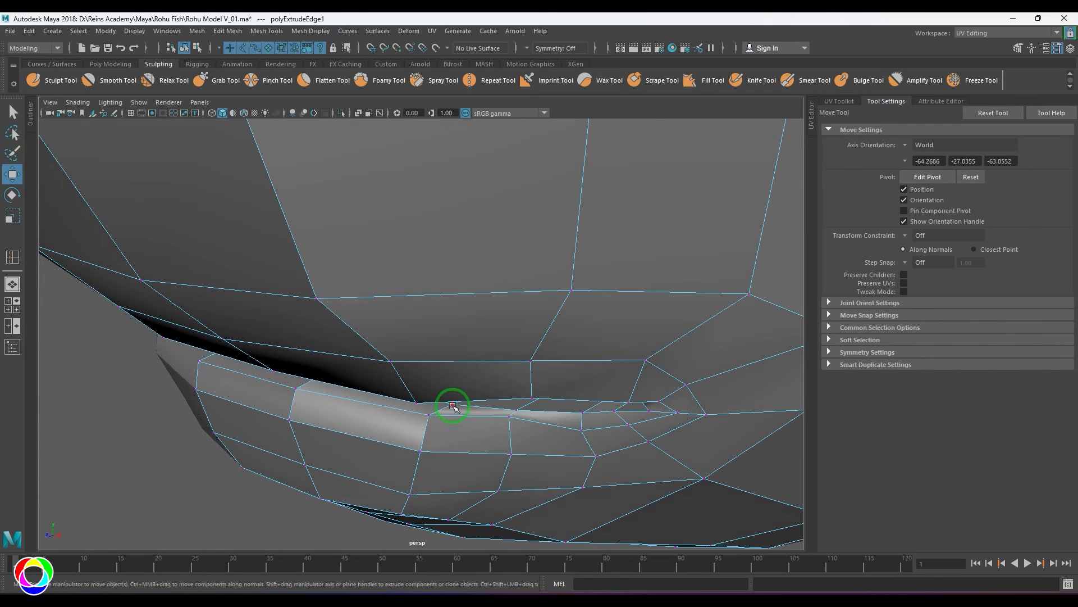
pyautogui.moveTo(457, 431); pyautogui.dragTo(460, 423)
pyautogui.click(517, 410)
pyautogui.moveTo(525, 436); pyautogui.dragTo(523, 426)
pyautogui.click(583, 412)
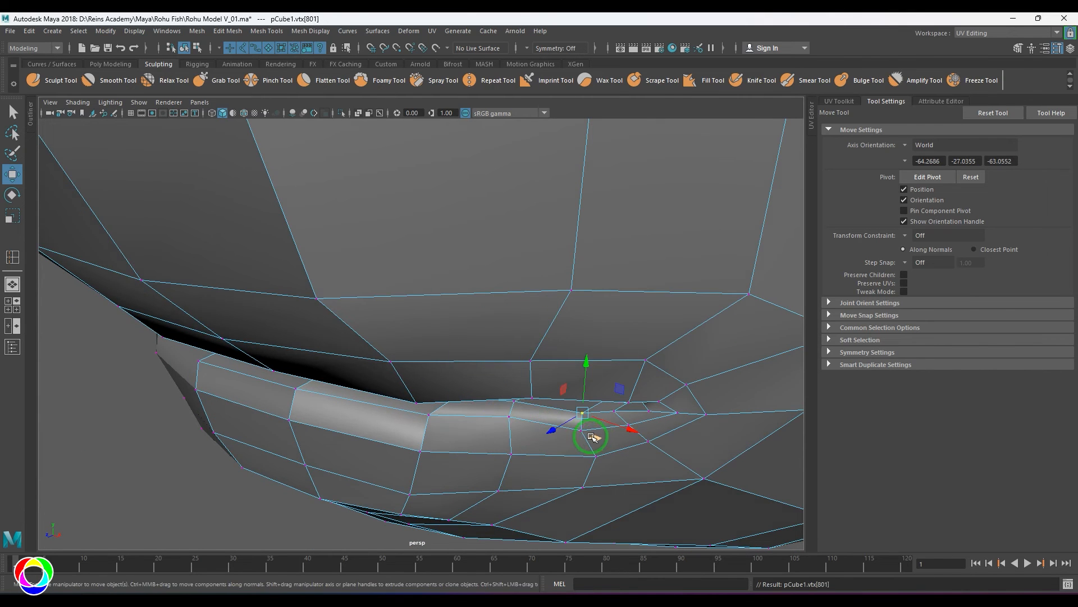
pyautogui.moveTo(594, 437); pyautogui.dragTo(593, 432)
pyautogui.click(614, 411)
pyautogui.click(645, 409)
# Adjust the lower lip and chin vertices near the mouth corner from below to smooth the jaw's curve
pyautogui.moveTo(664, 437); pyautogui.dragTo(503, 287)
pyautogui.click(535, 415)
pyautogui.click(477, 387)
pyautogui.click(524, 420)
pyautogui.click(549, 459)
pyautogui.hotkey('ctrl', 'z')
pyautogui.click(511, 215)
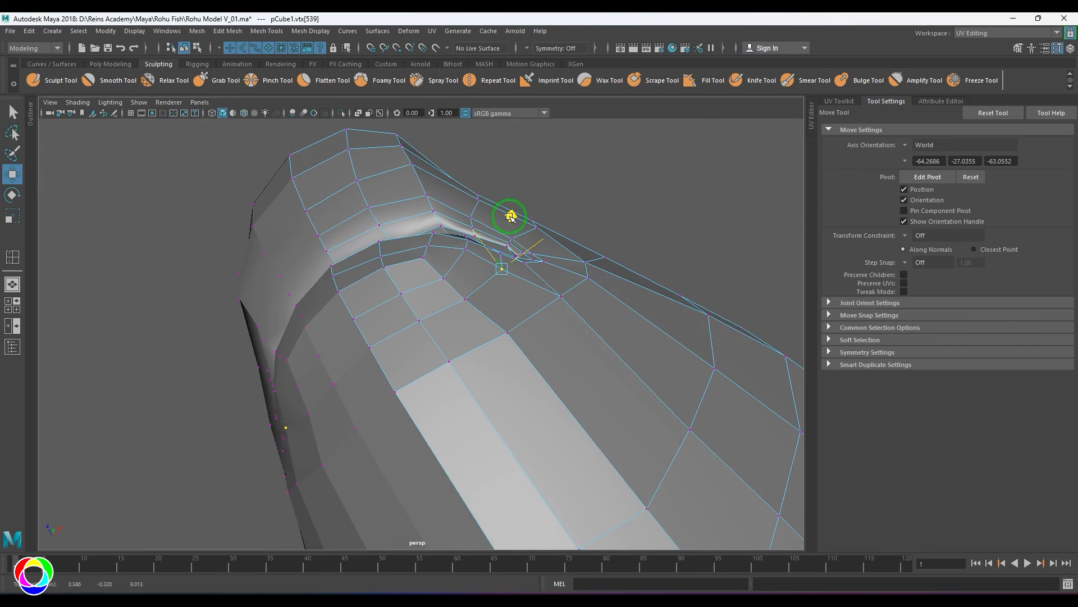
pyautogui.click(466, 303)
pyautogui.moveTo(474, 246); pyautogui.dragTo(465, 215)
pyautogui.click(443, 278)
pyautogui.click(479, 291)
pyautogui.keyDown('alt'); pyautogui.moveTo(517, 281); pyautogui.dragTo(416, 158); pyautogui.keyUp('alt')
# Move the upper lip's side vertices into a rounder, more even curve as seen from below
pyautogui.click(439, 253)
pyautogui.press('Down')
pyautogui.press('Up')
pyautogui.press('Up')
pyautogui.click(500, 209)
pyautogui.moveTo(499, 208); pyautogui.dragTo(499, 205)
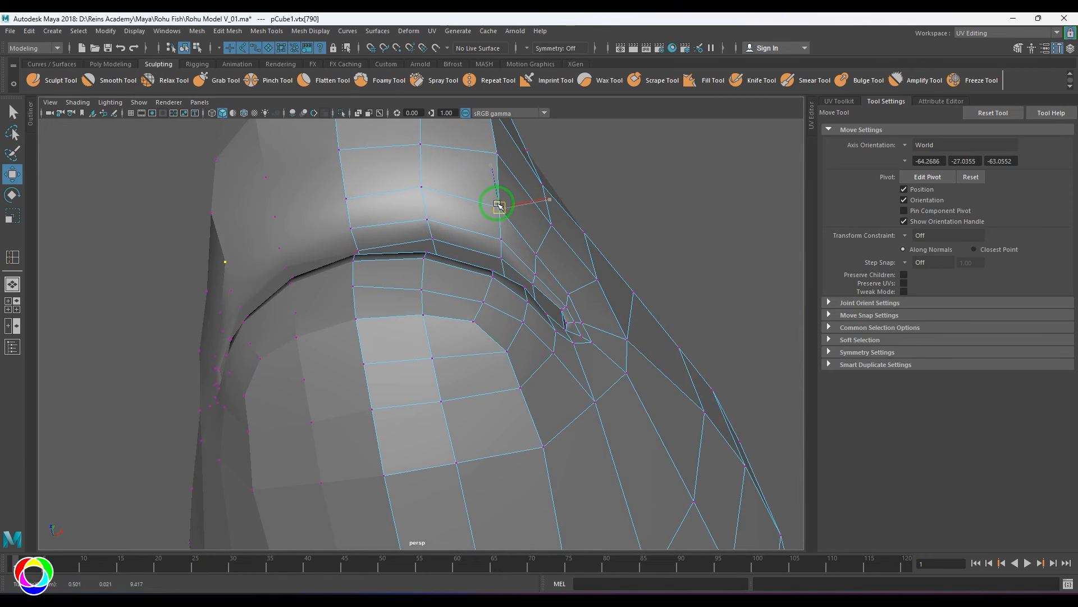
pyautogui.click(536, 254)
pyautogui.moveTo(536, 254); pyautogui.dragTo(546, 248)
# Even out the tightly spaced vertices at the mouth corner between the upper and lower lips
pyautogui.click(535, 274)
pyautogui.moveTo(536, 274); pyautogui.dragTo(572, 307)
pyautogui.click(567, 306)
pyautogui.click(568, 294)
pyautogui.click(582, 322)
pyautogui.click(575, 322)
pyautogui.click(595, 323)
pyautogui.click(566, 307)
pyautogui.click(564, 308)
pyautogui.moveTo(551, 335); pyautogui.dragTo(564, 305, button='right')
# Examine the mouth and the whole fish with smooth preview in the perspective view
pyautogui.keyDown('alt'); pyautogui.moveTo(564, 305); pyautogui.dragTo(414, 381); pyautogui.keyUp('alt')
pyautogui.press('3')
pyautogui.click(436, 458)
pyautogui.scroll(-5, 480, 405)
pyautogui.press('space')
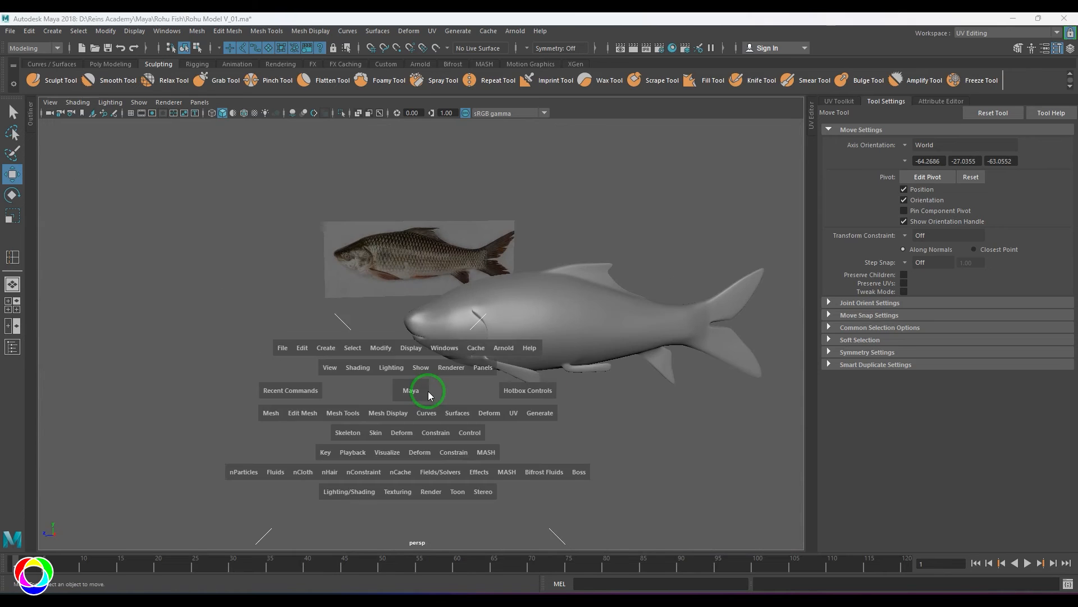
# Show the fish's unsmoothed head in wireframe over the reference image in the side view
pyautogui.press('space')
pyautogui.scroll(7, 463, 373)
pyautogui.press('4')
pyautogui.click(488, 314)
pyautogui.scroll(3, 479, 310)
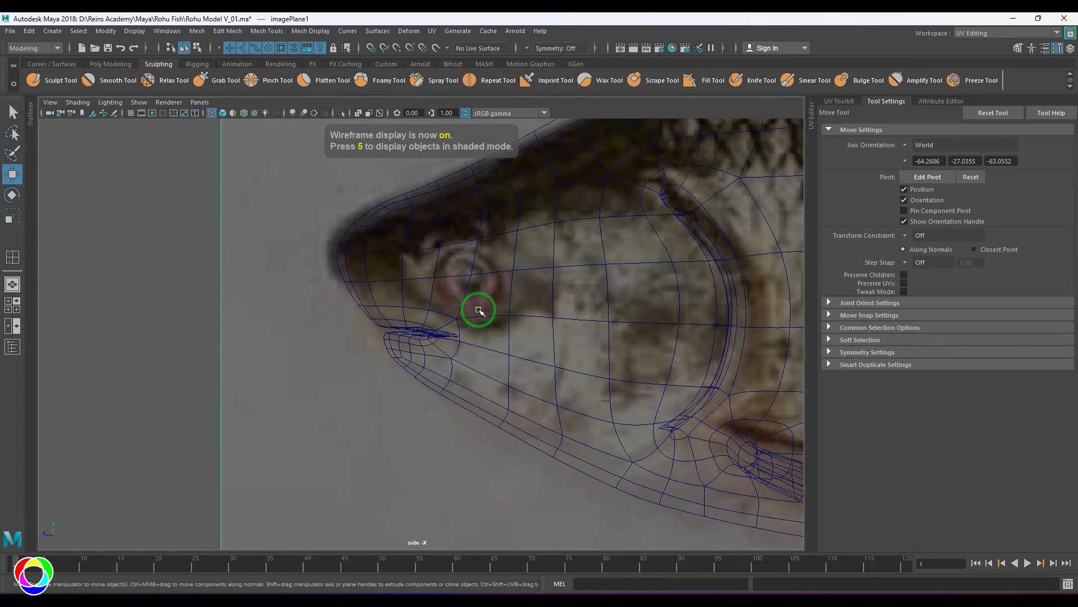
pyautogui.click(475, 273)
pyautogui.scroll(2, 481, 272)
pyautogui.press('1')
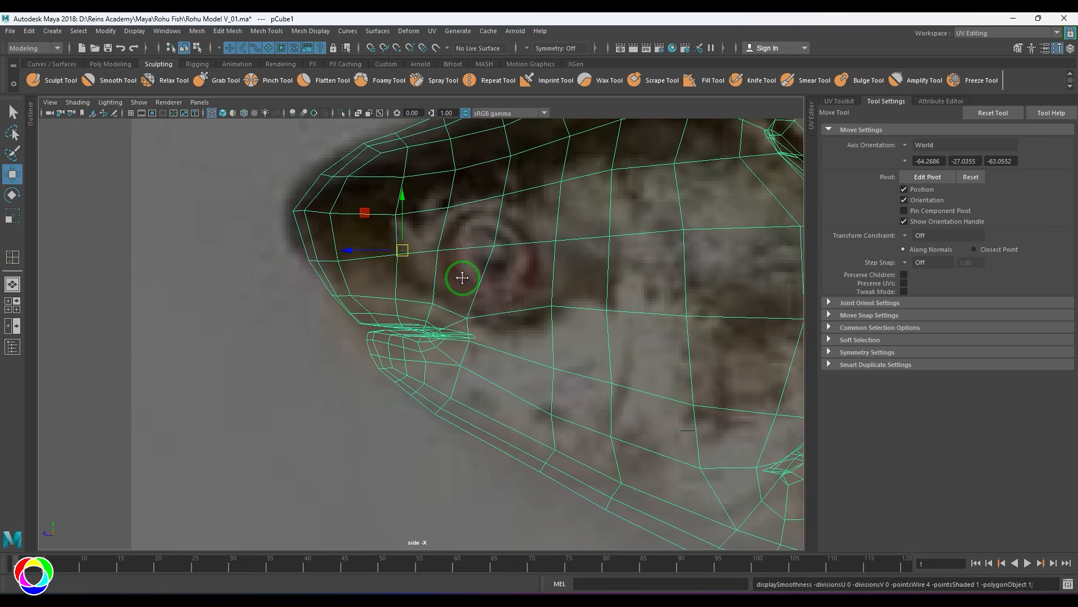
pyautogui.keyDown('alt'); pyautogui.moveTo(462, 278); pyautogui.dragTo(445, 341, button='middle'); pyautogui.keyUp('alt')
# Slide the upper part of the edge loop in front of the eye slightly toward the snout
pyautogui.moveTo(396, 287); pyautogui.dragTo(397, 255, button='right')
pyautogui.doubleClick(387, 255)
pyautogui.keyDown('ctrl'); pyautogui.moveTo(324, 314); pyautogui.dragTo(580, 478); pyautogui.keyUp('ctrl')
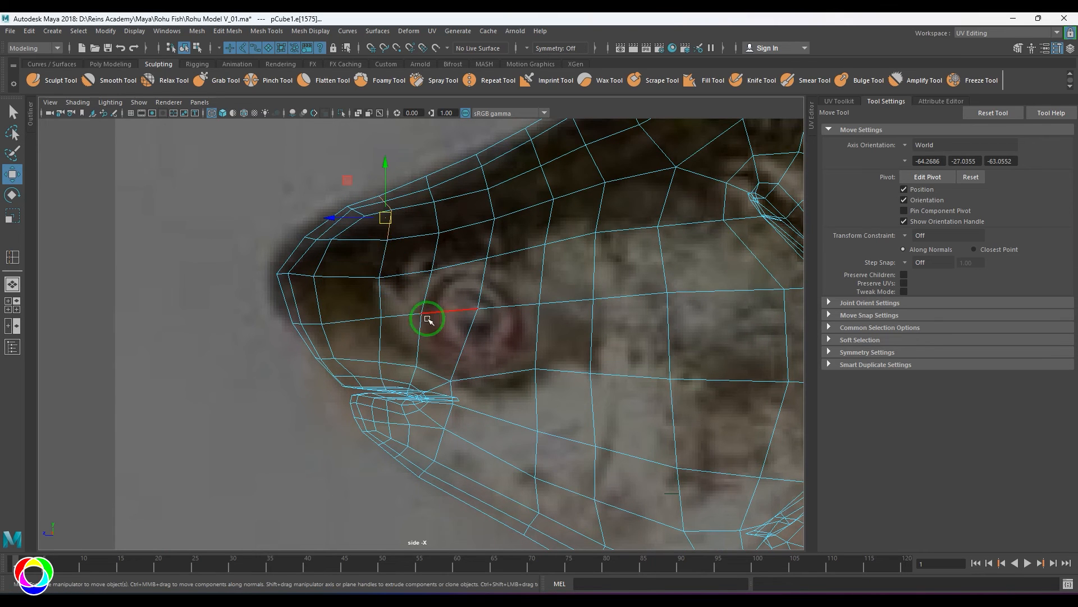
pyautogui.keyDown('shift'); pyautogui.moveTo(432, 240); pyautogui.dragTo(426, 328, button='right'); pyautogui.keyUp('shift')
pyautogui.moveTo(420, 279); pyautogui.dragTo(413, 278, button='middle')
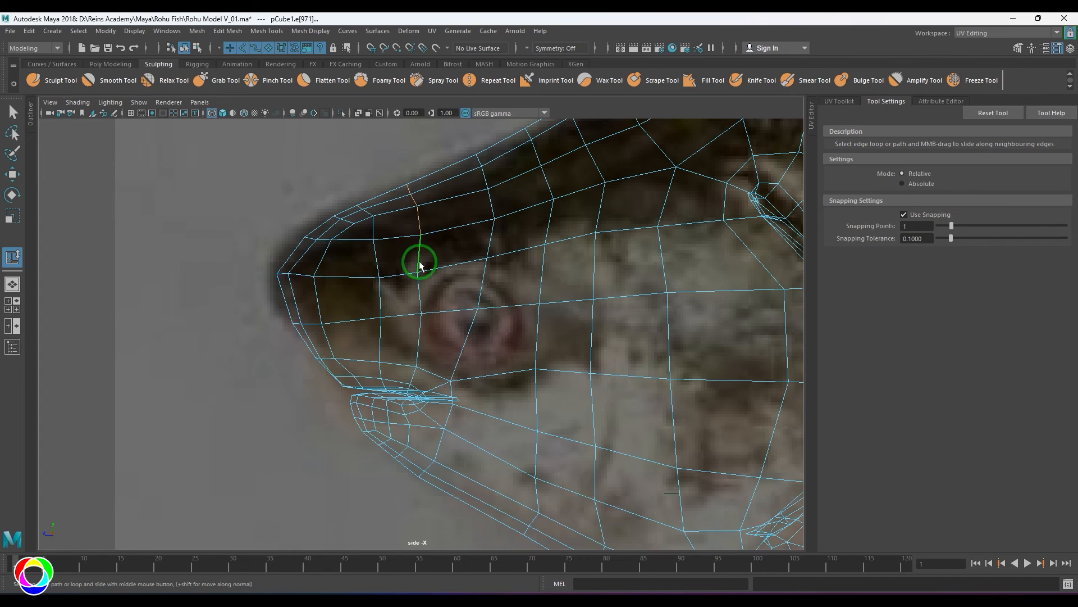
# Adjust the edge loop running through the eye by moving its middle vertex to the reference eye's centre
pyautogui.click(481, 268)
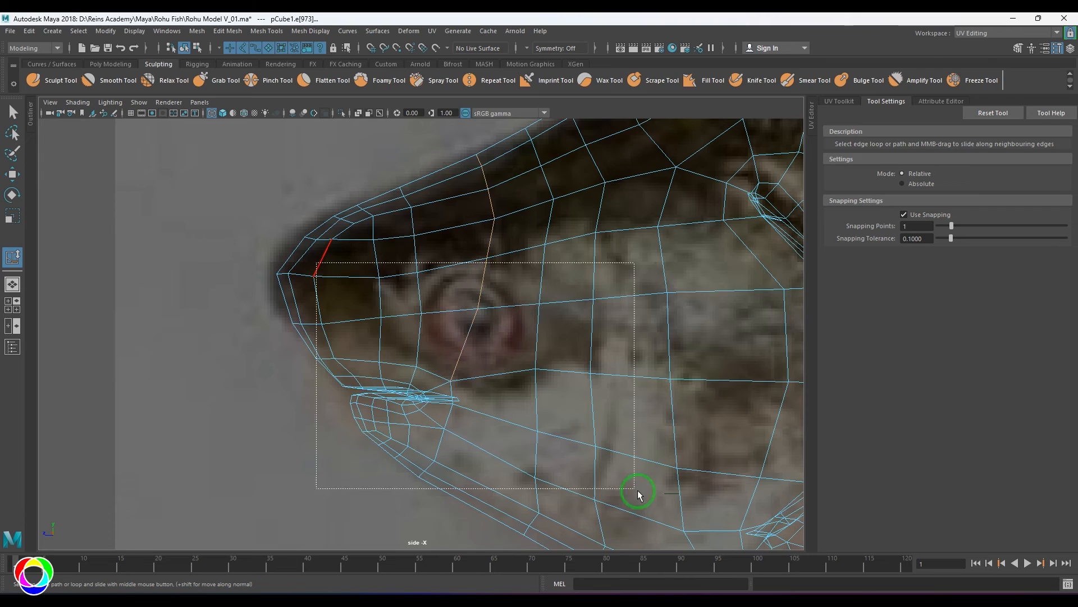
pyautogui.press('F9')
pyautogui.press('w')
pyautogui.click(480, 311)
pyautogui.moveTo(479, 311); pyautogui.dragTo(474, 314)
pyautogui.keyDown('alt'); pyautogui.moveTo(504, 330); pyautogui.dragTo(493, 352, button='middle'); pyautogui.keyUp('alt')
# Slide the edge loop just behind the eye with Slide Edge to even the spacing on the upper head
pyautogui.moveTo(529, 325); pyautogui.dragTo(520, 288, button='right')
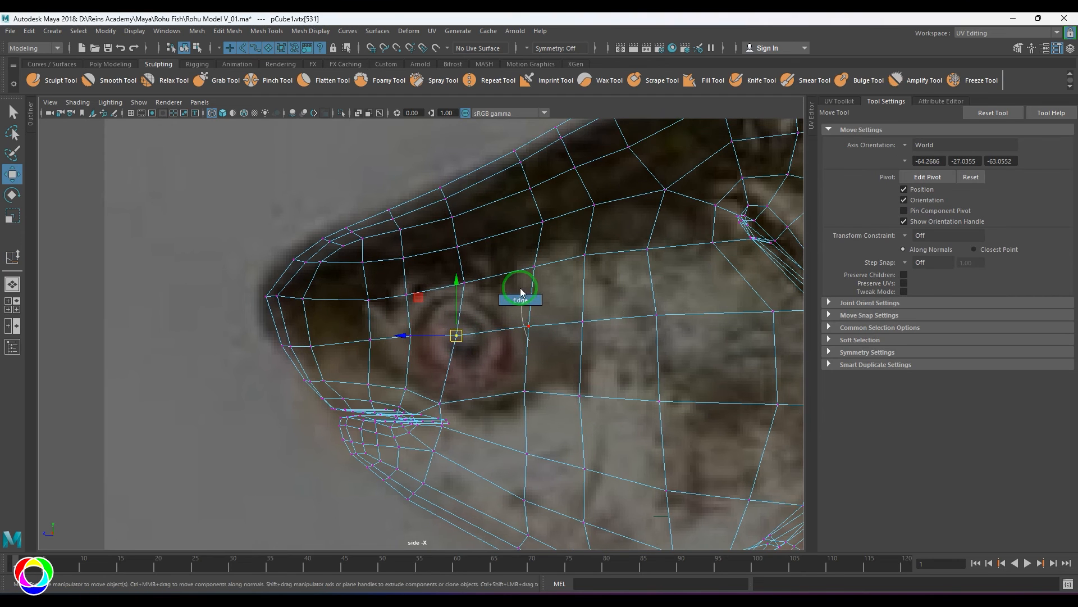
pyautogui.scroll(-9, 526, 320)
pyautogui.keyDown('ctrl'); pyautogui.moveTo(353, 312); pyautogui.dragTo(580, 405); pyautogui.keyUp('ctrl')
pyautogui.scroll(7, 472, 354)
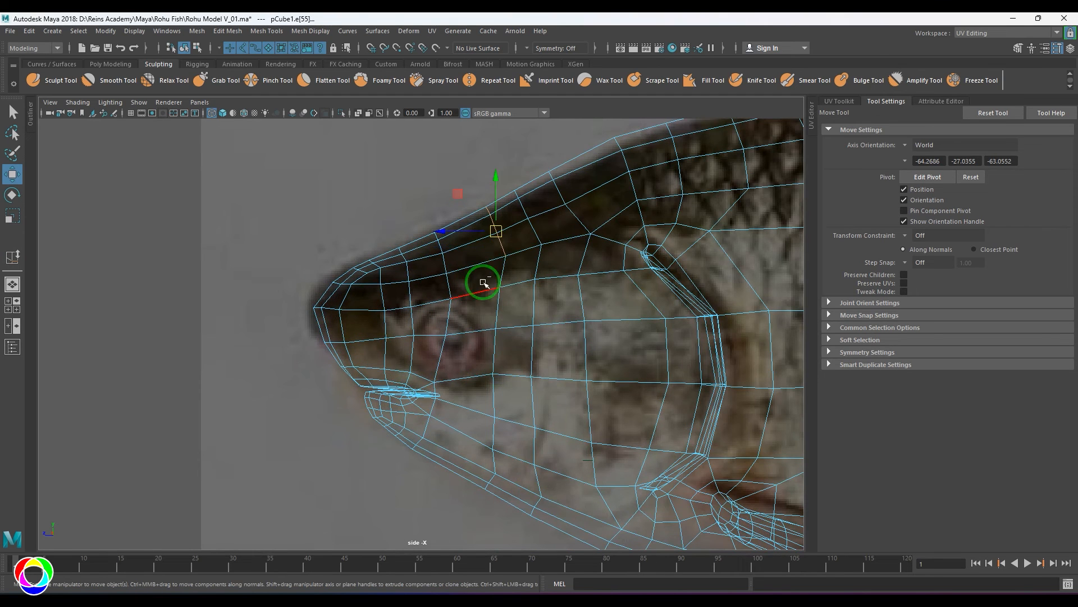
pyautogui.keyDown('shift'); pyautogui.moveTo(519, 251); pyautogui.dragTo(505, 339, button='right'); pyautogui.keyUp('shift')
pyautogui.scroll(4, 508, 279)
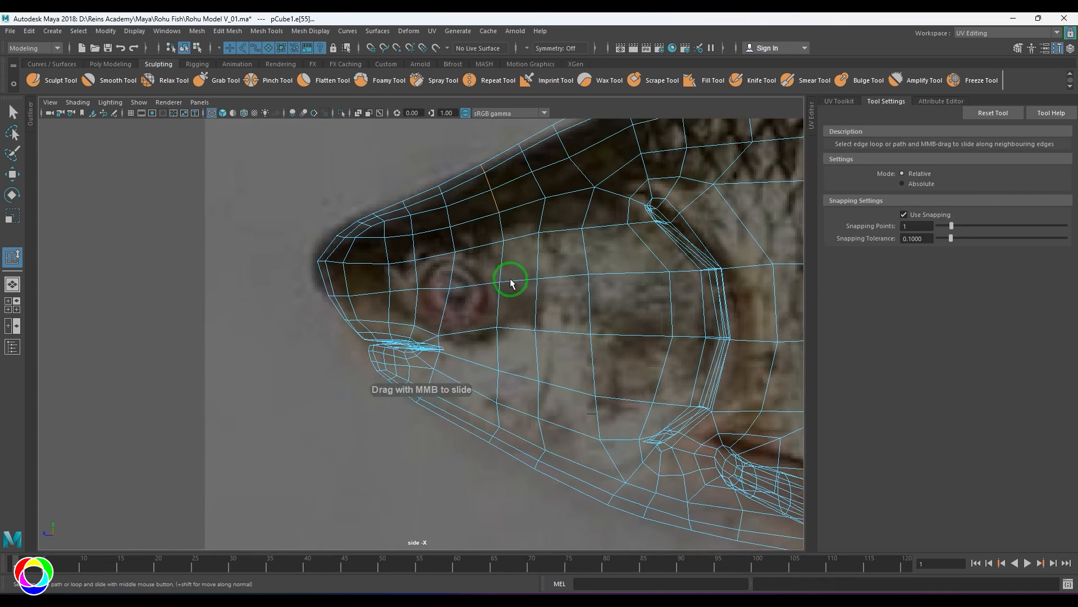
pyautogui.keyDown('alt'); pyautogui.moveTo(453, 331); pyautogui.dragTo(396, 356, button='middle'); pyautogui.keyUp('alt')
pyautogui.hotkey('ctrl', 'z')
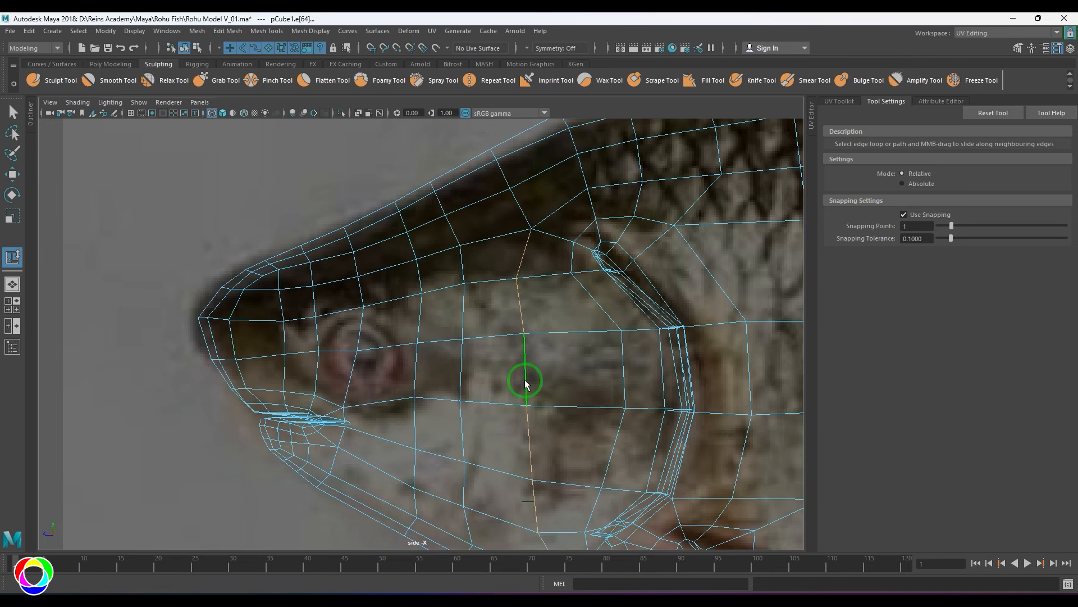
# Slide the cheek edge loops between the eye and the gill cover forward for more even spacing
pyautogui.keyDown('alt'); pyautogui.moveTo(525, 381); pyautogui.dragTo(512, 314, button='middle'); pyautogui.keyUp('alt')
pyautogui.keyDown('ctrl'); pyautogui.moveTo(500, 256); pyautogui.dragTo(509, 172); pyautogui.keyUp('ctrl')
pyautogui.moveTo(480, 300)
pyautogui.mouseDown(button='middle')
pyautogui.moveTo(499, 299)
pyautogui.moveTo(480, 306)
pyautogui.mouseUp(button='middle')
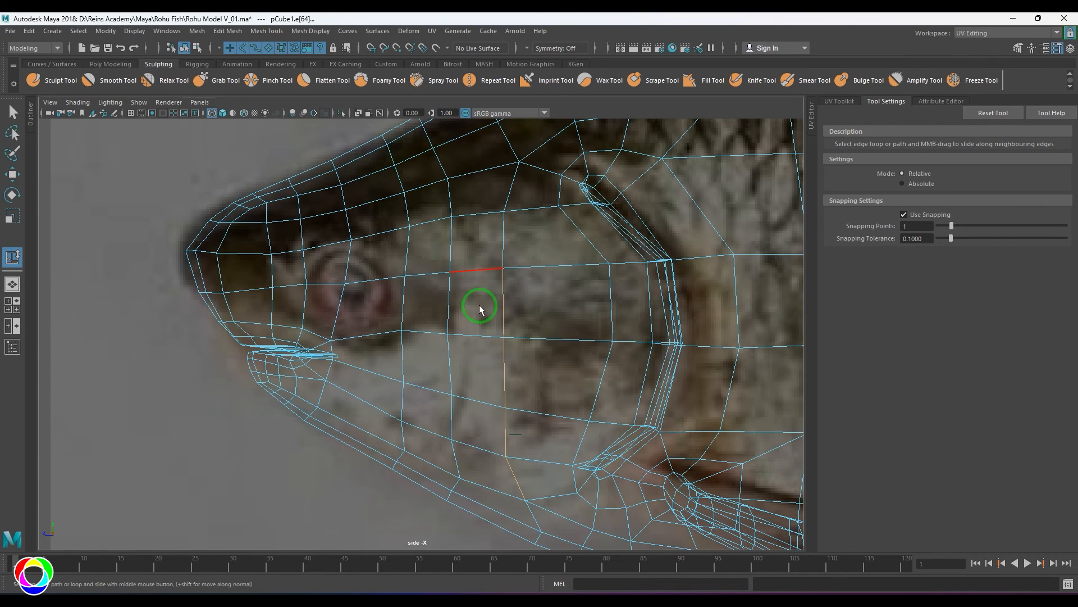
pyautogui.keyDown('alt'); pyautogui.moveTo(483, 347); pyautogui.dragTo(501, 344, button='middle'); pyautogui.keyUp('alt')
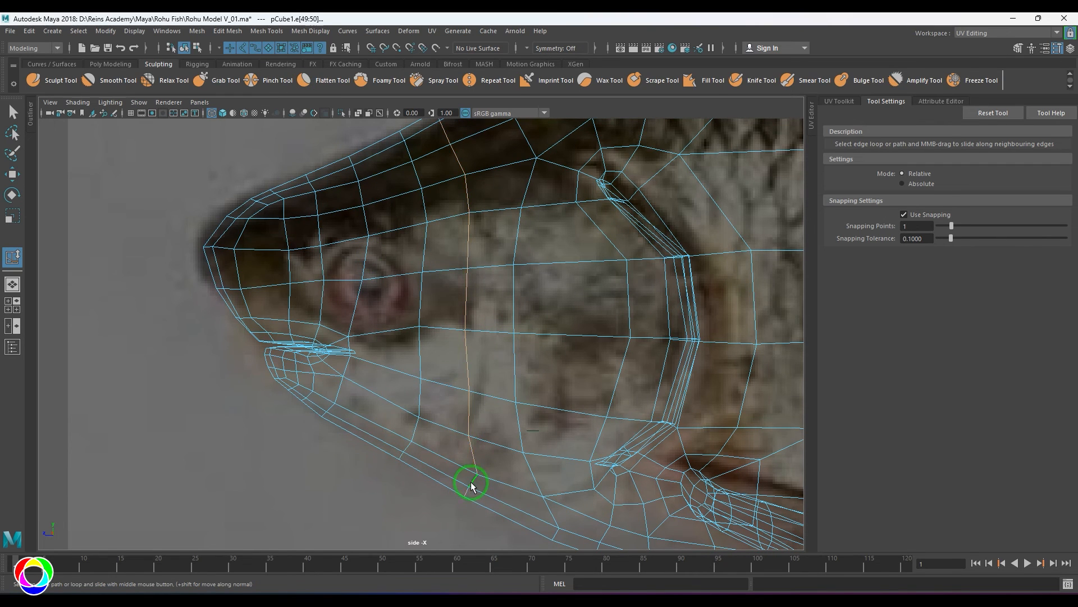
pyautogui.keyDown('ctrl'); pyautogui.moveTo(547, 437); pyautogui.dragTo(367, 119); pyautogui.keyUp('ctrl')
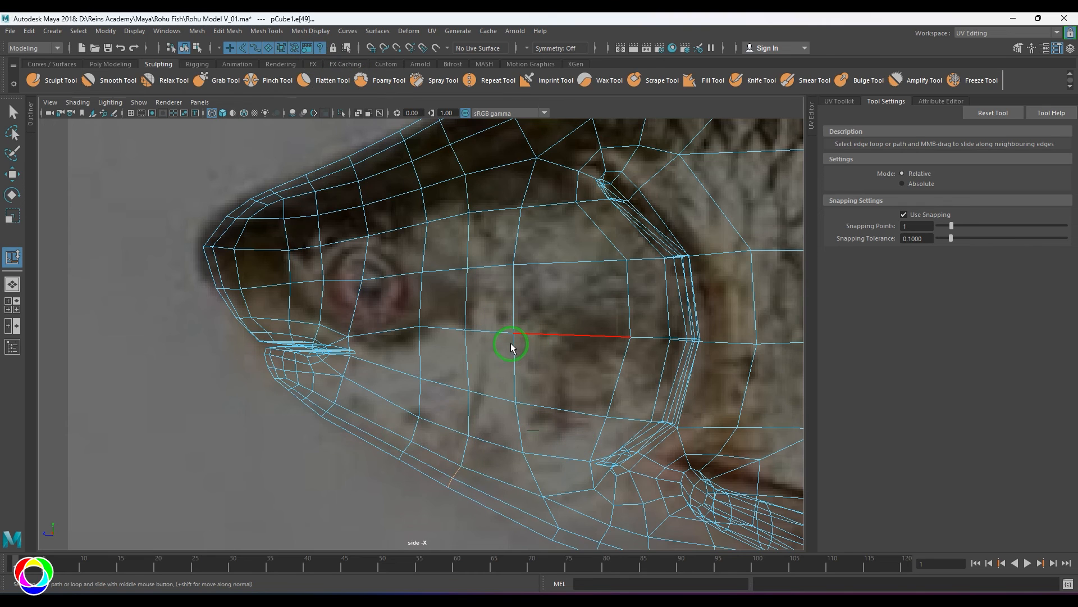
# Move the vertices along the throat's lower outline to even out the rows below the gill cover
pyautogui.keyDown('alt'); pyautogui.moveTo(512, 347); pyautogui.dragTo(527, 284, button='middle'); pyautogui.keyUp('alt')
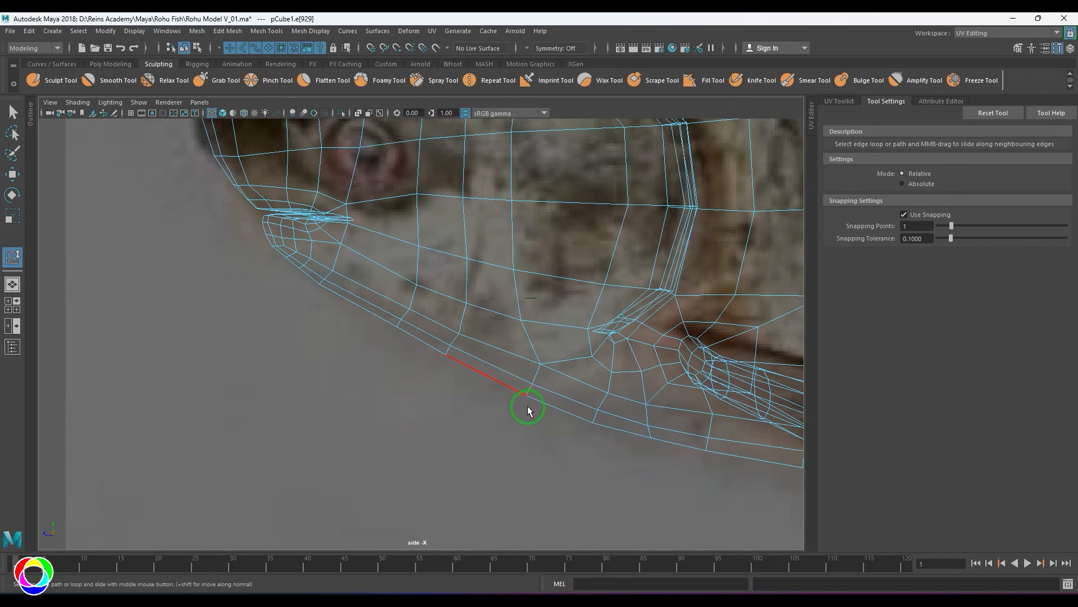
pyautogui.click(644, 425)
pyautogui.press('w')
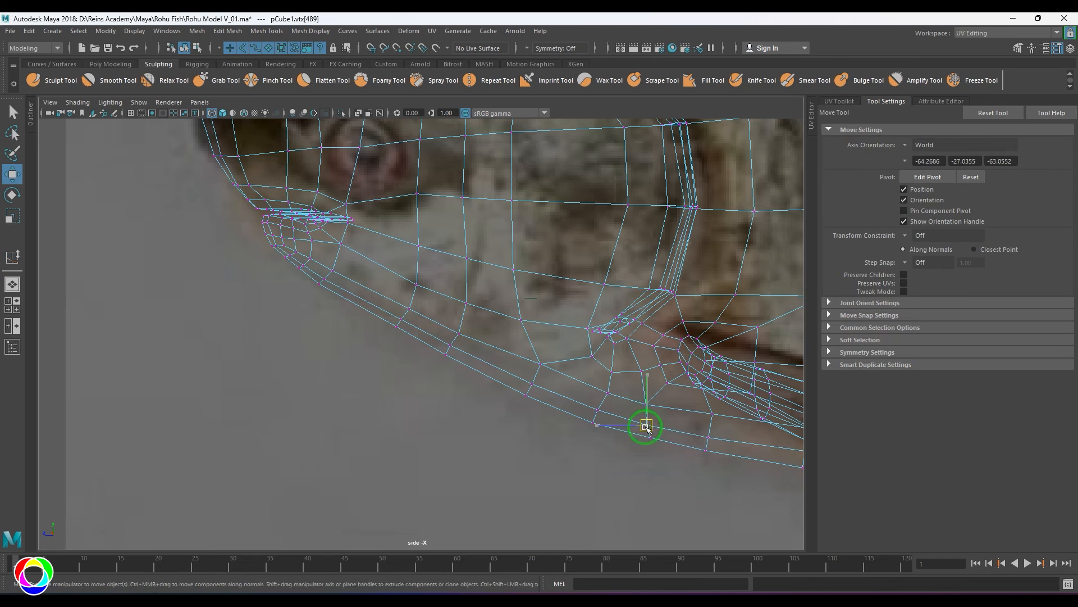
pyautogui.keyDown('alt'); pyautogui.moveTo(633, 392); pyautogui.dragTo(546, 398, button='middle'); pyautogui.keyUp('alt')
pyautogui.scroll(-5, 542, 396)
pyautogui.keyDown('alt'); pyautogui.moveTo(496, 346); pyautogui.dragTo(561, 424, button='middle'); pyautogui.keyUp('alt')
pyautogui.scroll(3, 429, 352)
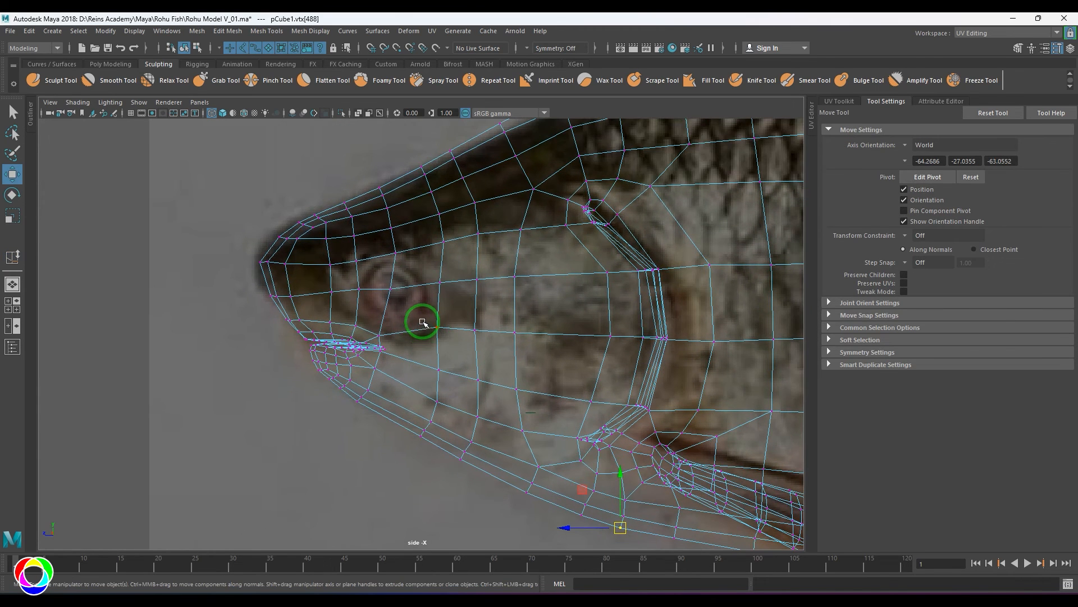
# Insert an edge loop around the head just behind the eye's centre and compare its placement with the reference eye
pyautogui.press('5')
pyautogui.keyDown('ctrl'); pyautogui.moveTo(450, 250); pyautogui.dragTo(414, 302, button='right'); pyautogui.keyUp('ctrl')
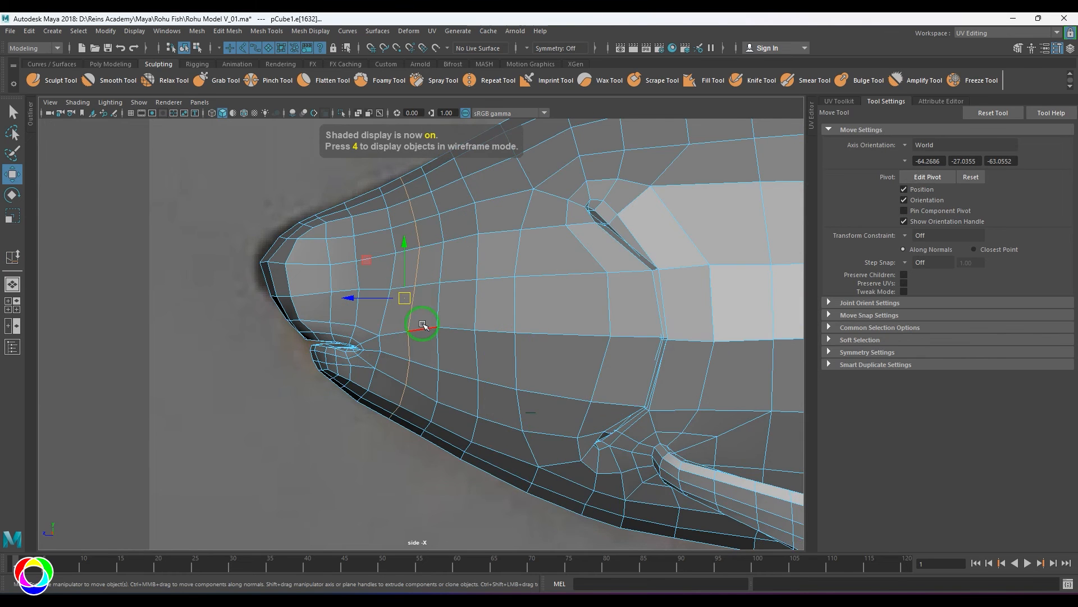
pyautogui.keyDown('alt'); pyautogui.moveTo(424, 325); pyautogui.dragTo(455, 344, button='middle'); pyautogui.keyUp('alt')
pyautogui.scroll(2, 454, 341)
pyautogui.moveTo(451, 337)
pyautogui.mouseDown(button='right')
pyautogui.moveTo(392, 337)
pyautogui.moveTo(532, 330)
pyautogui.mouseUp(button='right')
pyautogui.press('4')
pyautogui.click(420, 298)
pyautogui.press('6')
pyautogui.keyDown('alt'); pyautogui.moveTo(450, 324); pyautogui.dragTo(458, 340, button='middle'); pyautogui.keyUp('alt')
pyautogui.scroll(2, 458, 340)
pyautogui.hotkey('ctrl', 'z')
# Cut diagonal edges with Multi-Cut from the surrounding corner vertices into the vertex at the eye's centre
pyautogui.moveTo(458, 339); pyautogui.dragTo(428, 271, button='right')
pyautogui.scroll(2, 474, 309)
pyautogui.click(435, 311)
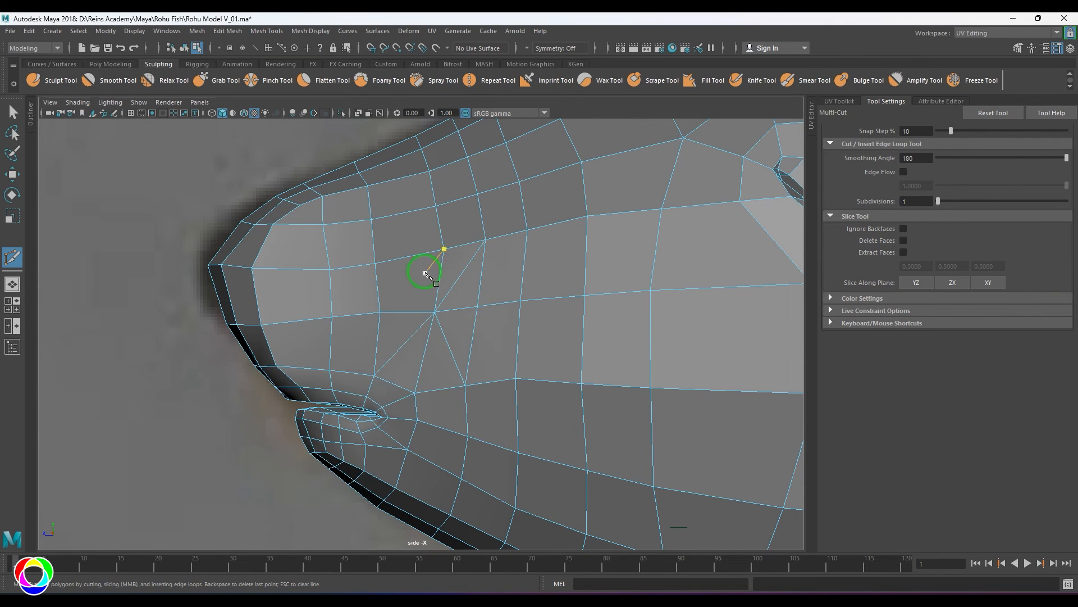
pyautogui.press('w')
# Chamfer the vertex at the eye's centre with a width of 0.25
pyautogui.moveTo(449, 331); pyautogui.dragTo(410, 332, button='right')
pyautogui.click(435, 312)
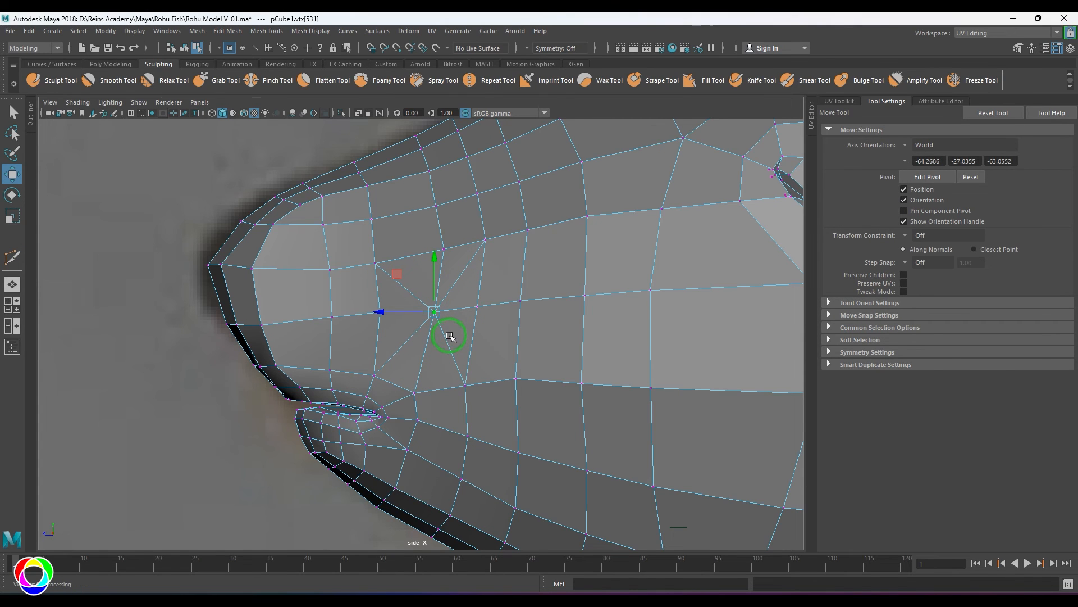
pyautogui.press('g')
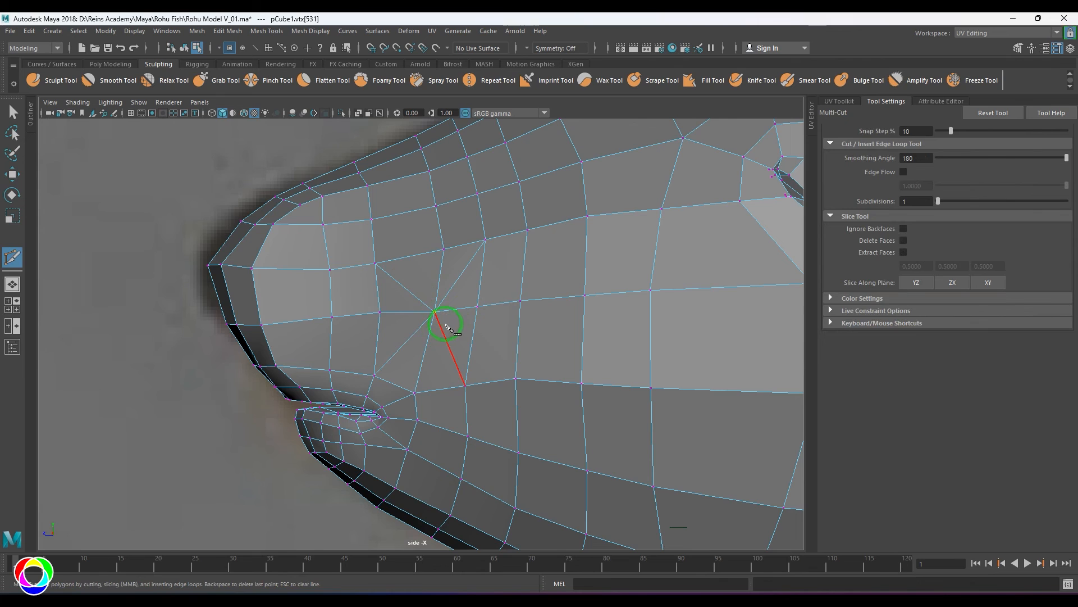
pyautogui.press('w')
pyautogui.rightClick(473, 312)
pyautogui.keyDown('shift'); pyautogui.moveTo(397, 344); pyautogui.dragTo(520, 316, button='right'); pyautogui.keyUp('shift')
pyautogui.scroll(3, 469, 312)
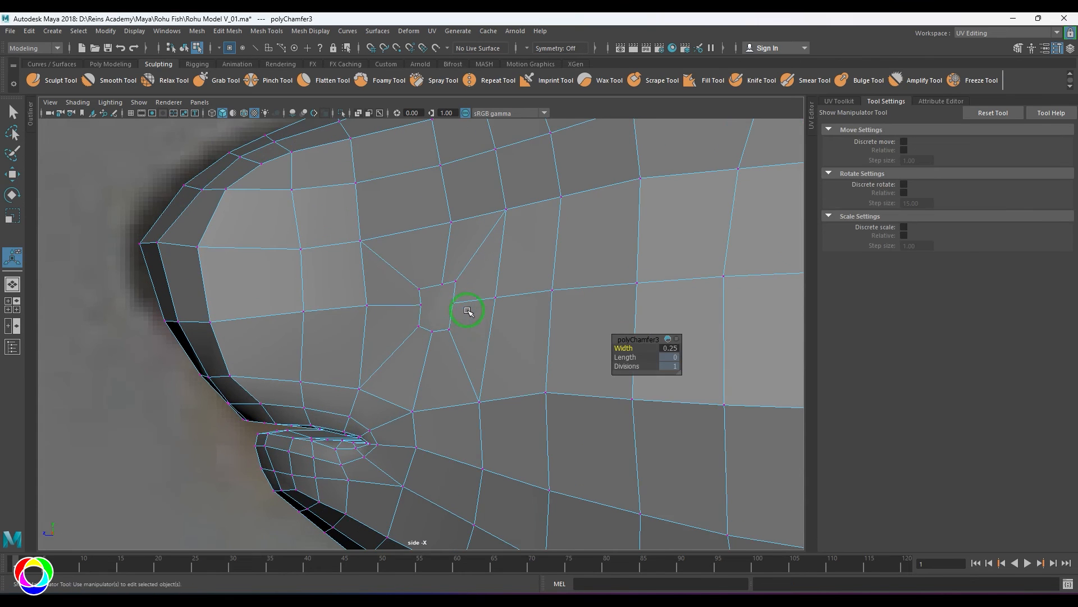
# Circularize the chamfered eye face into a regular round shape and reselect it
pyautogui.press('q')
pyautogui.click(228, 31)
pyautogui.click(272, 95)
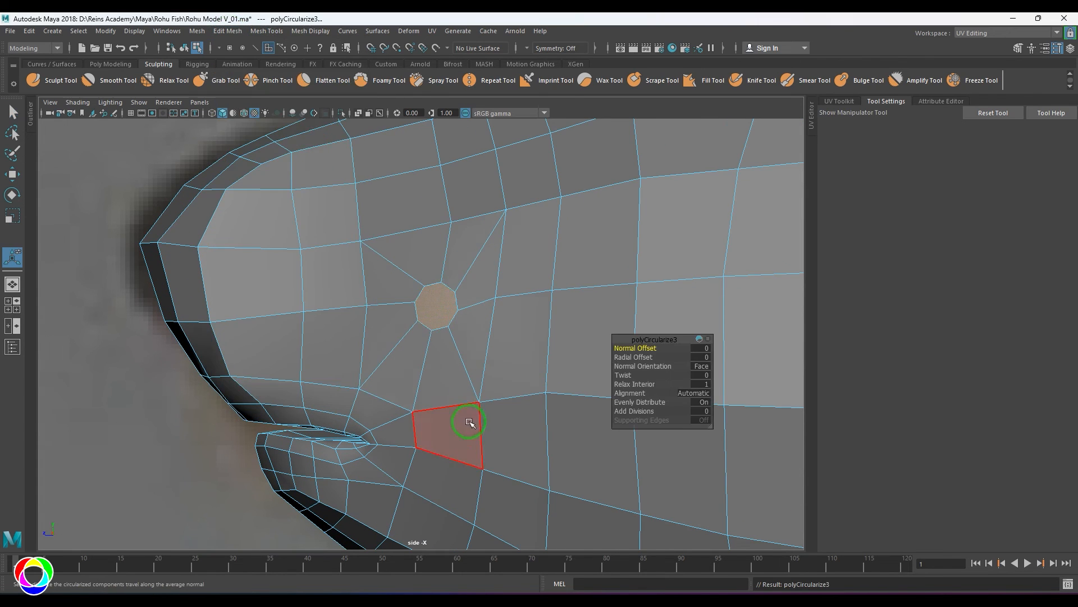
pyautogui.click(439, 308)
pyautogui.press('e')
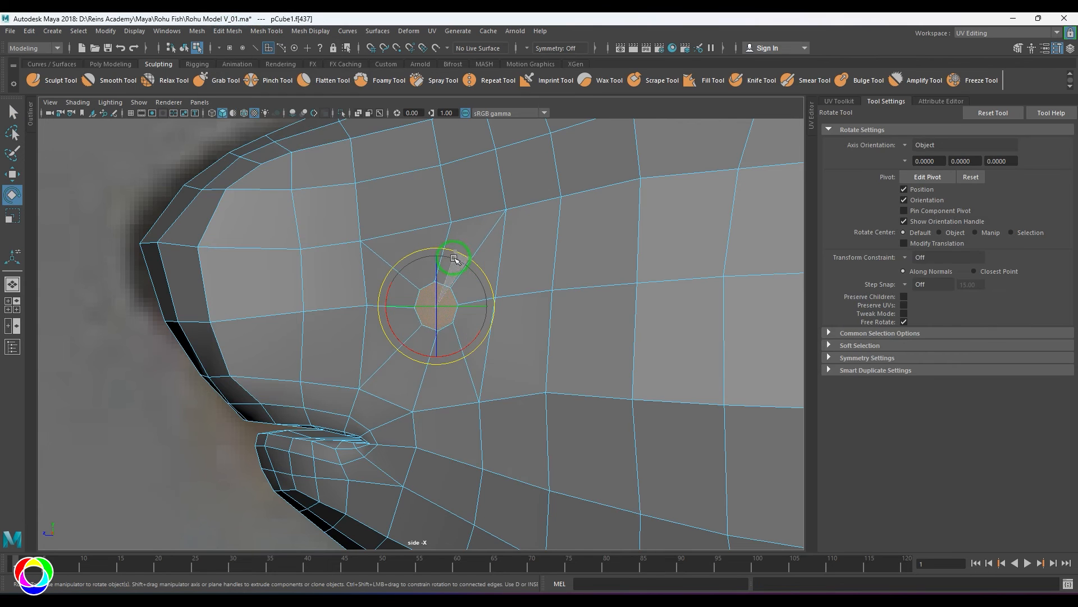
# Examine the rounded eye face on the fish's head from several angles in the perspective view
pyautogui.press('space')
pyautogui.press('space')
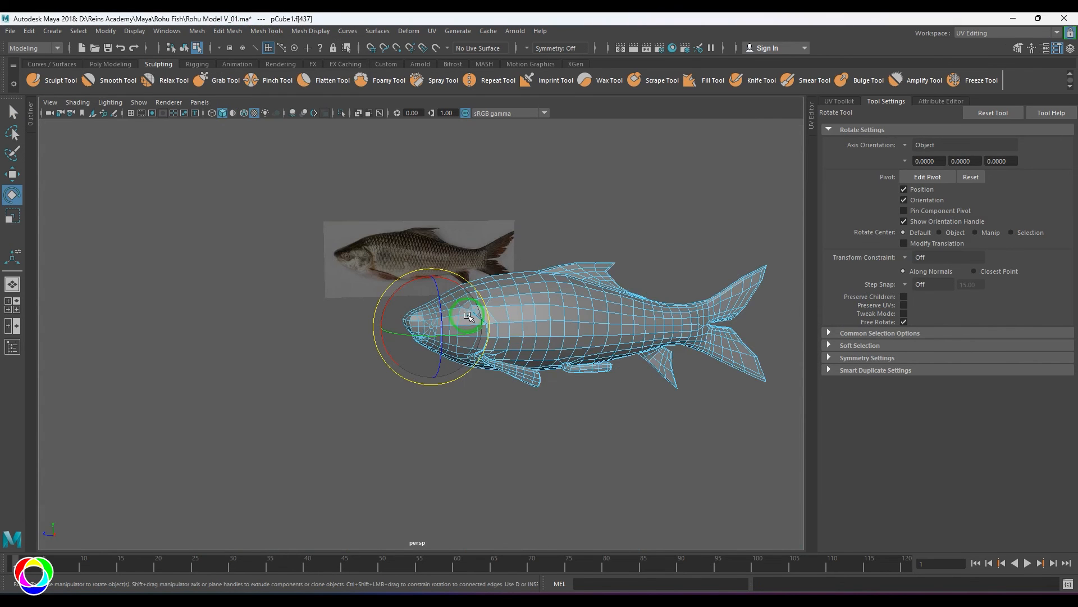
pyautogui.press('f')
pyautogui.scroll(-5, 486, 354)
pyautogui.moveTo(487, 354)
pyautogui.keyDown('alt'); pyautogui.mouseDown()
pyautogui.moveTo(457, 279)
pyautogui.moveTo(515, 364)
pyautogui.moveTo(442, 363)
pyautogui.moveTo(474, 365)
pyautogui.mouseUp(); pyautogui.keyUp('alt')
pyautogui.press('w')
pyautogui.moveTo(405, 372); pyautogui.dragTo(488, 321, button='right')
pyautogui.scroll(-3, 486, 322)
pyautogui.keyDown('alt'); pyautogui.moveTo(418, 336); pyautogui.dragTo(426, 409); pyautogui.keyUp('alt')
pyautogui.scroll(3, 438, 361)
pyautogui.click(425, 331)
pyautogui.press('r')
pyautogui.press('e')
pyautogui.moveTo(425, 409); pyautogui.dragTo(542, 320, button='right')
pyautogui.scroll(-4, 450, 393)
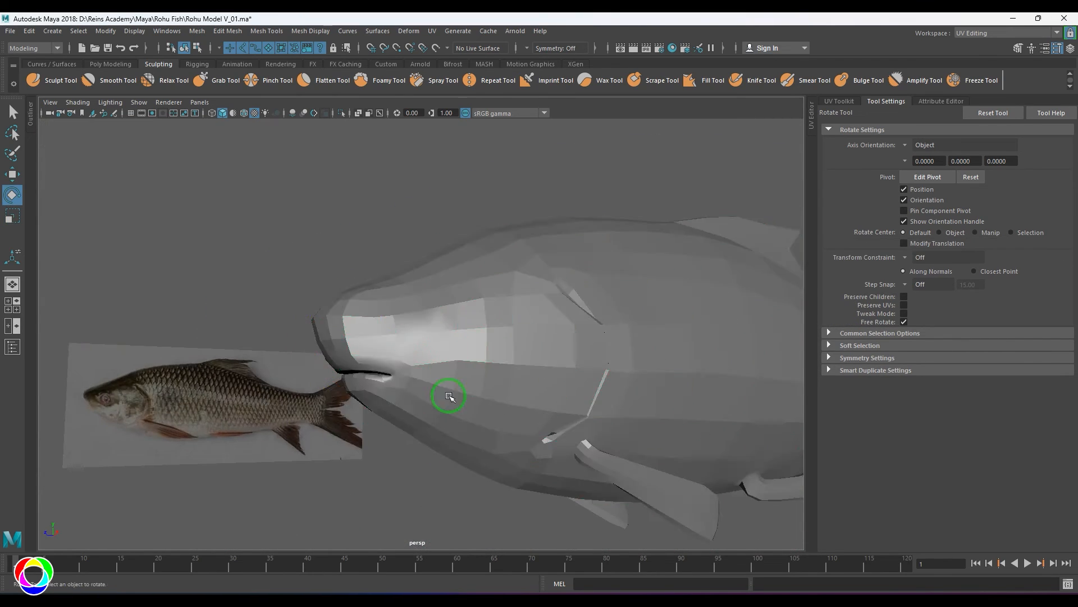
# Create a polygon sphere for the fish's eyeball
pyautogui.keyDown('alt'); pyautogui.moveTo(450, 398); pyautogui.dragTo(450, 420); pyautogui.keyUp('alt')
pyautogui.scroll(2, 452, 413)
pyautogui.keyDown('shift'); pyautogui.moveTo(475, 278); pyautogui.dragTo(601, 323, button='right'); pyautogui.keyUp('shift')
pyautogui.click(472, 437)
pyautogui.keyDown('alt'); pyautogui.moveTo(472, 437); pyautogui.dragTo(433, 427); pyautogui.keyUp('alt')
pyautogui.click(94, 66)
pyautogui.click(34, 80)
pyautogui.scroll(-3, 505, 309)
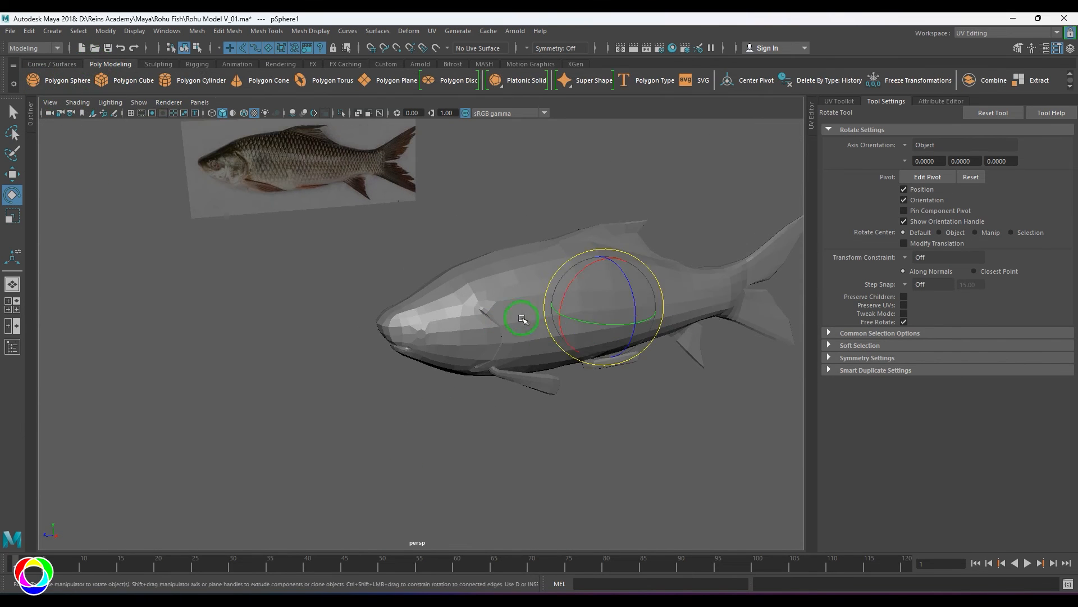
# Move the new sphere forward from the fish's body to its head
pyautogui.press('w')
pyautogui.moveTo(548, 320); pyautogui.dragTo(442, 355)
pyautogui.press('space')
pyautogui.press('space')
pyautogui.press('e')
# Scale the sphere down and place it against one side of the head at the eye area in the top view
pyautogui.press('space')
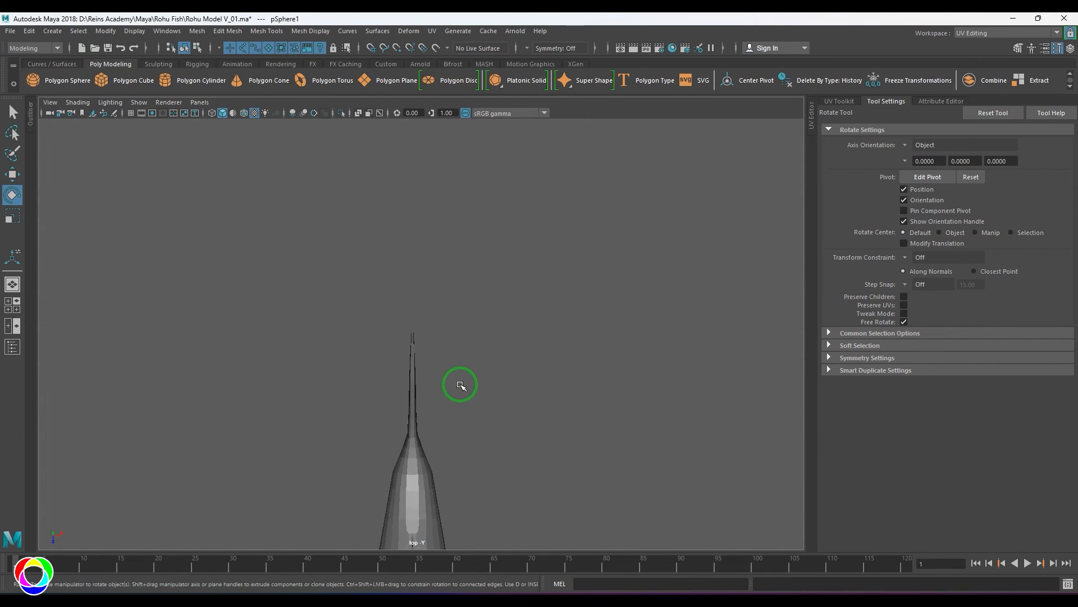
pyautogui.press('f')
pyautogui.scroll(-7, 460, 386)
pyautogui.scroll(2, 461, 380)
pyautogui.press('w')
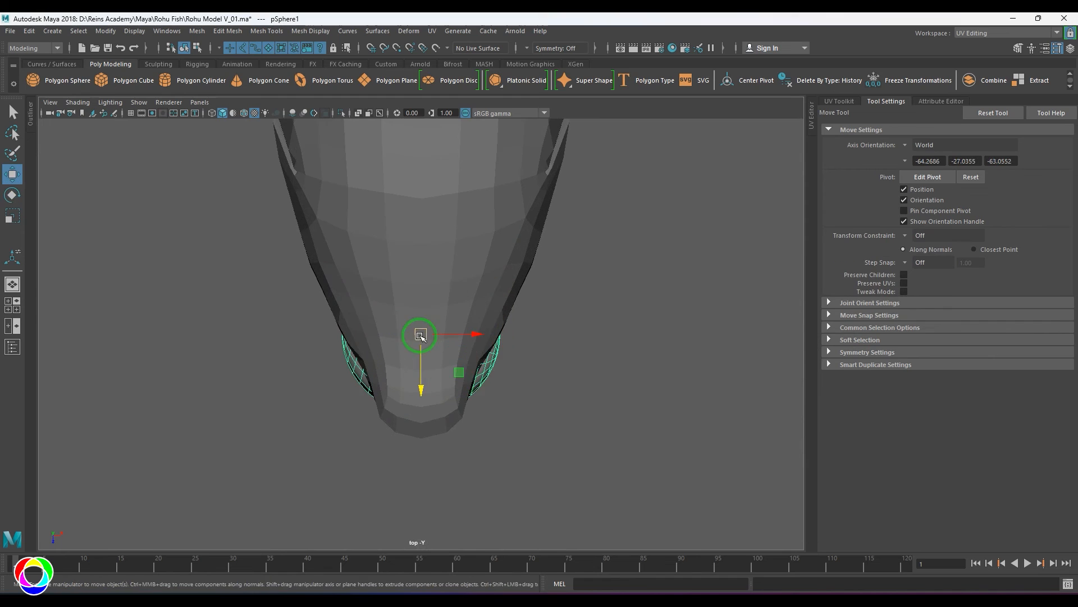
pyautogui.moveTo(421, 337); pyautogui.dragTo(440, 385)
pyautogui.press('r')
pyautogui.press('w')
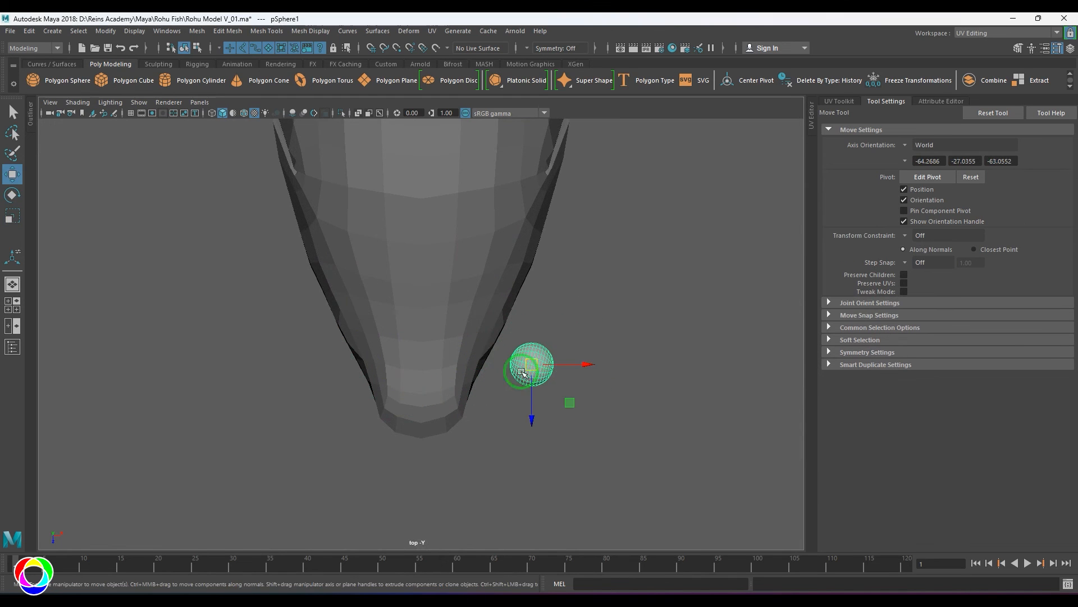
pyautogui.moveTo(531, 365); pyautogui.dragTo(493, 344)
# Raise the sphere onto the reference eye in the side view and scale it to match the eye's size
pyautogui.press('space')
pyautogui.scroll(6, 445, 356)
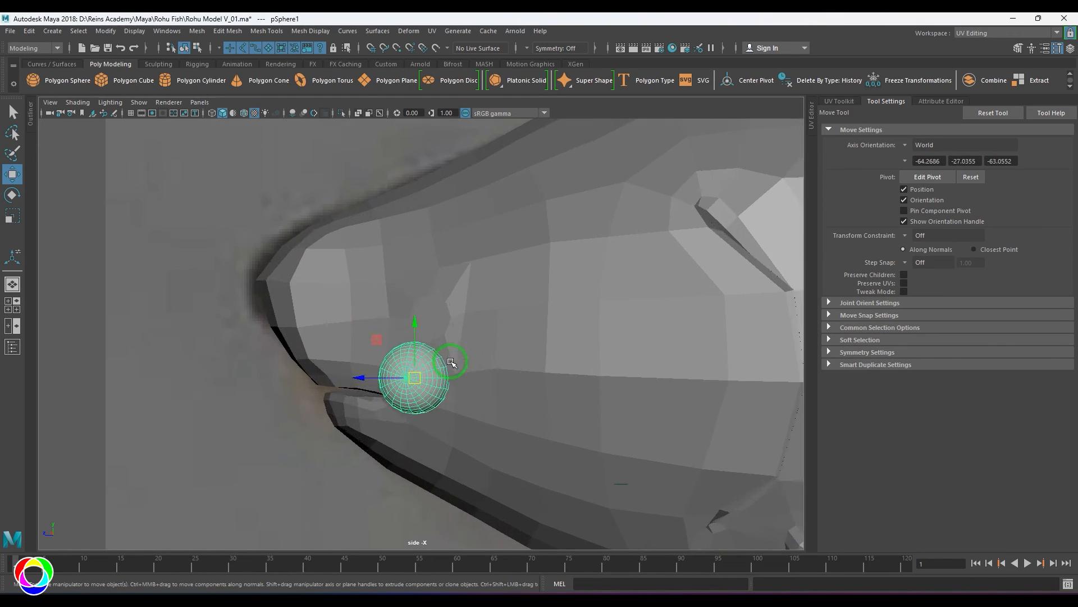
pyautogui.press('4')
pyautogui.moveTo(427, 380)
pyautogui.mouseDown()
pyautogui.moveTo(439, 324)
pyautogui.moveTo(458, 336)
pyautogui.moveTo(433, 347)
pyautogui.mouseUp()
pyautogui.press('r')
pyautogui.press('5')
# Rotate the sphere to follow the head's slanted side and sink it in along its own axis, leaving a shallow cap
pyautogui.press('space')
pyautogui.scroll(4, 433, 346)
pyautogui.press('w')
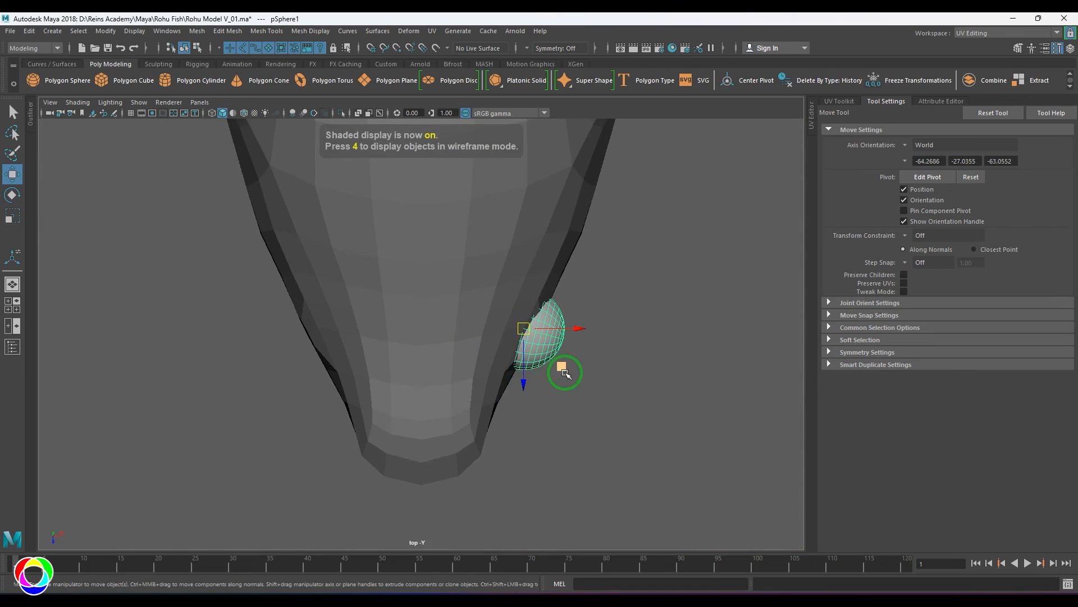
pyautogui.moveTo(585, 372); pyautogui.dragTo(482, 325)
pyautogui.moveTo(566, 340); pyautogui.dragTo(546, 336)
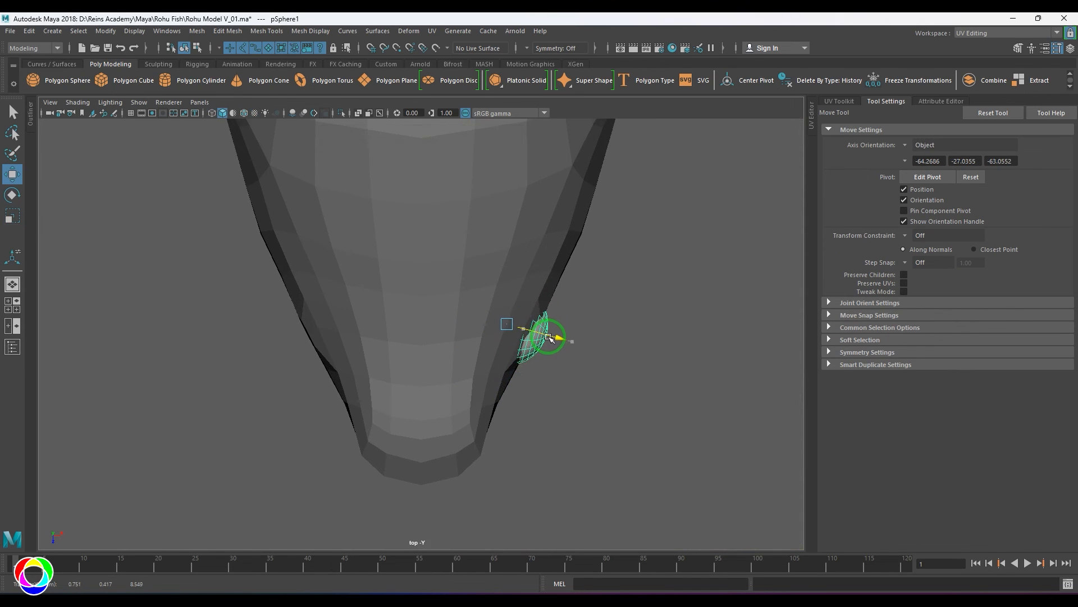
pyautogui.press('e')
pyautogui.press('w')
pyautogui.scroll(1, 575, 368)
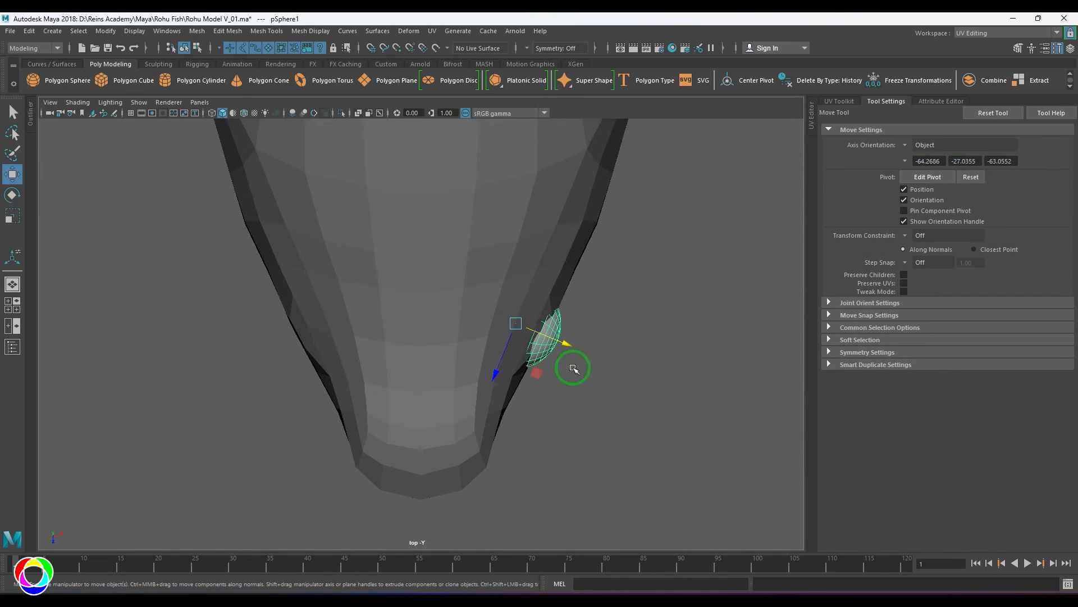
# Compare the eyeball's placement with the reference eye in wireframe in the side view
pyautogui.press('space')
pyautogui.moveTo(575, 369); pyautogui.dragTo(478, 357)
pyautogui.scroll(4, 554, 354)
pyautogui.scroll(3, 458, 376)
pyautogui.press('space')
pyautogui.press('4')
pyautogui.press('5')
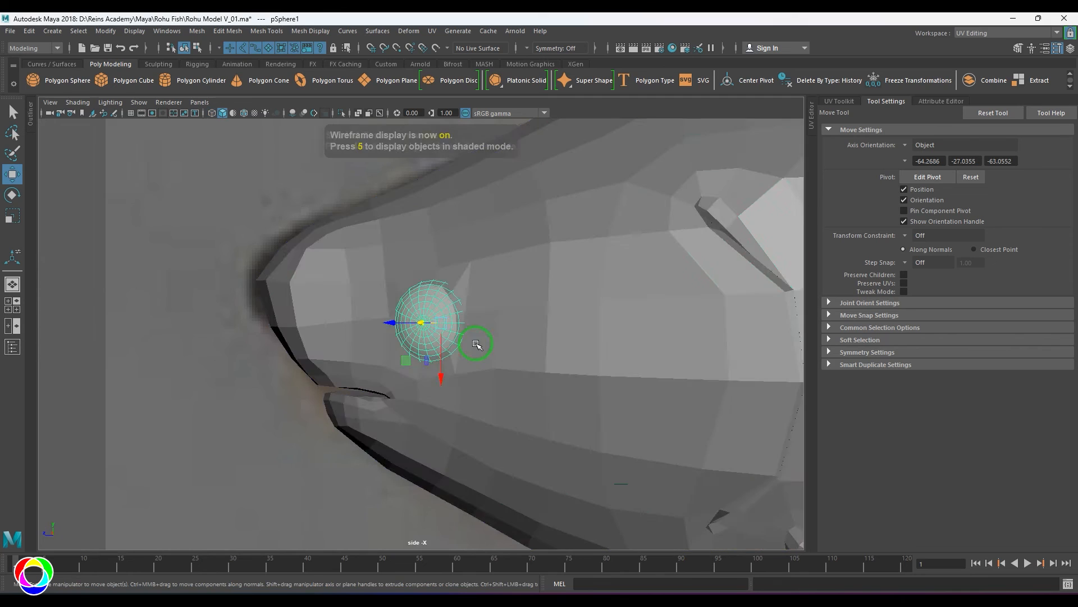
pyautogui.click(472, 321)
pyautogui.scroll(1, 450, 297)
pyautogui.click(453, 304)
pyautogui.hotkey('ctrl', 'z')
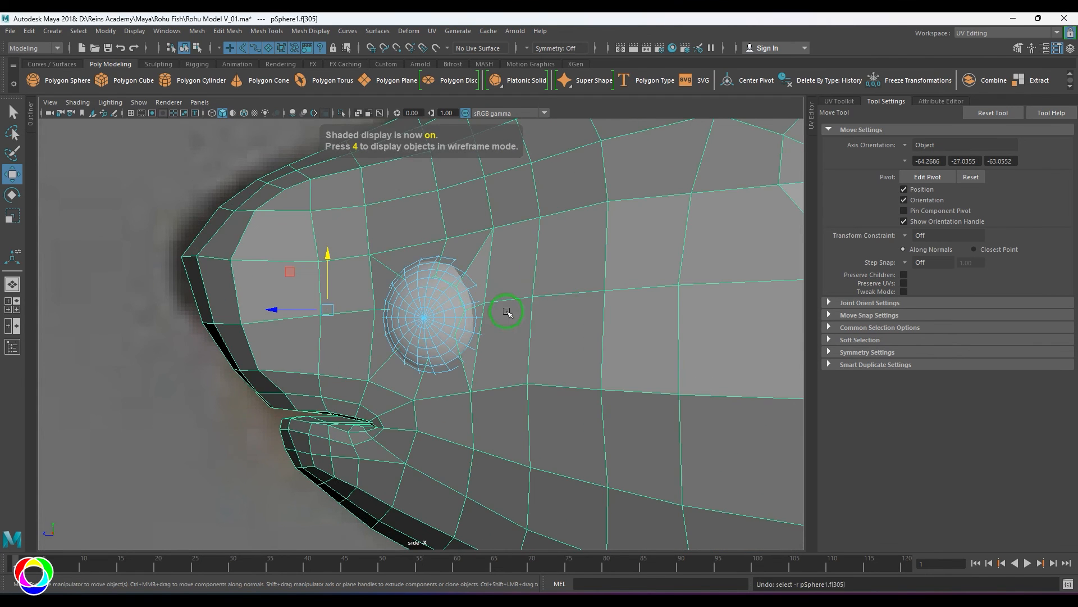
pyautogui.hotkey('ctrl', 'z')
# Select the round eye face on the fish body and scale it up until it encloses the eyeball
pyautogui.moveTo(559, 307); pyautogui.dragTo(521, 340, button='right')
pyautogui.moveTo(522, 272); pyautogui.dragTo(521, 299, button='right')
pyautogui.click(441, 303)
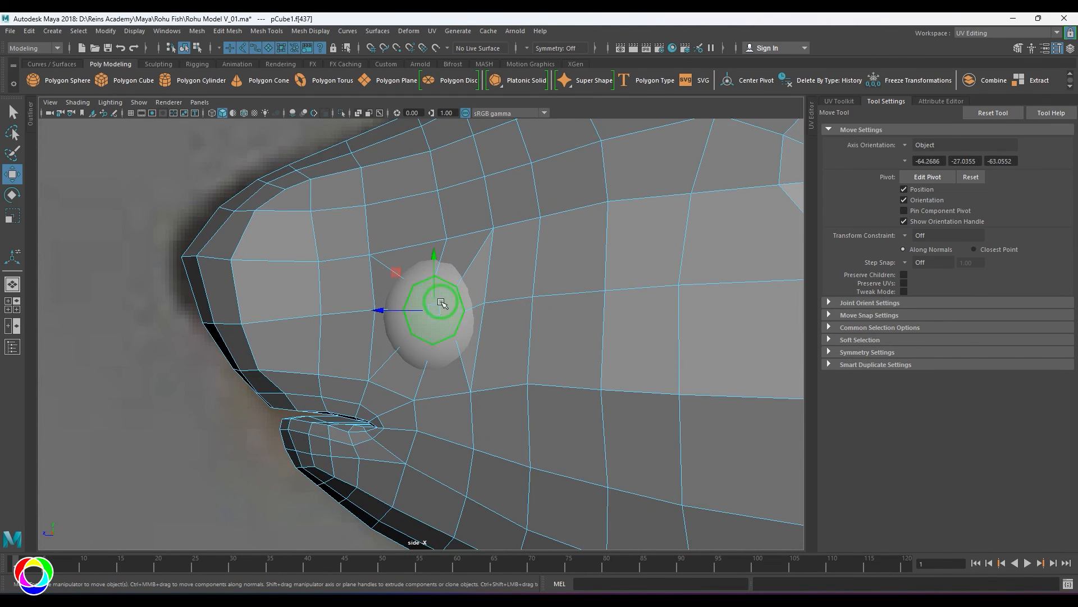
pyautogui.press('r')
pyautogui.moveTo(440, 312); pyautogui.dragTo(407, 238)
pyautogui.press('w')
pyautogui.press('space')
pyautogui.scroll(4, 449, 334)
pyautogui.press('r')
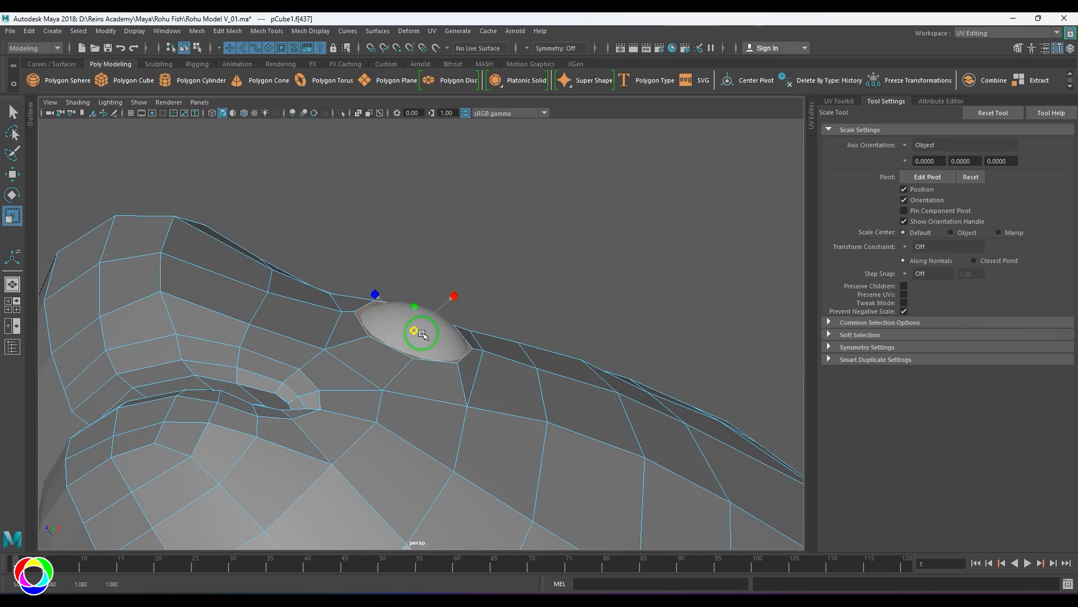
pyautogui.keyDown('alt'); pyautogui.moveTo(429, 345); pyautogui.dragTo(410, 414); pyautogui.keyUp('alt')
pyautogui.scroll(2, 404, 393)
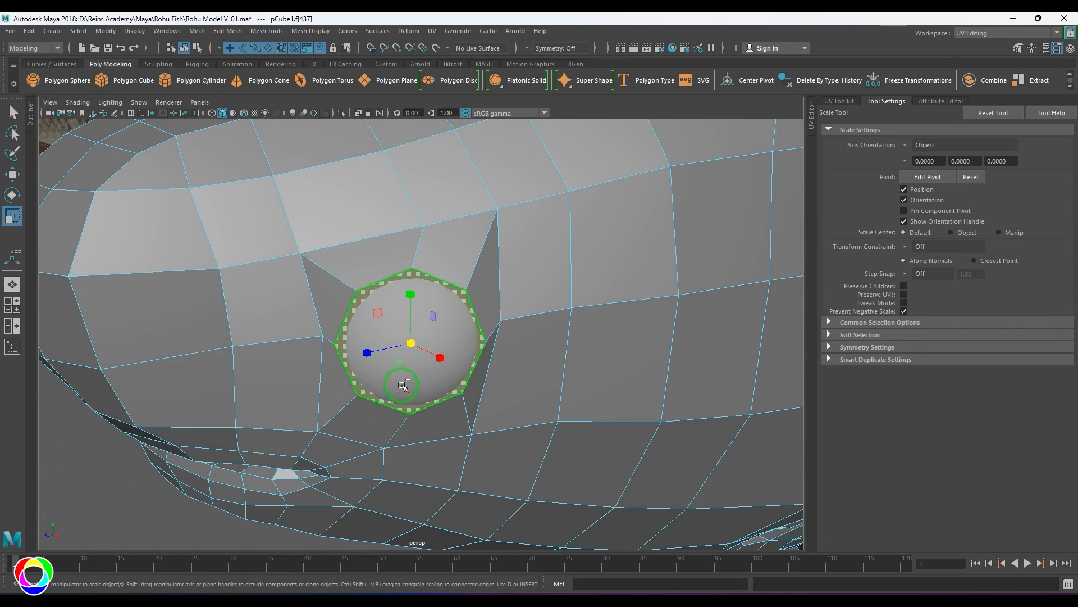
# Extrude the eye face to form a thin rim, extrude it inward behind the eyeball and delete the leftover face
pyautogui.hotkey('ctrl', 'e')
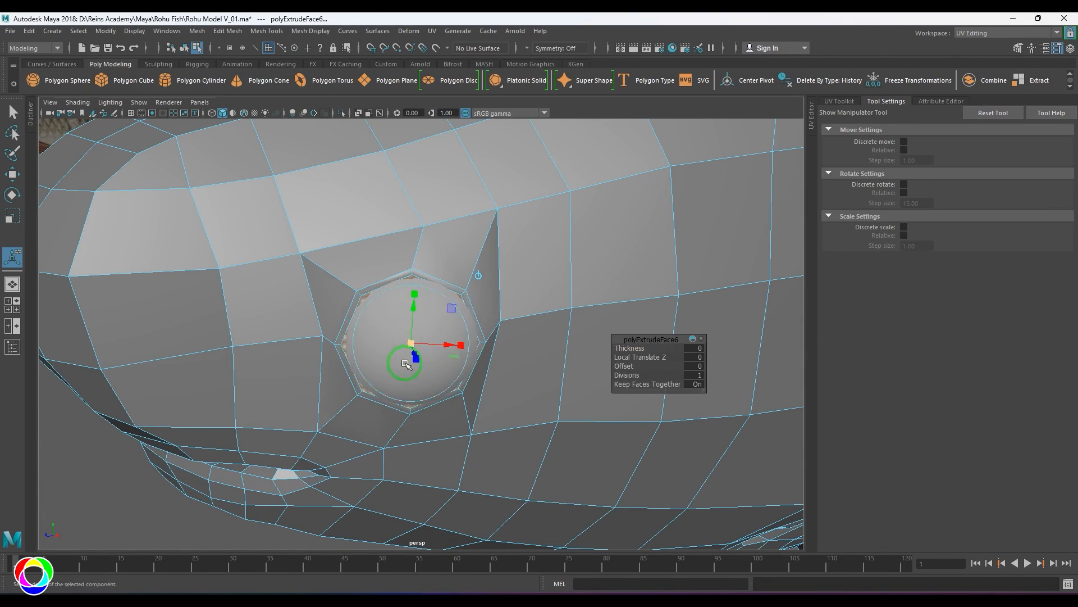
pyautogui.moveTo(413, 345)
pyautogui.keyDown('alt'); pyautogui.mouseDown()
pyautogui.moveTo(439, 376)
pyautogui.moveTo(413, 345)
pyautogui.mouseUp(); pyautogui.keyUp('alt')
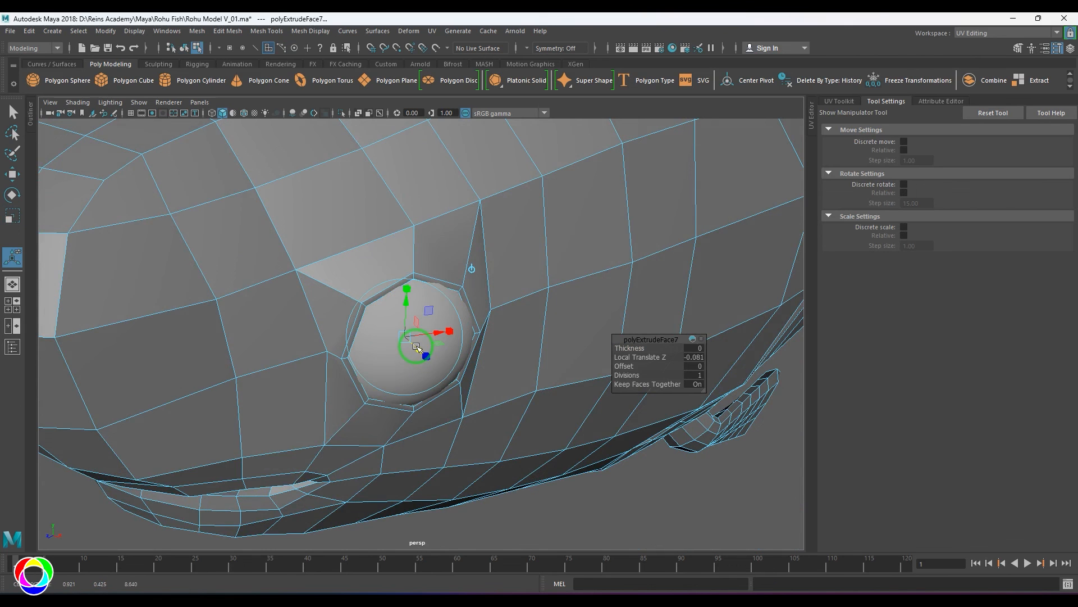
pyautogui.press('Delete')
# Preview the fish body smoothed to examine how the eye opening fits around the eyeball
pyautogui.scroll(-4, 414, 346)
pyautogui.moveTo(431, 380); pyautogui.dragTo(516, 309, button='right')
pyautogui.press('q')
pyautogui.press('3')
pyautogui.moveTo(503, 341)
pyautogui.keyDown('alt'); pyautogui.mouseDown()
pyautogui.moveTo(520, 412)
pyautogui.moveTo(337, 453)
pyautogui.moveTo(443, 387)
pyautogui.moveTo(534, 377)
pyautogui.moveTo(436, 347)
pyautogui.moveTo(480, 366)
pyautogui.moveTo(489, 355)
pyautogui.mouseUp(); pyautogui.keyUp('alt')
pyautogui.click(337, 453)
pyautogui.scroll(-4, 443, 388)
pyautogui.scroll(5, 479, 366)
pyautogui.click(479, 365)
pyautogui.press('1')
pyautogui.scroll(4, 488, 356)
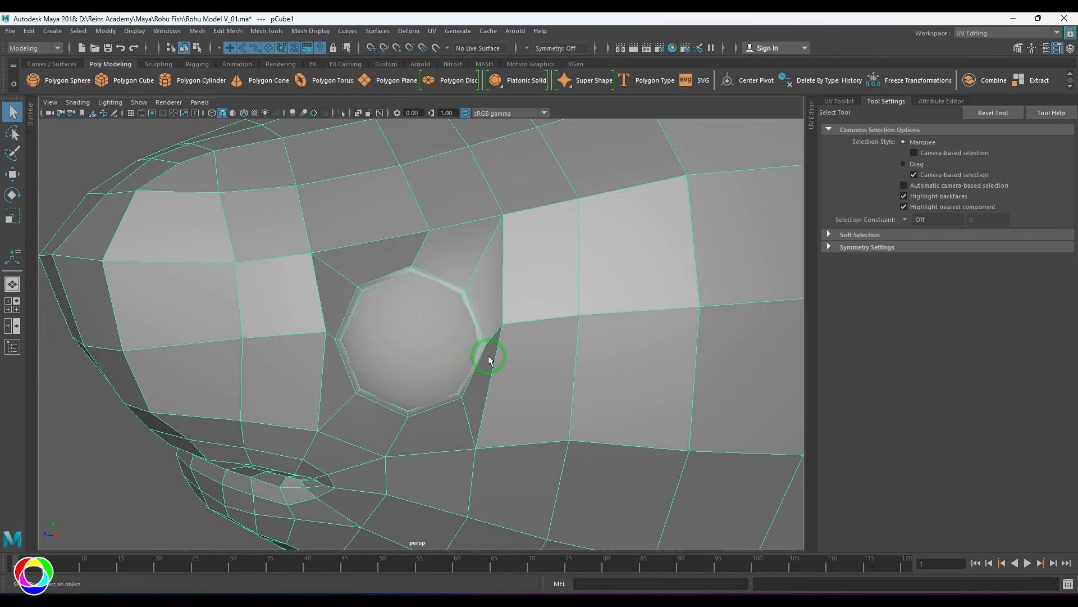
# Adjust the vertex just behind the eye to even out the faces around the opening
pyautogui.click(503, 324)
pyautogui.press('w')
pyautogui.scroll(-3, 485, 355)
pyautogui.keyDown('alt'); pyautogui.moveTo(629, 328); pyautogui.dragTo(597, 400); pyautogui.keyUp('alt')
pyautogui.moveTo(492, 293); pyautogui.dragTo(500, 285)
pyautogui.moveTo(505, 325); pyautogui.dragTo(512, 332)
# Move the vertices above and in front of the eye along their normals to even out the surrounding surface
pyautogui.click(461, 254)
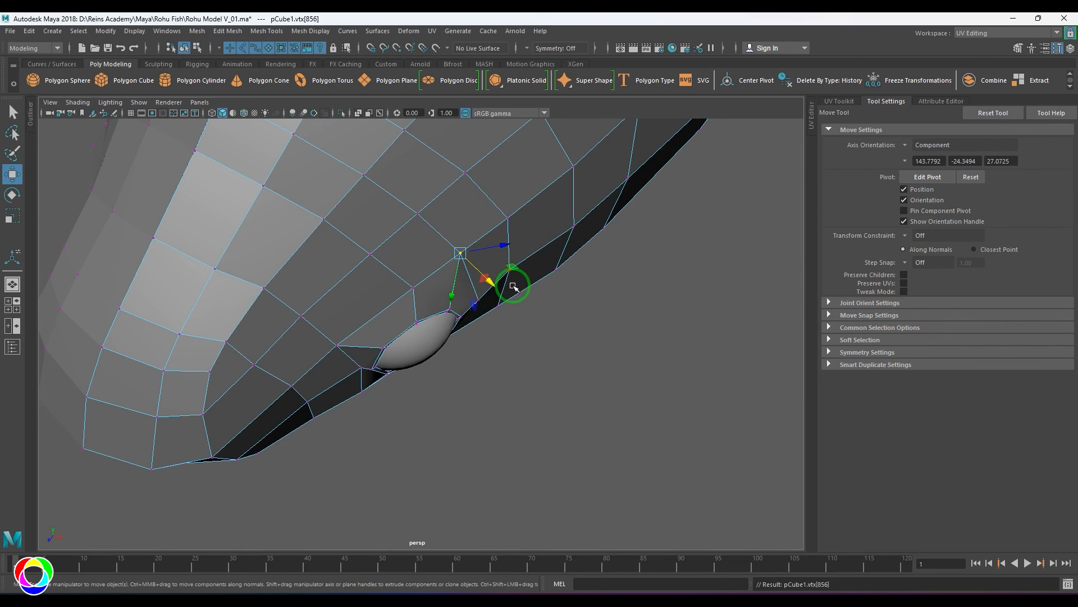
pyautogui.moveTo(486, 281); pyautogui.dragTo(492, 292)
pyautogui.click(414, 288)
pyautogui.moveTo(434, 312); pyautogui.dragTo(440, 319)
pyautogui.click(337, 345)
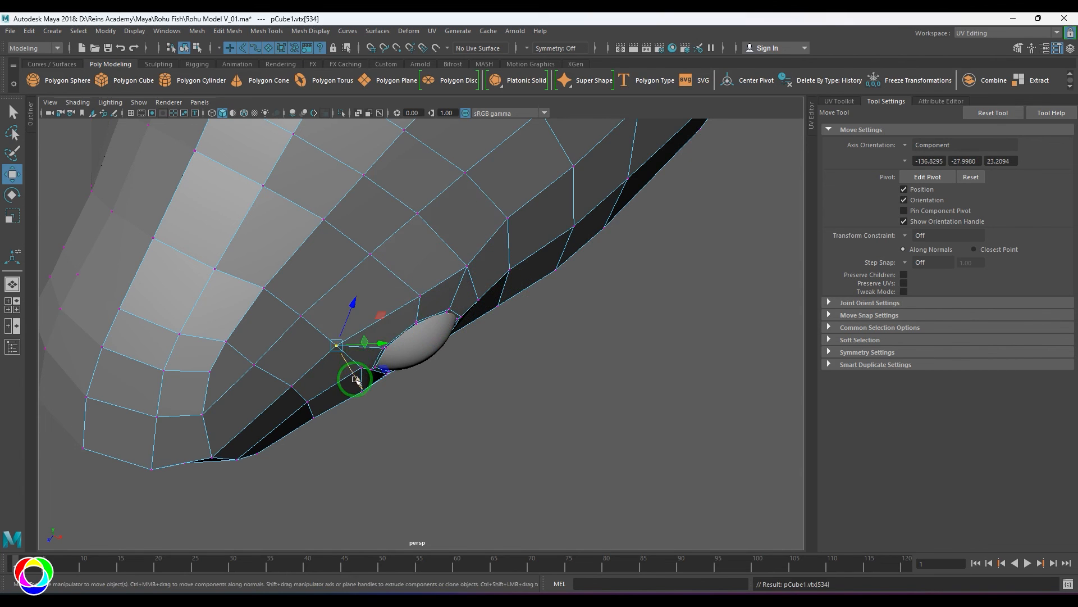
pyautogui.click(361, 368)
pyautogui.moveTo(355, 377); pyautogui.dragTo(375, 401)
# Pull the neighbouring vertices around the eye outward along their normals to round the head's side profile
pyautogui.keyDown('alt'); pyautogui.moveTo(405, 364); pyautogui.dragTo(405, 178); pyautogui.keyUp('alt')
pyautogui.click(460, 412)
pyautogui.click(480, 385)
pyautogui.click(468, 207)
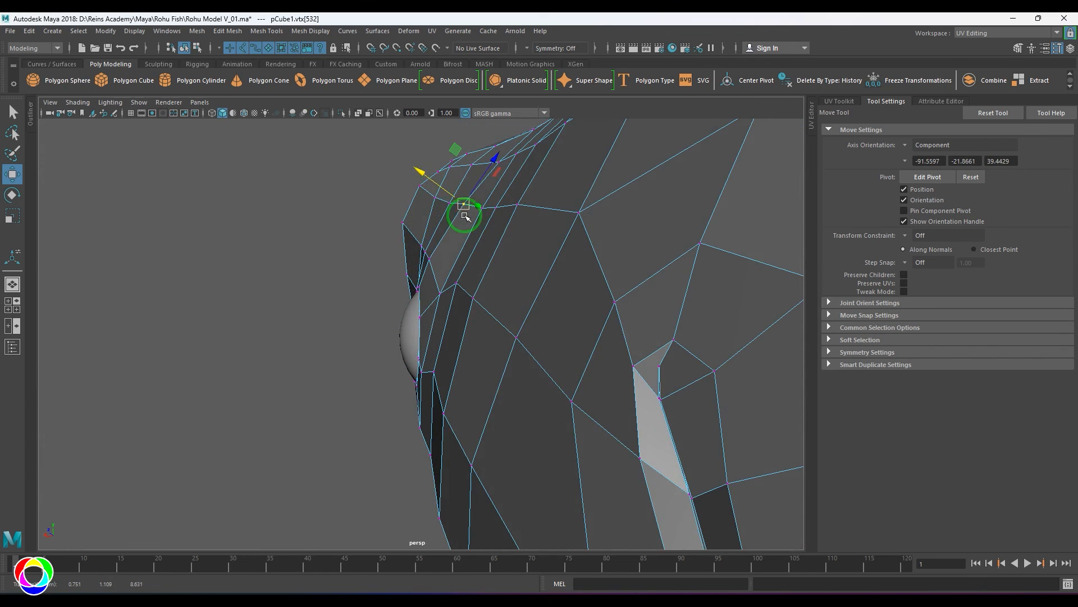
pyautogui.click(456, 186)
pyautogui.click(494, 206)
pyautogui.moveTo(483, 196); pyautogui.dragTo(474, 189)
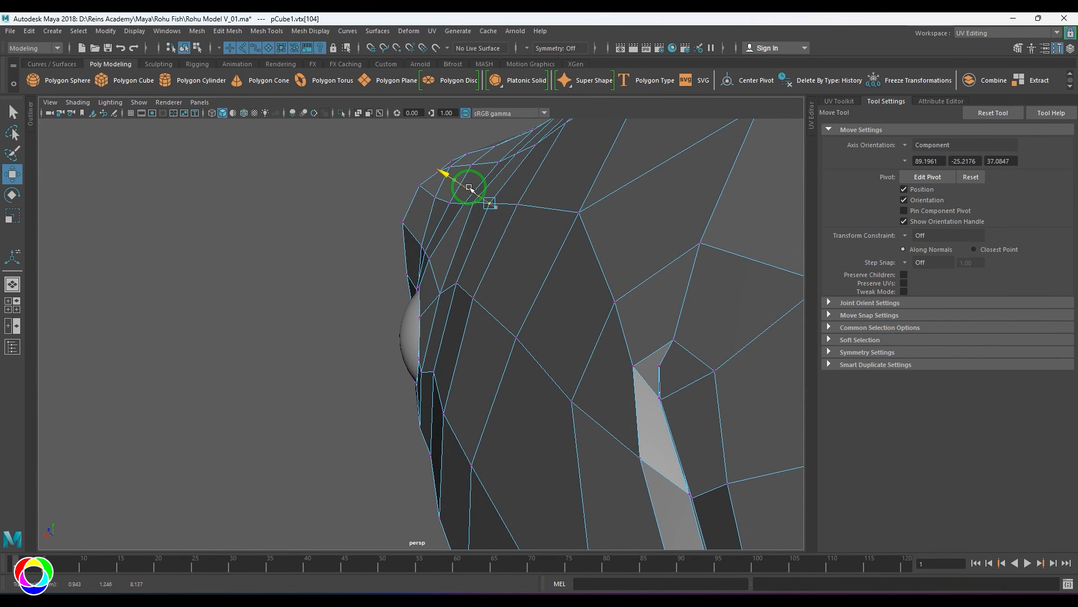
# Insert an edge loop around the eye between the rim and the surrounding head edges
pyautogui.moveTo(452, 275); pyautogui.dragTo(481, 258, button='right')
pyautogui.keyDown('alt'); pyautogui.moveTo(482, 258); pyautogui.dragTo(542, 309); pyautogui.keyUp('alt')
pyautogui.keyDown('alt'); pyautogui.moveTo(475, 344); pyautogui.dragTo(476, 285); pyautogui.keyUp('alt')
pyautogui.scroll(3, 477, 284)
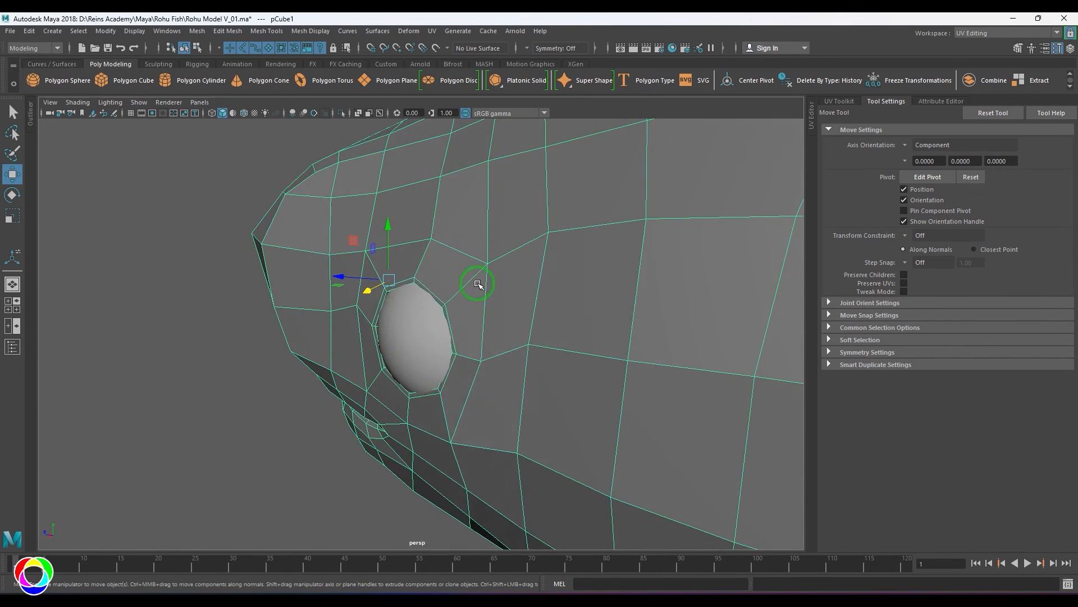
pyautogui.moveTo(476, 284)
pyautogui.keyDown('shift'); pyautogui.mouseDown(button='right')
pyautogui.moveTo(416, 304)
pyautogui.moveTo(457, 289)
pyautogui.mouseUp(button='right'); pyautogui.keyUp('shift')
pyautogui.click(467, 287)
# Reposition the new loop's vertices and the vertex below and behind the eye for a rounder, more even ring
pyautogui.press('w')
pyautogui.click(464, 285)
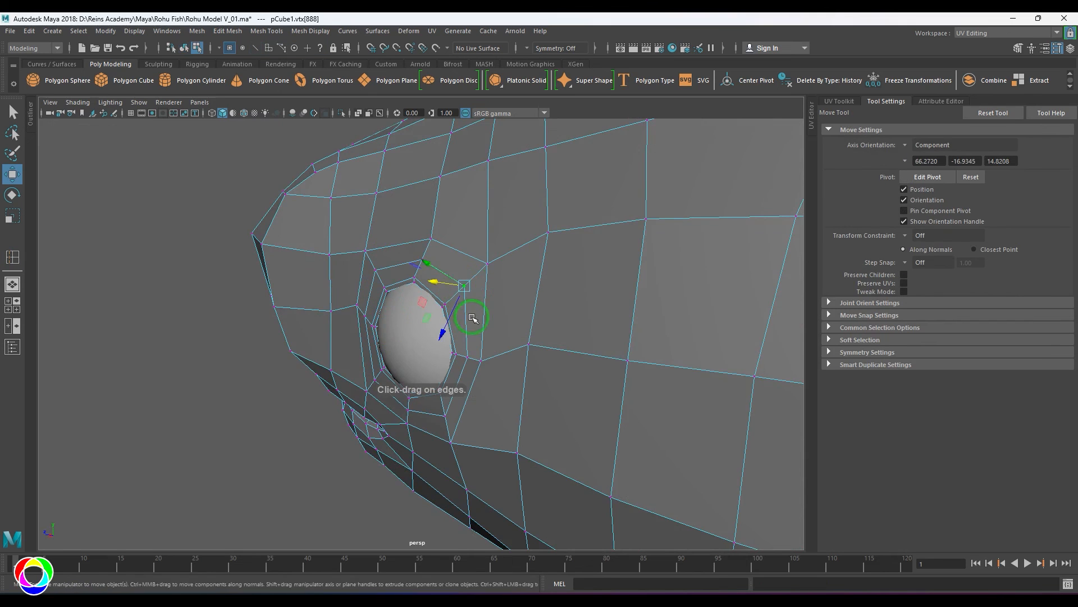
pyautogui.keyDown('alt'); pyautogui.moveTo(474, 318); pyautogui.dragTo(516, 315); pyautogui.keyUp('alt')
pyautogui.click(345, 279)
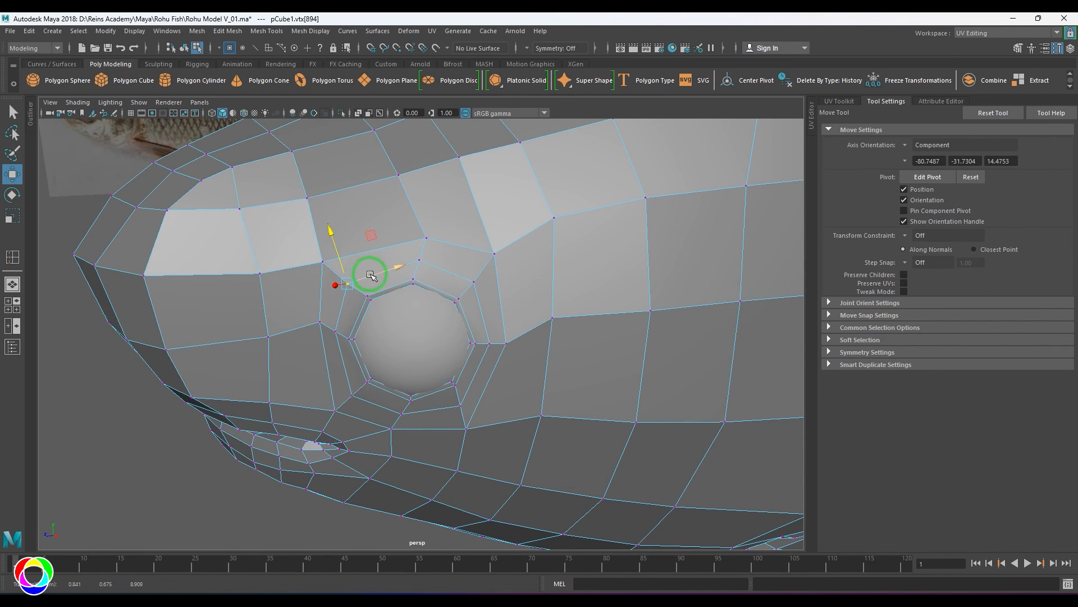
pyautogui.click(366, 383)
pyautogui.keyDown('alt'); pyautogui.moveTo(366, 383); pyautogui.dragTo(374, 373); pyautogui.keyUp('alt')
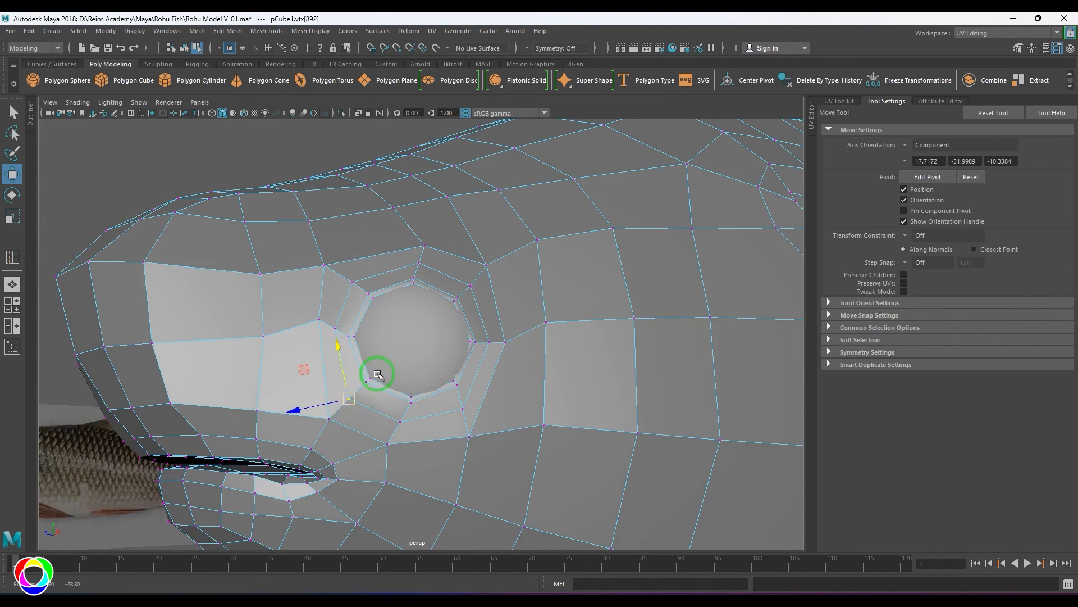
pyautogui.click(465, 415)
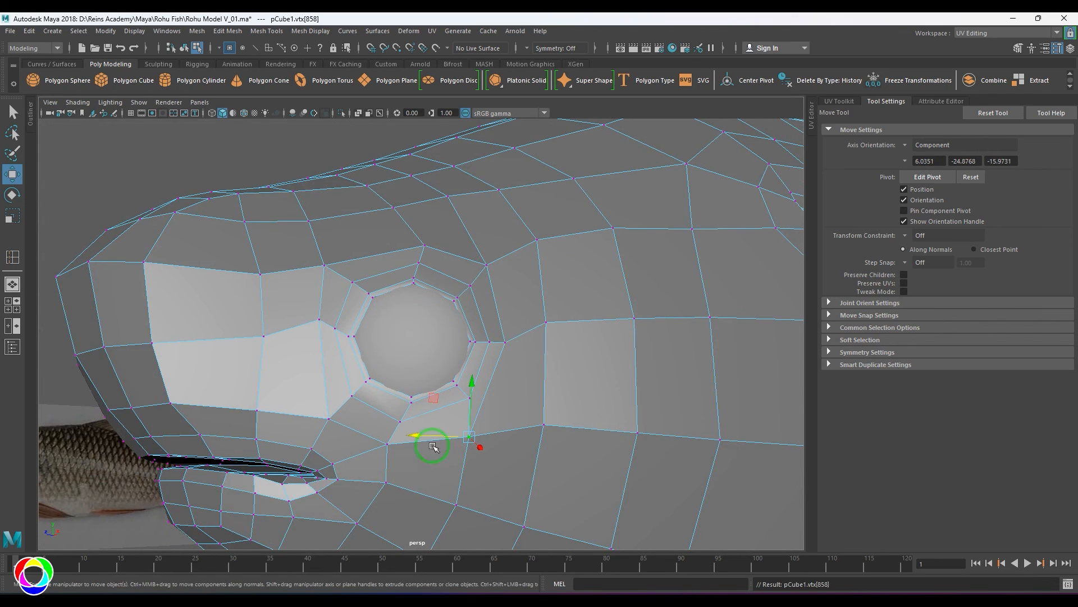
pyautogui.click(477, 419)
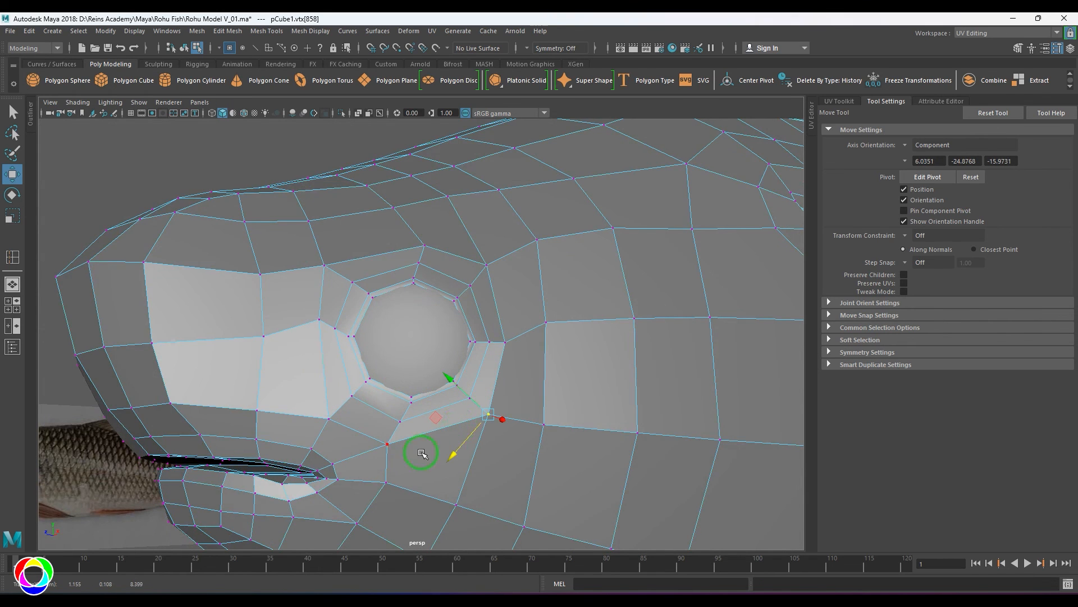
# Preview the smoothed head to check the refined eye socket and its surrounding loop
pyautogui.moveTo(422, 453); pyautogui.dragTo(473, 388, button='right')
pyautogui.scroll(-5, 473, 388)
pyautogui.keyDown('alt'); pyautogui.moveTo(473, 387); pyautogui.dragTo(530, 388); pyautogui.keyUp('alt')
pyautogui.scroll(-5, 473, 383)
pyautogui.press('3')
pyautogui.click(267, 433)
pyautogui.scroll(4, 400, 412)
pyautogui.click(530, 388)
pyautogui.press('1')
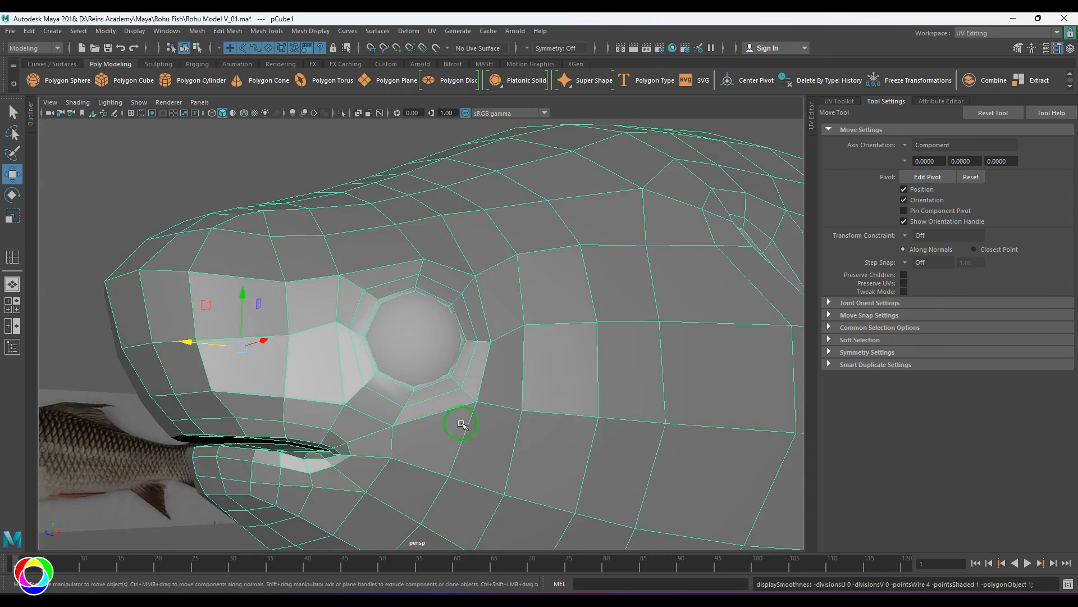
# Preview the smoothed fish and examine the head, eye socket and gill slit from close up and from a distance
pyautogui.keyDown('alt'); pyautogui.moveTo(453, 414); pyautogui.dragTo(377, 458); pyautogui.keyUp('alt')
pyautogui.click(456, 447)
pyautogui.press('3')
pyautogui.scroll(-5, 360, 438)
pyautogui.click(279, 444)
pyautogui.scroll(-6, 337, 433)
pyautogui.keyDown('alt'); pyautogui.moveTo(438, 424); pyautogui.dragTo(380, 416); pyautogui.keyUp('alt')
pyautogui.scroll(-3, 427, 405)
pyautogui.scroll(12, 472, 393)
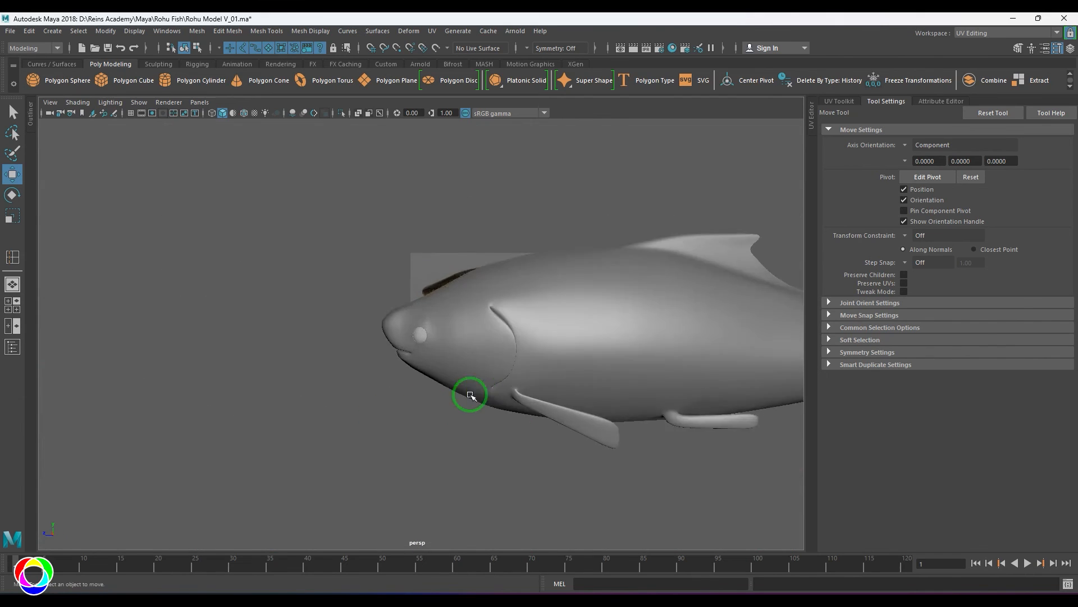
# Return to the unsmoothed mesh and reposition the vertex at the upper end of the gill slit
pyautogui.click(526, 329)
pyautogui.press('1')
pyautogui.keyDown('alt'); pyautogui.moveTo(510, 313); pyautogui.dragTo(484, 389); pyautogui.keyUp('alt')
pyautogui.scroll(3, 484, 389)
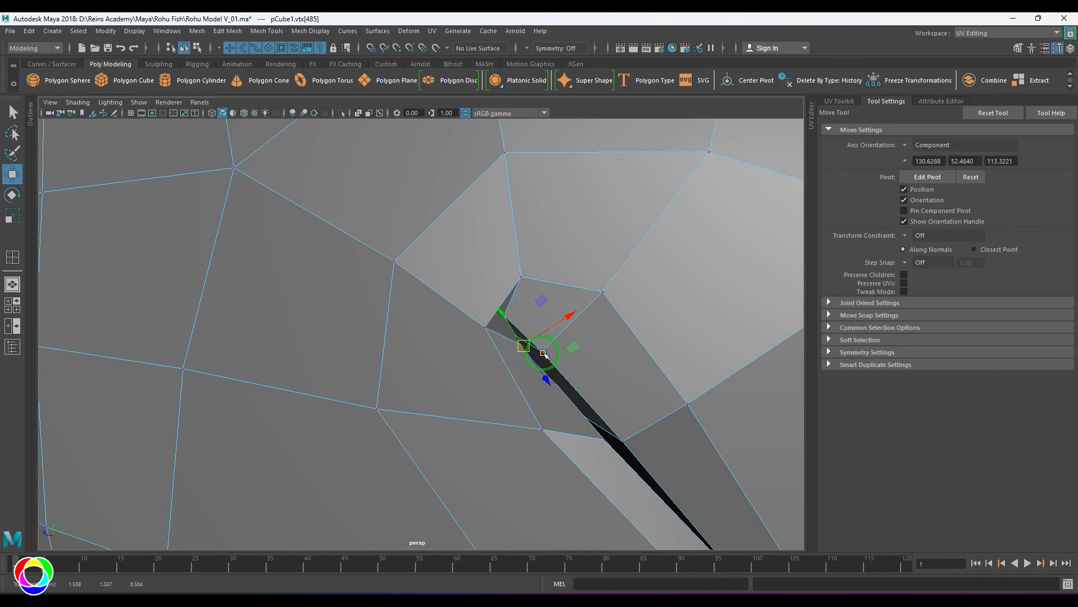
pyautogui.moveTo(541, 354); pyautogui.dragTo(539, 356)
# Adjust the vertices around the gill slit's upper end with the smooth preview and control cage shown together
pyautogui.scroll(-5, 522, 357)
pyautogui.keyDown('alt'); pyautogui.moveTo(469, 360); pyautogui.dragTo(346, 298); pyautogui.keyUp('alt')
pyautogui.press('3')
pyautogui.click(467, 339)
pyautogui.keyDown('alt'); pyautogui.moveTo(475, 373); pyautogui.dragTo(339, 401); pyautogui.keyUp('alt')
pyautogui.press('2')
pyautogui.moveTo(274, 368); pyautogui.dragTo(483, 342)
pyautogui.click(555, 287)
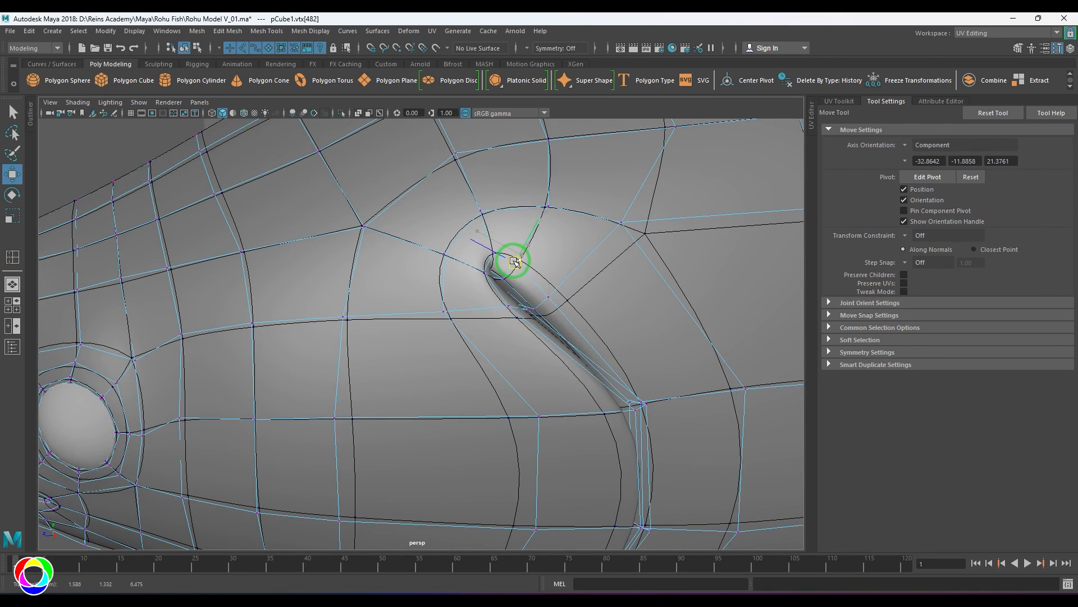
# Insert an edge loop close along the gill slit's edge on the unsmoothed mesh
pyautogui.press('1')
pyautogui.keyDown('alt'); pyautogui.moveTo(491, 402); pyautogui.dragTo(433, 426); pyautogui.keyUp('alt')
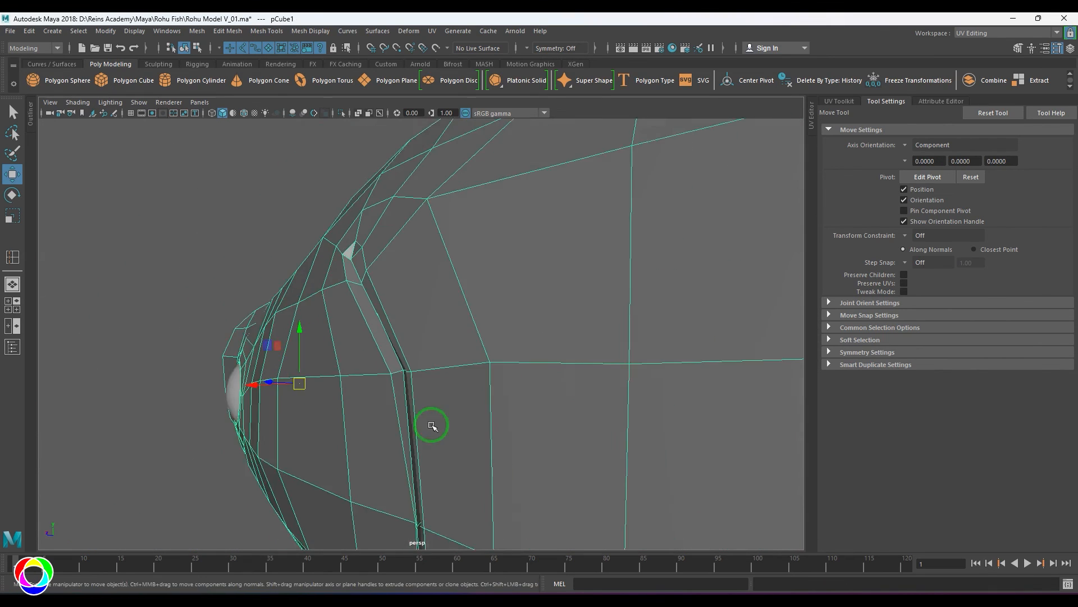
pyautogui.keyDown('shift'); pyautogui.moveTo(391, 332); pyautogui.dragTo(322, 348, button='right'); pyautogui.keyUp('shift')
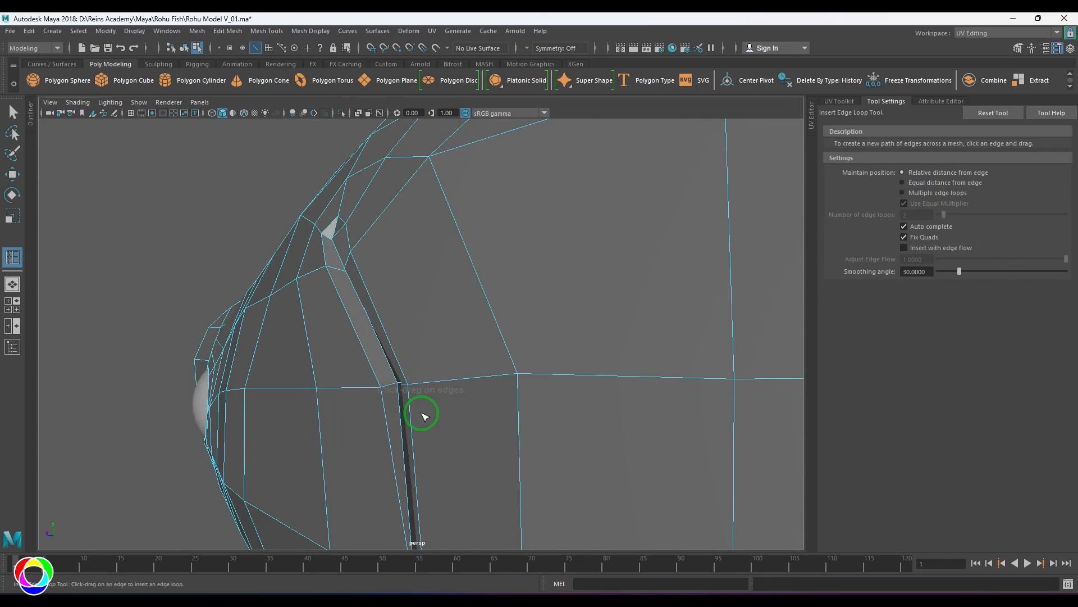
pyautogui.click(396, 395)
pyautogui.press('w')
# Preview the smoothed fish to check the gill slit and the whole body
pyautogui.press('3')
pyautogui.scroll(-5, 357, 374)
pyautogui.click(159, 361)
pyautogui.keyDown('alt'); pyautogui.moveTo(270, 393); pyautogui.dragTo(495, 387); pyautogui.keyUp('alt')
pyautogui.click(510, 344)
# Return to the unsmoothed mesh and cut new edges around the inner corner of the tail fork
pyautogui.press('1')
pyautogui.keyDown('shift'); pyautogui.rightClick(514, 332); pyautogui.keyUp('shift')
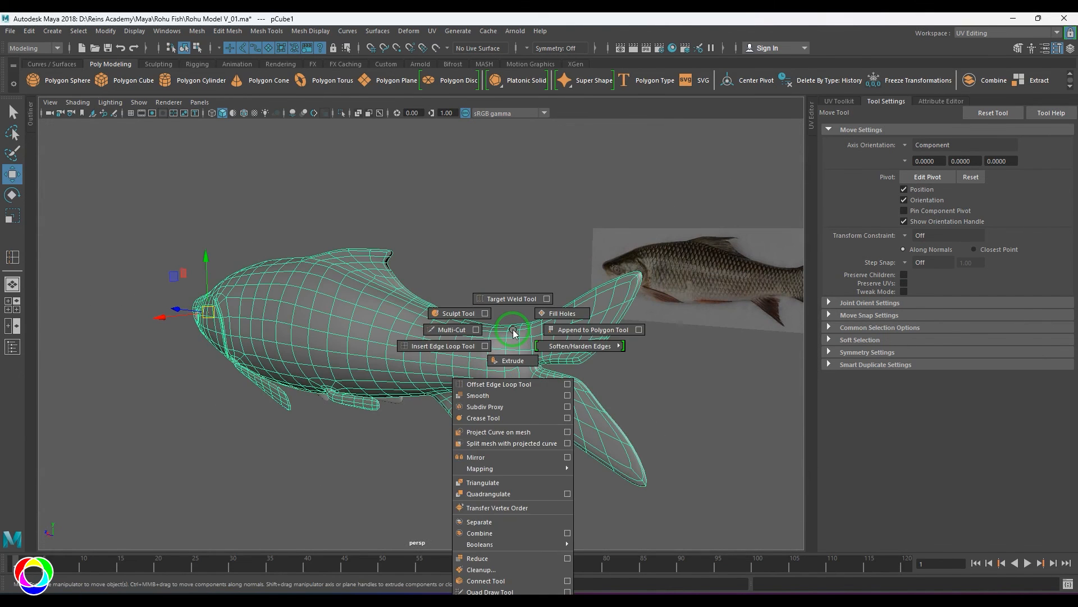
pyautogui.scroll(4, 568, 407)
pyautogui.keyDown('alt'); pyautogui.moveTo(562, 399); pyautogui.dragTo(489, 359); pyautogui.keyUp('alt')
pyautogui.scroll(4, 388, 368)
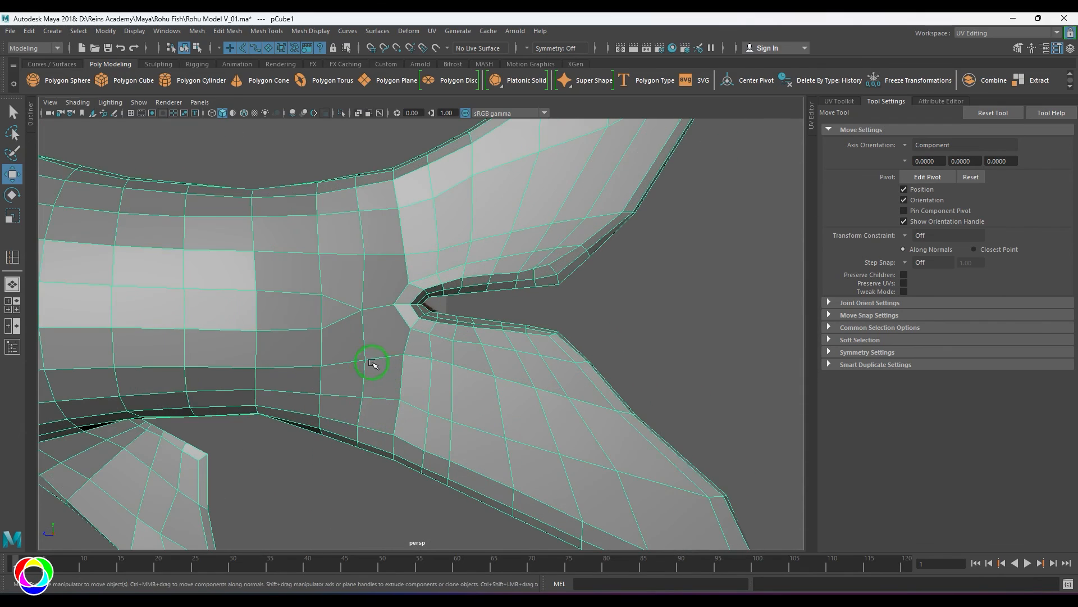
pyautogui.doubleClick(381, 305)
pyautogui.keyDown('shift'); pyautogui.moveTo(356, 337); pyautogui.dragTo(311, 369, button='right'); pyautogui.keyUp('shift')
pyautogui.scroll(4, 420, 344)
pyautogui.click(316, 295)
pyautogui.press('w')
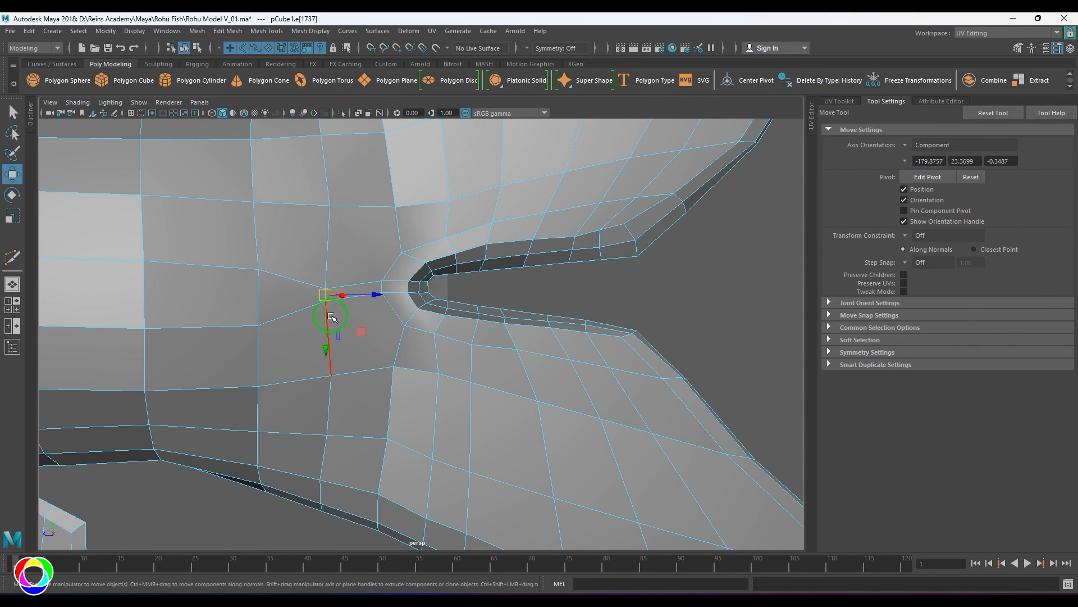
# Scale the edges just in front of the tail fork to even out the surrounding faces
pyautogui.press('r')
pyautogui.click(382, 286)
pyautogui.moveTo(381, 287); pyautogui.dragTo(391, 315)
pyautogui.press('F8')
pyautogui.click(485, 290)
pyautogui.scroll(-4, 371, 292)
pyautogui.click(370, 291)
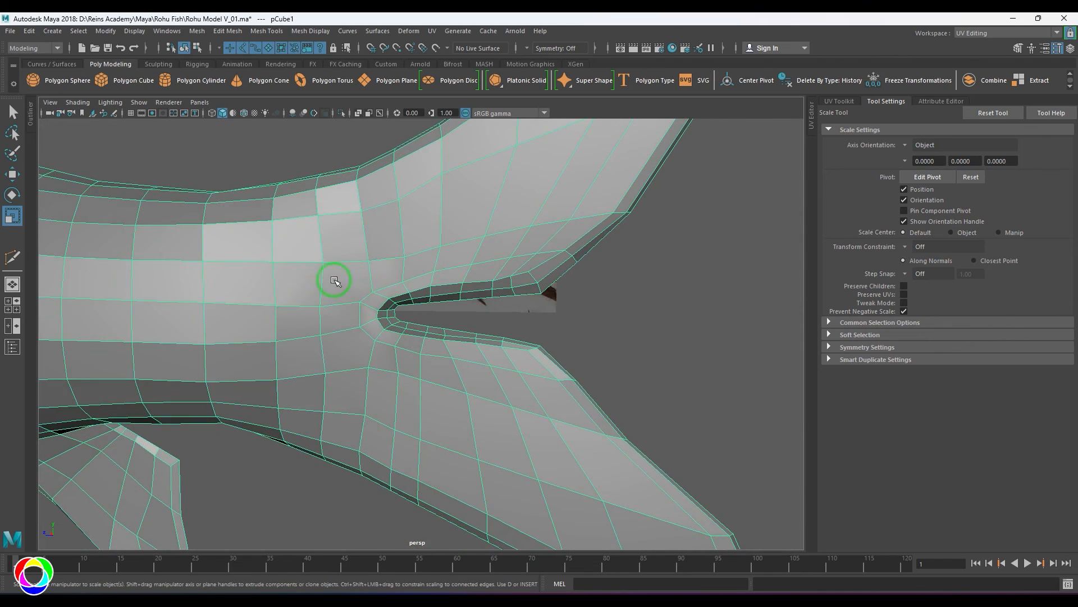
pyautogui.scroll(3, 336, 280)
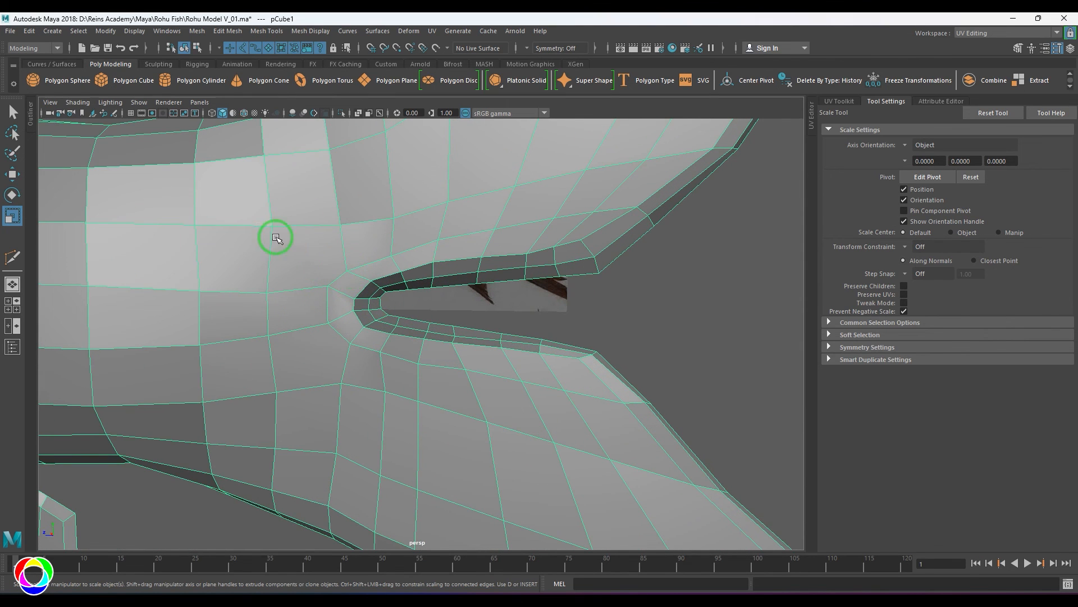
# Try to cut a diagonal edge from the vertex just above the tail fork with Multi-Cut
pyautogui.keyDown('shift'); pyautogui.moveTo(318, 246); pyautogui.dragTo(335, 228, button='right'); pyautogui.keyUp('shift')
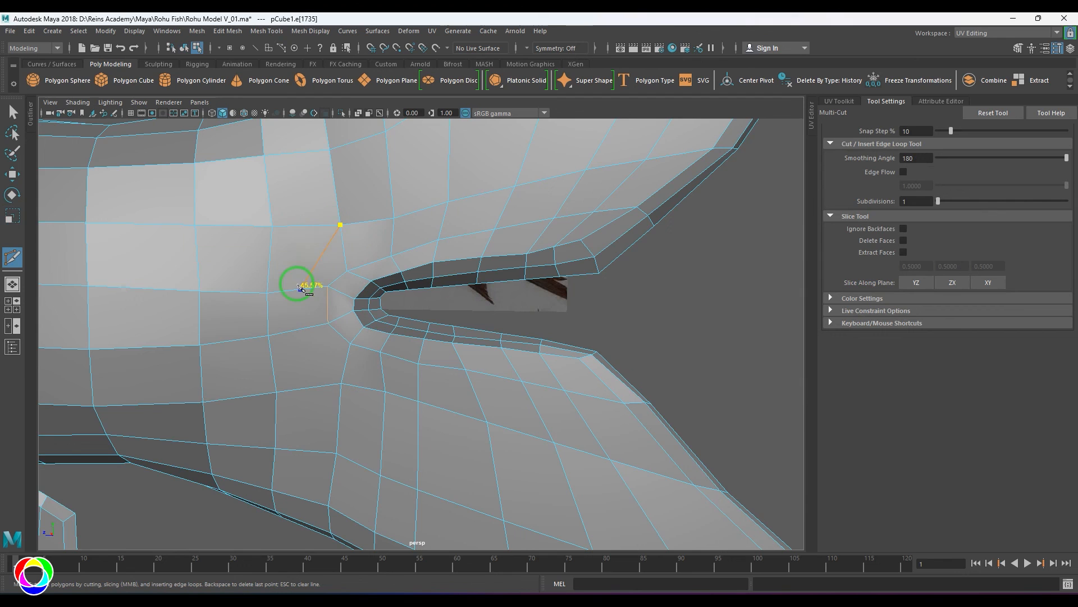
pyautogui.press('w')
pyautogui.press('F8')
# Try the Sculpt tool on the tail base with a brush size of 1.437 and undo the stroke
pyautogui.scroll(-5, 298, 309)
pyautogui.keyDown('alt'); pyautogui.moveTo(393, 326); pyautogui.dragTo(463, 271); pyautogui.keyUp('alt')
pyautogui.scroll(-3, 433, 335)
pyautogui.keyDown('shift'); pyautogui.moveTo(463, 271); pyautogui.dragTo(403, 256, button='right'); pyautogui.keyUp('shift')
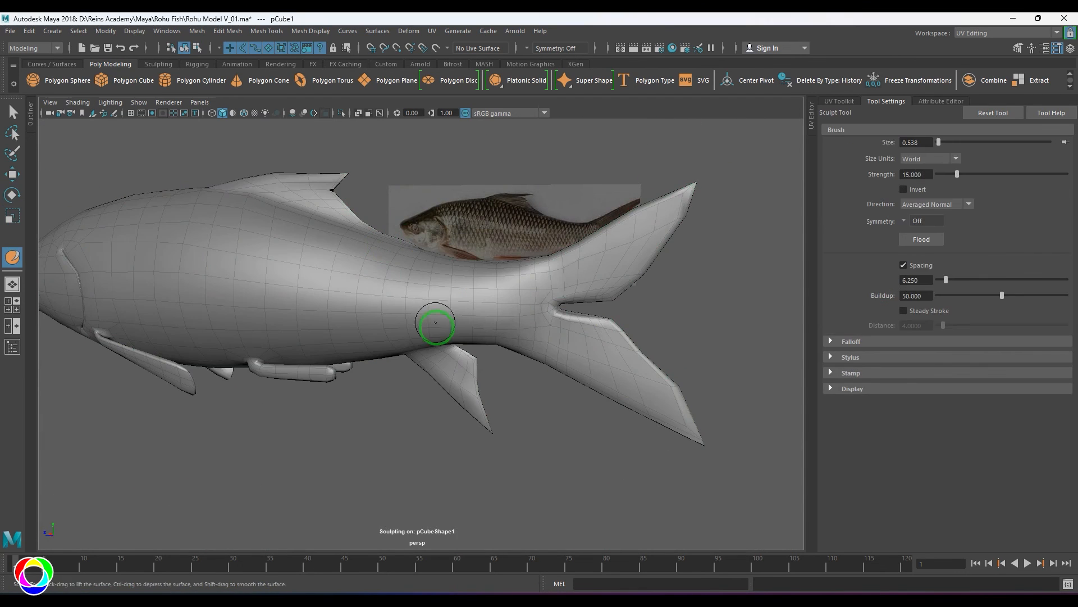
pyautogui.keyDown('alt'); pyautogui.moveTo(460, 326); pyautogui.dragTo(449, 326); pyautogui.keyUp('alt')
pyautogui.scroll(2, 451, 324)
pyautogui.hotkey('ctrl', 'z')
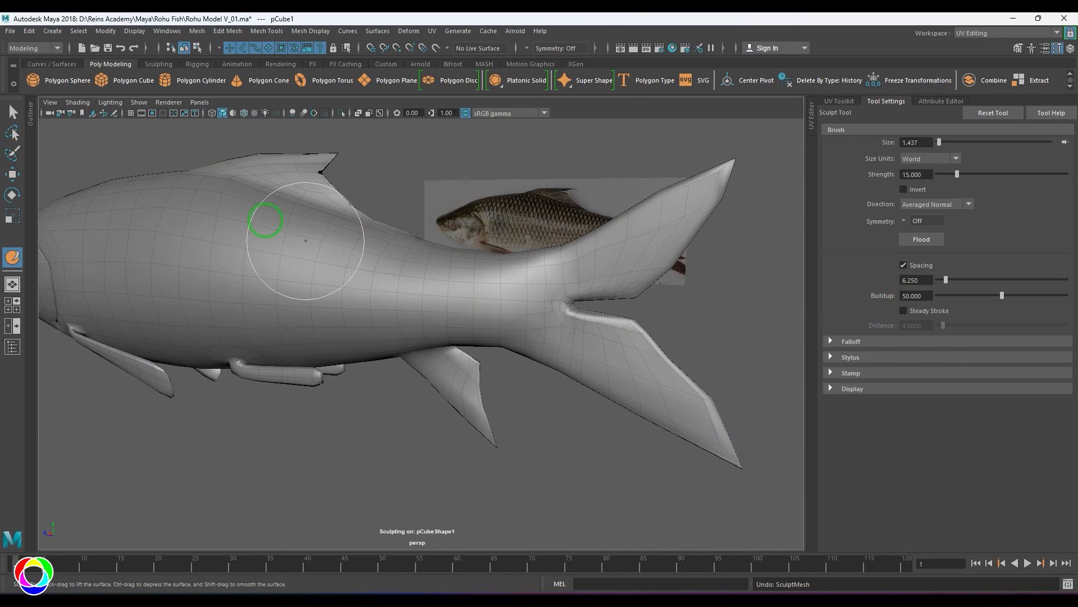
# Even out the mesh along the rear body with the Relax tool at size 1.437 and strength 100
pyautogui.click(159, 64)
pyautogui.click(166, 80)
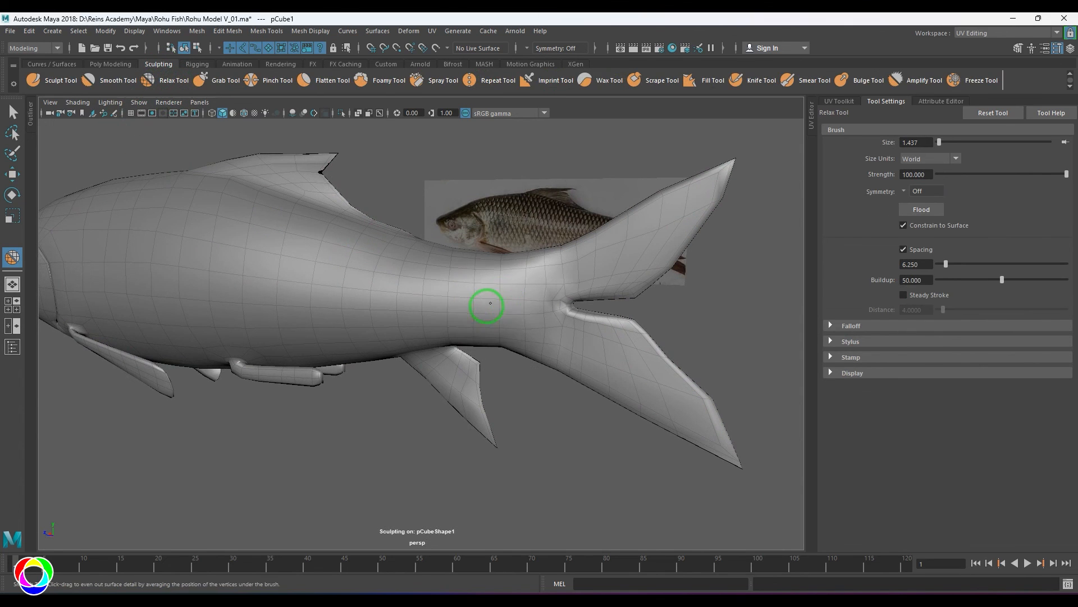
pyautogui.keyDown('alt'); pyautogui.moveTo(432, 288); pyautogui.dragTo(475, 277); pyautogui.keyUp('alt')
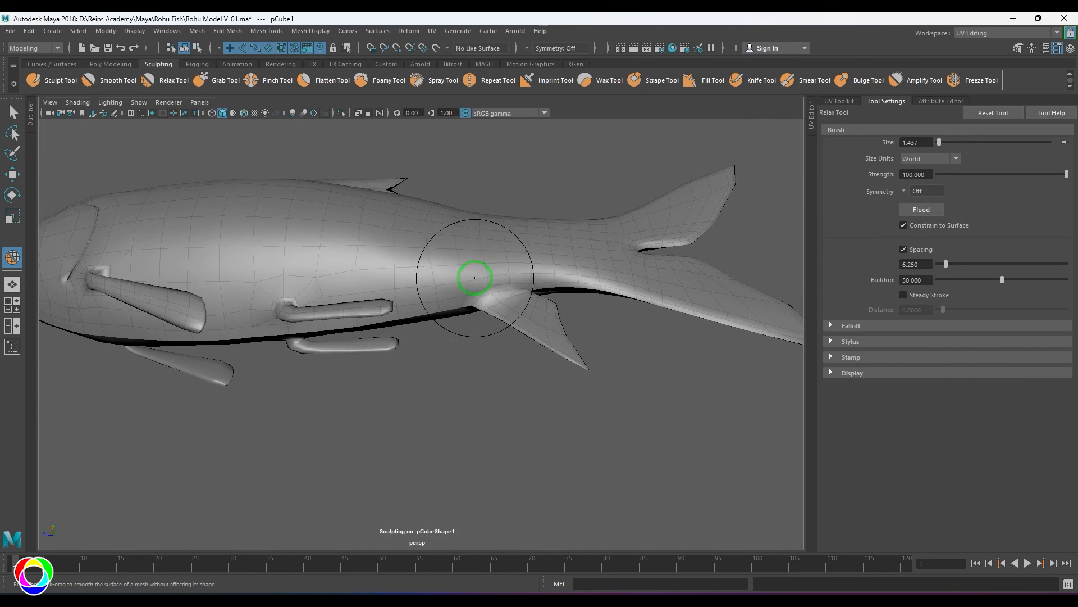
pyautogui.keyDown('alt'); pyautogui.moveTo(397, 287); pyautogui.dragTo(510, 350); pyautogui.keyUp('alt')
# Leave sculpting, deselect the fish and turn on wireframe on shaded to inspect the whole body's topology
pyautogui.press('w')
pyautogui.click(563, 422)
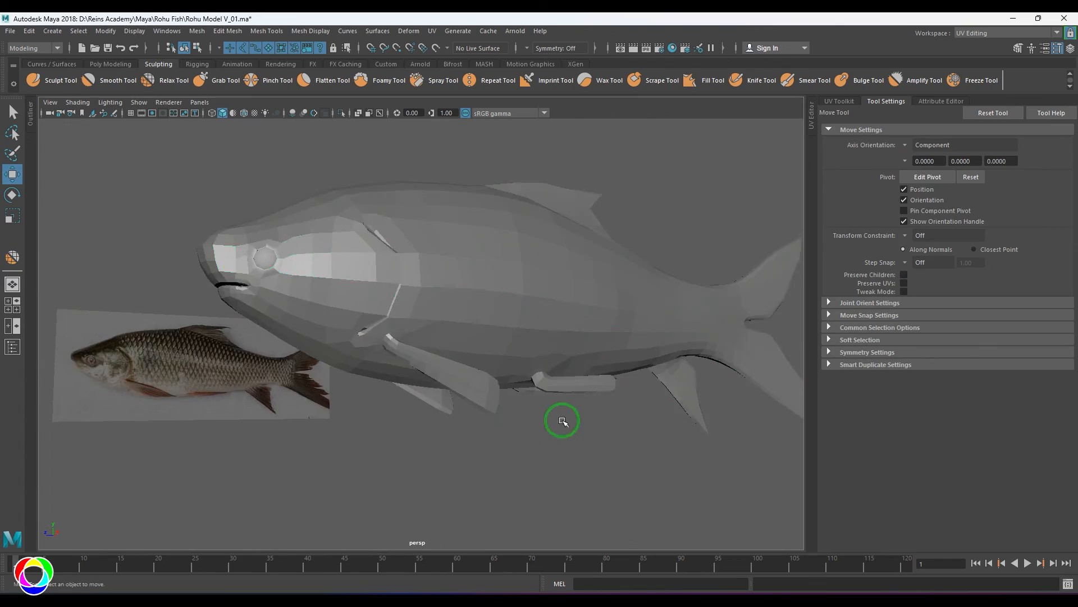
pyautogui.scroll(-4, 563, 422)
pyautogui.moveTo(563, 422)
pyautogui.keyDown('alt'); pyautogui.mouseDown()
pyautogui.moveTo(568, 431)
pyautogui.moveTo(505, 419)
pyautogui.mouseUp(); pyautogui.keyUp('alt')
pyautogui.click(243, 113)
pyautogui.keyDown('alt'); pyautogui.moveTo(545, 375); pyautogui.dragTo(596, 403); pyautogui.keyUp('alt')
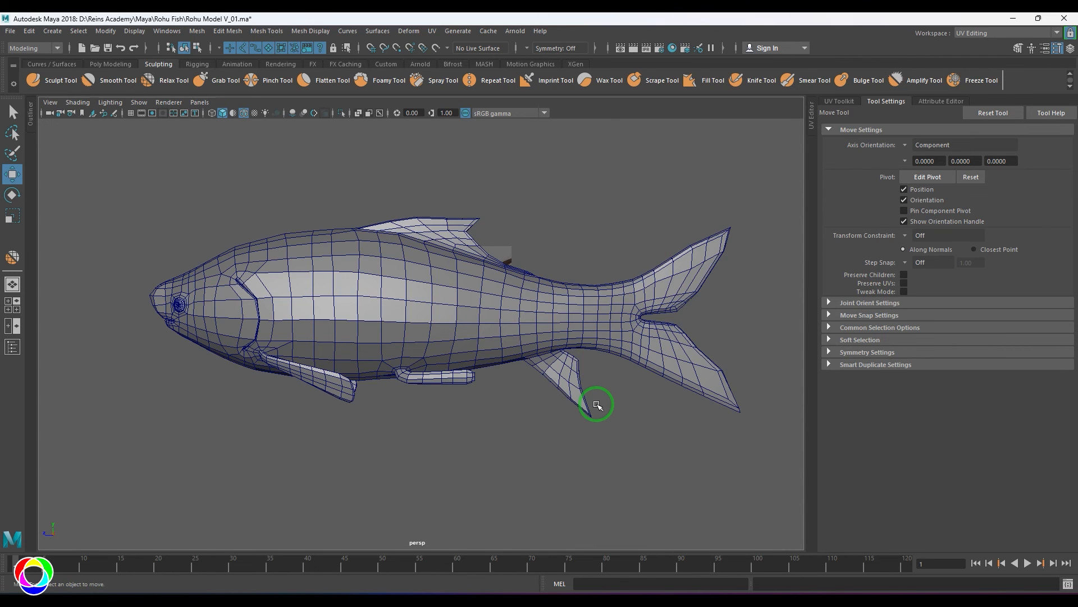
# Split the edge ring on the cheek between the eye and the gill slit with a new edge line
pyautogui.click(294, 244)
pyautogui.scroll(5, 361, 260)
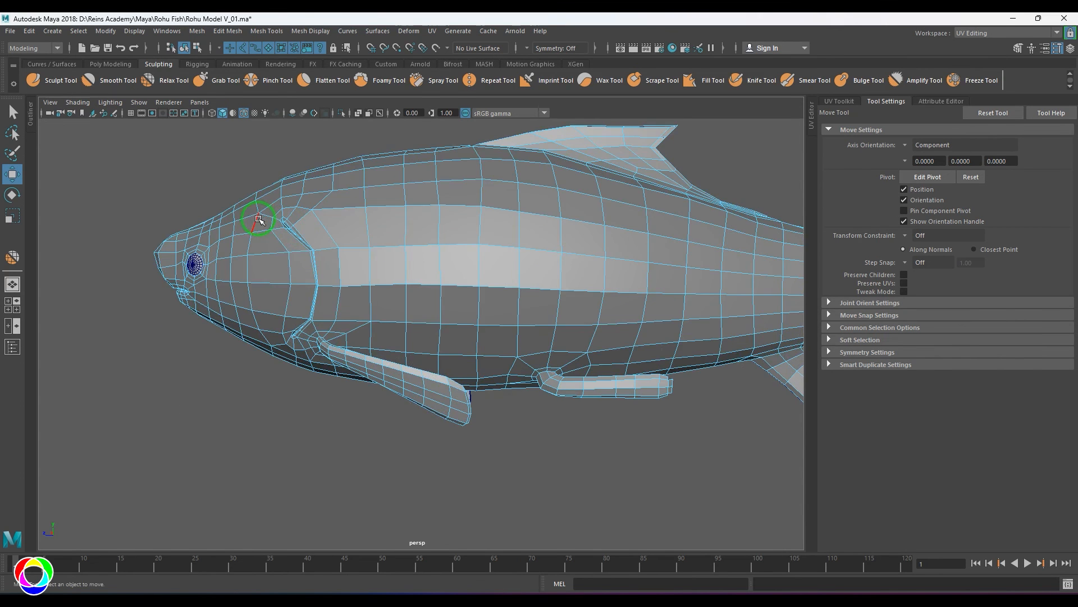
pyautogui.doubleClick(258, 219)
pyautogui.keyDown('alt'); pyautogui.moveTo(284, 273); pyautogui.dragTo(334, 247); pyautogui.keyUp('alt')
pyautogui.keyDown('shift'); pyautogui.moveTo(339, 236); pyautogui.dragTo(315, 296, button='right'); pyautogui.keyUp('shift')
pyautogui.keyDown('alt'); pyautogui.moveTo(278, 304); pyautogui.dragTo(304, 312); pyautogui.keyUp('alt')
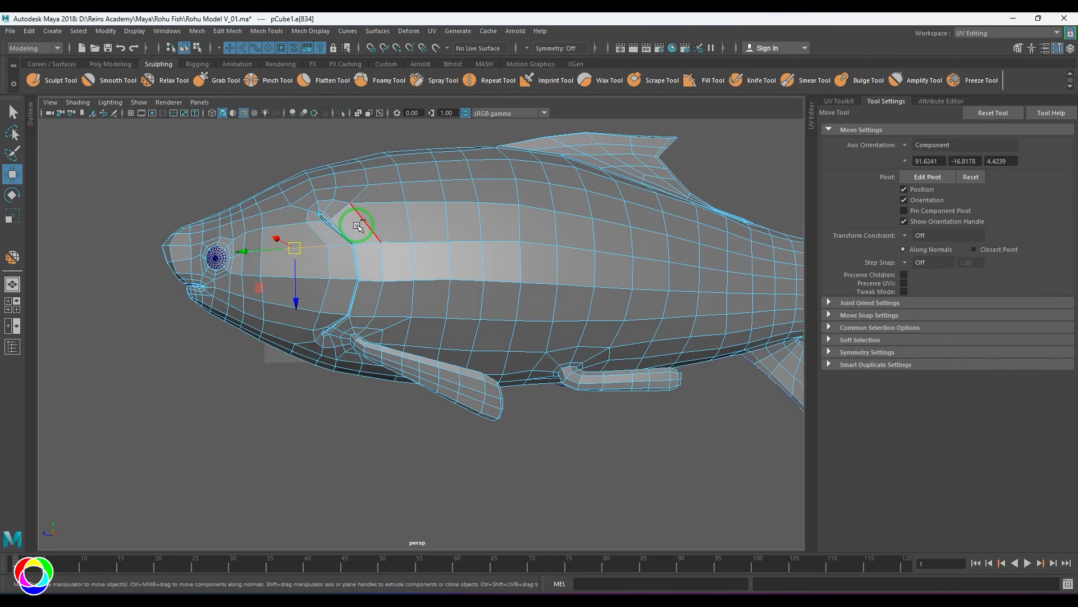
pyautogui.keyDown('ctrl'); pyautogui.moveTo(357, 226); pyautogui.dragTo(433, 334, button='right'); pyautogui.keyUp('ctrl')
# Use Multi-Cut from the upper end of the new cheek edges to connect them into the surrounding topology
pyautogui.keyDown('alt'); pyautogui.moveTo(384, 308); pyautogui.dragTo(375, 265); pyautogui.keyUp('alt')
pyautogui.keyDown('shift'); pyautogui.moveTo(375, 265); pyautogui.dragTo(317, 251, button='right'); pyautogui.keyUp('shift')
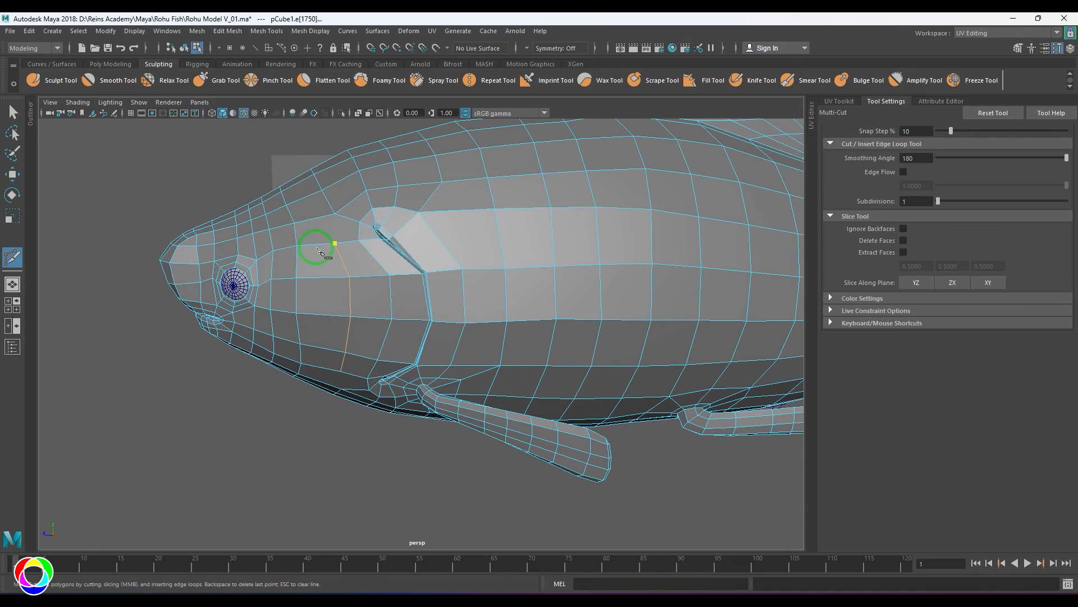
pyautogui.keyDown('alt'); pyautogui.moveTo(313, 235); pyautogui.dragTo(406, 325); pyautogui.keyUp('alt')
pyautogui.press('w')
# Slide the vertical edge loops on the front body to space them more evenly behind the gill cover
pyautogui.doubleClick(391, 313)
pyautogui.keyDown('alt'); pyautogui.moveTo(405, 326); pyautogui.dragTo(432, 352, button='right'); pyautogui.keyUp('alt')
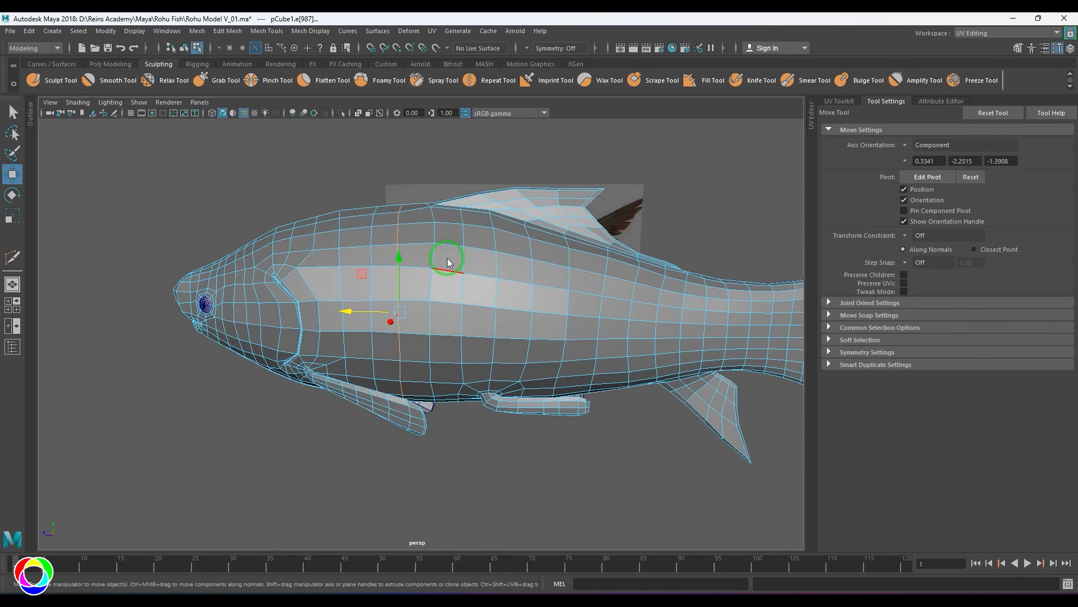
pyautogui.keyDown('shift'); pyautogui.moveTo(447, 258); pyautogui.dragTo(443, 346, button='right'); pyautogui.keyUp('shift')
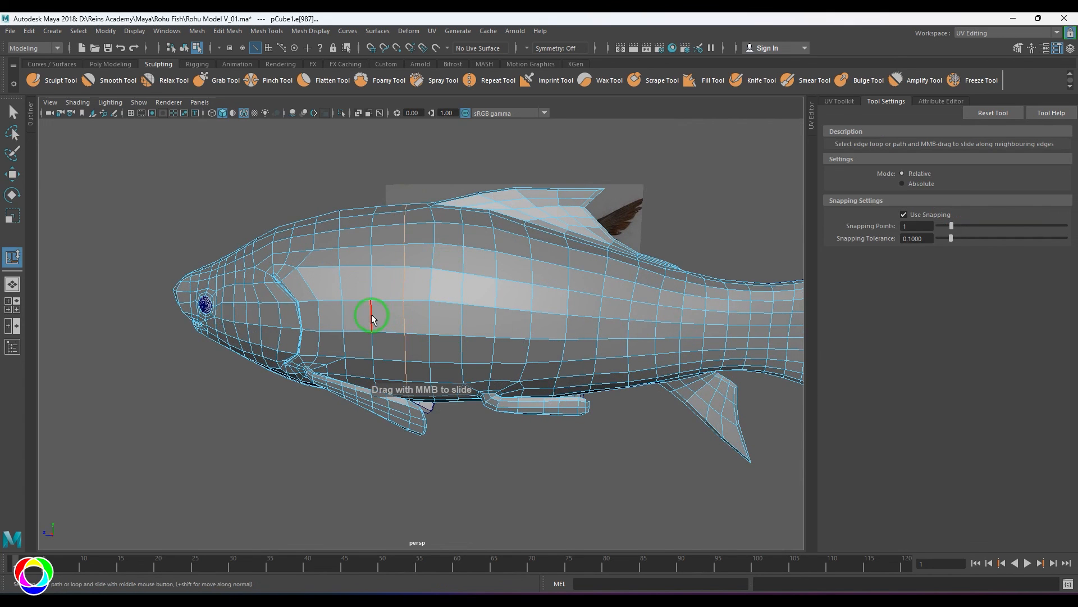
pyautogui.moveTo(374, 316); pyautogui.dragTo(384, 316, button='middle')
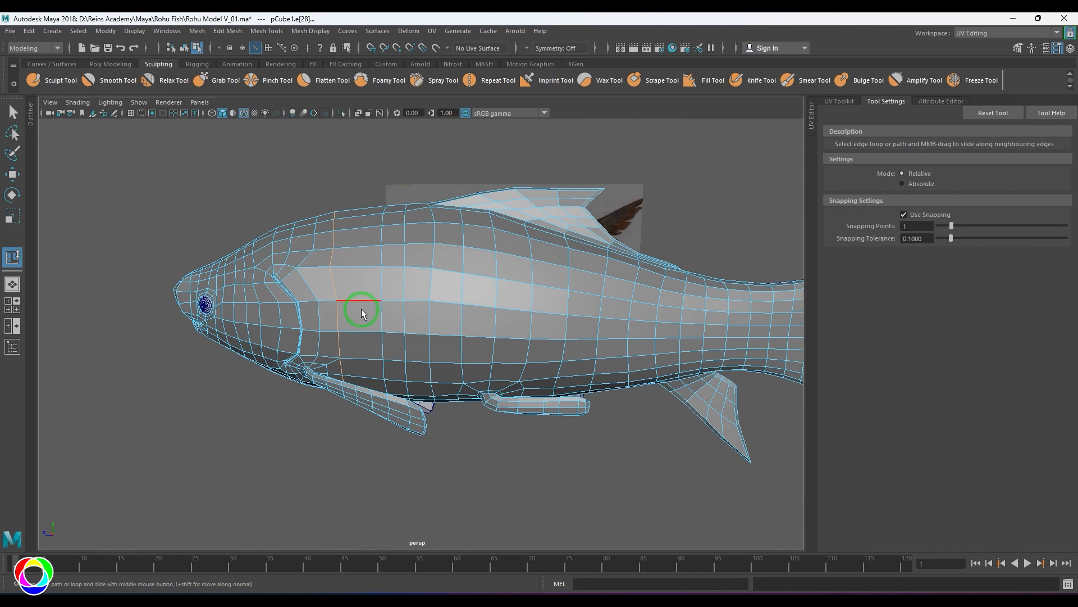
# Split the wide ring behind the gill cover with a new loop and slide the mid-body loops into even spacing
pyautogui.keyDown('ctrl'); pyautogui.moveTo(389, 265); pyautogui.dragTo(449, 308, button='right'); pyautogui.keyUp('ctrl')
pyautogui.keyDown('alt'); pyautogui.moveTo(525, 329); pyautogui.dragTo(499, 335); pyautogui.keyUp('alt')
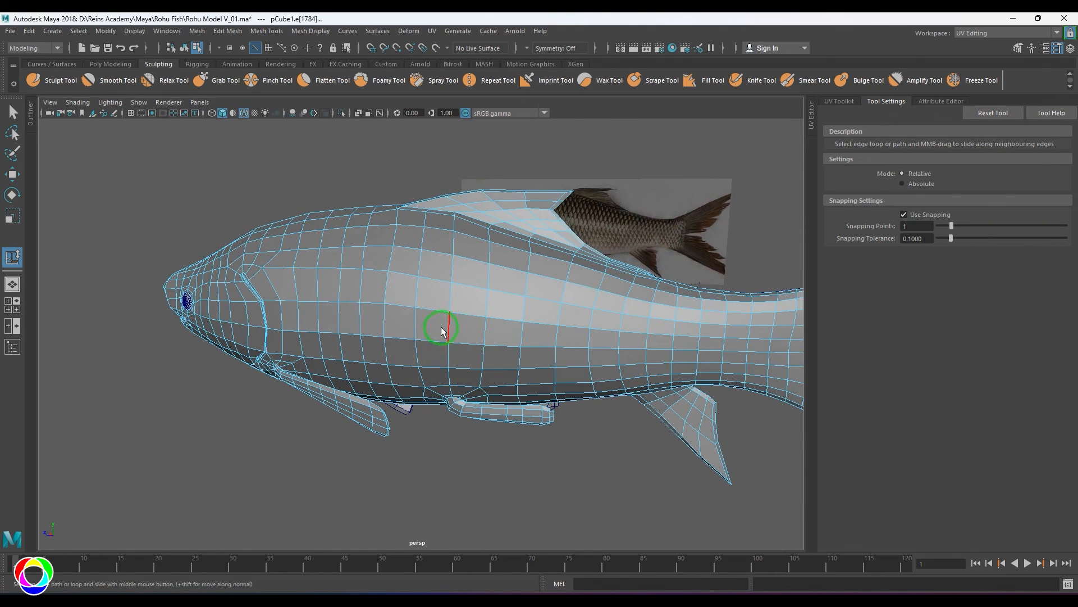
pyautogui.moveTo(461, 328)
pyautogui.mouseDown(button='middle')
pyautogui.moveTo(480, 328)
pyautogui.moveTo(459, 308)
pyautogui.mouseUp(button='middle')
pyautogui.doubleClick(450, 316)
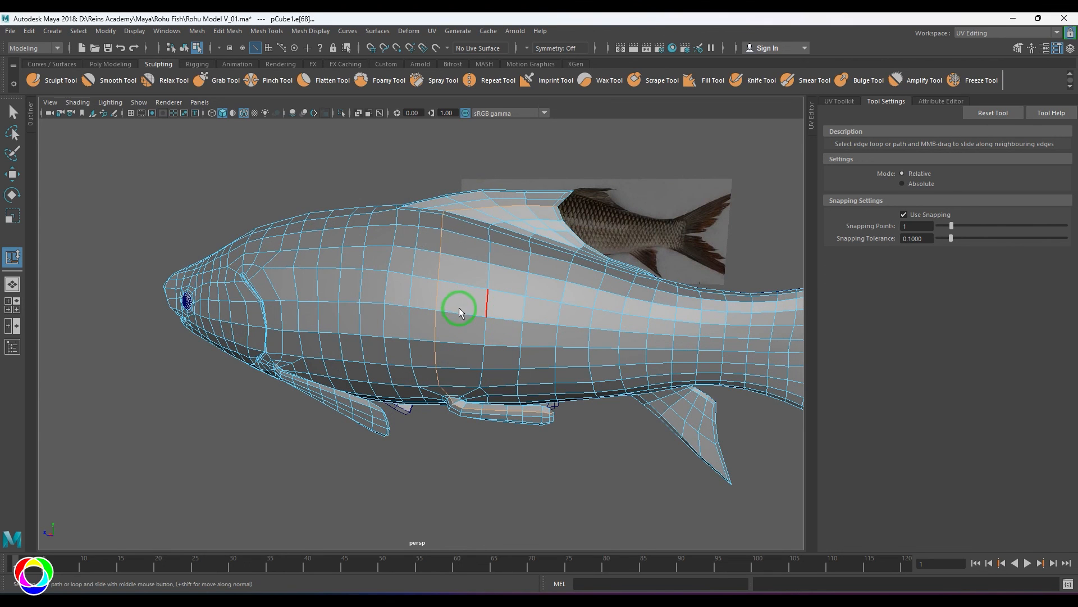
pyautogui.doubleClick(485, 321)
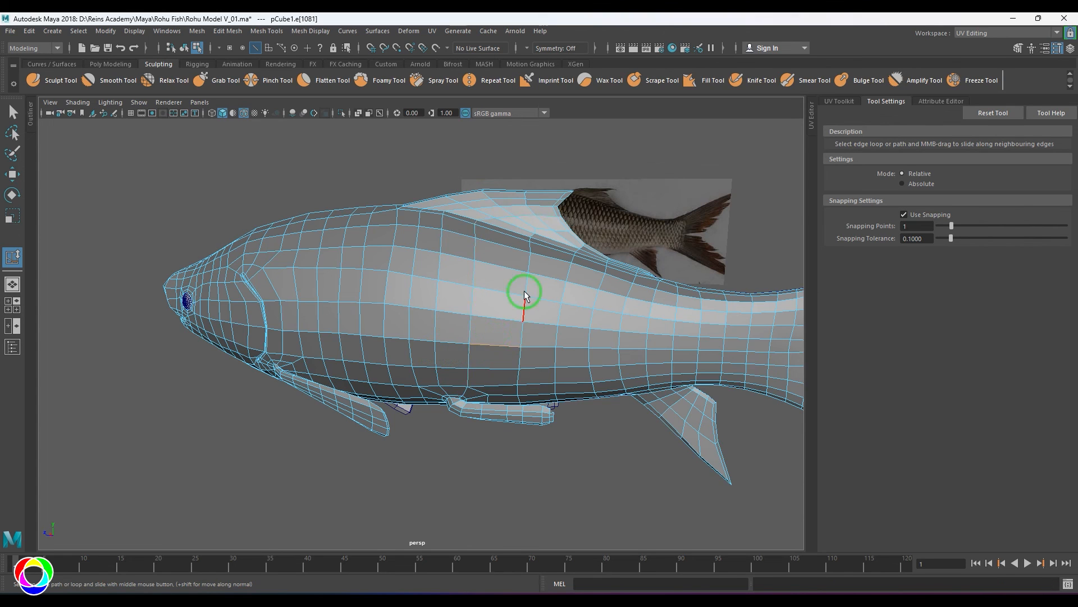
# Split the wide edge ring at mid-body above the pelvic fin with another vertical loop
pyautogui.keyDown('ctrl'); pyautogui.moveTo(524, 291); pyautogui.dragTo(602, 345, button='right'); pyautogui.keyUp('ctrl')
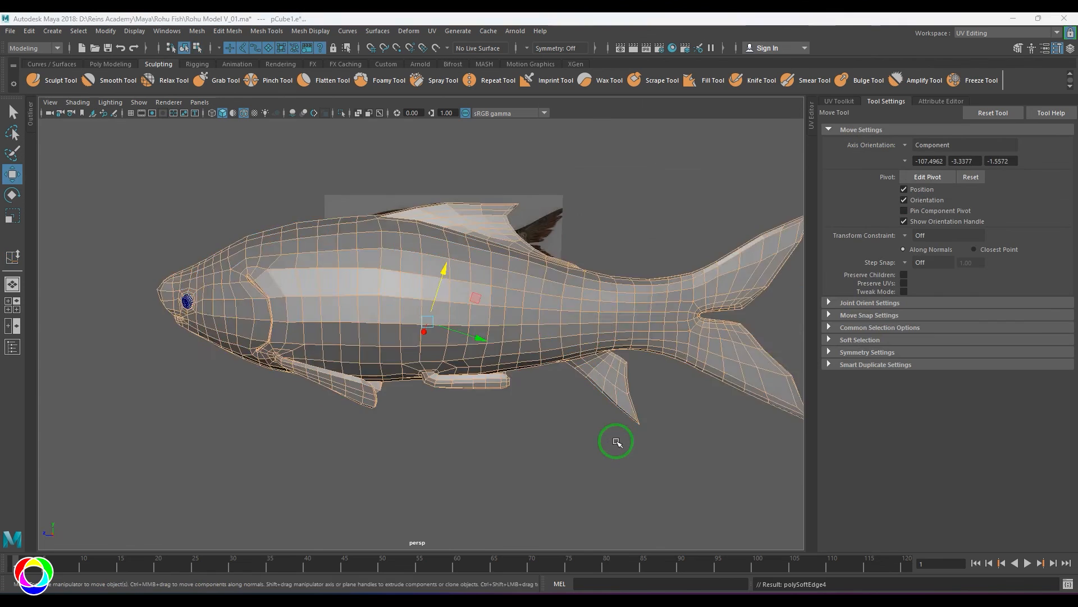
pyautogui.click(616, 443)
pyautogui.scroll(-4, 585, 414)
pyautogui.scroll(5, 582, 436)
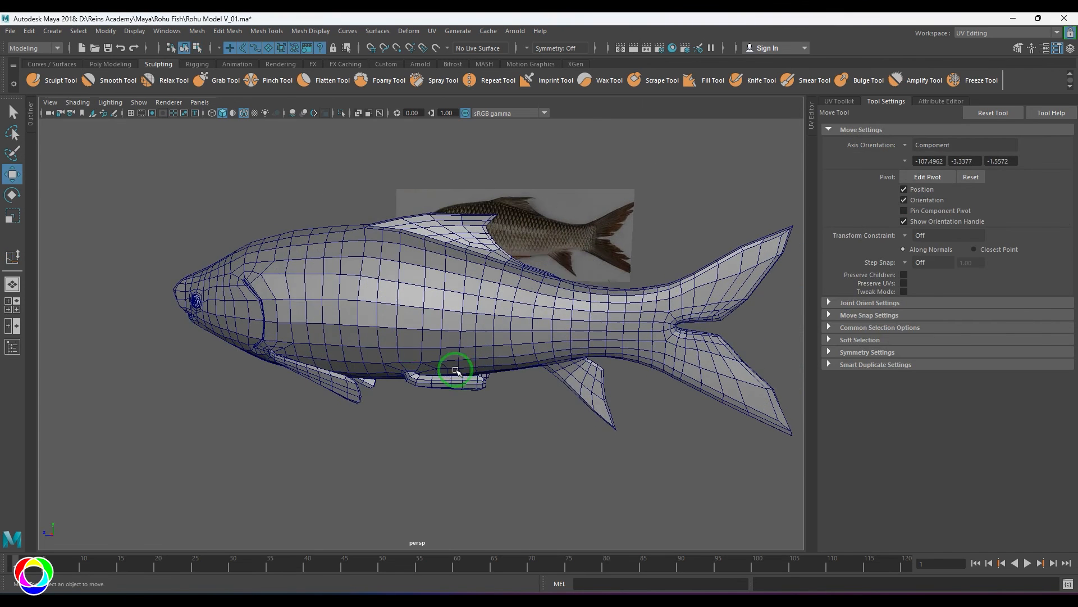
# Slide the vertical edge loop above the pelvic fin to even out the mid-body spacing
pyautogui.moveTo(458, 373); pyautogui.dragTo(437, 339)
pyautogui.doubleClick(423, 339)
pyautogui.keyDown('shift'); pyautogui.moveTo(477, 254); pyautogui.dragTo(470, 341, button='right'); pyautogui.keyUp('shift')
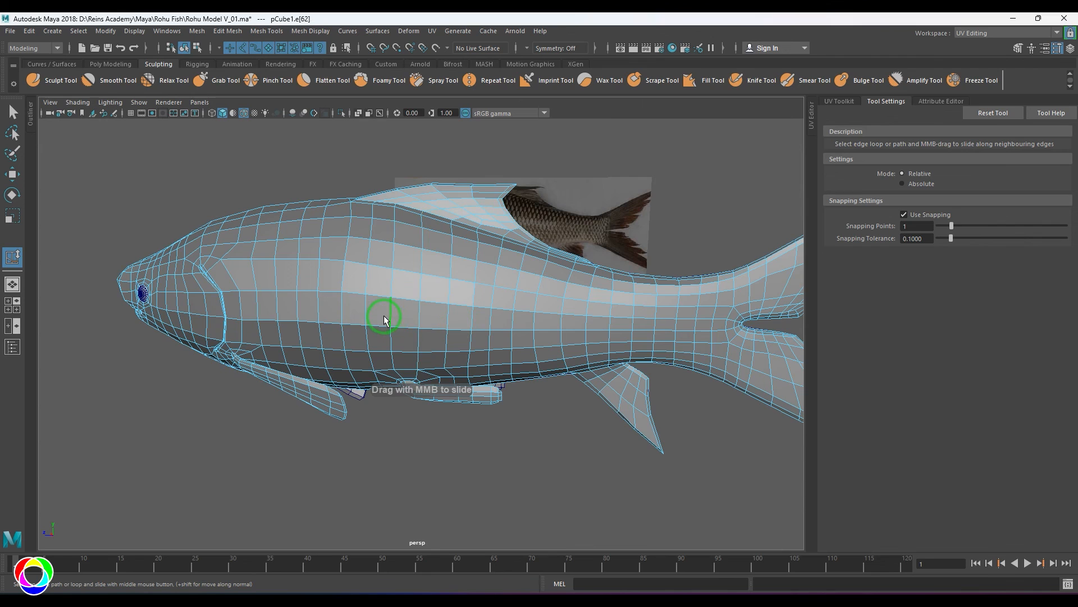
pyautogui.scroll(-4, 402, 330)
pyautogui.keyDown('alt'); pyautogui.moveTo(403, 330); pyautogui.dragTo(465, 331); pyautogui.keyUp('alt')
# Deselect the fish and compare its head with the reference image in the side view
pyautogui.click(537, 415)
pyautogui.scroll(-2, 475, 390)
pyautogui.keyDown('alt'); pyautogui.moveTo(536, 414); pyautogui.dragTo(491, 413); pyautogui.keyUp('alt')
pyautogui.press('space')
pyautogui.moveTo(420, 391); pyautogui.dragTo(427, 375)
pyautogui.scroll(-6, 426, 375)
pyautogui.keyDown('alt'); pyautogui.moveTo(552, 312); pyautogui.dragTo(484, 364, button='middle'); pyautogui.keyUp('alt')
pyautogui.scroll(2, 472, 337)
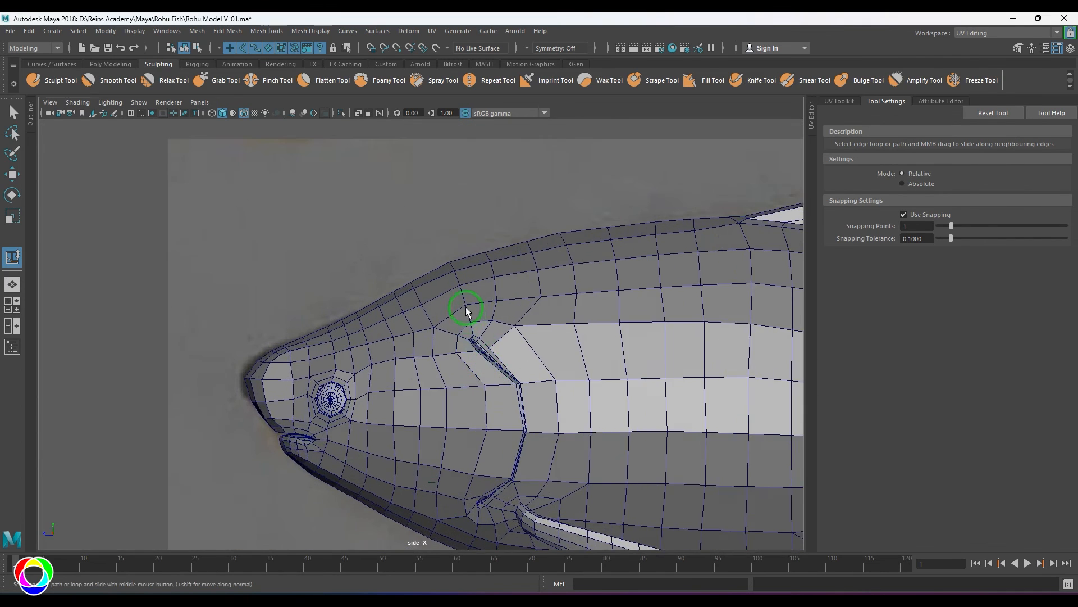
# Slide the short edges on the upper head above the gill slit along their neighbouring edges for more even spacing
pyautogui.moveTo(467, 312); pyautogui.dragTo(433, 310, button='right')
pyautogui.press('w')
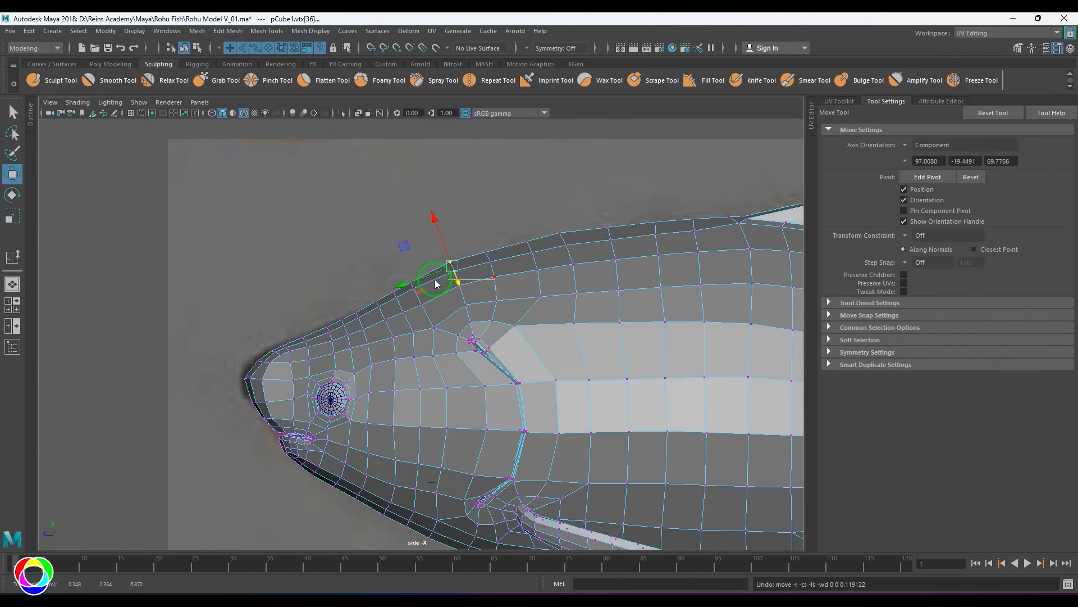
pyautogui.scroll(2, 425, 354)
pyautogui.moveTo(425, 354); pyautogui.dragTo(422, 294, button='right')
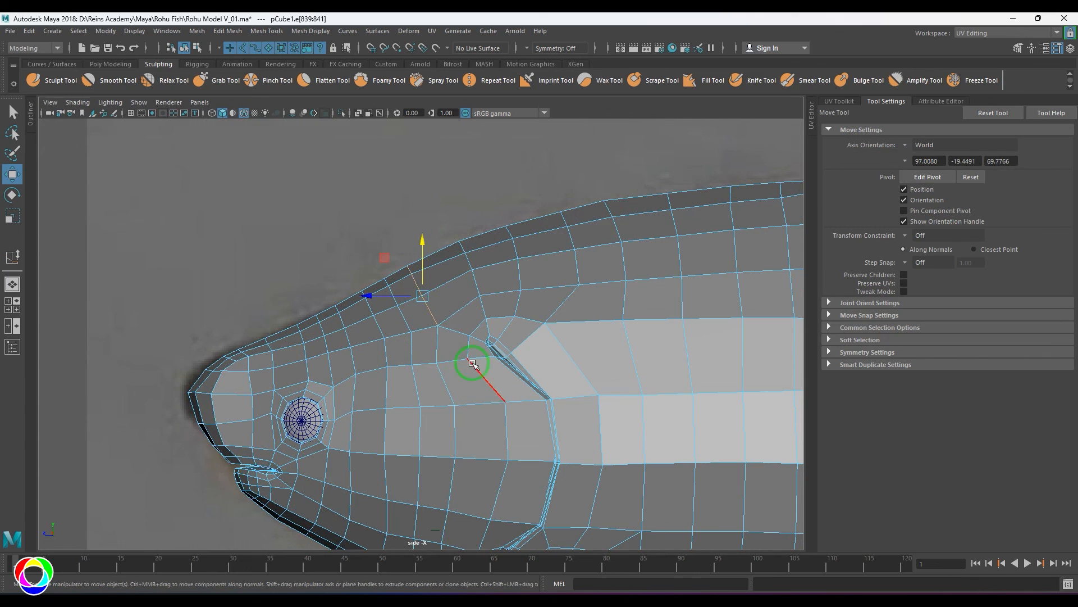
pyautogui.moveTo(474, 365)
pyautogui.keyDown('shift'); pyautogui.mouseDown(button='right')
pyautogui.moveTo(483, 402)
pyautogui.moveTo(485, 376)
pyautogui.mouseUp(button='right'); pyautogui.keyUp('shift')
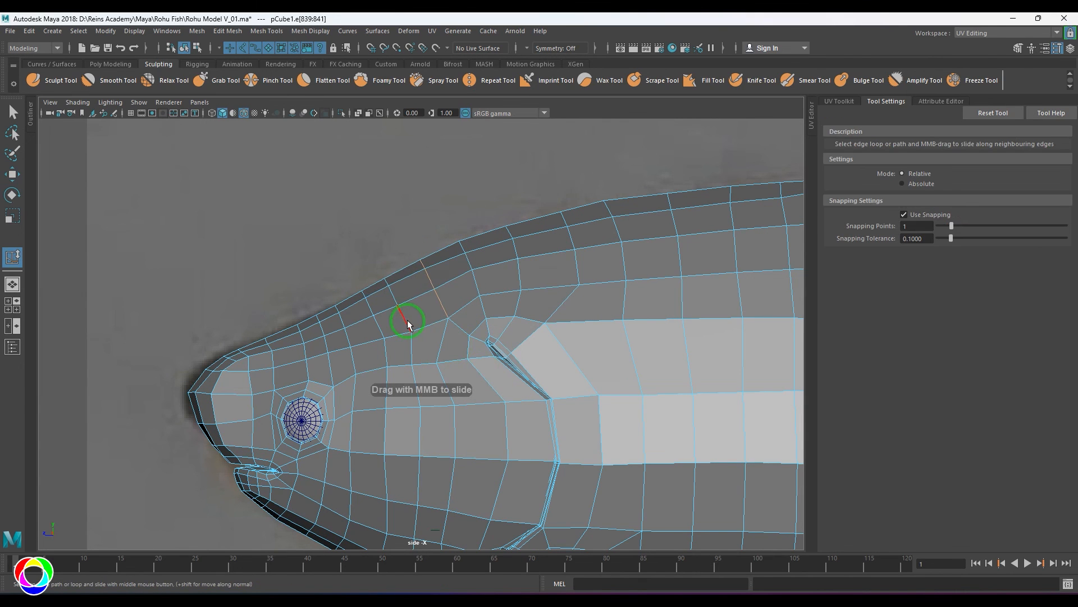
pyautogui.scroll(-5, 620, 391)
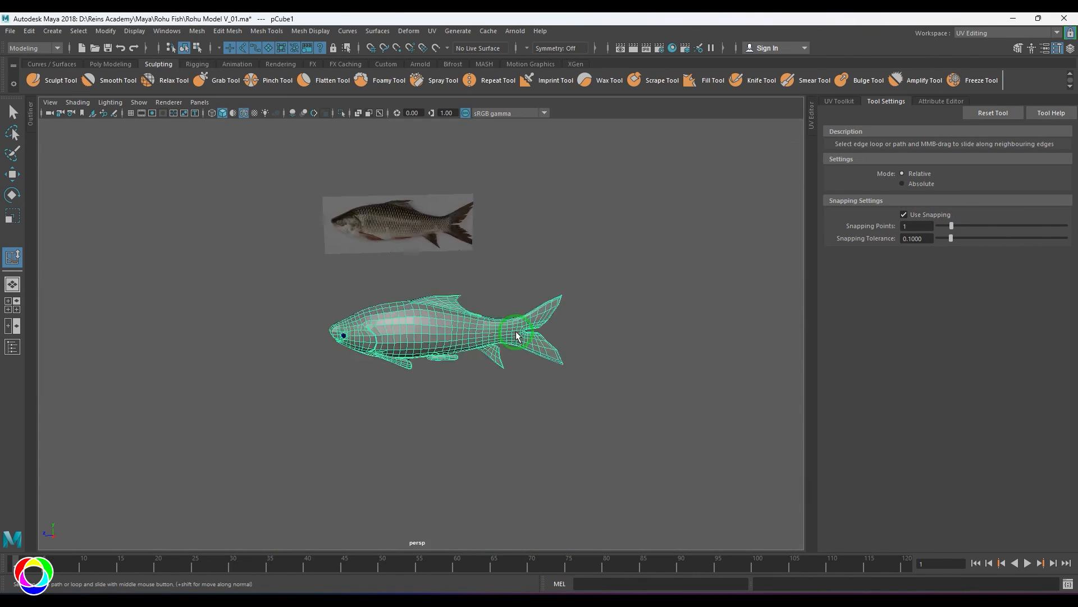